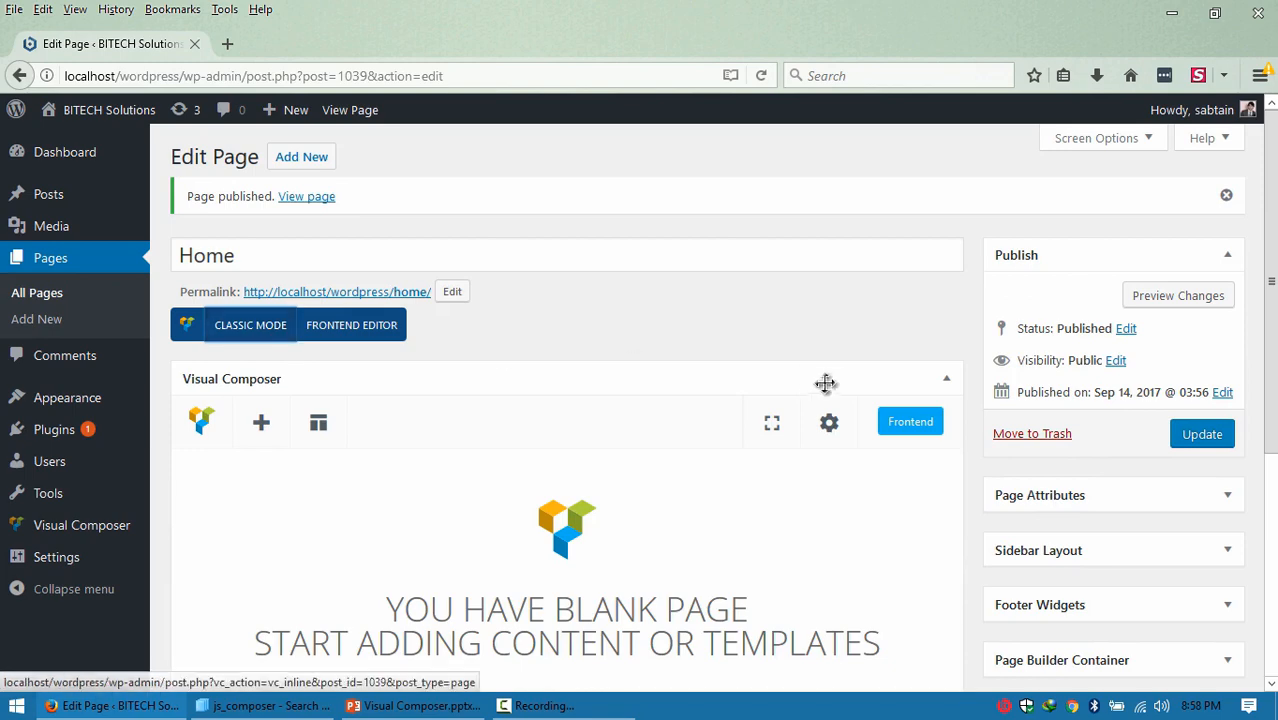
Expand the Visual Composer editor to full screen and open the list of elements that can be added.
left_click(772, 422)
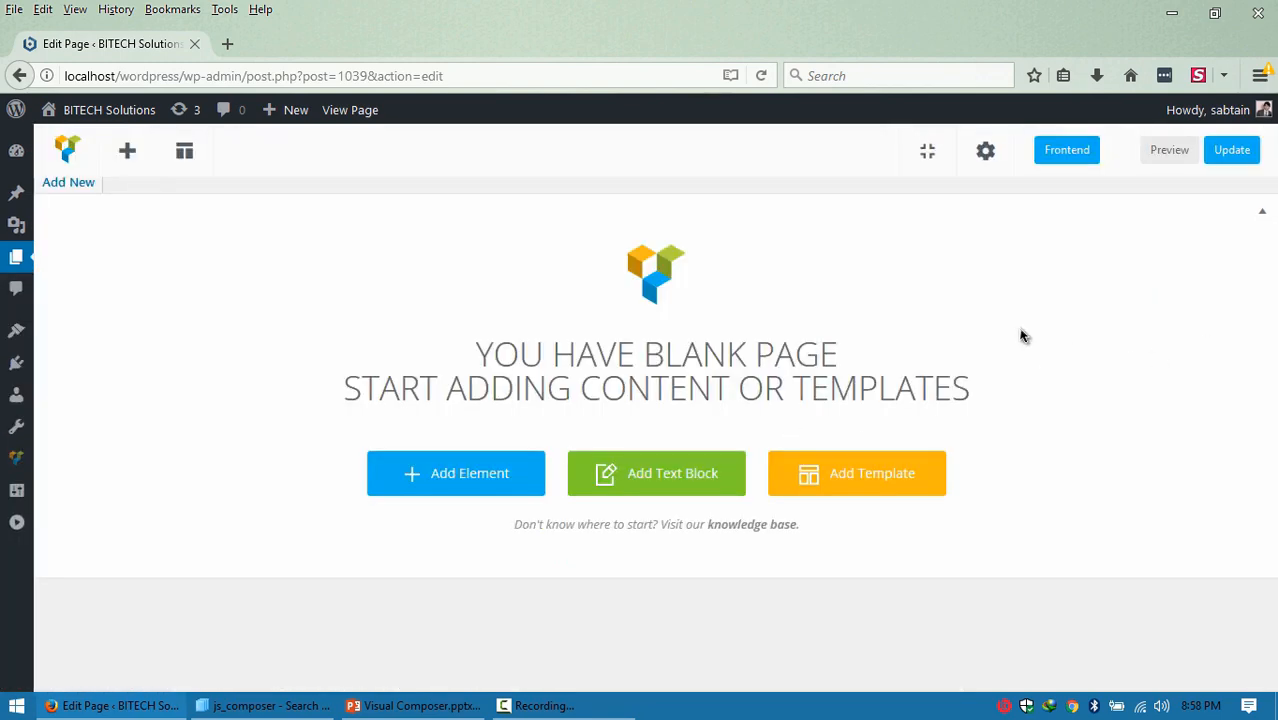
left_click(452, 481)
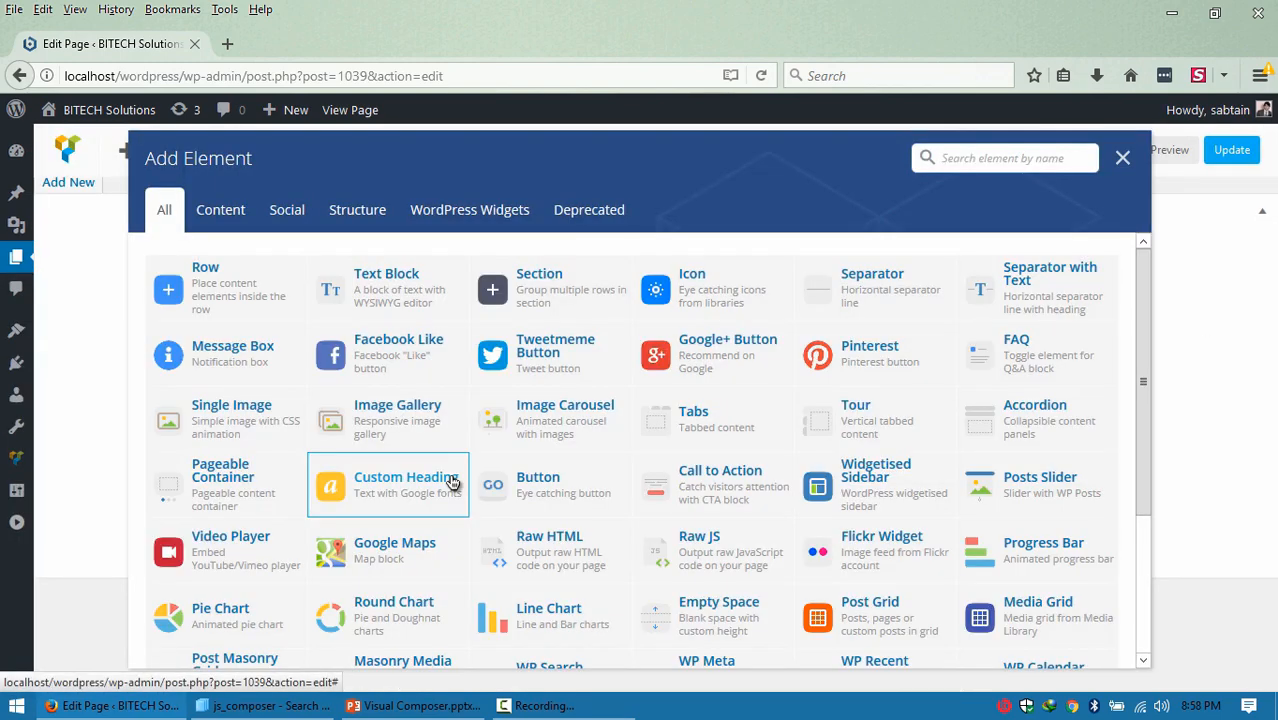
Switch to the PowerPoint presentation, highlight FAQ in the "More Data, Lesser Space Elements" list, and return to the browser.
left_click(415, 705)
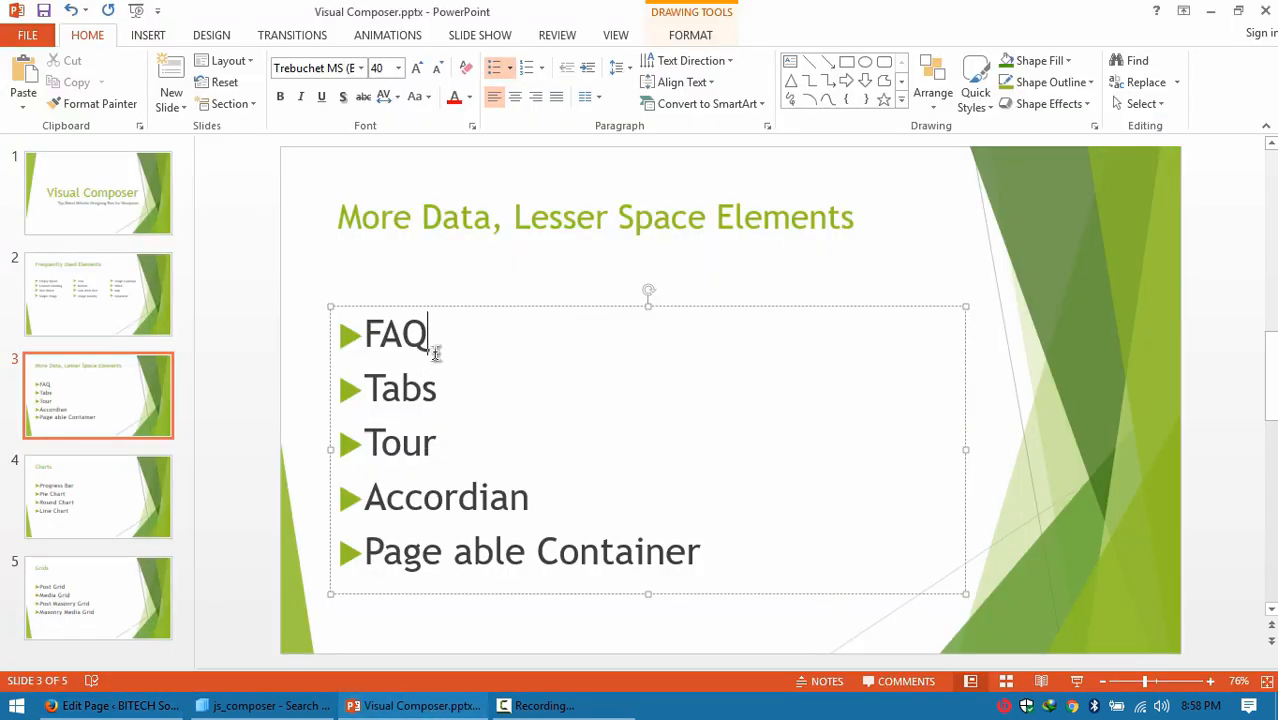
left_click_drag(434, 336, 378, 328)
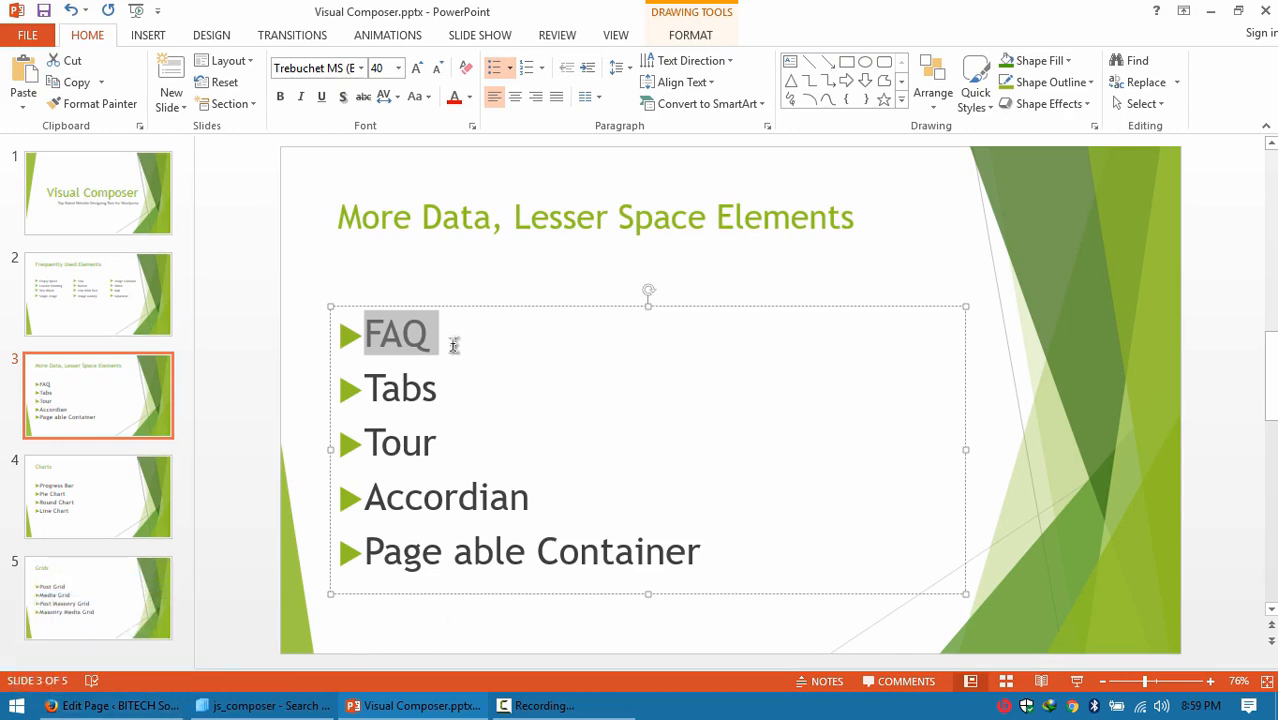
left_click(105, 705)
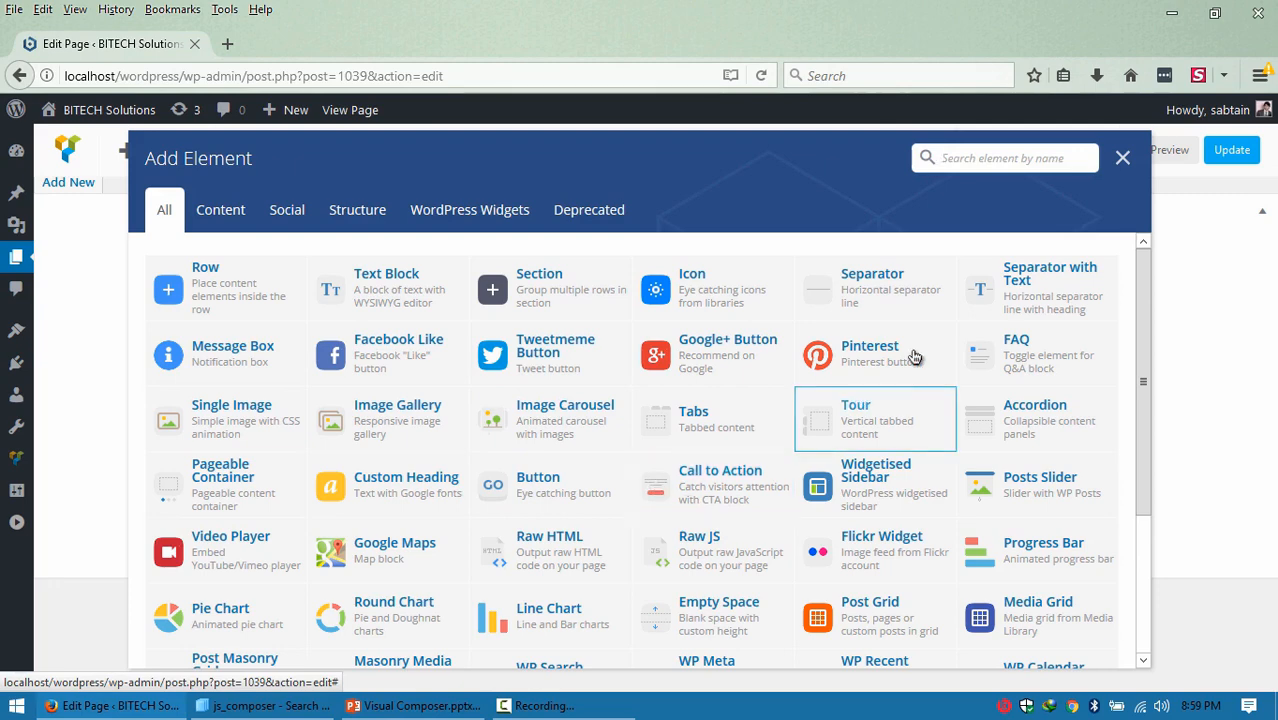
Add an FAQ element to the page and set its toggle title to "What is the price of your Wordpress Course?".
left_click(1053, 366)
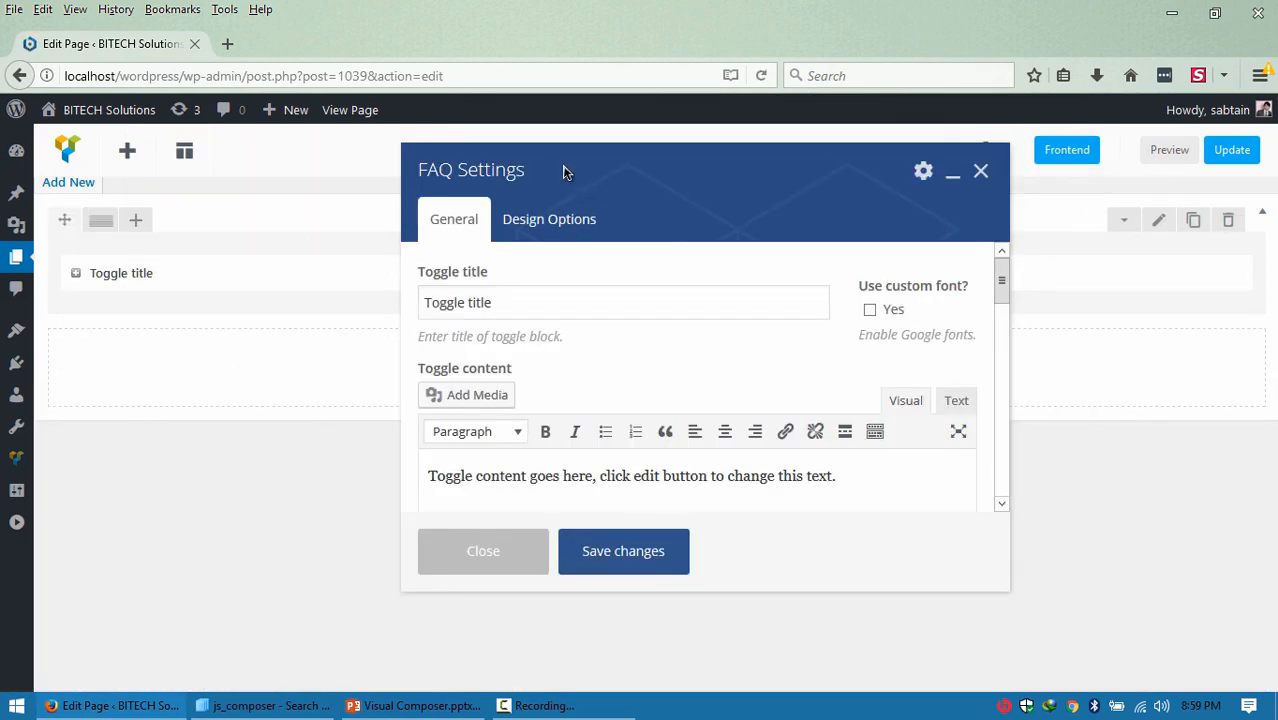
left_click_drag(563, 172, 377, 203)
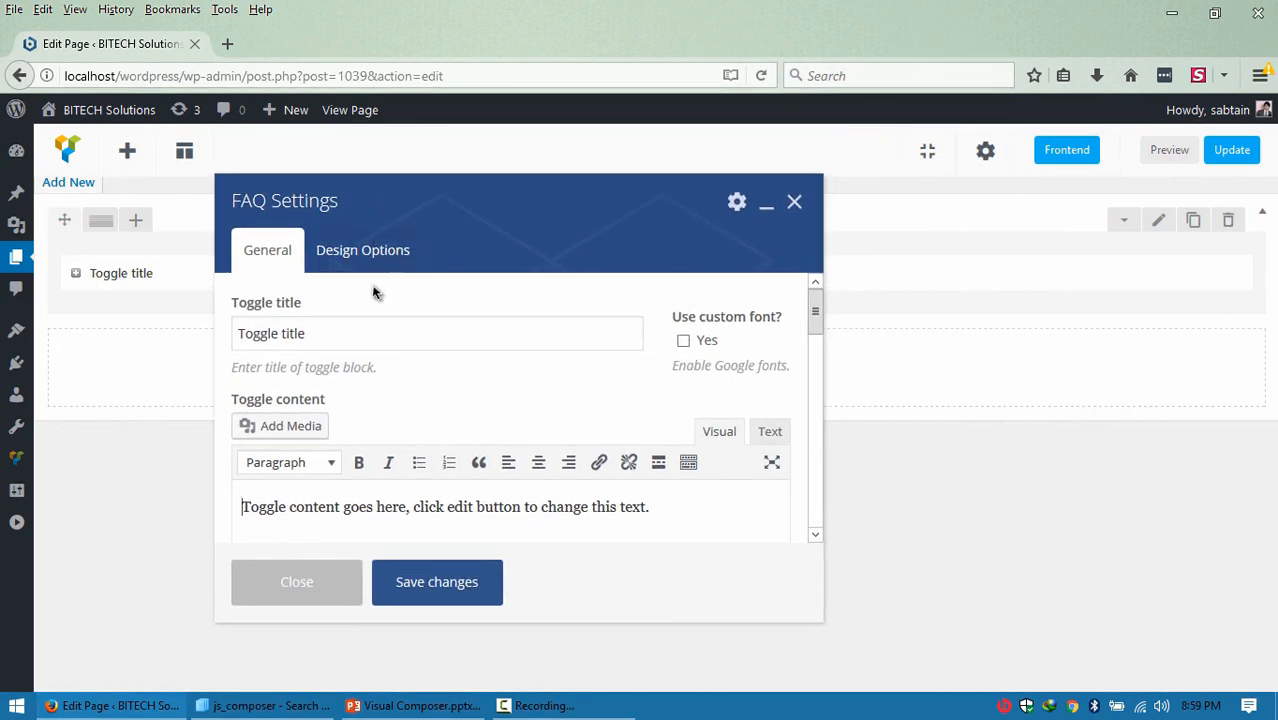
left_click_drag(329, 339, 176, 336)
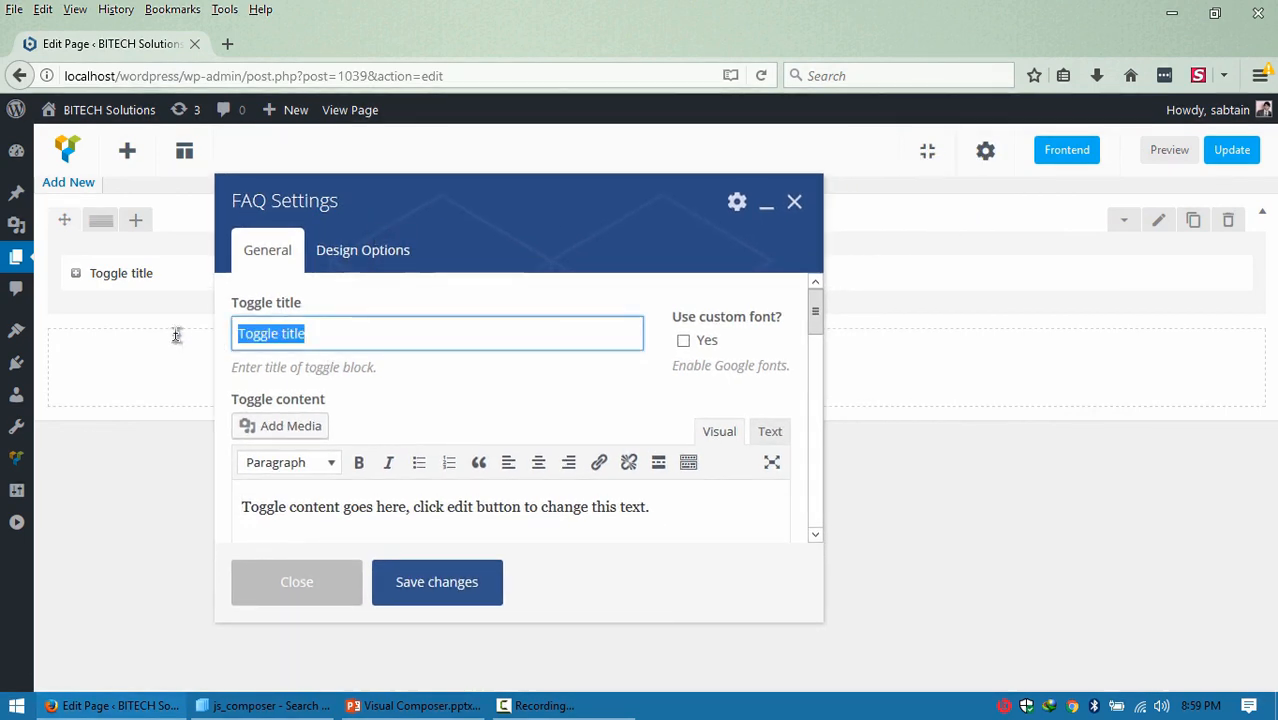
type("What is")
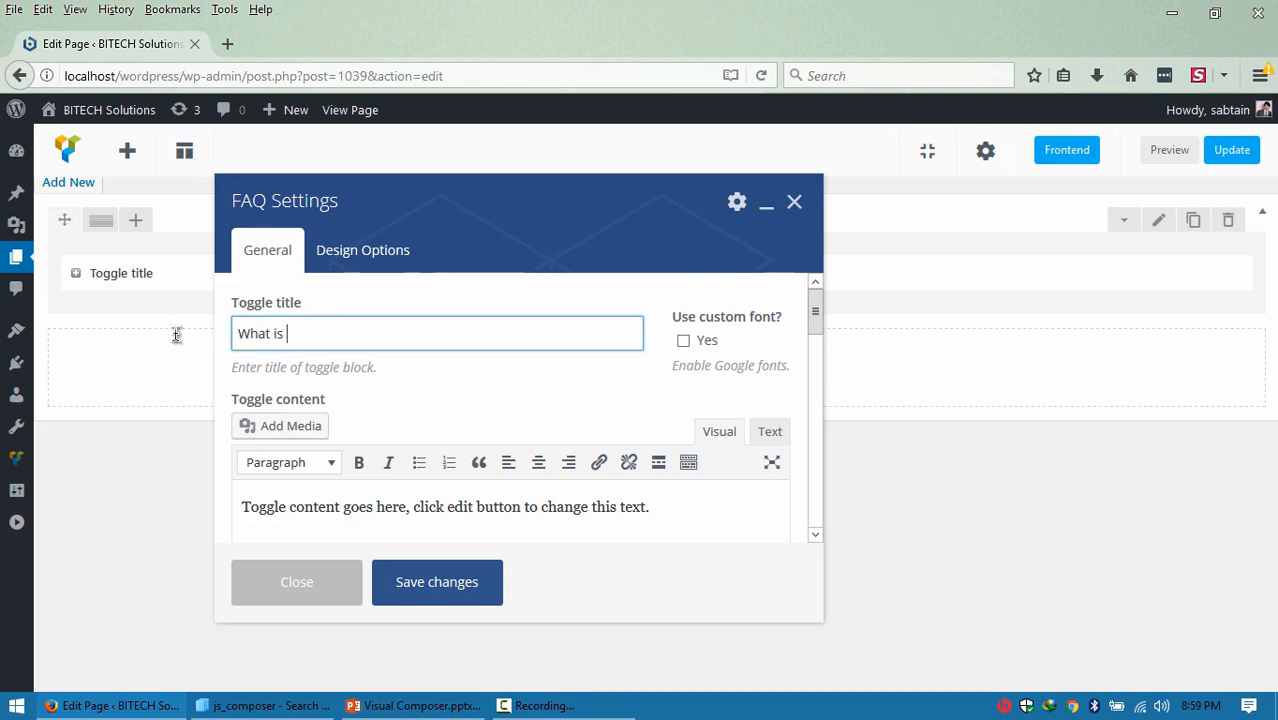
type(" the price of you")
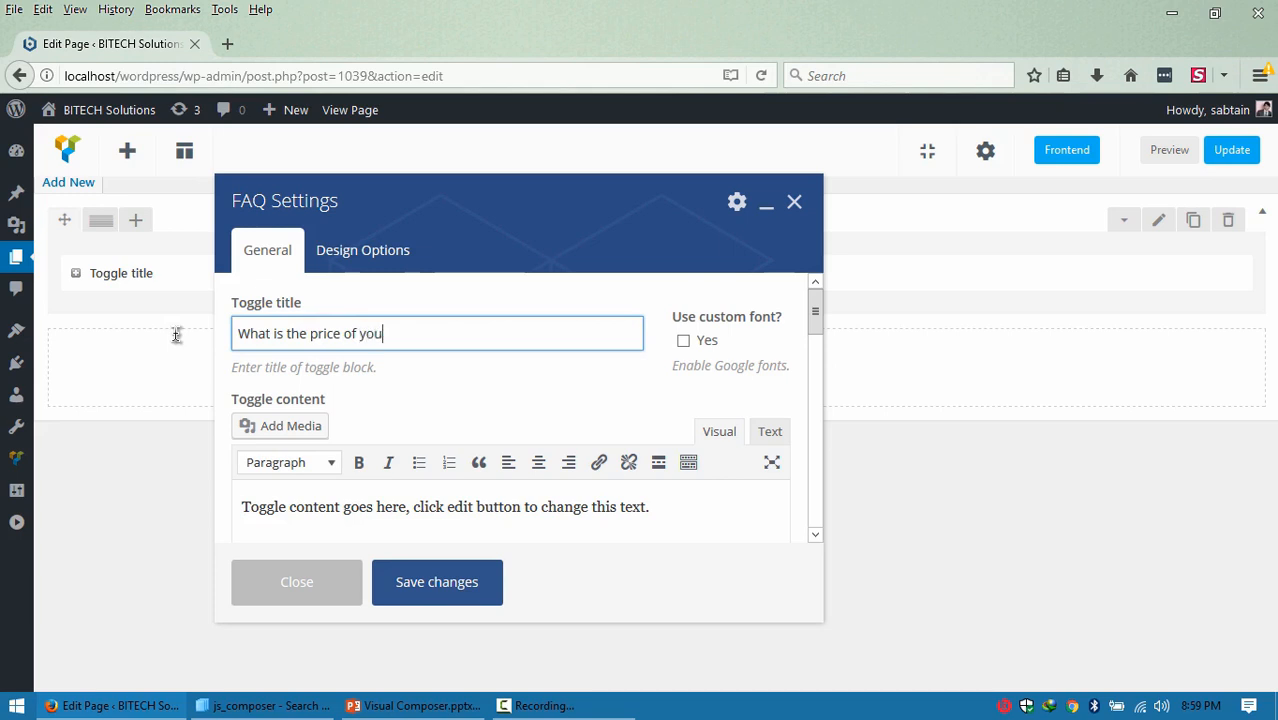
type("r Wordpress ")
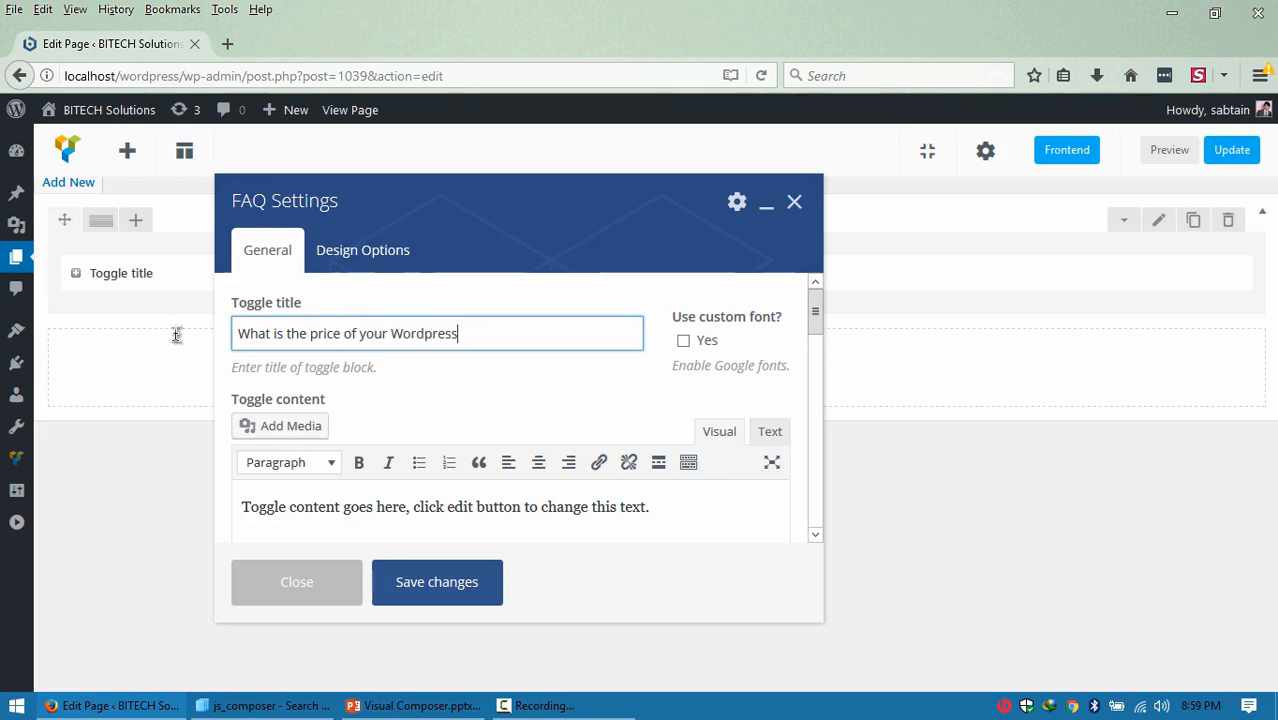
type("Course?")
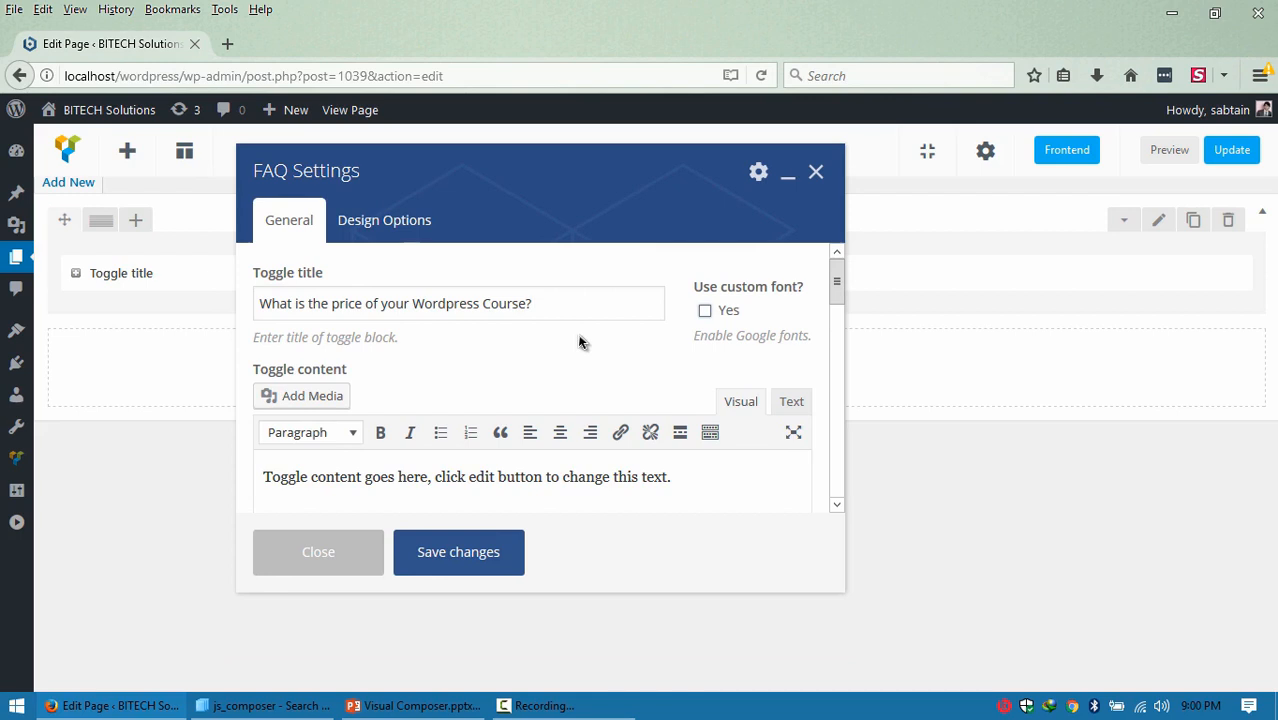
Enable the custom font for the toggle title, look through its heading options, and disable the custom font again.
left_click_drag(540, 304, 242, 309)
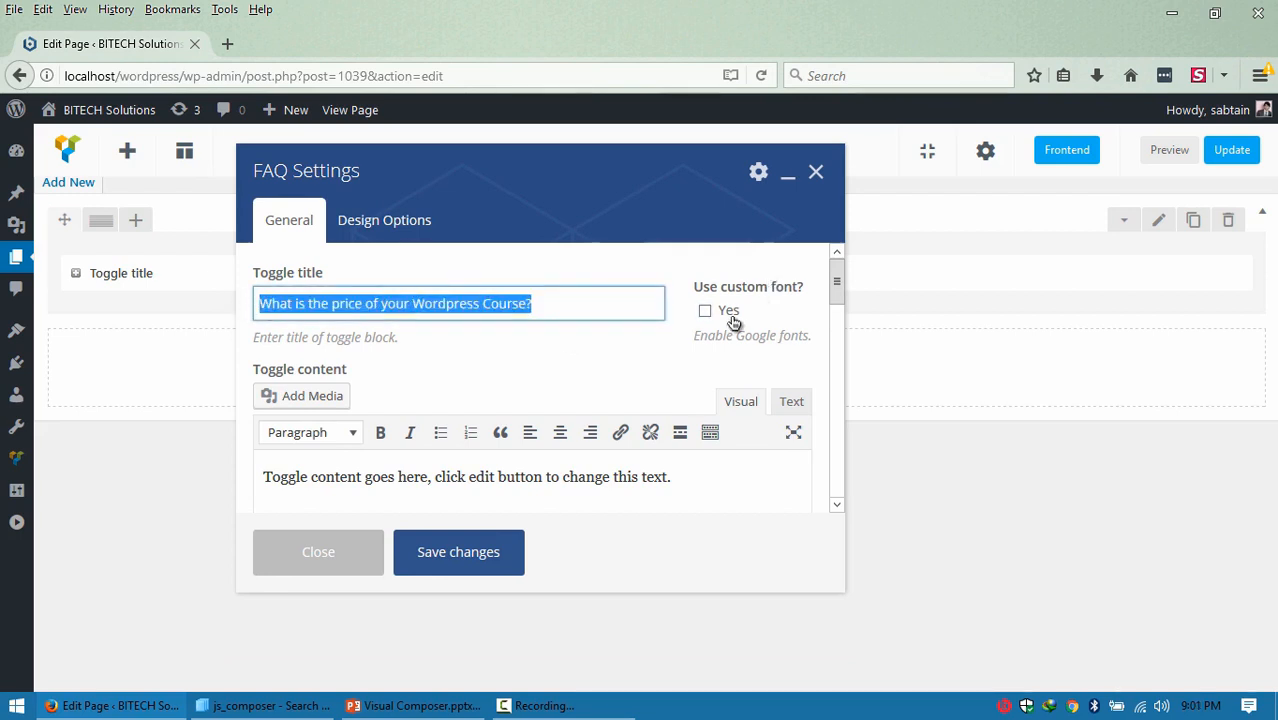
left_click(708, 312)
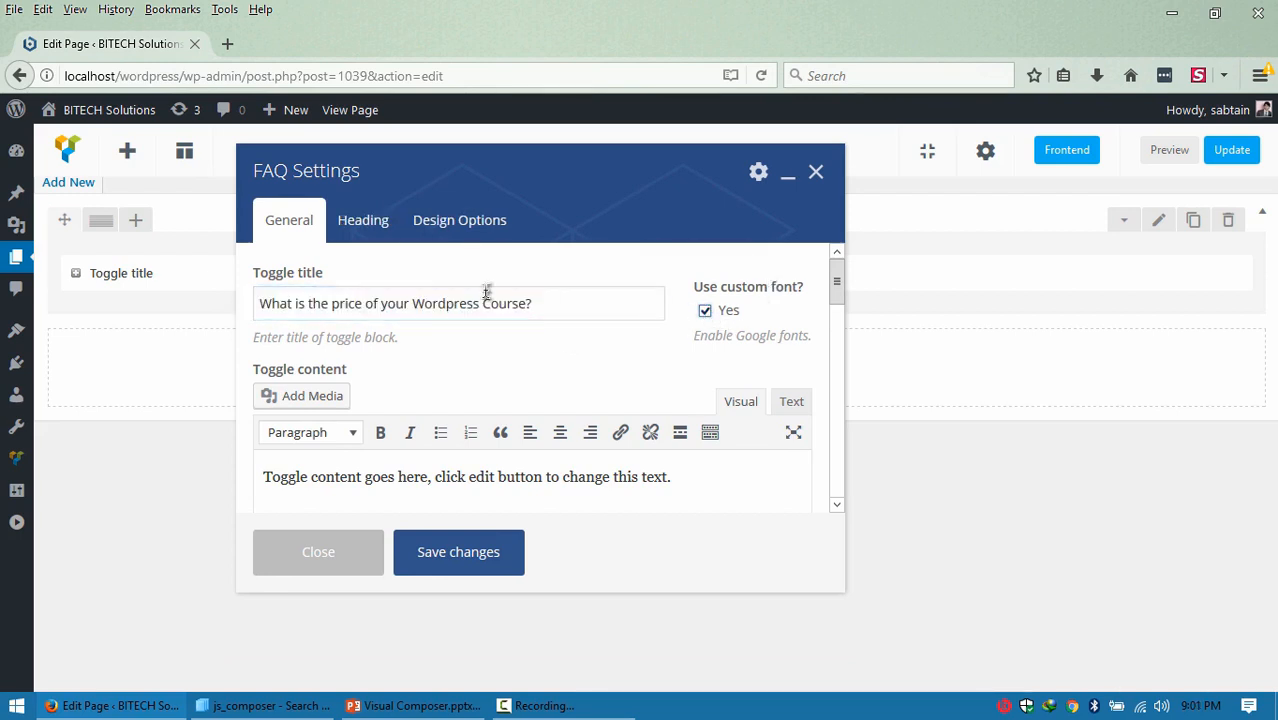
left_click(367, 226)
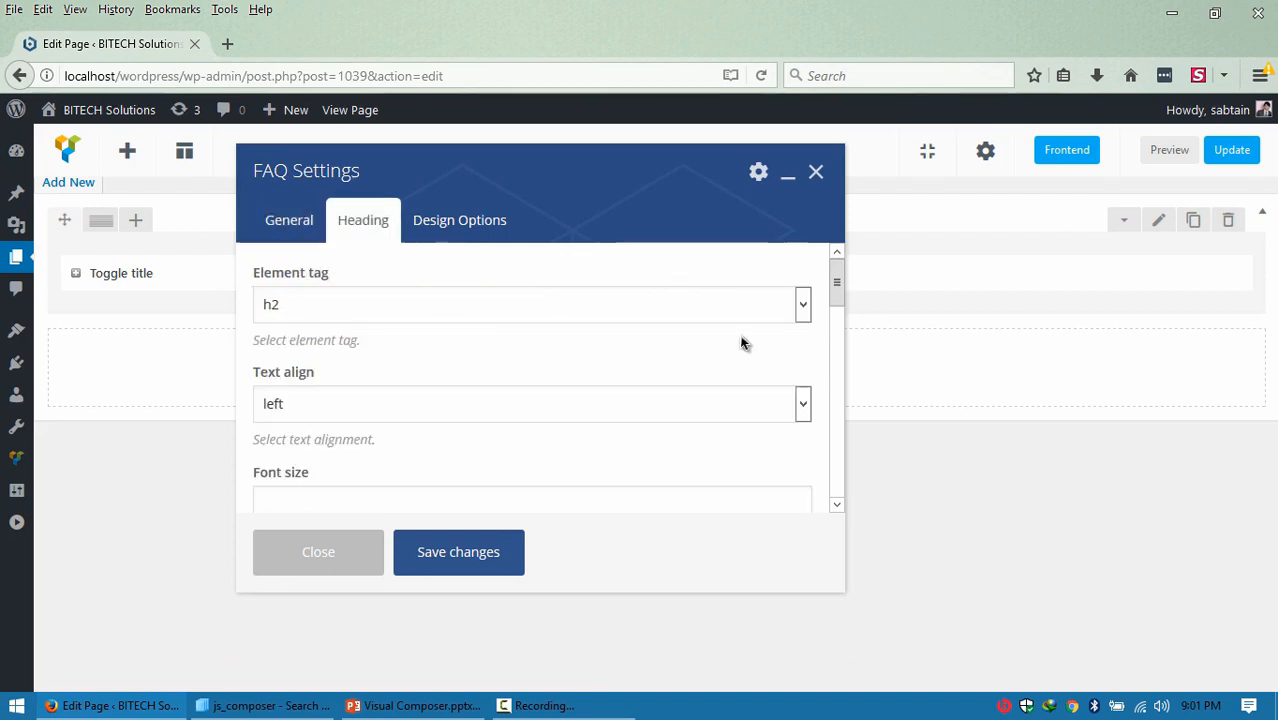
left_click_drag(838, 292, 808, 468)
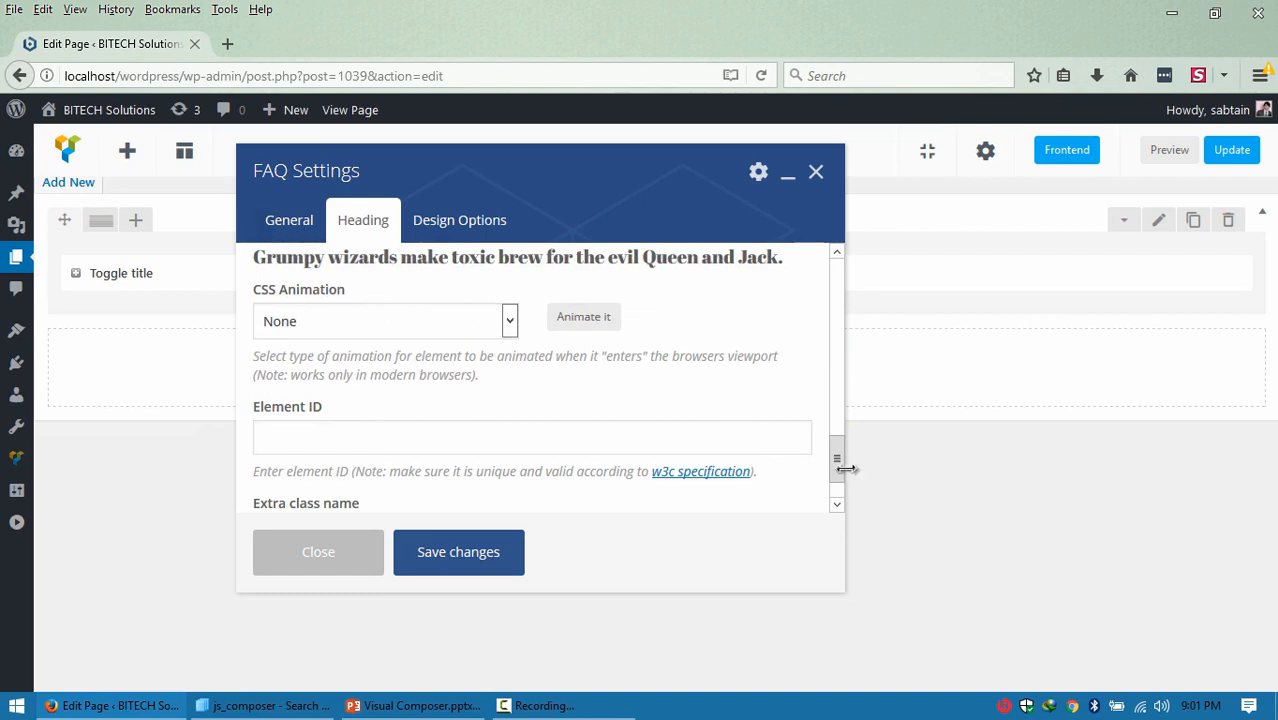
left_click(305, 216)
left_click(706, 313)
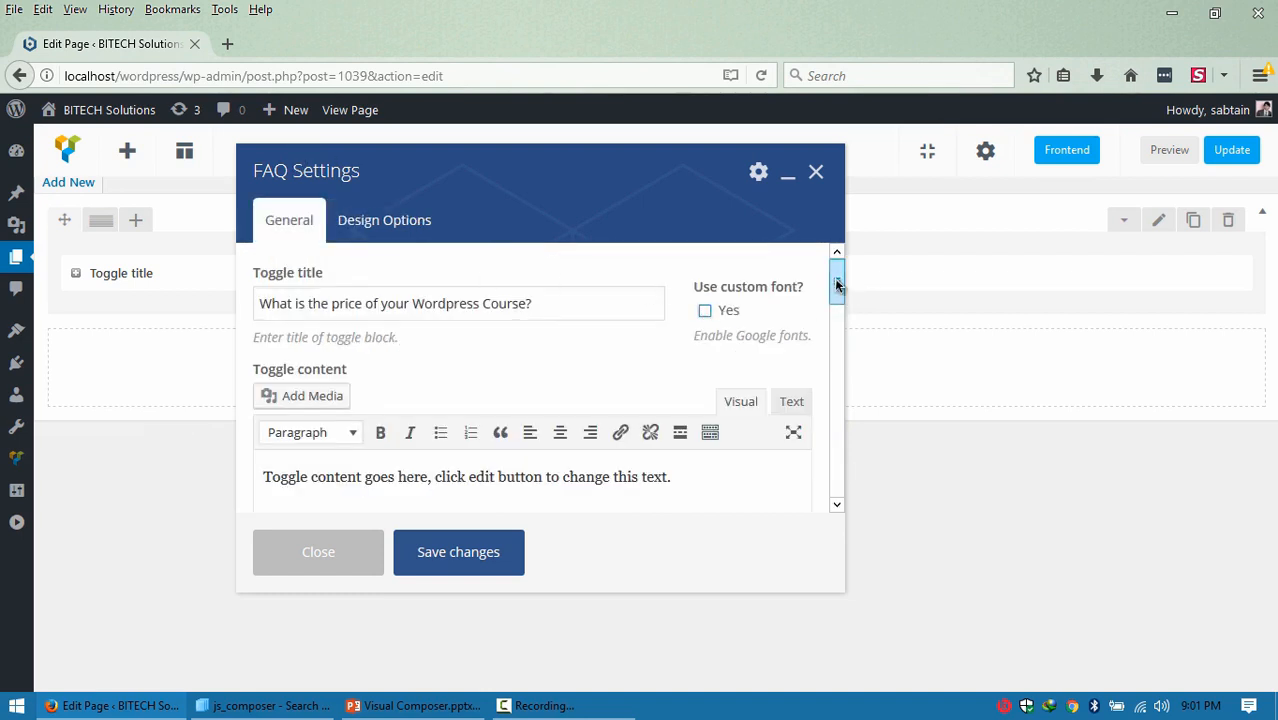
Replace the toggle content with "The Price is xxxx Pkr. You can buy it online or visit our office.".
scroll(706, 408, "down", 1)
left_click_drag(680, 408, 249, 404)
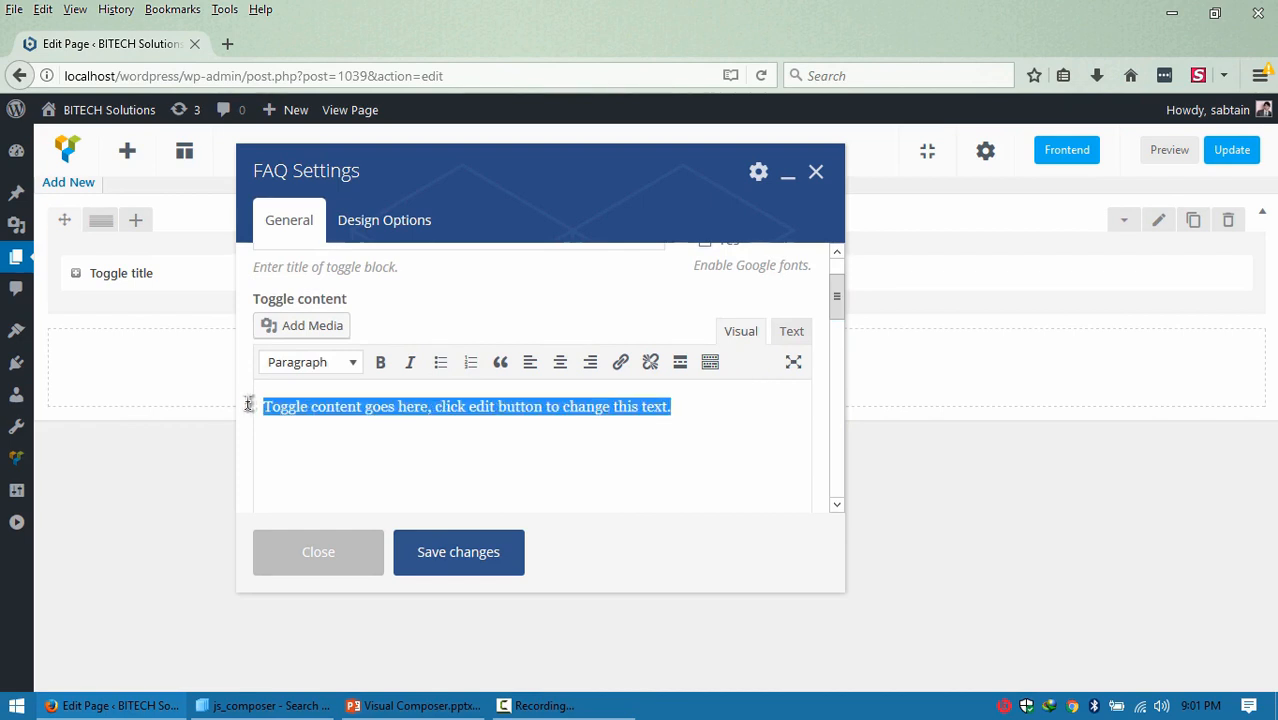
type("The")
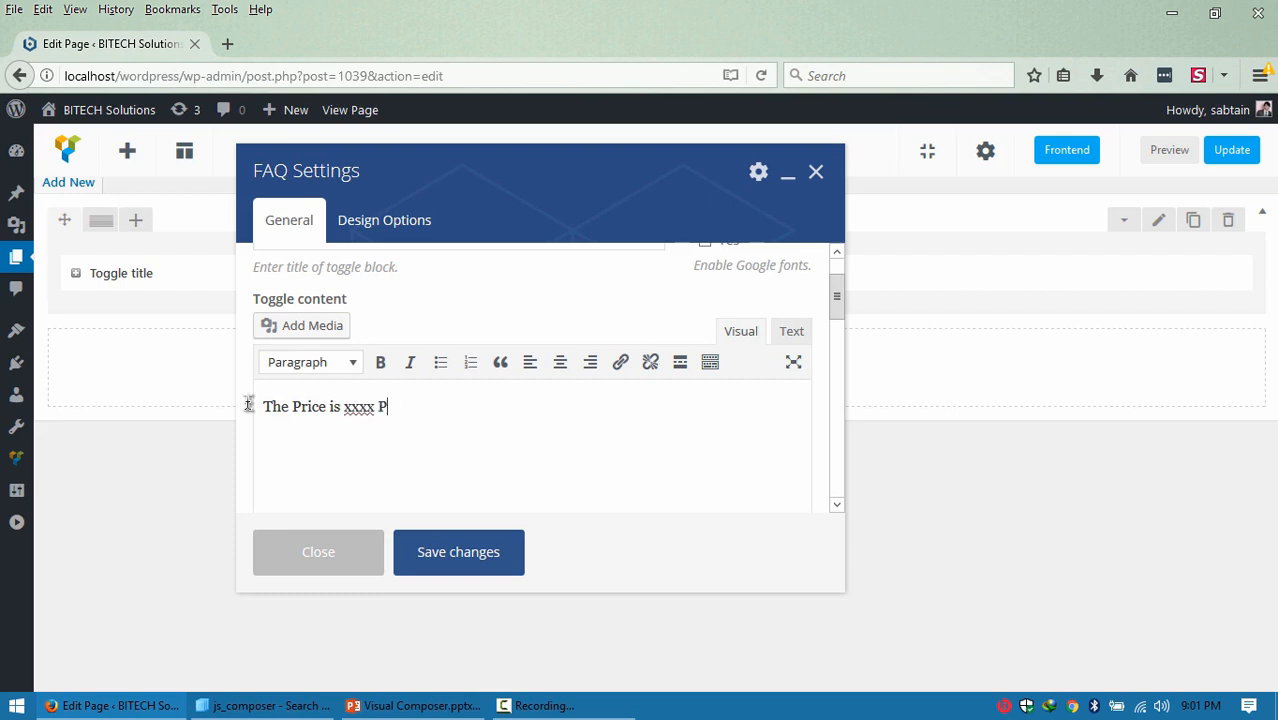
type("Price is xxxx Pkr. You can buy it online or visit our office.")
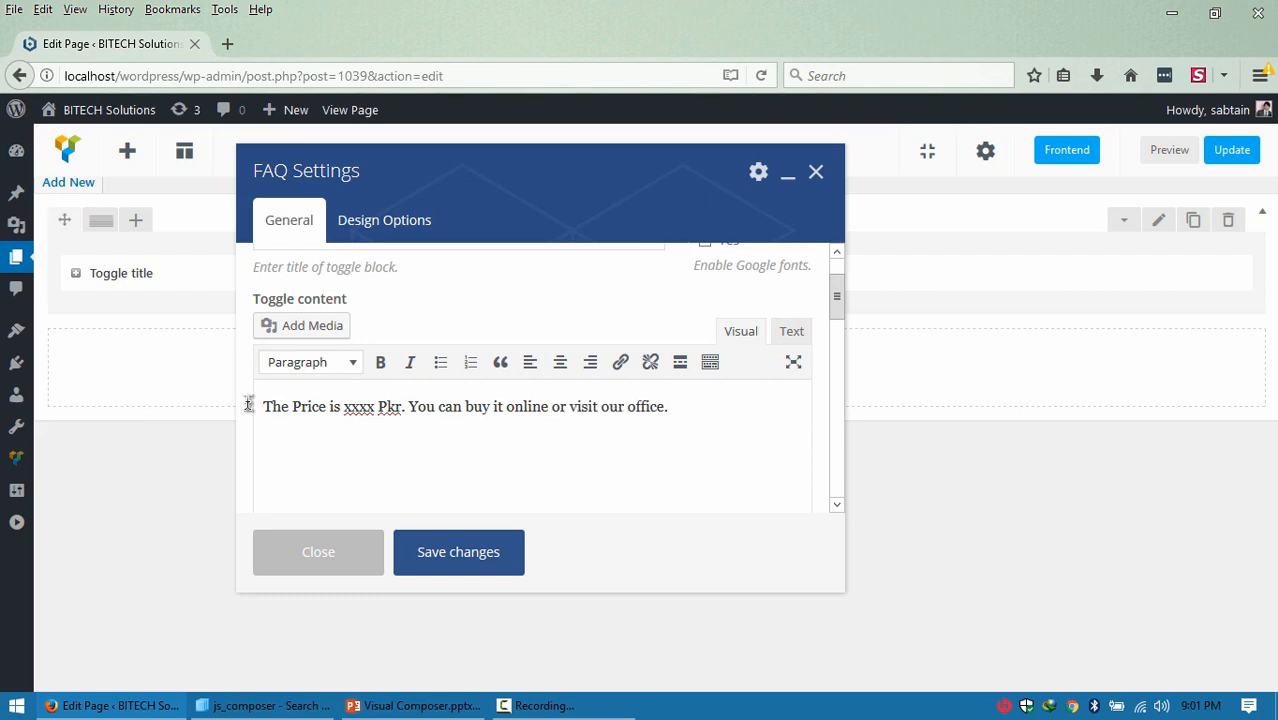
Copy the toggle content text and paste it two more times after the original.
left_click_drag(687, 406, 206, 405)
key("ctrl+c")
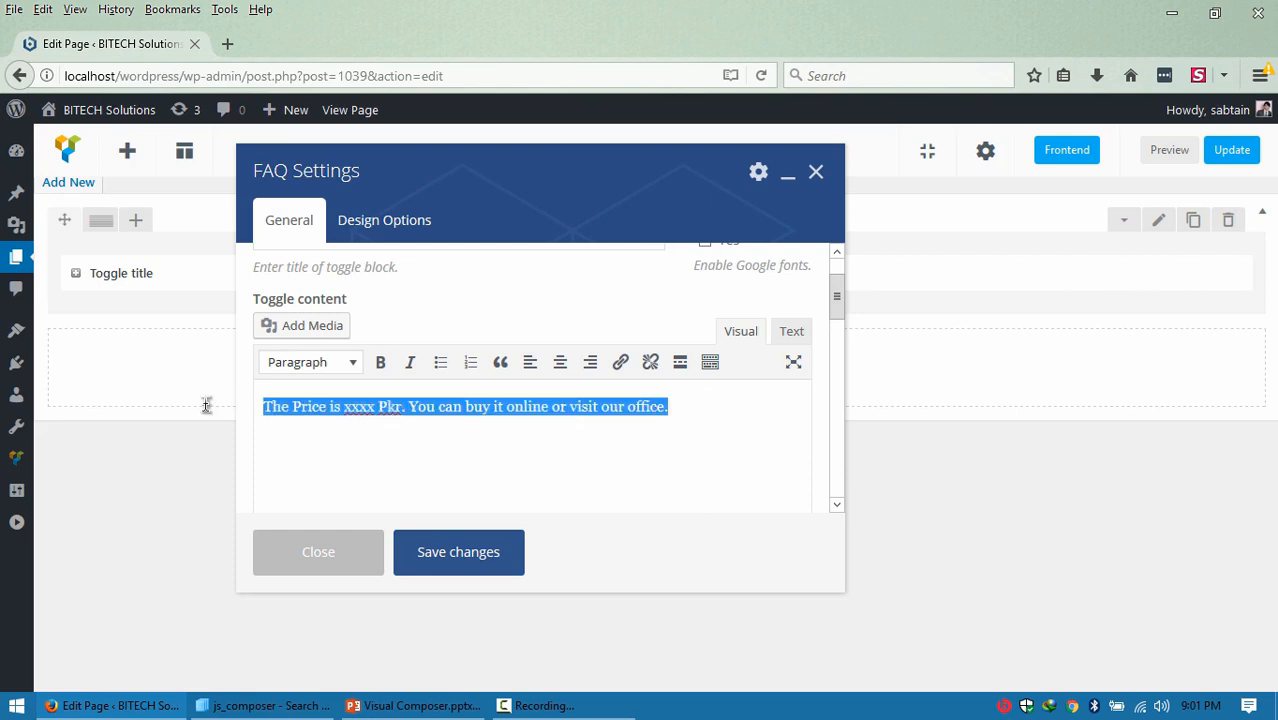
left_click(697, 408)
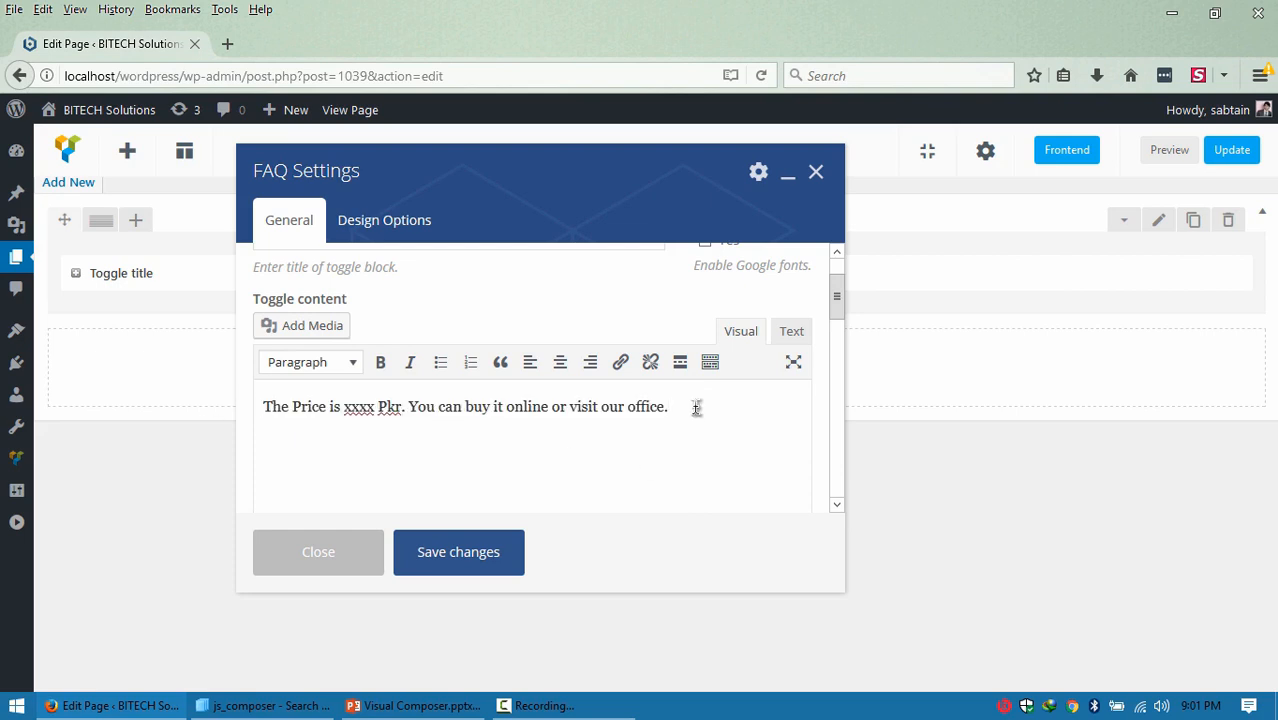
key("ctrl+v")
key("ctrl+v")
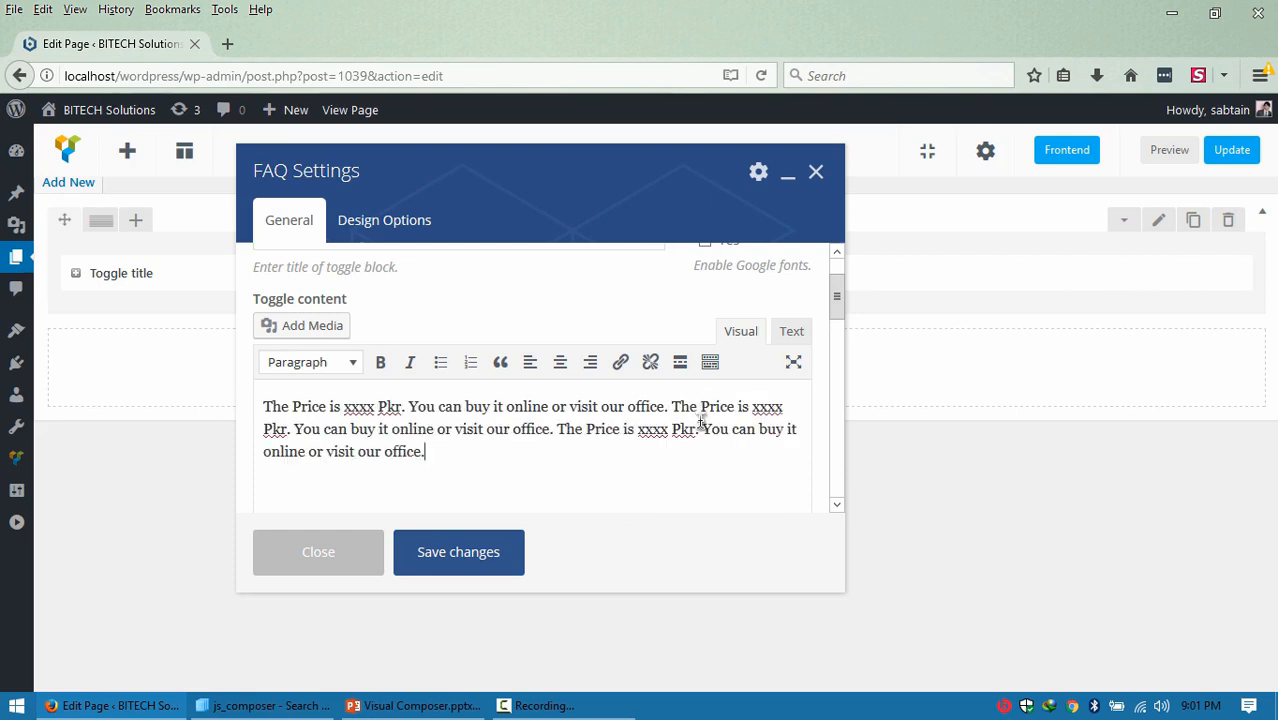
Review the FAQ toggle's style, icon color and size choices, leaving them at Default, Default and Normal.
left_click_drag(843, 312, 836, 362)
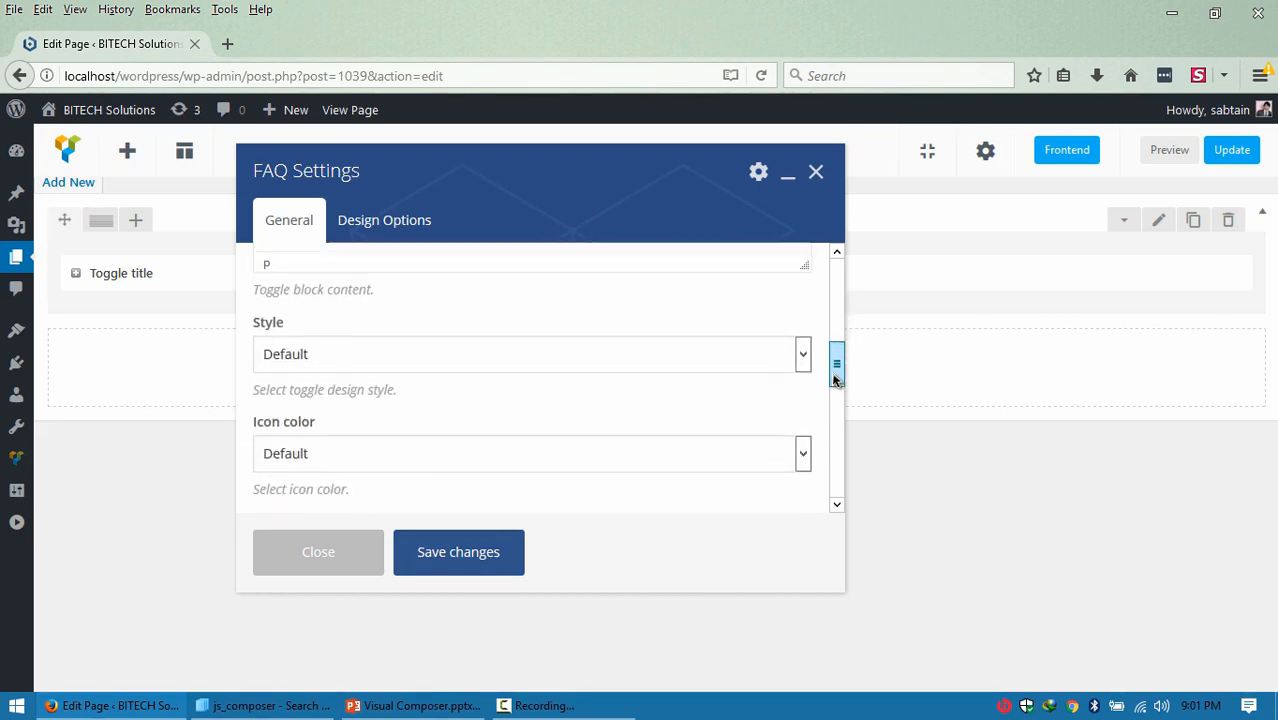
left_click(745, 363)
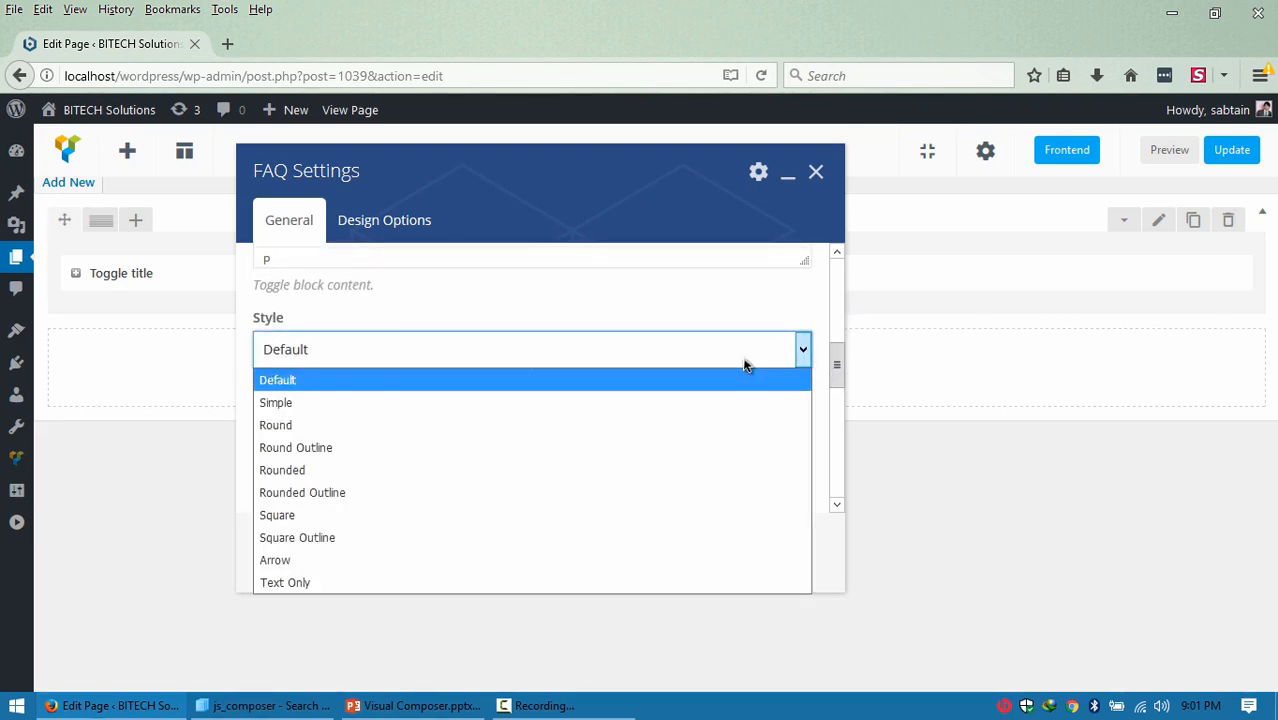
left_click(740, 380)
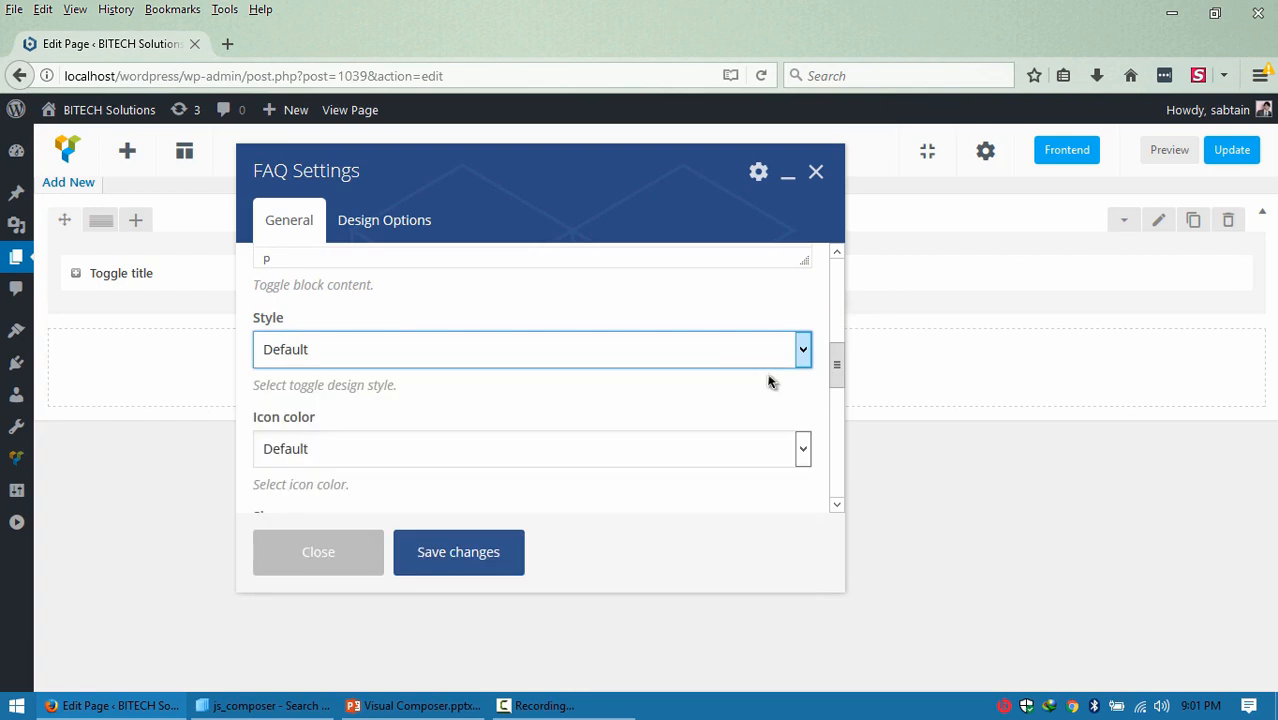
left_click(790, 350)
left_click(776, 356)
left_click_drag(836, 366, 836, 388)
left_click(754, 364)
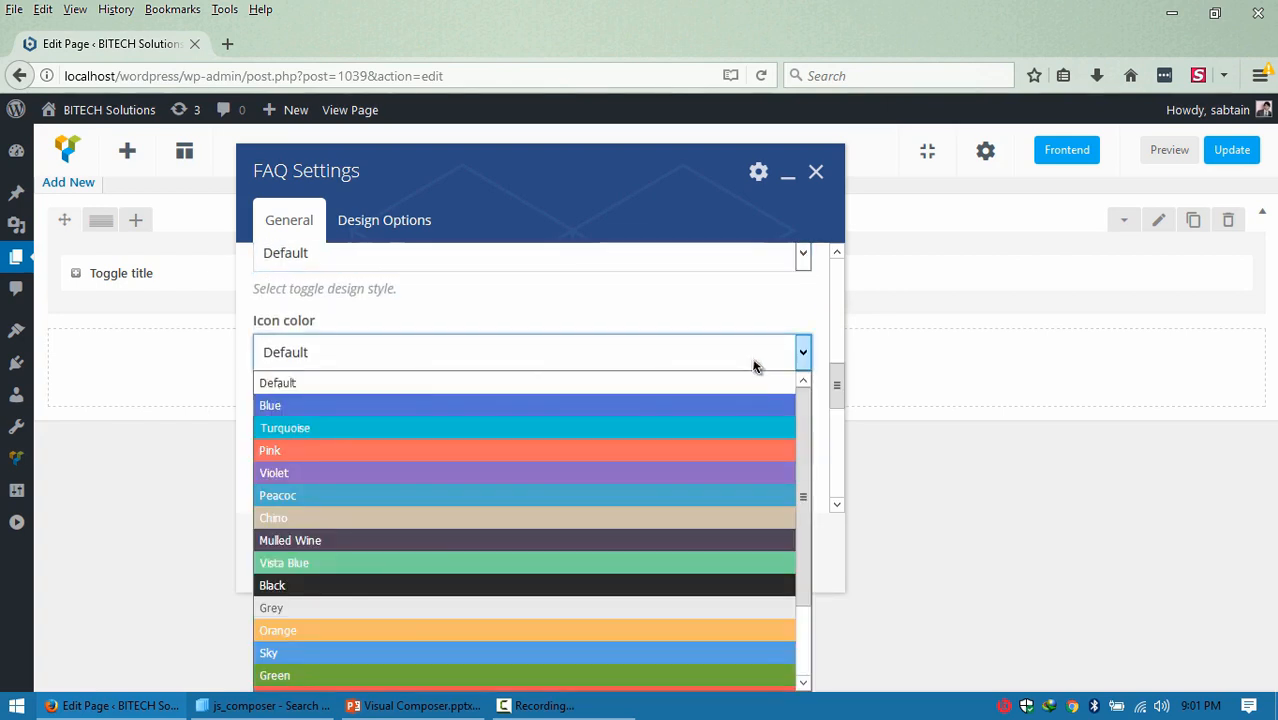
left_click(742, 352)
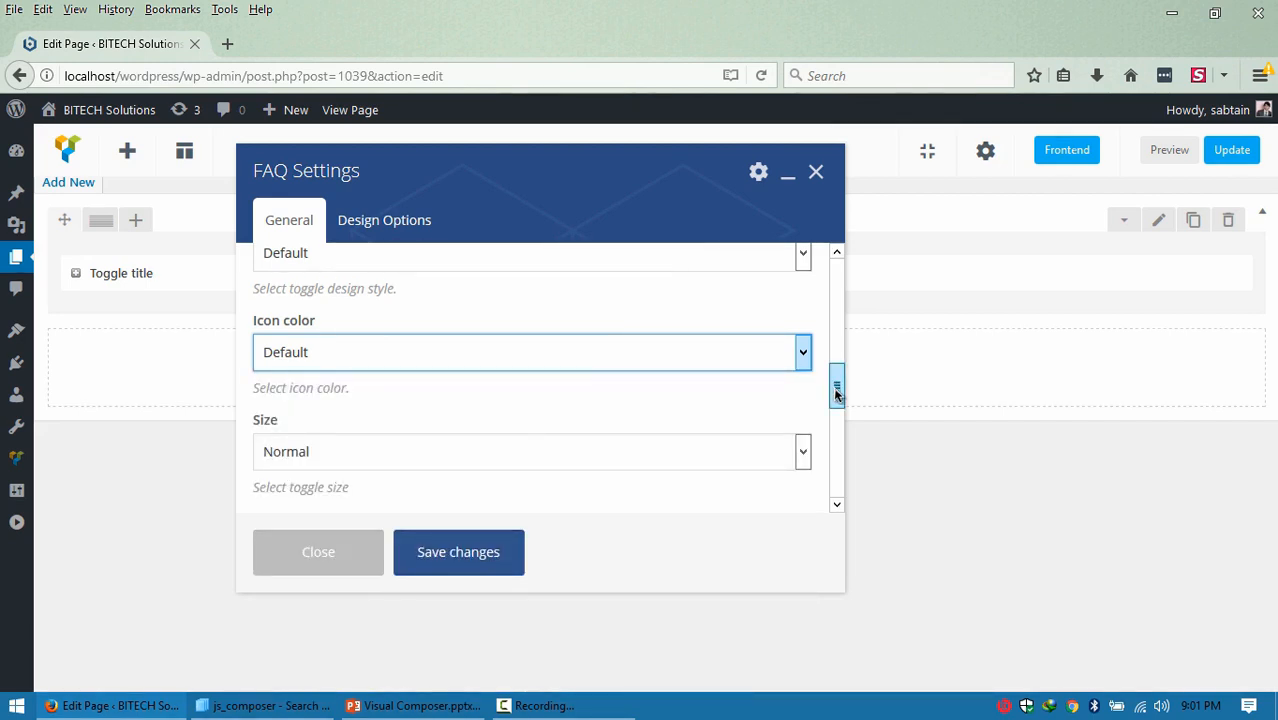
left_click_drag(836, 383, 836, 410)
left_click(710, 366)
left_click(710, 366)
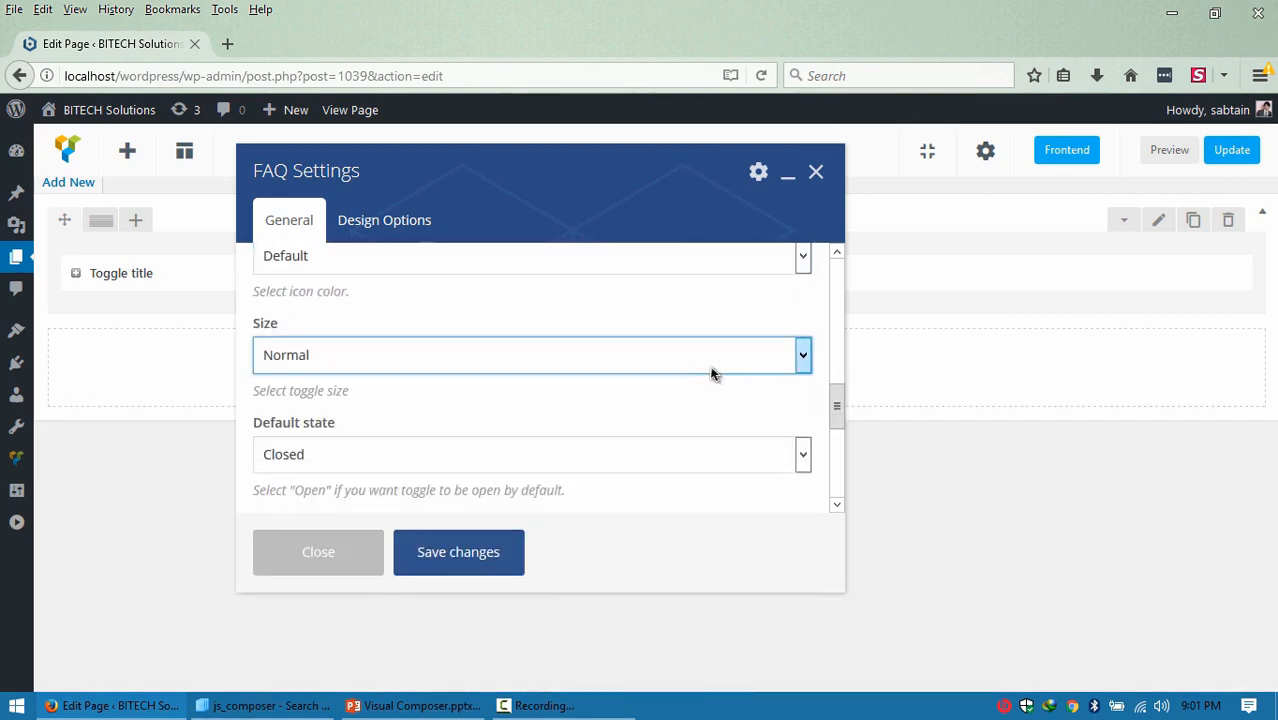
left_click_drag(836, 408, 836, 428)
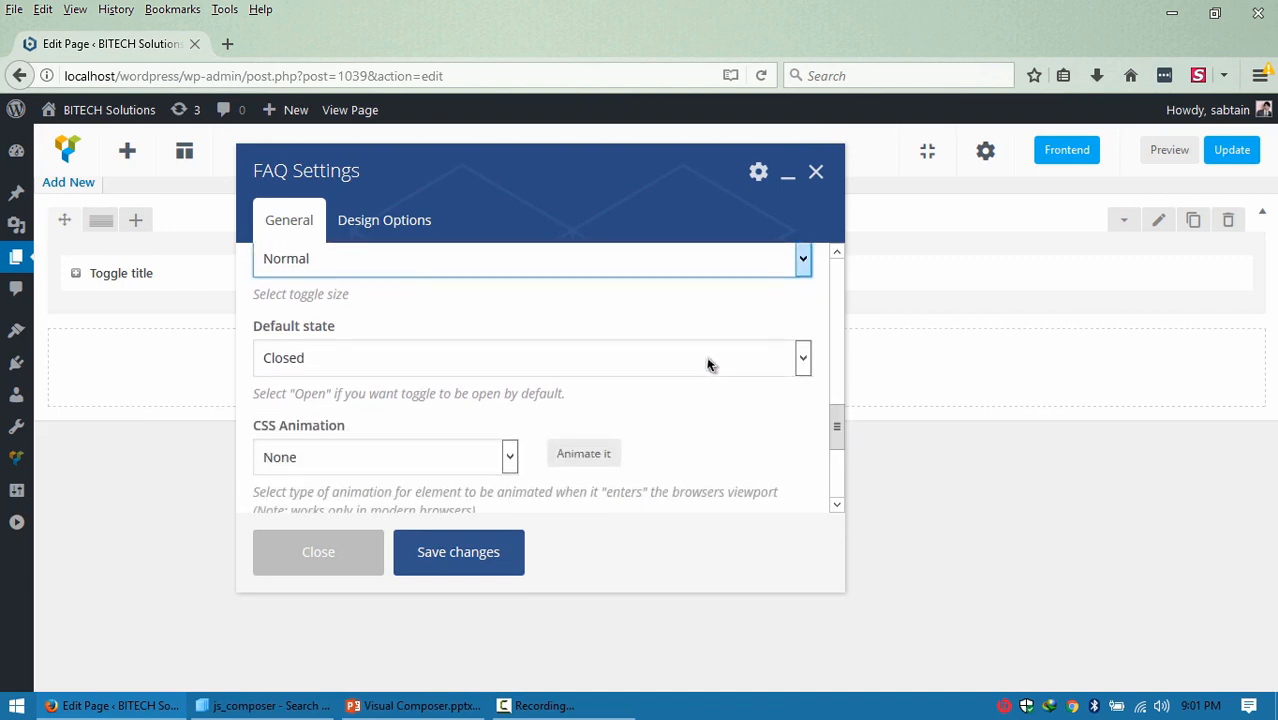
Keep the FAQ's default state Closed and its CSS animation None, and save the element's settings.
left_click(708, 364)
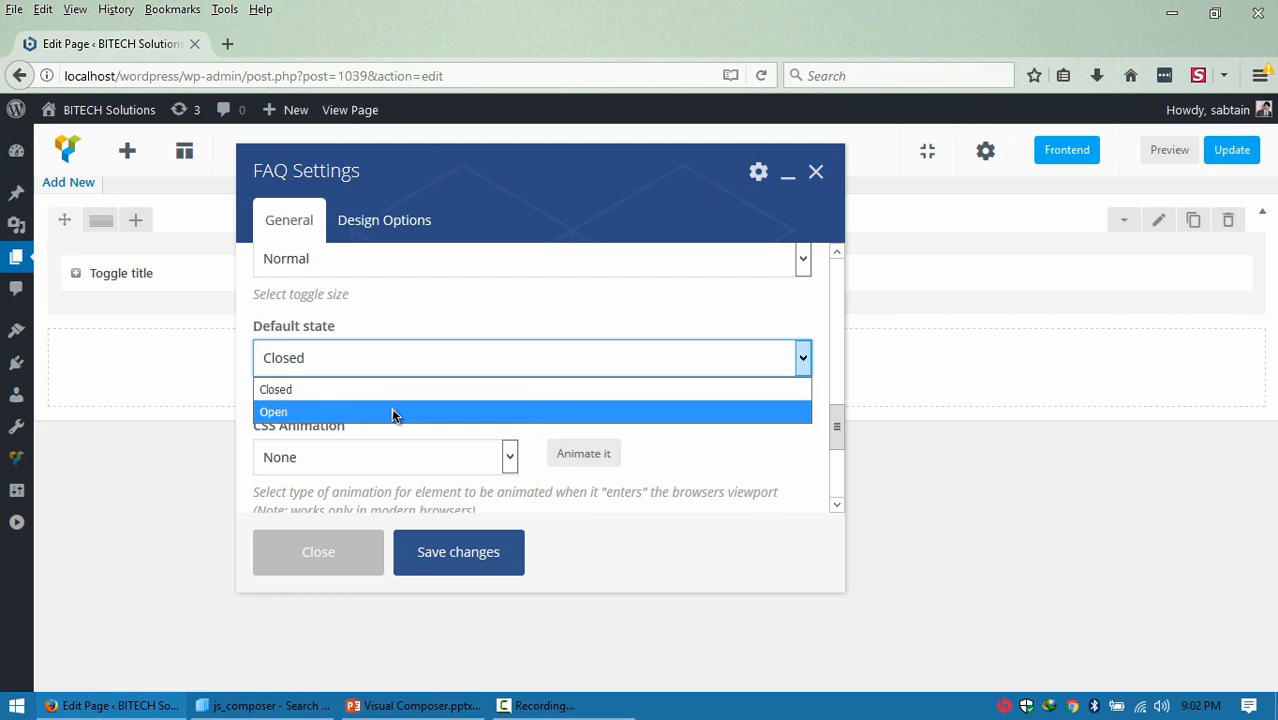
left_click(462, 389)
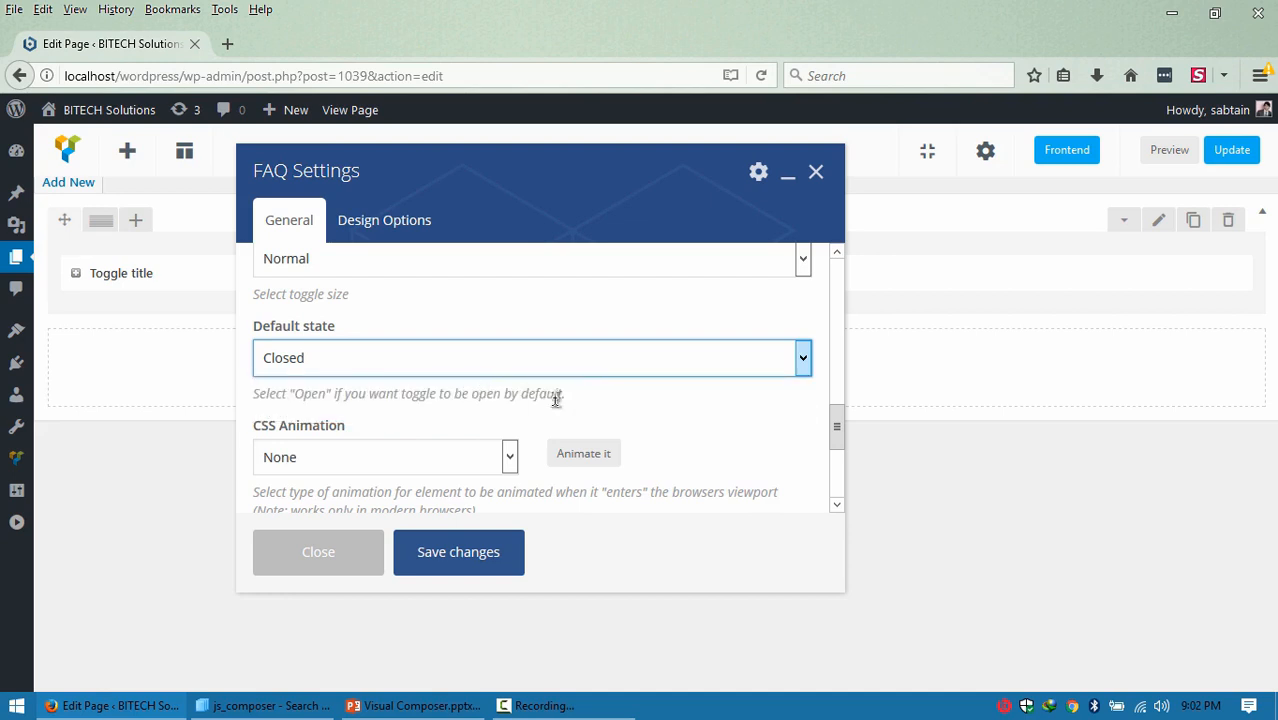
left_click(475, 456)
left_click(475, 456)
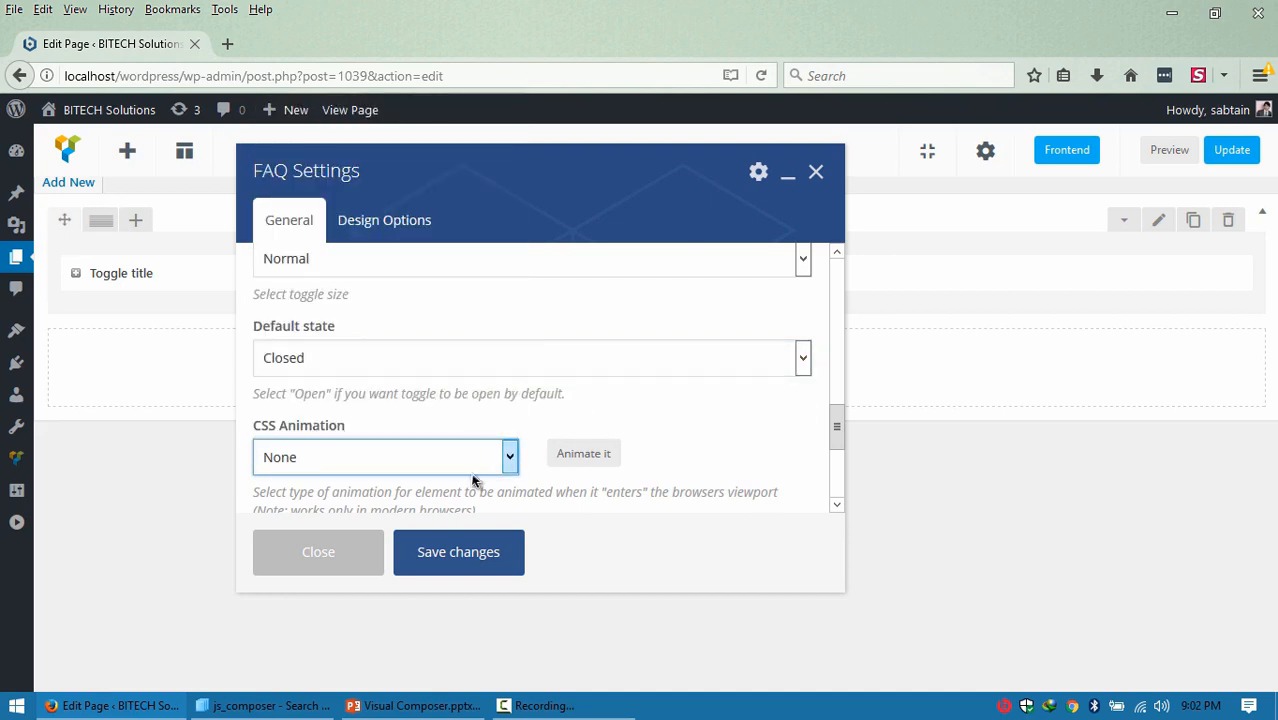
left_click(448, 556)
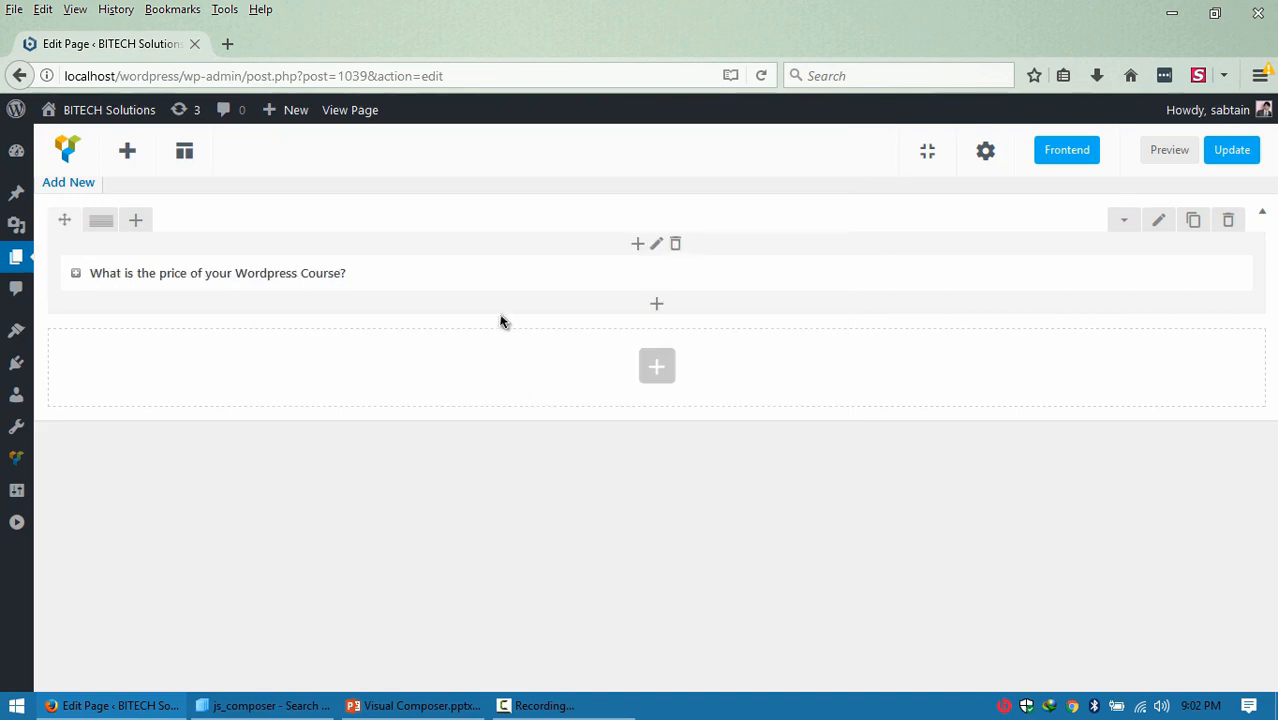
mouse_move(519, 280)
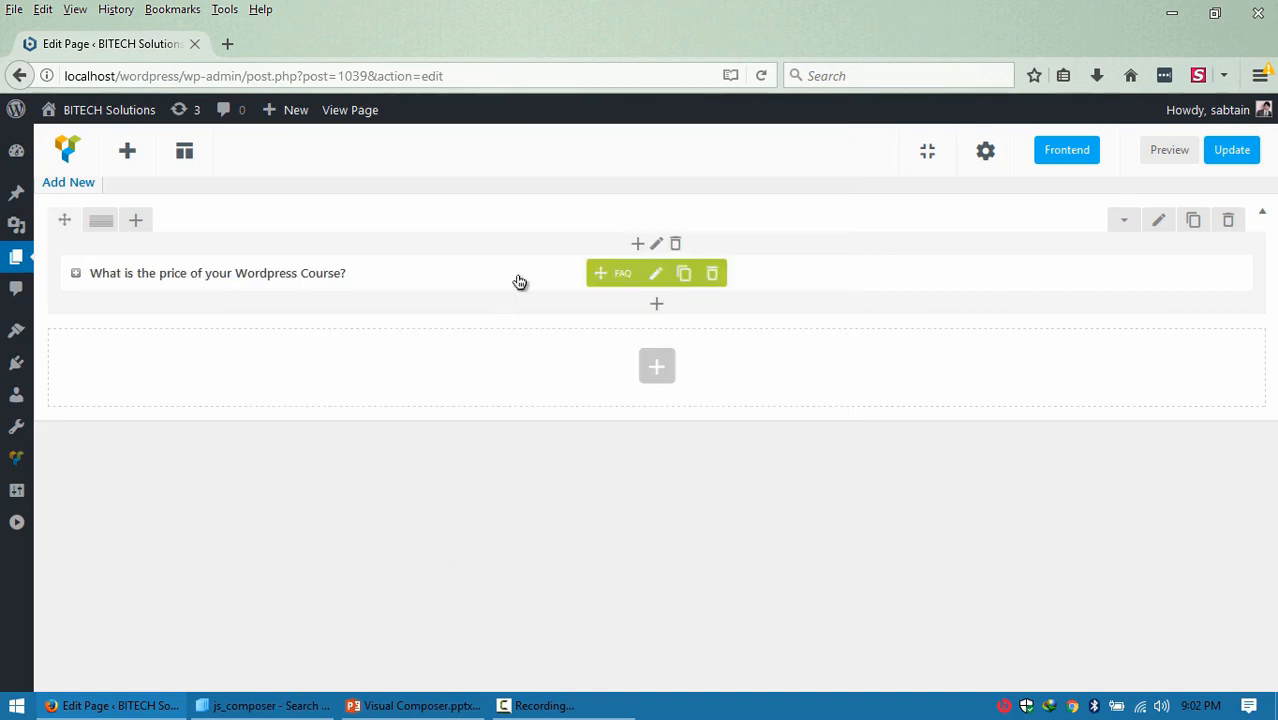
Duplicate the FAQ element about the WordPress course price five times.
left_click(683, 275)
left_click(683, 275)
left_click(683, 275)
left_click(683, 275)
left_click(683, 275)
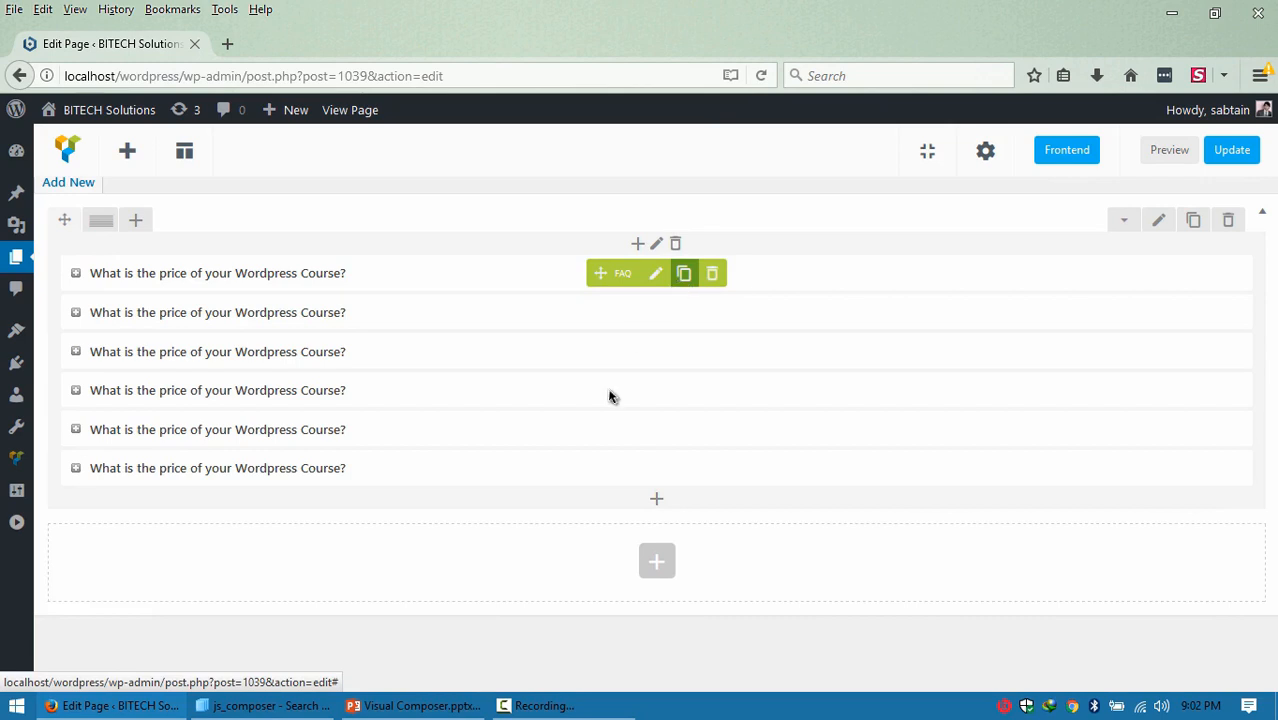
Preview the Home page and expand each FAQ toggle in turn to check its answer text.
left_click(1170, 158)
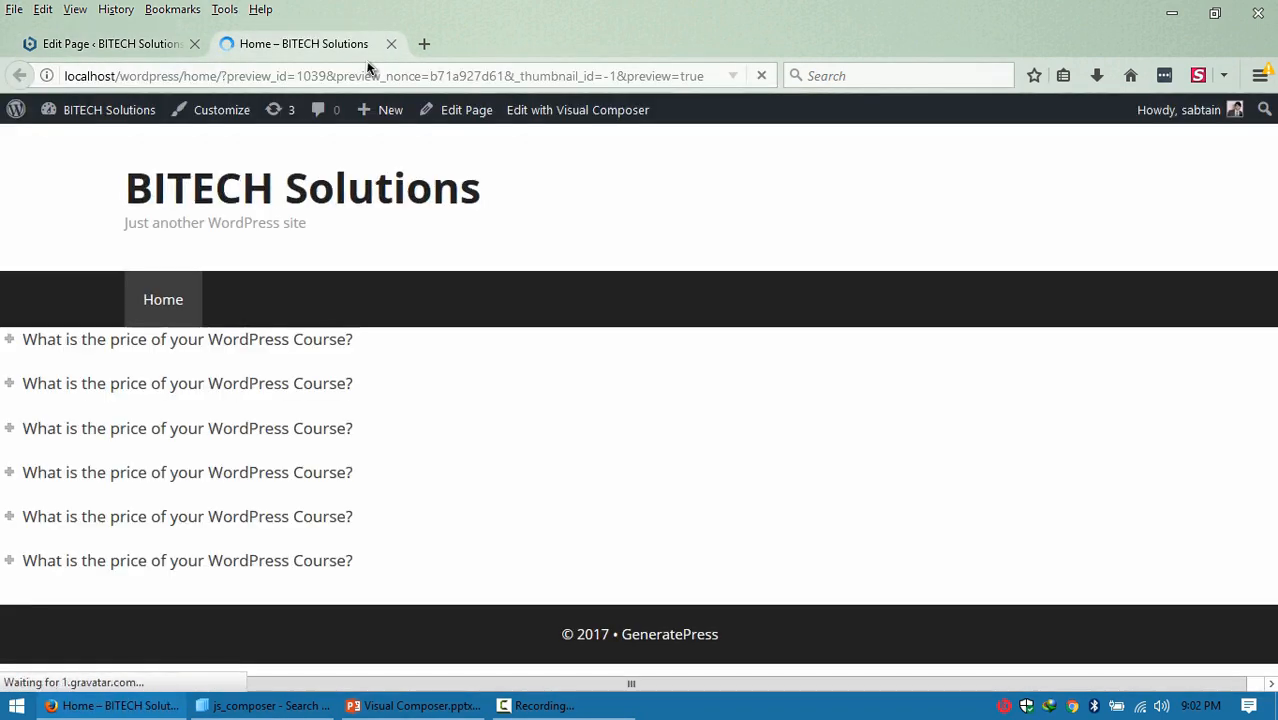
left_click(326, 346)
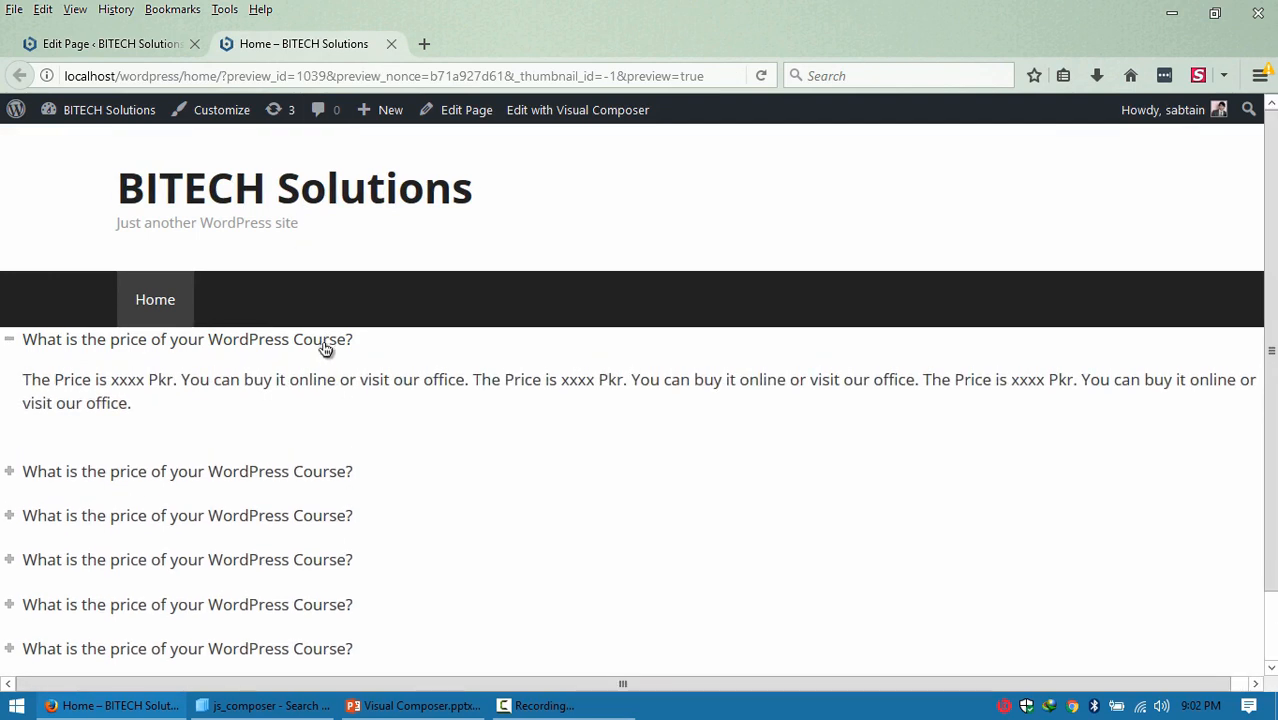
left_click(305, 473)
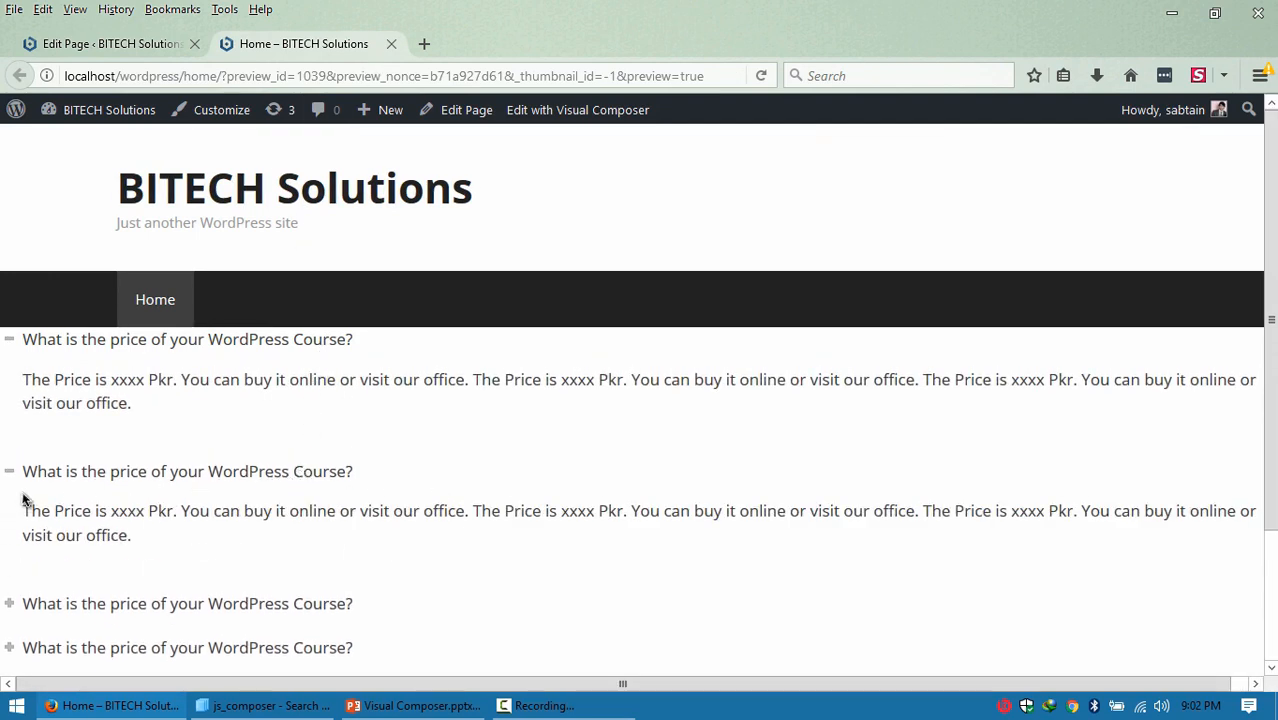
left_click(240, 607)
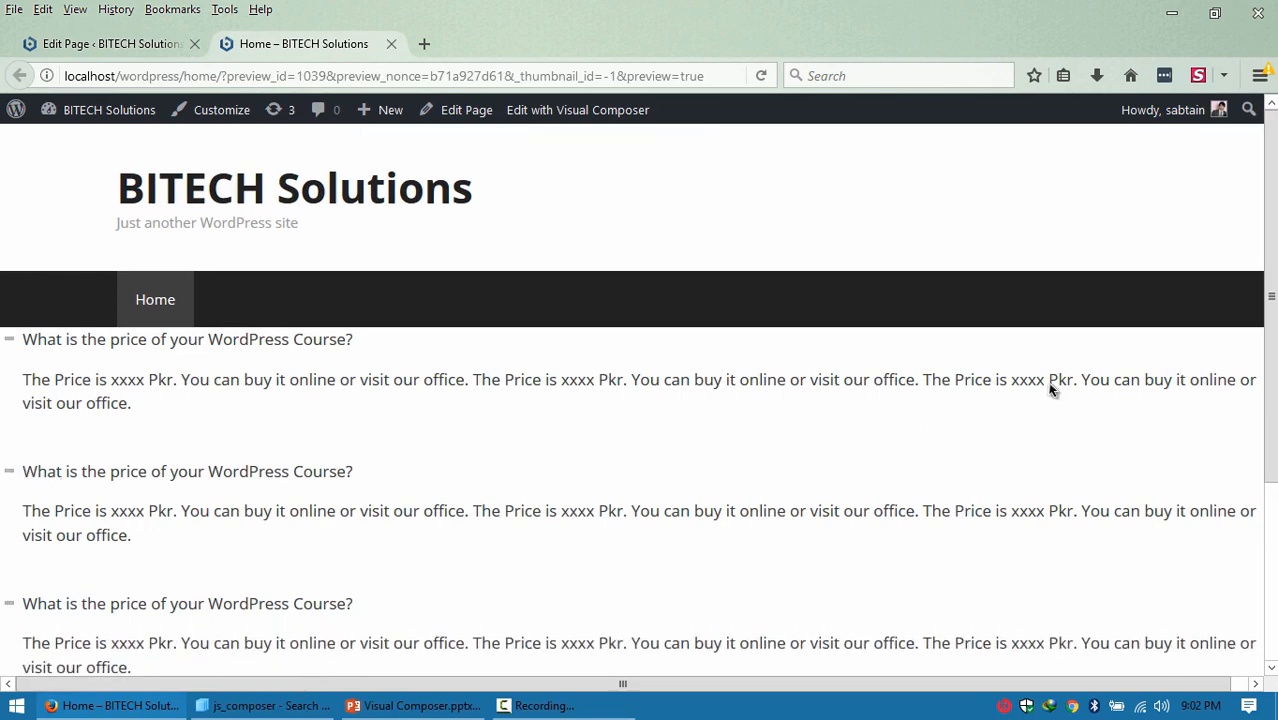
scroll(1135, 459, "down", 3)
left_click(399, 552)
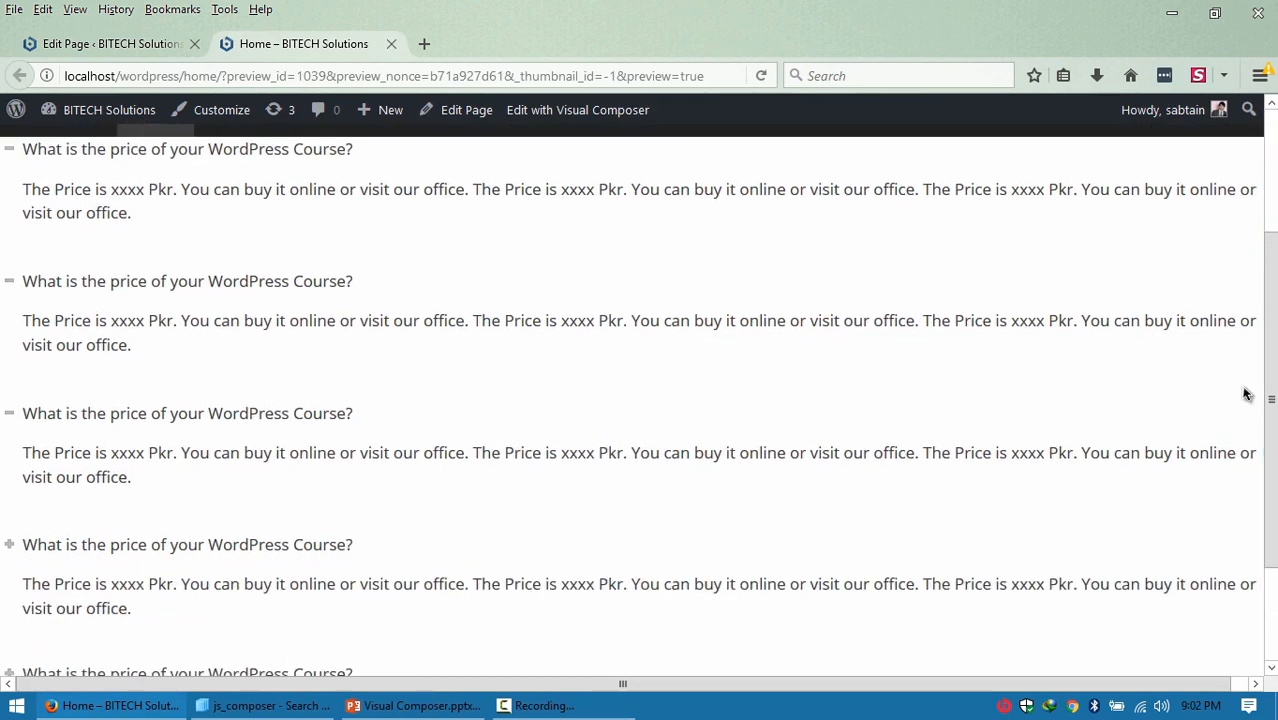
scroll(1201, 400, "down", 3)
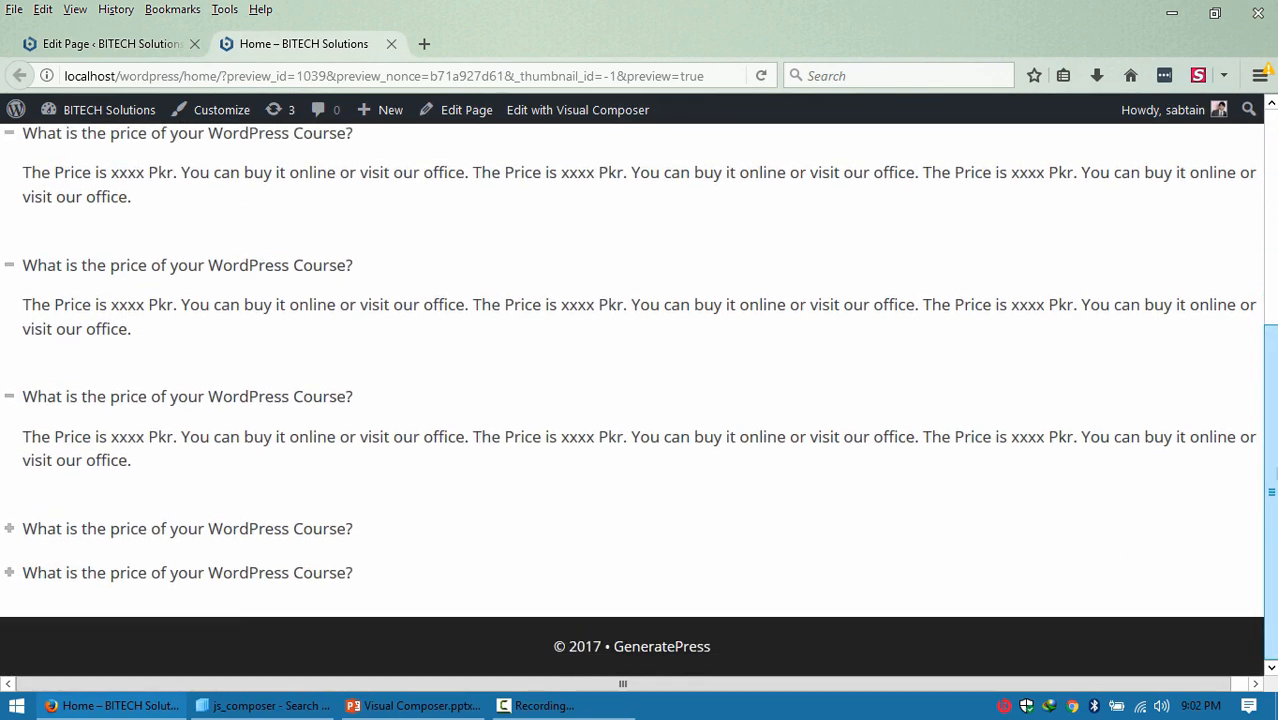
left_click(300, 532)
scroll(1047, 433, "down", 1)
left_click(305, 573)
scroll(1272, 253, "down", 1)
scroll(1272, 240, "up", 5)
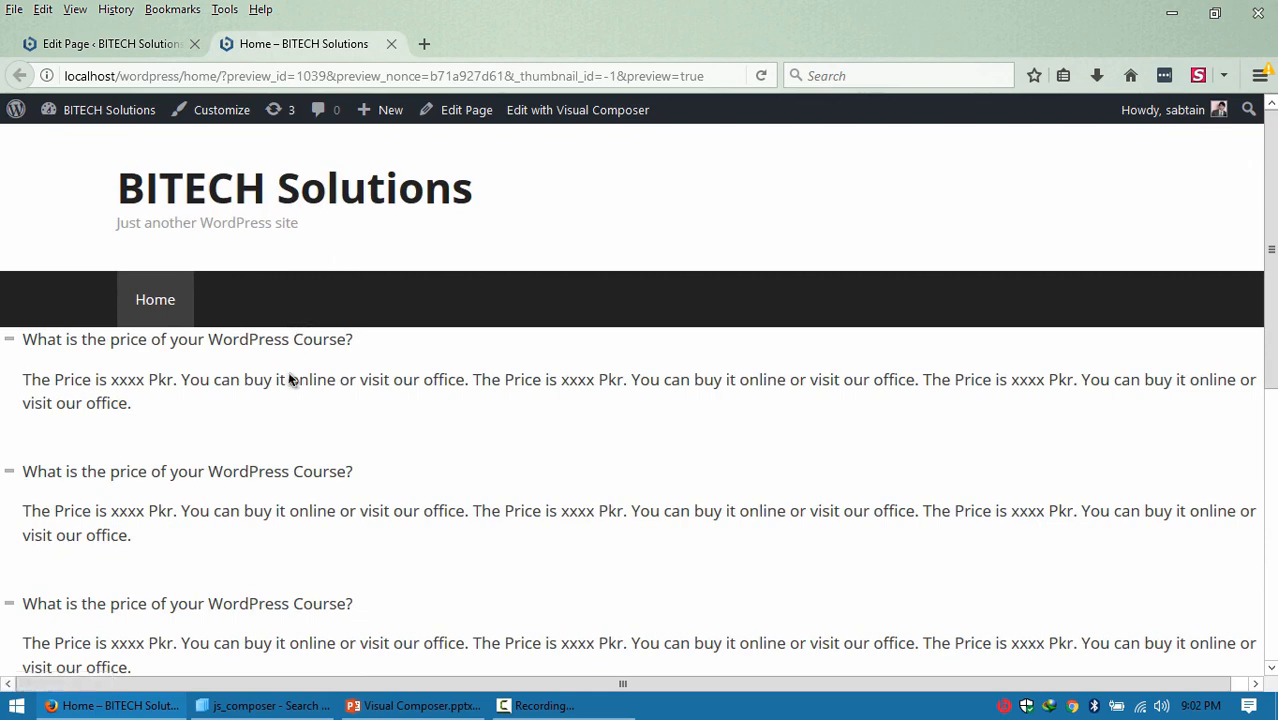
Collapse all the FAQ toggles on the previewed page.
left_click(320, 348)
left_click(289, 386)
left_click(297, 430)
left_click(300, 474)
left_click(306, 516)
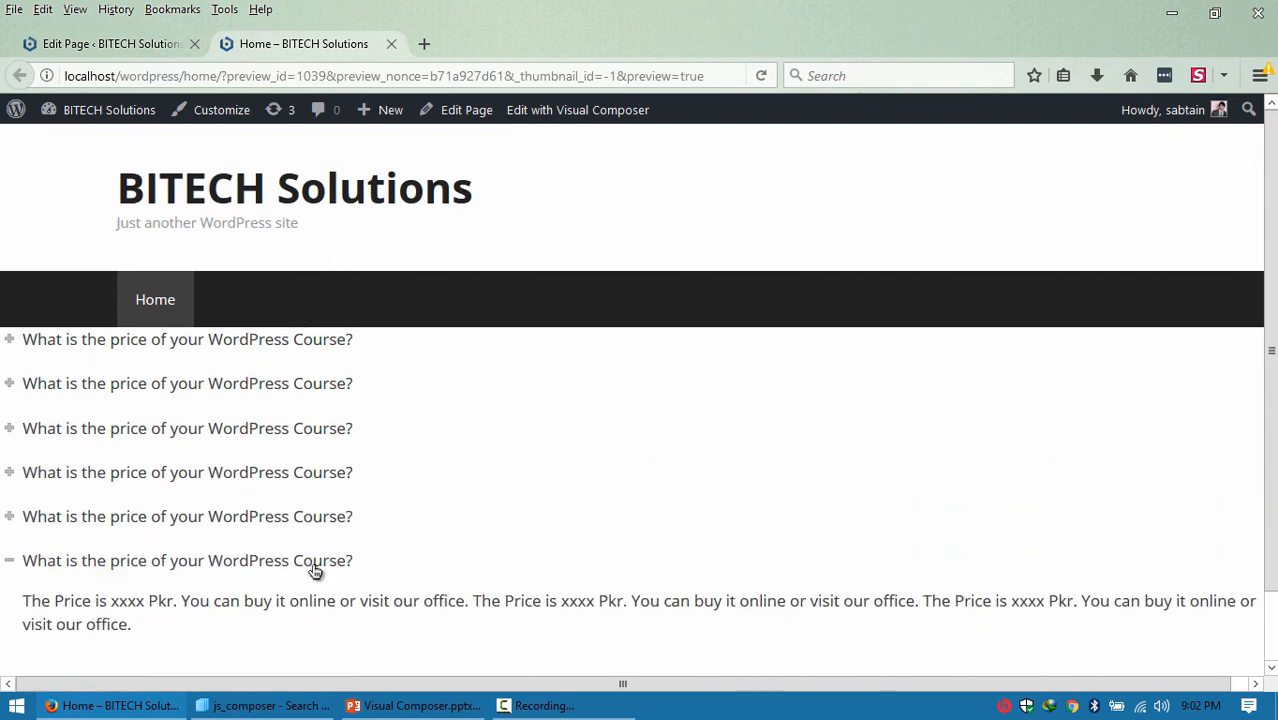
left_click(315, 566)
Return to the page editor, leave its full-screen view, set the page builder container to Default and update the page.
left_click(108, 44)
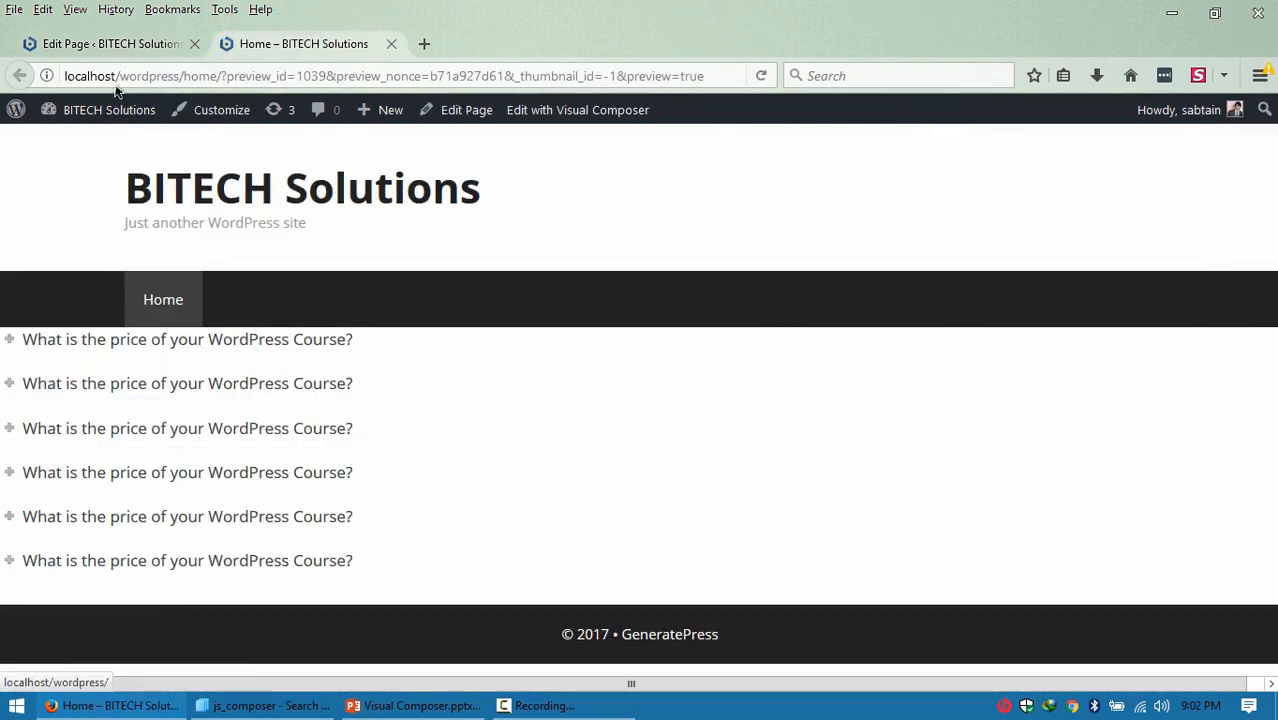
left_click(134, 48)
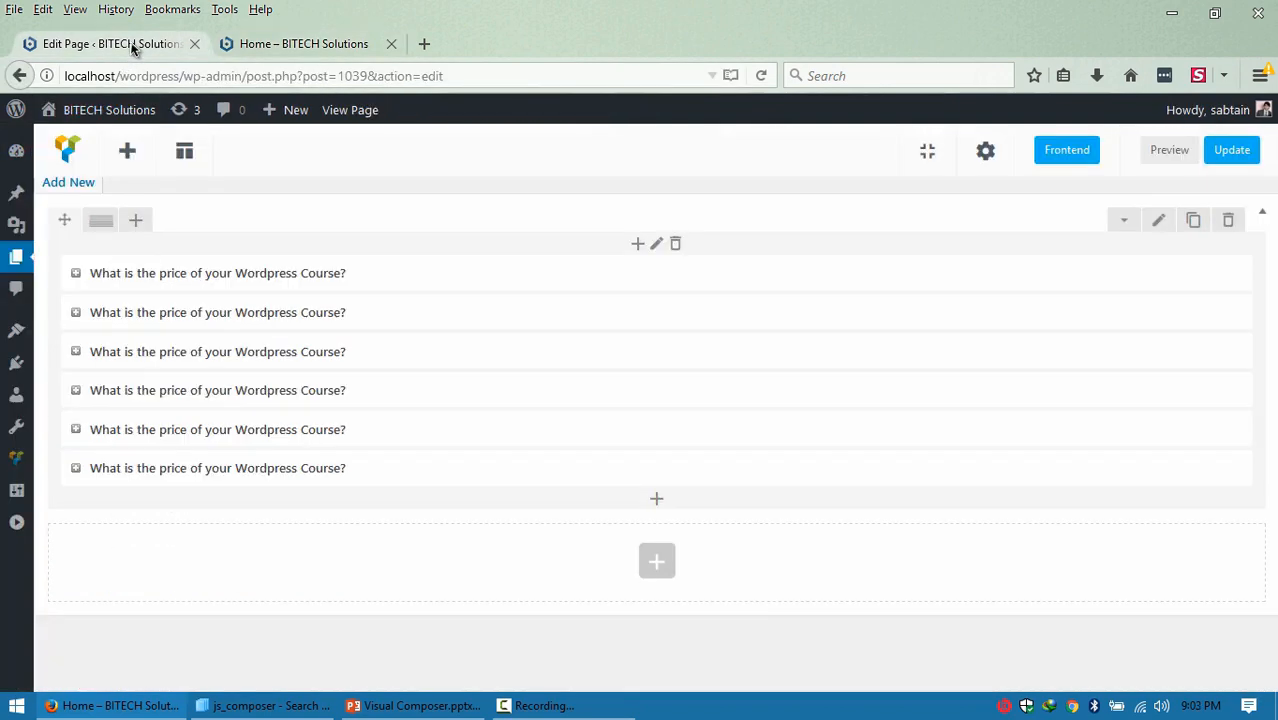
left_click(925, 152)
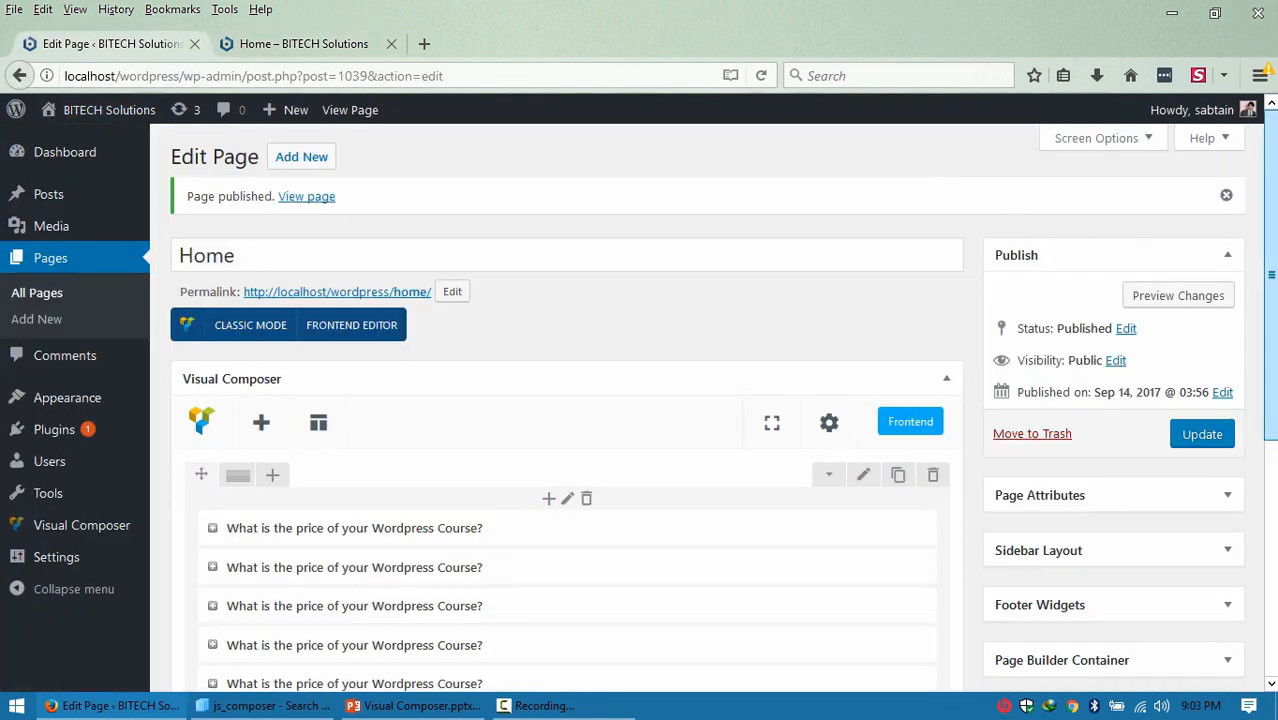
scroll(1073, 362, "down", 5)
left_click(1078, 326)
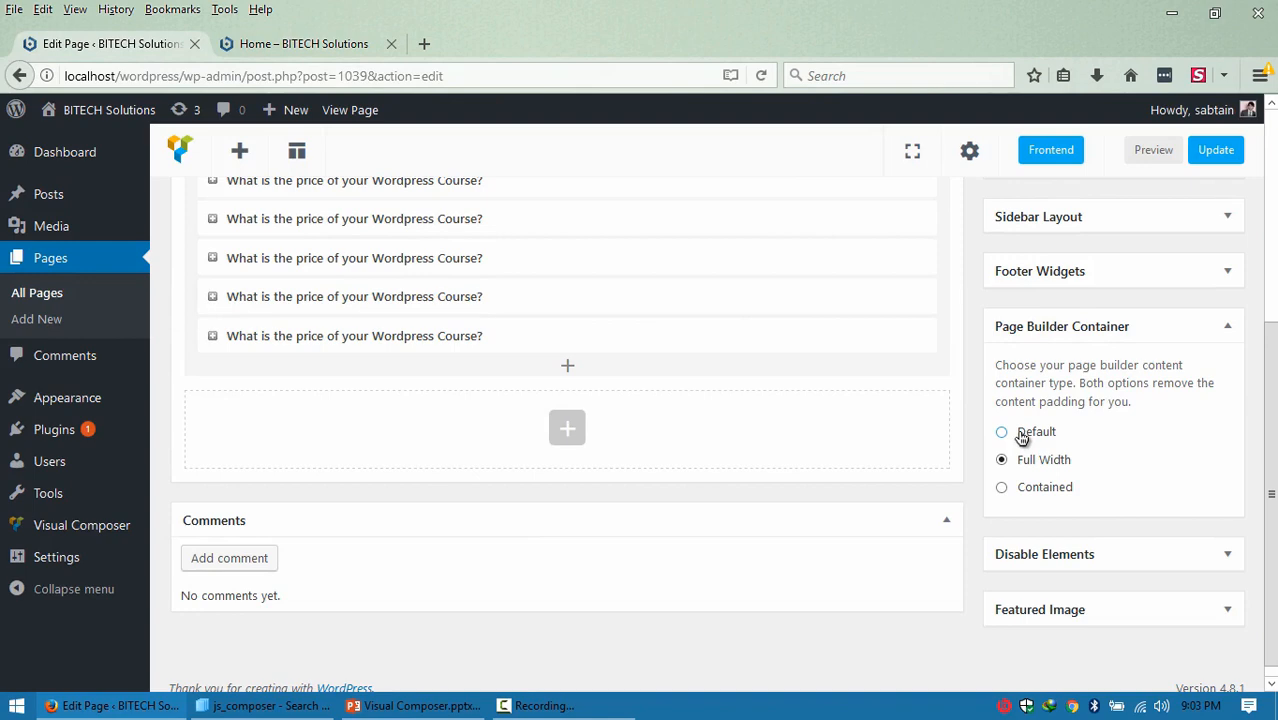
scroll(1195, 400, "up", 5)
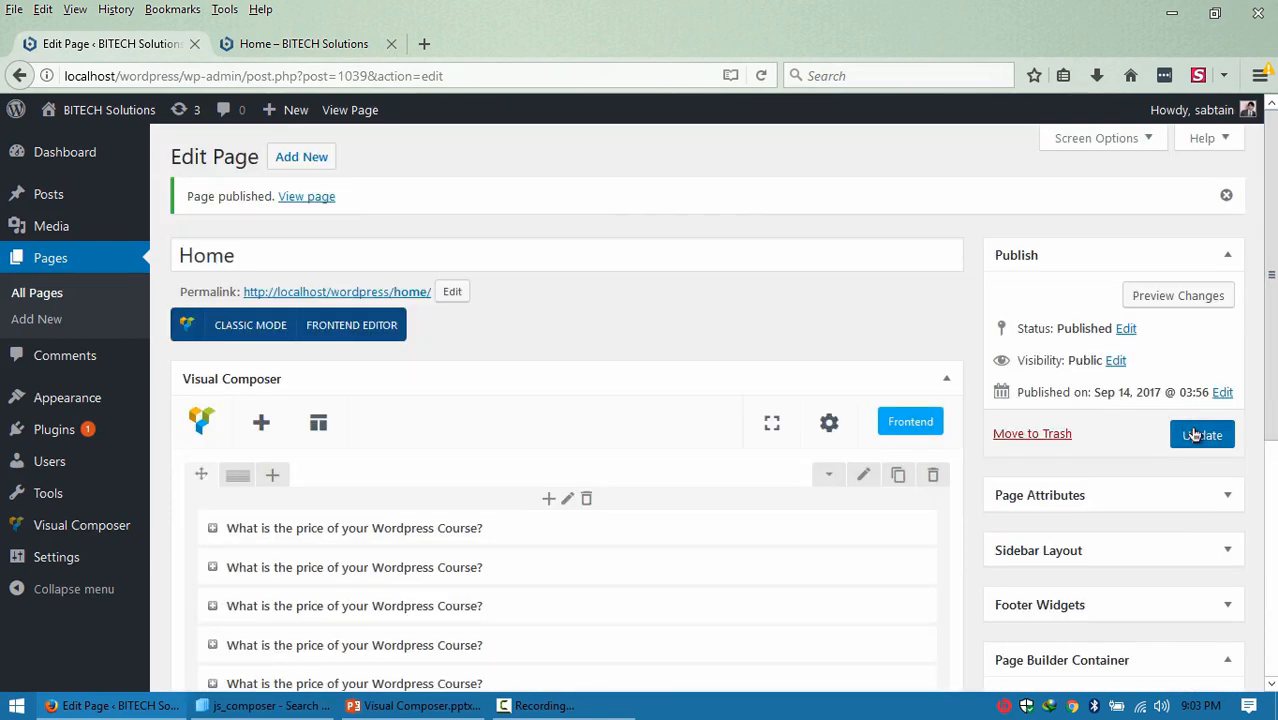
left_click(1195, 433)
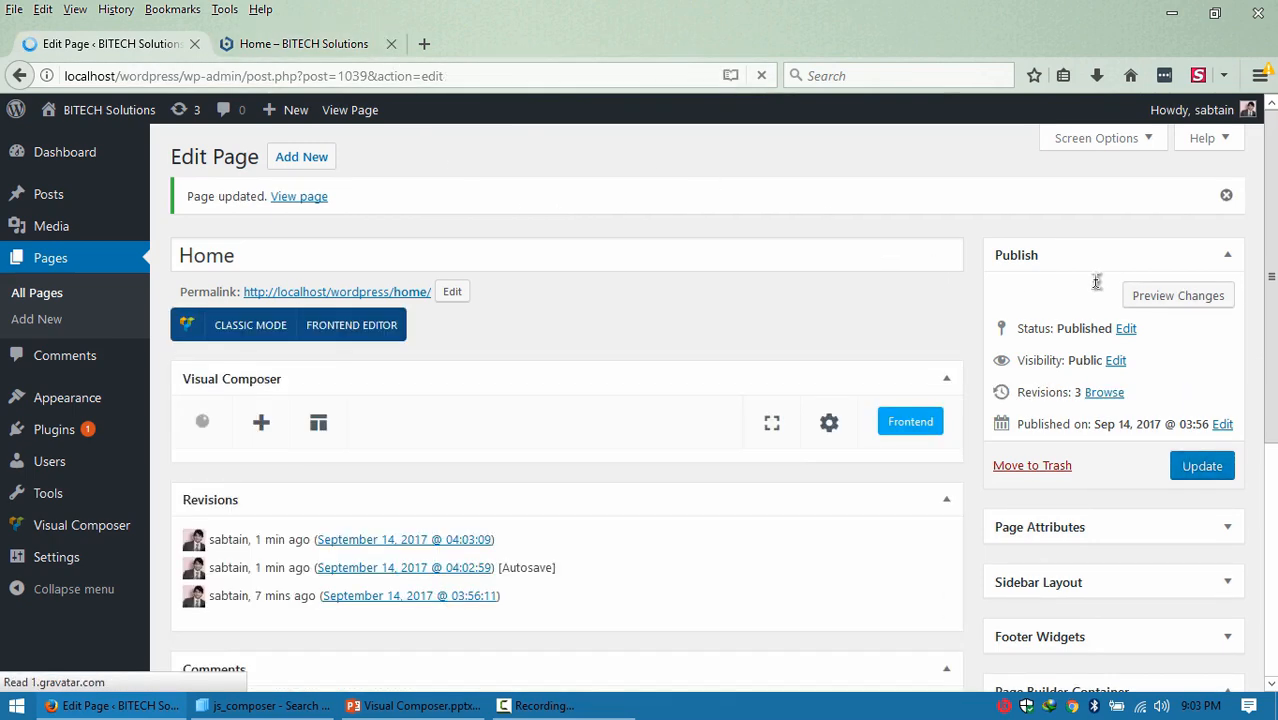
Preview the changed container layout and try opening and closing several of the FAQ toggles.
left_click(1147, 297)
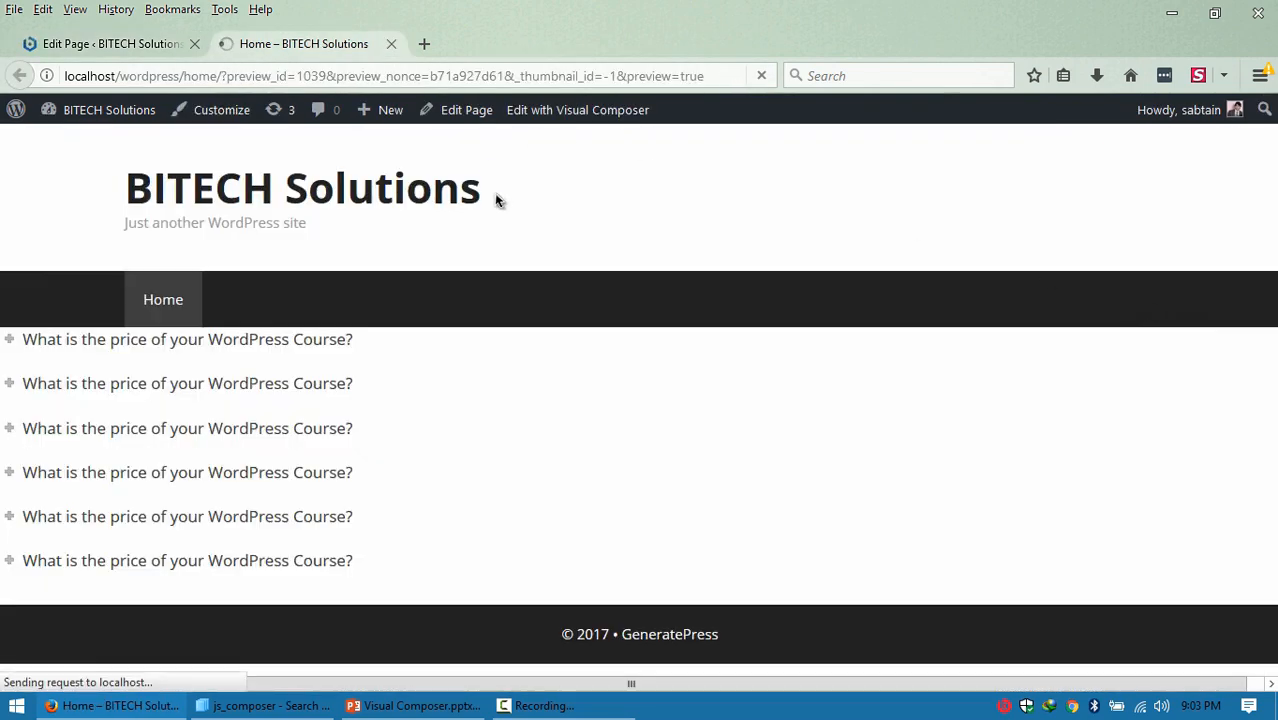
left_click(382, 400)
left_click(473, 529)
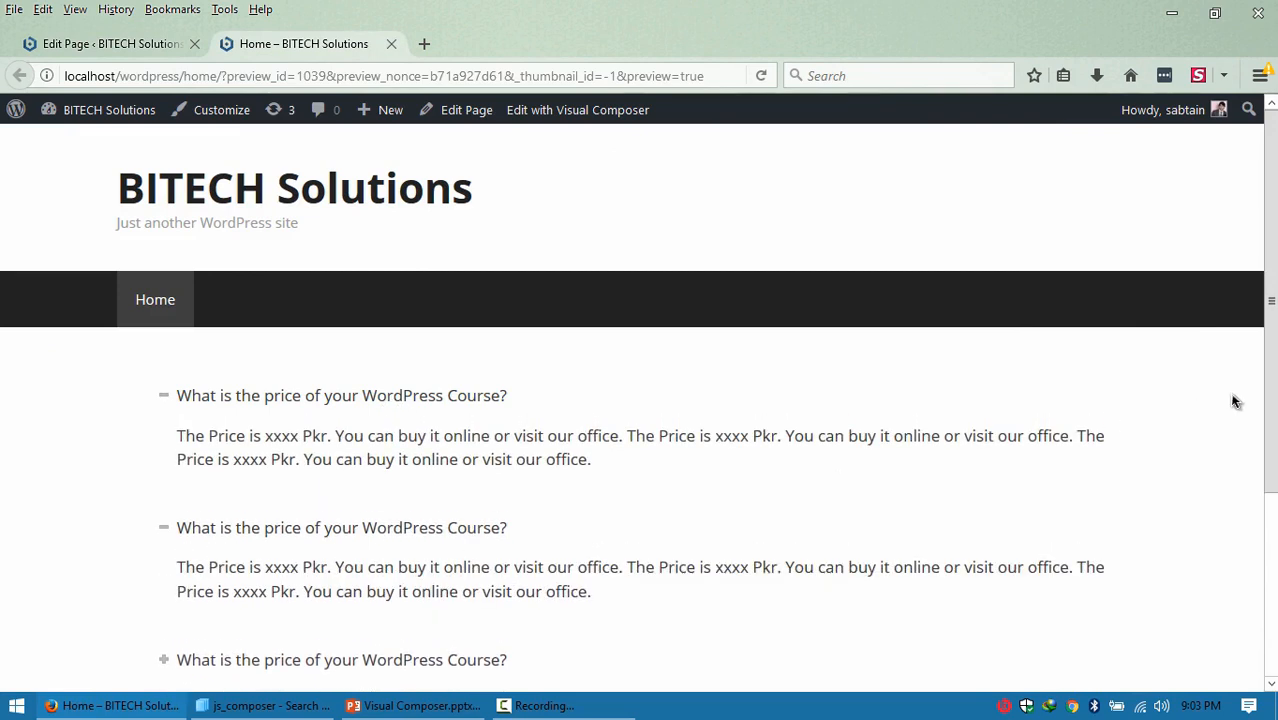
scroll(733, 450, "down", 3)
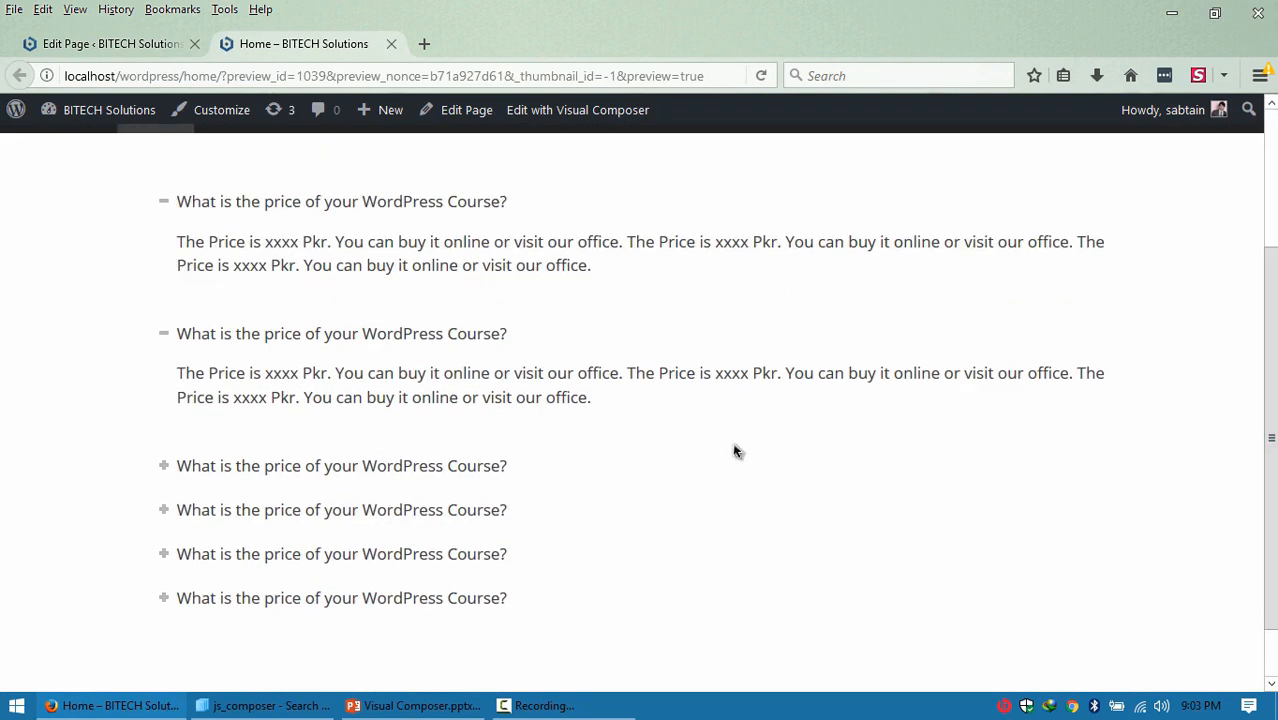
left_click(422, 512)
left_click(257, 201)
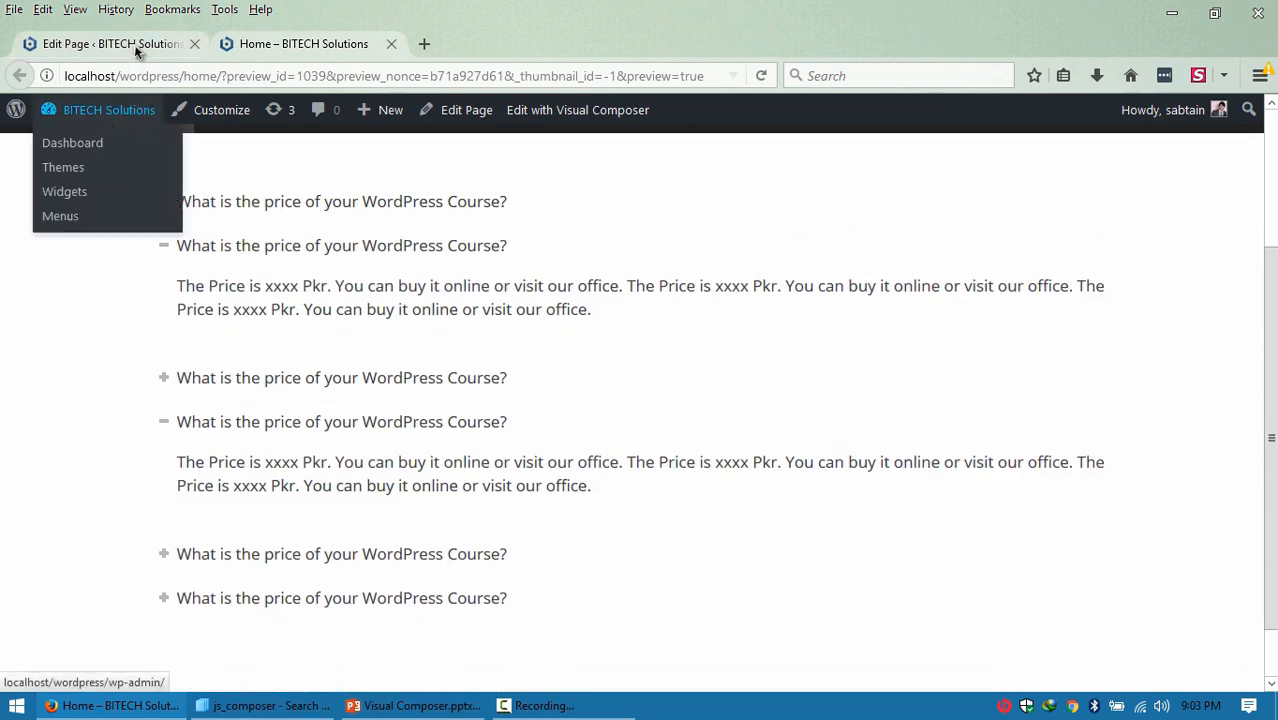
Return to the page editor and add a second column to the FAQ row.
left_click(110, 43)
scroll(1113, 368, "down", 2)
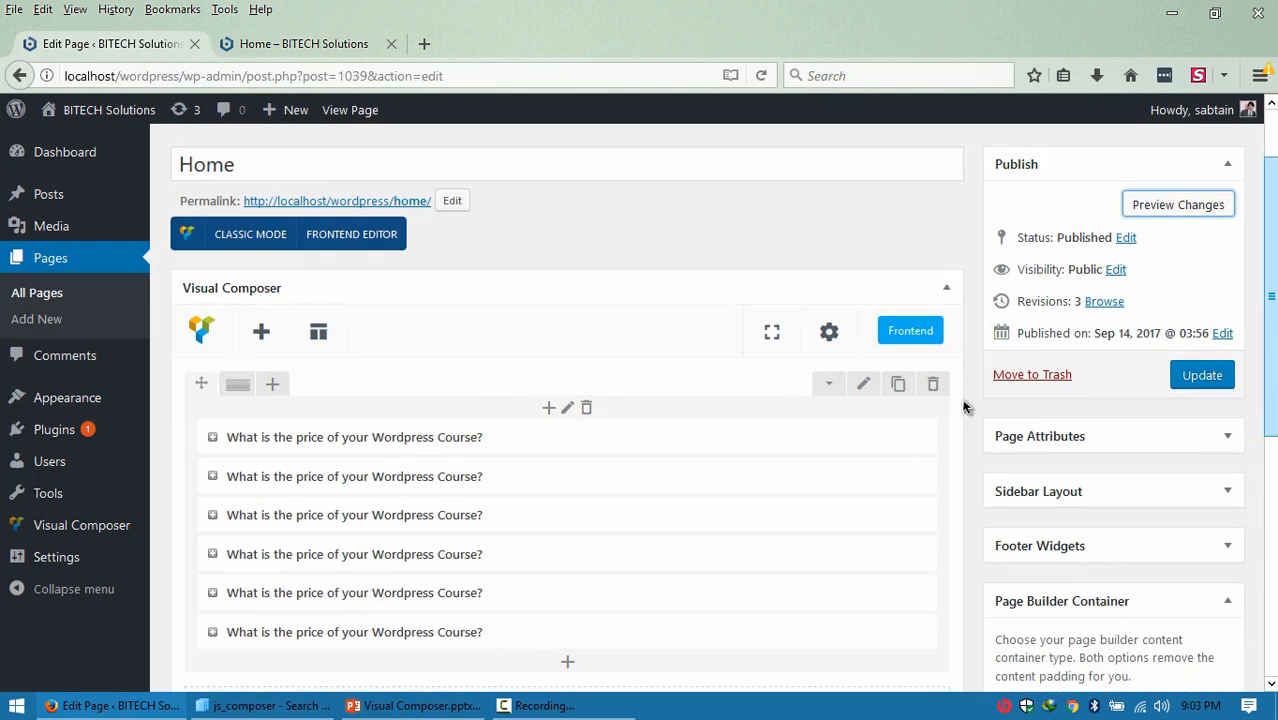
left_click(276, 389)
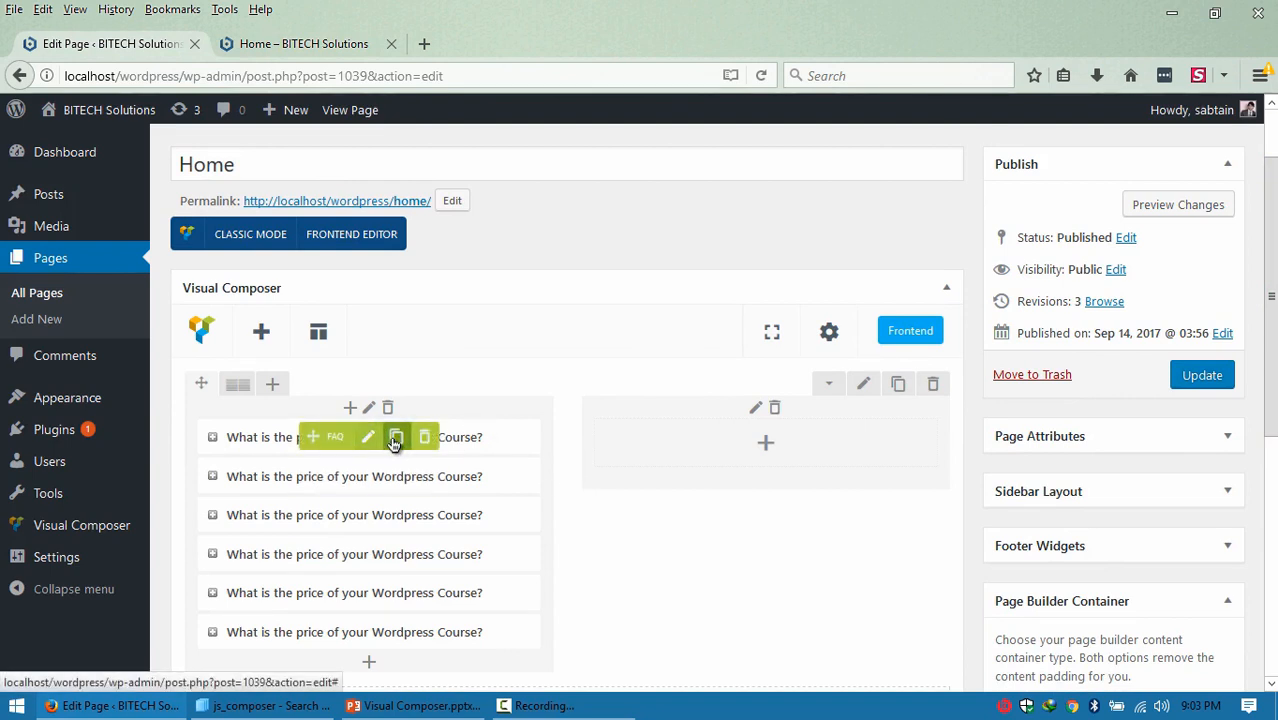
Duplicate the first FAQ element and move two FAQ elements into the empty second column.
left_click(397, 440)
left_click_drag(362, 485, 740, 437)
left_click_drag(313, 476, 745, 478)
Preview the two-column FAQ layout and open and close both toggles in the second column.
left_click(1198, 212)
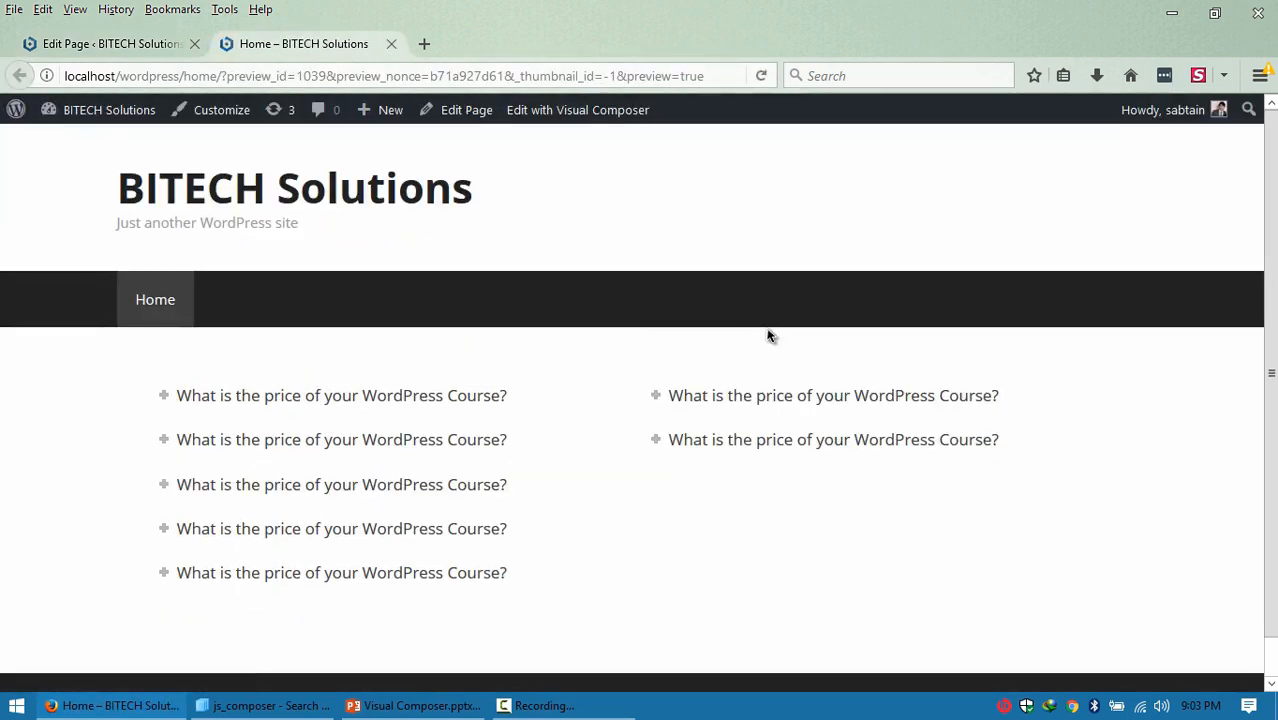
left_click(952, 403)
left_click(952, 403)
left_click(757, 441)
left_click(757, 441)
Enable the custom font for the first column's top FAQ in the page editor and show its heading settings.
left_click(120, 44)
left_click(360, 437)
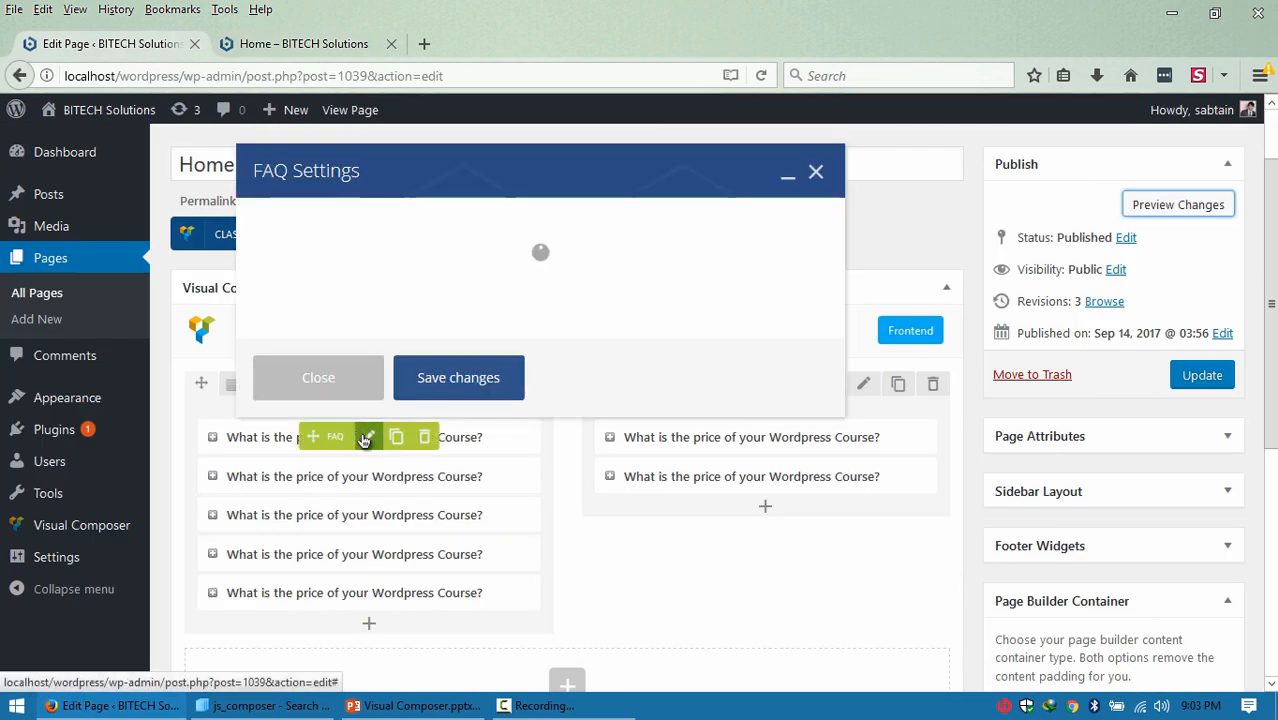
left_click(710, 311)
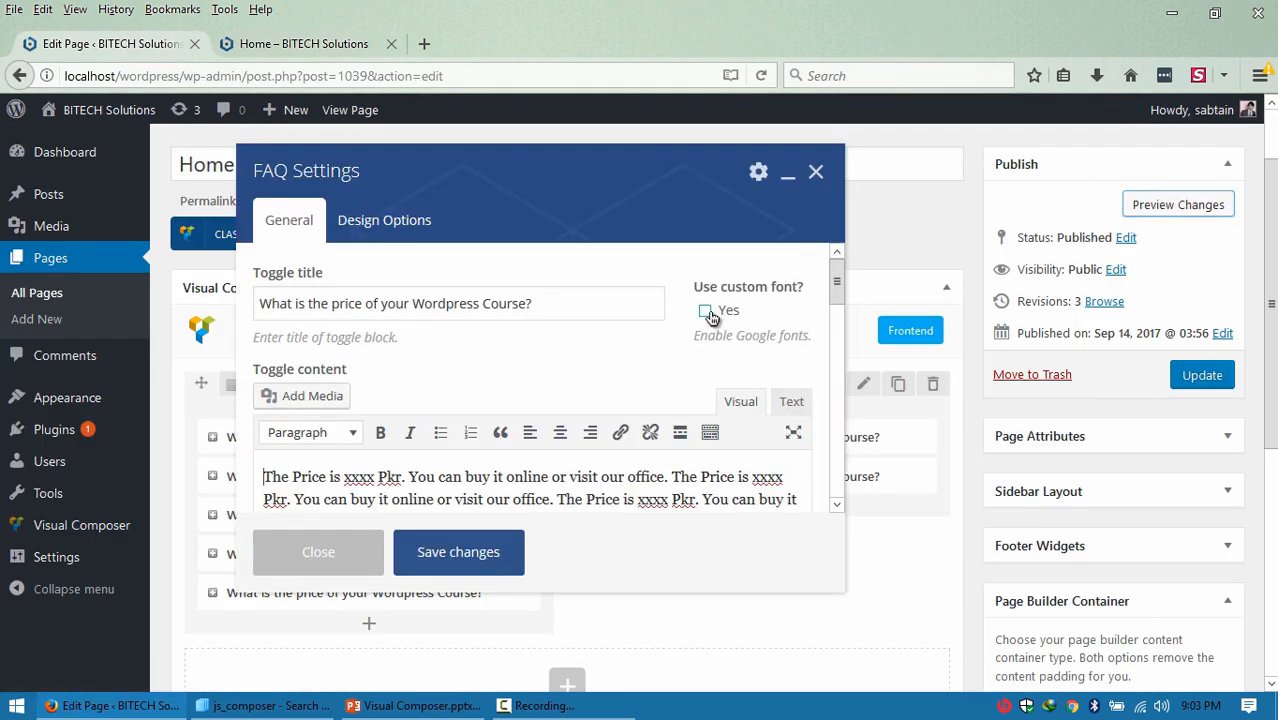
left_click(360, 220)
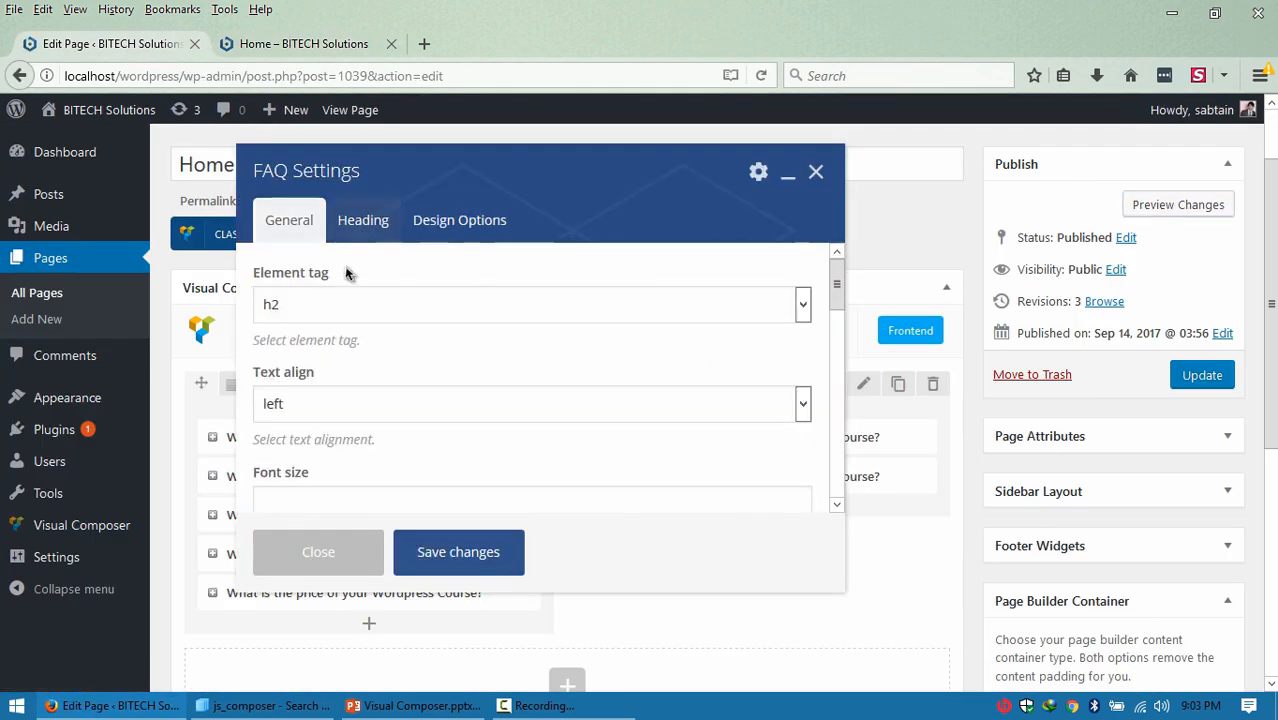
Keep the FAQ heading's text alignment at left and set its font size to 22px.
left_click(553, 403)
left_click(565, 418)
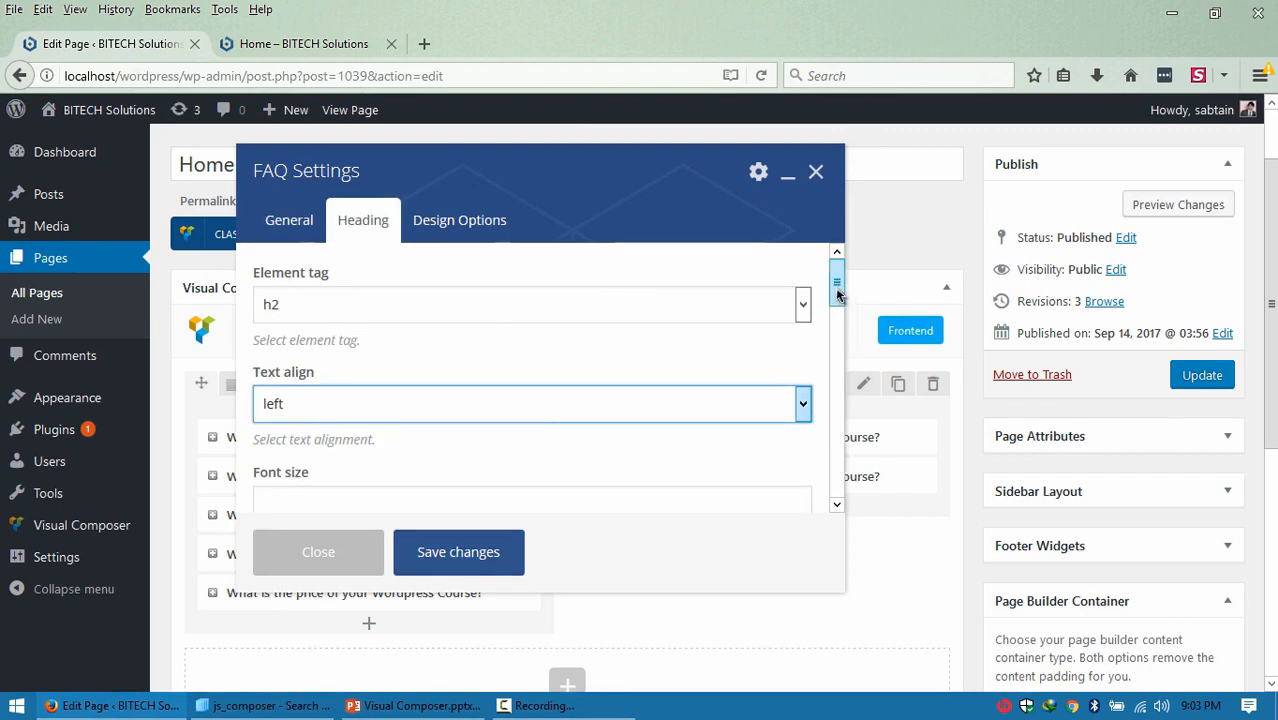
scroll(670, 463, "down", 1)
left_click(691, 451)
type("22px")
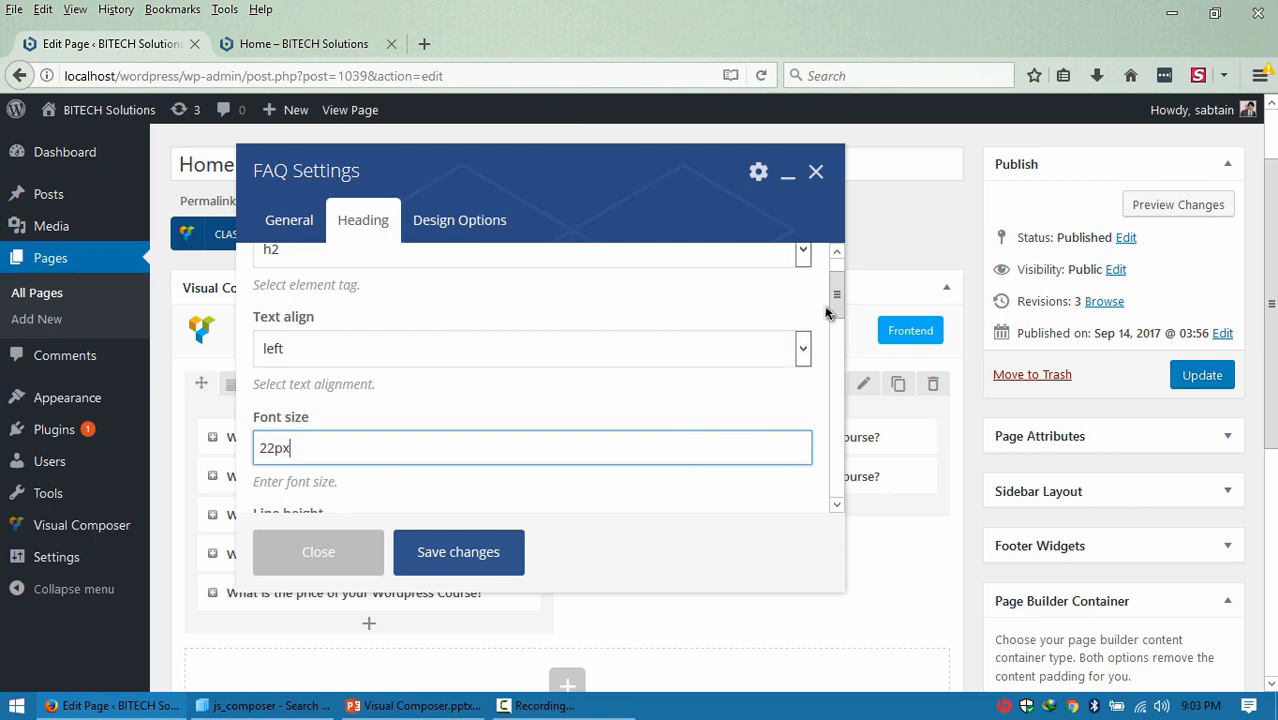
Set the FAQ heading font to Playfair Display in 700 bold italic and save the element's changes.
left_click_drag(836, 310, 836, 400)
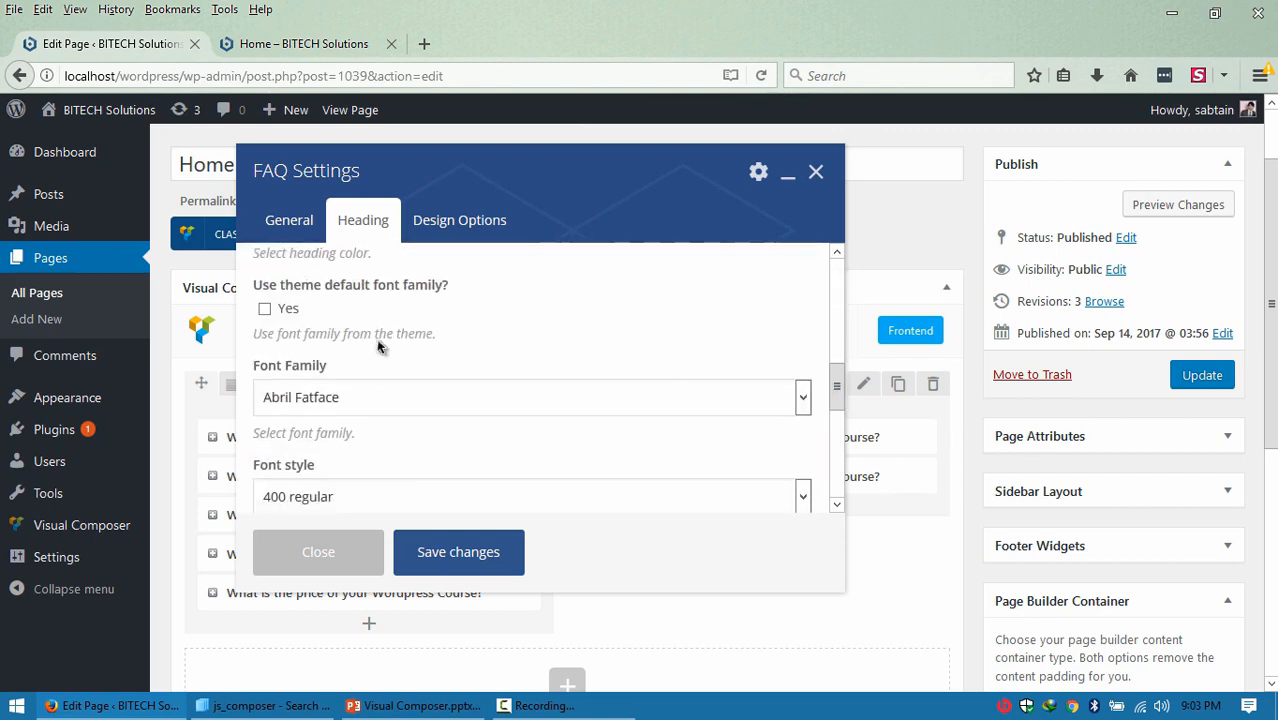
left_click(361, 408)
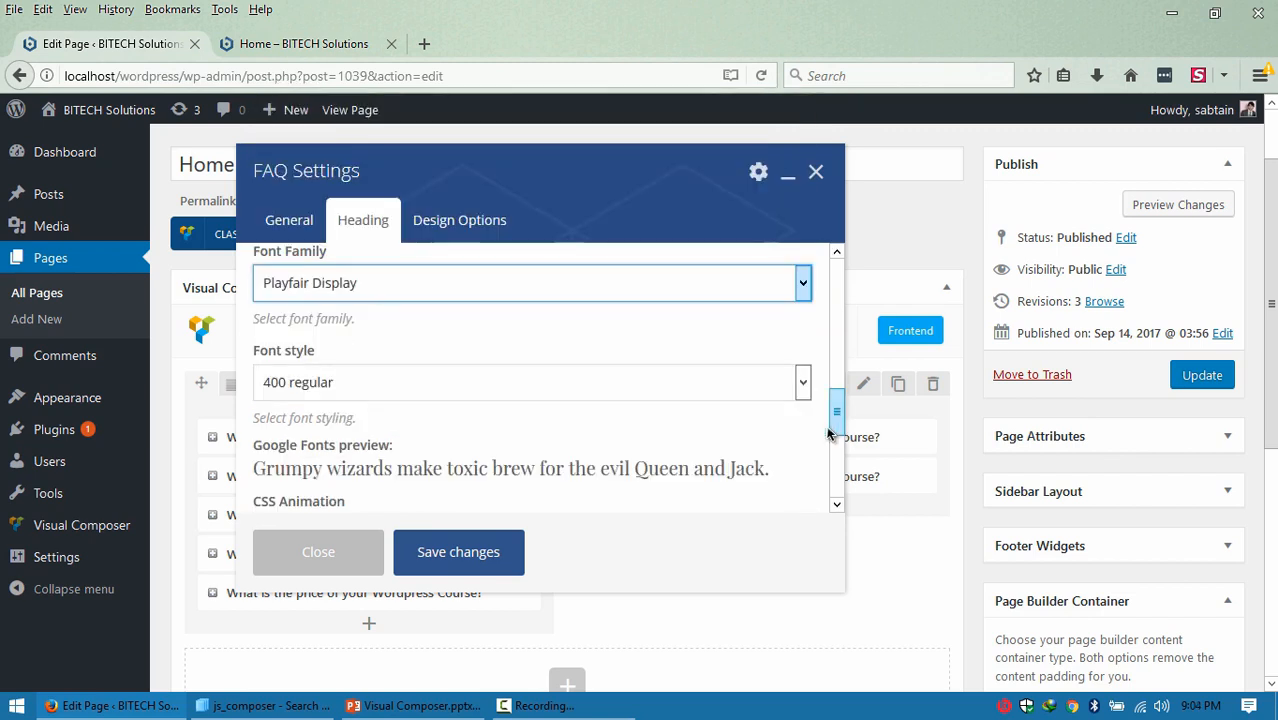
left_click(583, 384)
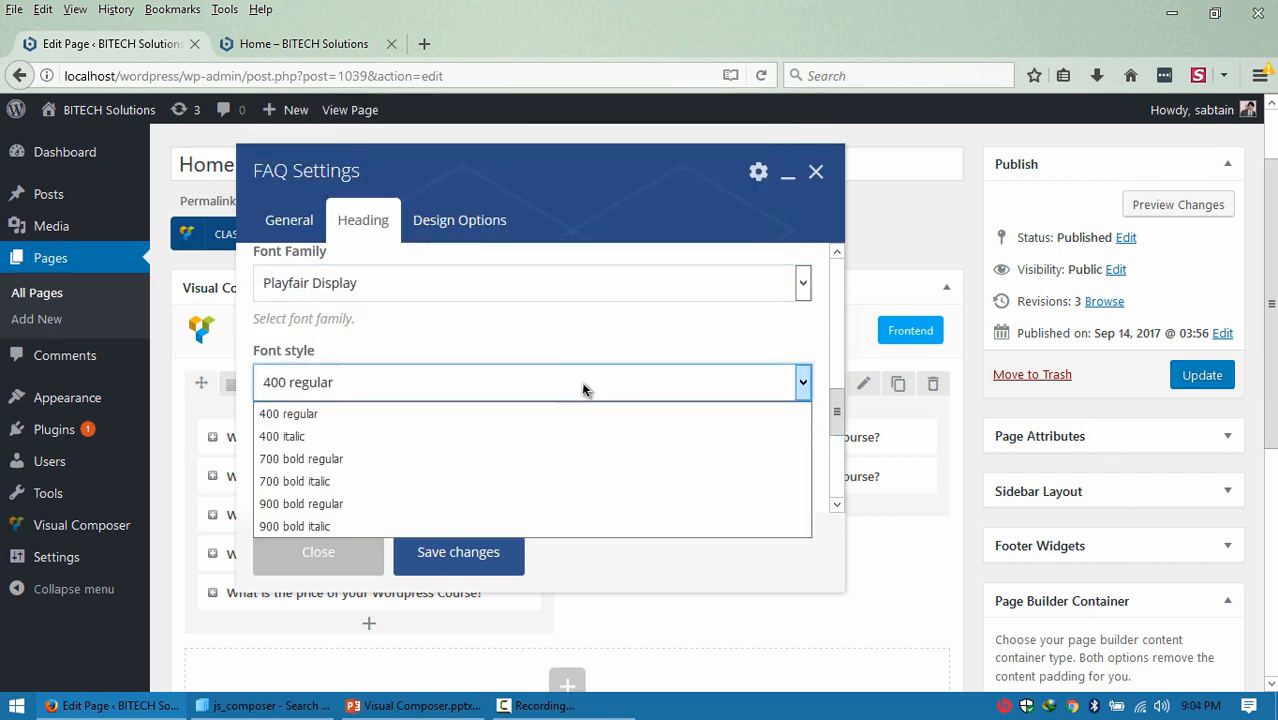
left_click(483, 479)
left_click(472, 563)
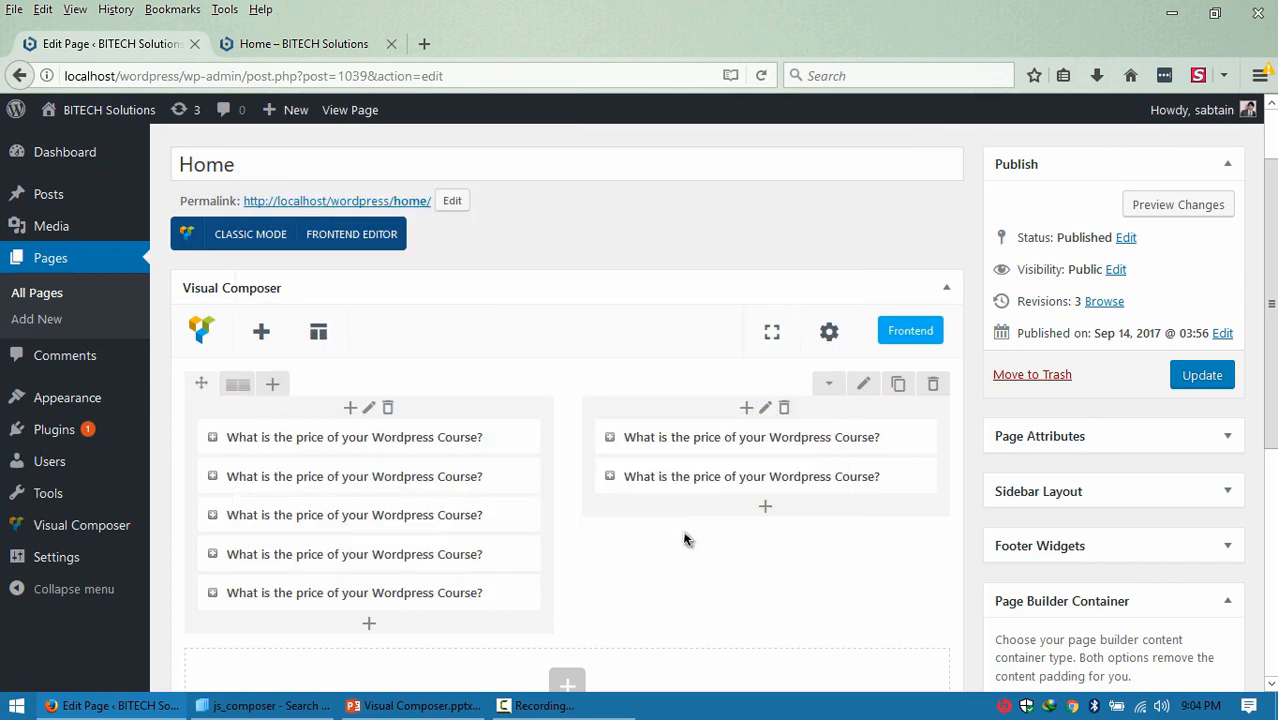
Preview the page and open and close the first column's top two toggles to check the custom heading.
left_click(1183, 208)
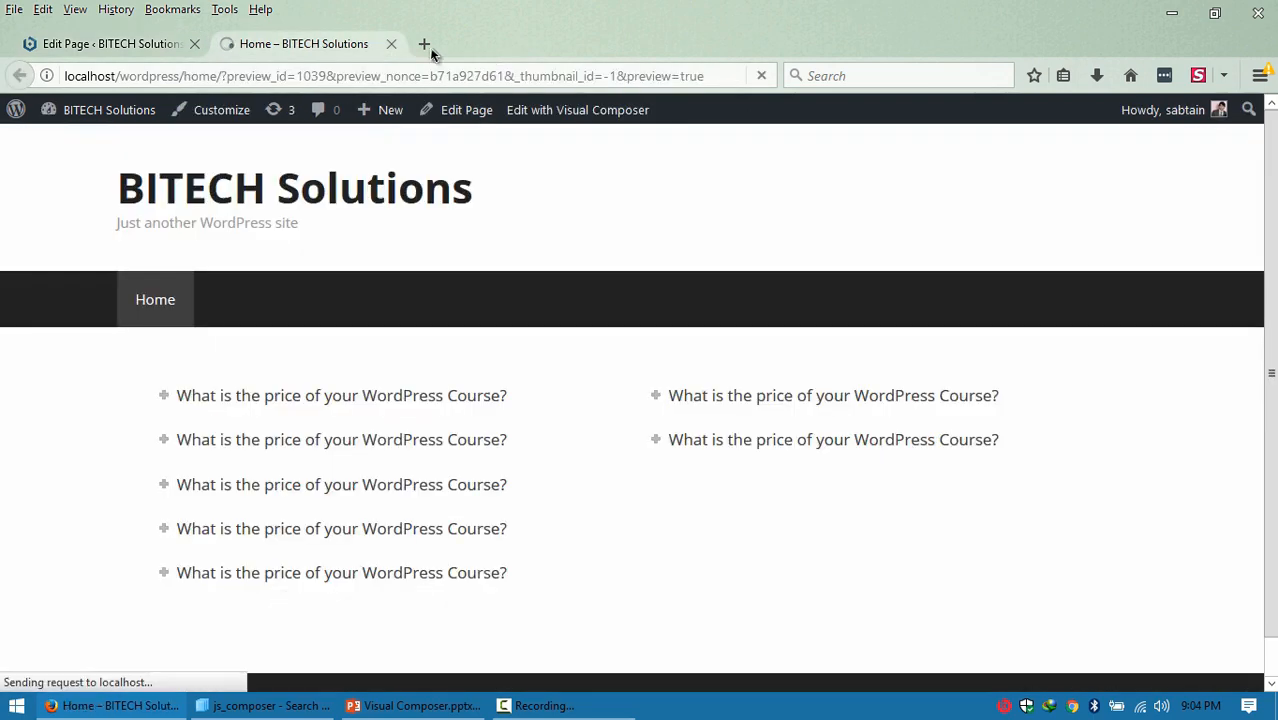
left_click(336, 404)
left_click(336, 404)
left_click(361, 445)
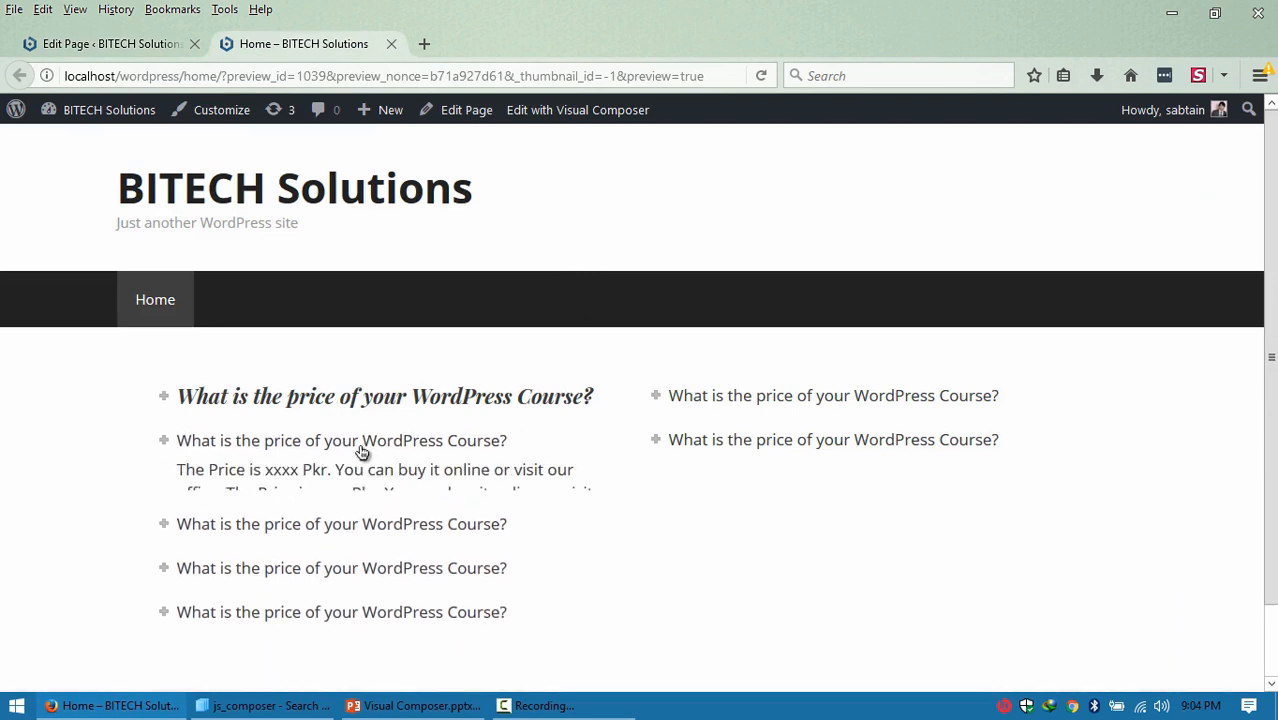
left_click(365, 395)
left_click(365, 395)
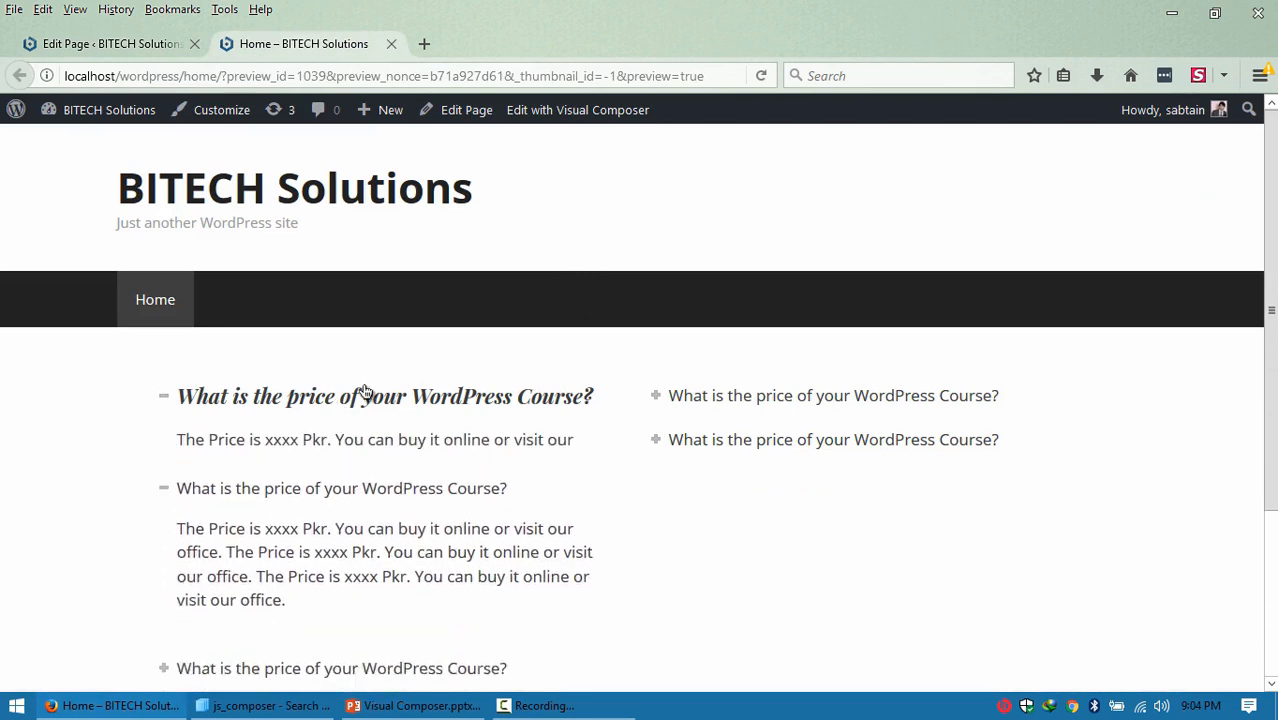
left_click(362, 440)
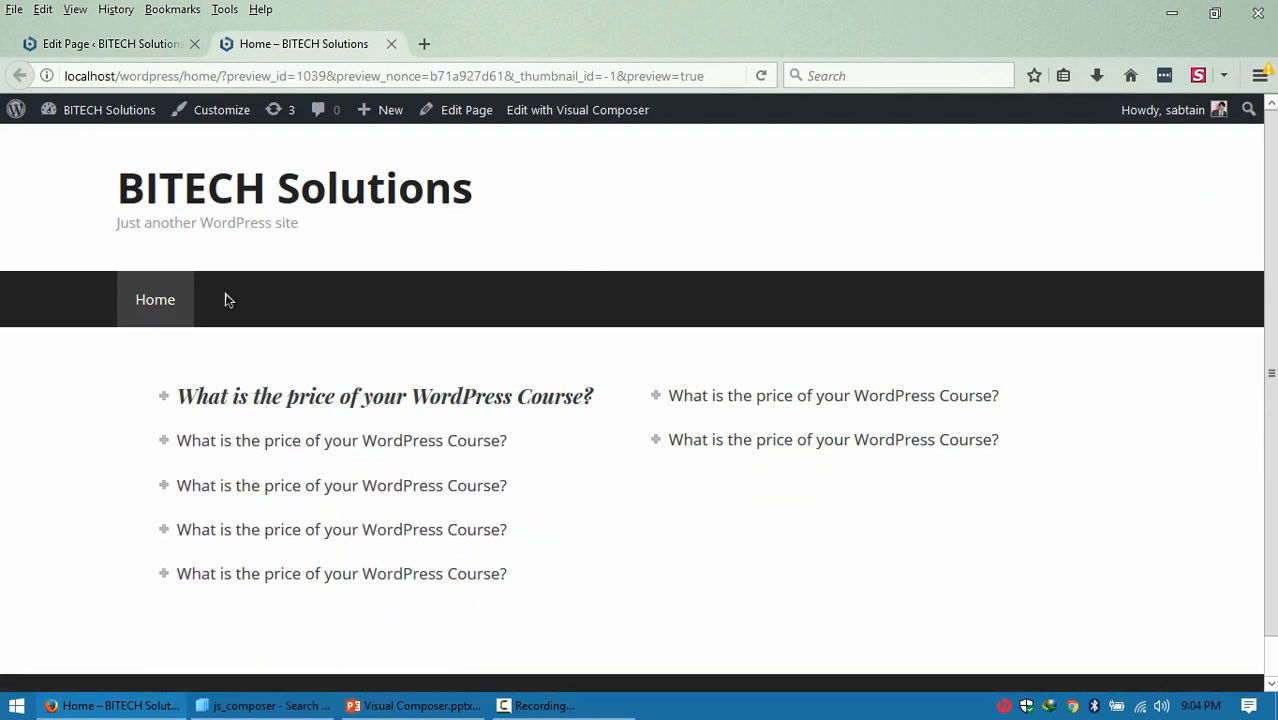
Check the presentation's slide on More Data, Lesser Space Elements and return to the Home page editor in the browser.
left_click(105, 43)
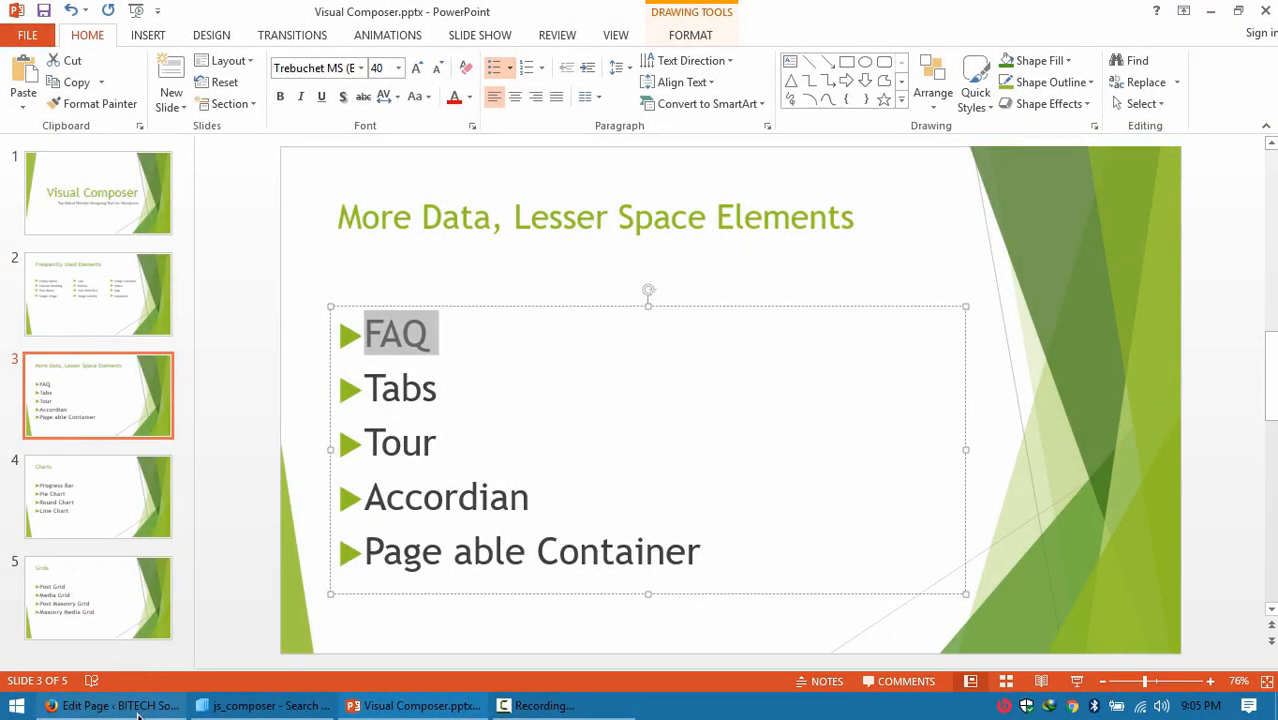
left_click(115, 705)
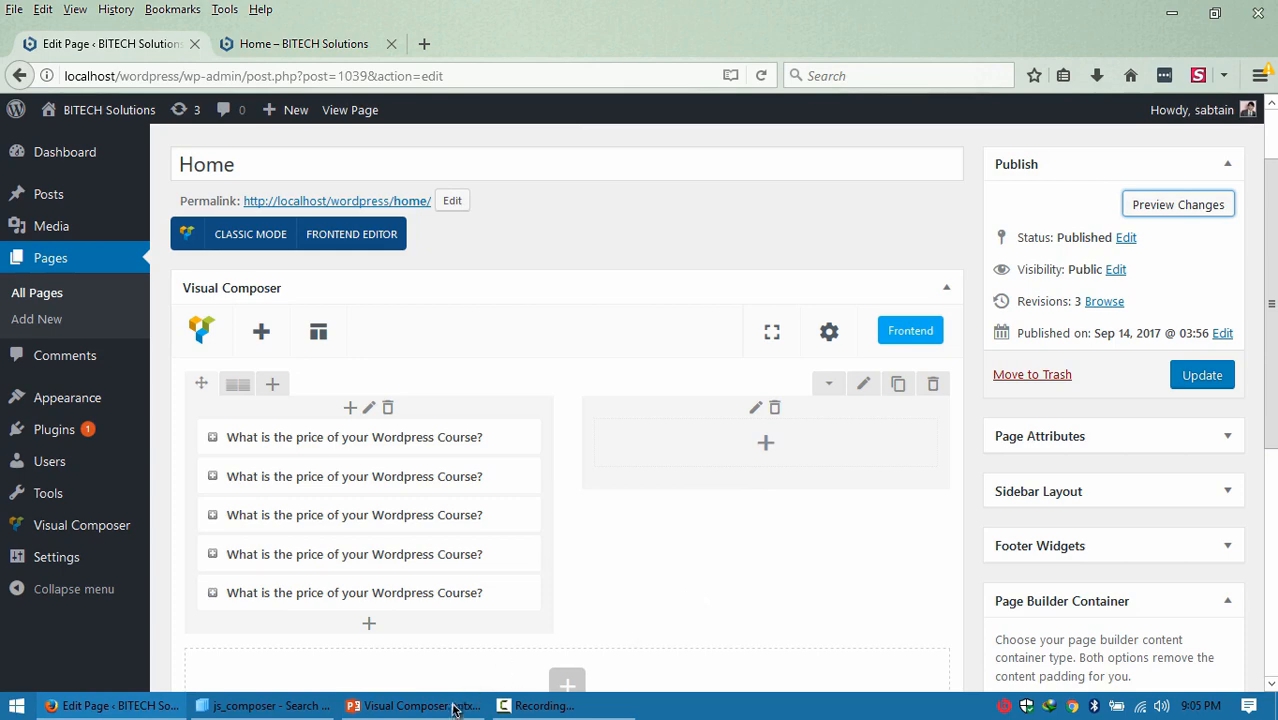
left_click(420, 705)
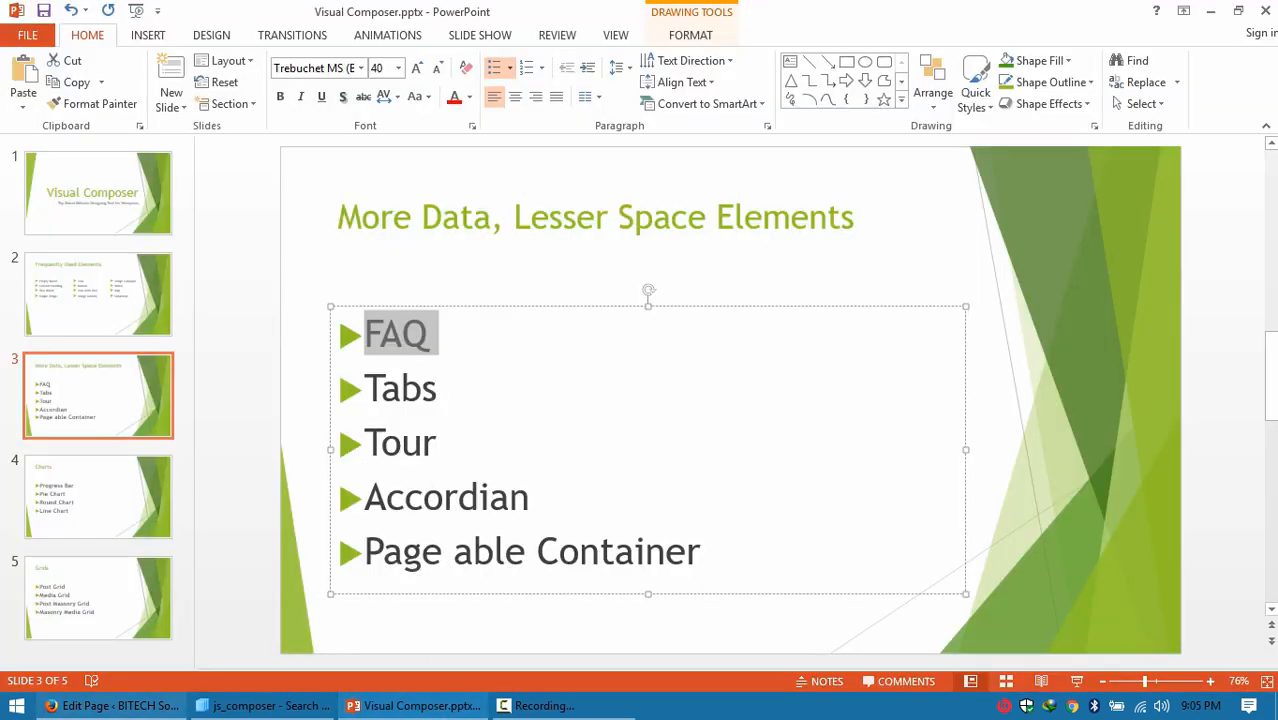
left_click(115, 705)
Add a Tabs element to the empty second column of the row.
scroll(1270, 305, "down", 2)
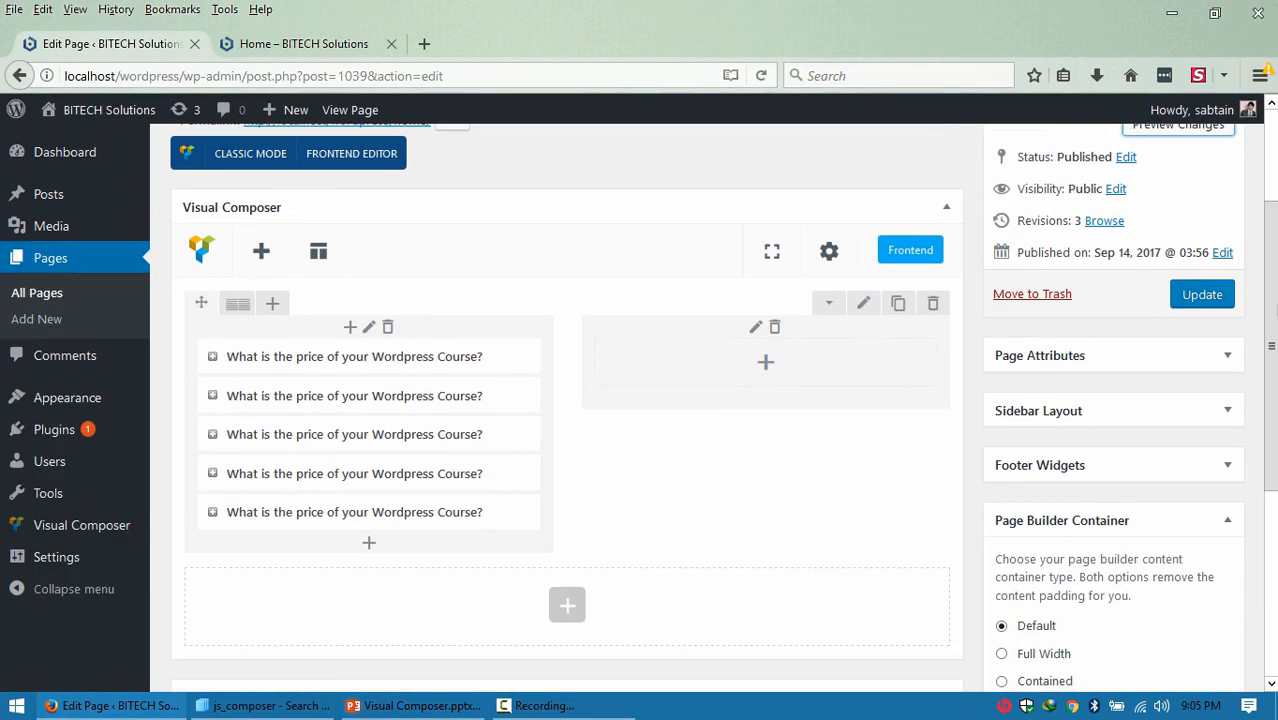
left_click(767, 365)
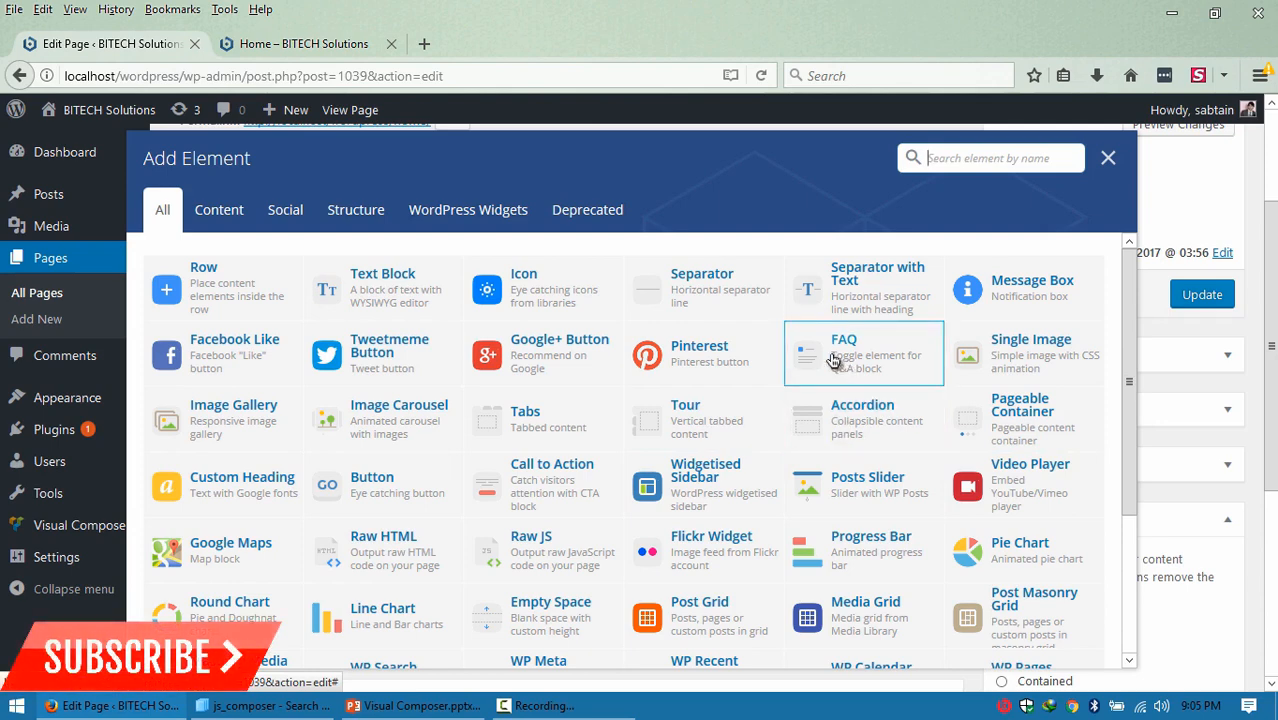
left_click(1108, 158)
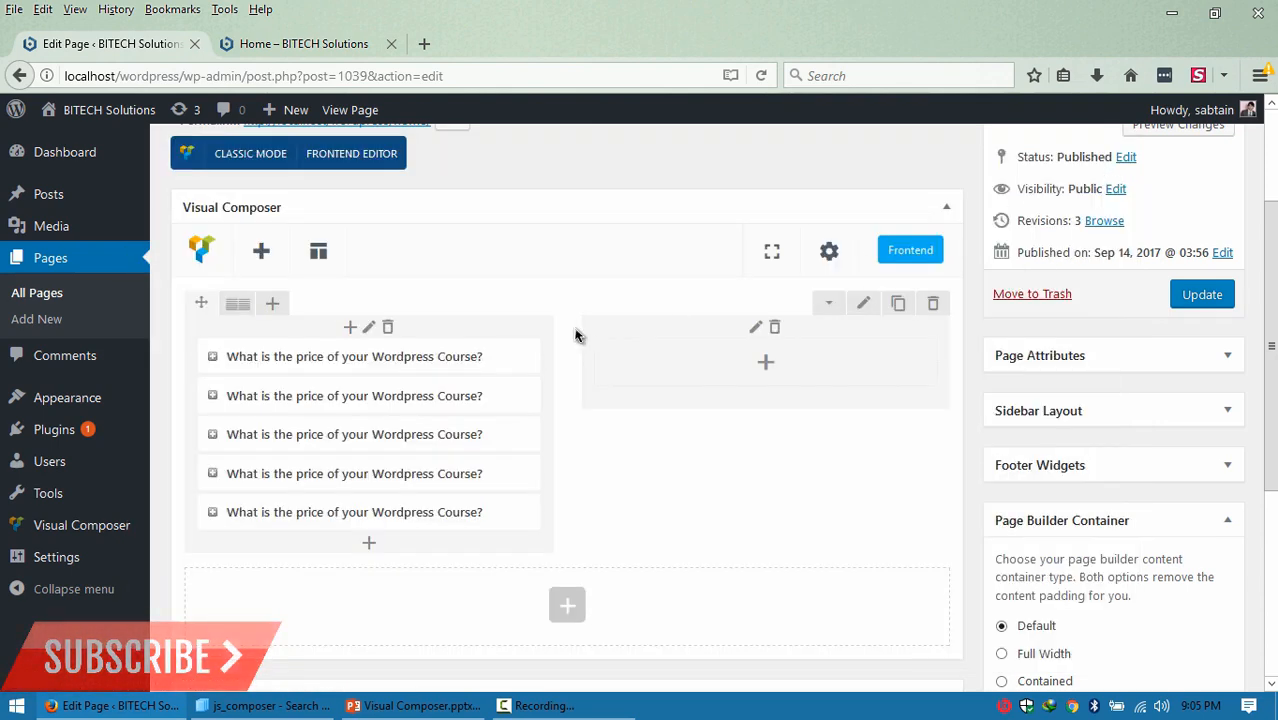
mouse_move(455, 364)
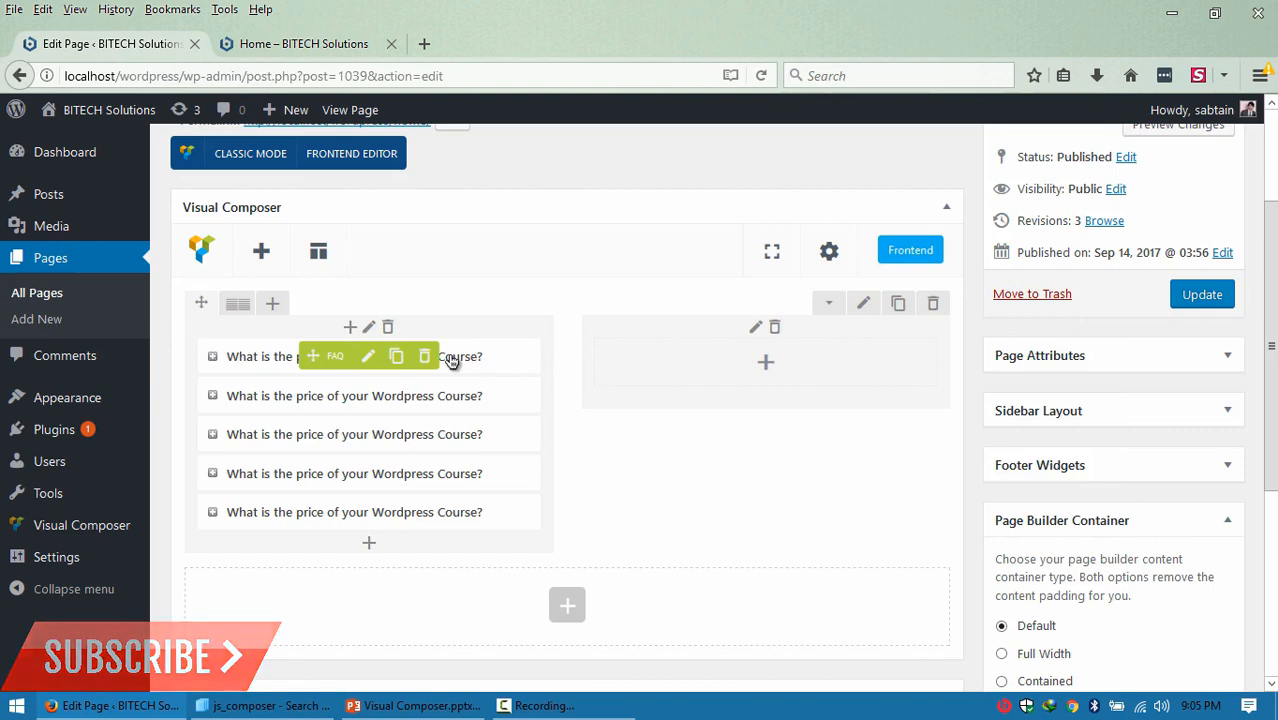
left_click(765, 363)
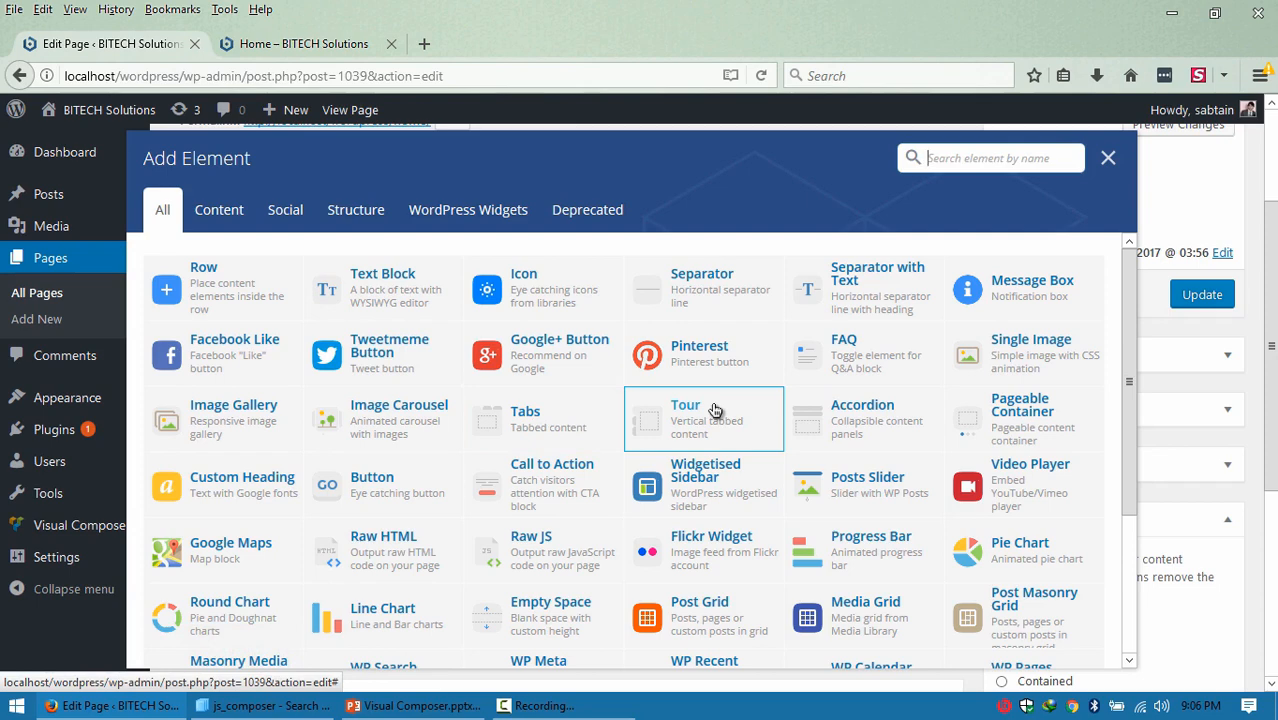
left_click(573, 409)
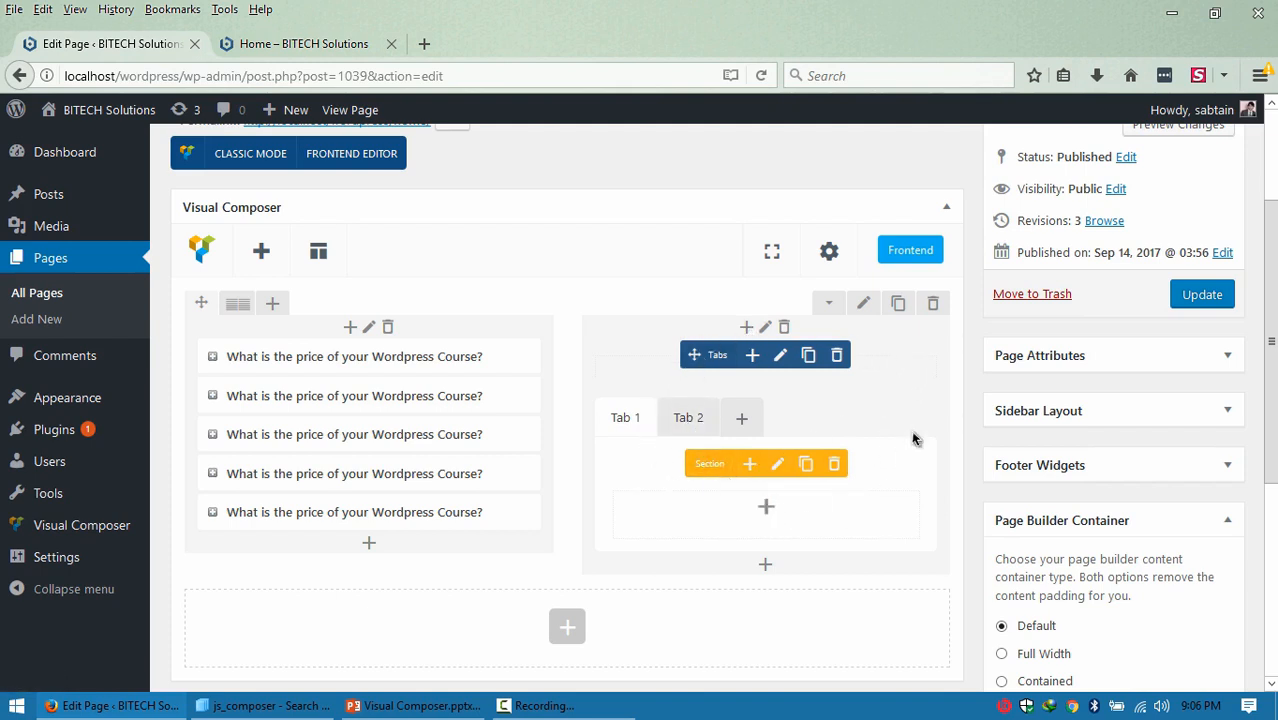
In the Tabs element's settings, set the style to Modern and the shape to Square.
left_click(782, 356)
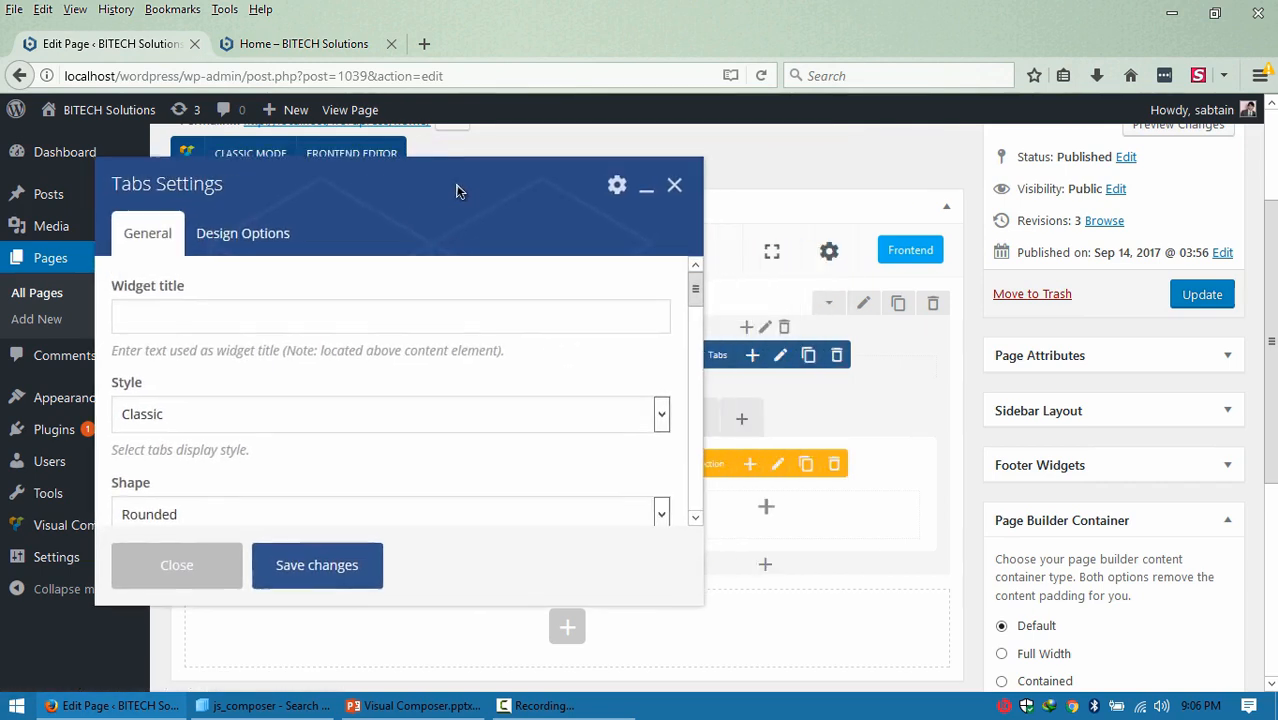
scroll(690, 280, "down", 1)
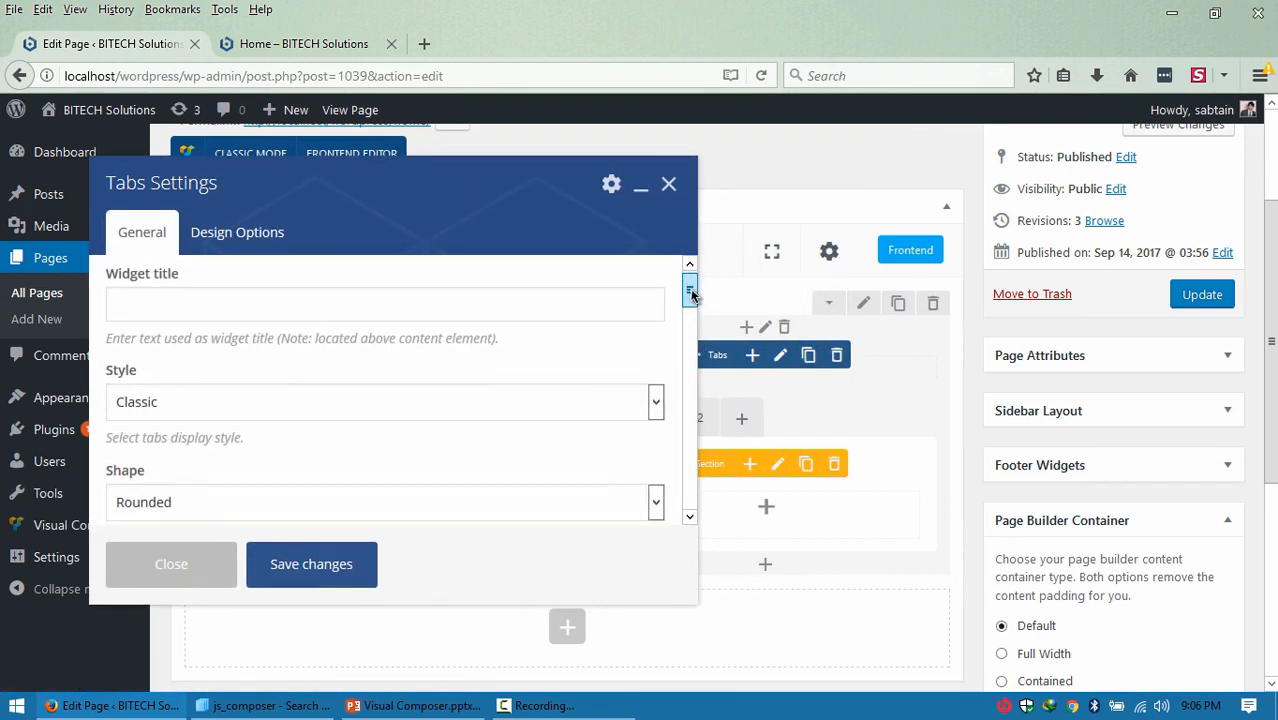
left_click(596, 360)
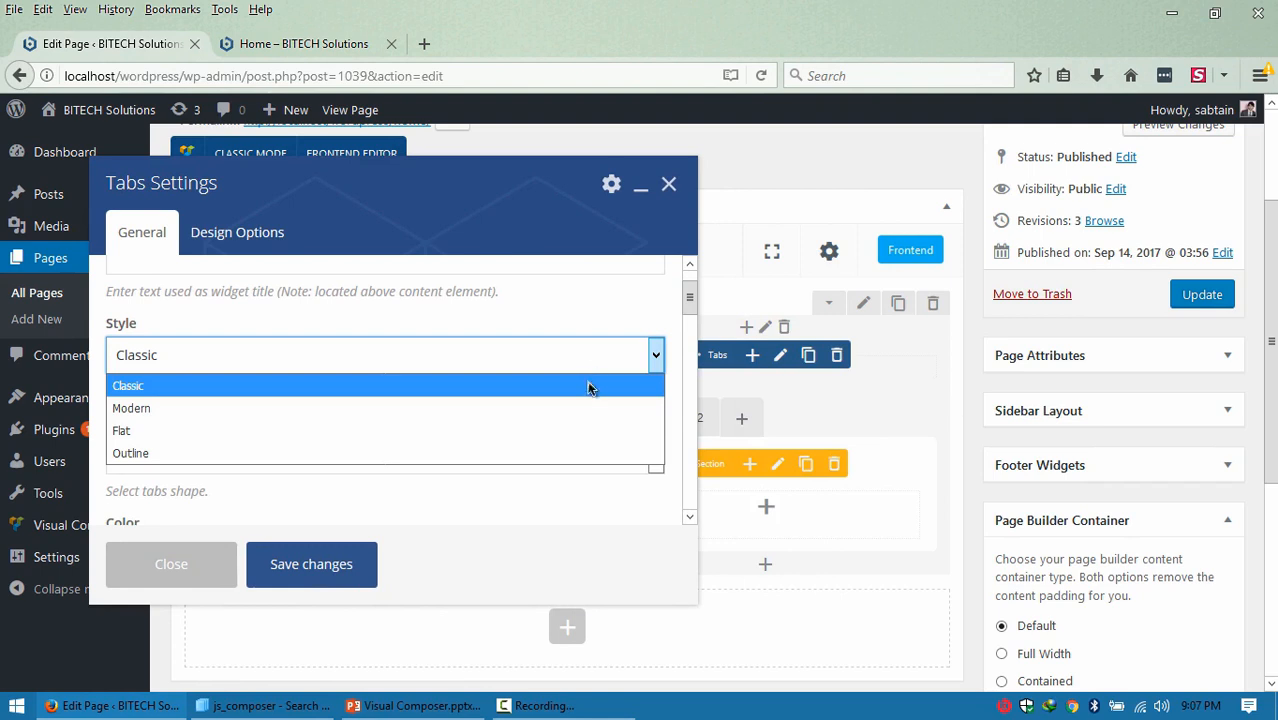
left_click(562, 409)
scroll(686, 318, "down", 1)
scroll(686, 318, "down", 1)
left_click(606, 384)
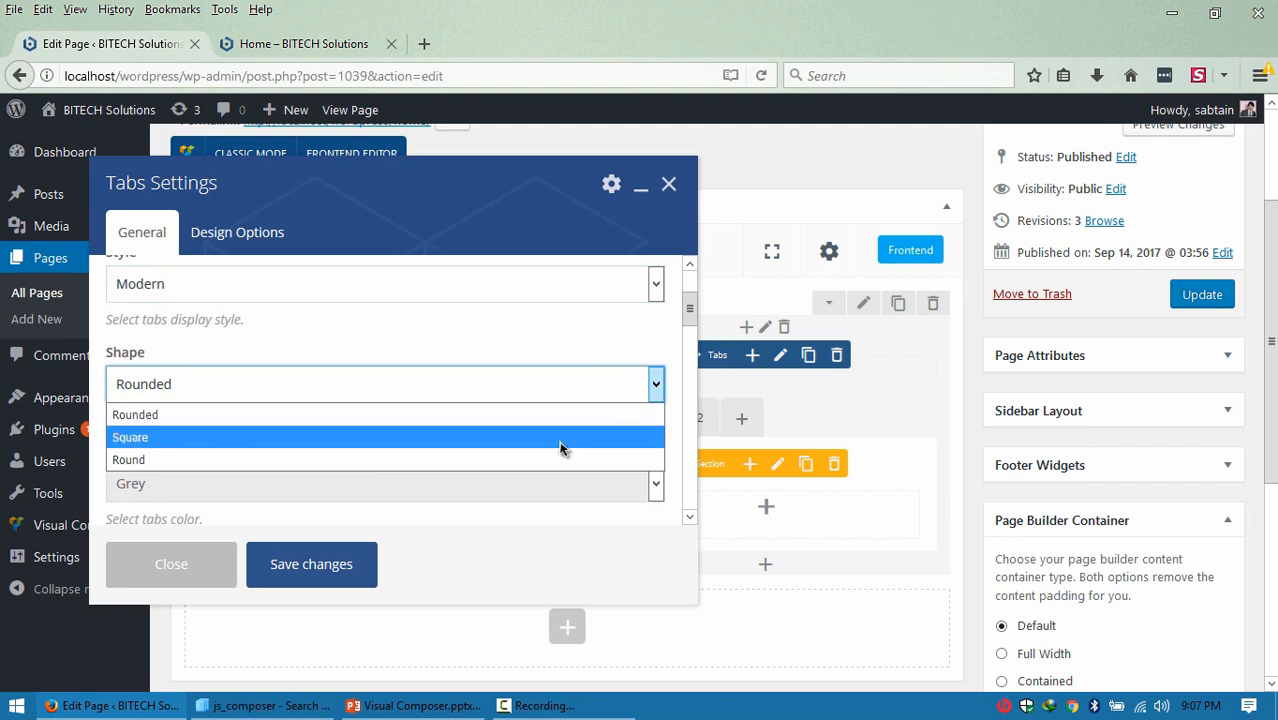
left_click(504, 440)
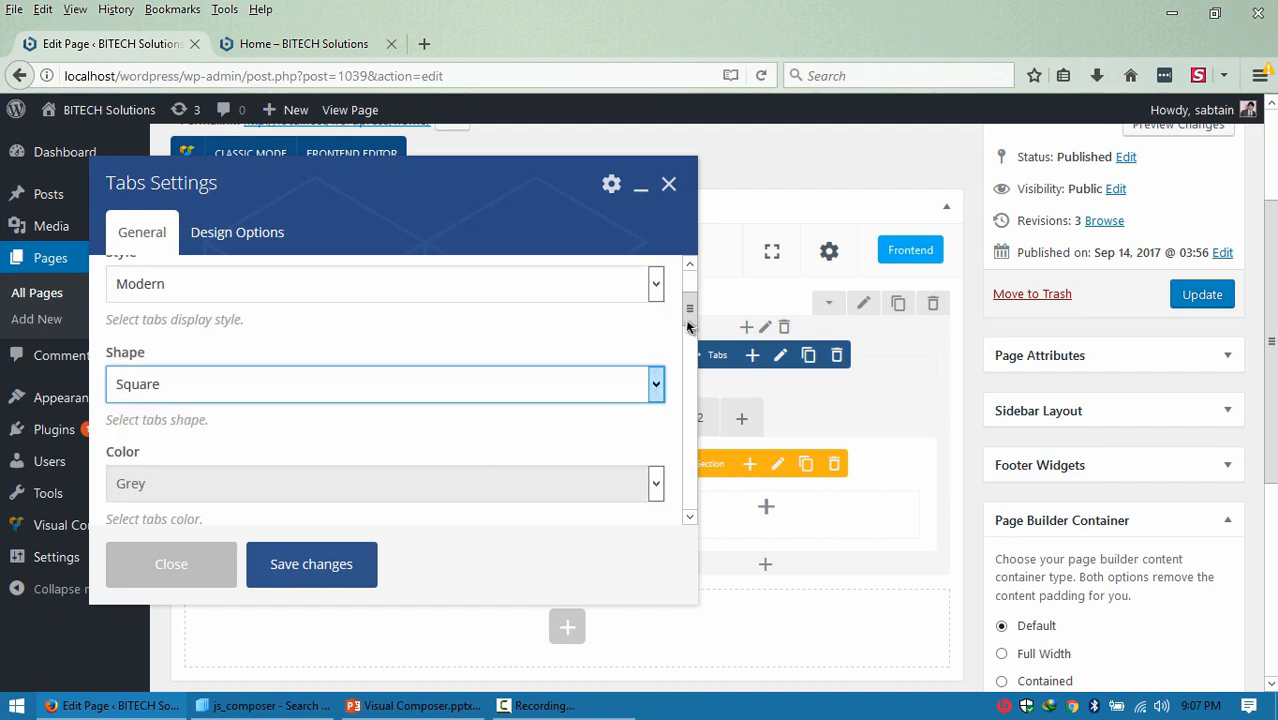
Set the color of the Tabs element to Blue.
scroll(686, 318, "down", 4)
left_click(620, 349)
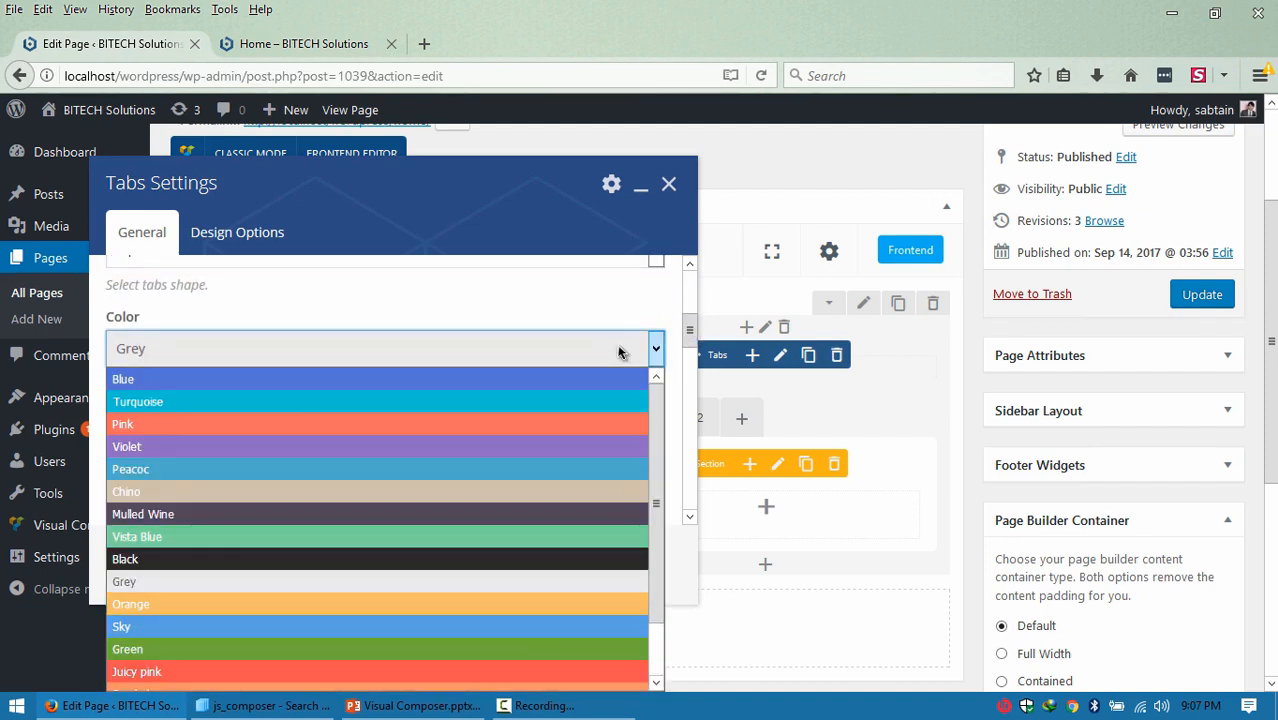
left_click(551, 380)
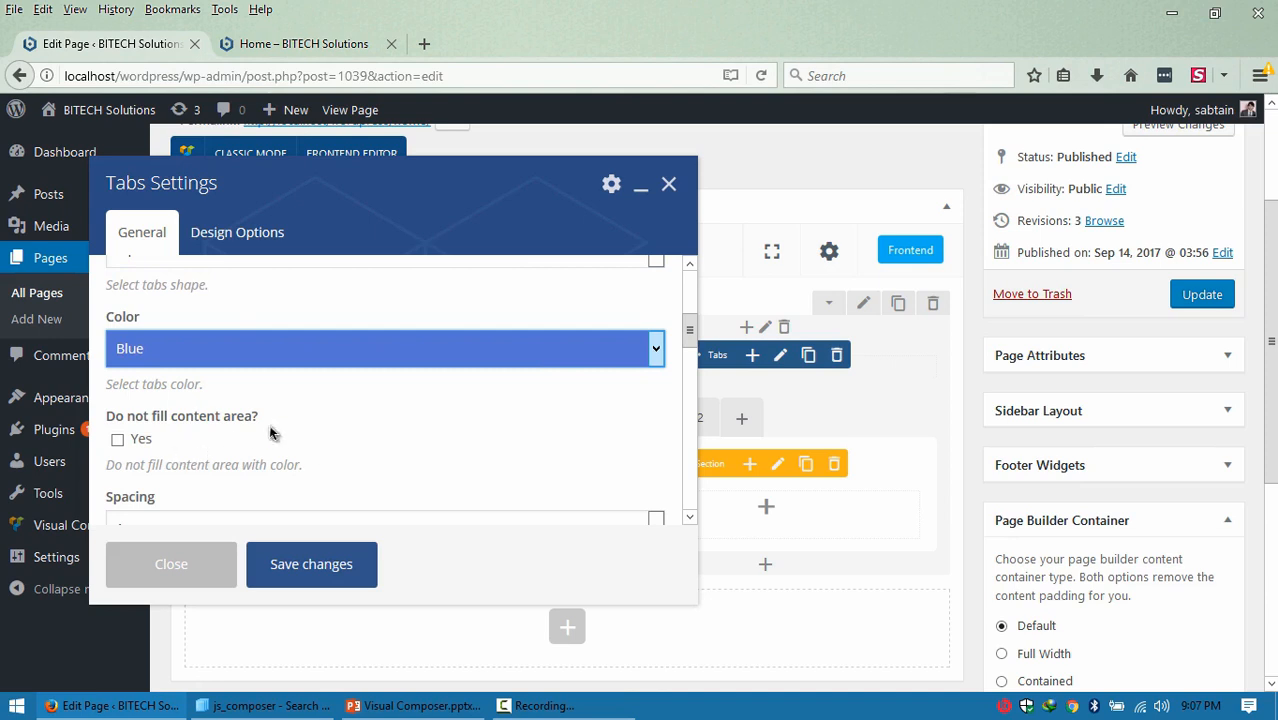
Review the content area fill, spacing and gap options of the Tabs element.
scroll(693, 356, "down", 2)
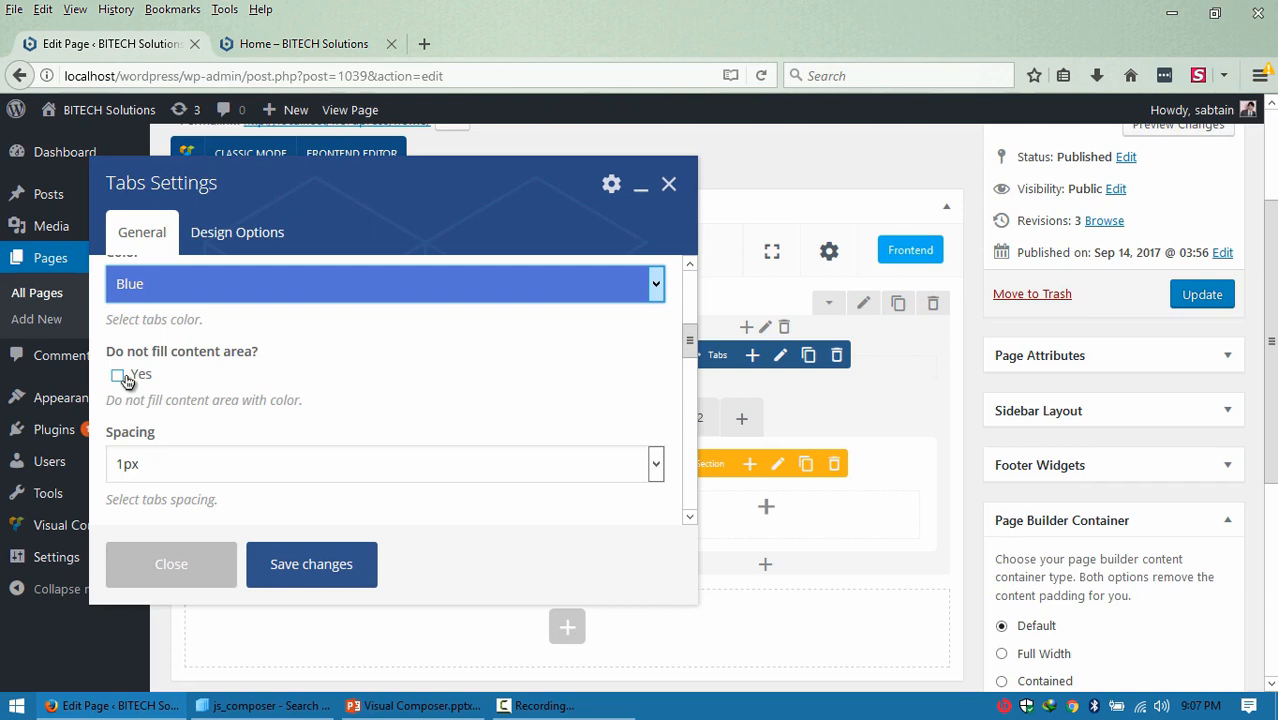
scroll(690, 345, "down", 2)
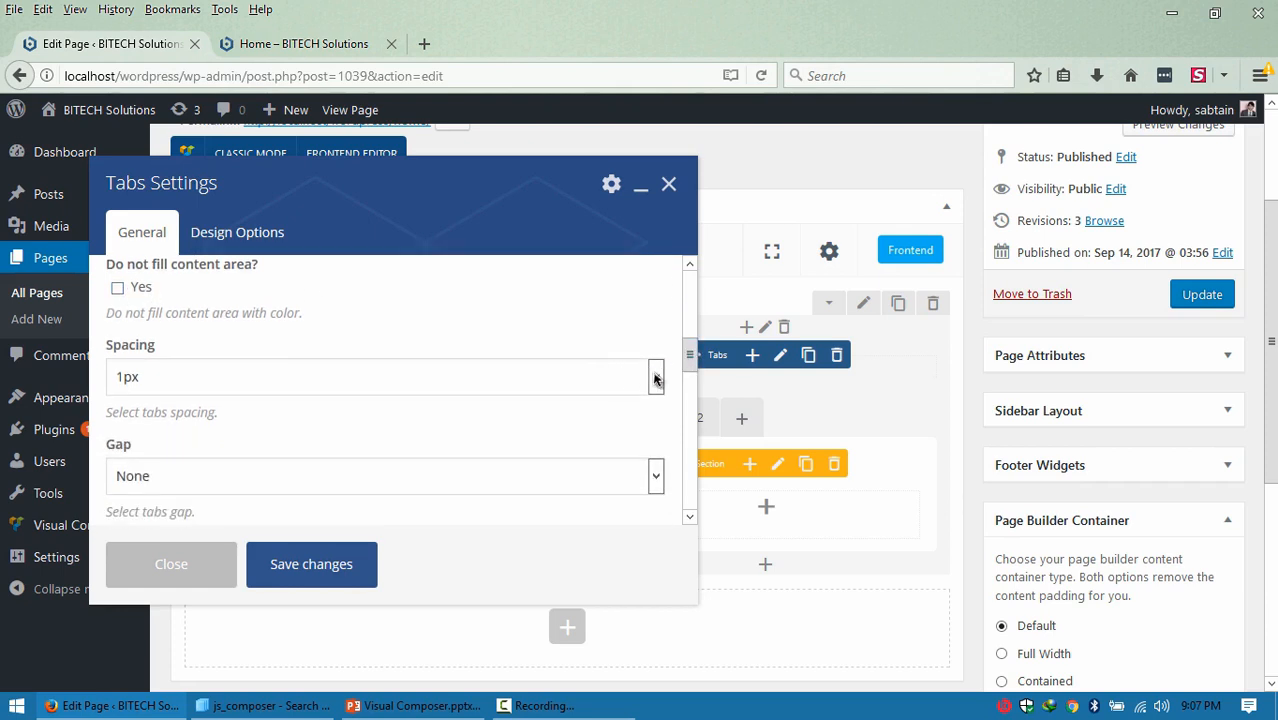
scroll(690, 362, "down", 1)
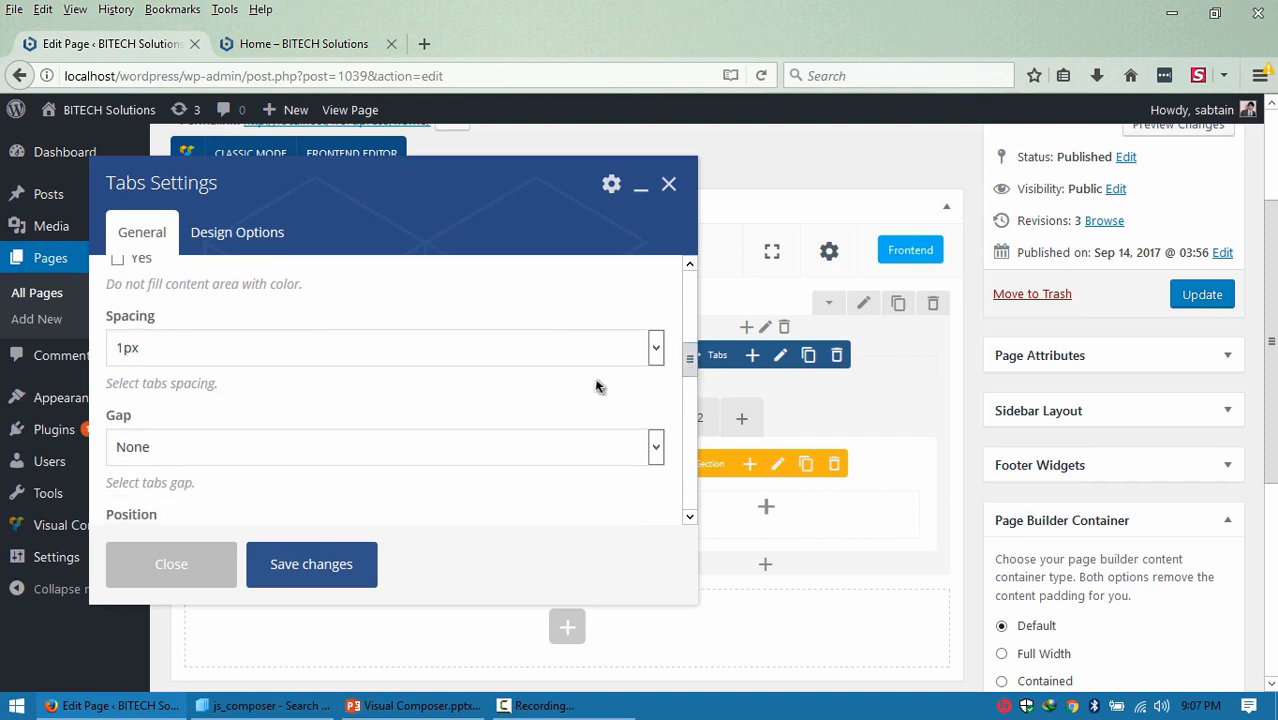
left_click(195, 347)
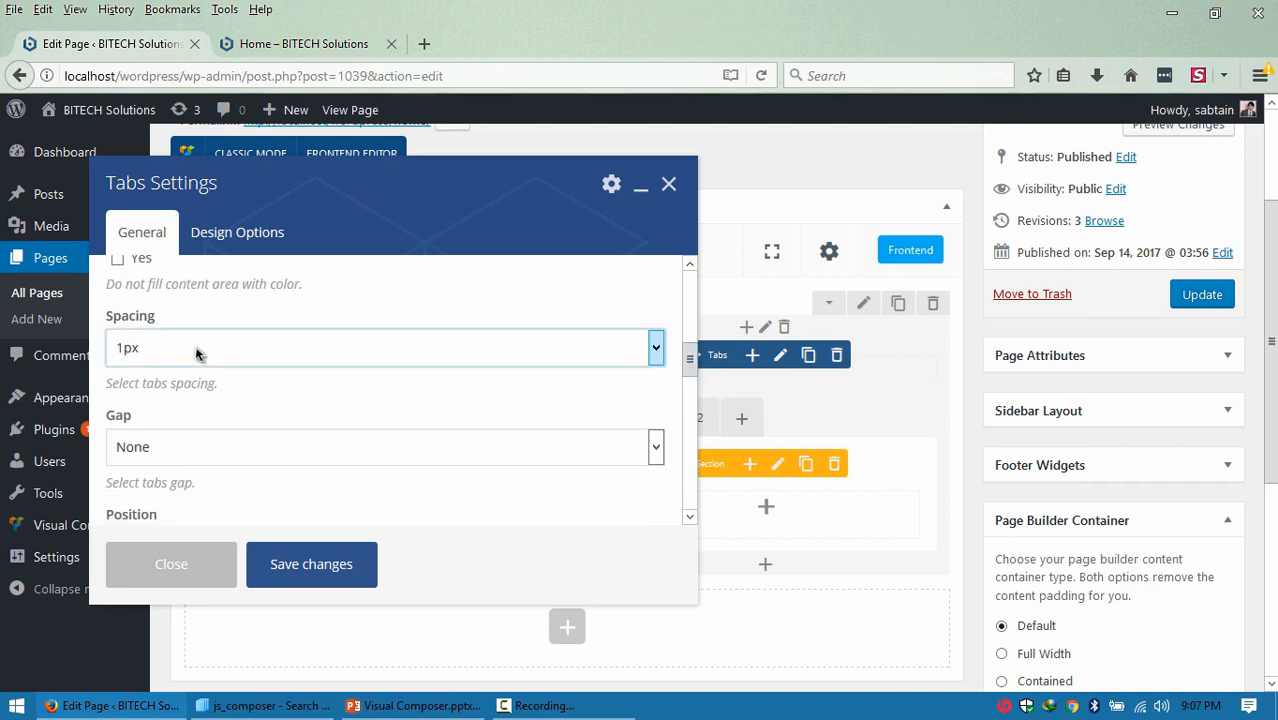
left_click(195, 347)
left_click(195, 347)
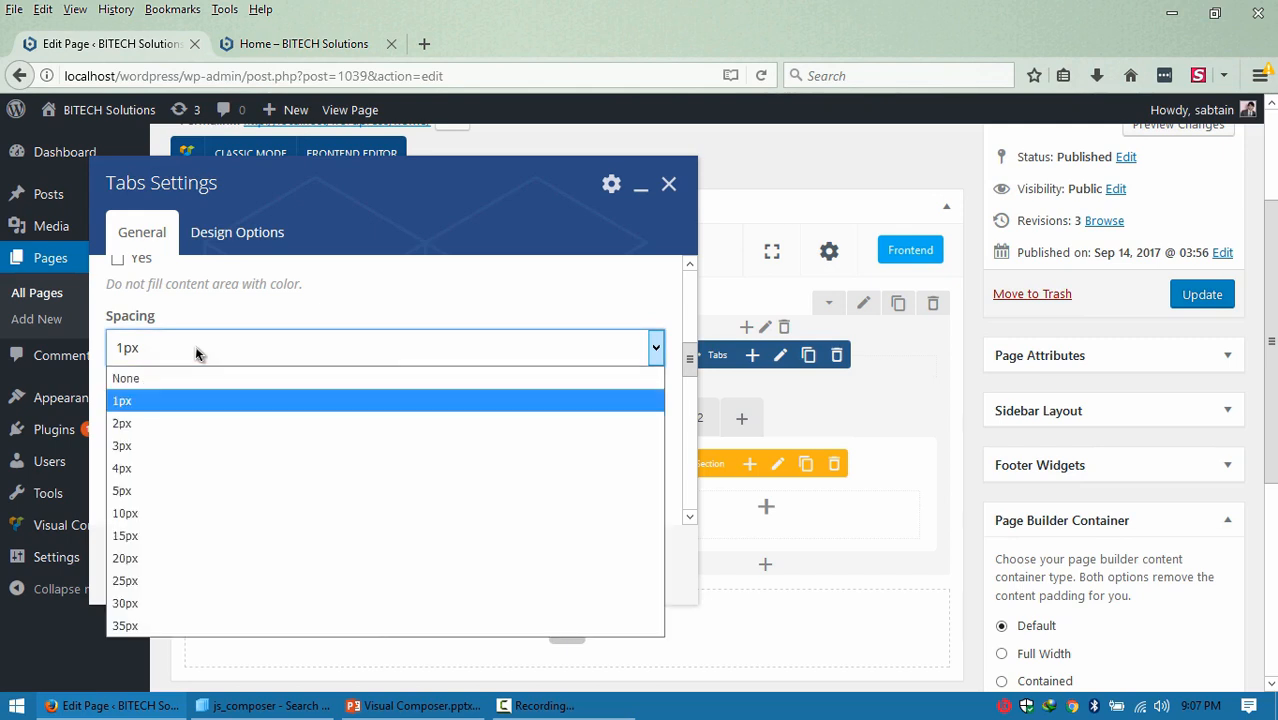
left_click(195, 347)
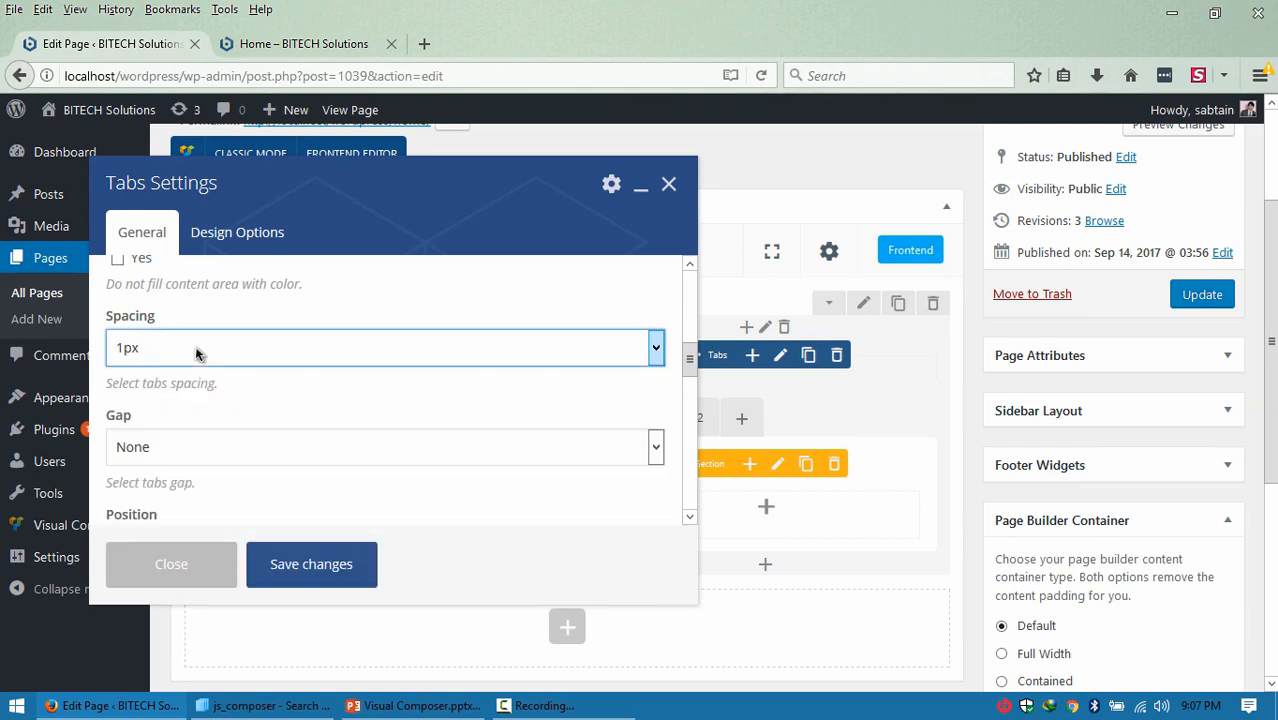
left_click(172, 458)
left_click(172, 458)
left_click(196, 458)
left_click(200, 456)
Examine the Tabs element's position, alignment, autoplay and active section options.
left_click_drag(690, 362, 689, 396)
left_click(560, 393)
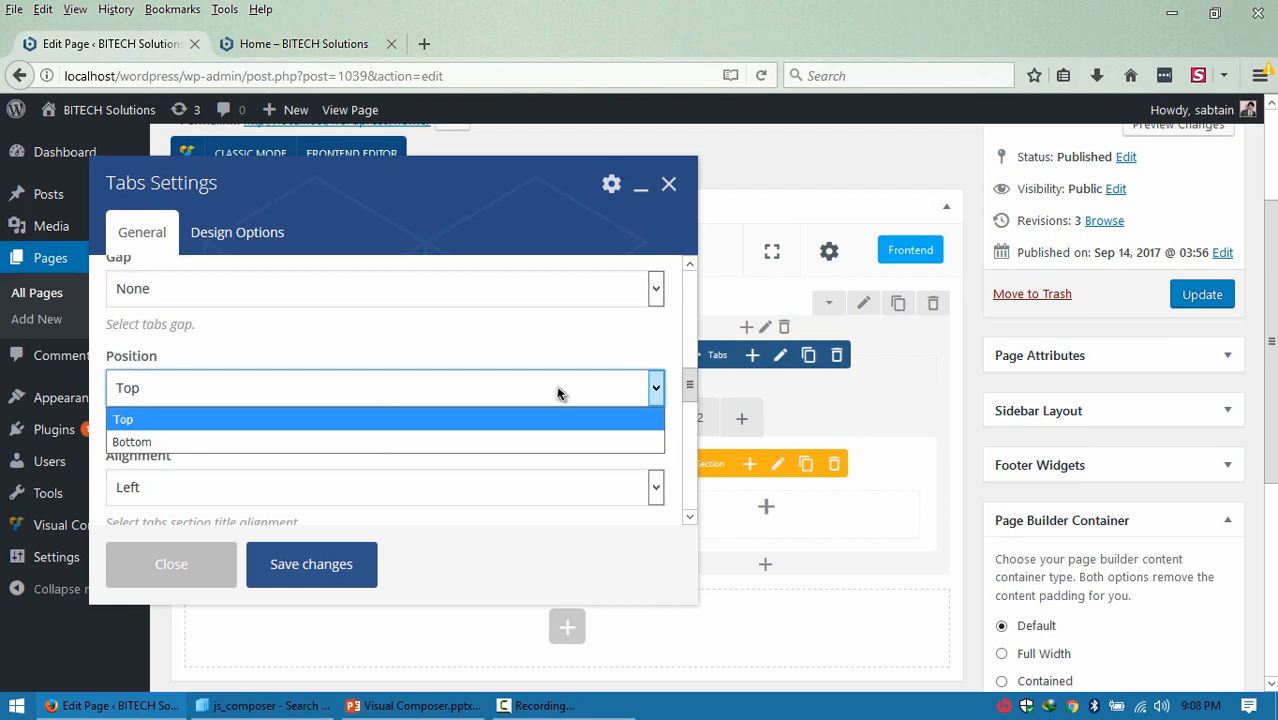
left_click_drag(689, 386, 694, 410)
left_click(600, 368)
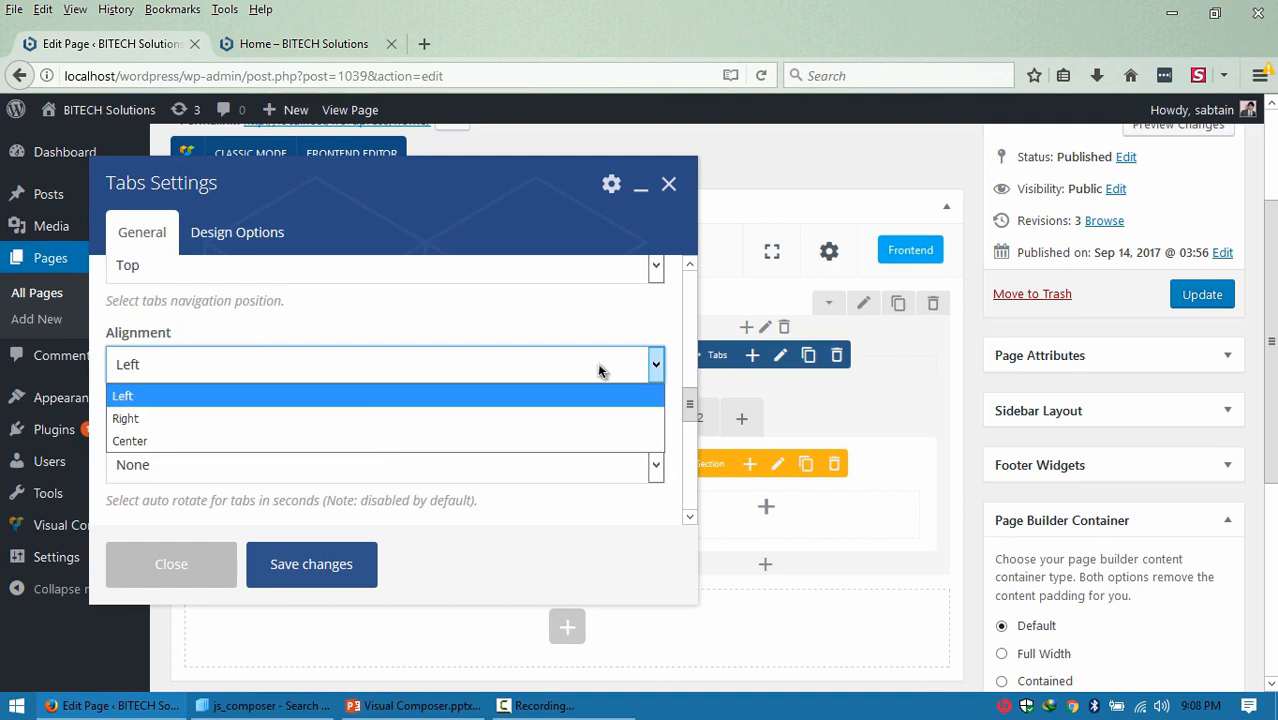
left_click(599, 368)
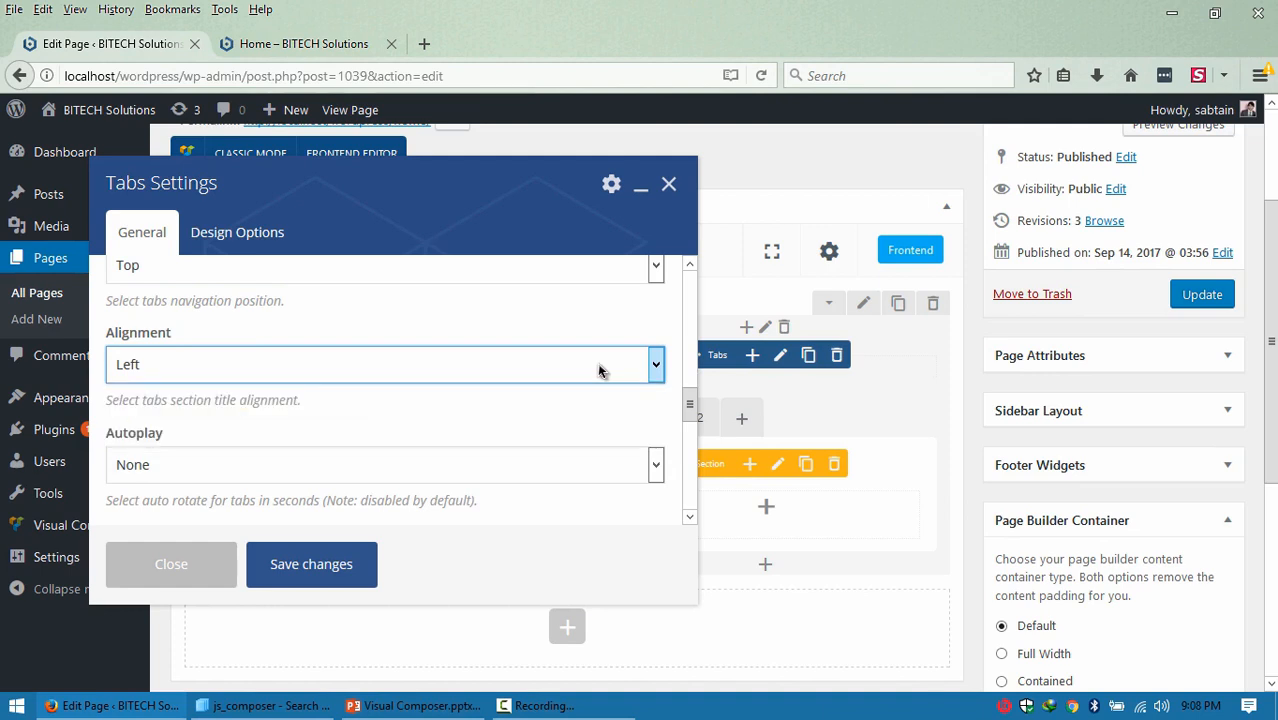
left_click_drag(695, 415, 695, 429)
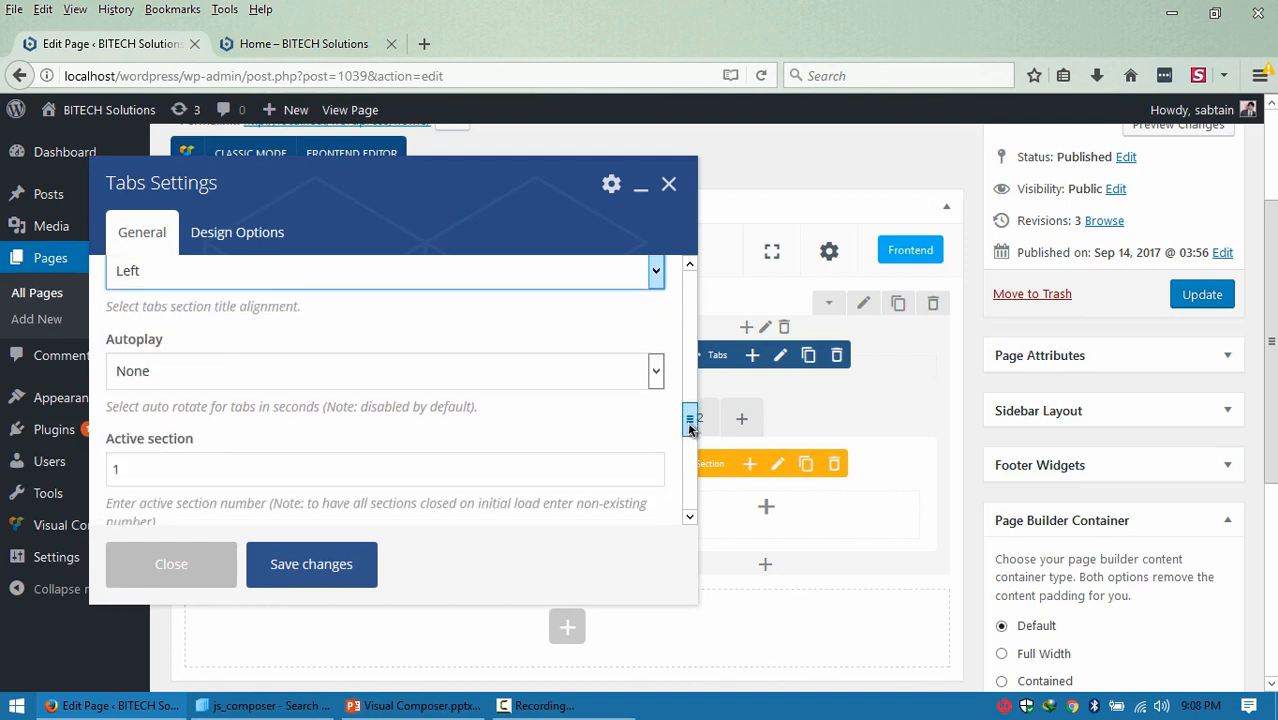
left_click(595, 370)
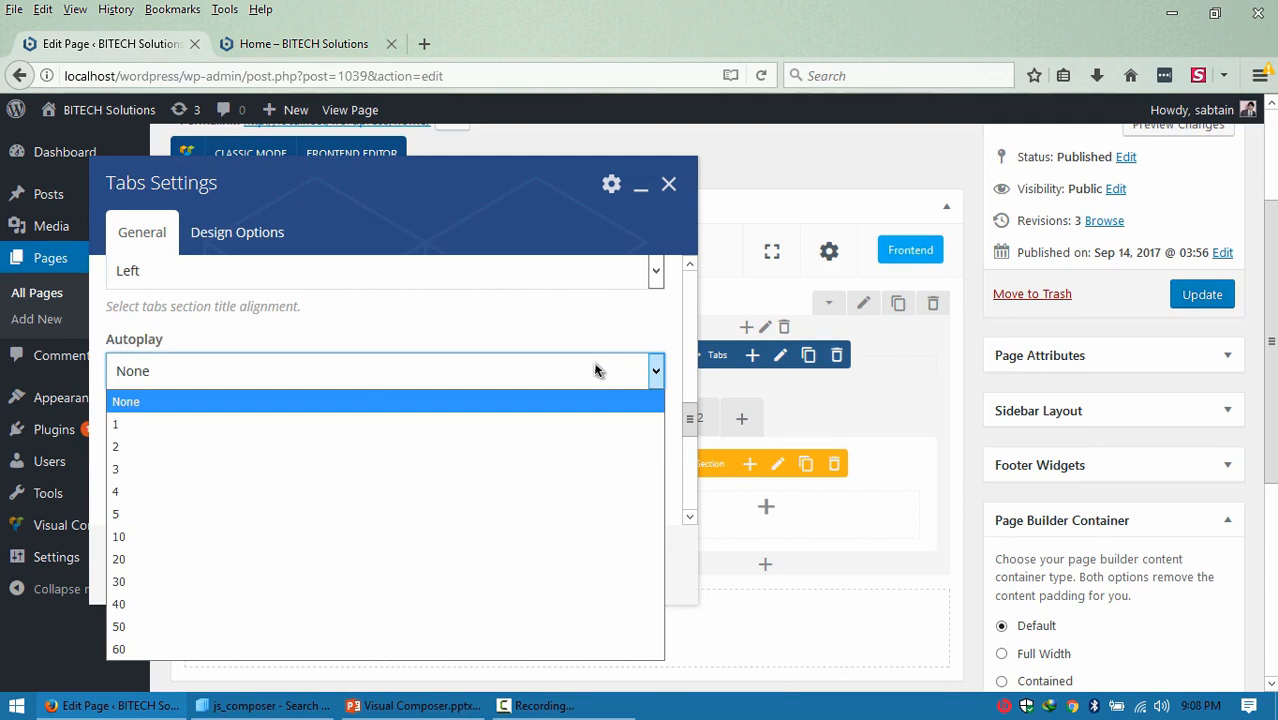
left_click(595, 366)
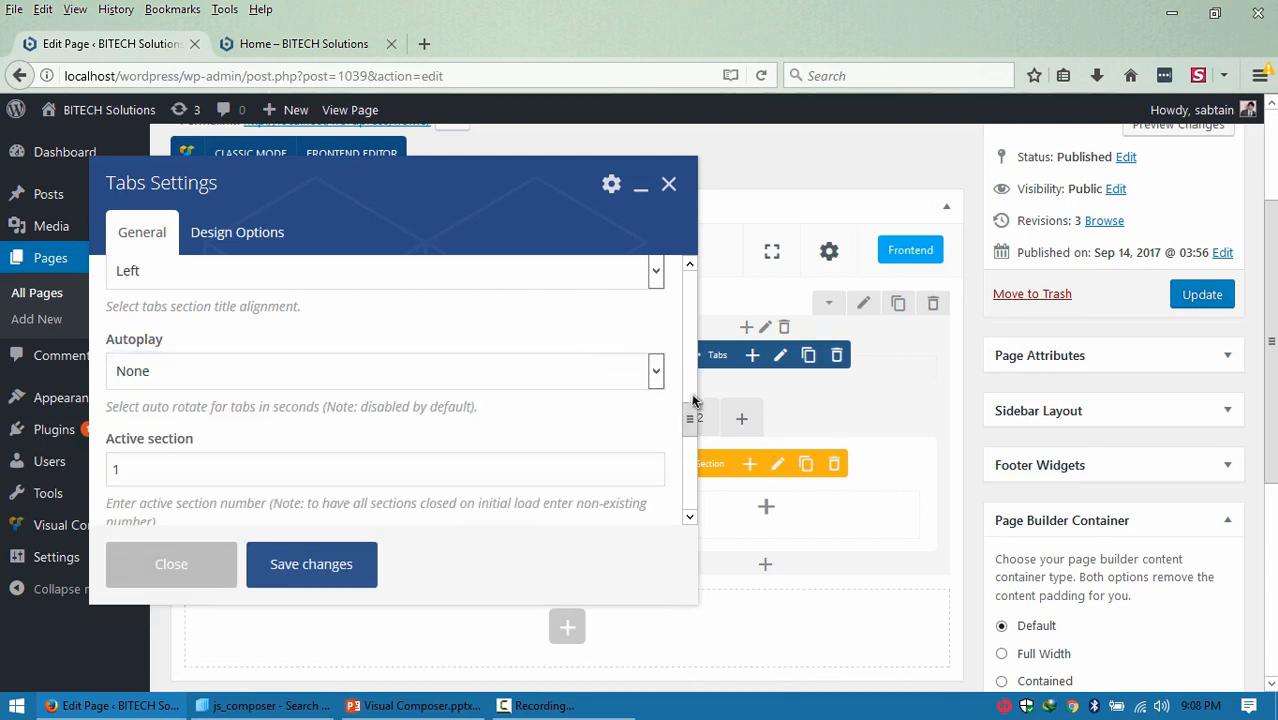
left_click_drag(693, 397, 693, 421)
left_click(402, 333)
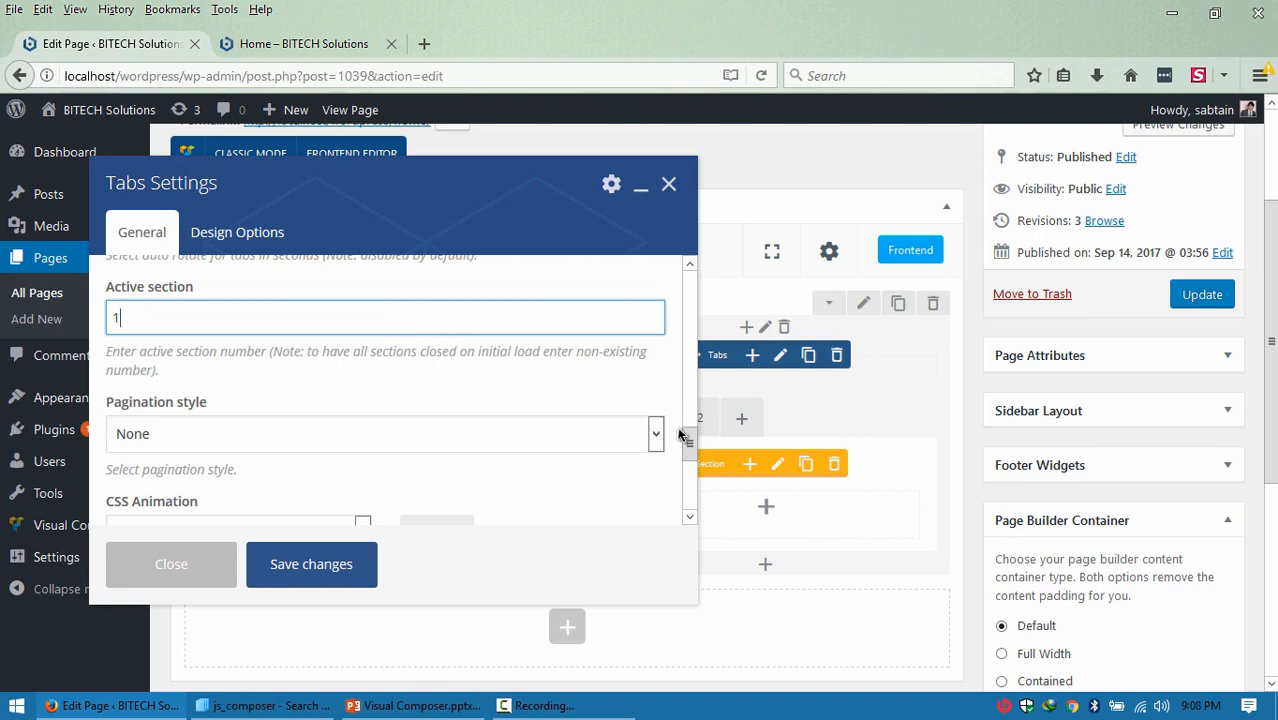
Set the Tabs element's pagination style to Square Dots and its pagination color to Blue.
scroll(688, 445, "down", 2)
left_click(576, 333)
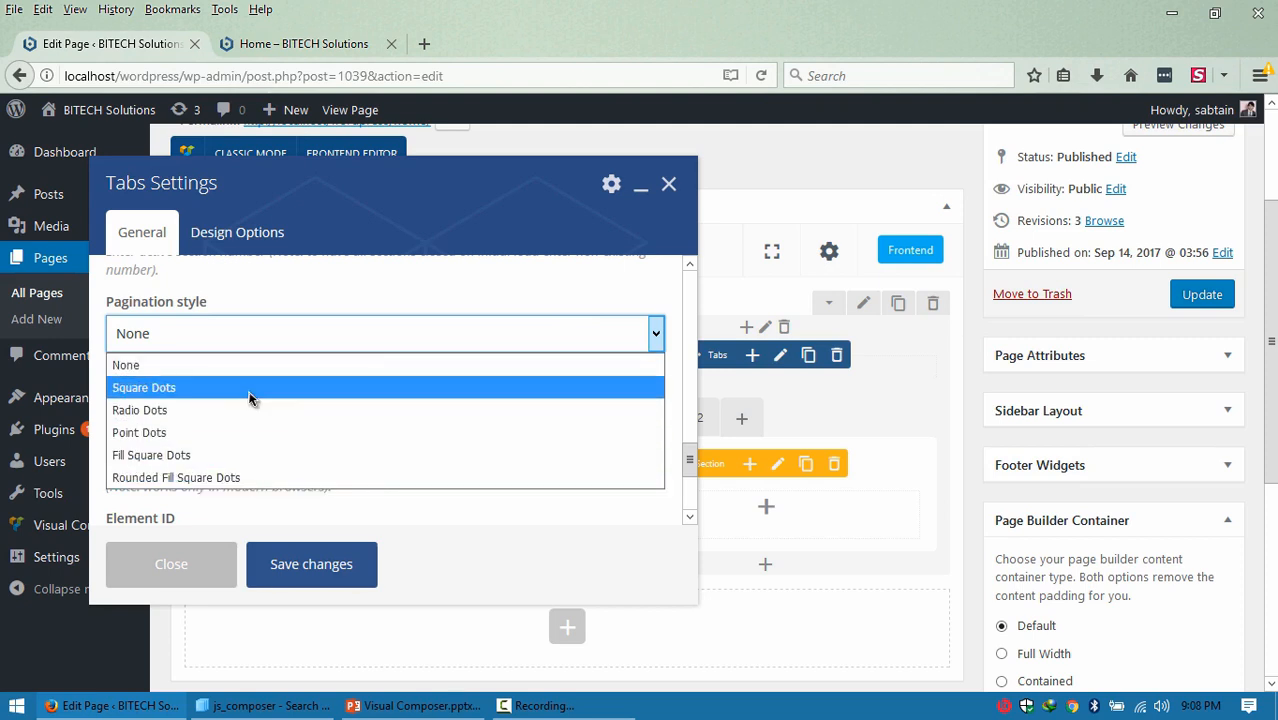
left_click(201, 386)
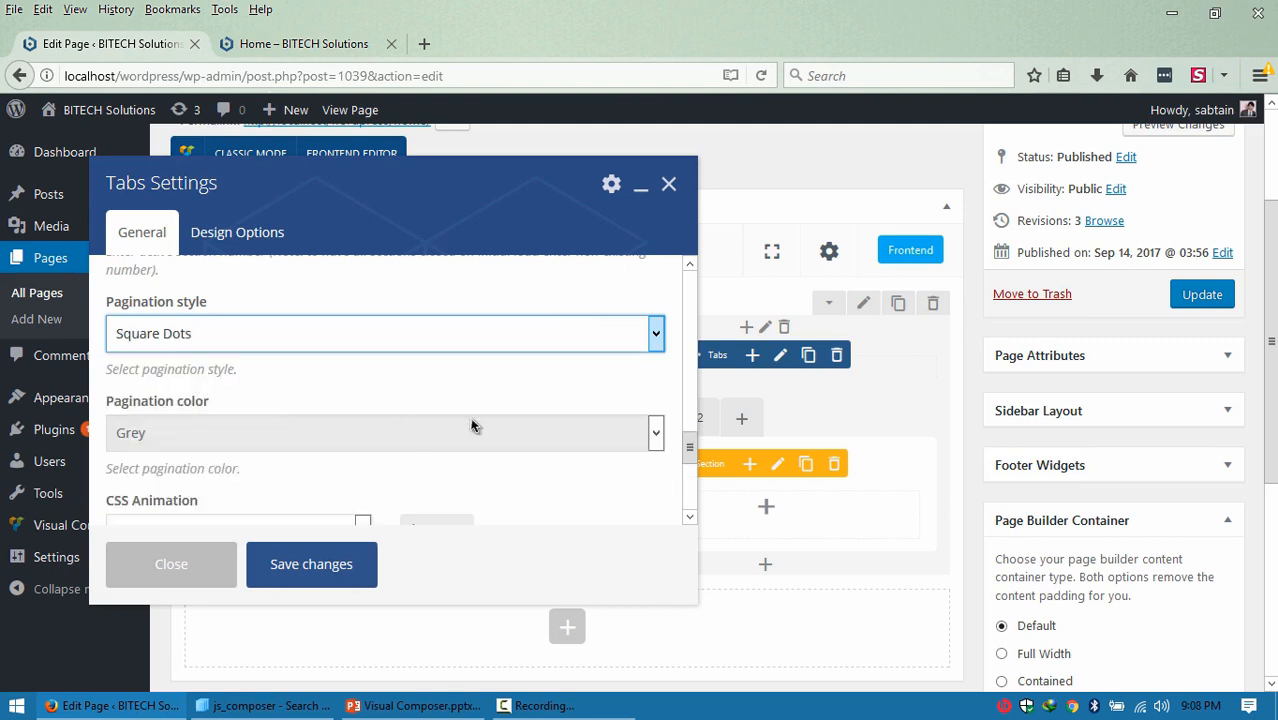
left_click(529, 437)
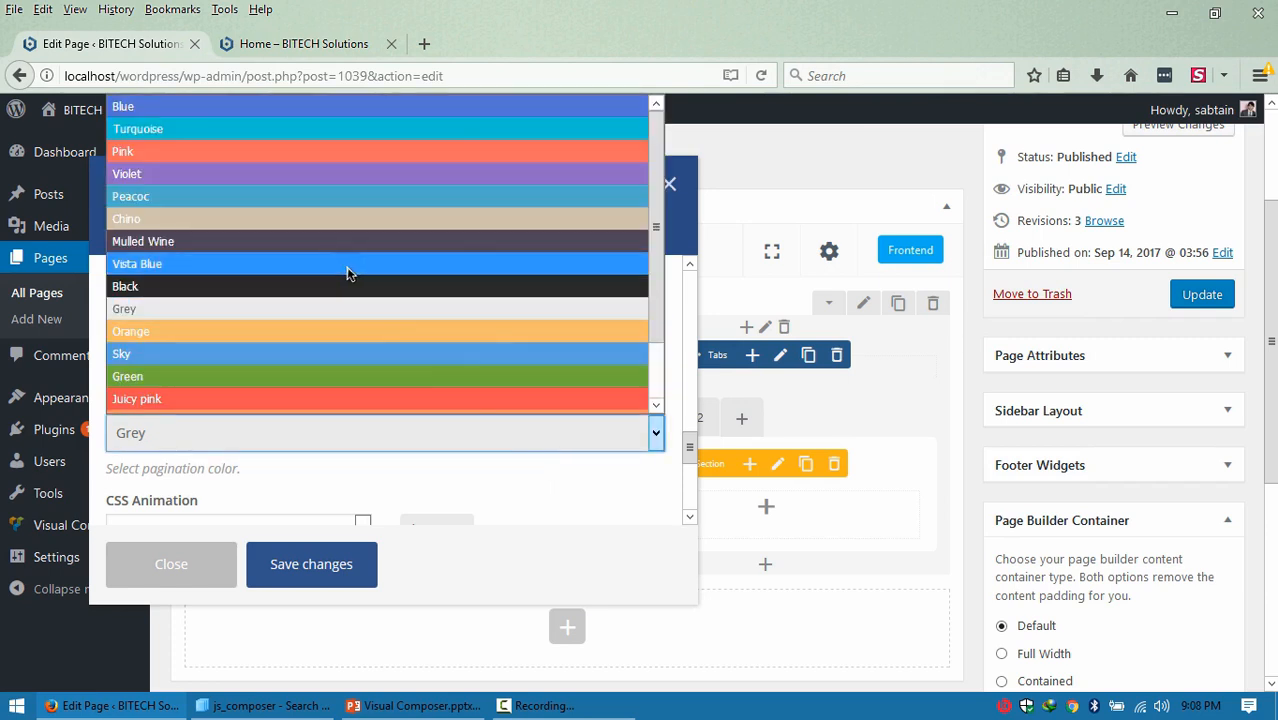
left_click(201, 106)
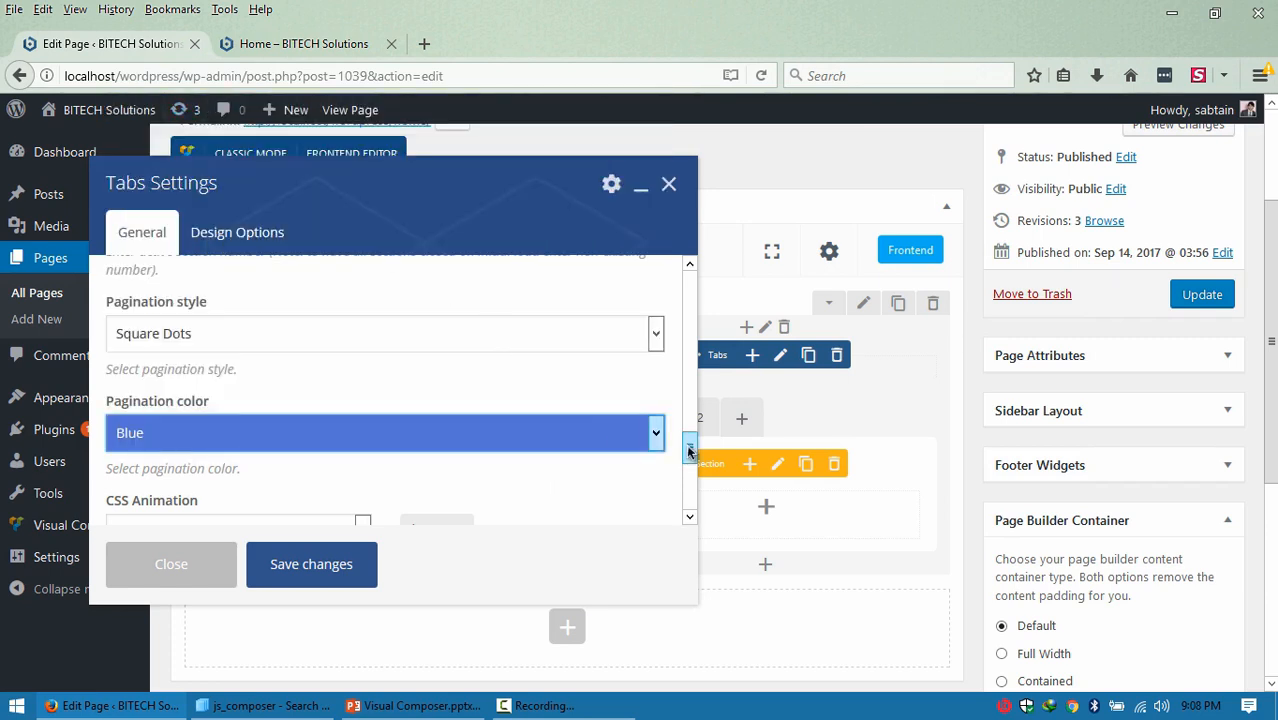
Look over the Tabs element's CSS animation and design options, returning to its general settings.
left_click_drag(689, 446, 689, 462)
scroll(689, 462, "down", 1)
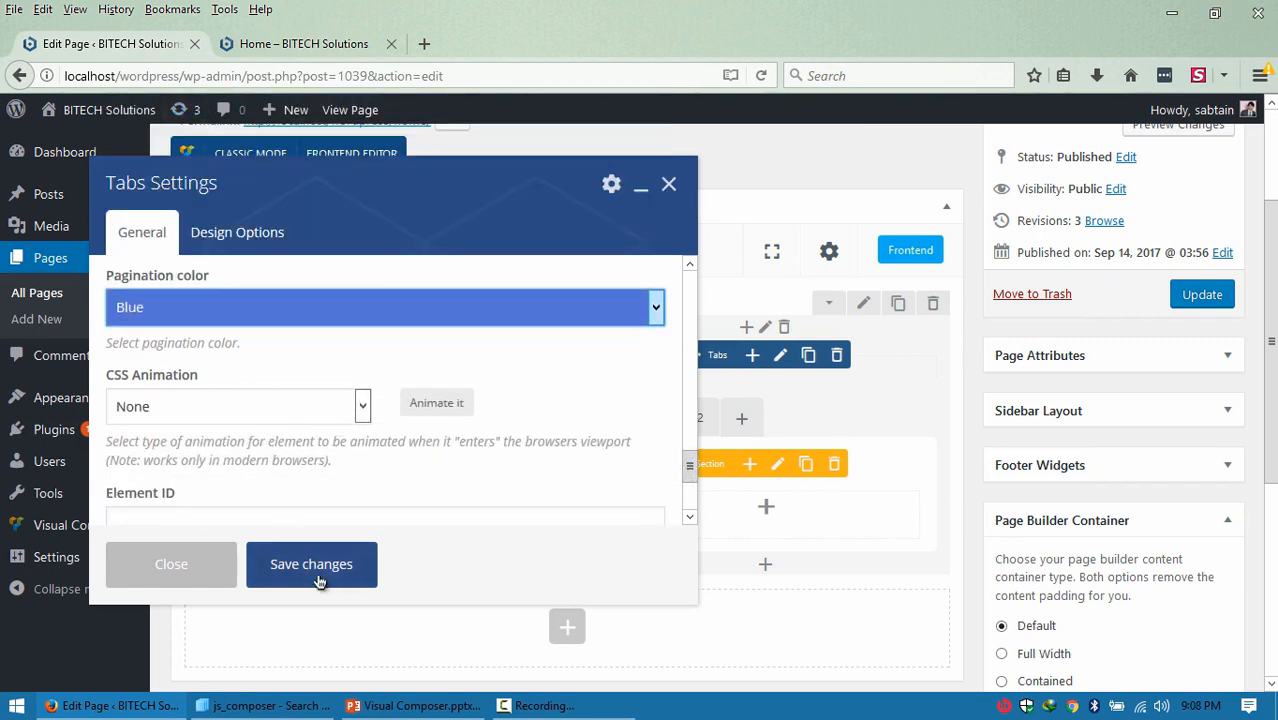
left_click(205, 238)
left_click(150, 234)
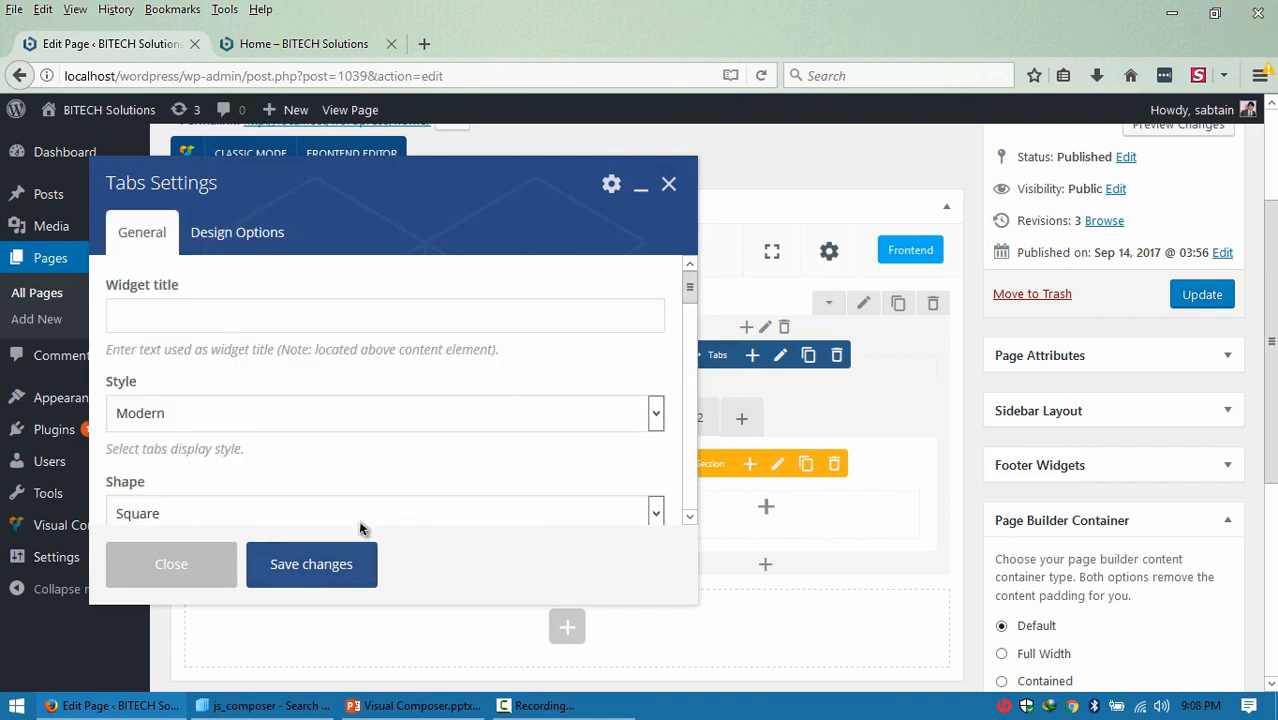
Save the Tabs element's settings and set the first section's title to Fundamental Level.
left_click(314, 564)
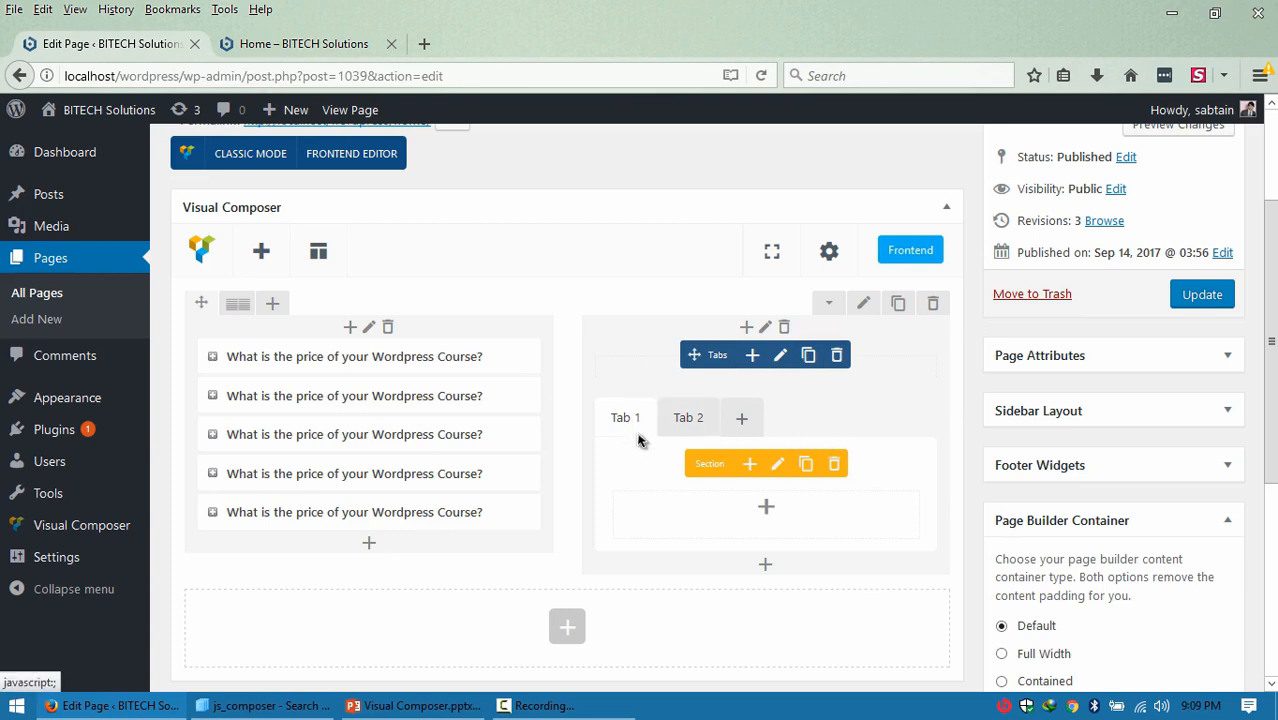
left_click(782, 467)
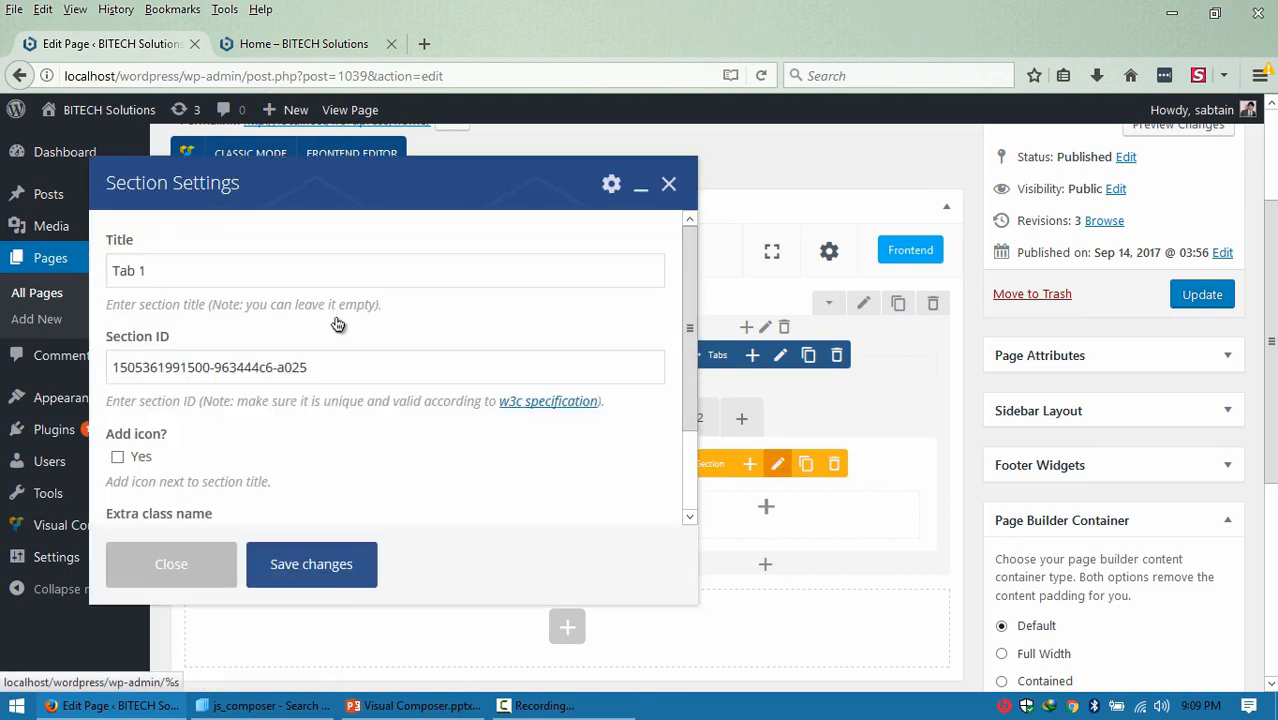
left_click_drag(186, 273, 3, 245)
type("Funda")
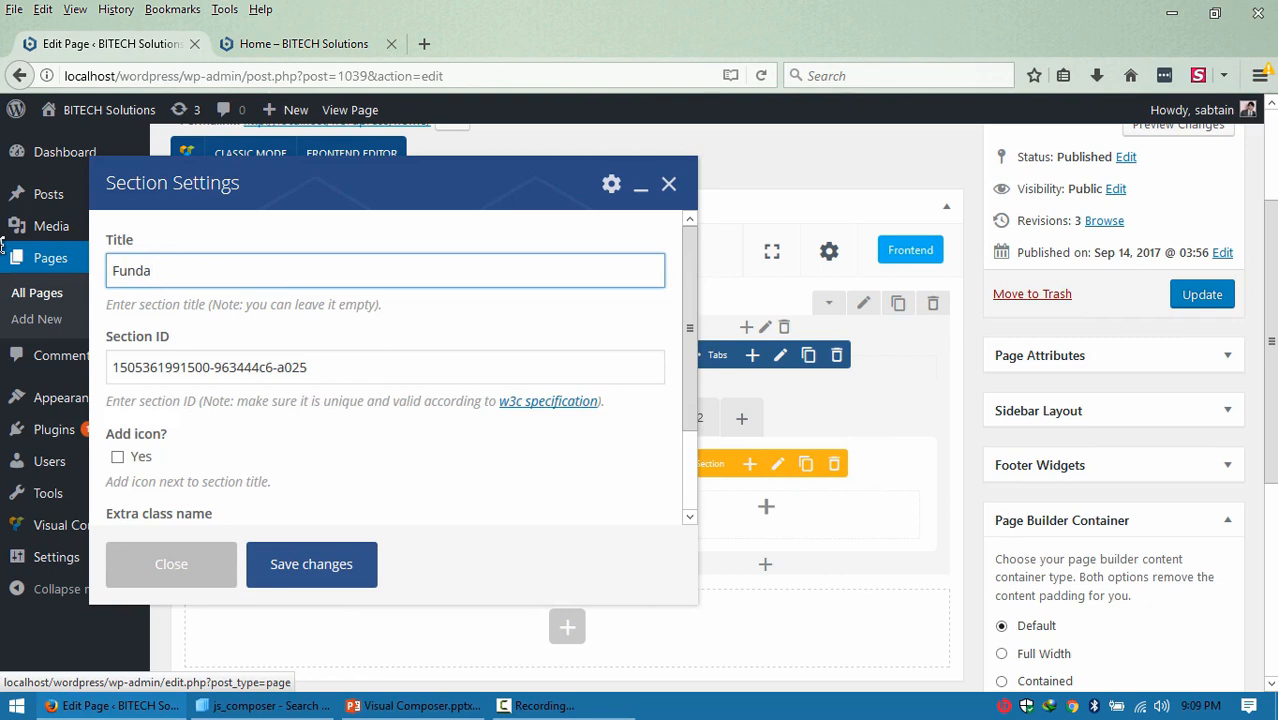
type("mental Level")
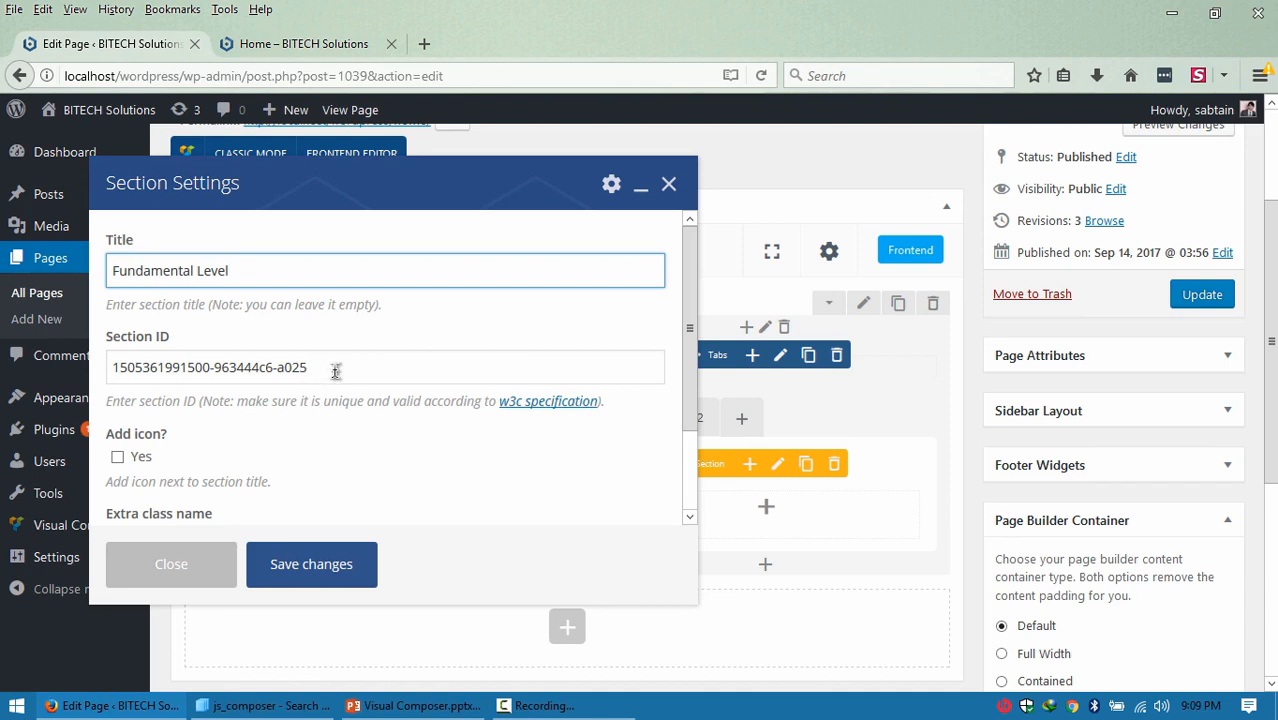
left_click_drag(336, 372, 54, 385)
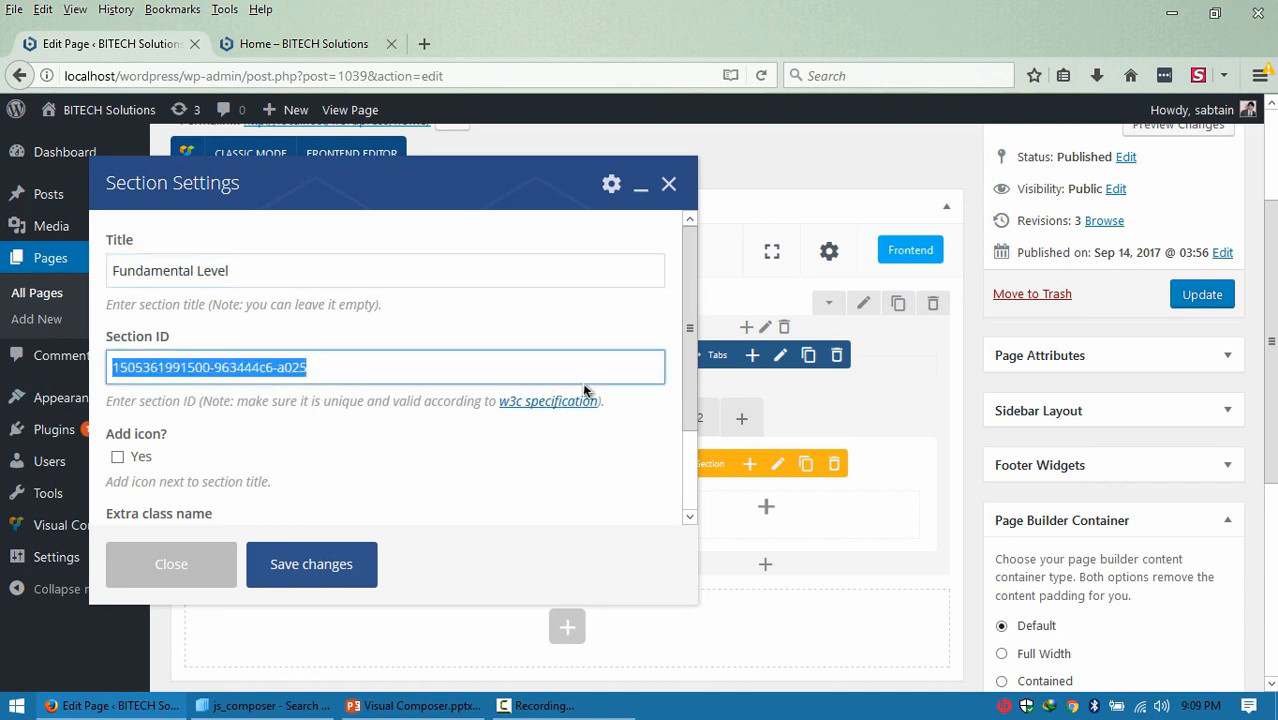
Enable an icon for the Fundamental Level section, keep it before the title and choose the Linecons icon library.
scroll(690, 385, "down", 1)
left_click(120, 360)
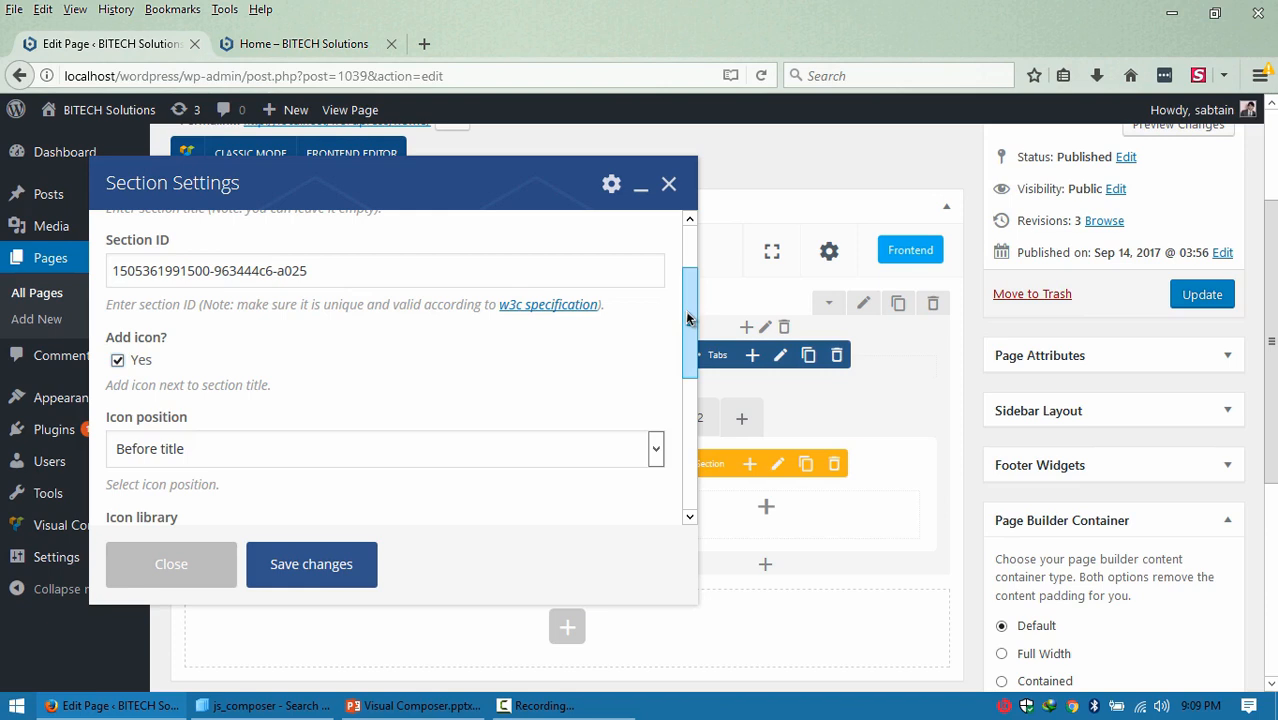
scroll(686, 325, "down", 1)
left_click(617, 359)
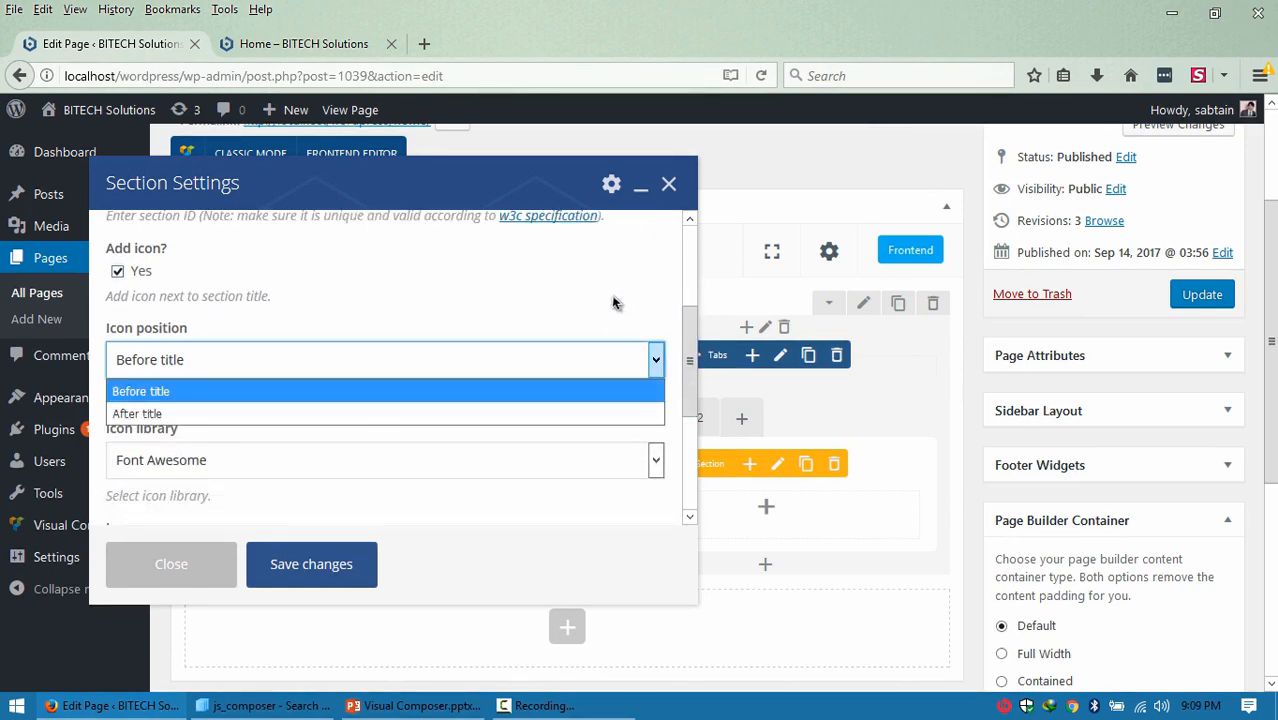
left_click(616, 318)
scroll(697, 405, "down", 1)
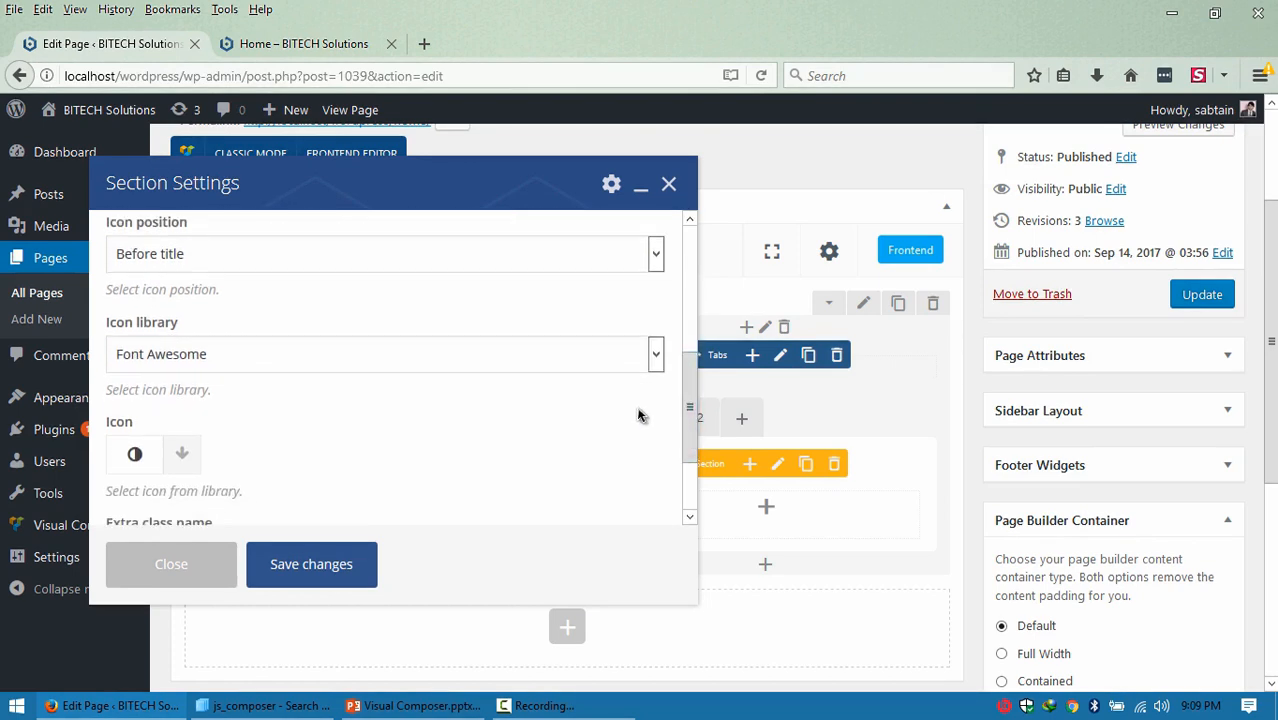
left_click(617, 356)
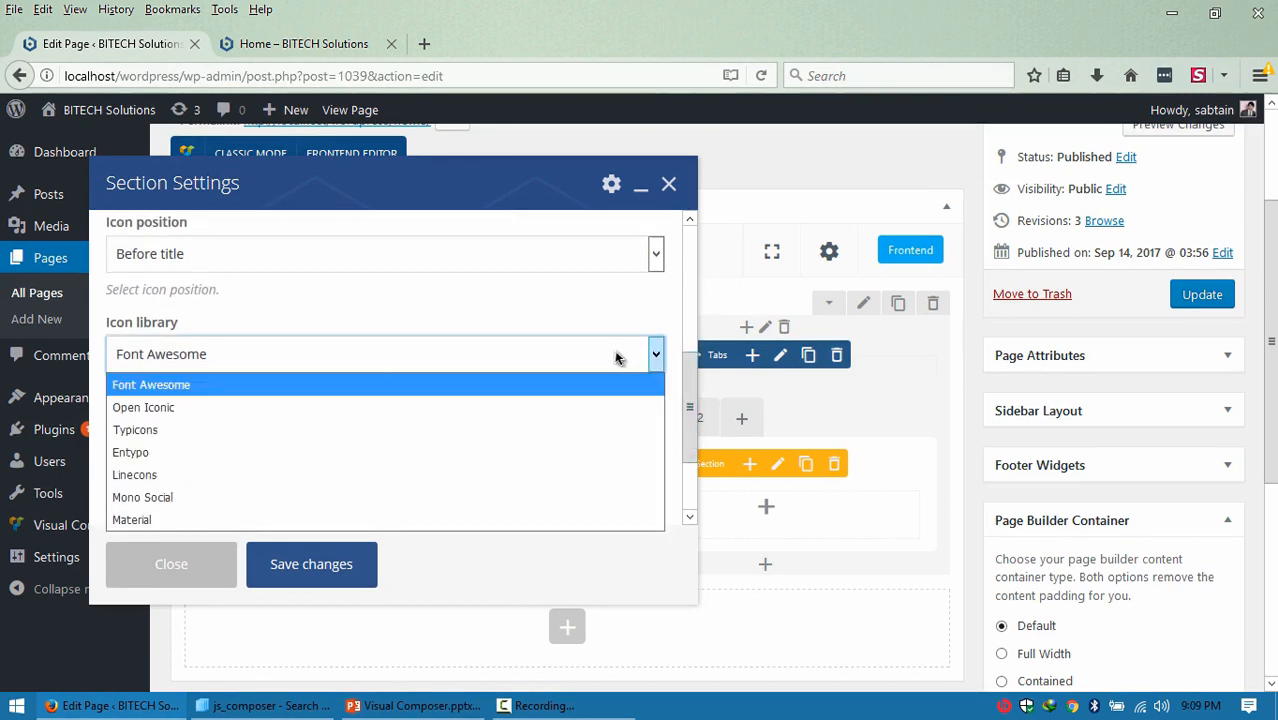
left_click(530, 482)
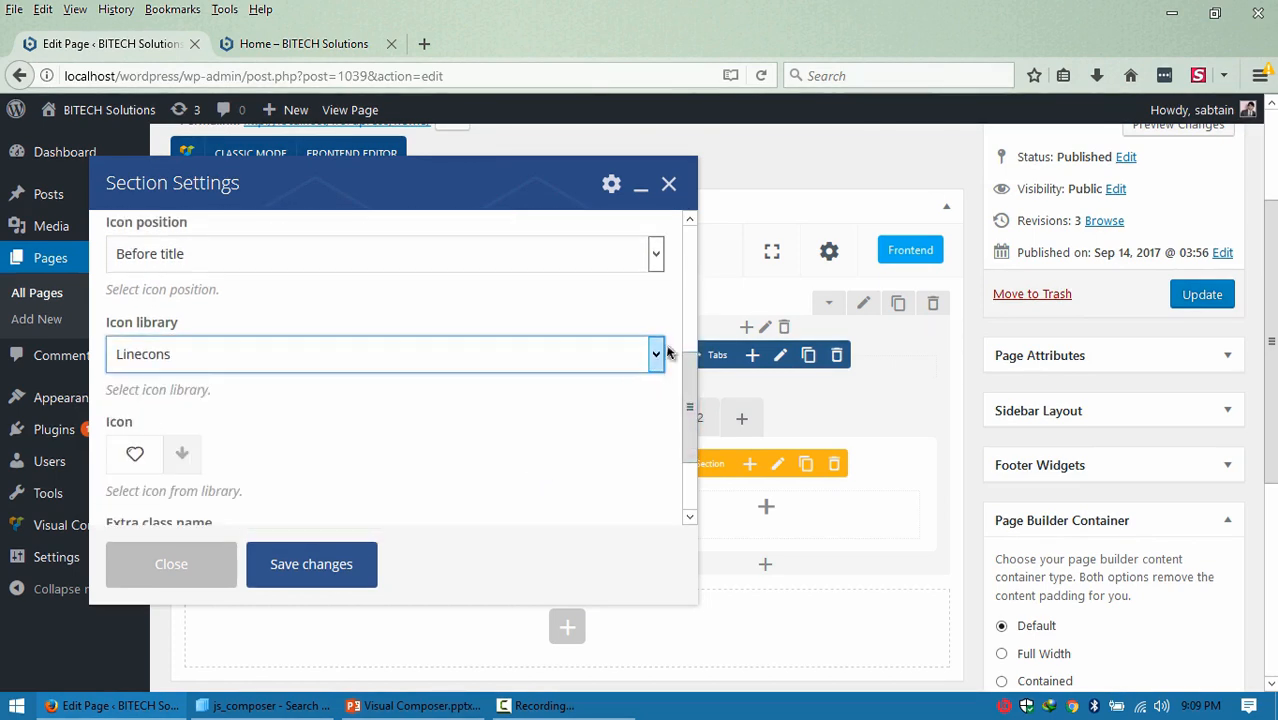
Pick the person icon for the Fundamental Level section and save the section's changes.
scroll(689, 405, "down", 1)
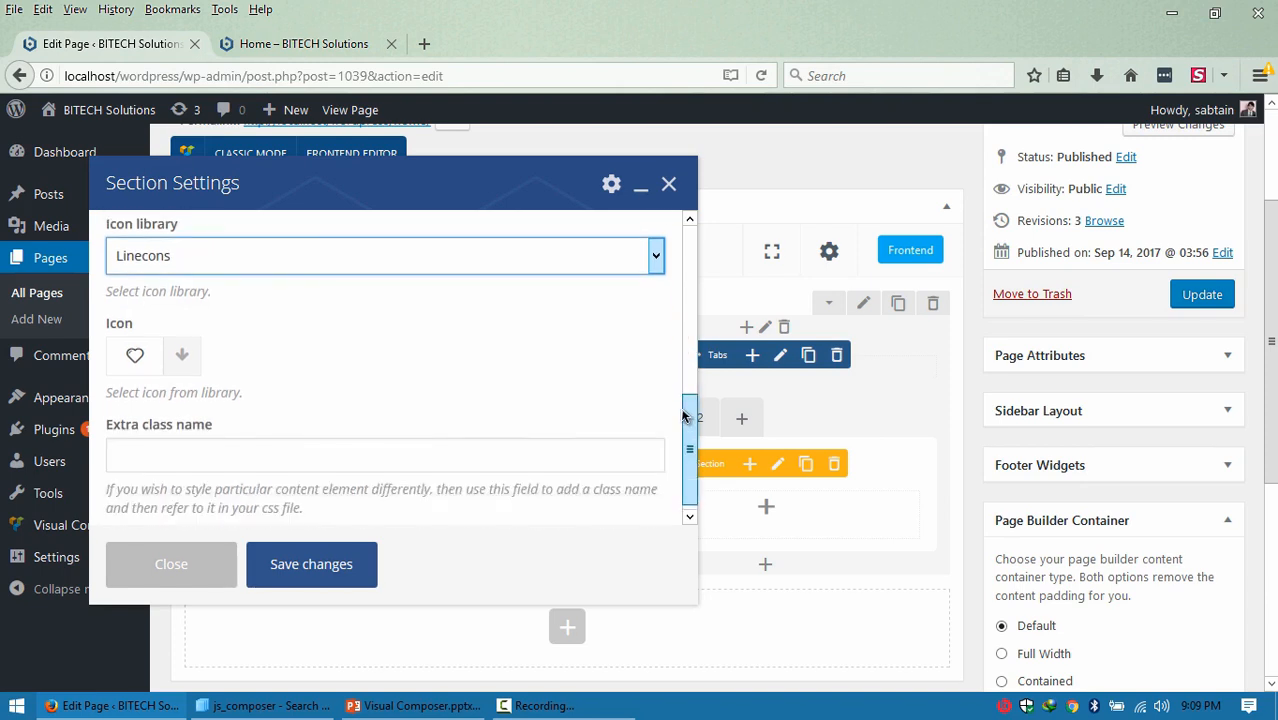
left_click(182, 355)
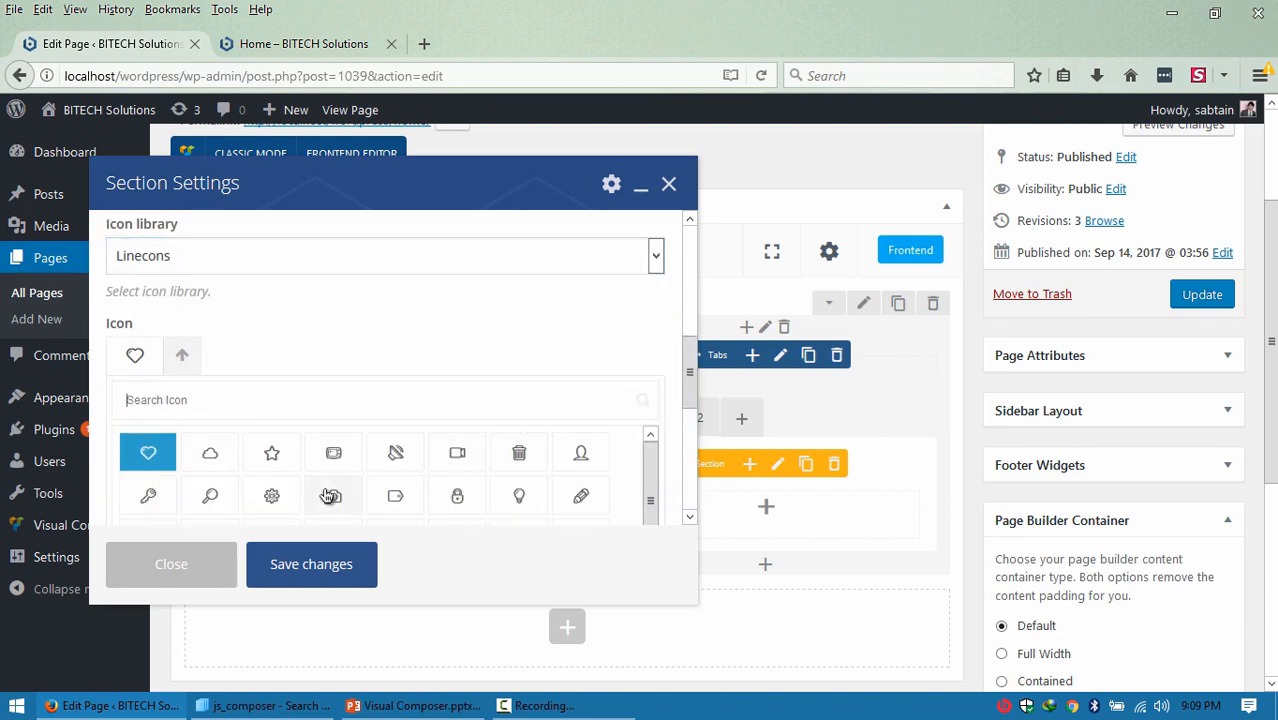
left_click(578, 453)
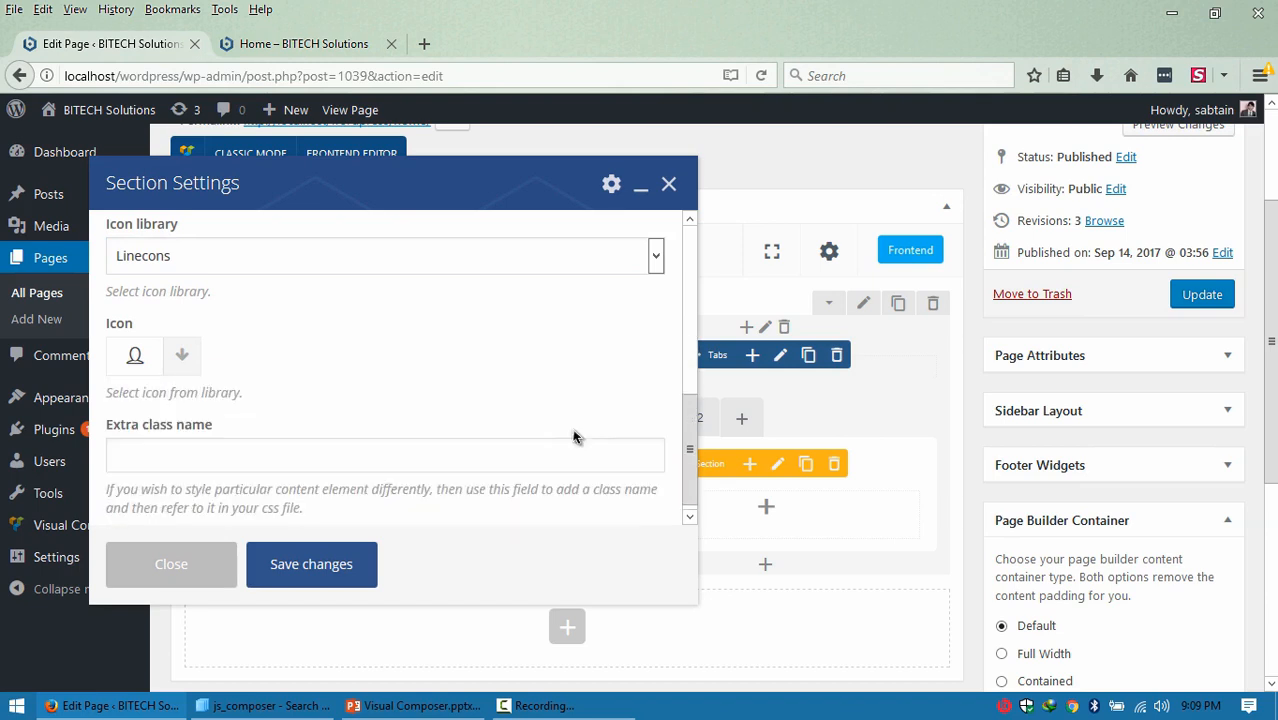
left_click(326, 562)
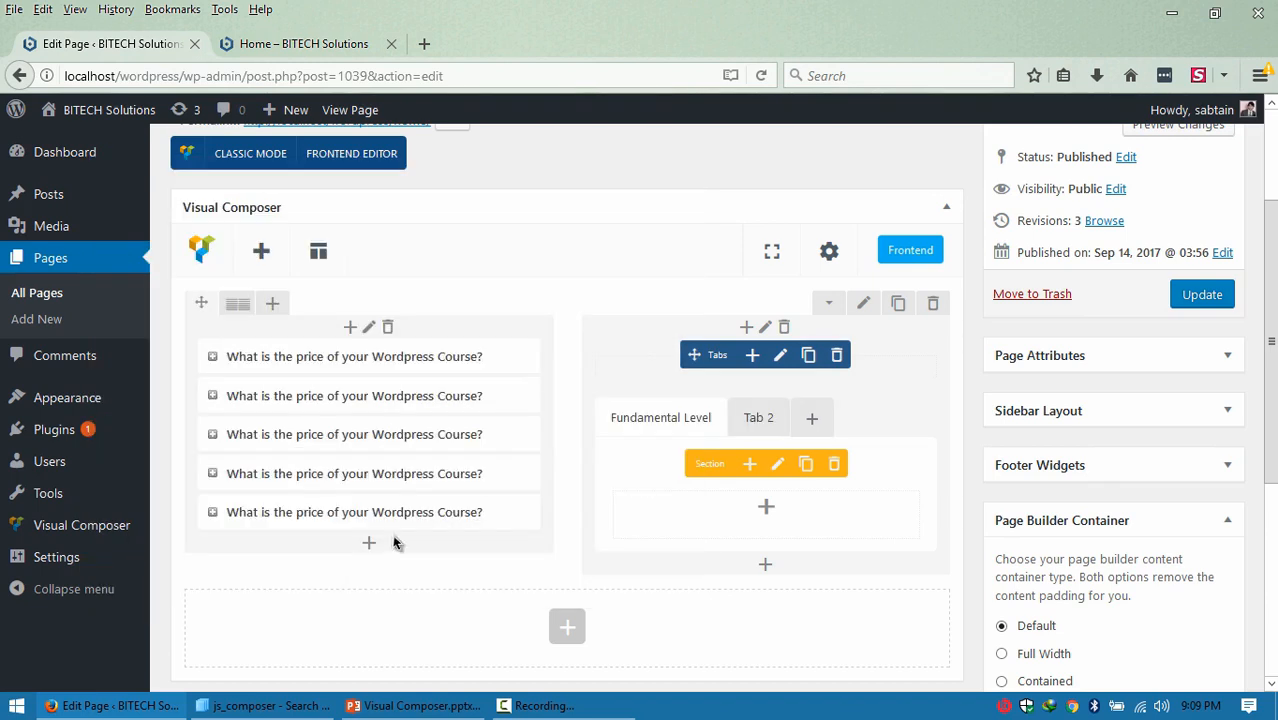
Open the settings of the Tab 2 section and set its title to Advance Level.
left_click(760, 420)
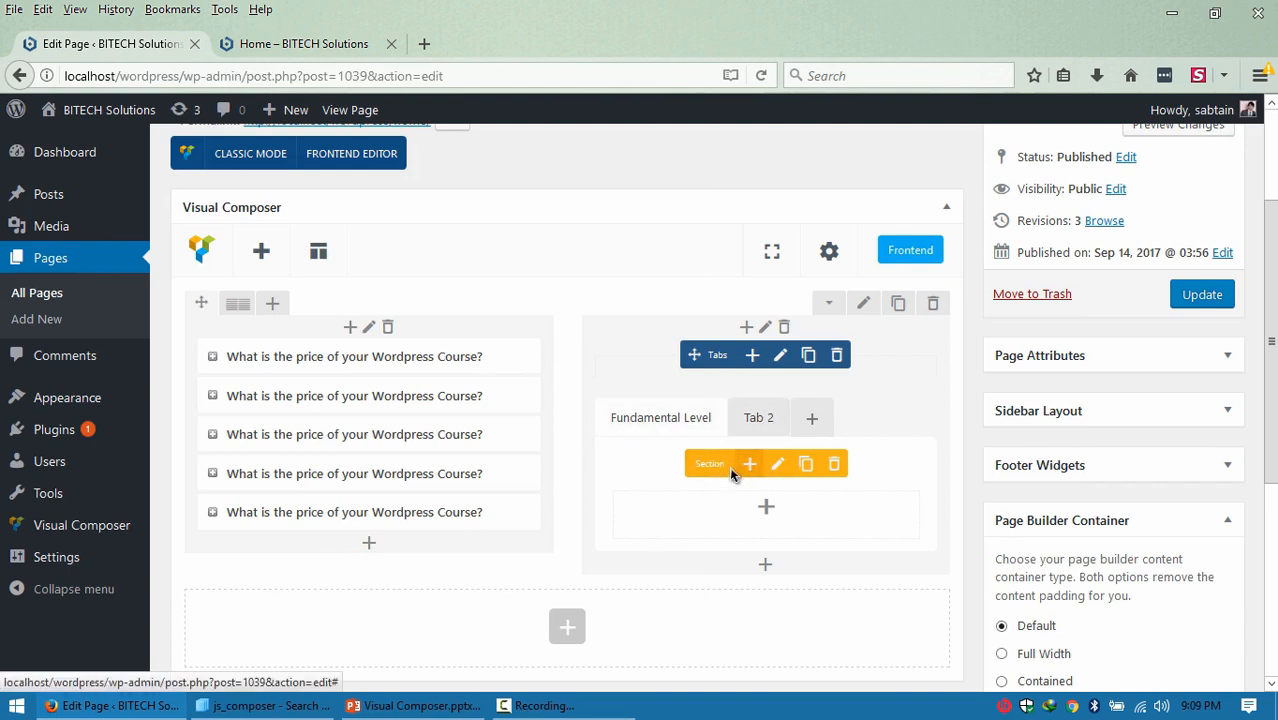
left_click(763, 421)
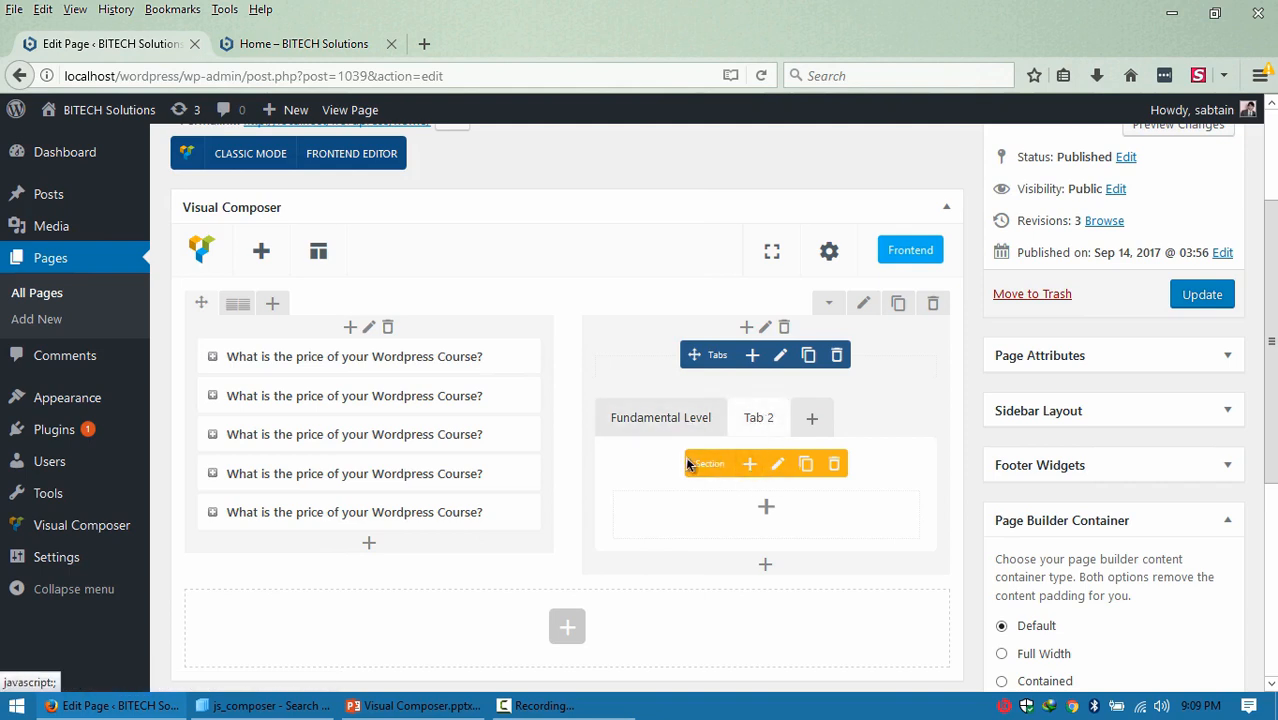
left_click(779, 465)
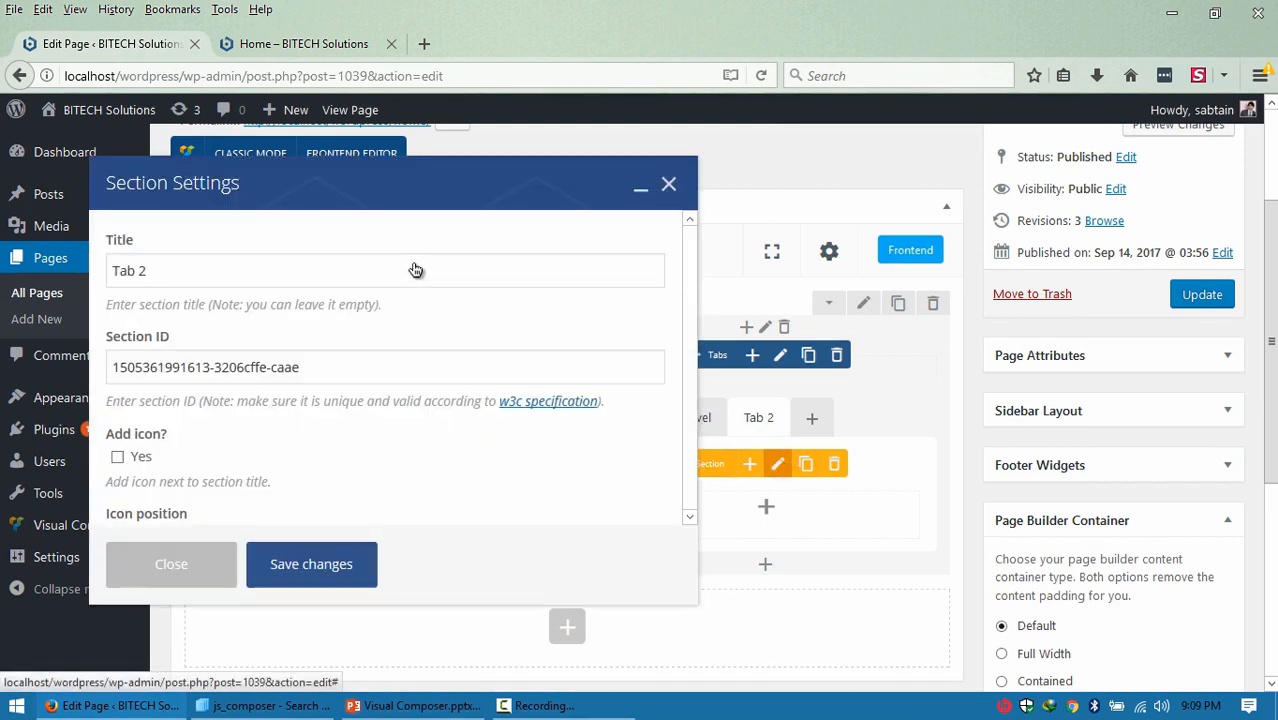
left_click_drag(150, 270, 46, 262)
type("Advance Level")
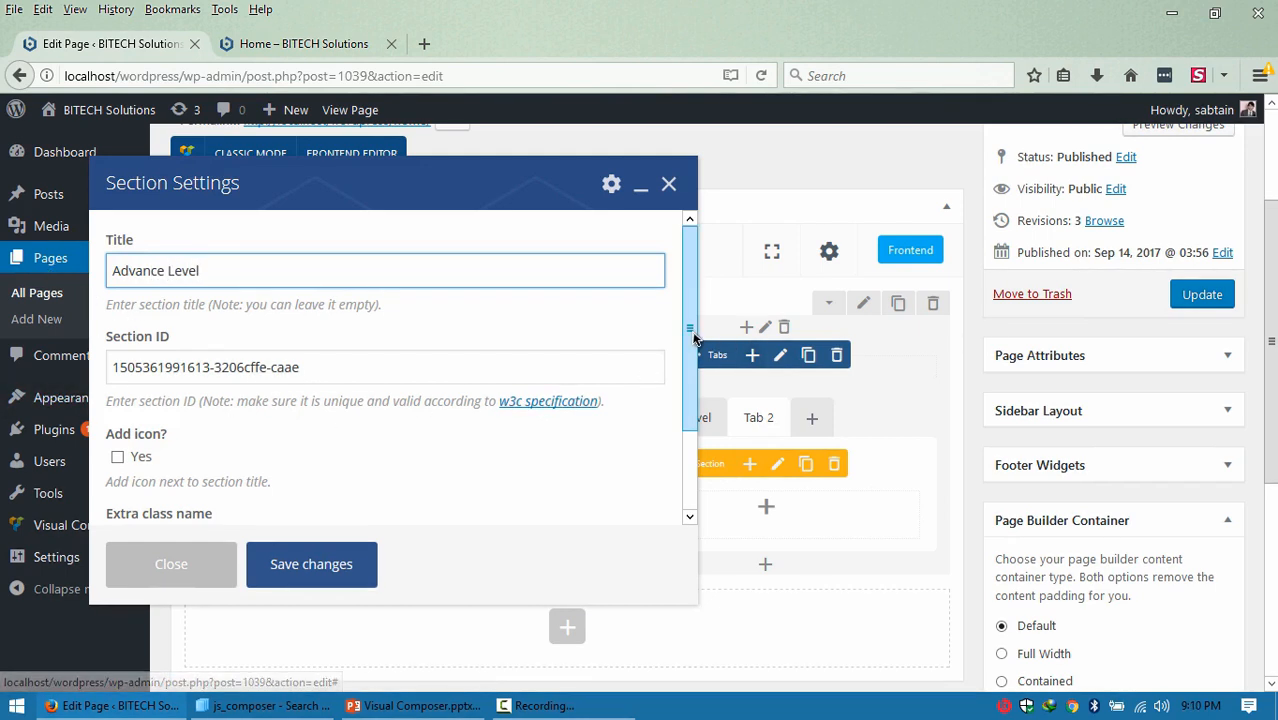
Enable an icon before the Advance Level section's title and set its icon library to Linecons.
left_click_drag(693, 338, 686, 405)
left_click(121, 364)
left_click(243, 442)
left_click(250, 460)
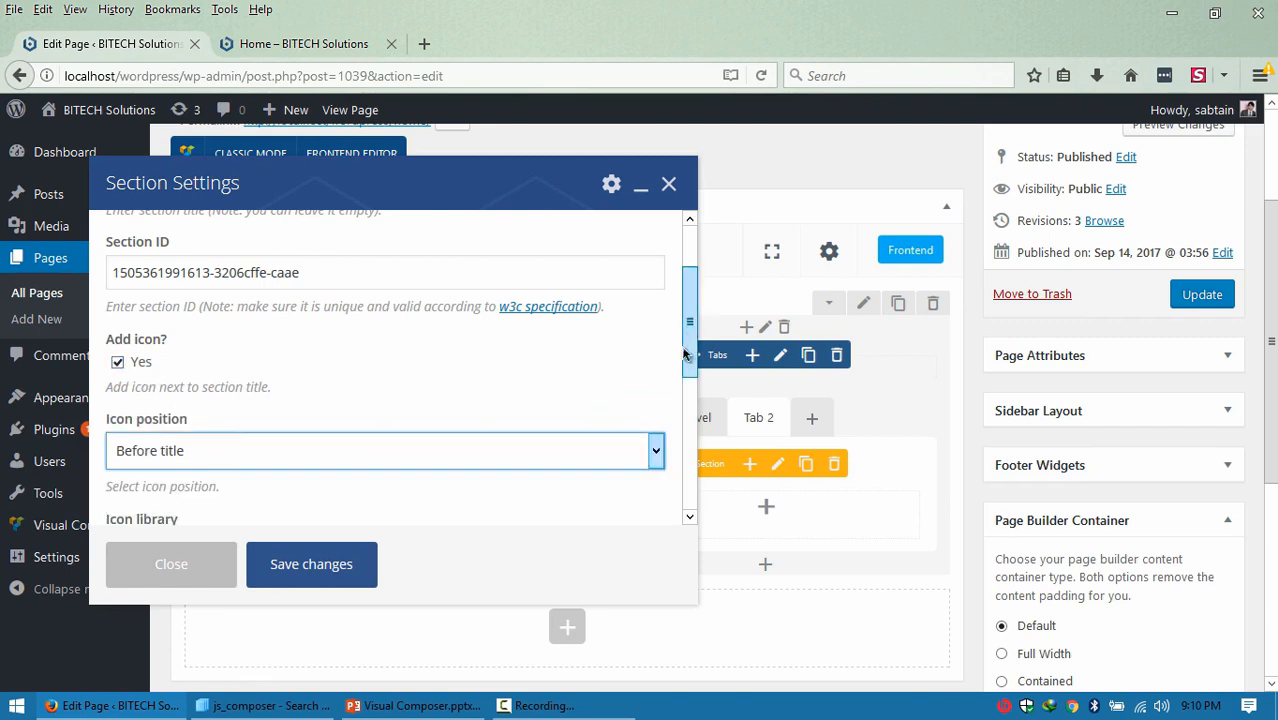
scroll(689, 337, "down", 3)
left_click(374, 383)
left_click(216, 512)
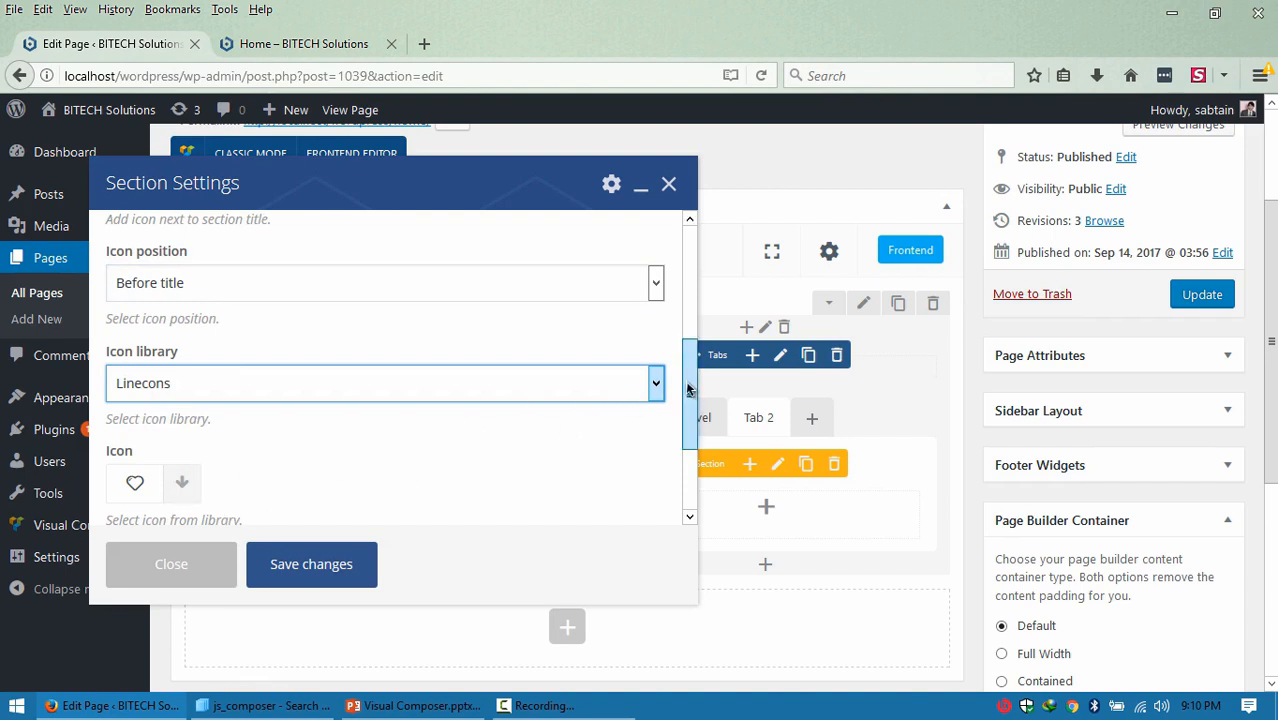
Pick the pencil icon for the Advance Level section and save the section's changes.
left_click_drag(688, 389, 673, 443)
left_click(180, 354)
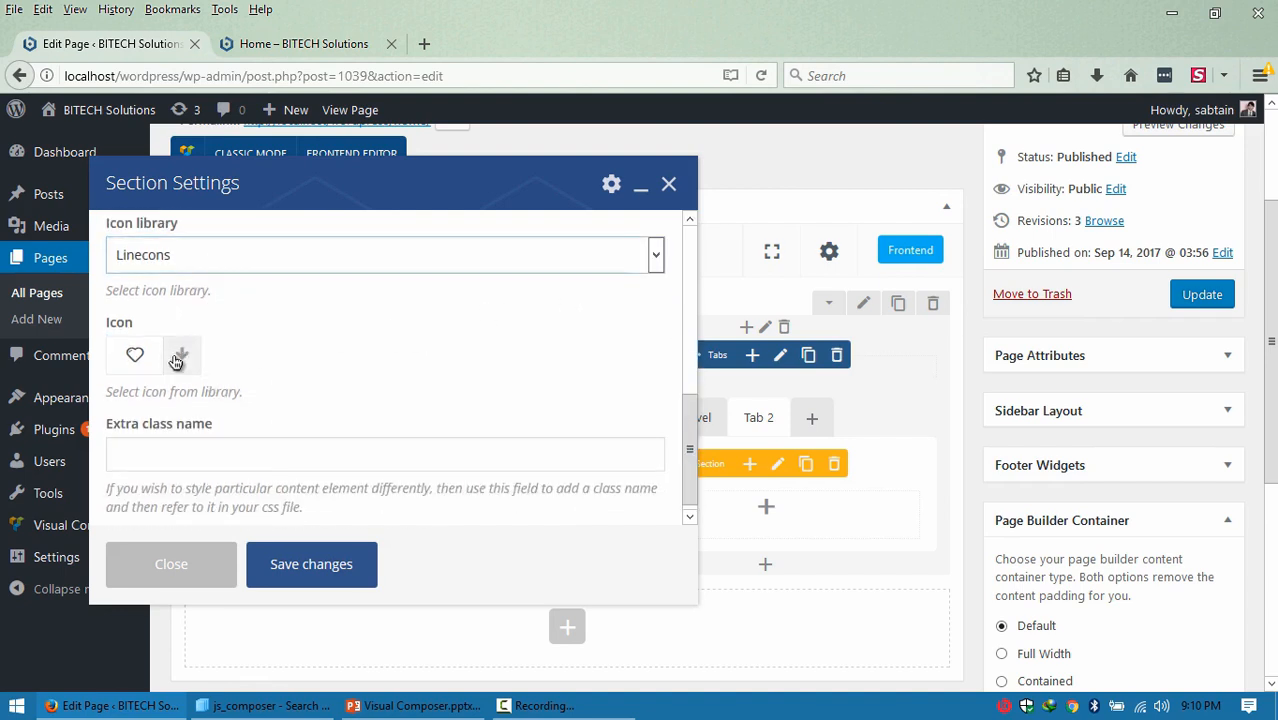
left_click_drag(693, 365, 650, 426)
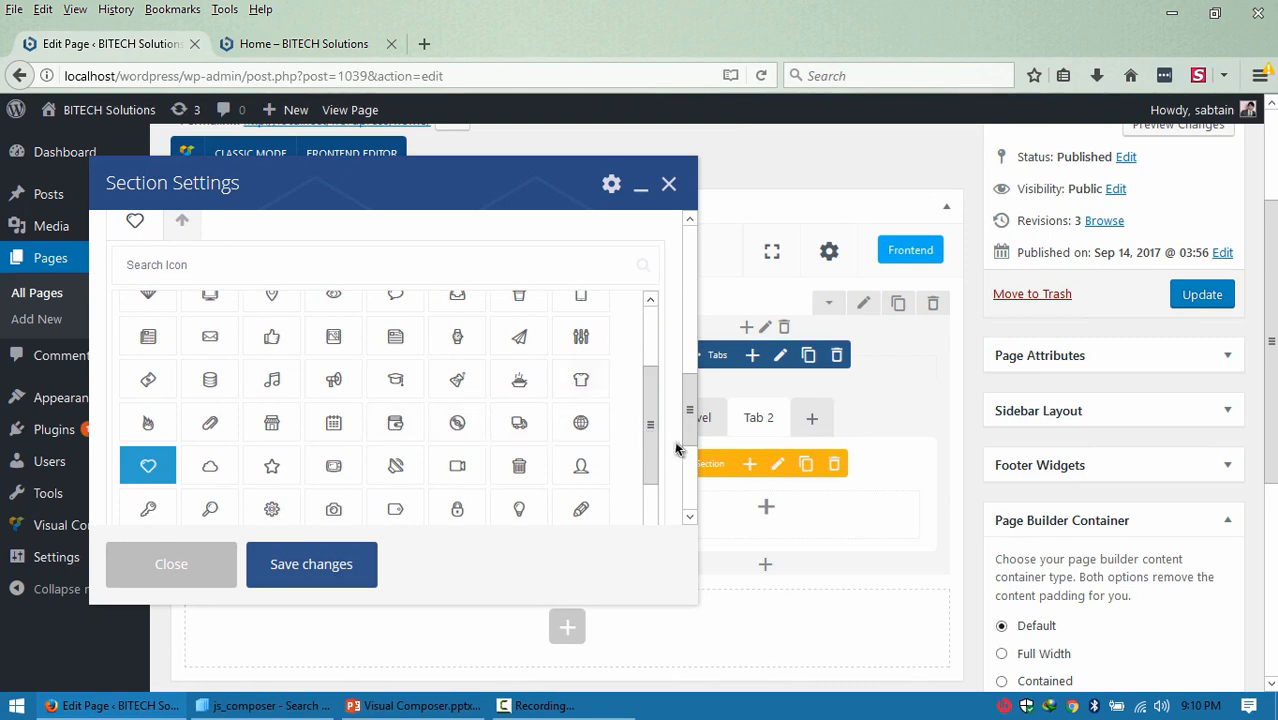
left_click_drag(660, 420, 655, 439)
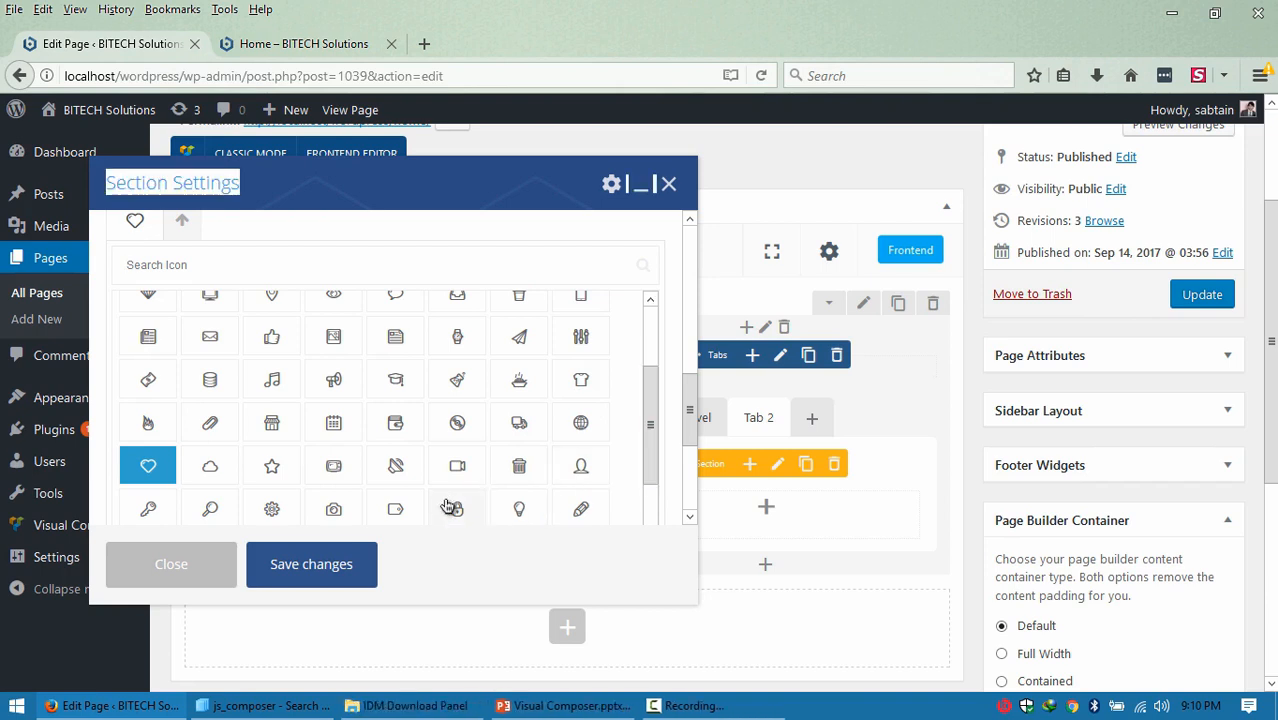
left_click(578, 510)
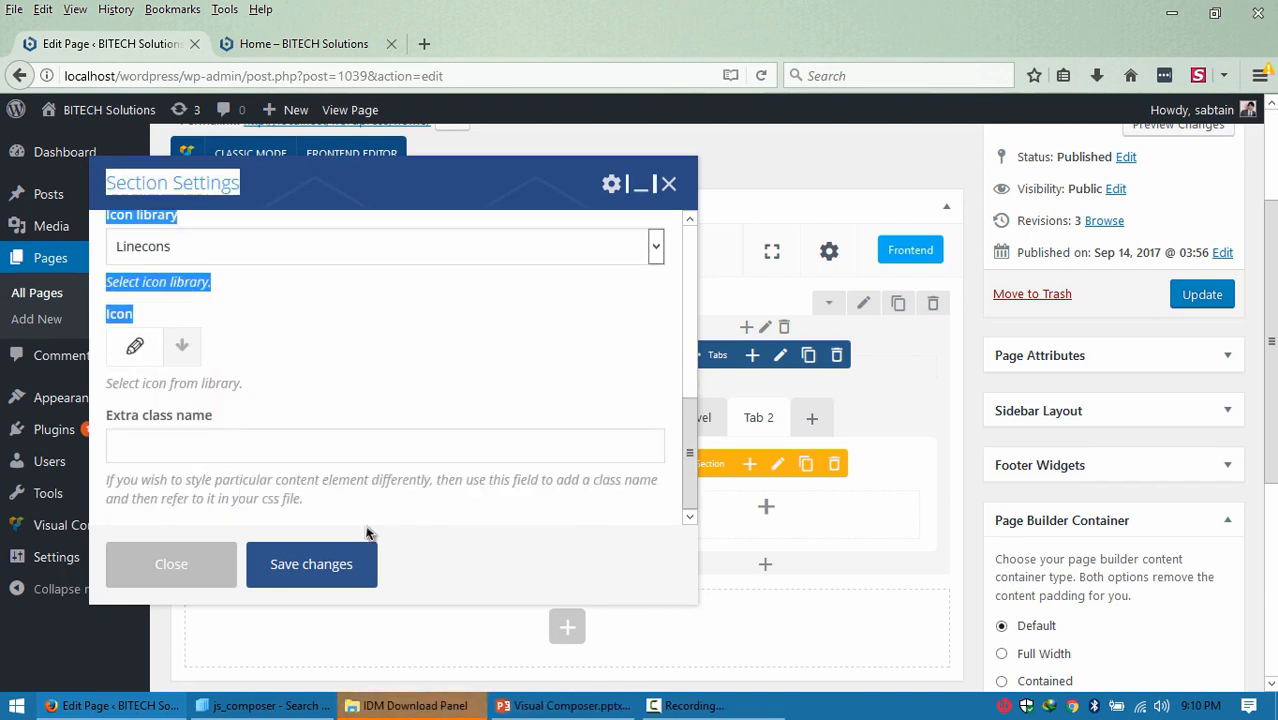
left_click(303, 566)
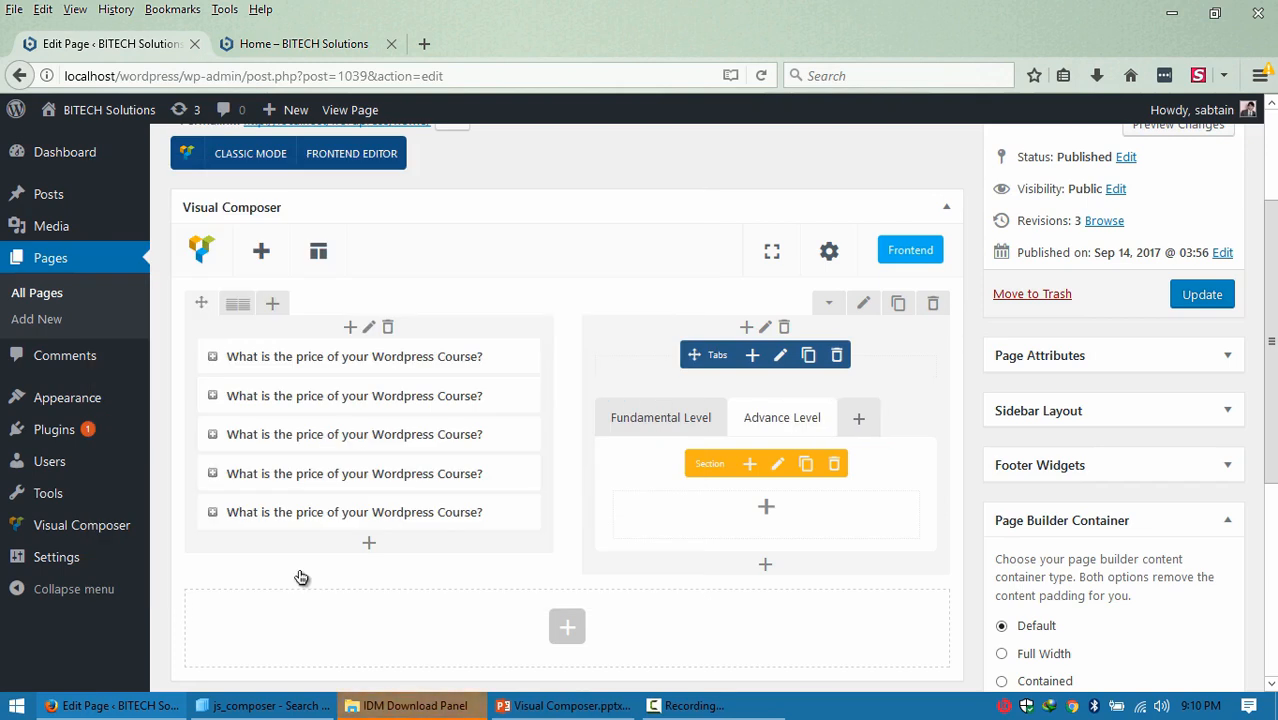
Return to the Fundamental Level section and open the bitechsolutions.org WordPress training page in a new browser tab.
left_click(668, 417)
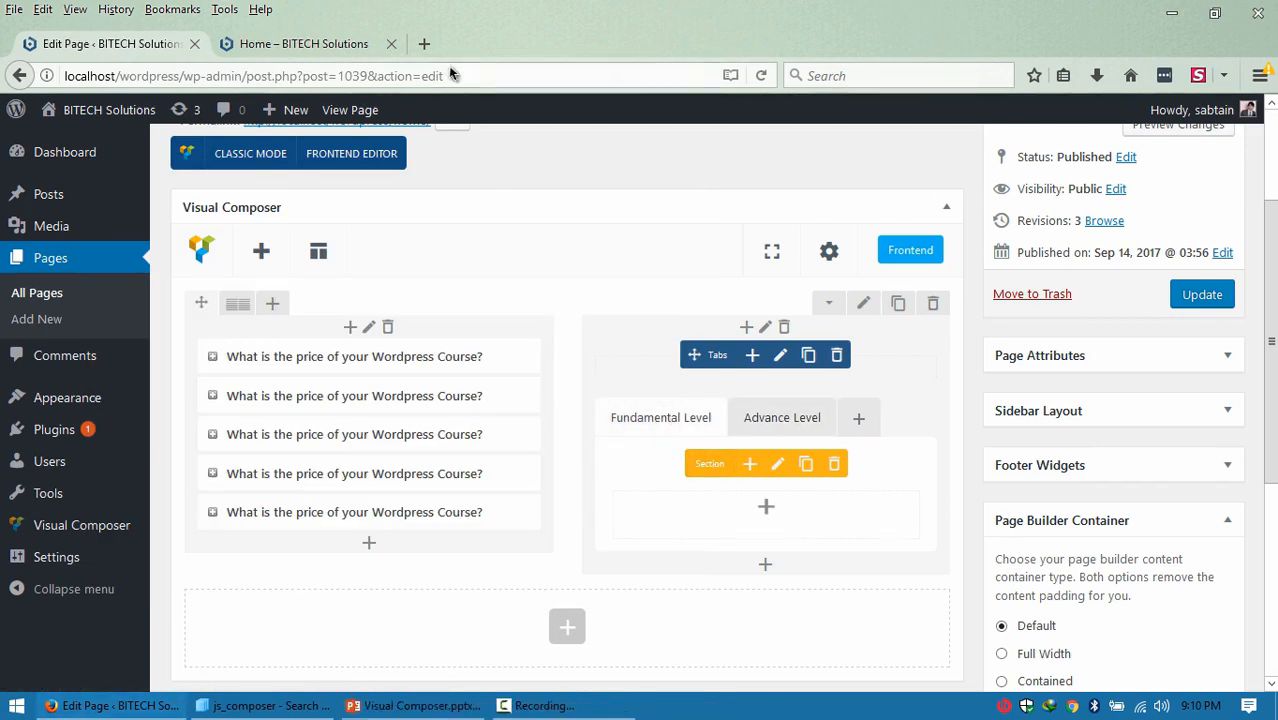
left_click(424, 43)
type("bitech")
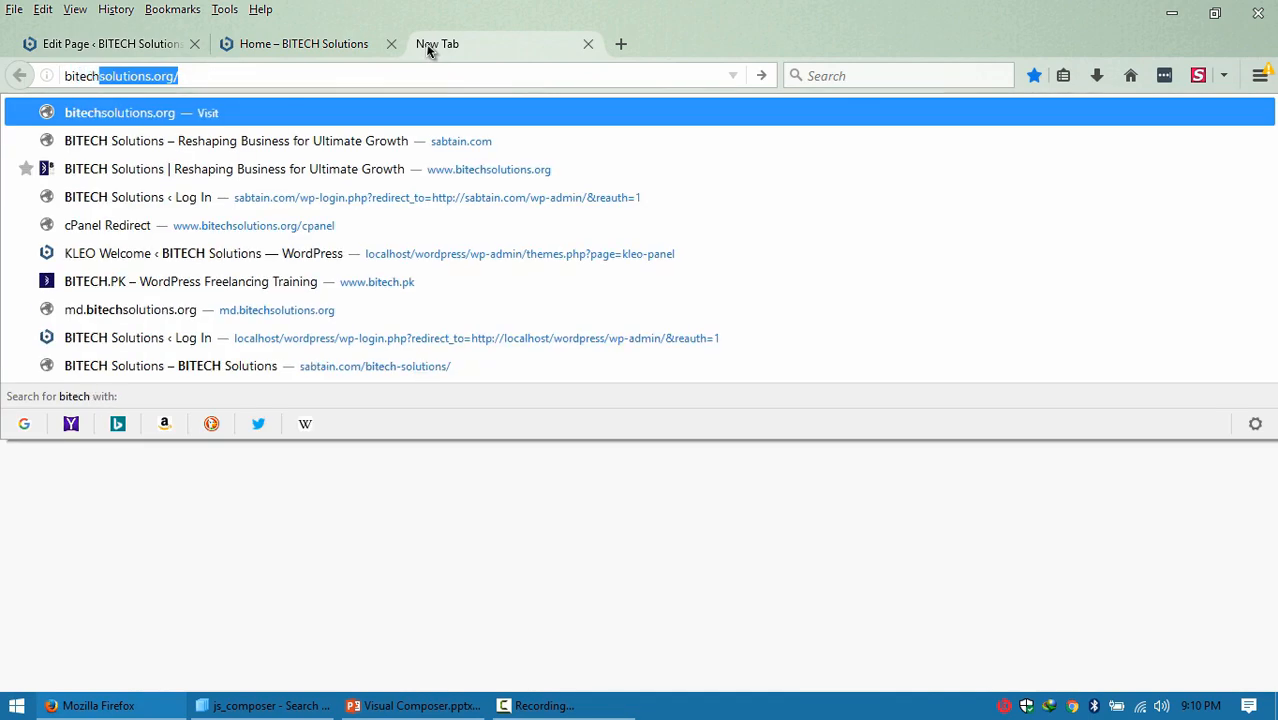
key("Return")
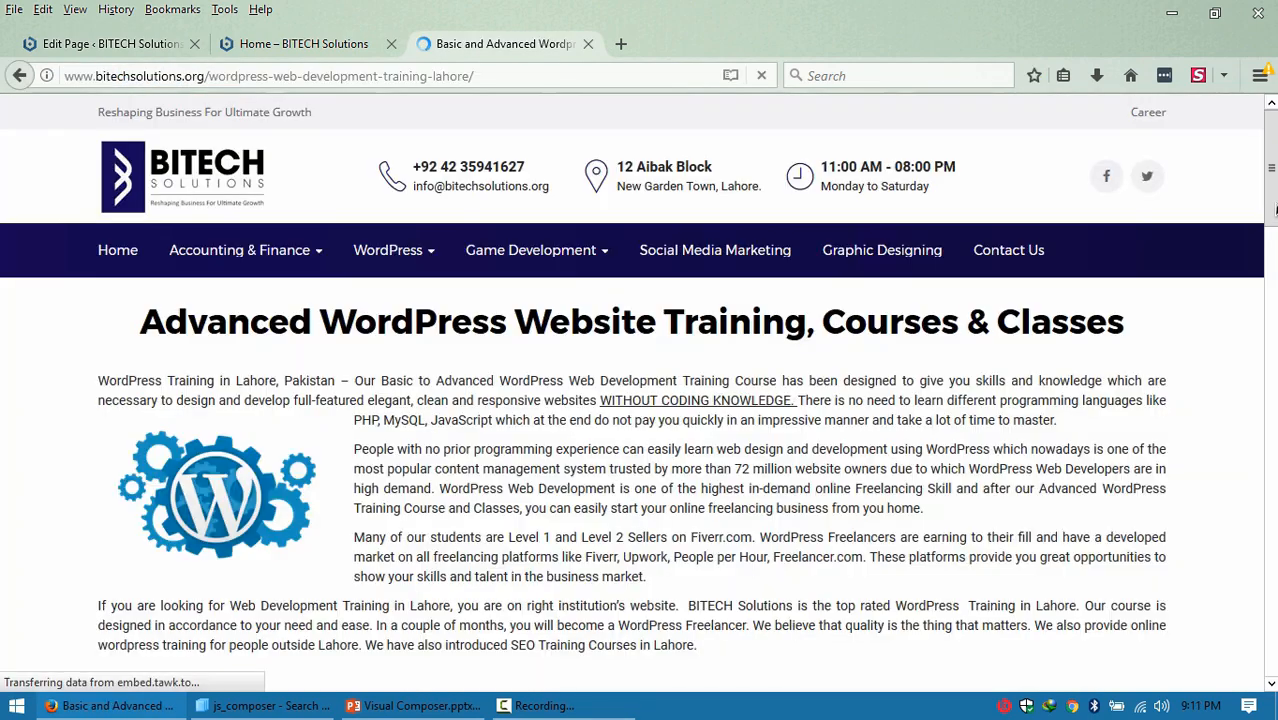
Compare the training page's Advance Level and Fundamental Level tabs and select the whole Fundamental Level course content.
left_click_drag(1273, 220, 1272, 487)
left_click(936, 224)
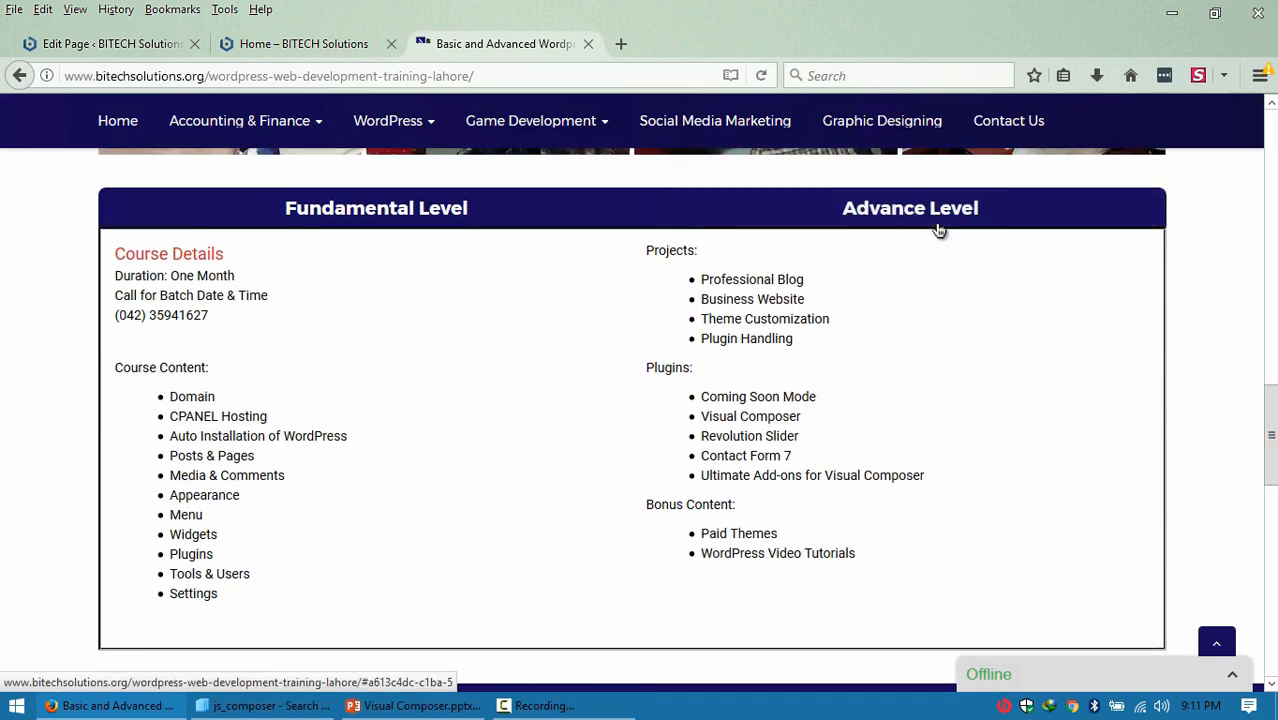
left_click(463, 209)
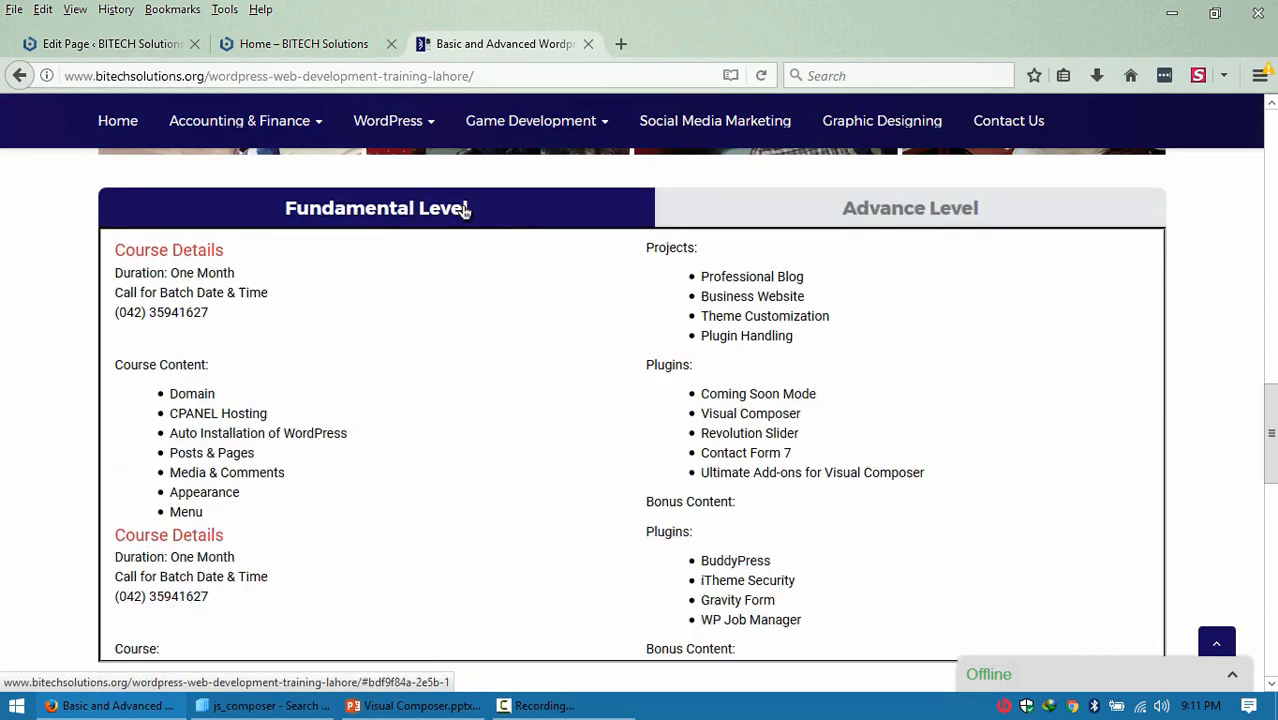
left_click_drag(716, 571, 117, 255)
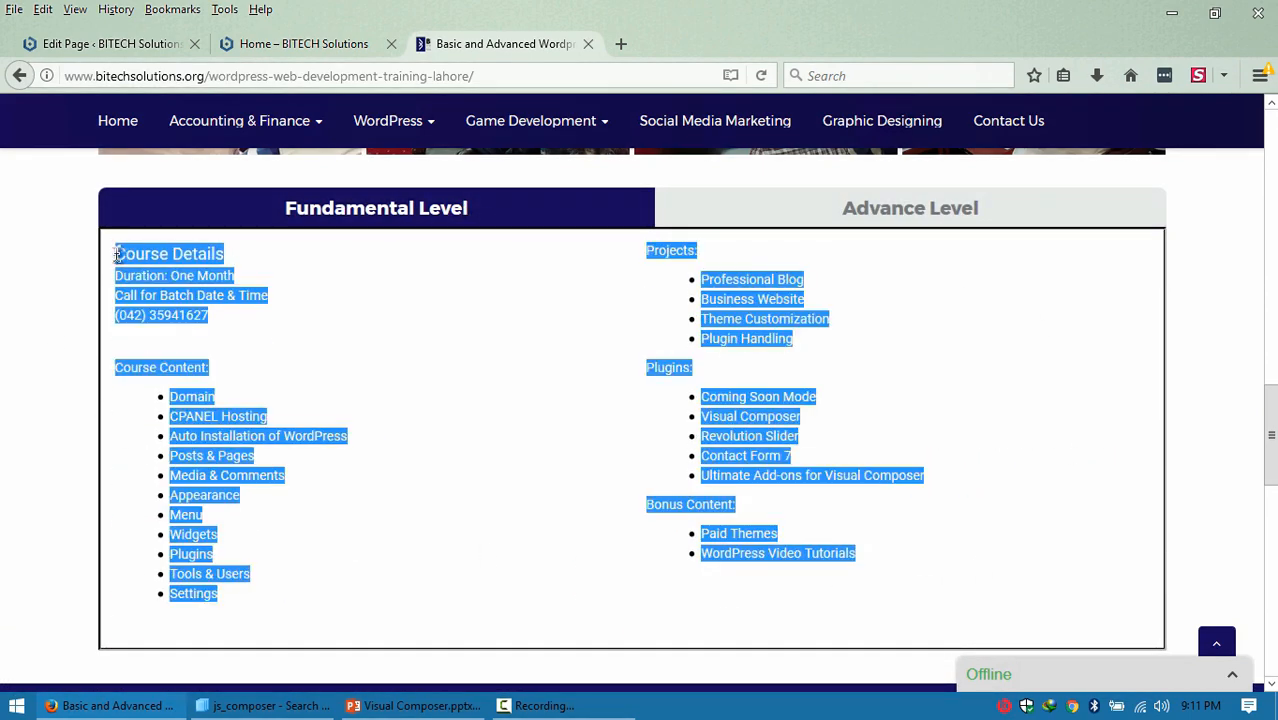
Return to the Home page editor and change the row holding the FAQs and Tabs to a single-column layout.
left_click(318, 48)
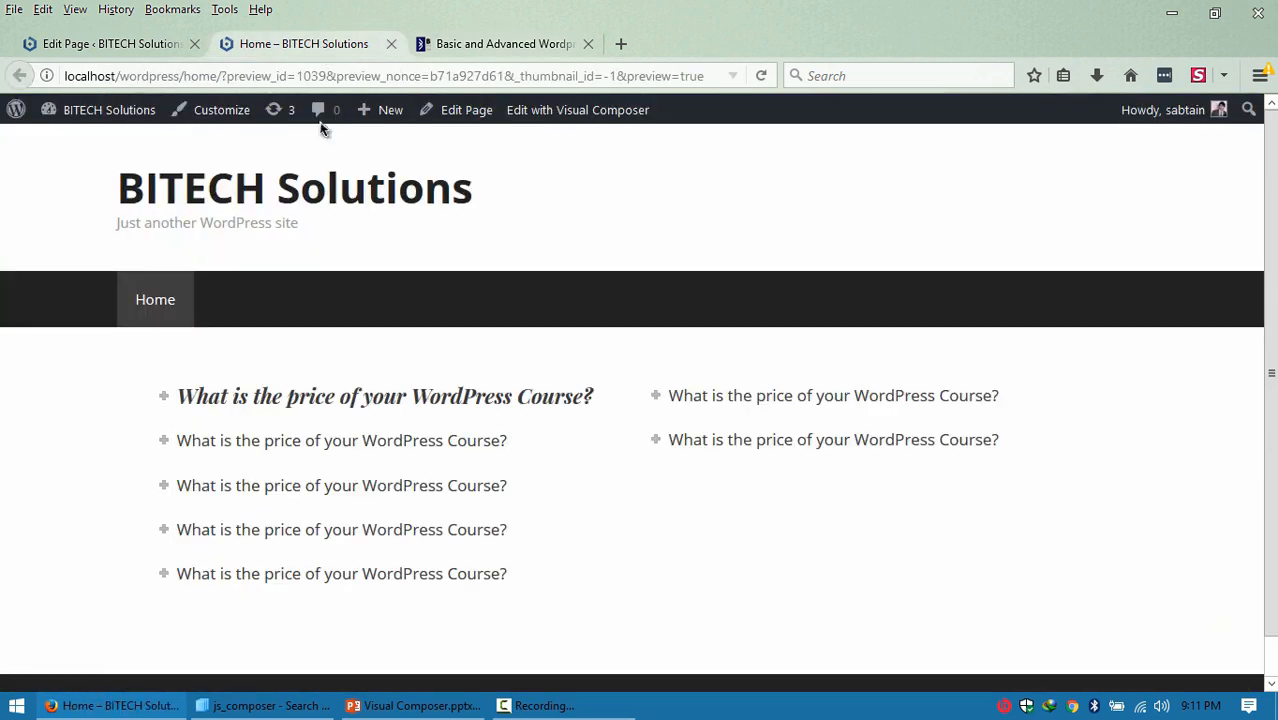
left_click(148, 46)
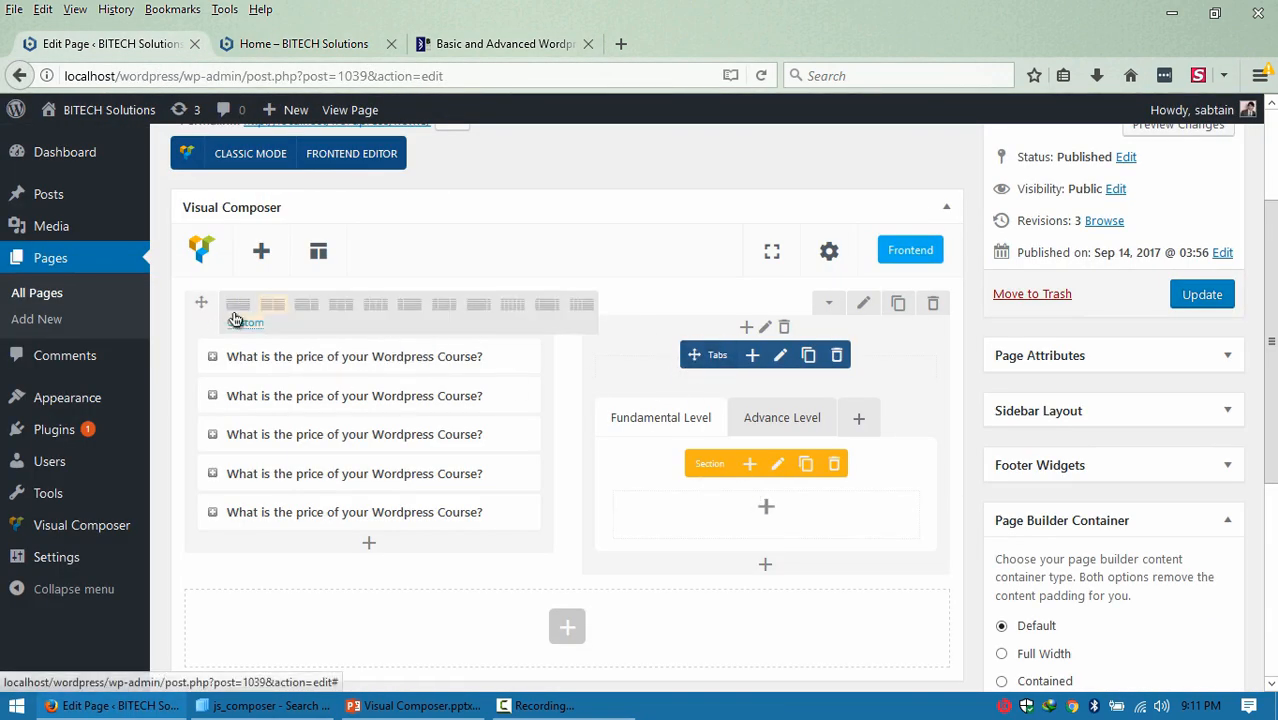
left_click(238, 305)
scroll(1274, 404, "down", 1)
scroll(1274, 404, "down", 2)
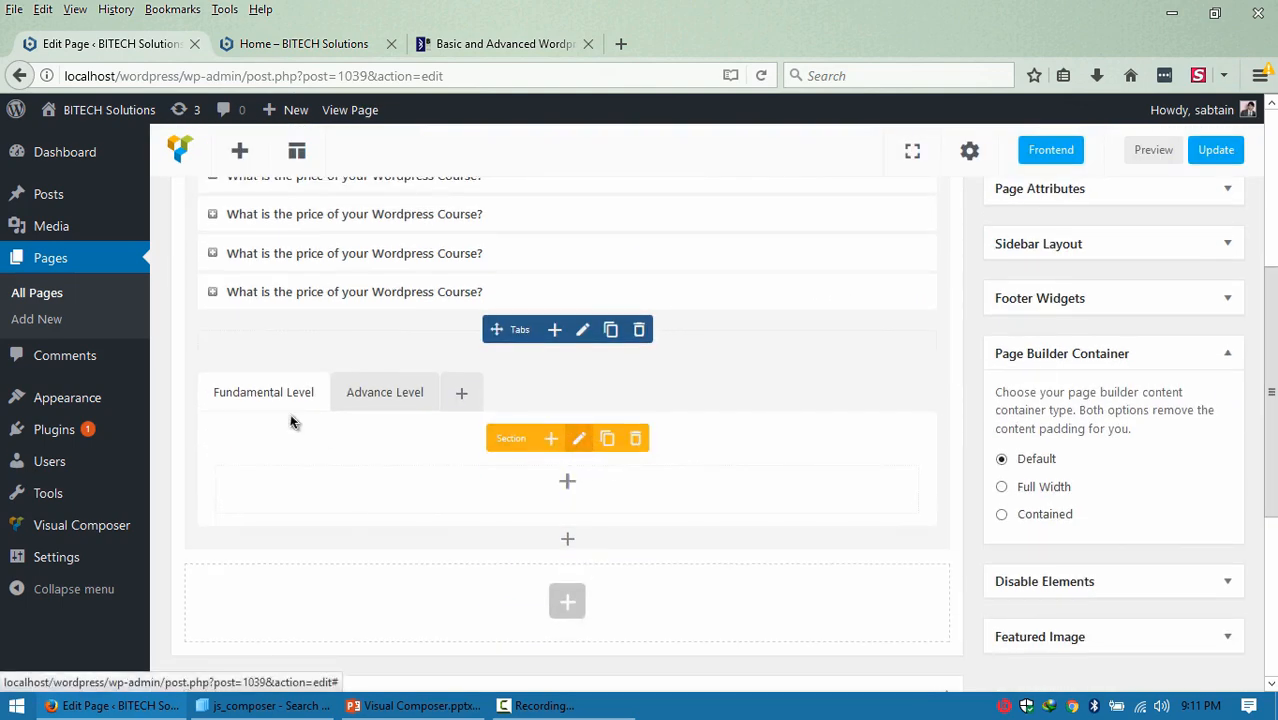
left_click(569, 480)
left_click(1107, 162)
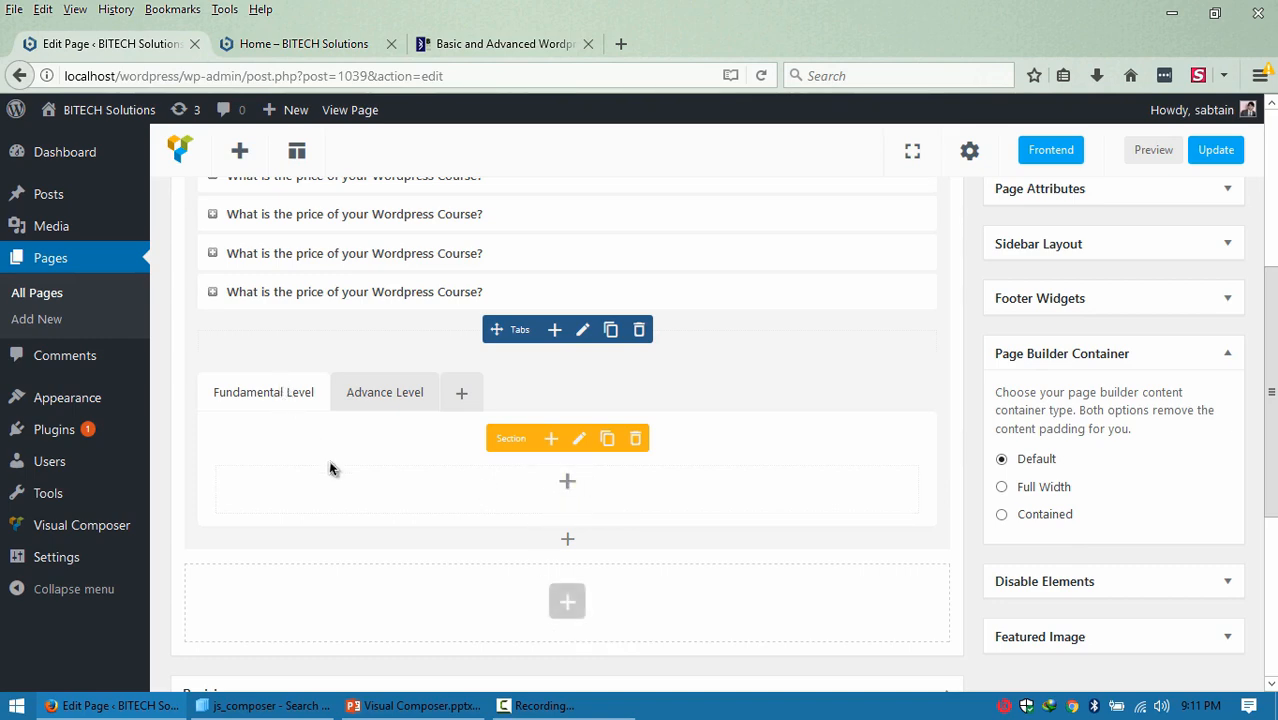
Add a Text Block to the Fundamental Level section, replace its placeholder text with the copied course content, and save the changes.
left_click(558, 484)
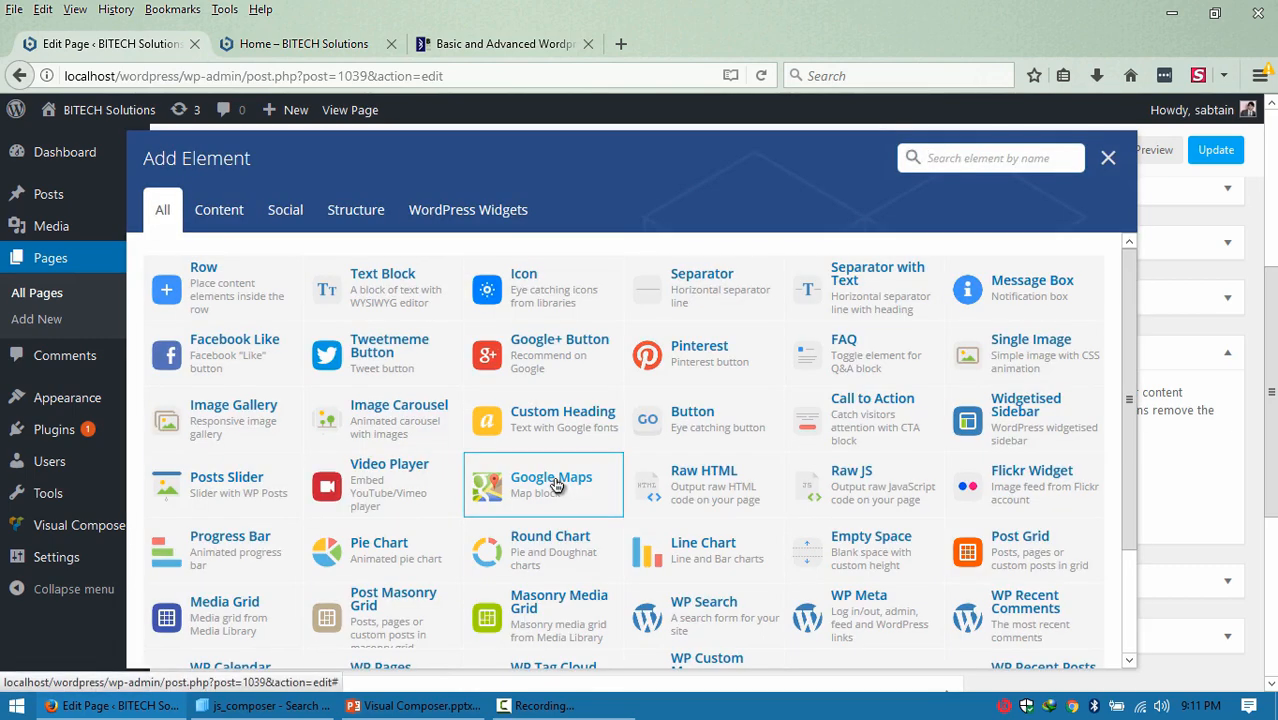
left_click(380, 270)
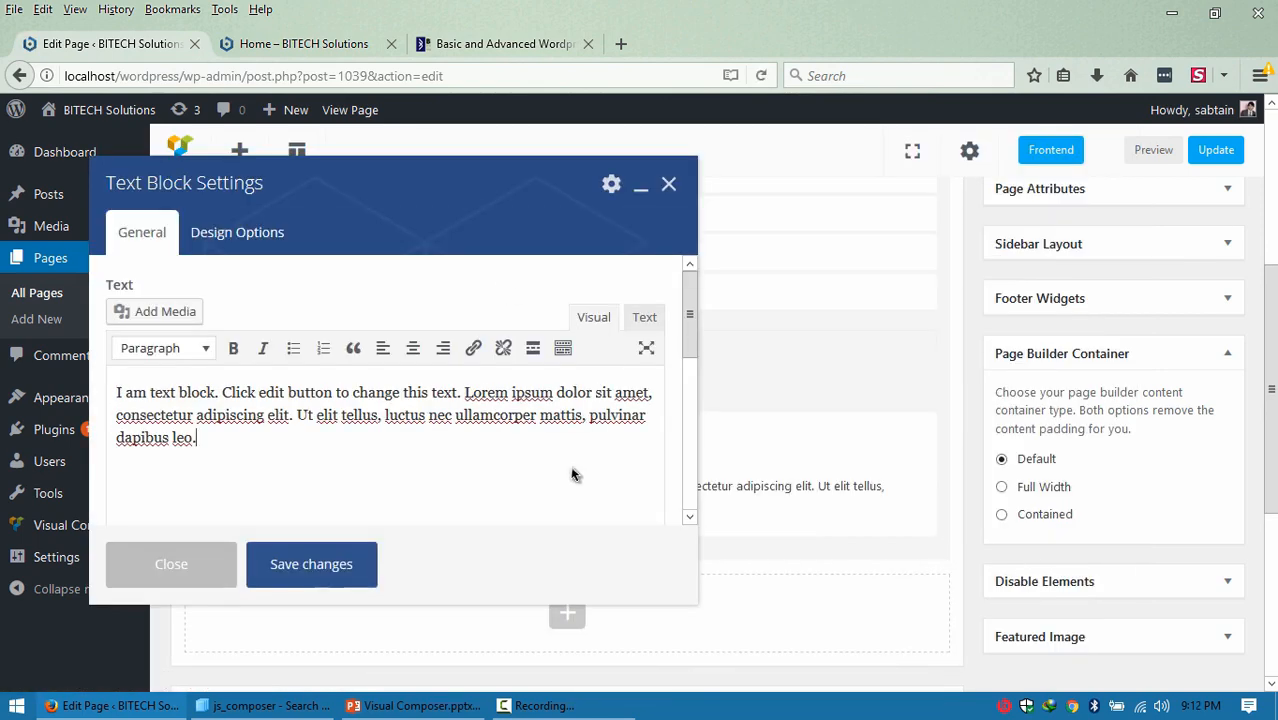
left_click_drag(572, 474, 61, 349)
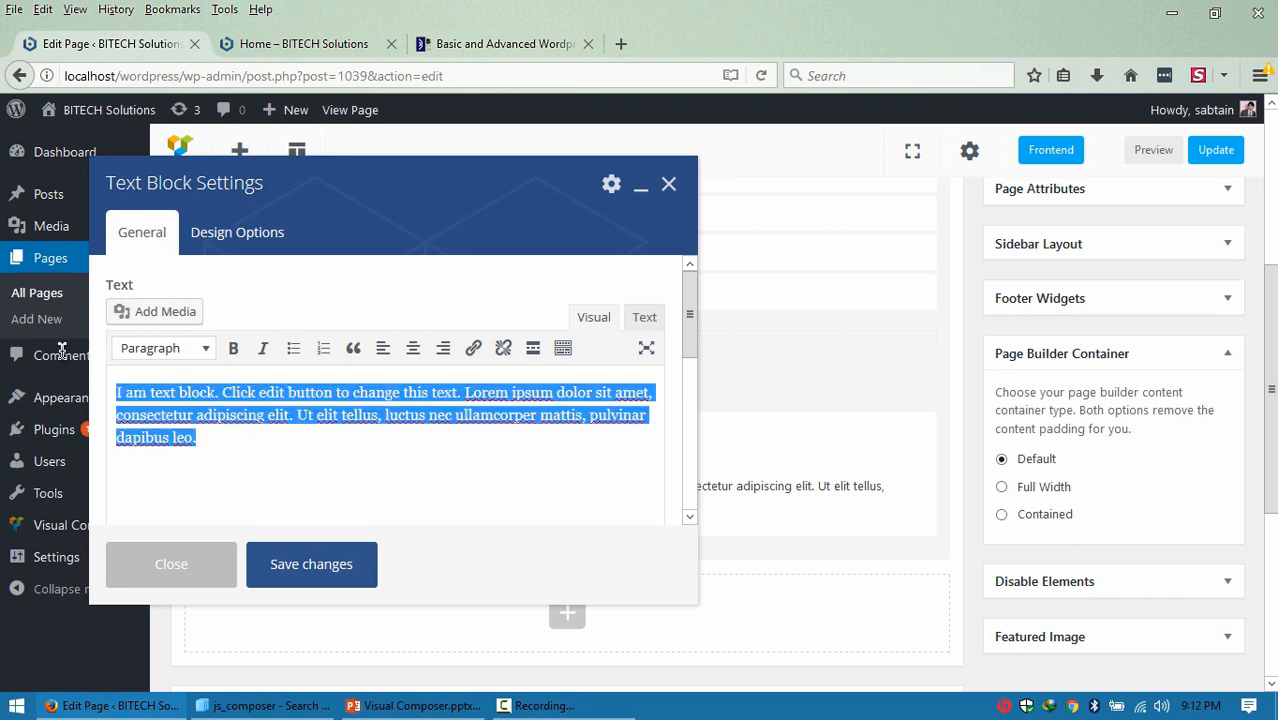
key("ctrl+v")
left_click_drag(655, 495, 651, 360)
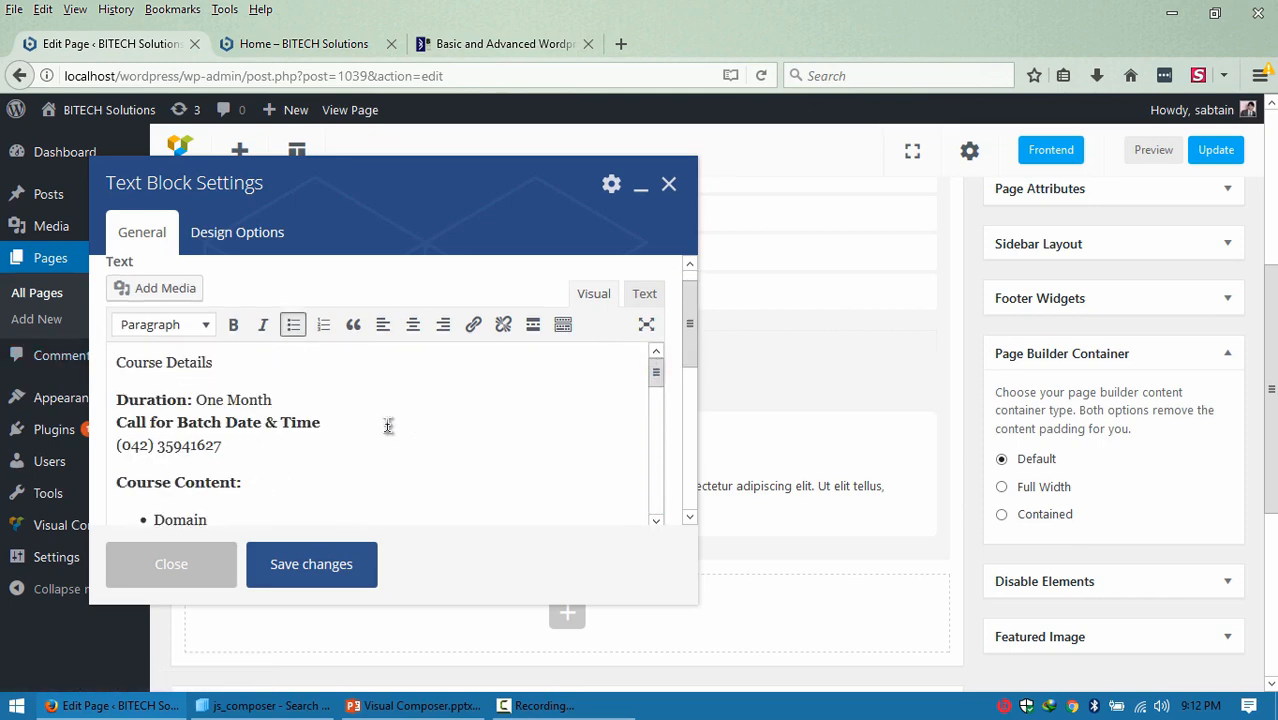
left_click(350, 560)
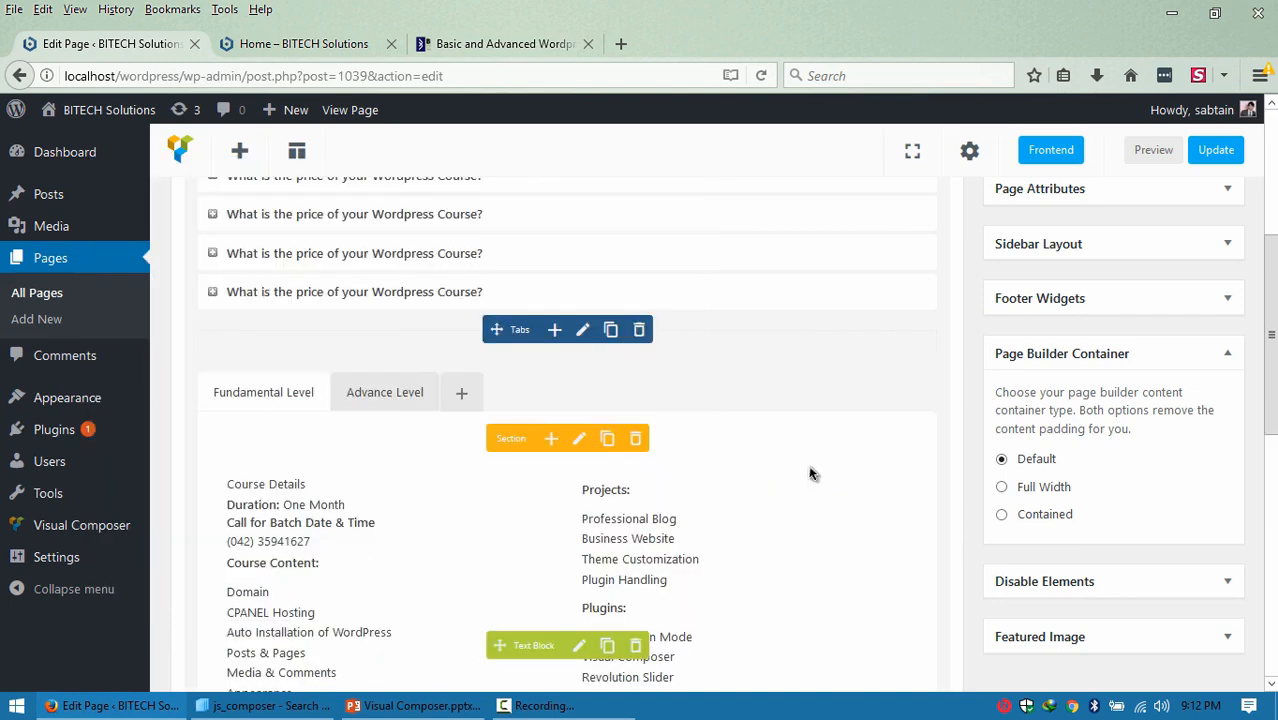
Show the Advance Level section in the editor, switch to the training page, and select its whole Advance Level course content.
scroll(681, 228, "down", 4)
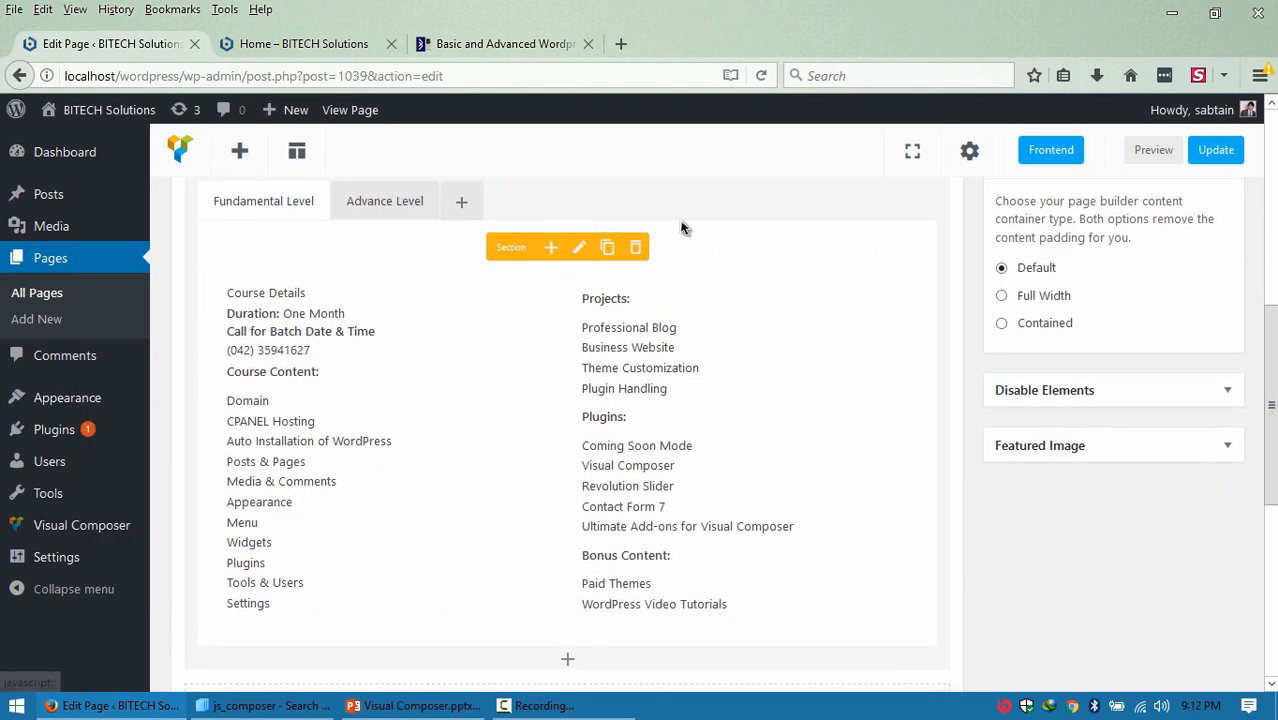
left_click(380, 196)
left_click(490, 47)
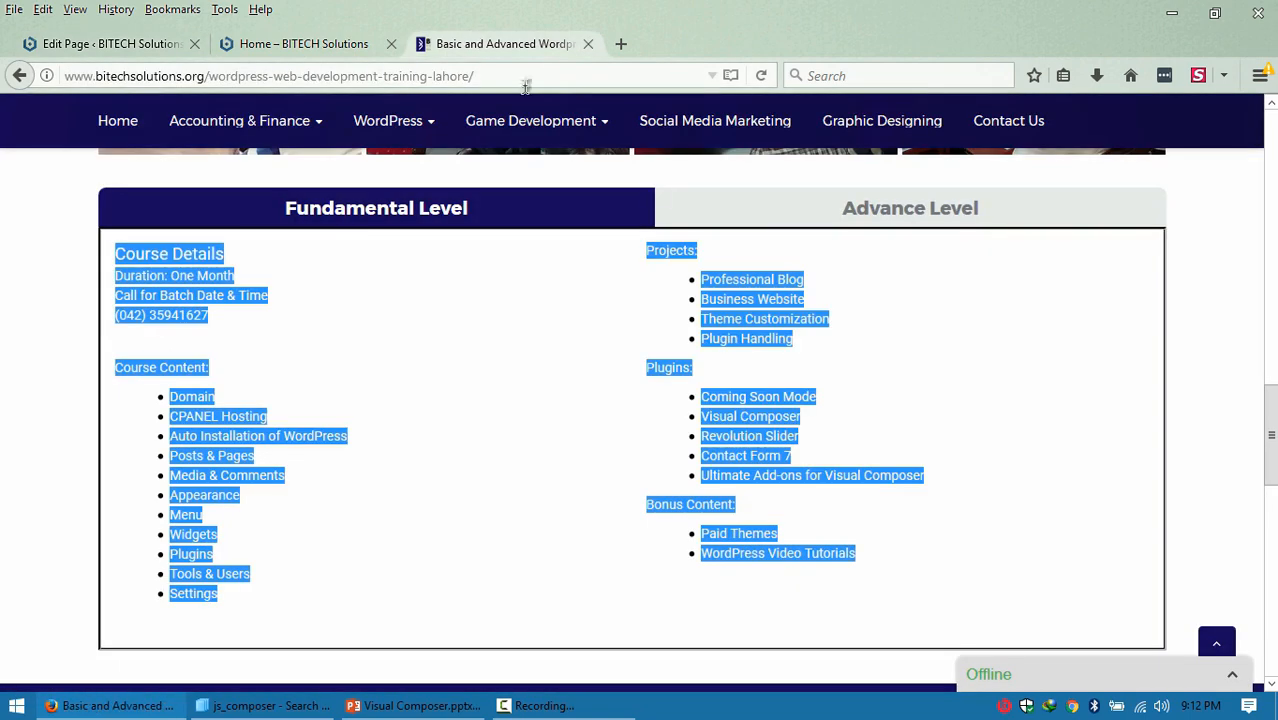
left_click(860, 208)
left_click_drag(701, 631, 110, 268)
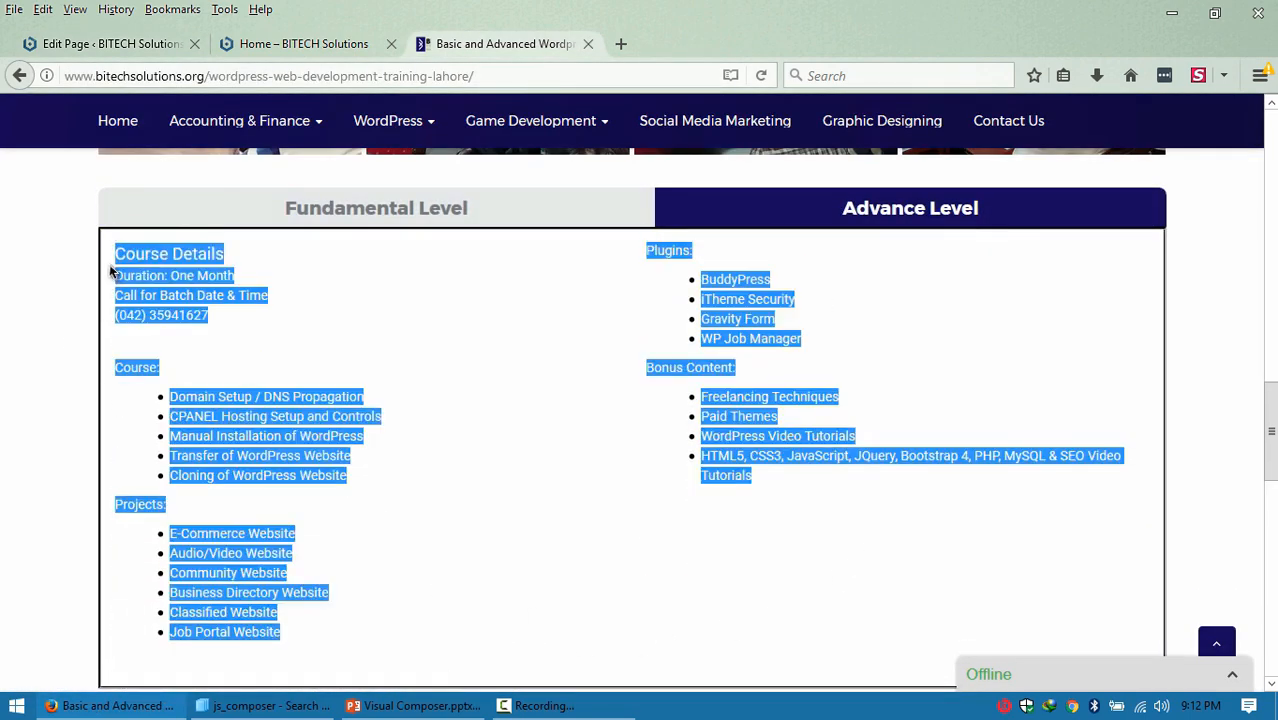
Add a Text Block to the Home page's Advance Level section, replace its placeholder with the copied Advance Level content, and save the changes.
left_click(90, 44)
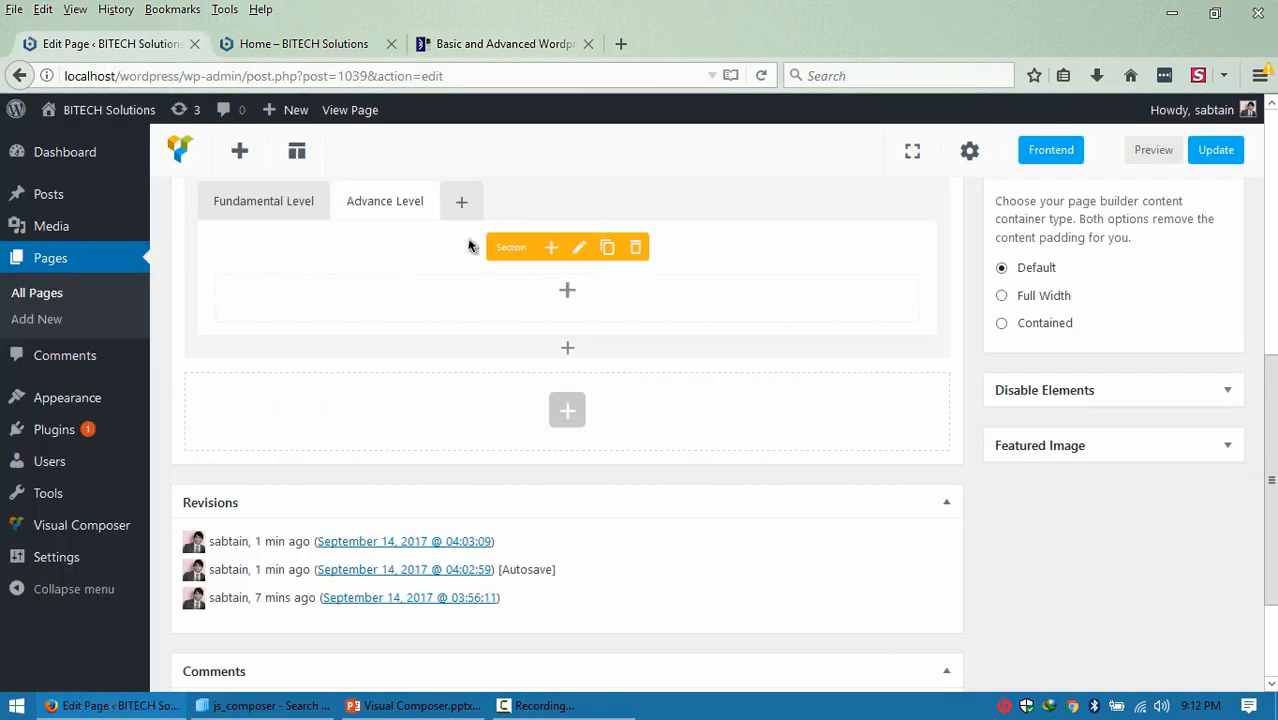
left_click(570, 293)
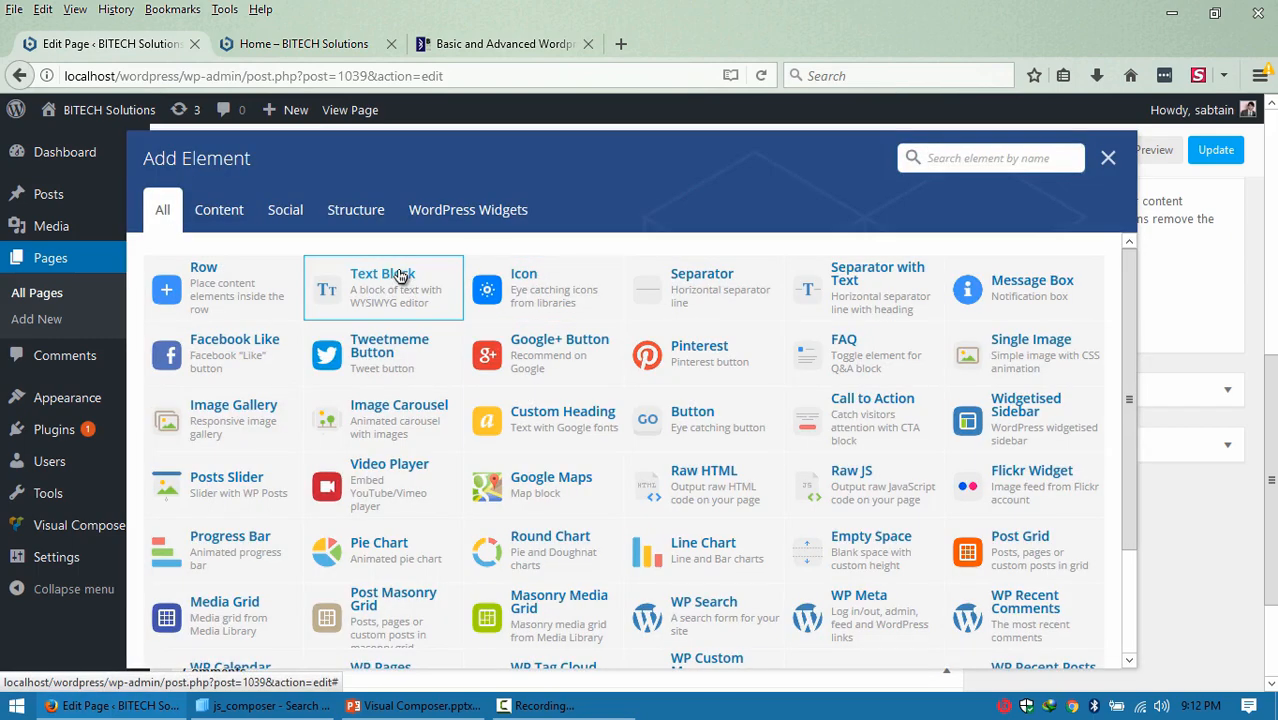
left_click(452, 312)
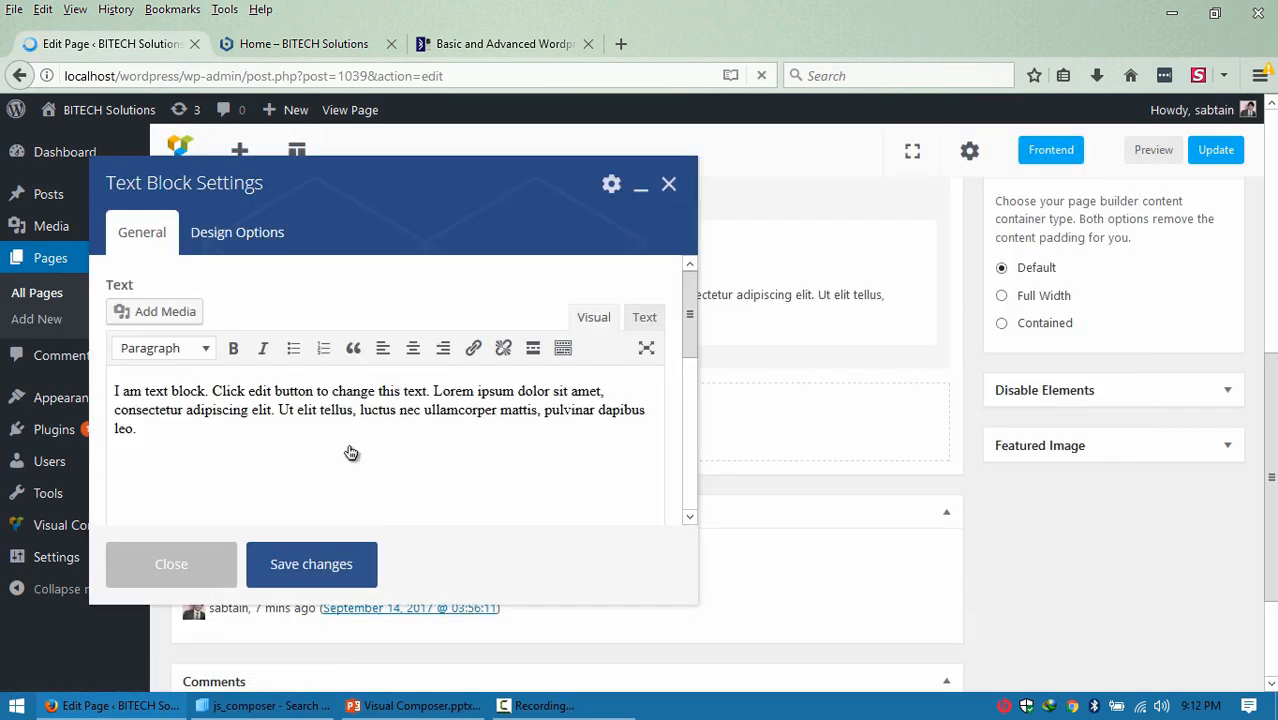
key("ctrl+a")
key("ctrl+v")
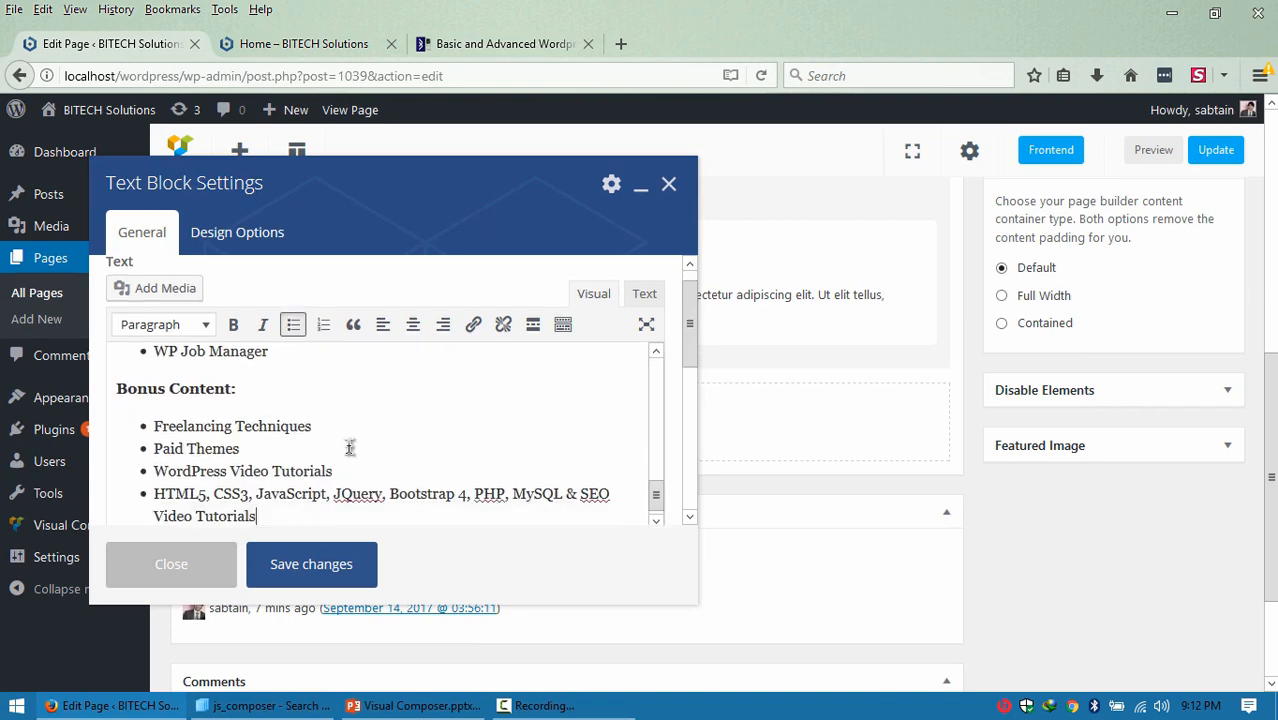
left_click(311, 564)
left_click(300, 203)
left_click(362, 200)
left_click(362, 200)
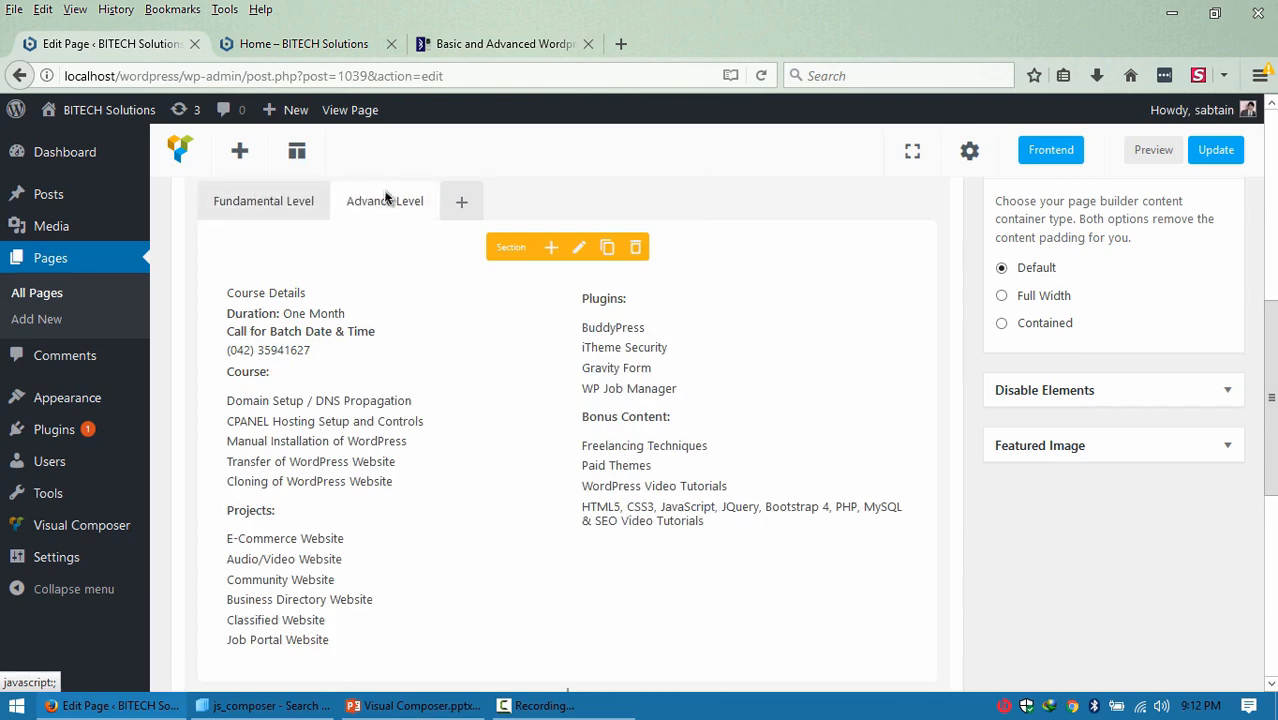
Preview the Home page and examine the course content under the Fundamental Level and Advance Level tabs.
scroll(1247, 342, "up", 2)
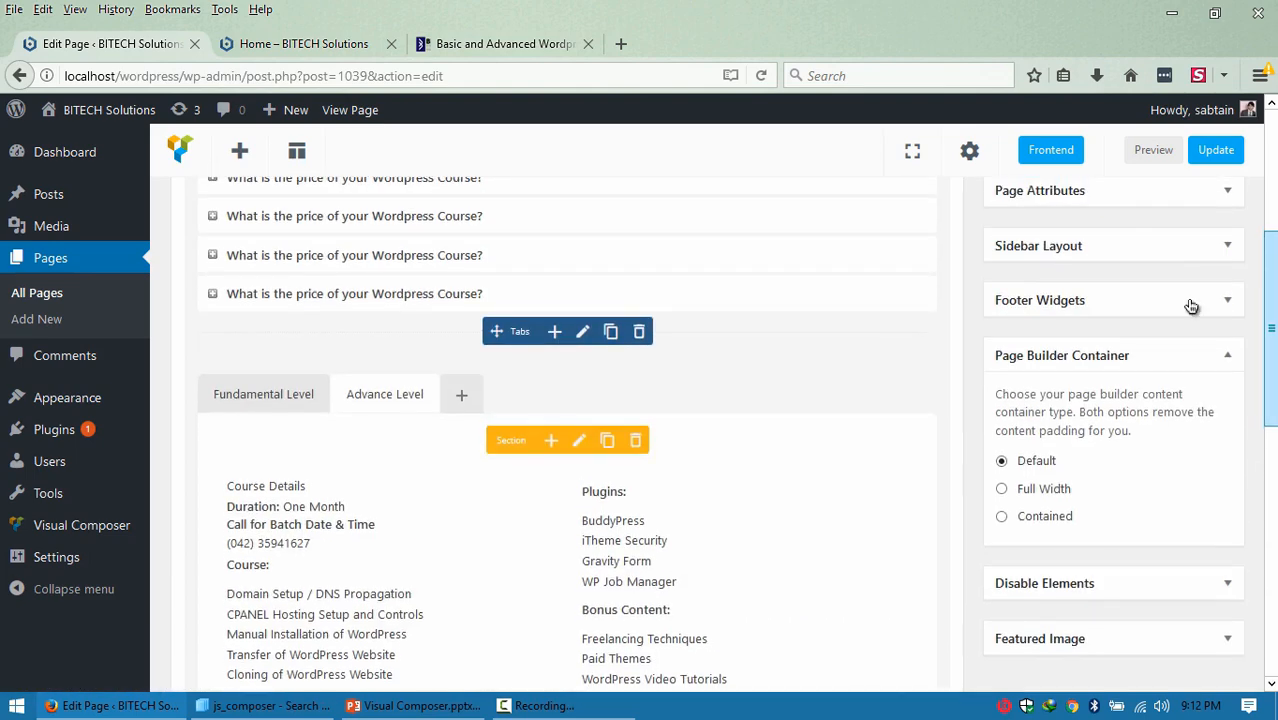
left_click(1153, 158)
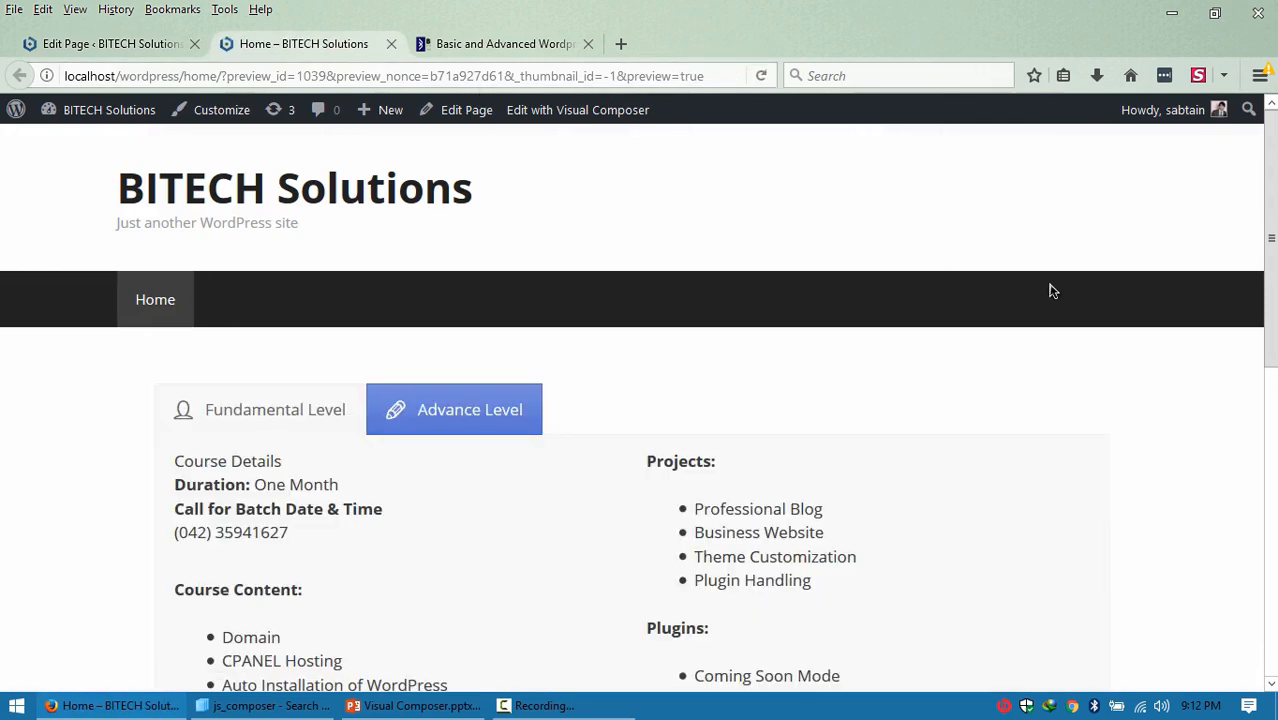
scroll(990, 291, "down", 2)
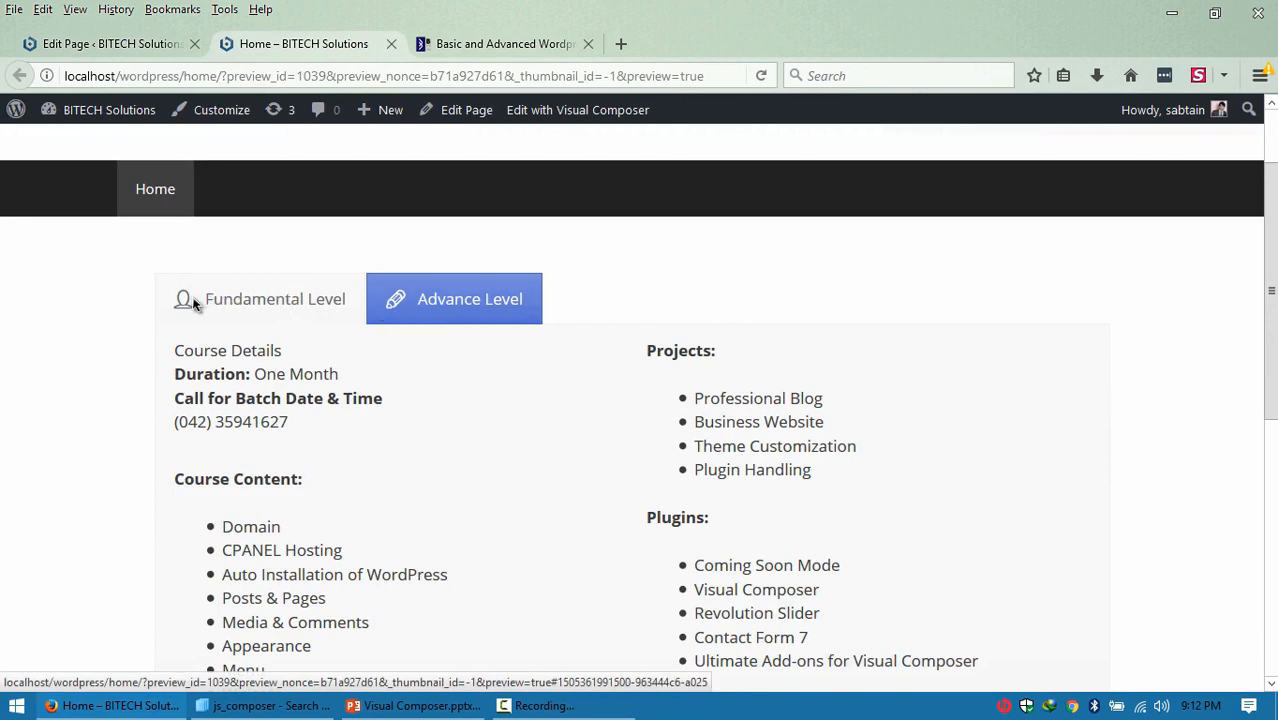
left_click(491, 319)
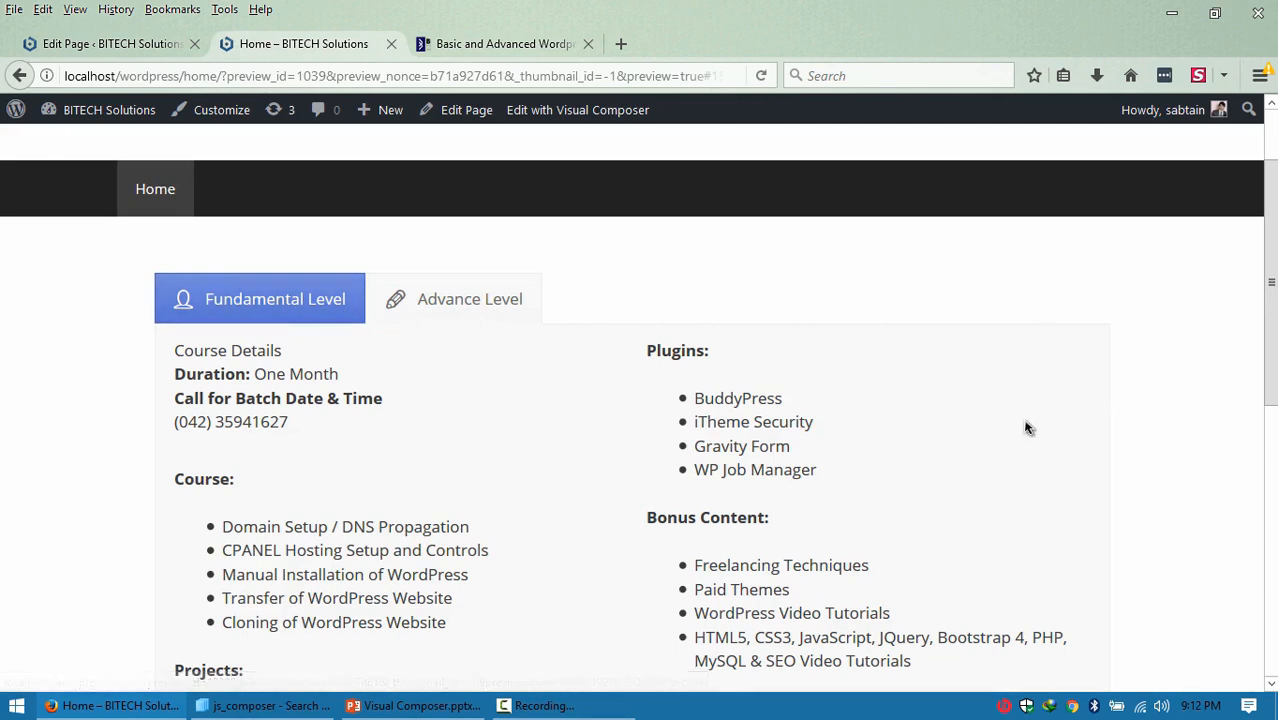
scroll(1022, 429, "down", 3)
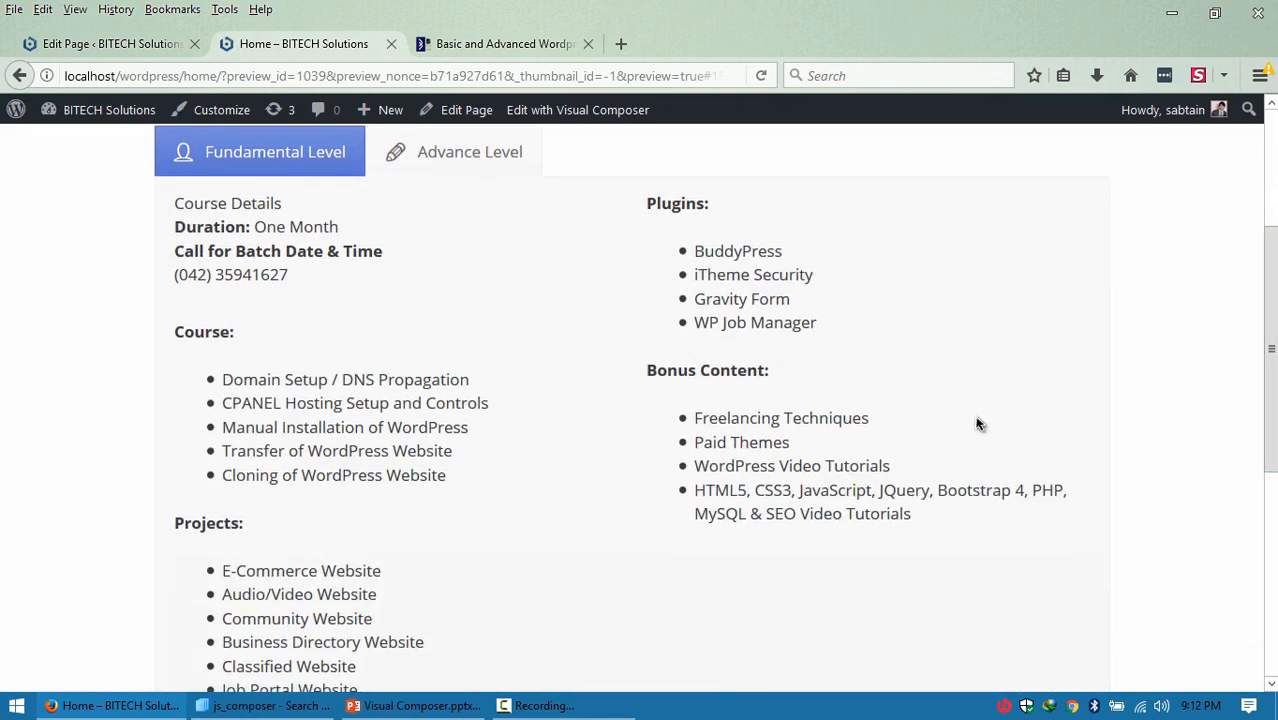
scroll(1084, 499, "down", 6)
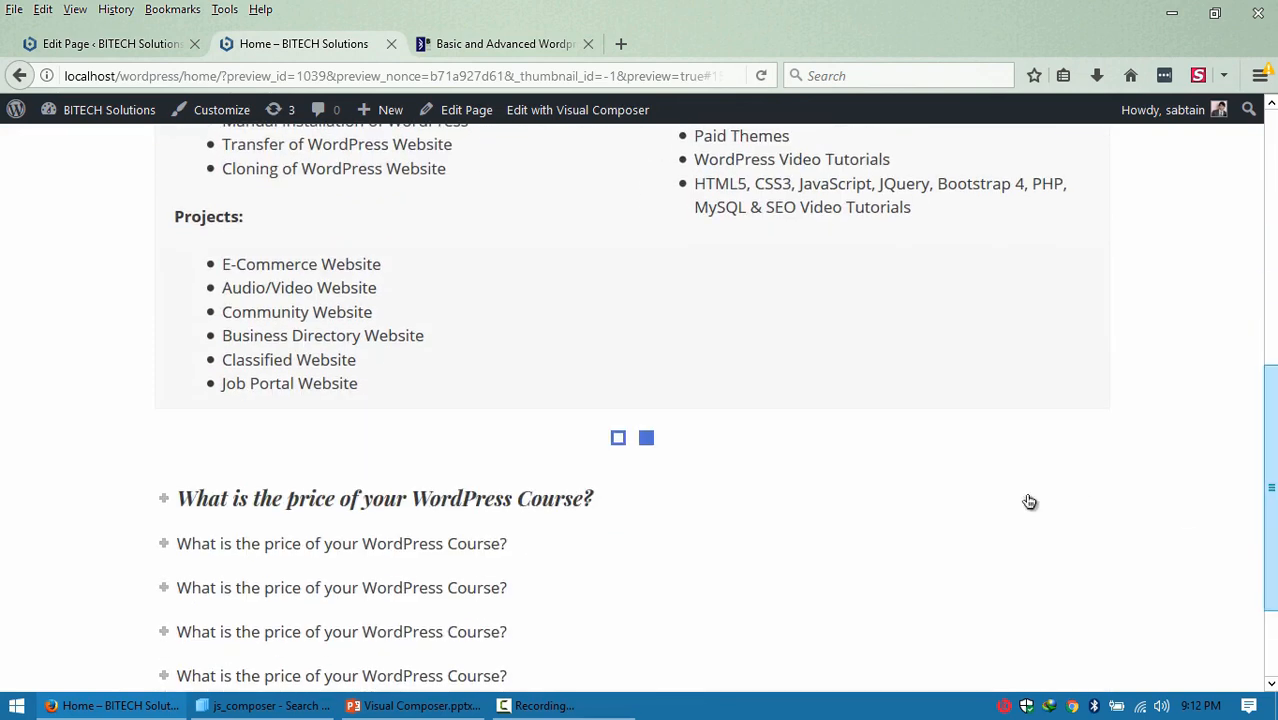
scroll(853, 448, "up", 11)
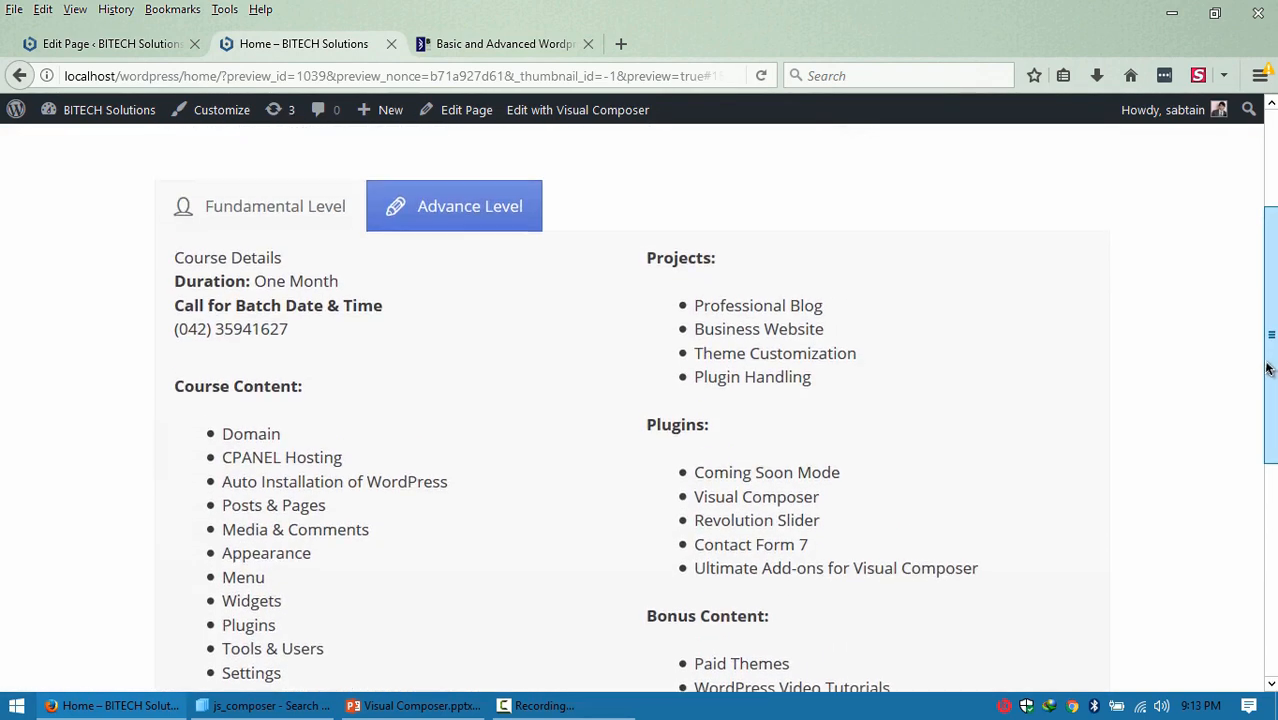
left_click(285, 257)
left_click(446, 257)
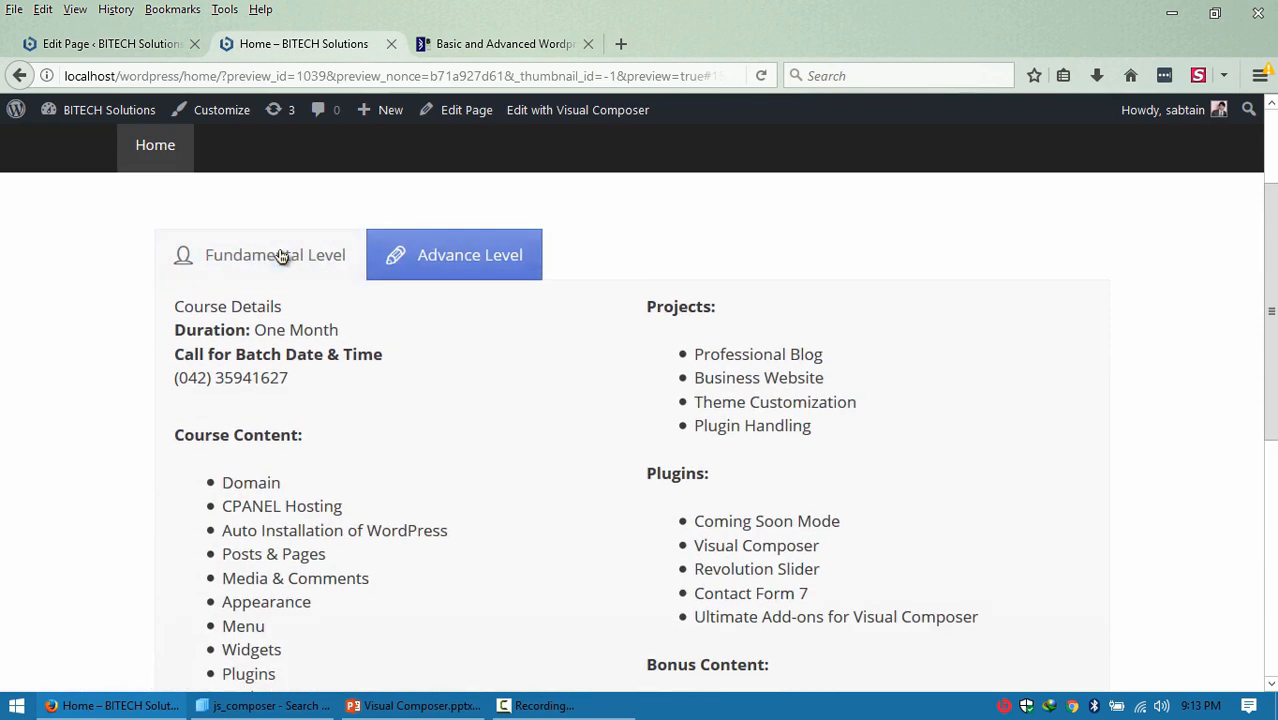
left_click(320, 250)
Return to the Home page editor, change the Tabs element's display style to a flat, solid-filled look, and save the changes.
left_click(86, 47)
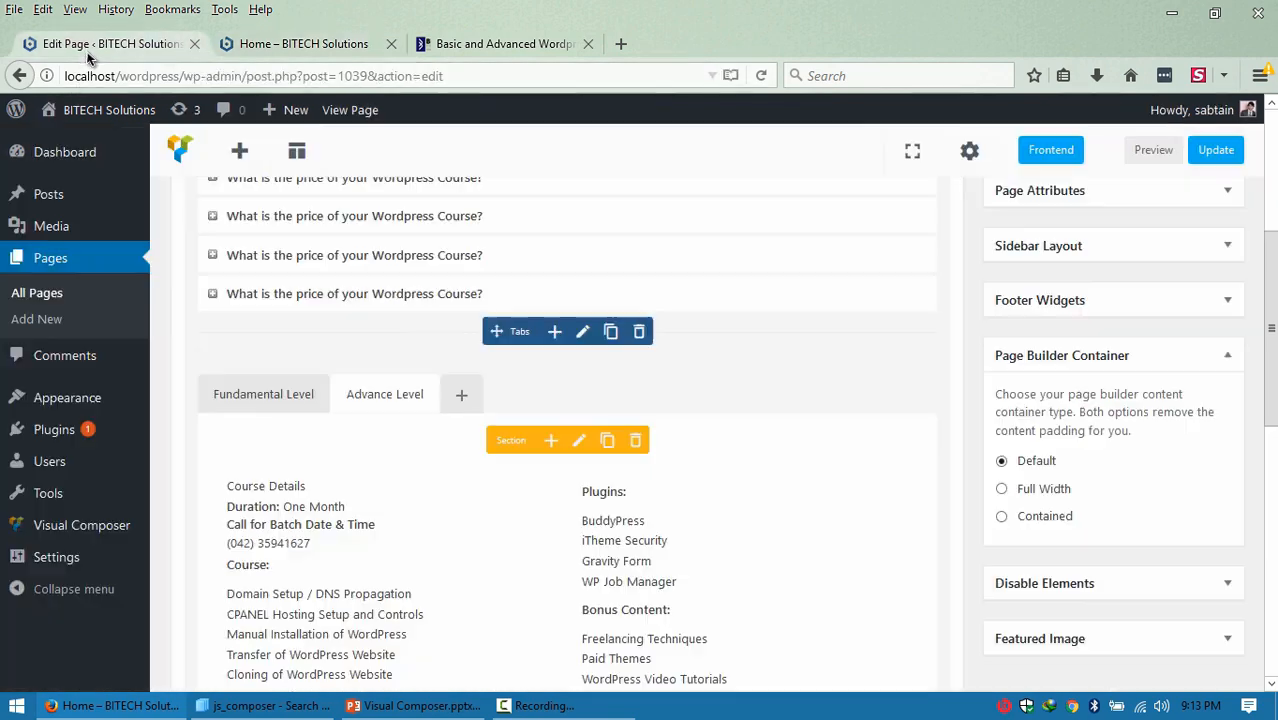
scroll(1144, 362, "down", 3)
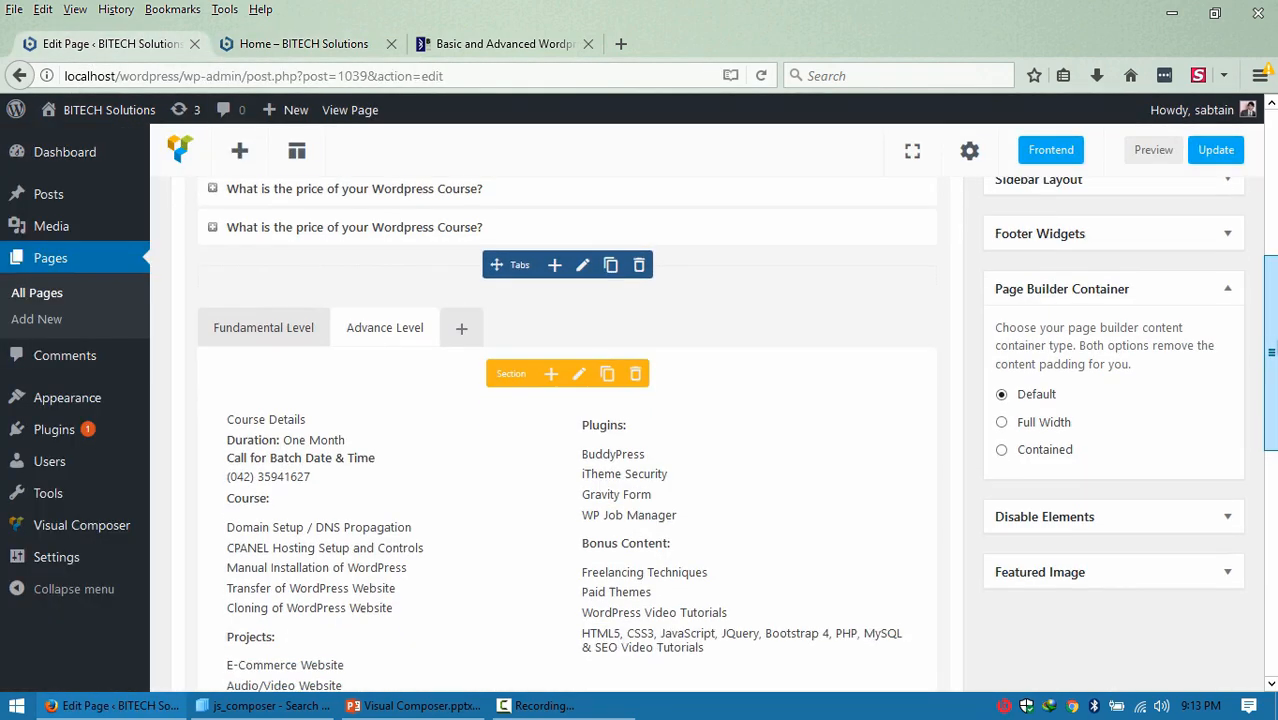
left_click(285, 248)
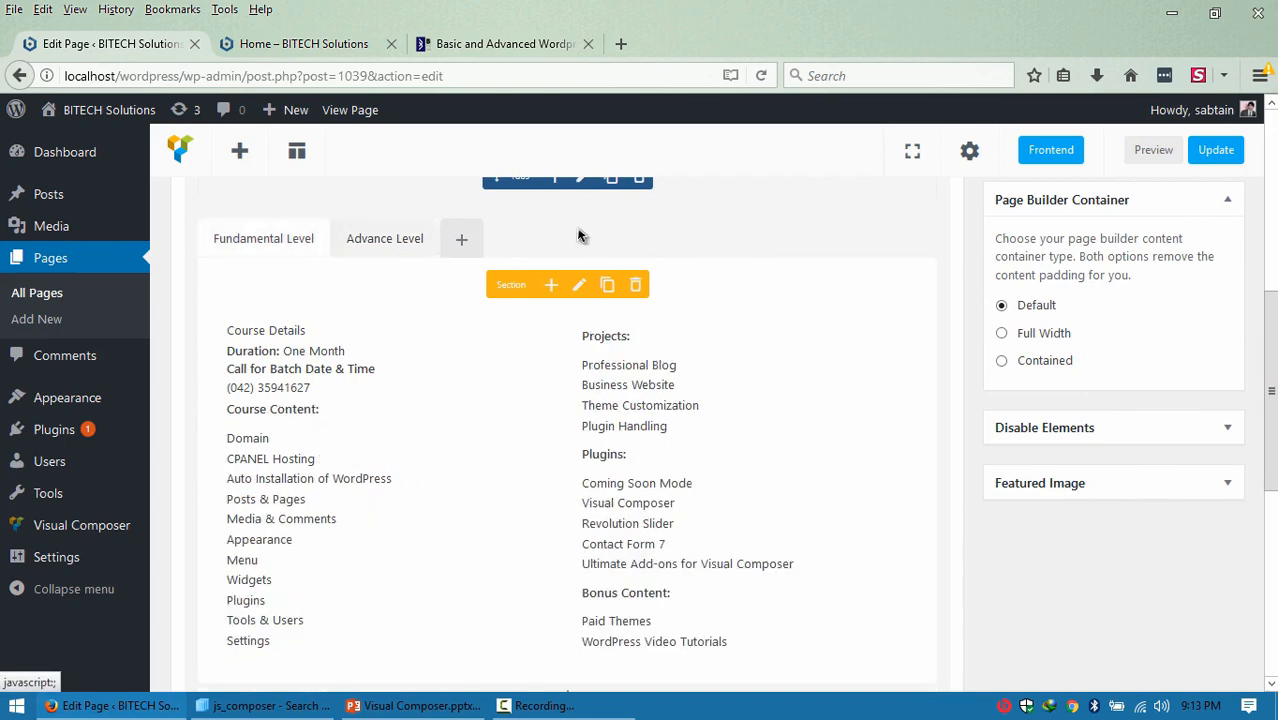
scroll(585, 265, "up", 1)
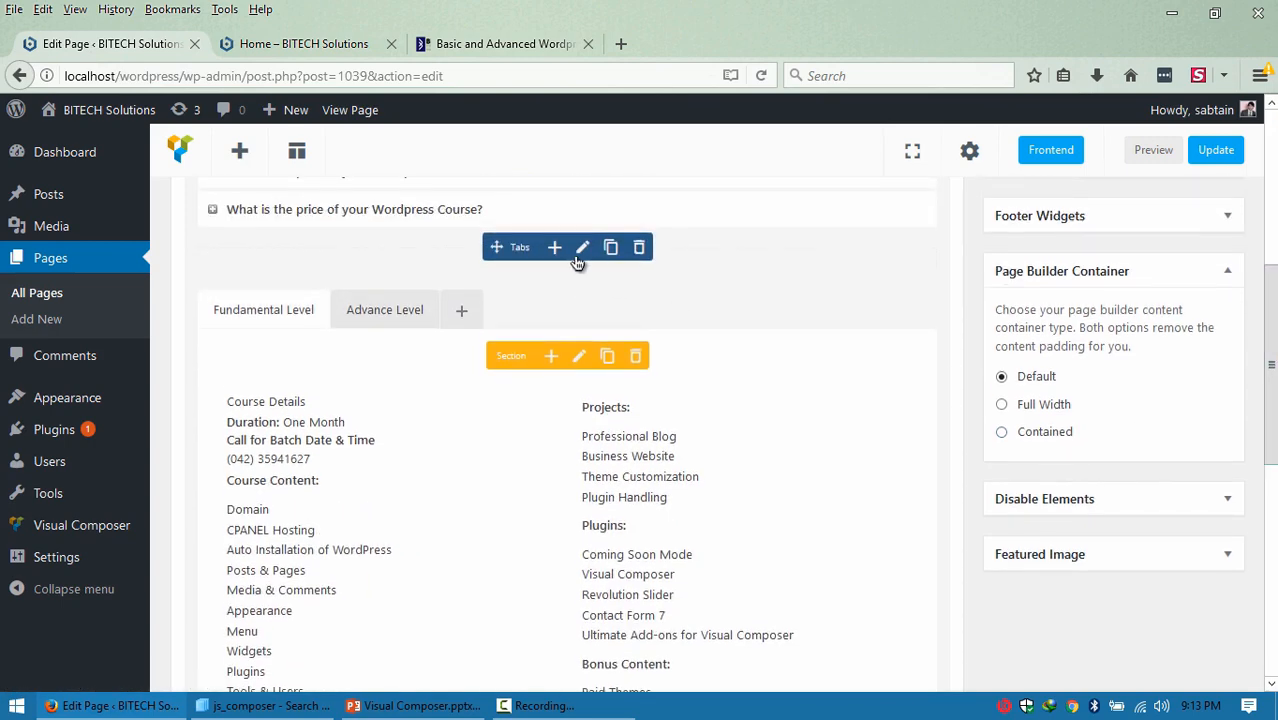
left_click(579, 249)
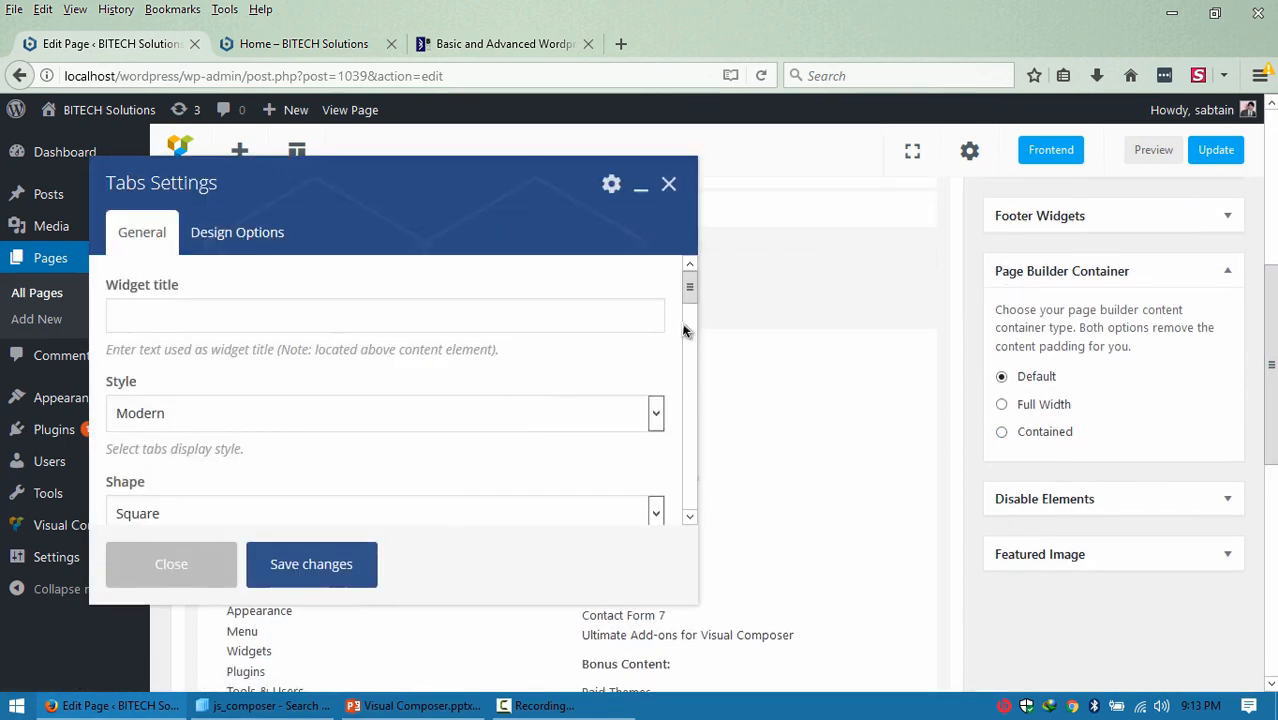
left_click(549, 419)
left_click(531, 488)
left_click(372, 575)
Preview the Home page and check the flat style on the Advance Level and Fundamental Level tabs.
left_click(1160, 149)
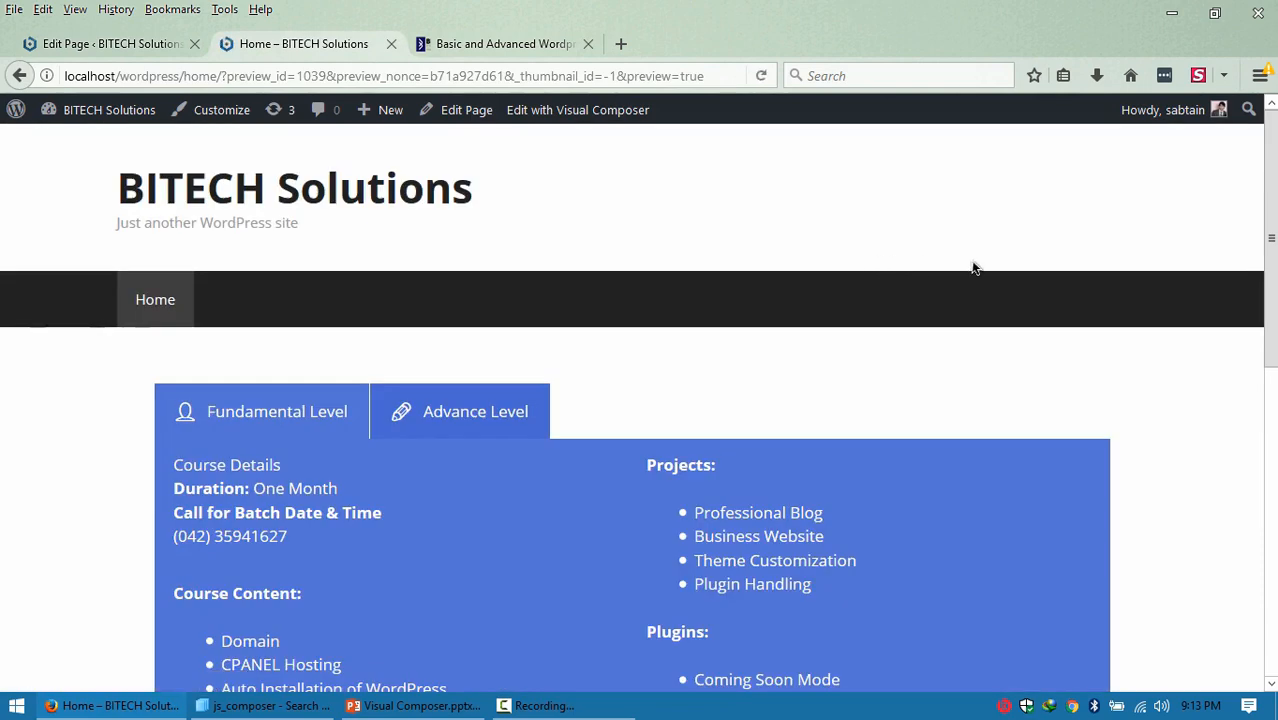
left_click_drag(1270, 254, 1270, 378)
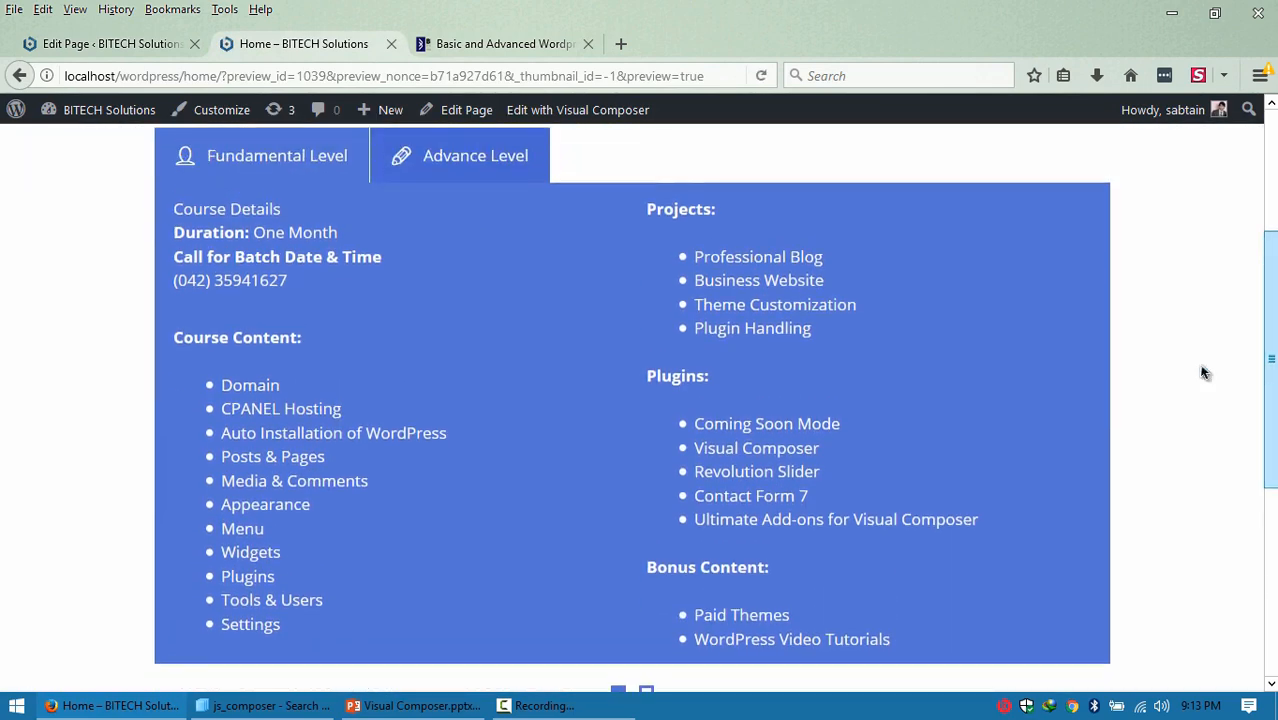
left_click(505, 157)
left_click(325, 160)
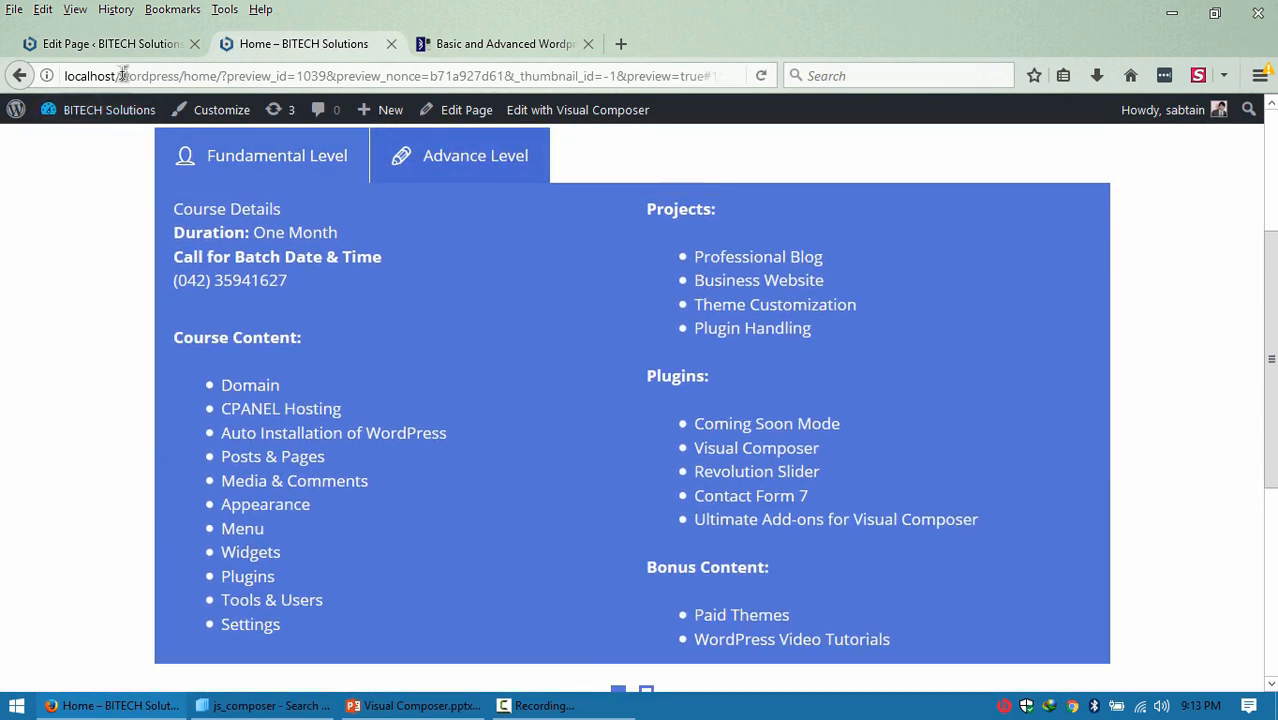
Return to the page editor, change the Tabs element's display style to an outlined look, and save the changes.
left_click(124, 50)
left_click(582, 247)
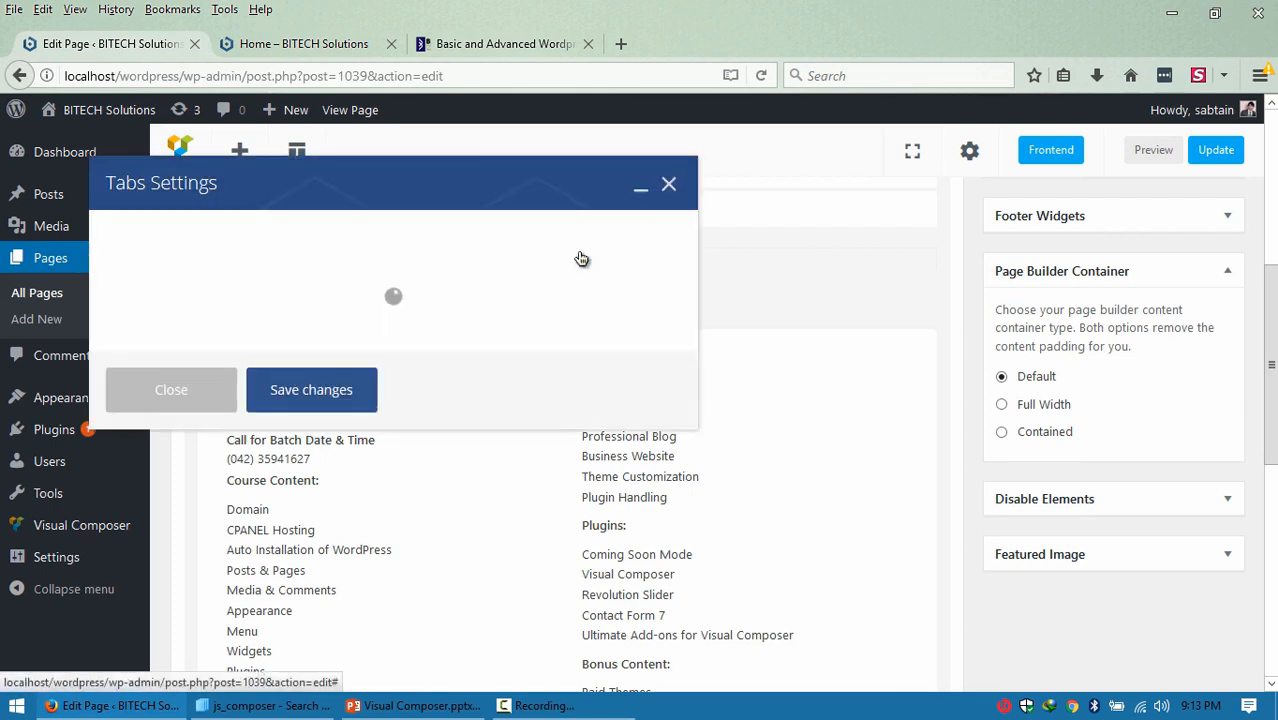
left_click(271, 423)
left_click(254, 490)
left_click(250, 433)
left_click(265, 525)
left_click(265, 525)
left_click(254, 427)
left_click(254, 427)
left_click(271, 511)
left_click(330, 570)
Preview the outlined style on the Advance Level and Fundamental Level tabs, and return to the Home page editor.
left_click(1151, 158)
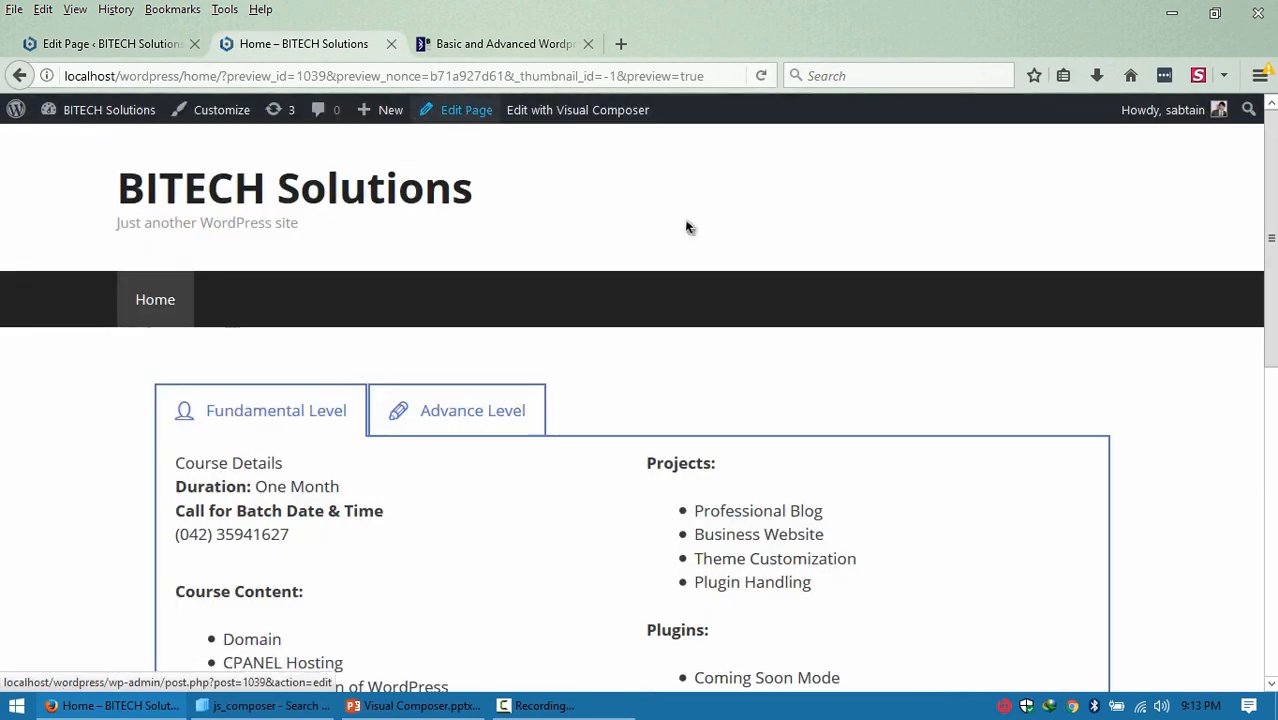
left_click_drag(1271, 300, 1271, 453)
scroll(953, 289, "up", 1)
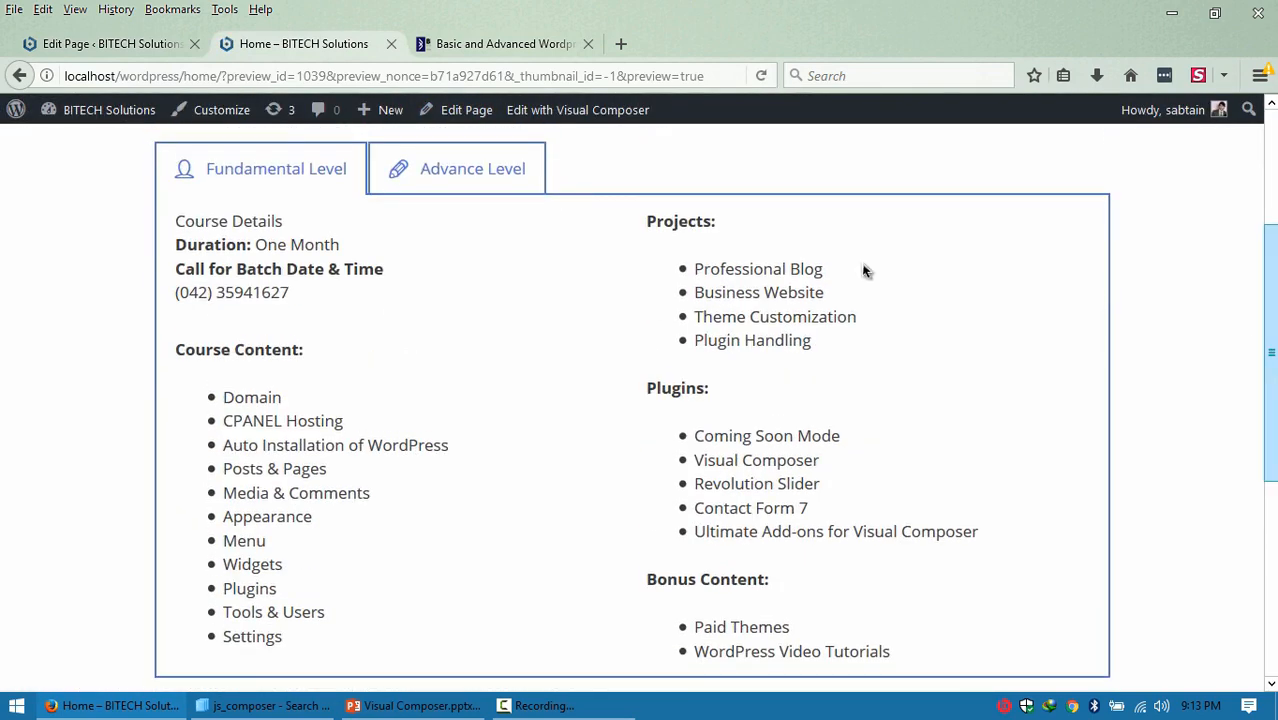
left_click(496, 181)
left_click(255, 184)
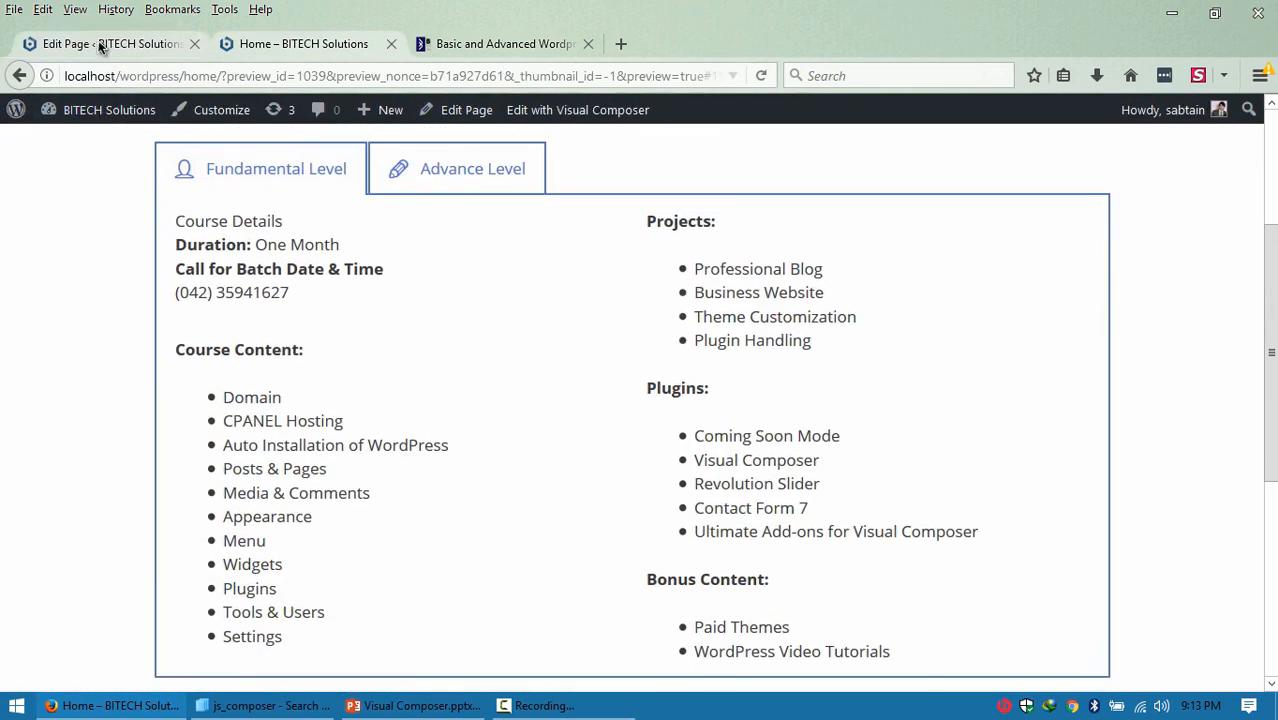
left_click(98, 42)
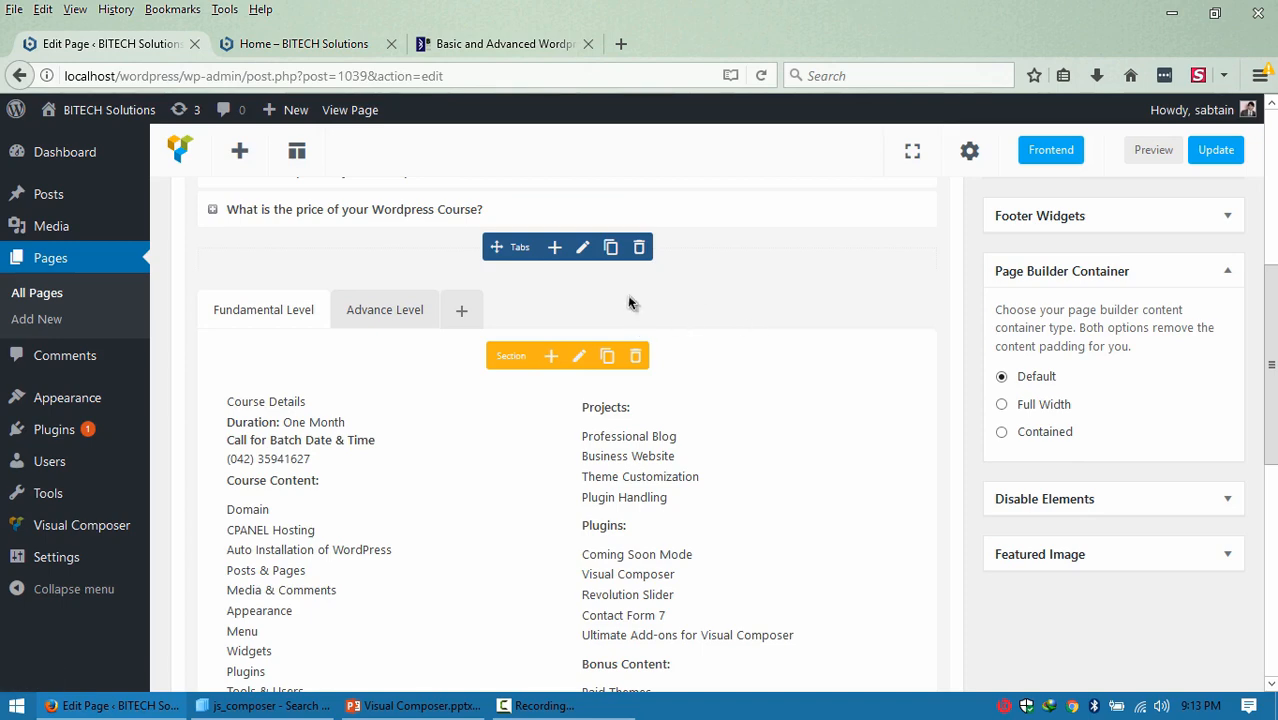
scroll(576, 471, "down", 4)
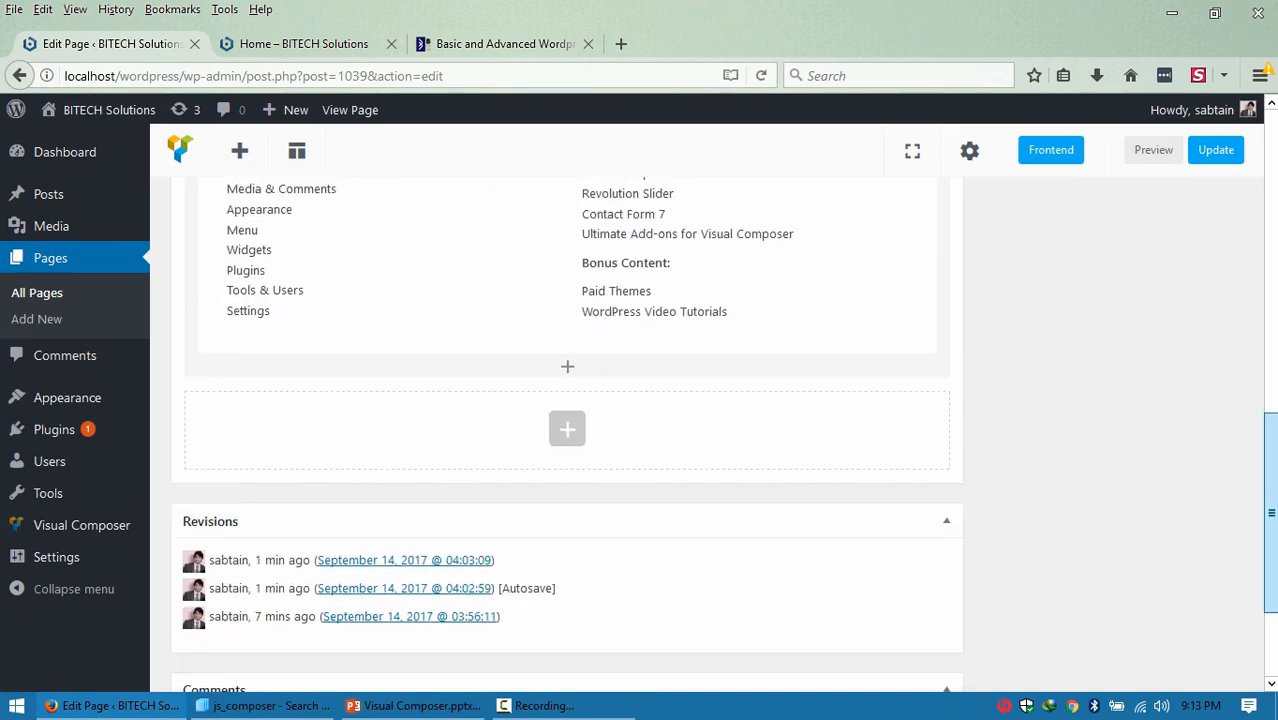
Add a Tour element in a new row at the end of the page and open its settings.
left_click(584, 430)
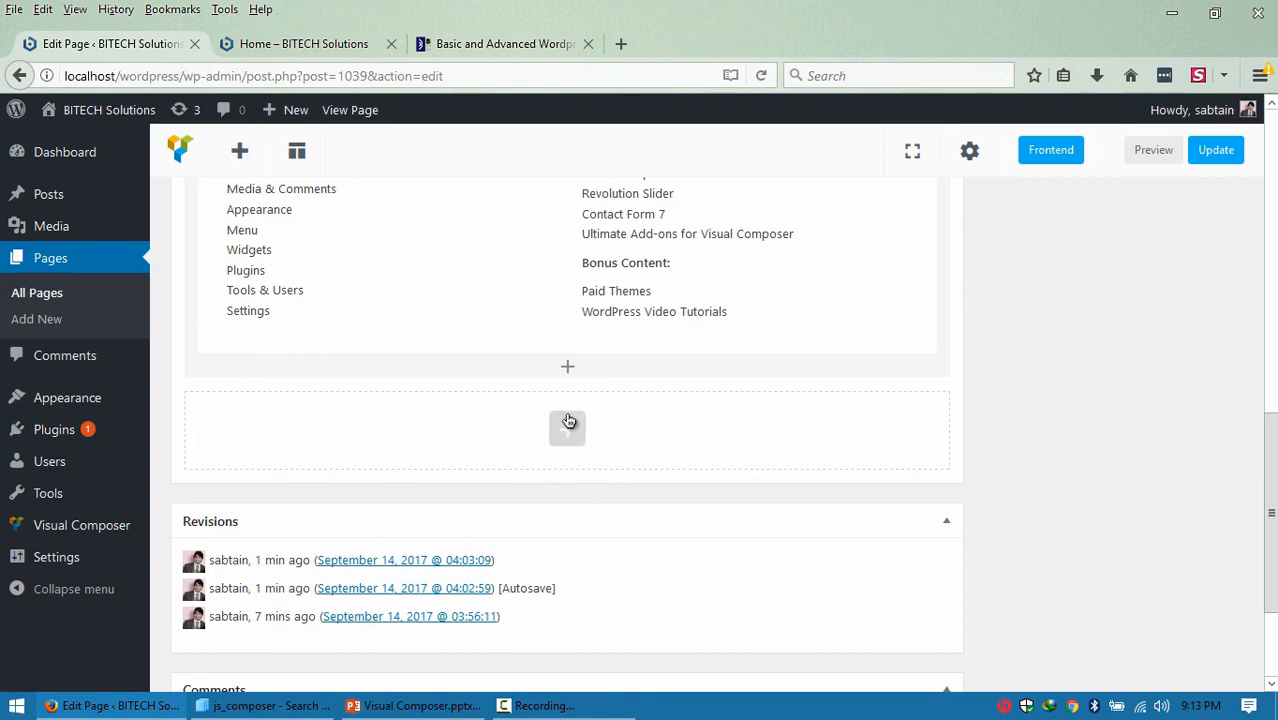
left_click(858, 421)
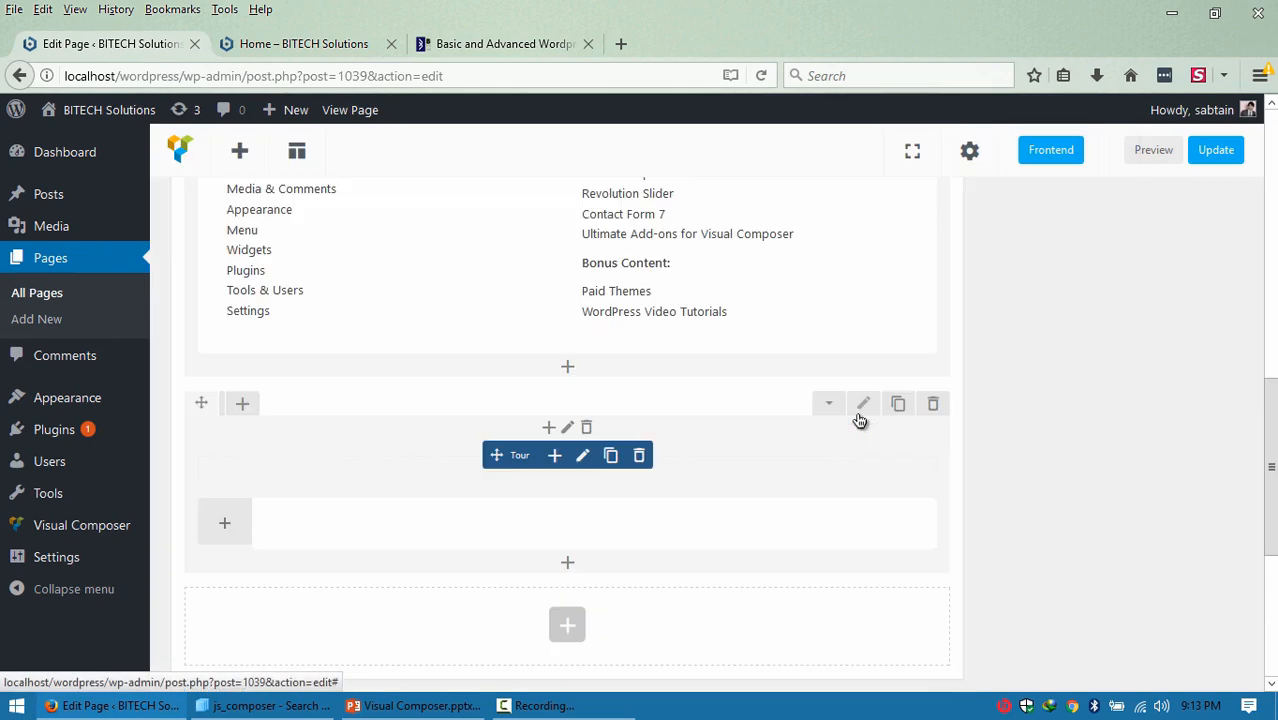
left_click(581, 456)
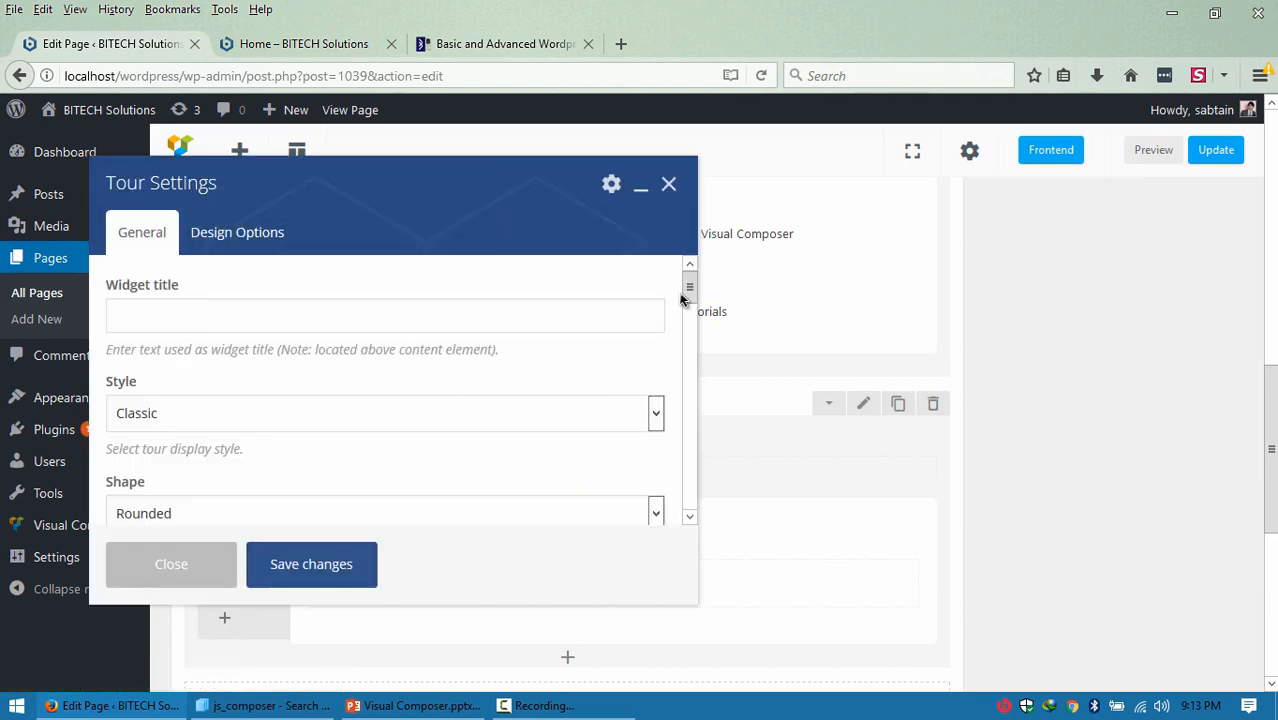
Review the Tour's gap, position, navigation width and autoplay options, compare them with the Tabs preview, and save the settings unchanged.
left_click_drag(688, 297, 689, 386)
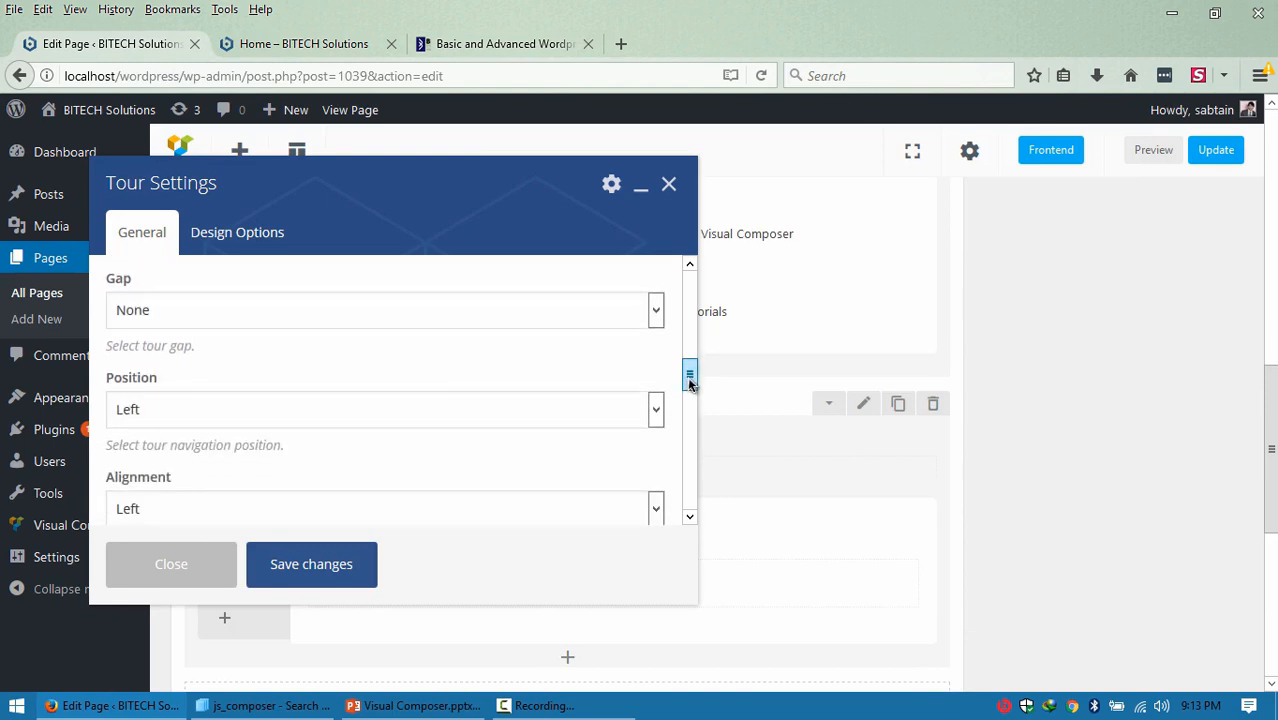
left_click(150, 328)
left_click(151, 332)
left_click_drag(689, 376, 690, 352)
left_click(330, 44)
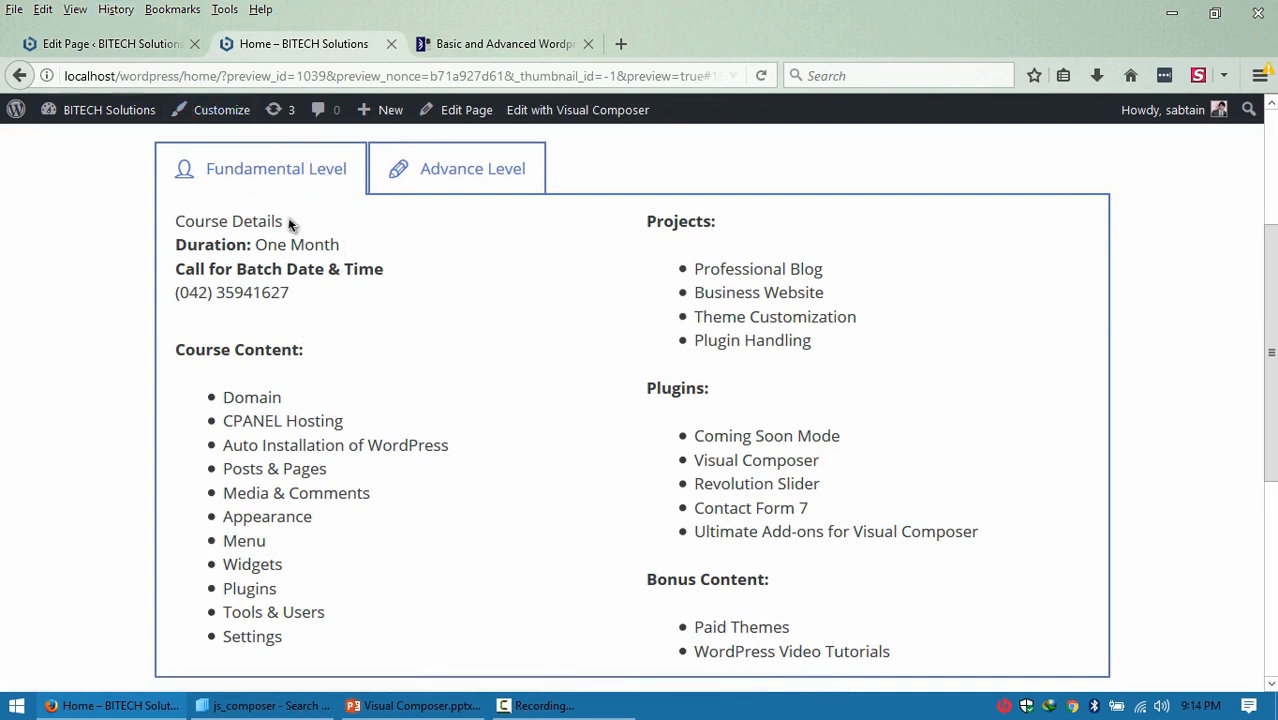
left_click(143, 46)
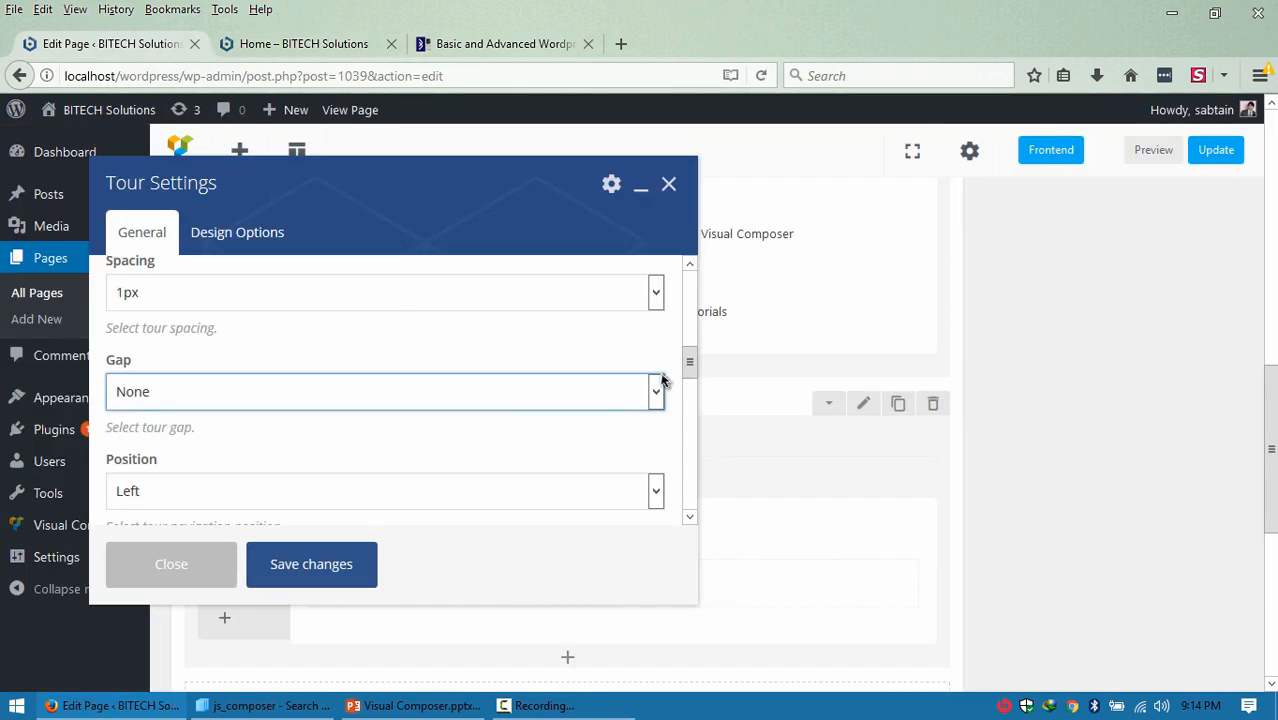
left_click_drag(689, 373, 686, 430)
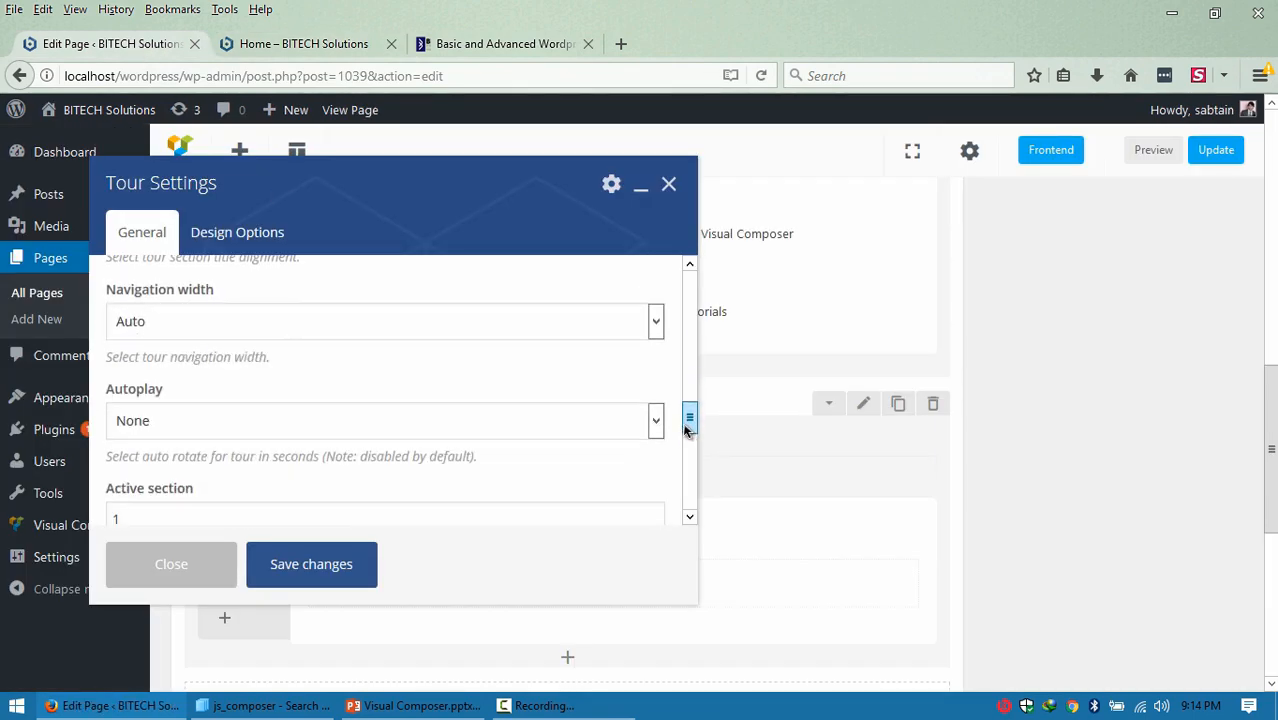
left_click(338, 568)
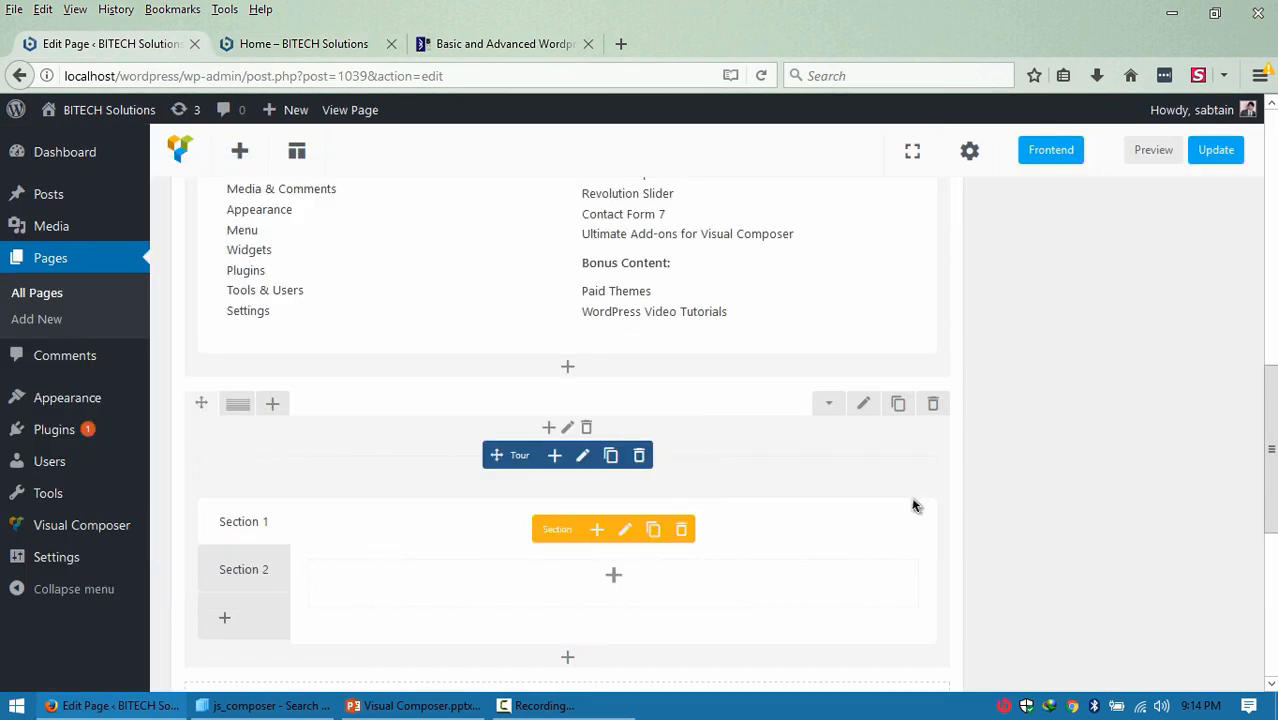
Duplicate the course details text block from the Tabs element and move the copy into the Tour's Section 1.
scroll(610, 364, "up", 3)
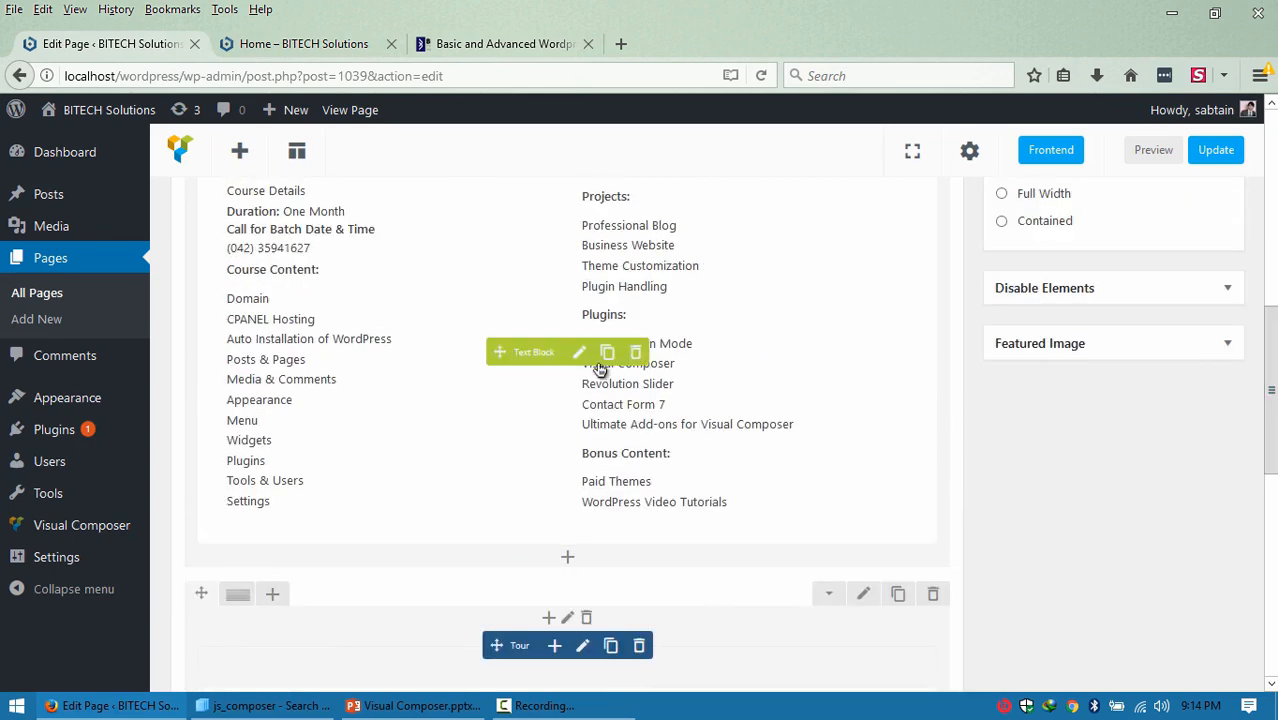
left_click(606, 358)
left_click(1267, 423)
mouse_move(1270, 473)
left_mouse_down()
mouse_move(1271, 275)
mouse_move(1271, 470)
left_mouse_up()
left_click_drag(553, 374, 655, 347)
left_click_drag(1272, 509, 1274, 420)
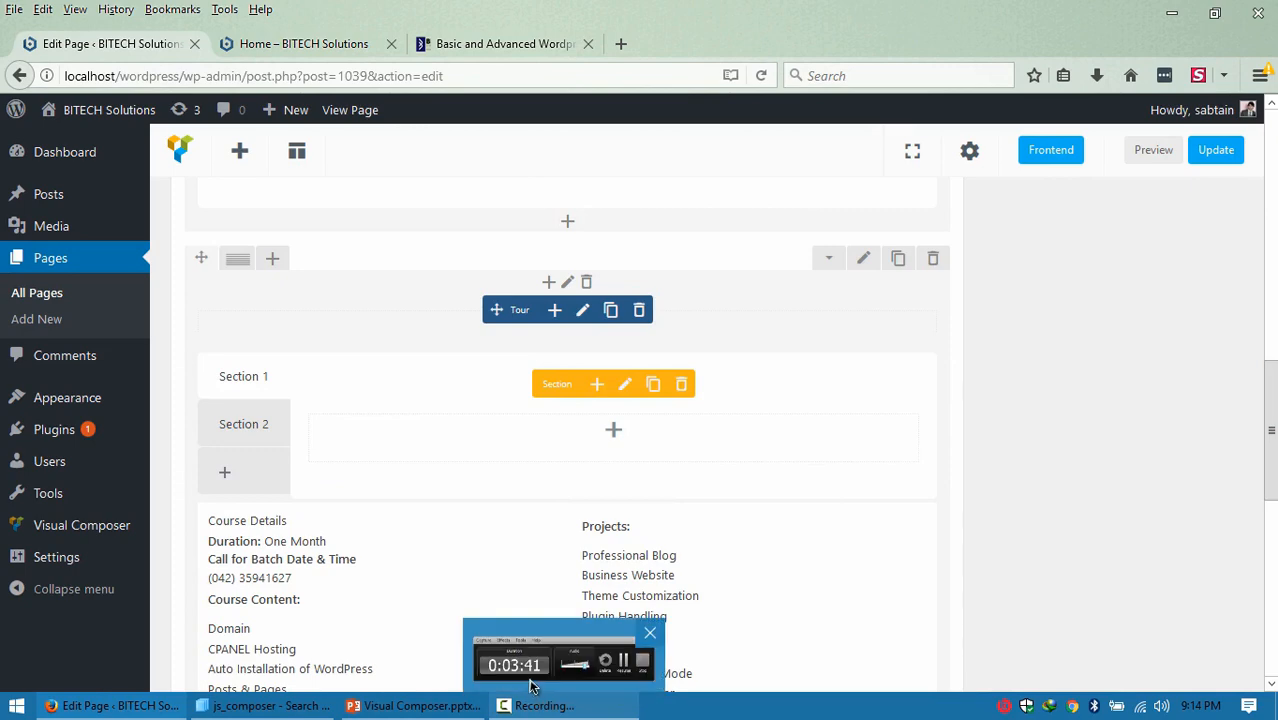
left_click_drag(497, 681, 571, 417)
Add a Text Block with its default placeholder text to the Tour's Section 2 and save it.
left_click(225, 384)
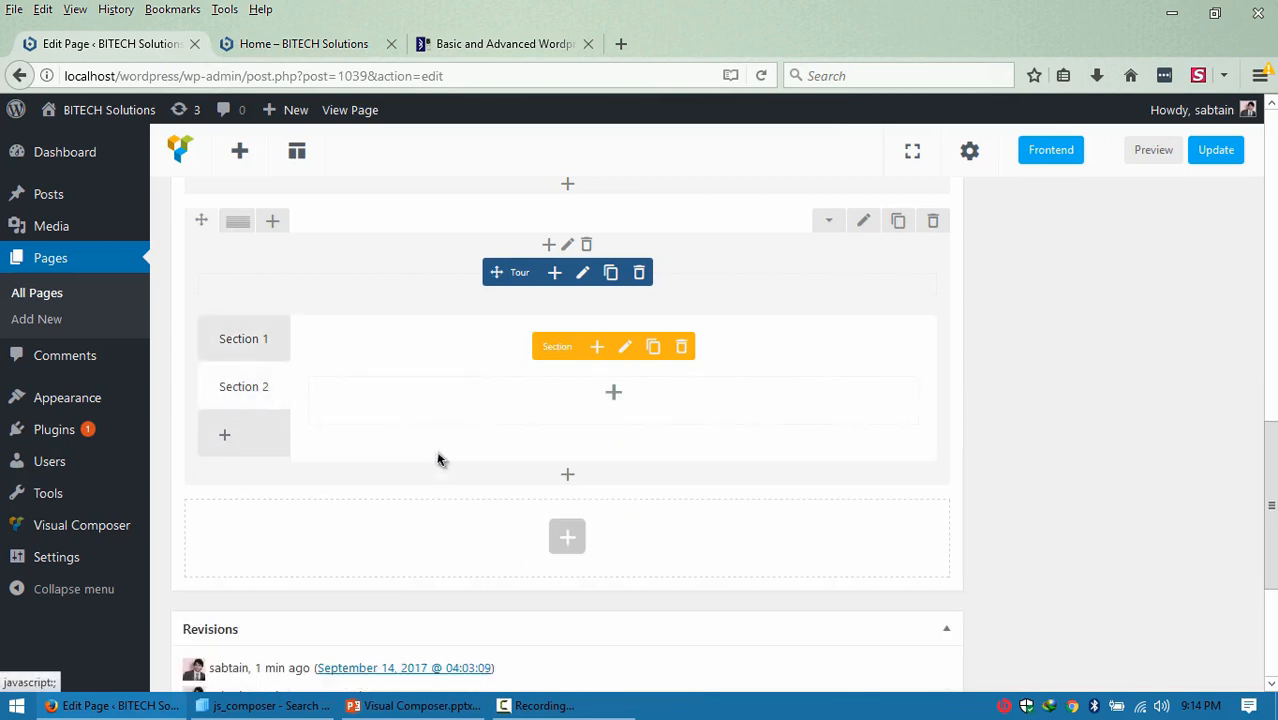
left_click(611, 391)
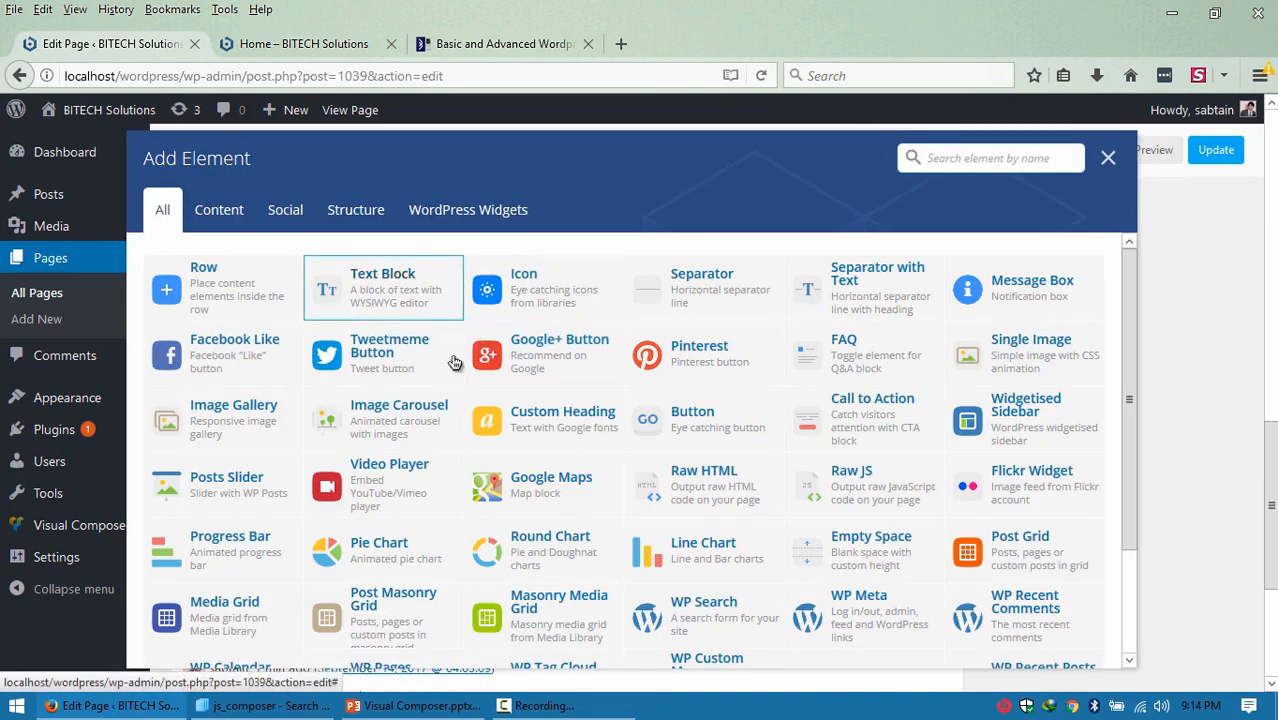
left_click(410, 287)
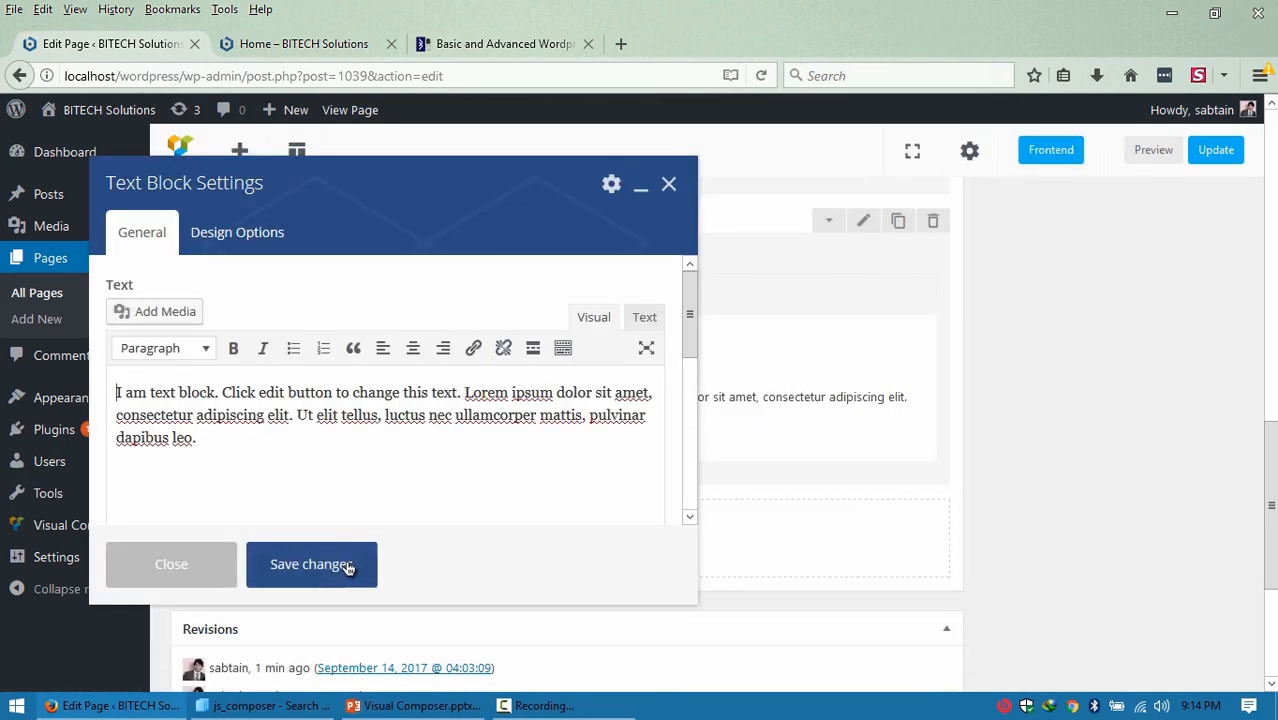
left_click(347, 566)
Preview the Home page, check the Tour by switching between Section 1 and Section 2, and return to the page editor.
left_click(1152, 151)
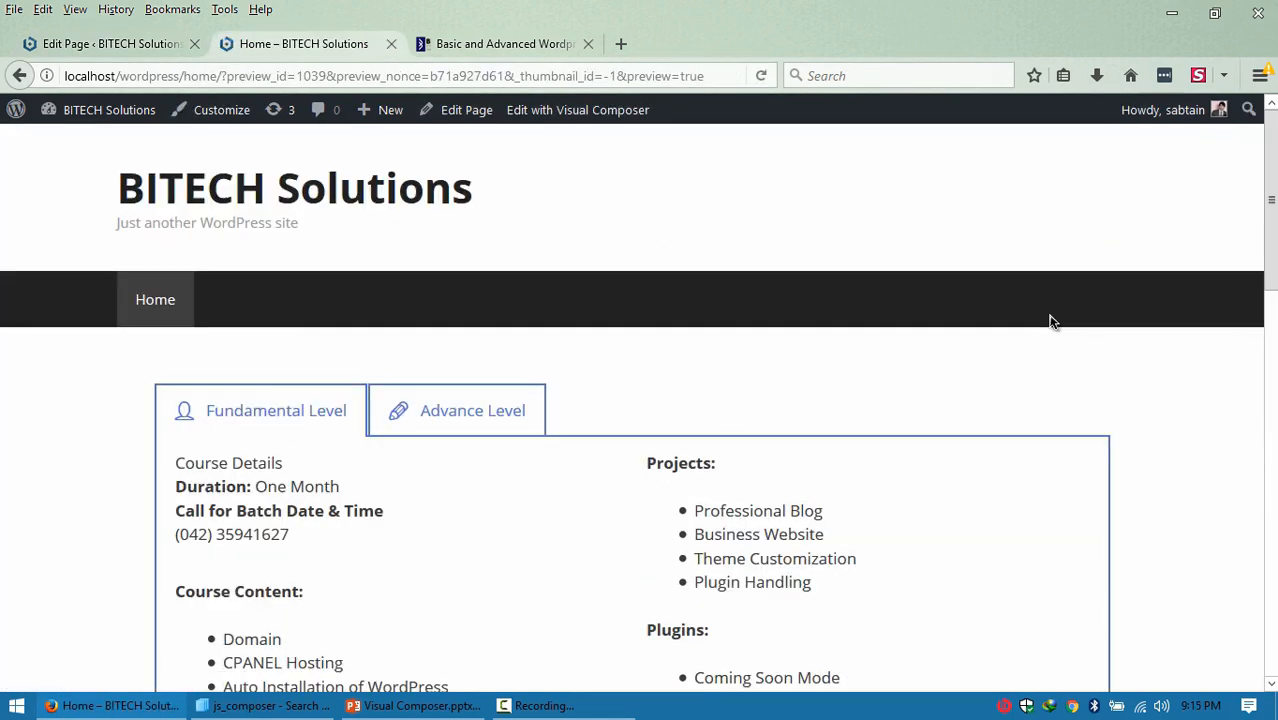
left_click_drag(1271, 297, 1256, 534)
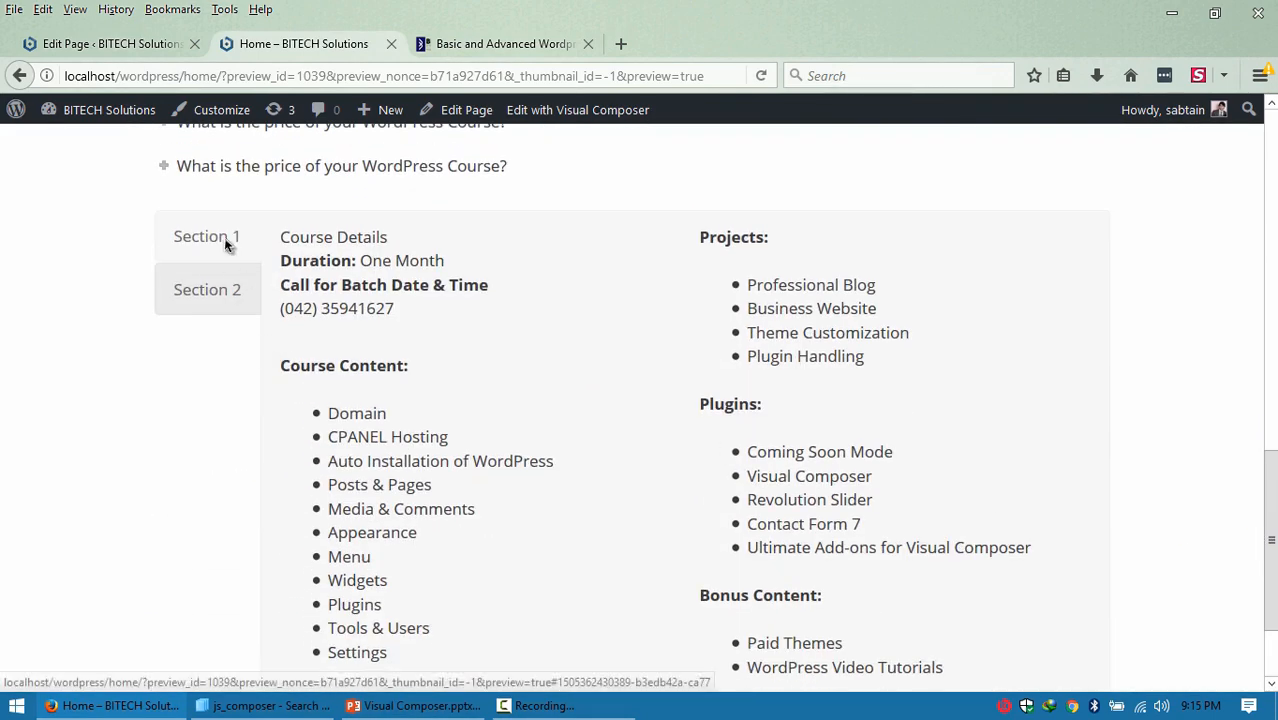
left_click(234, 291)
left_click(232, 482)
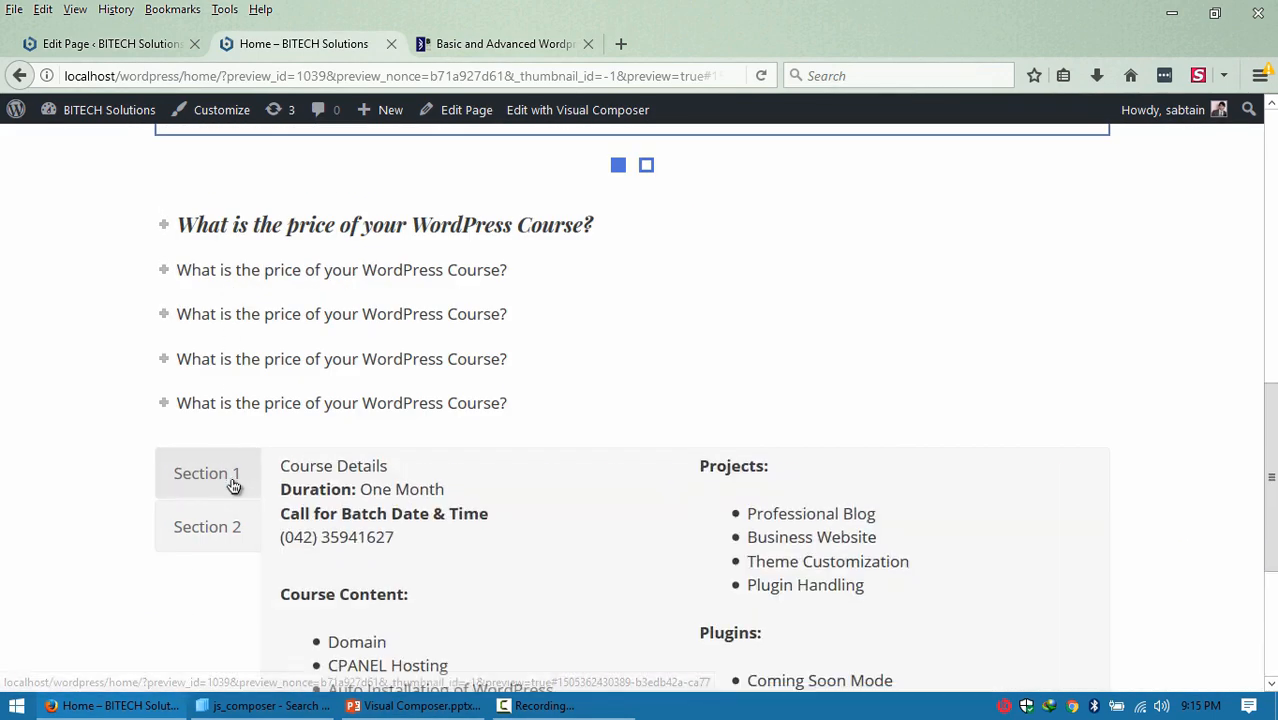
left_click(230, 529)
left_click(218, 493)
left_click(219, 514)
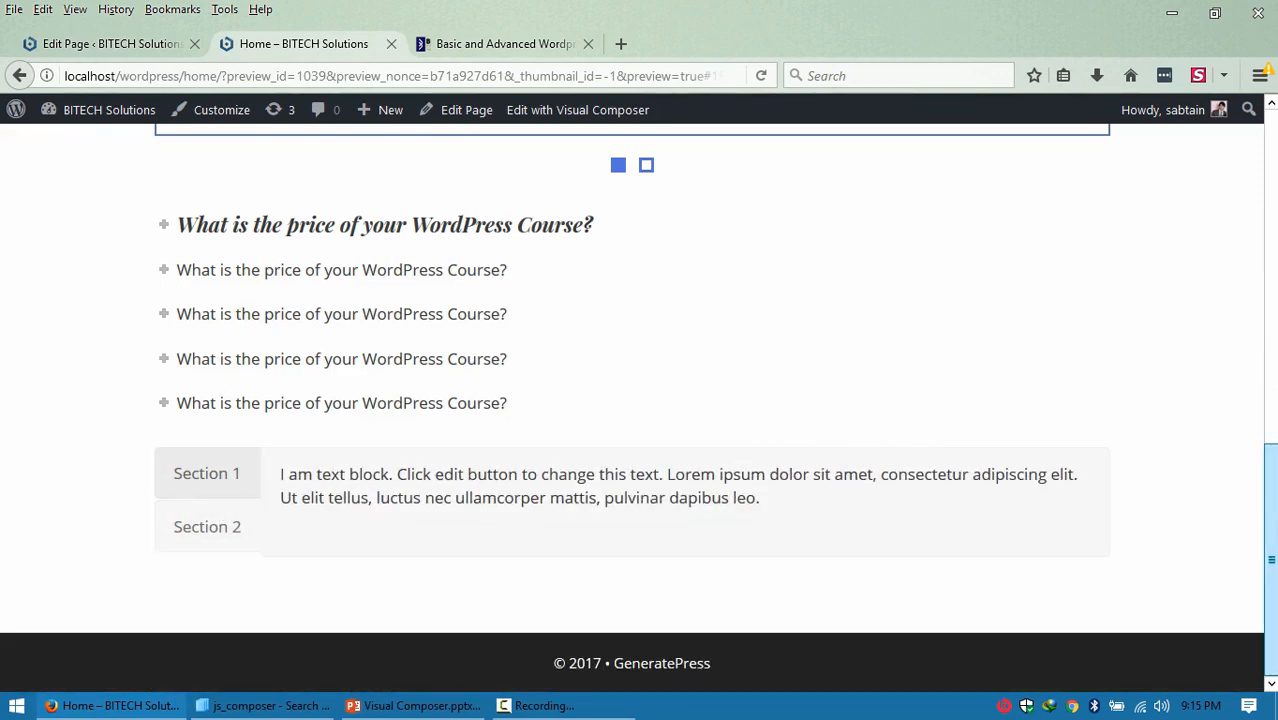
scroll(893, 251, "up", 4)
left_click(135, 42)
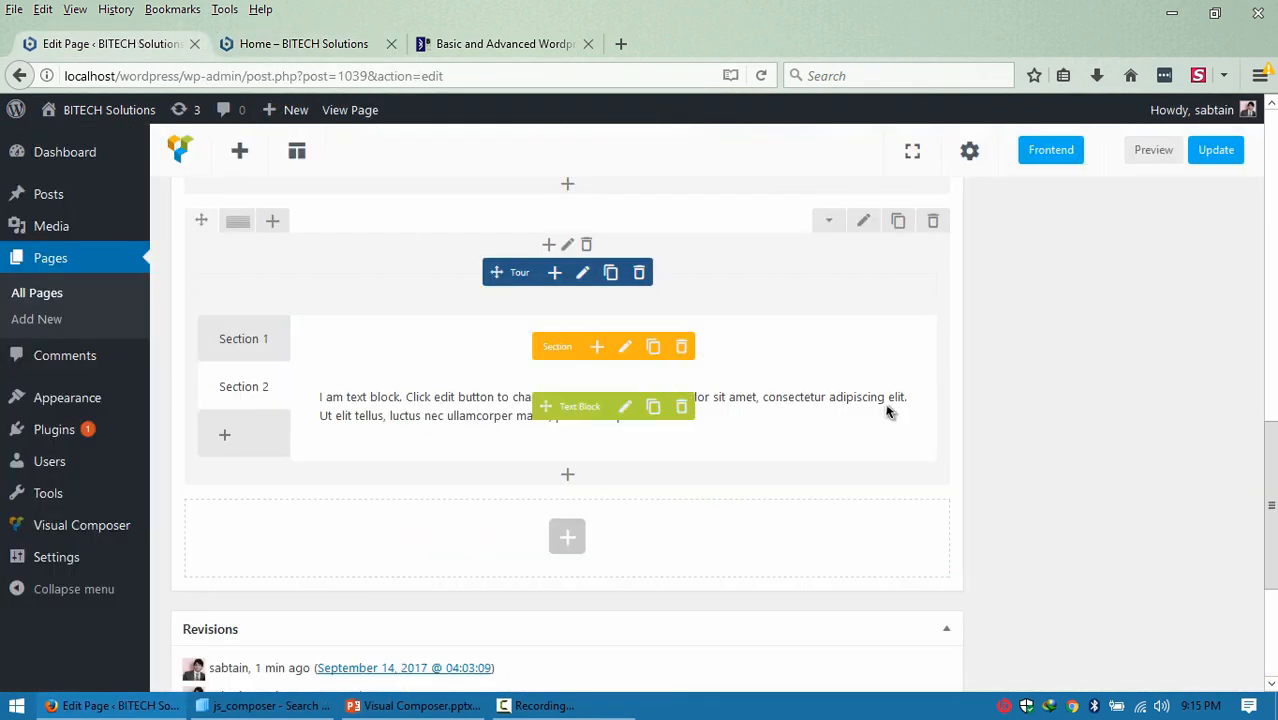
Add an Accordion element in a new row below the Tour.
scroll(560, 400, "down", 3)
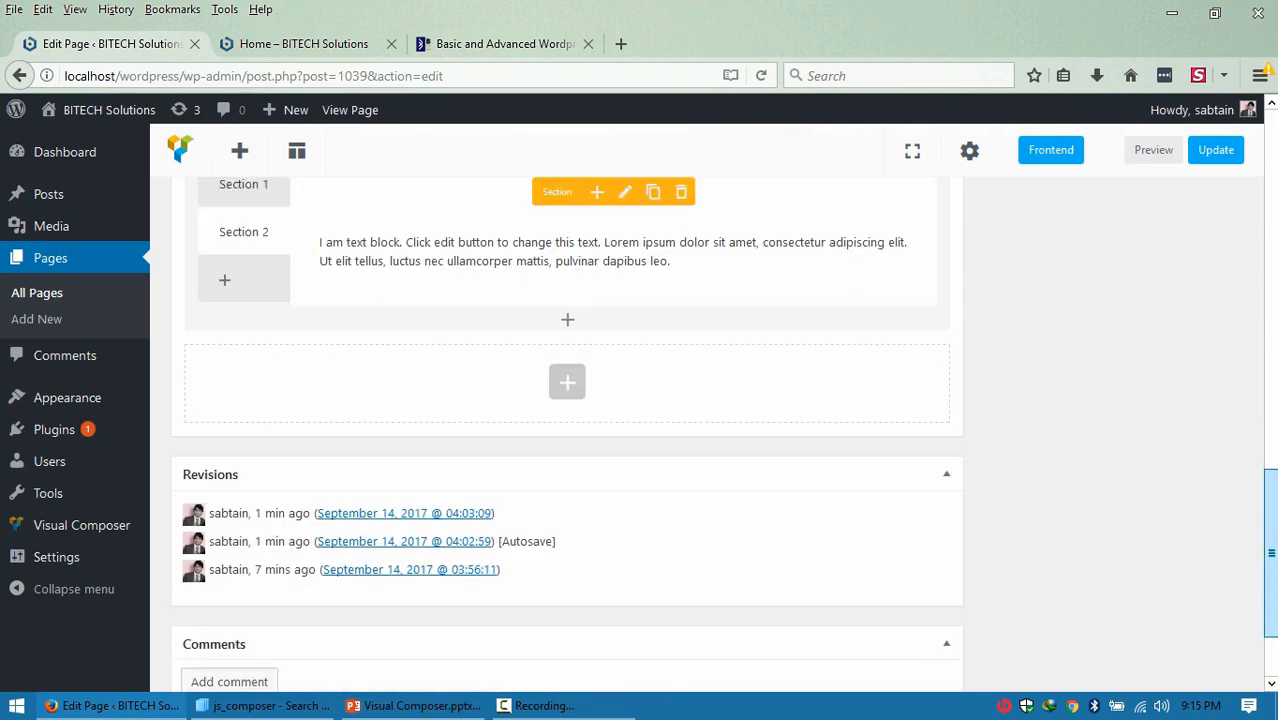
left_click(571, 371)
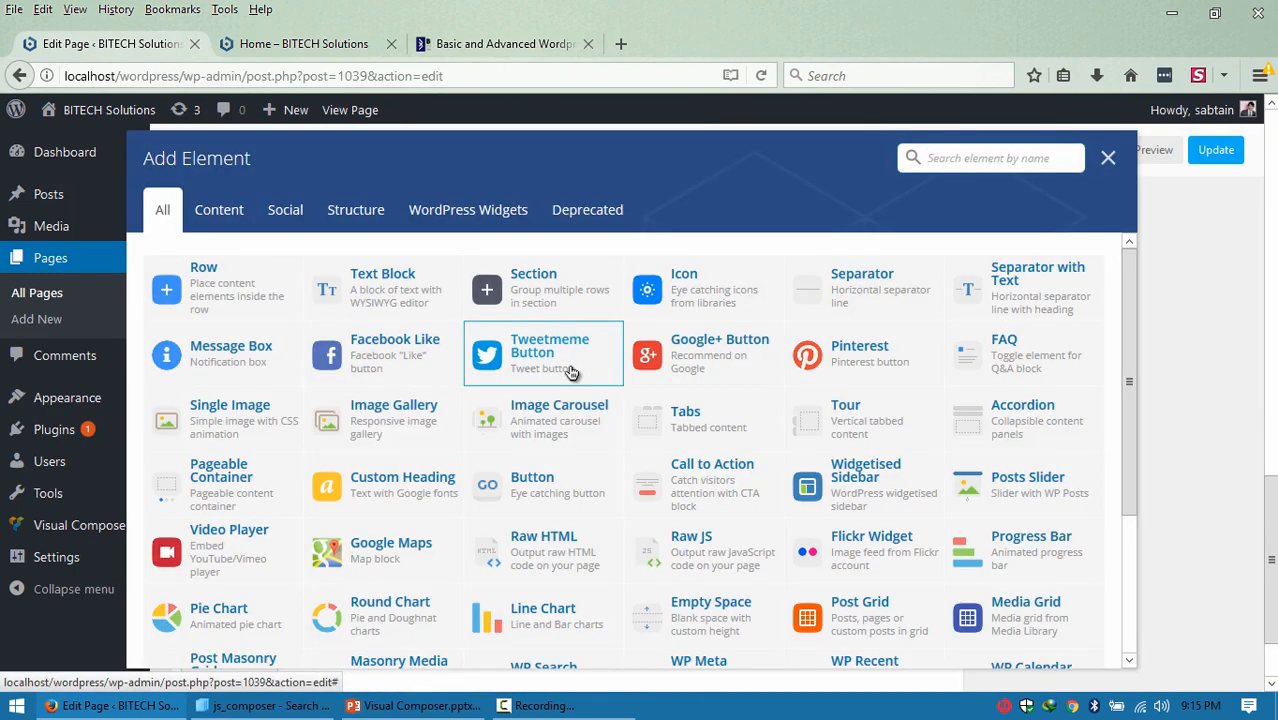
left_click(1034, 410)
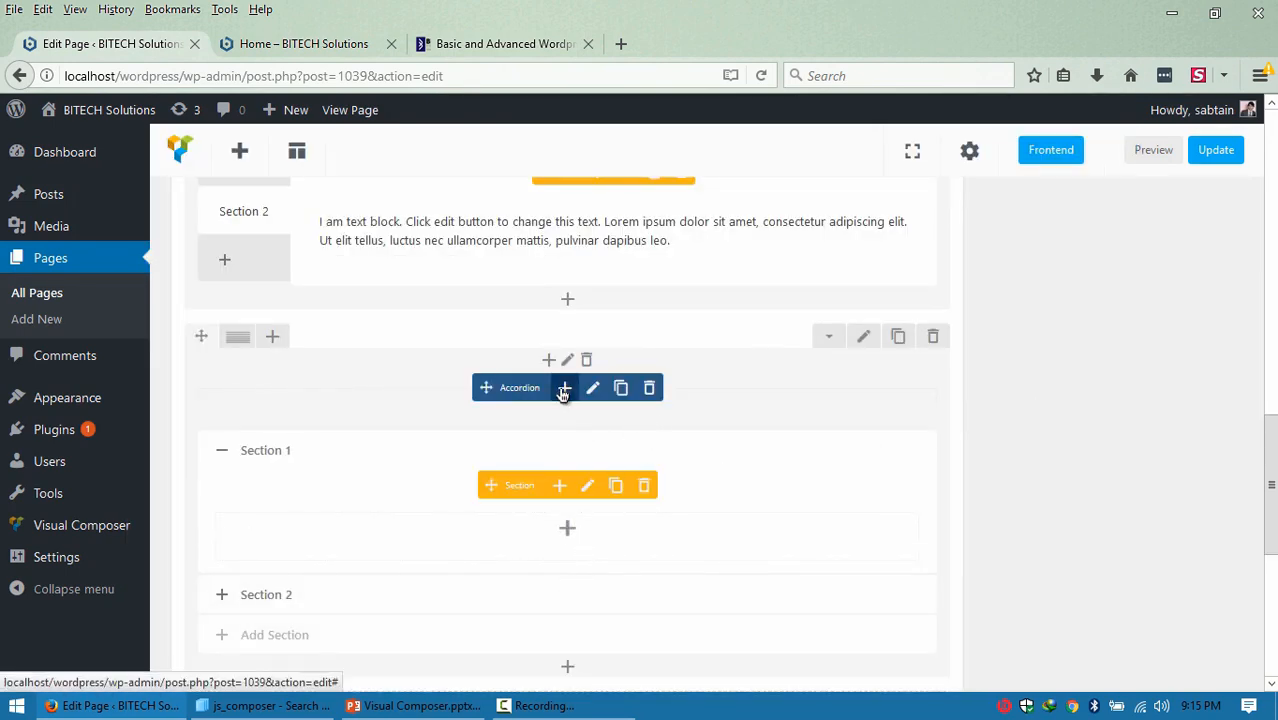
Expand the Accordion's Section 2 and look through the elements available for it without adding or removing anything.
left_click(385, 465)
left_click(391, 486)
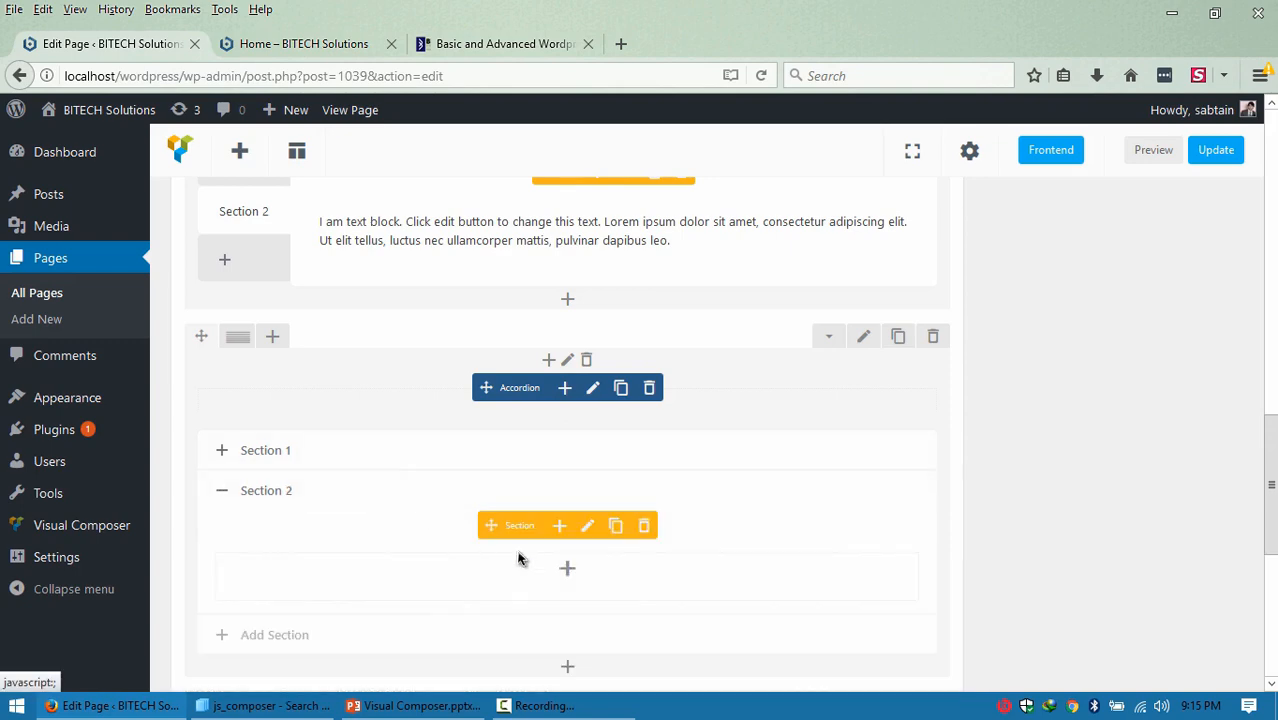
left_click(582, 569)
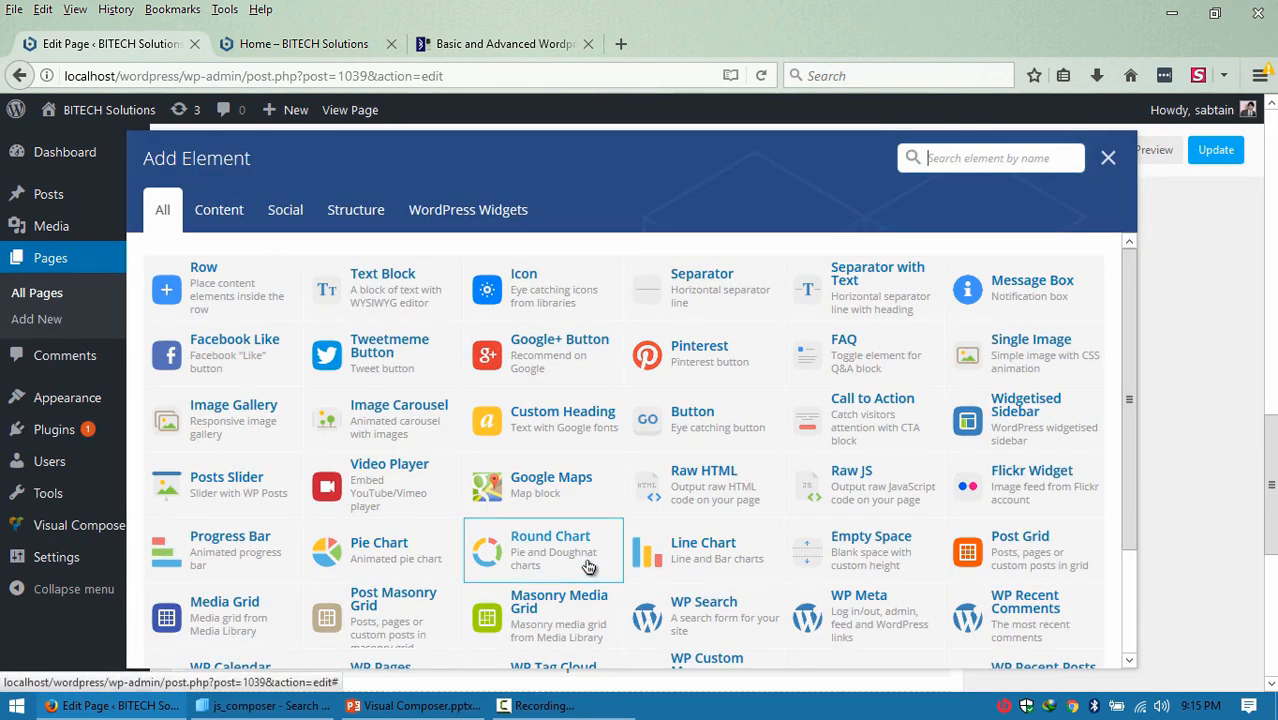
left_click(1108, 158)
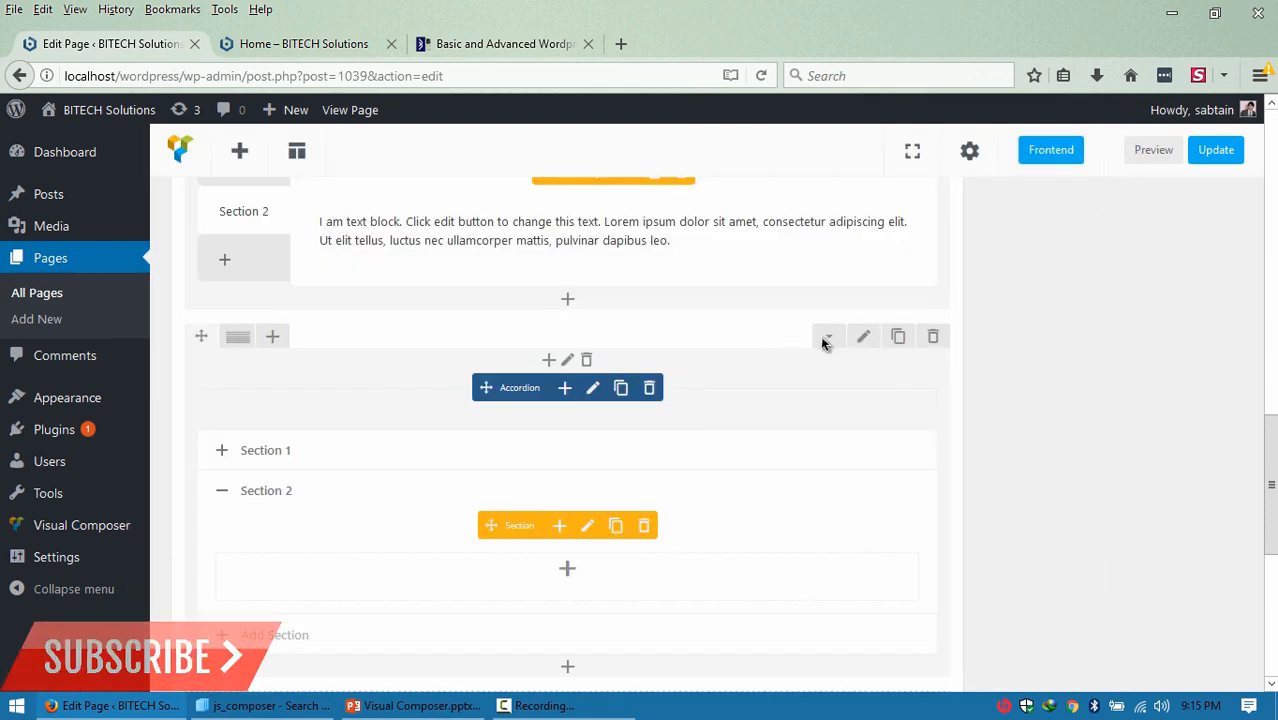
left_click(649, 387)
left_click(704, 356)
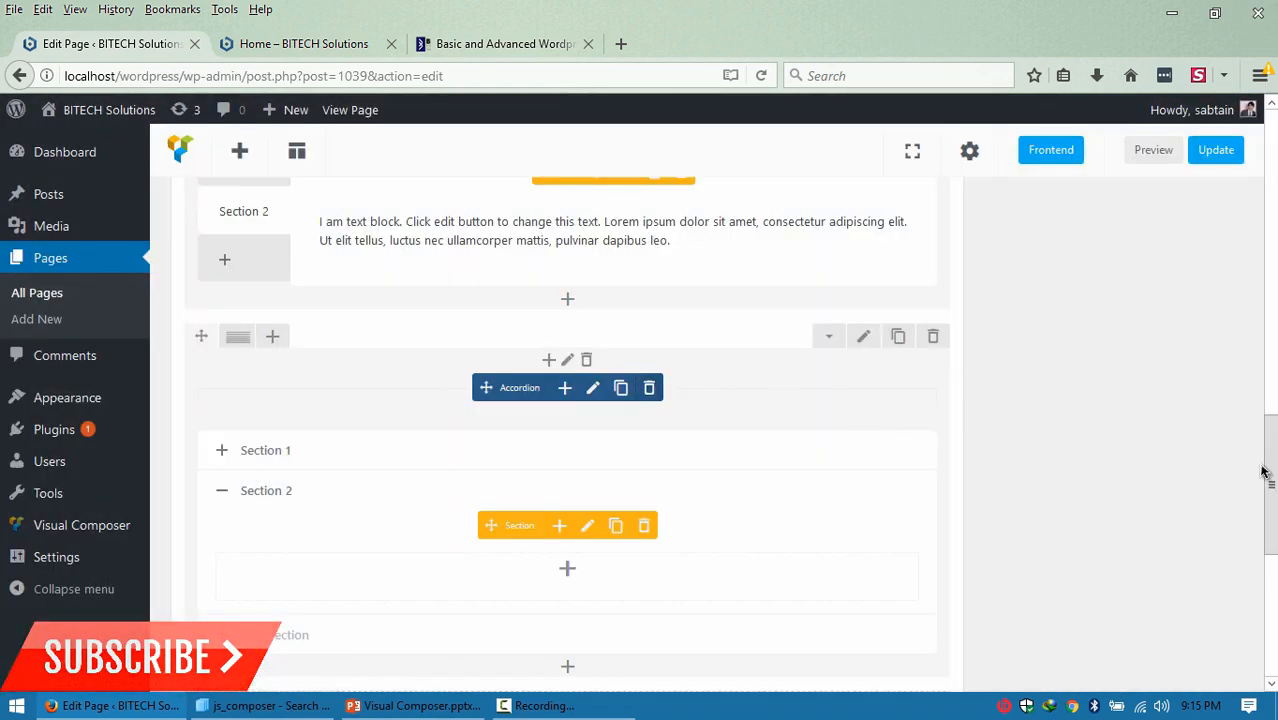
Bring up the available elements for a new row below the Accordion.
mouse_move(1270, 484)
left_mouse_down()
mouse_move(1270, 563)
mouse_move(1271, 470)
mouse_move(1268, 488)
left_mouse_up()
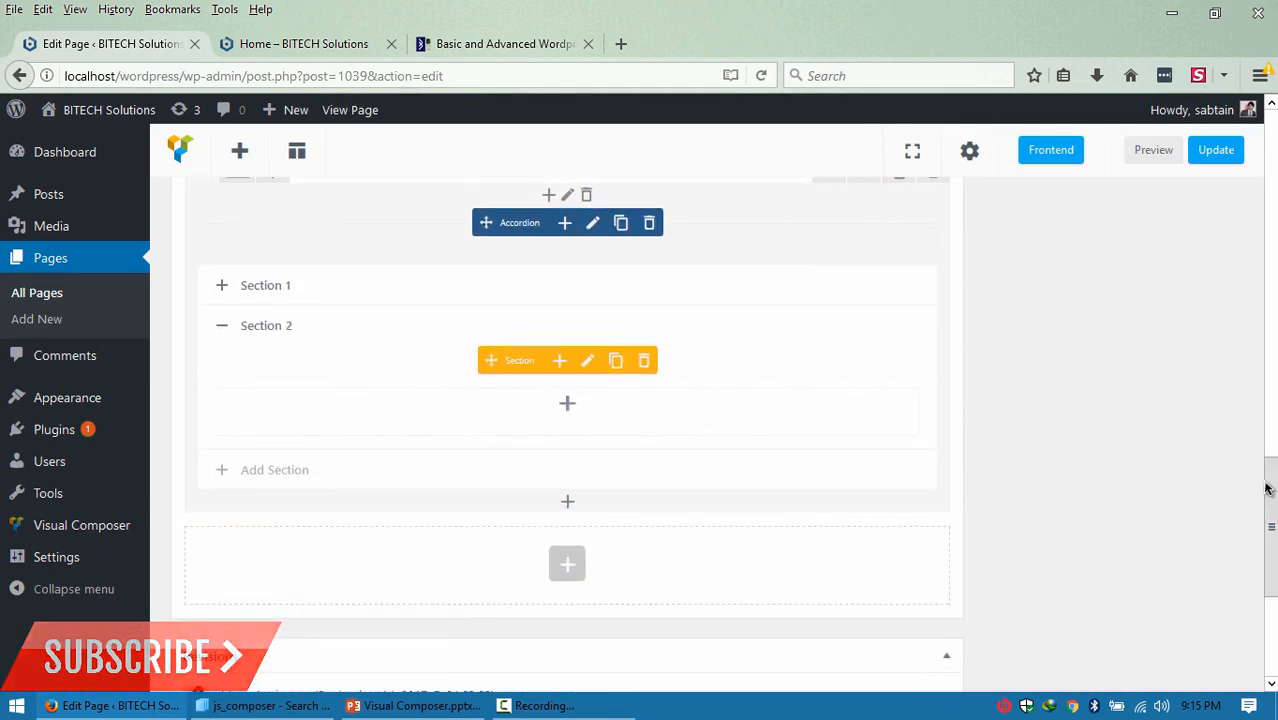
left_click(566, 562)
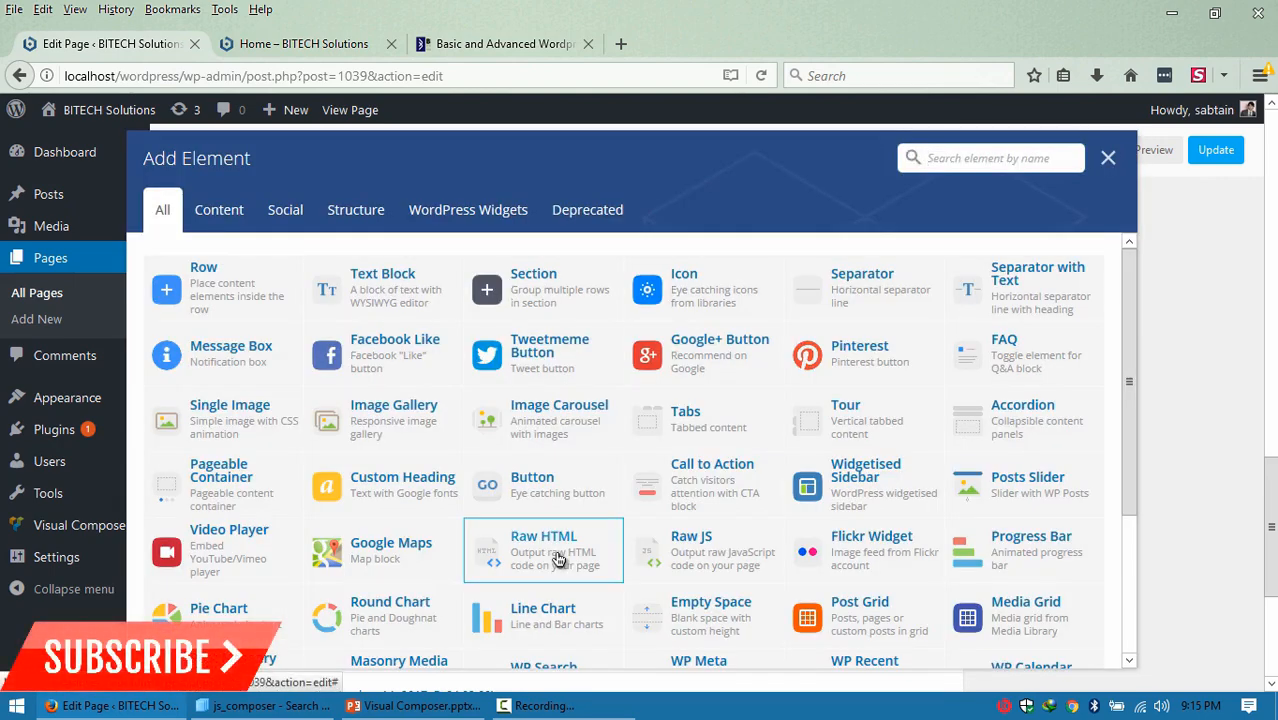
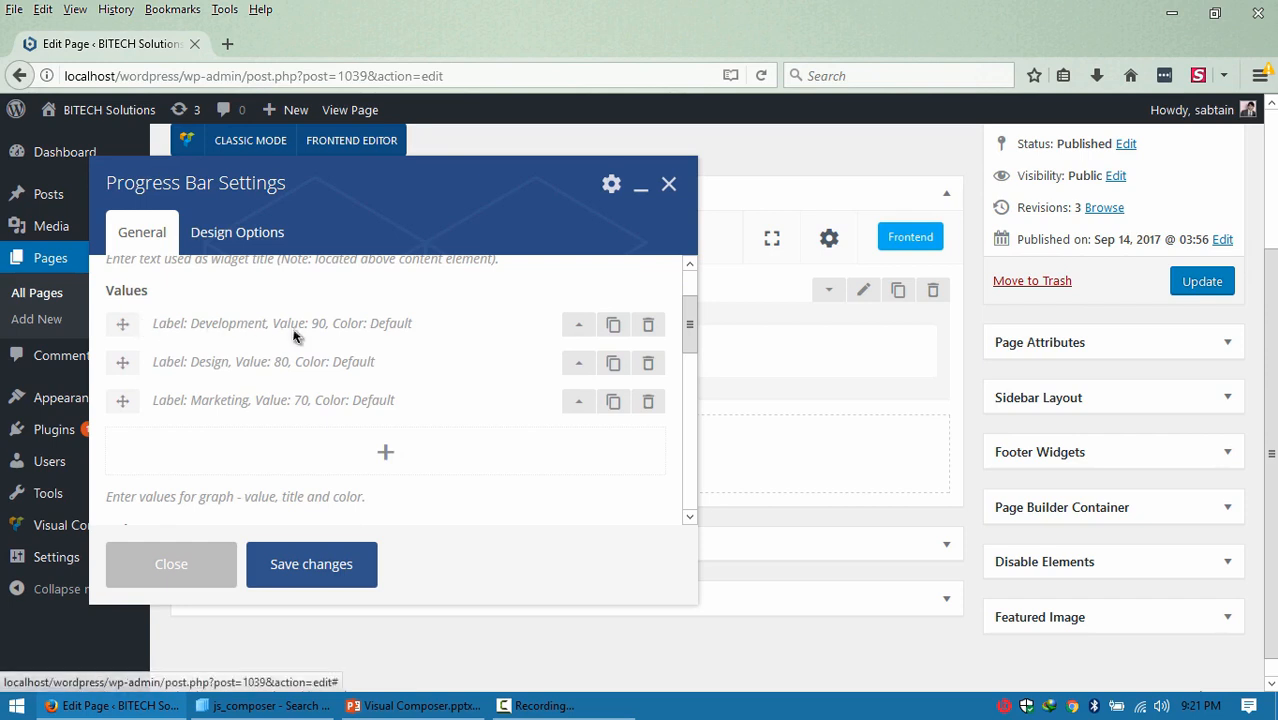
Change the Progress Bar's first entry, Development, to the label HTML with a value of 100.
left_click(585, 327)
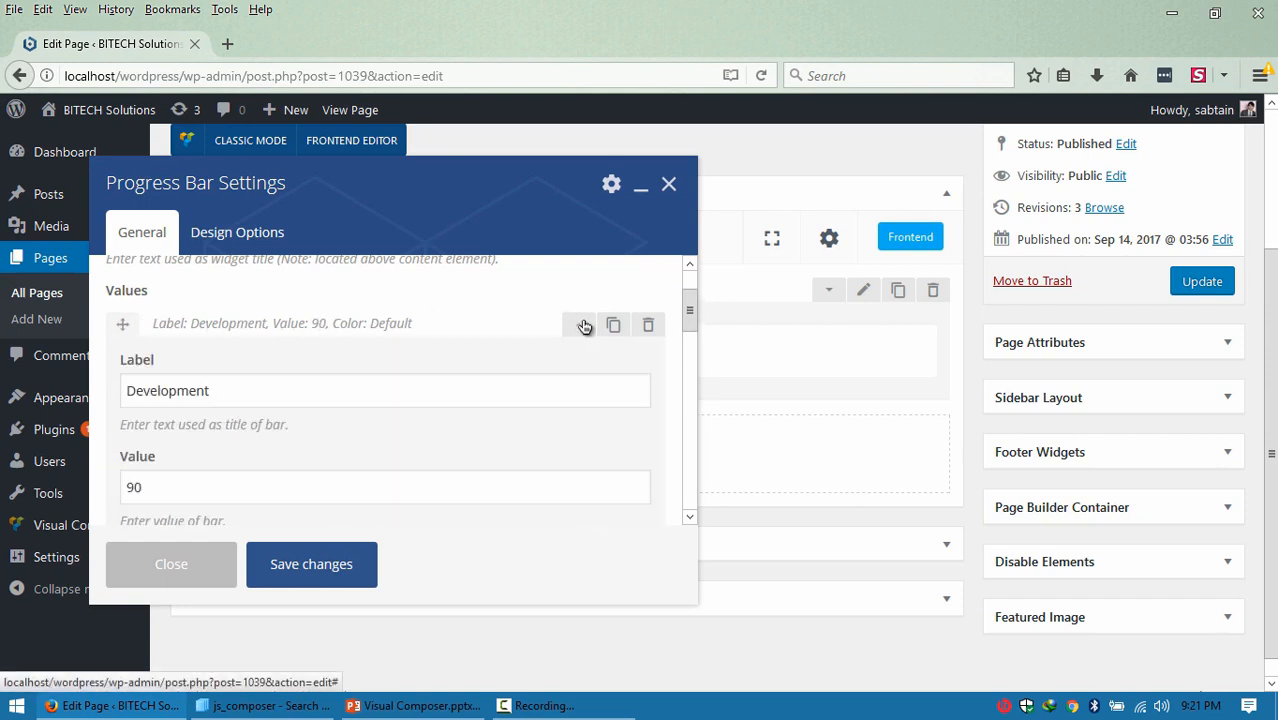
left_click(263, 390)
key("ctrl+a")
type("HTML")
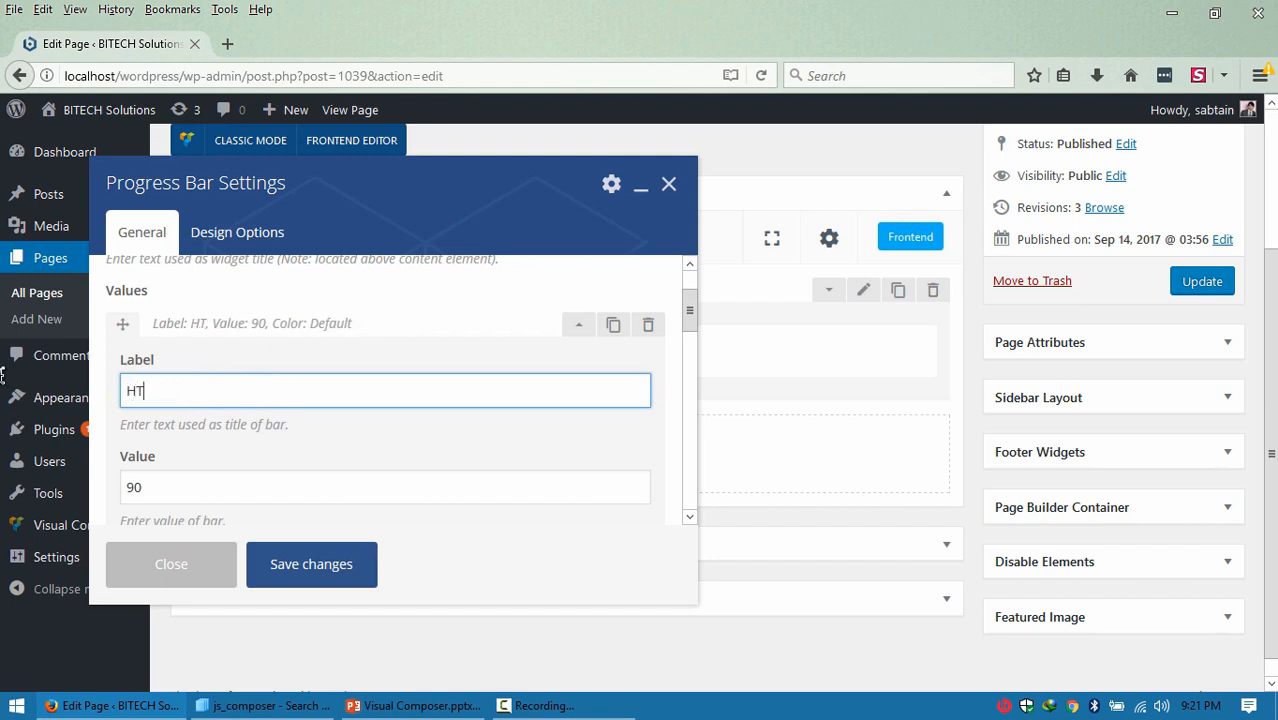
left_click(185, 486)
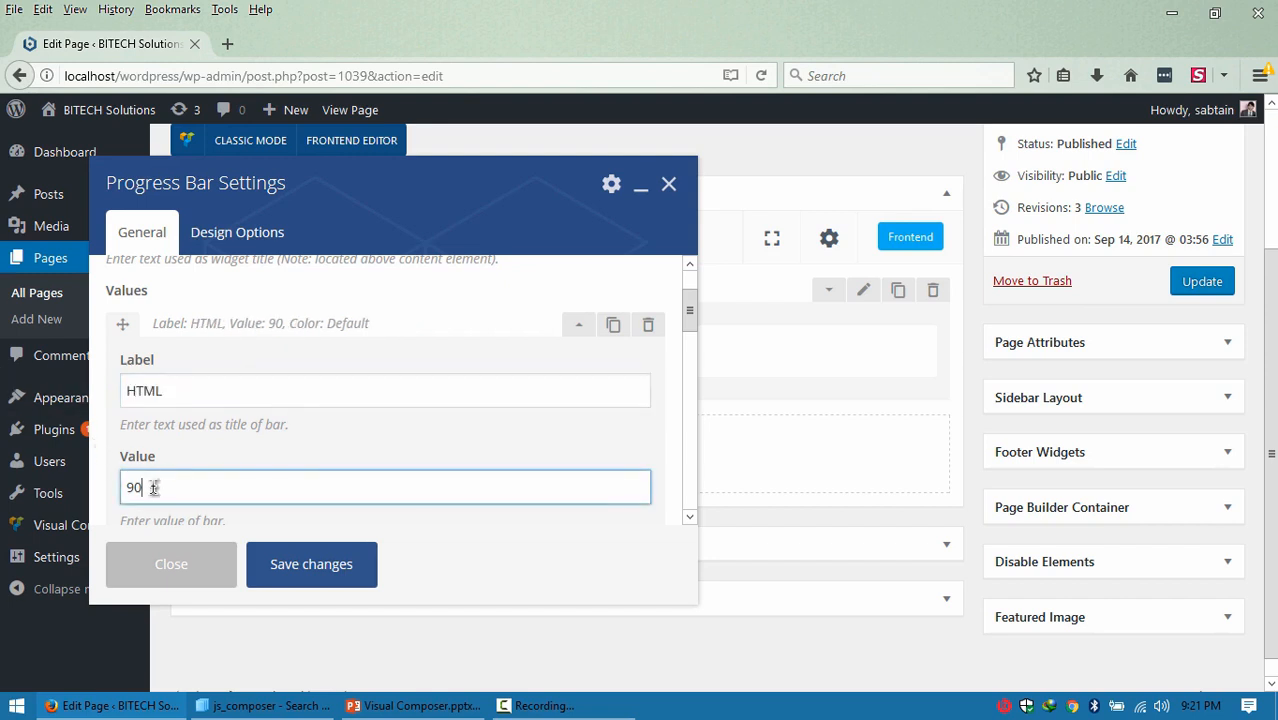
key("ctrl+a")
type("100")
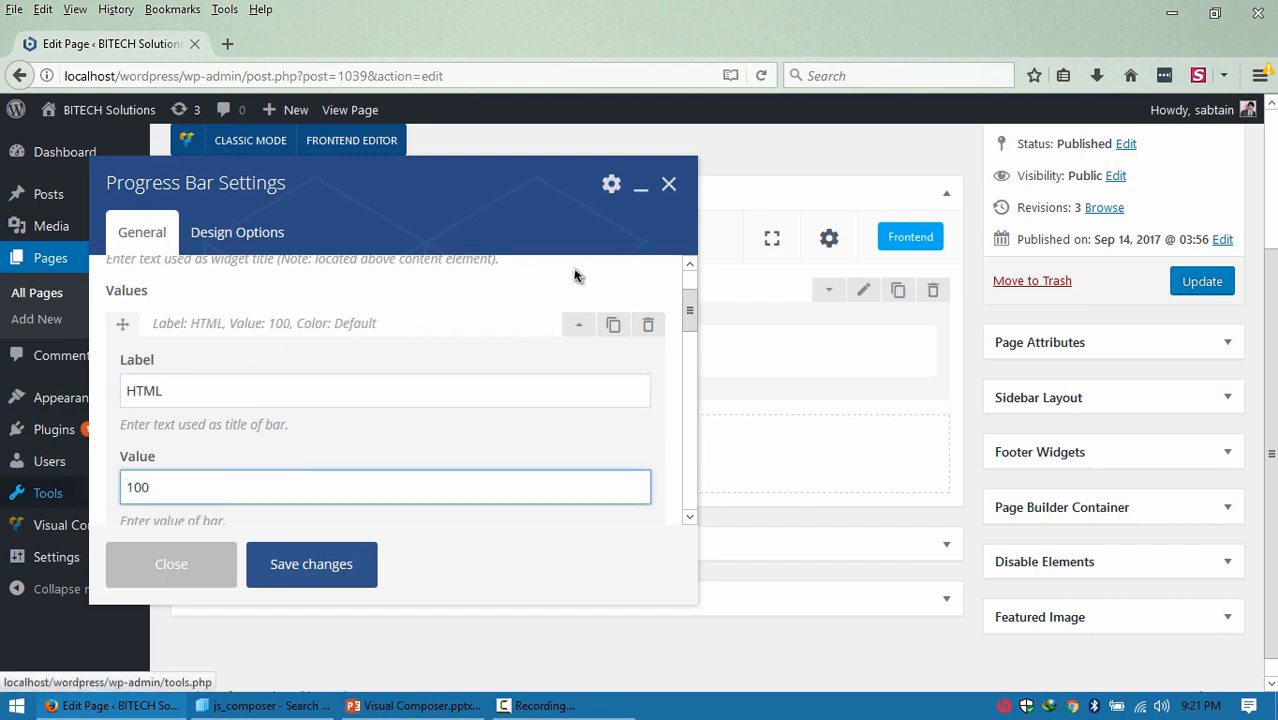
Set the HTML bar's color to Pink and collapse its entry.
scroll(688, 328, "down", 4)
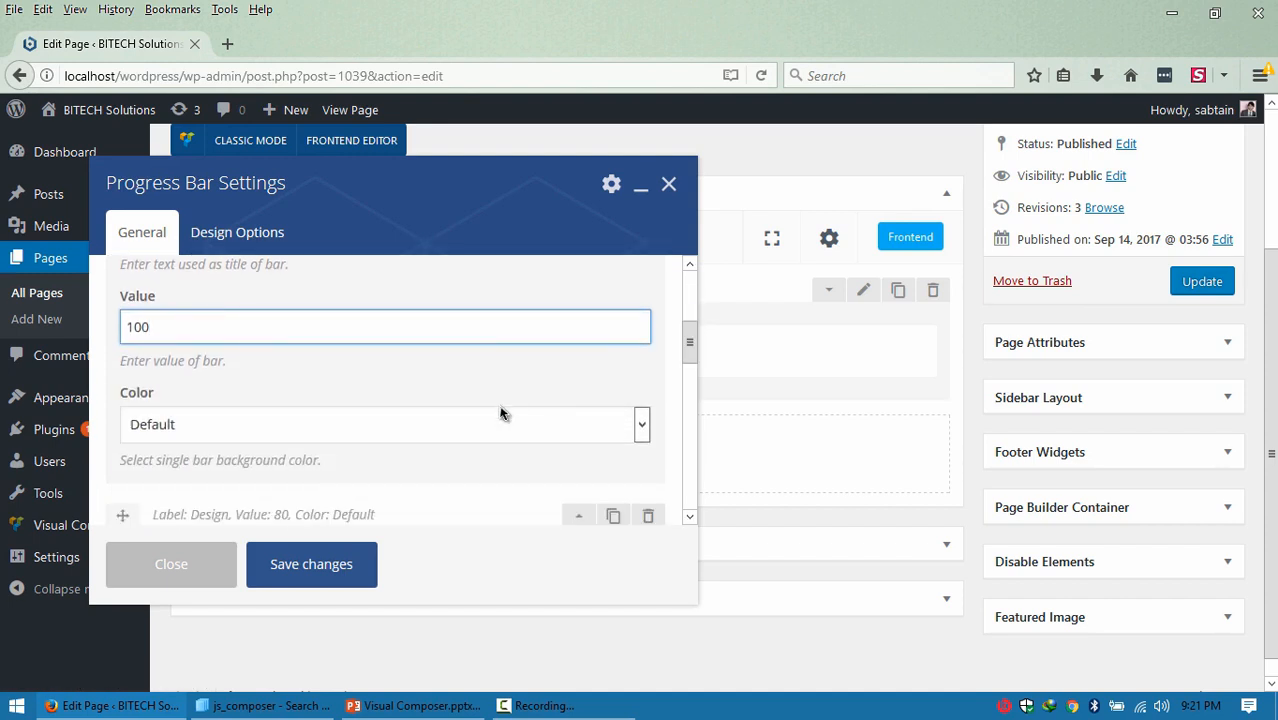
left_click(478, 436)
key("Escape")
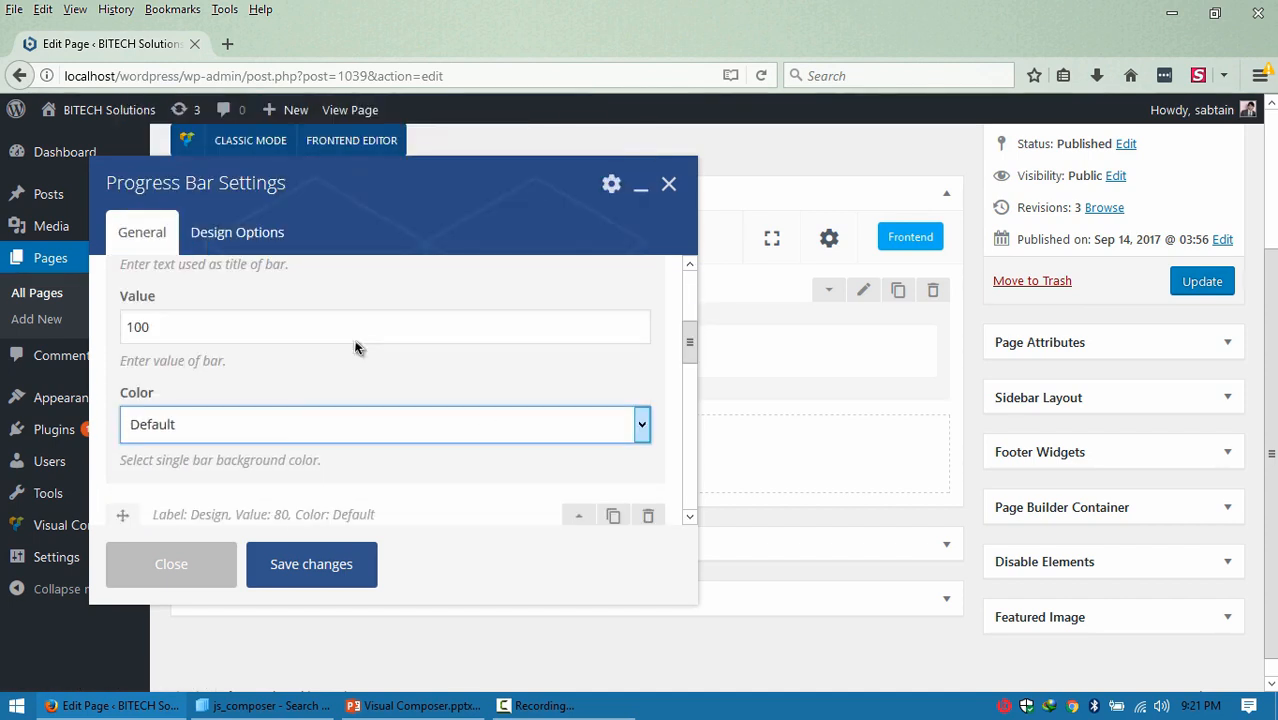
key("p")
left_click_drag(689, 332, 690, 296)
left_click(579, 310)
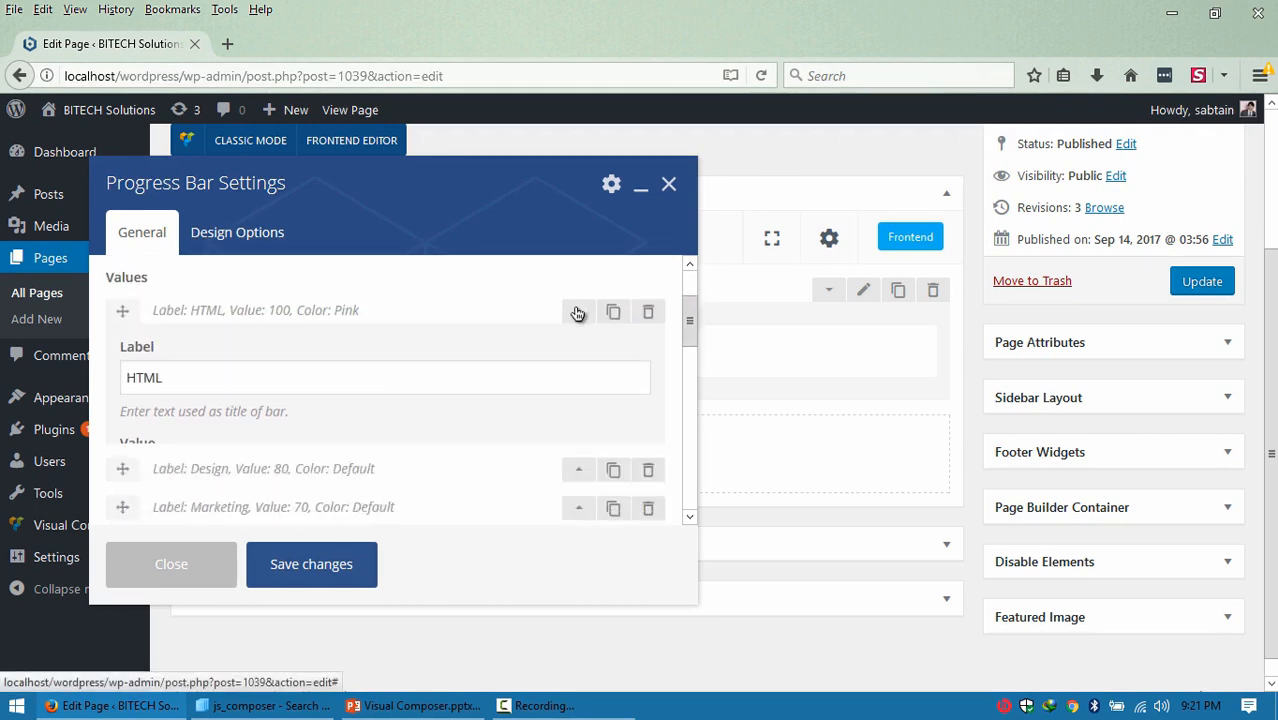
Check the Design bar's fields, collapse them, and add a new empty bar entry after Marketing.
left_click(579, 357)
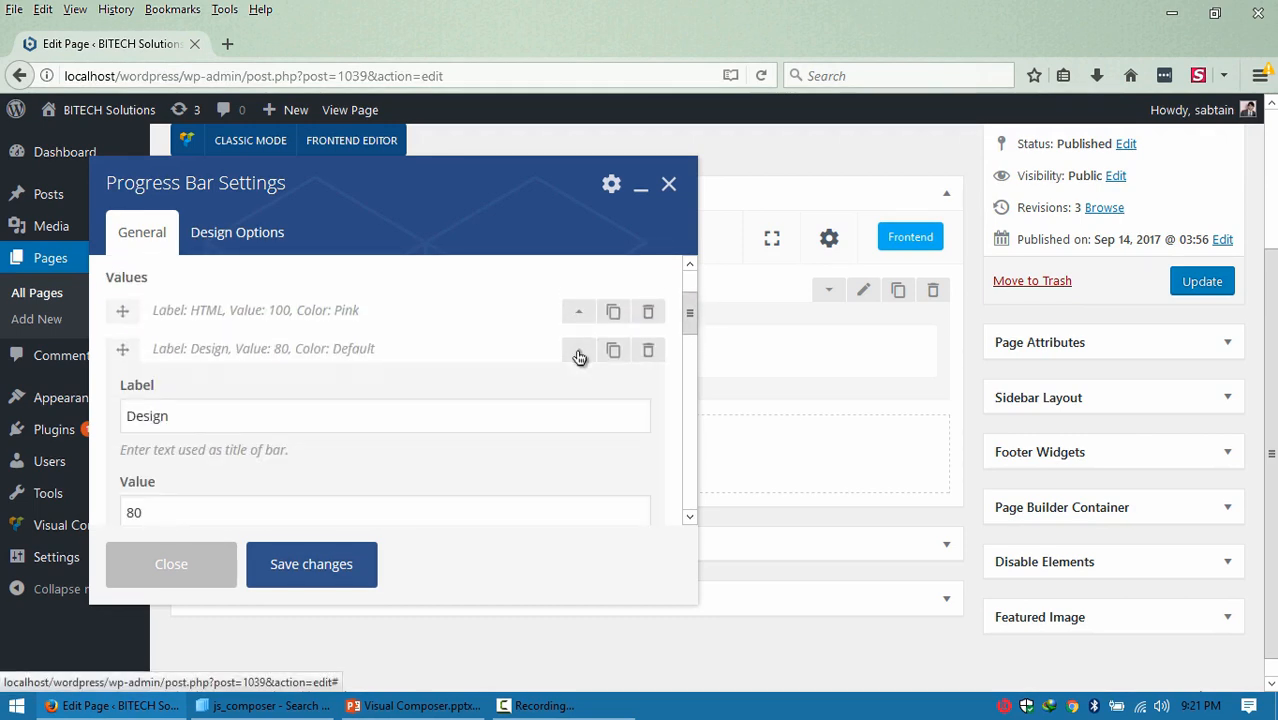
left_click(579, 357)
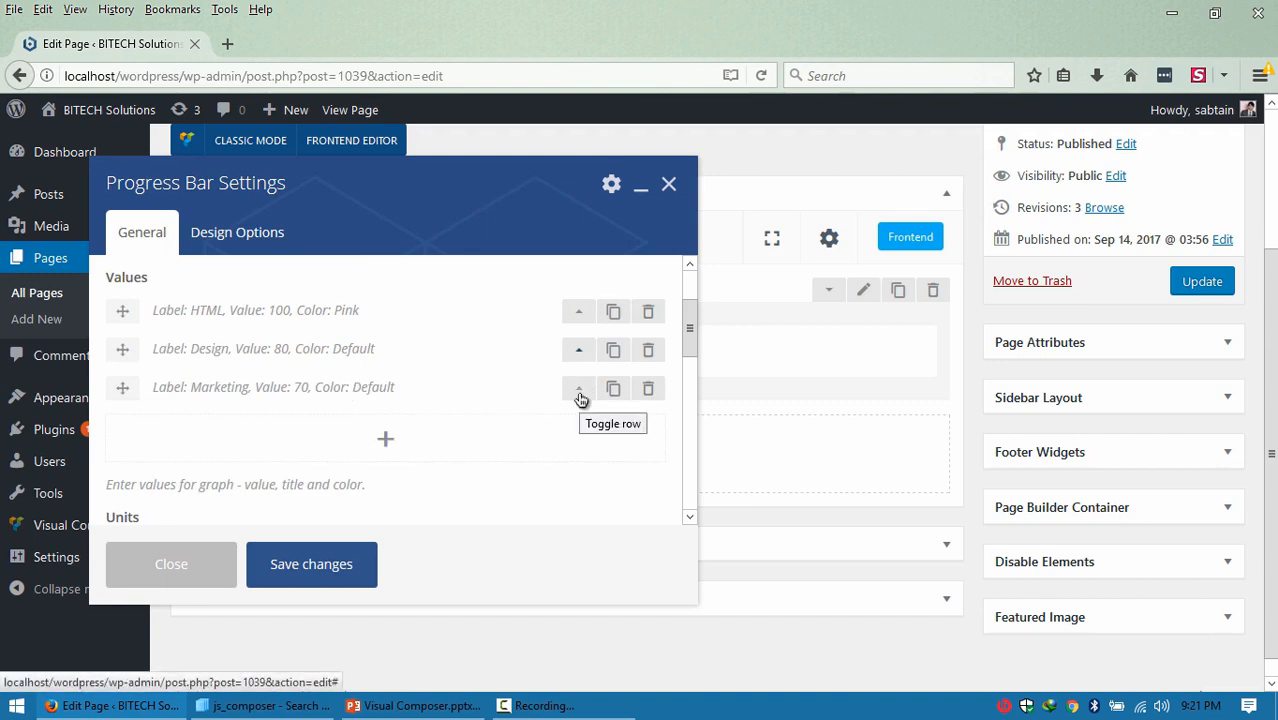
left_click_drag(693, 327, 693, 339)
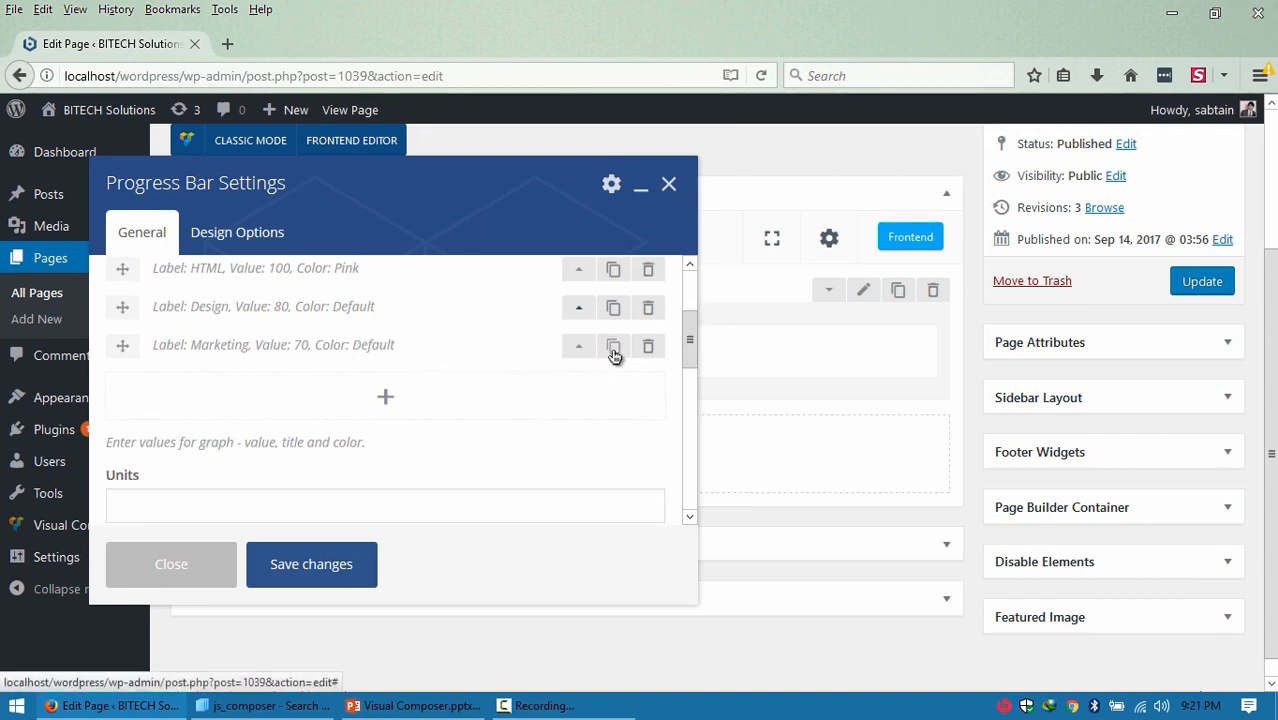
left_click(387, 398)
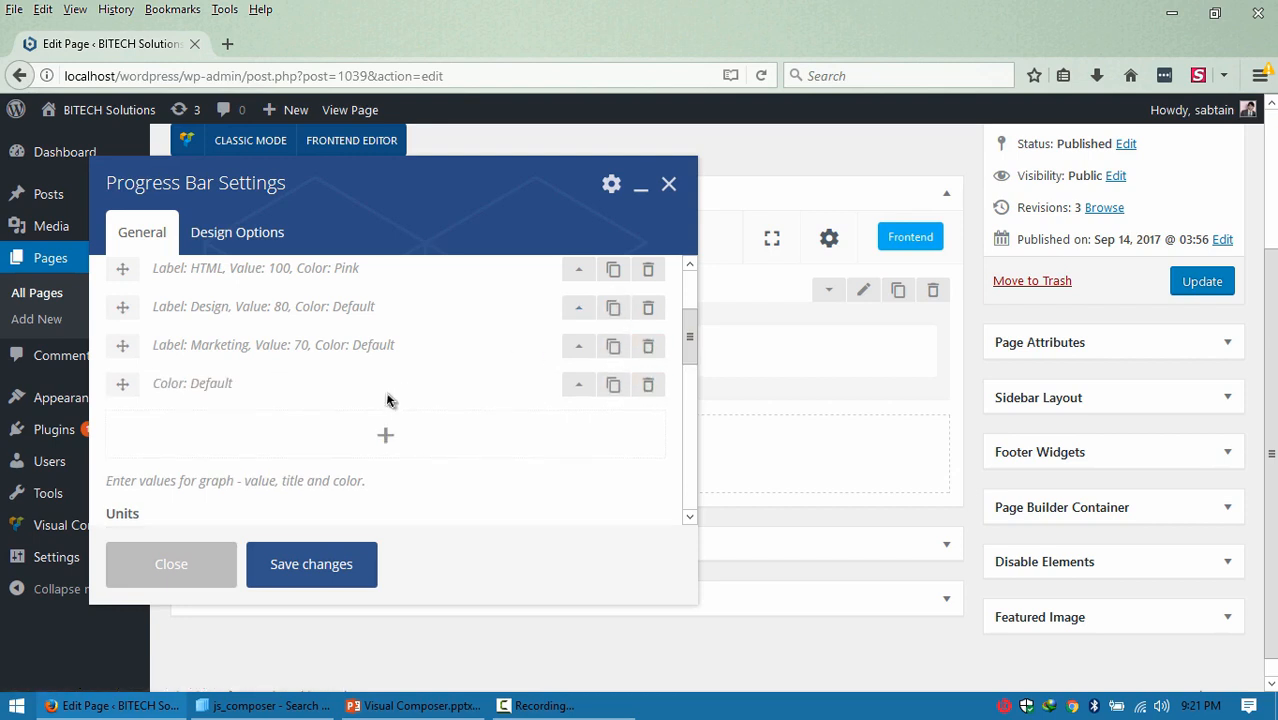
Fill in the fourth progress bar value with label PHP, value 100 and the color Chino.
left_click(574, 386)
left_click(318, 446)
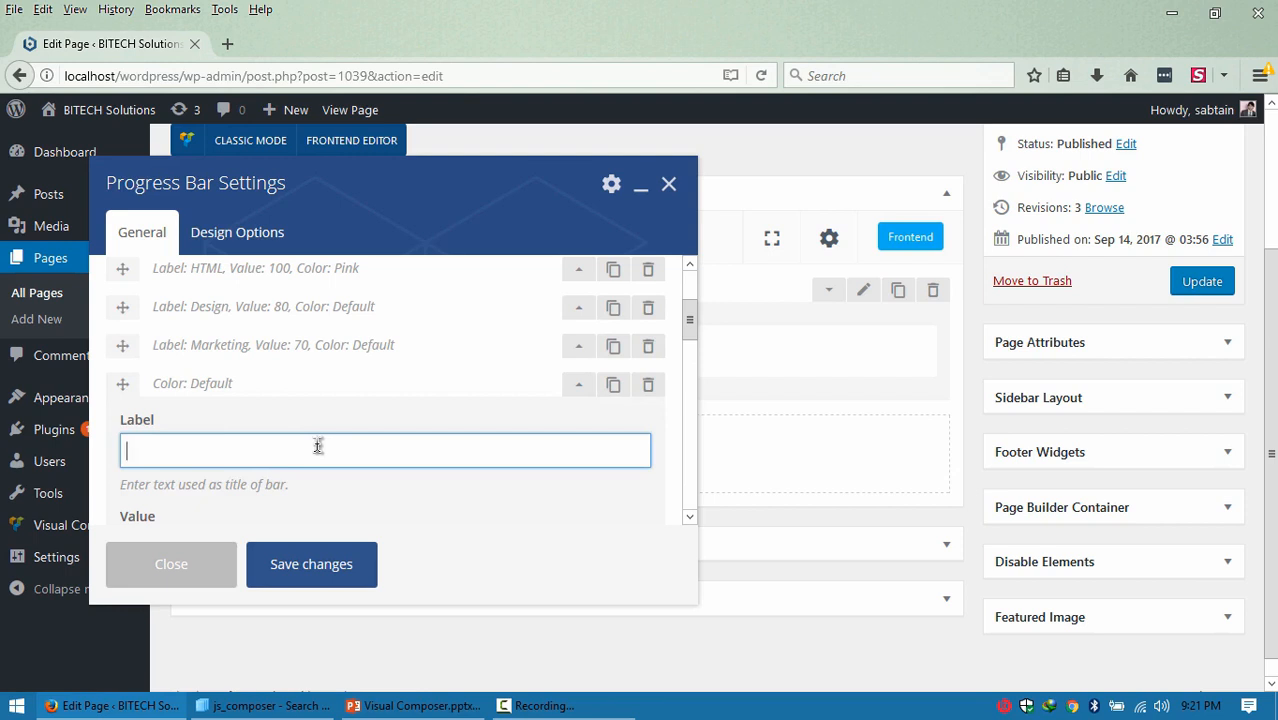
type("PHP")
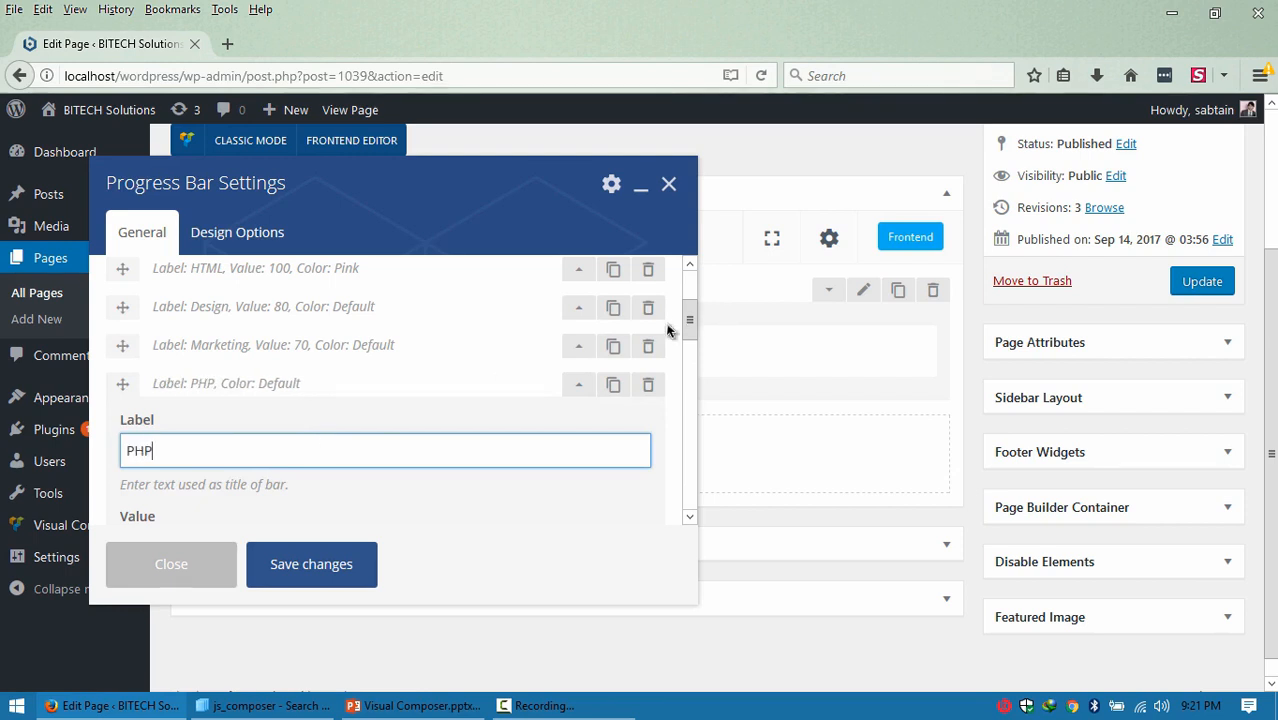
scroll(687, 328, "down", 2)
left_click(558, 408)
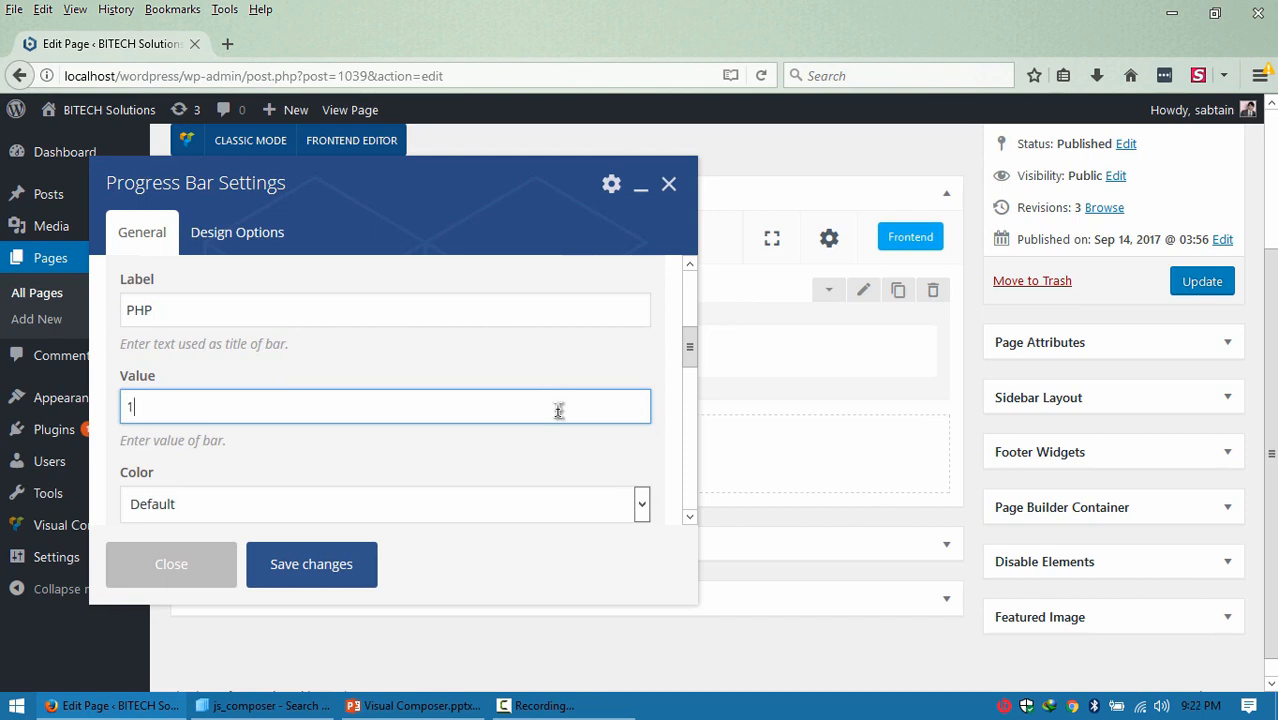
type("100")
left_click(608, 504)
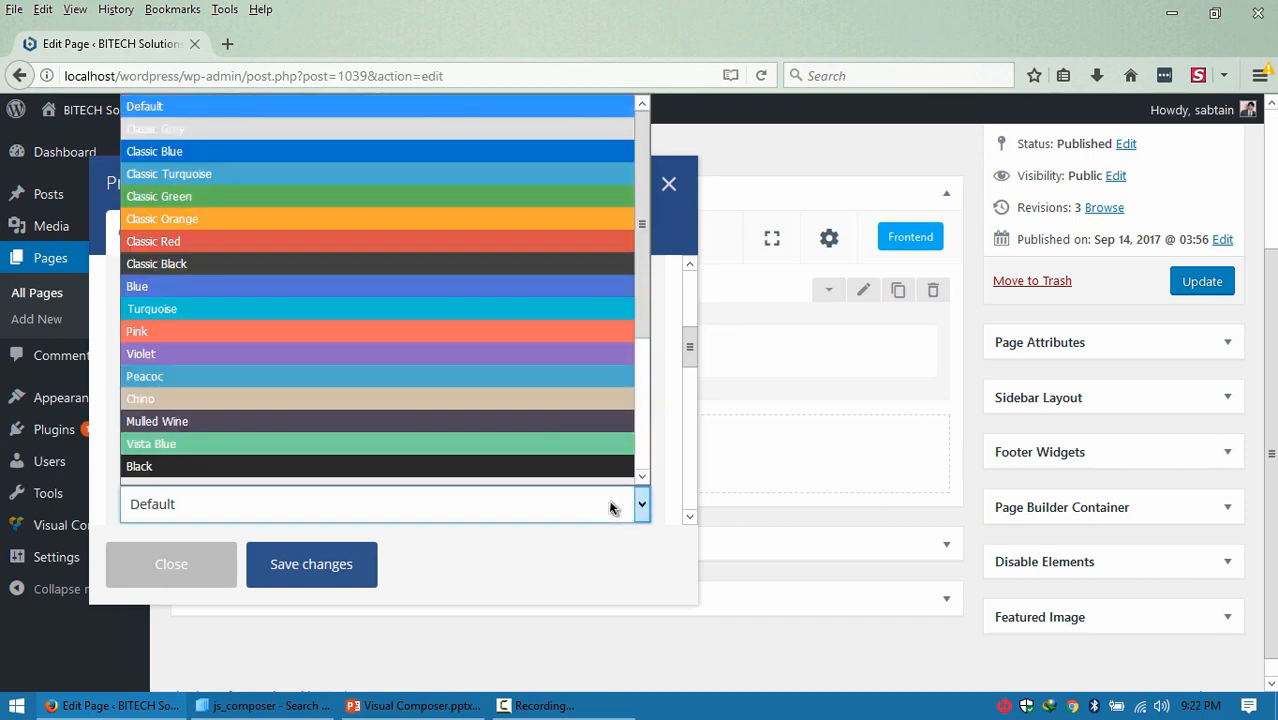
left_click(533, 400)
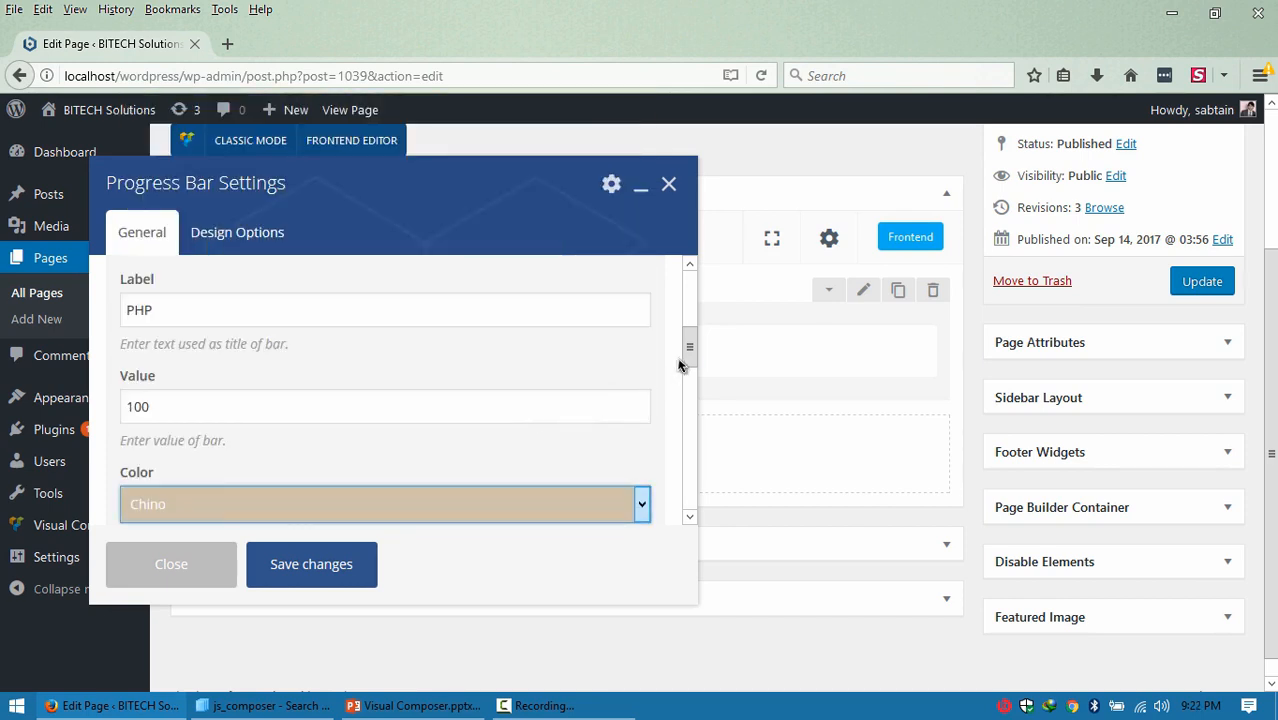
left_click_drag(695, 362, 594, 333)
left_click(579, 322)
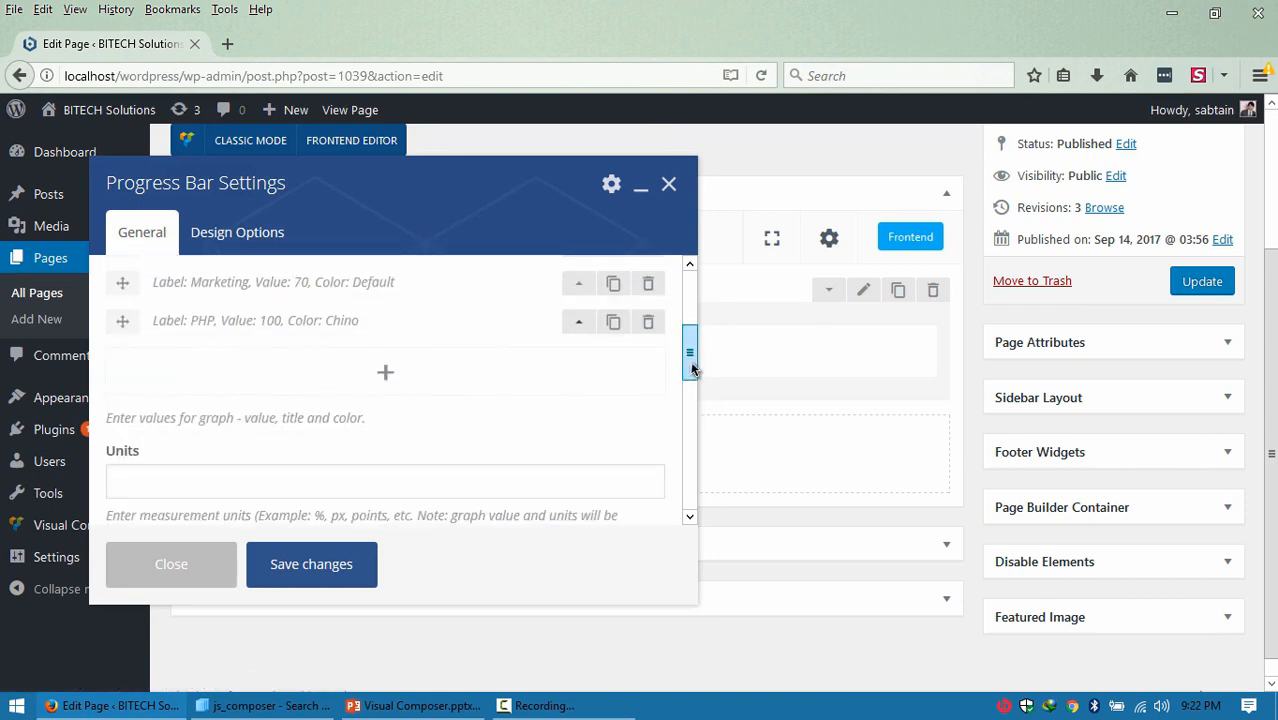
Set the progress bar's measurement units to %.
left_click_drag(688, 357, 692, 396)
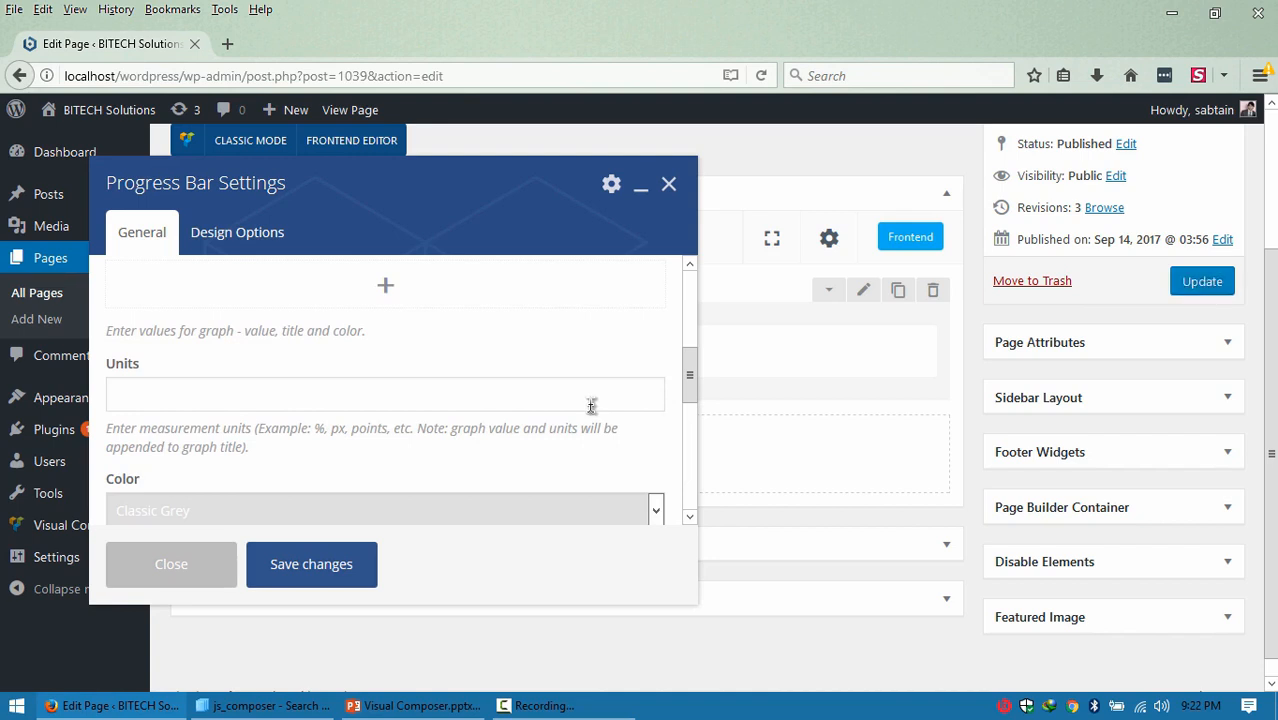
left_click(591, 406)
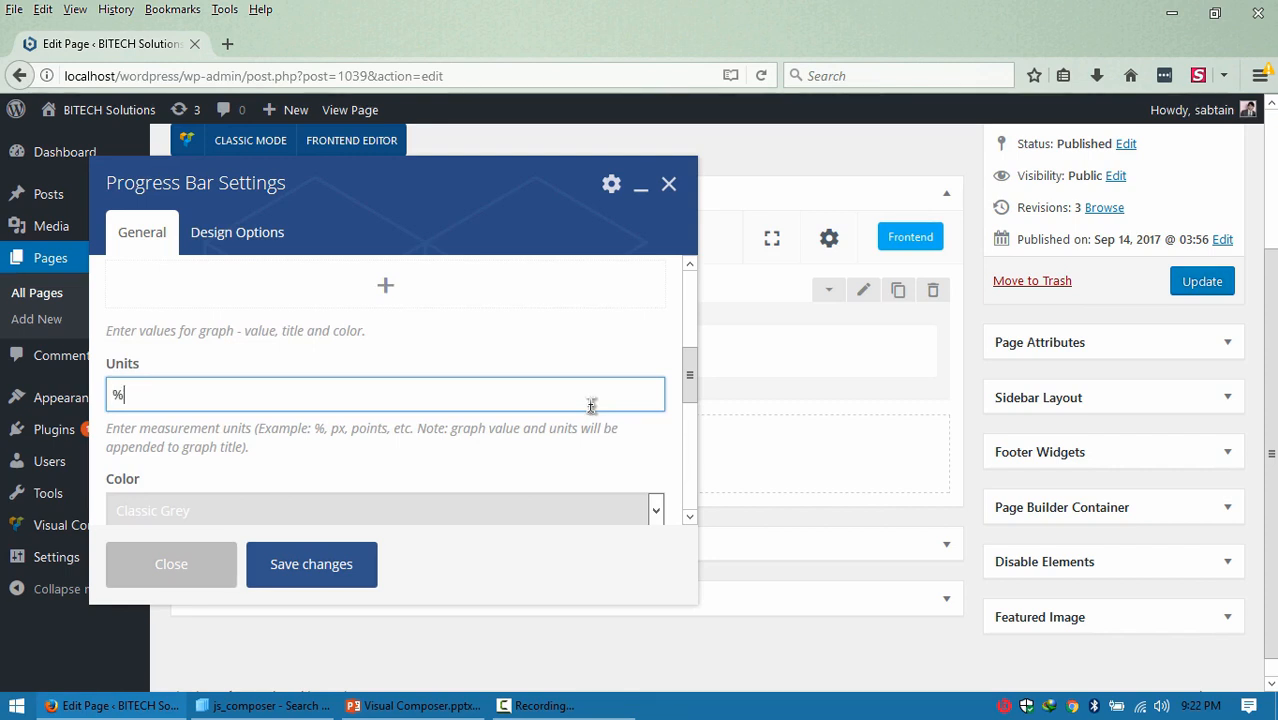
scroll(690, 375, "down", 2)
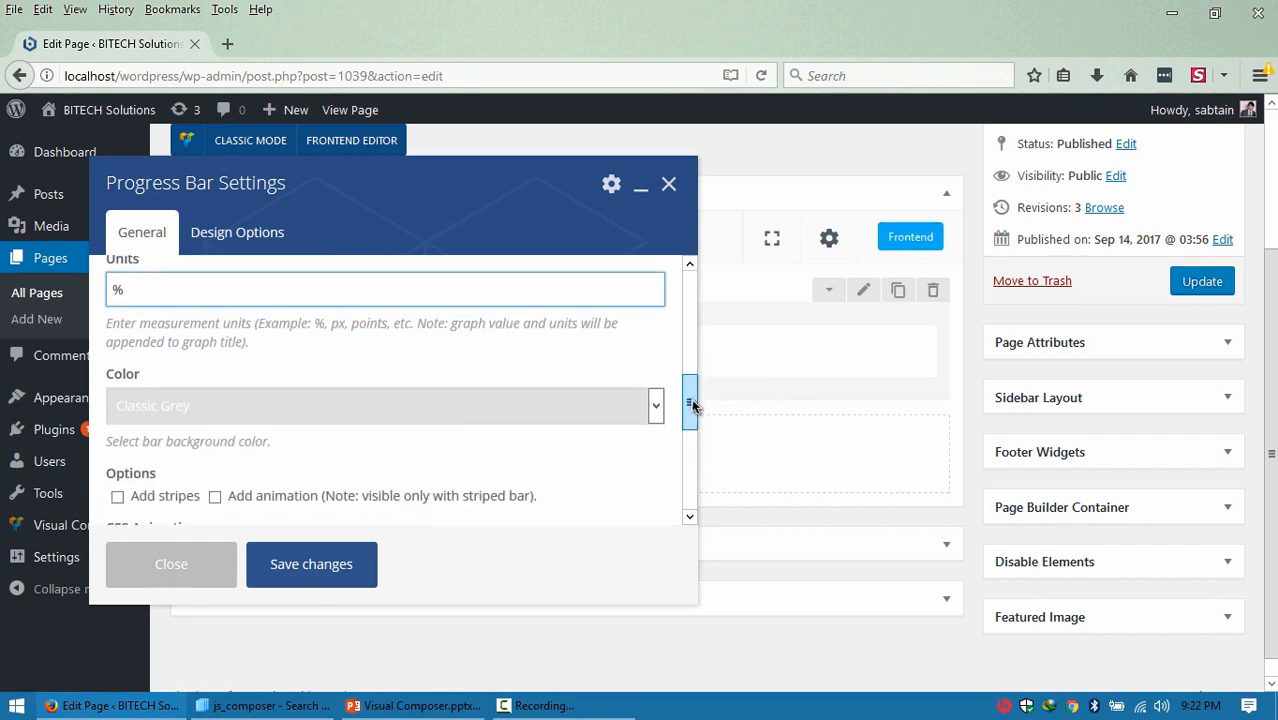
left_click(566, 404)
left_click(566, 404)
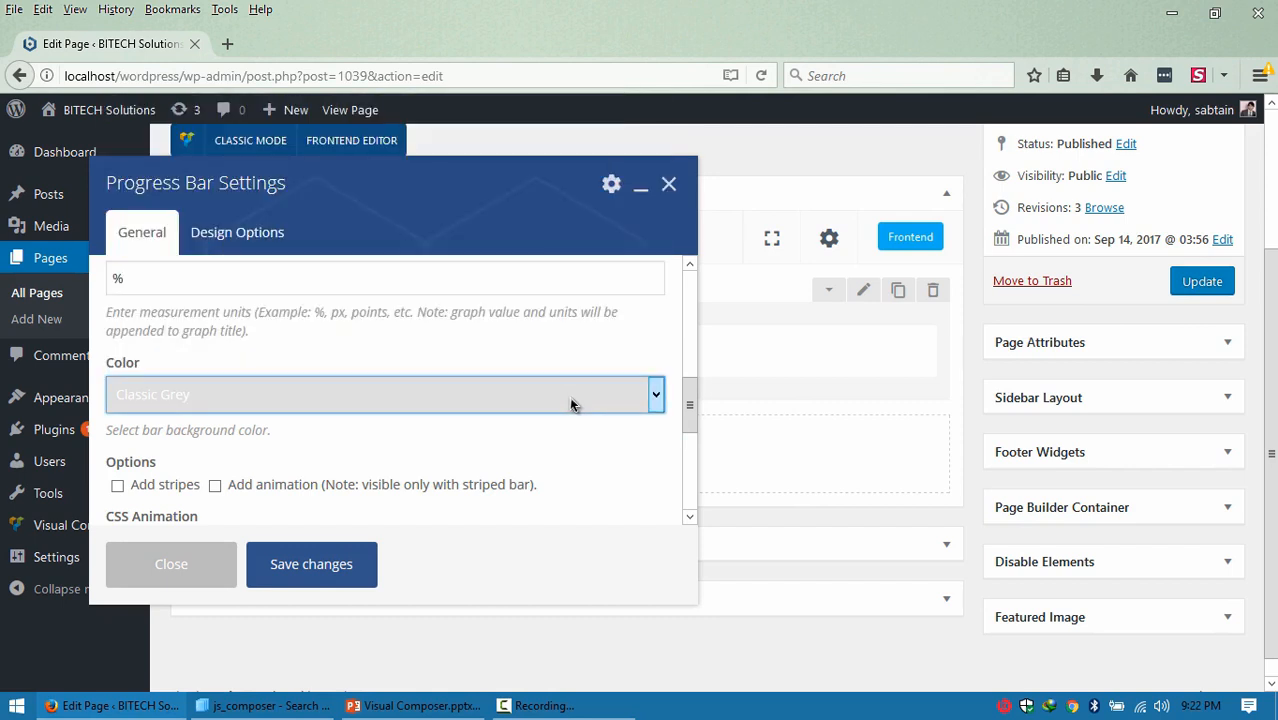
Enable stripes and bar animation for the progress bar and save its settings.
left_click_drag(692, 392, 689, 428)
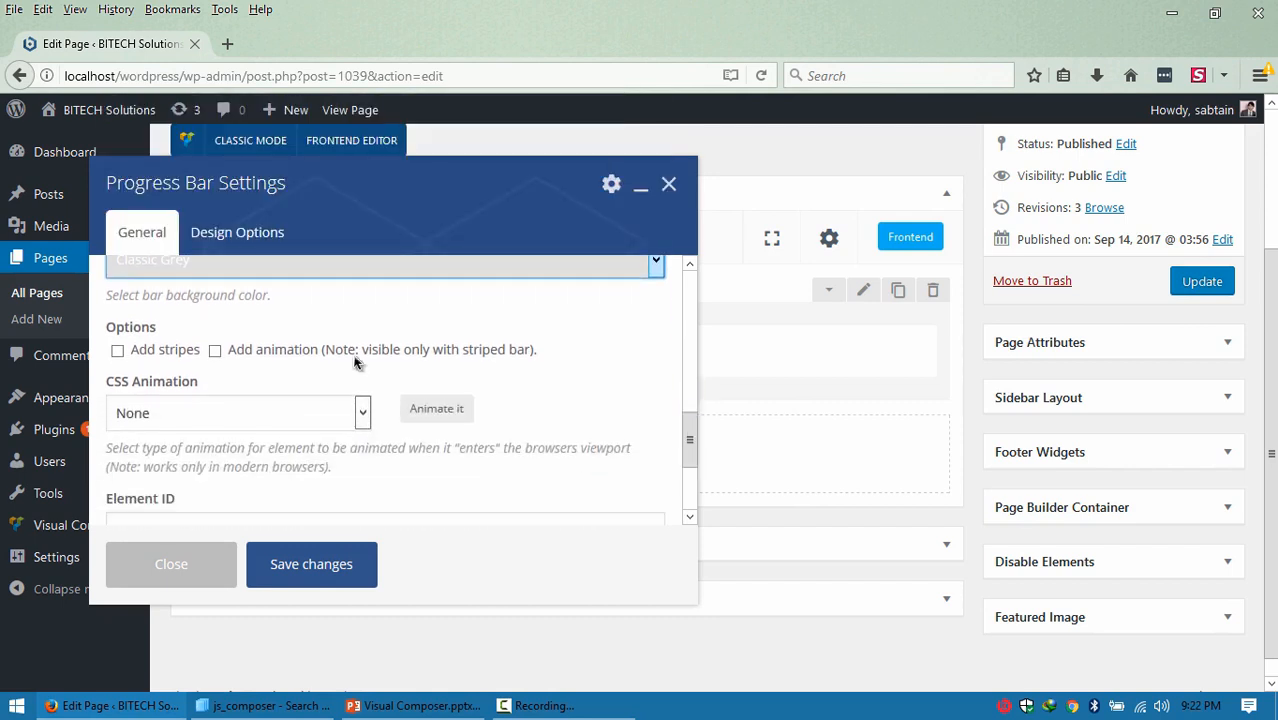
left_click(160, 355)
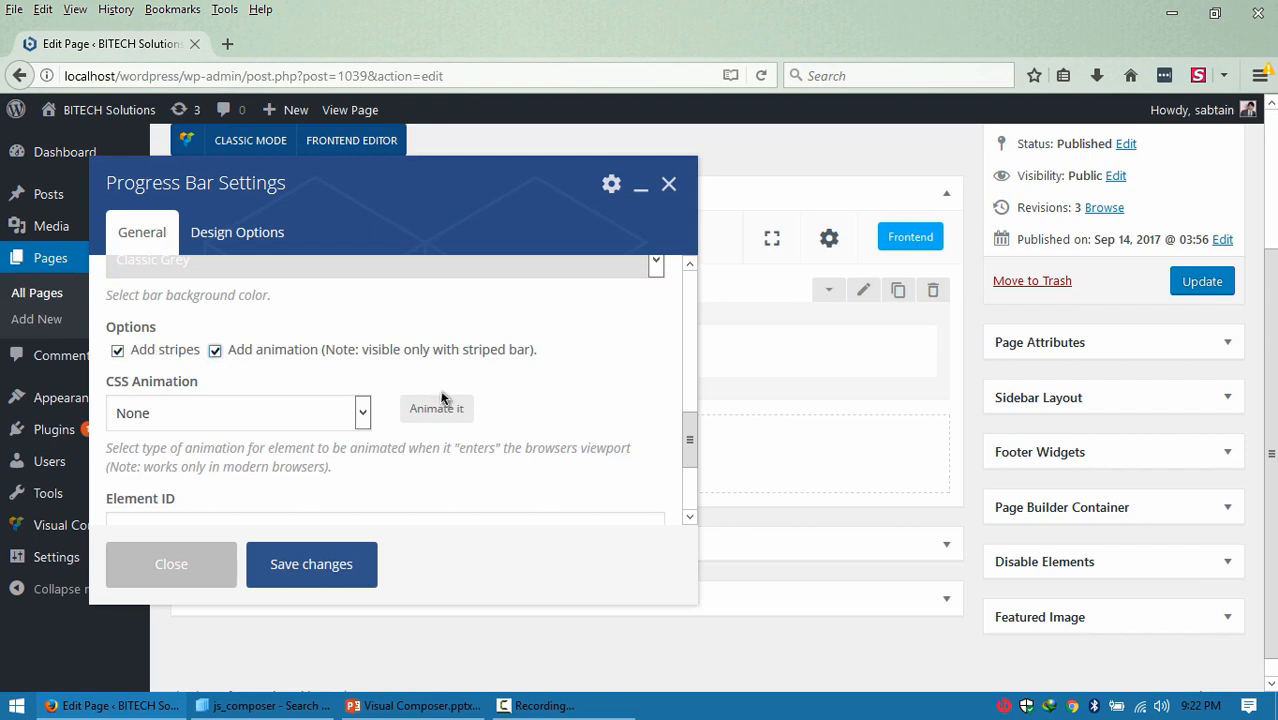
left_click(362, 412)
left_click(255, 450)
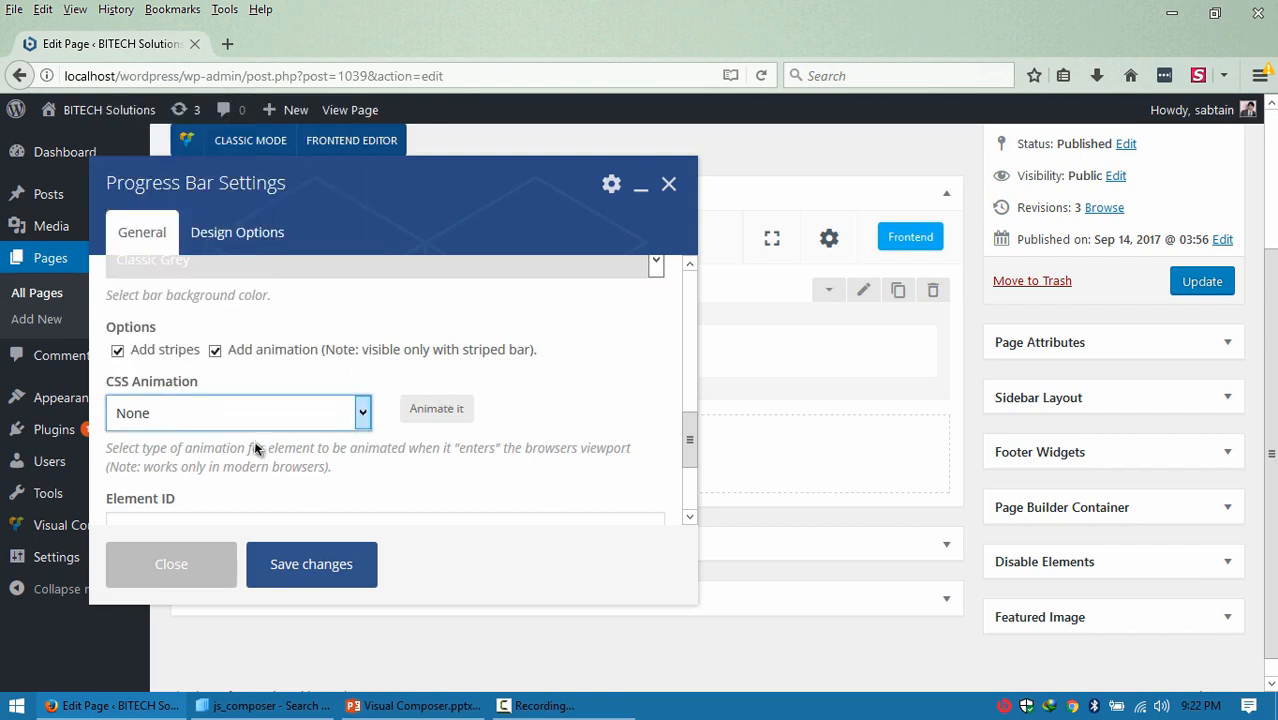
left_click(305, 556)
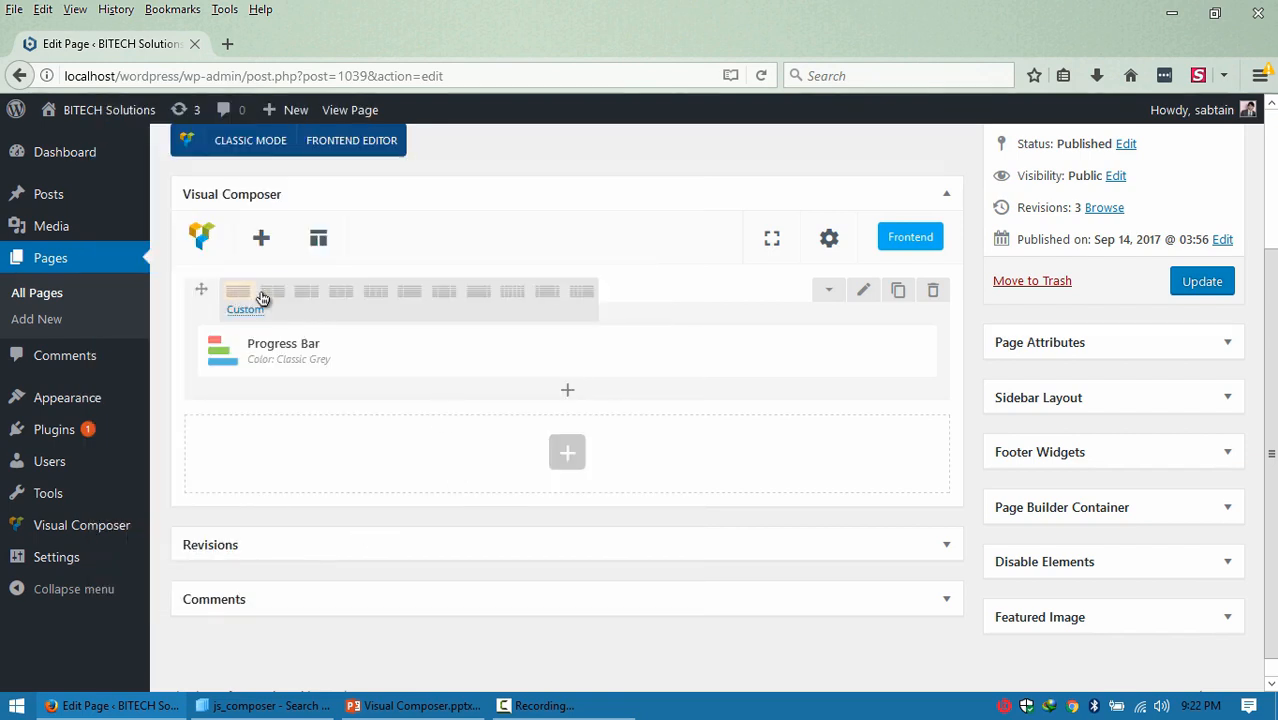
Split the progress bar's row into two equal columns and preview the page changes.
left_click(262, 299)
scroll(1268, 240, "up", 1)
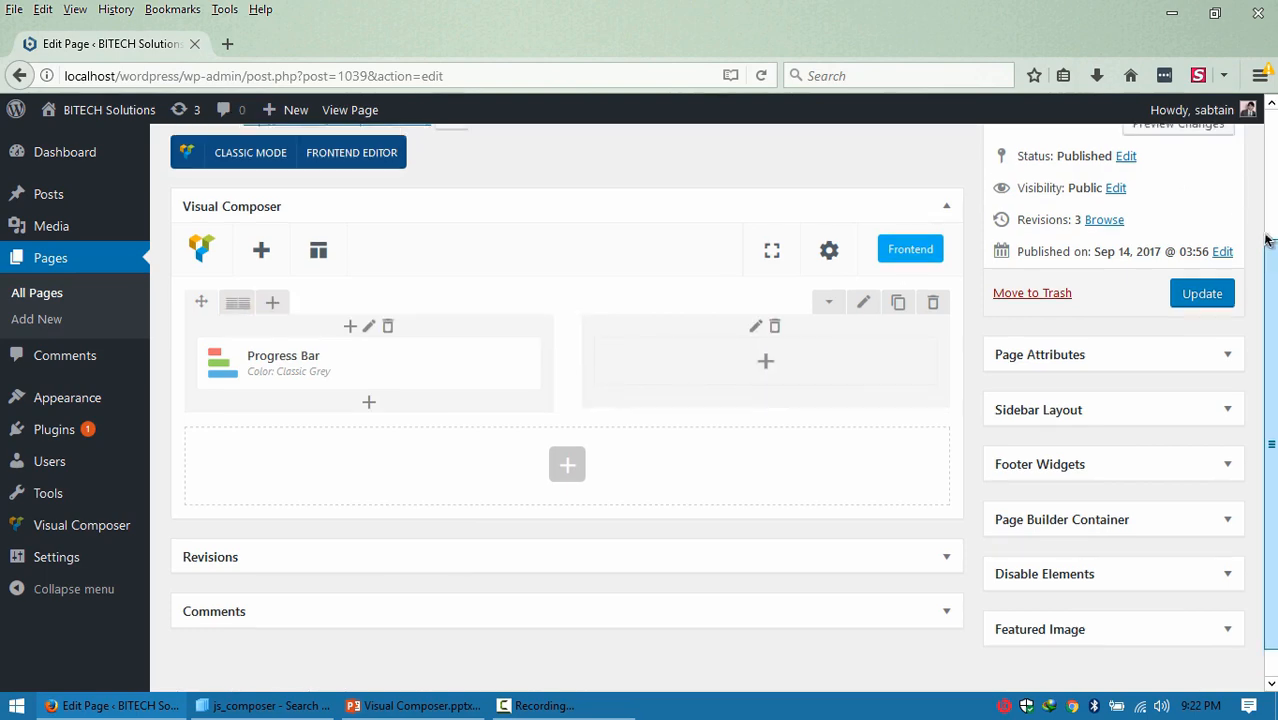
scroll(1268, 240, "up", 2)
left_click(1172, 231)
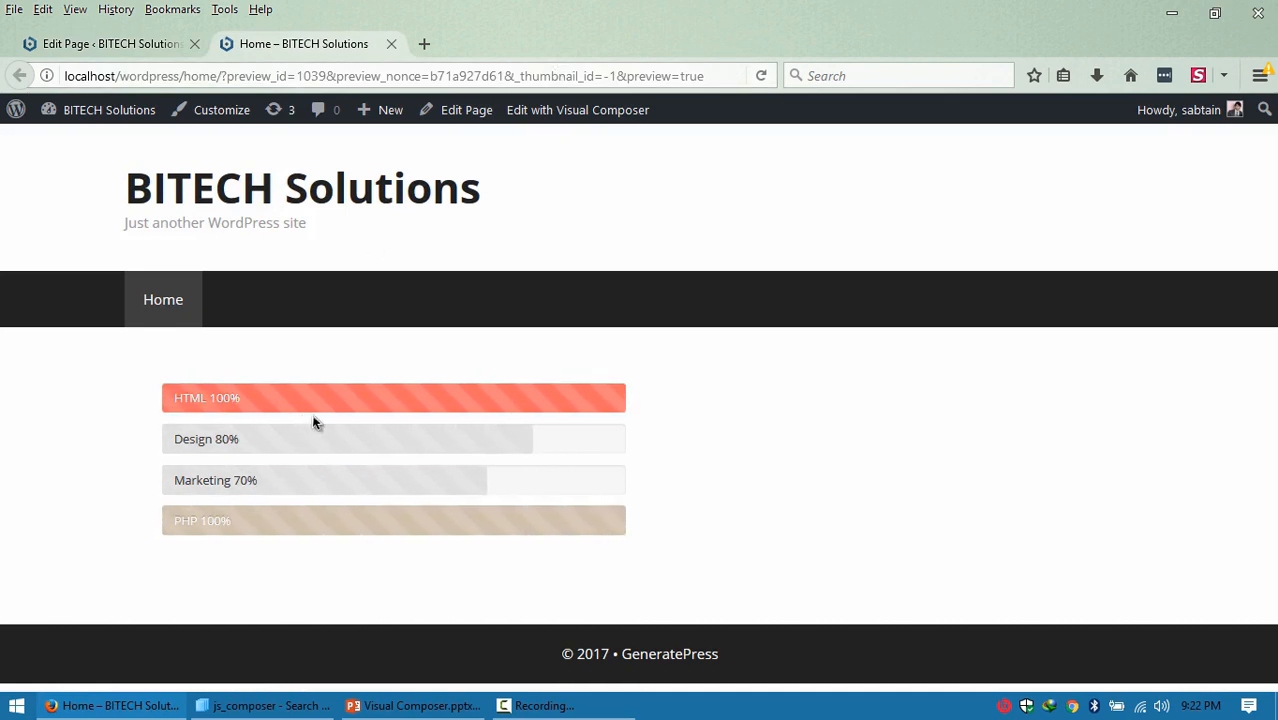
Switch to PowerPoint to check the chart types on the Charts slide, and return to the page editor in Firefox.
left_click(360, 706)
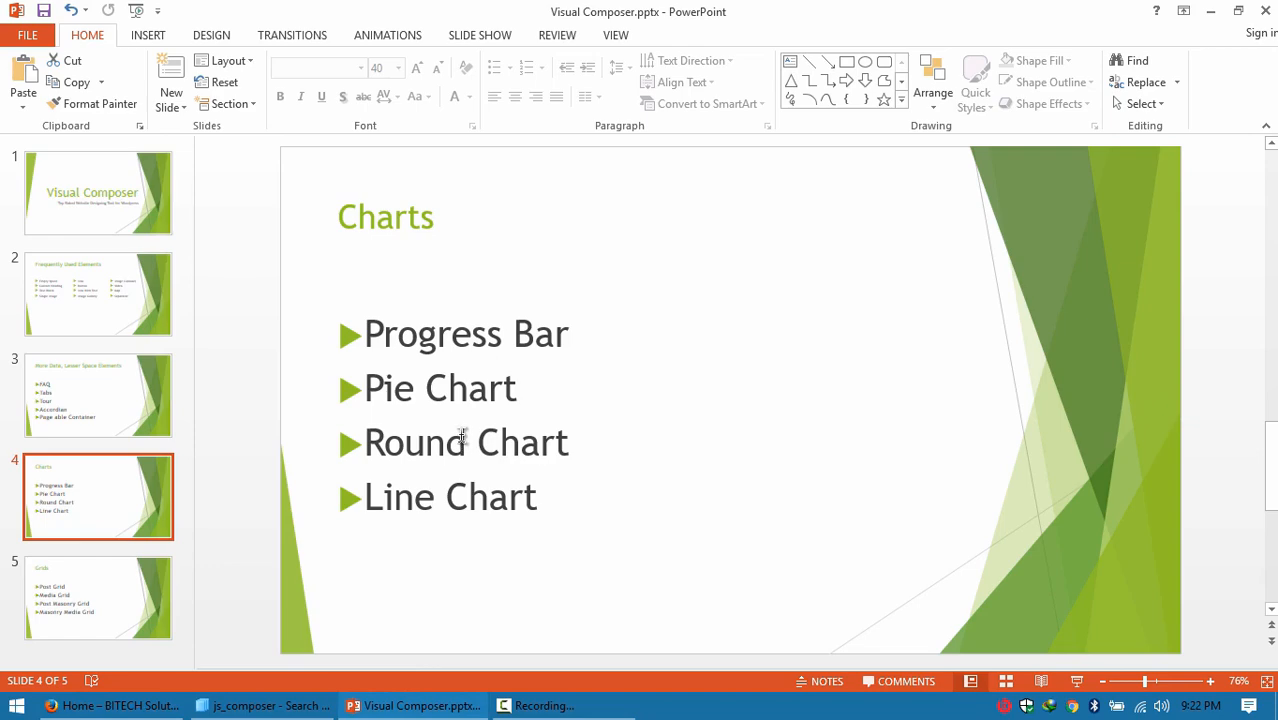
left_click(396, 704)
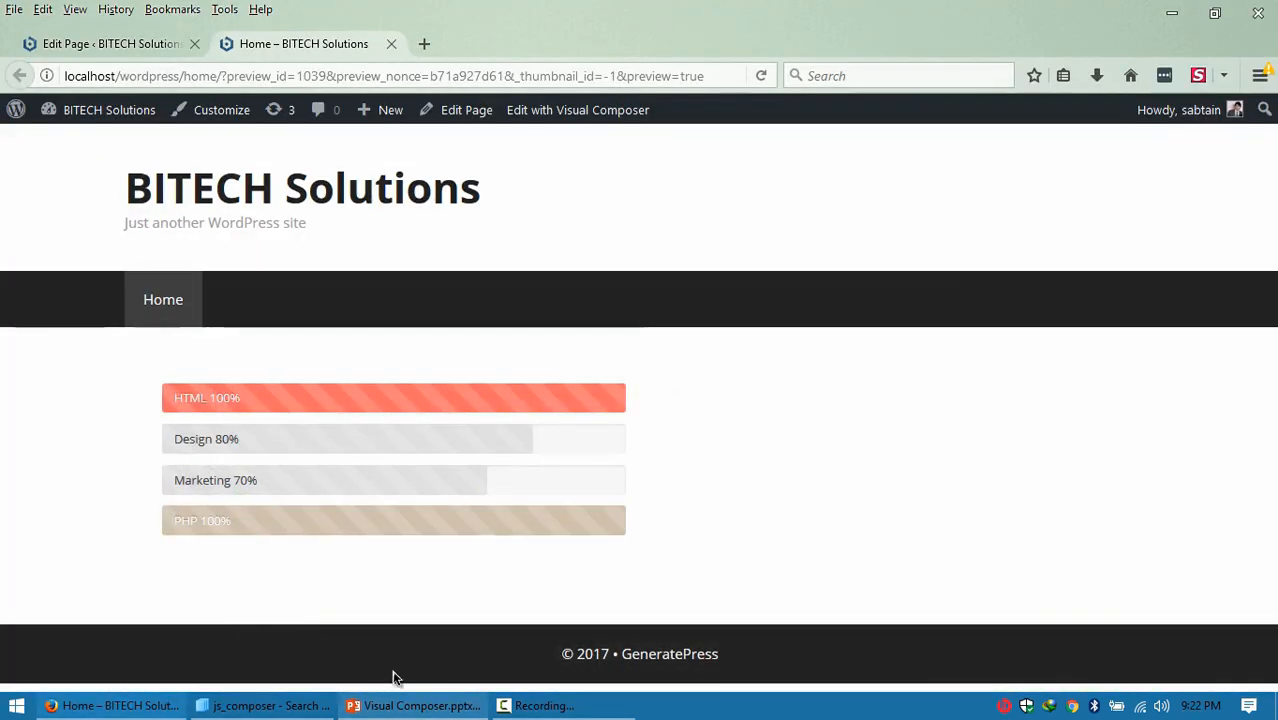
left_click(93, 45)
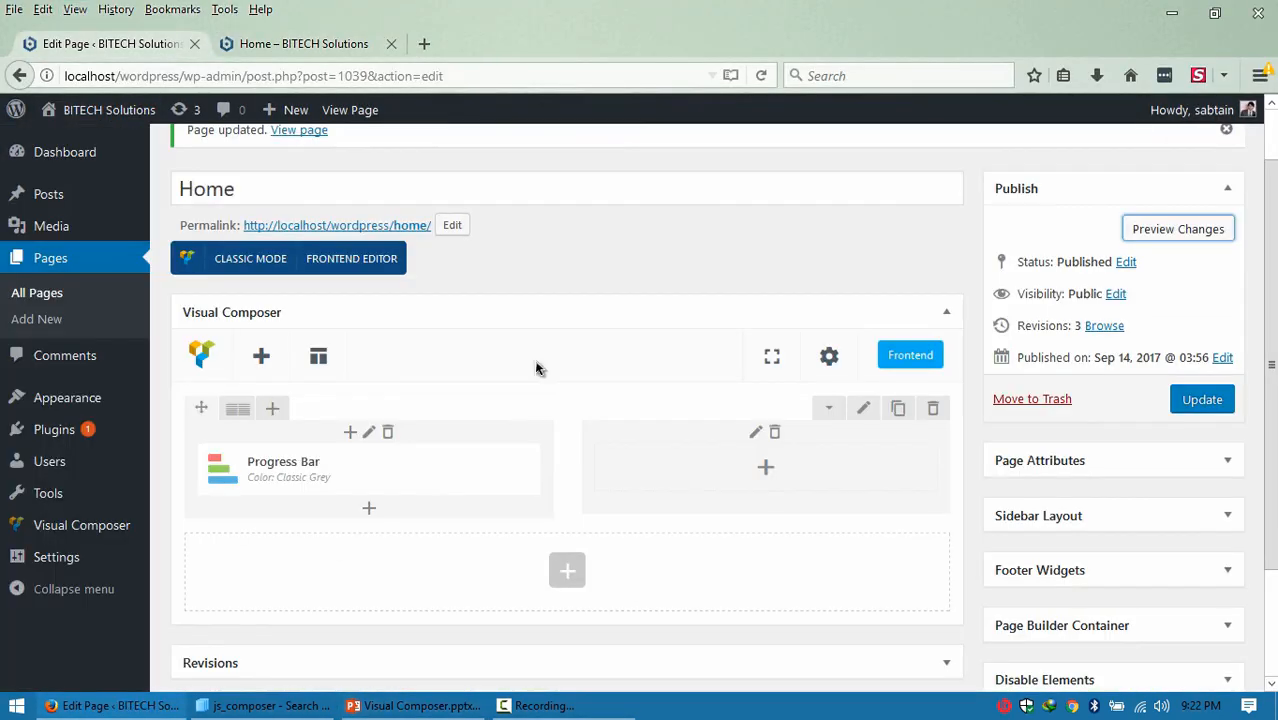
Add a Round Chart element to the empty second column and set its design to Doughnut.
left_click(765, 467)
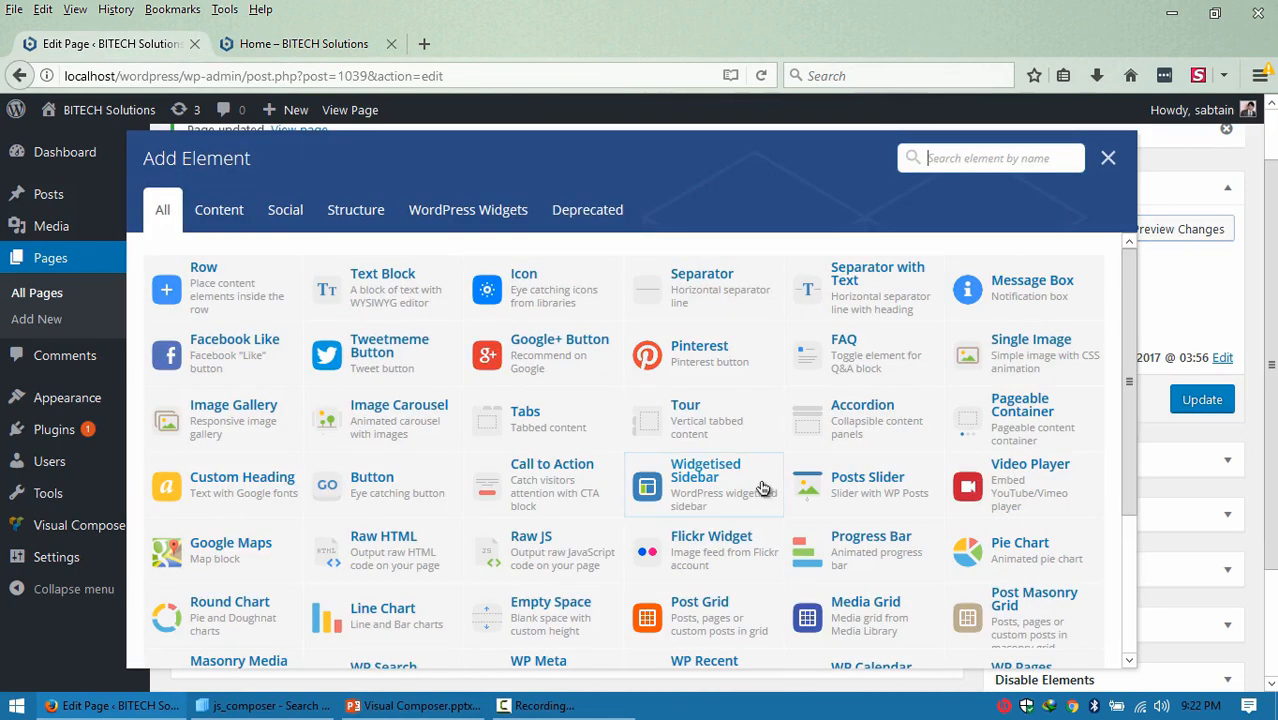
left_click(217, 617)
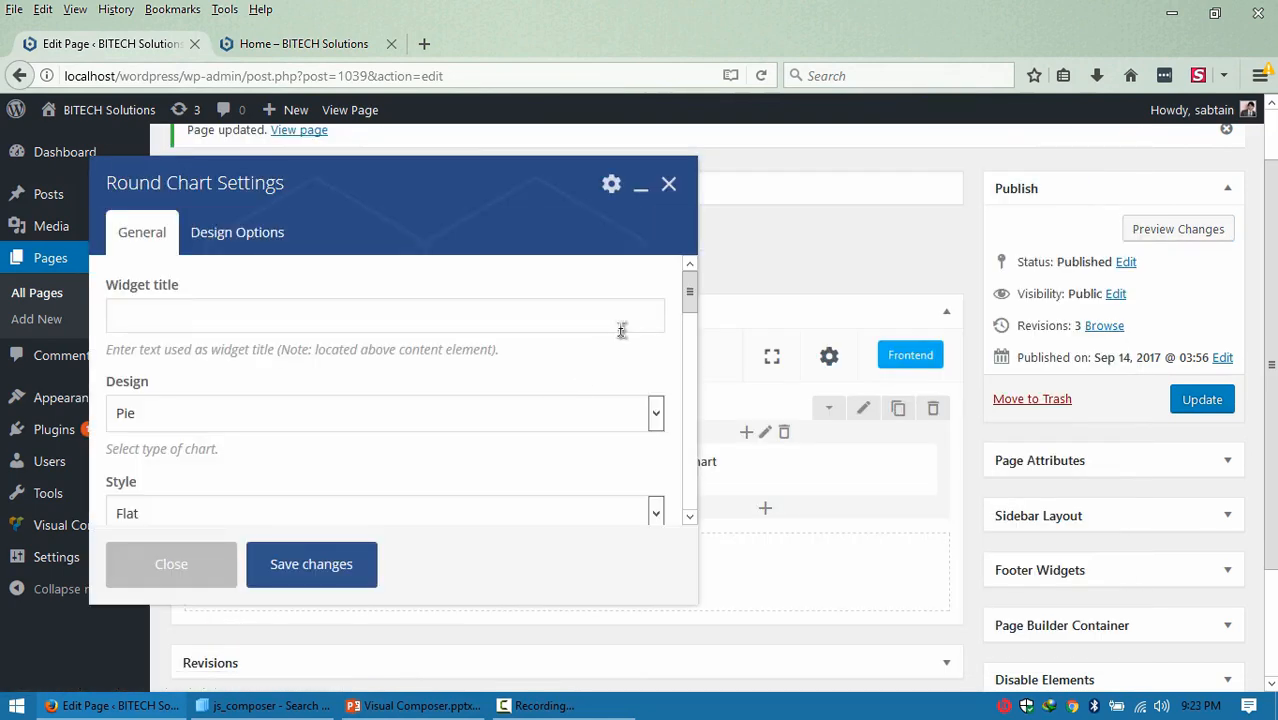
left_click(622, 413)
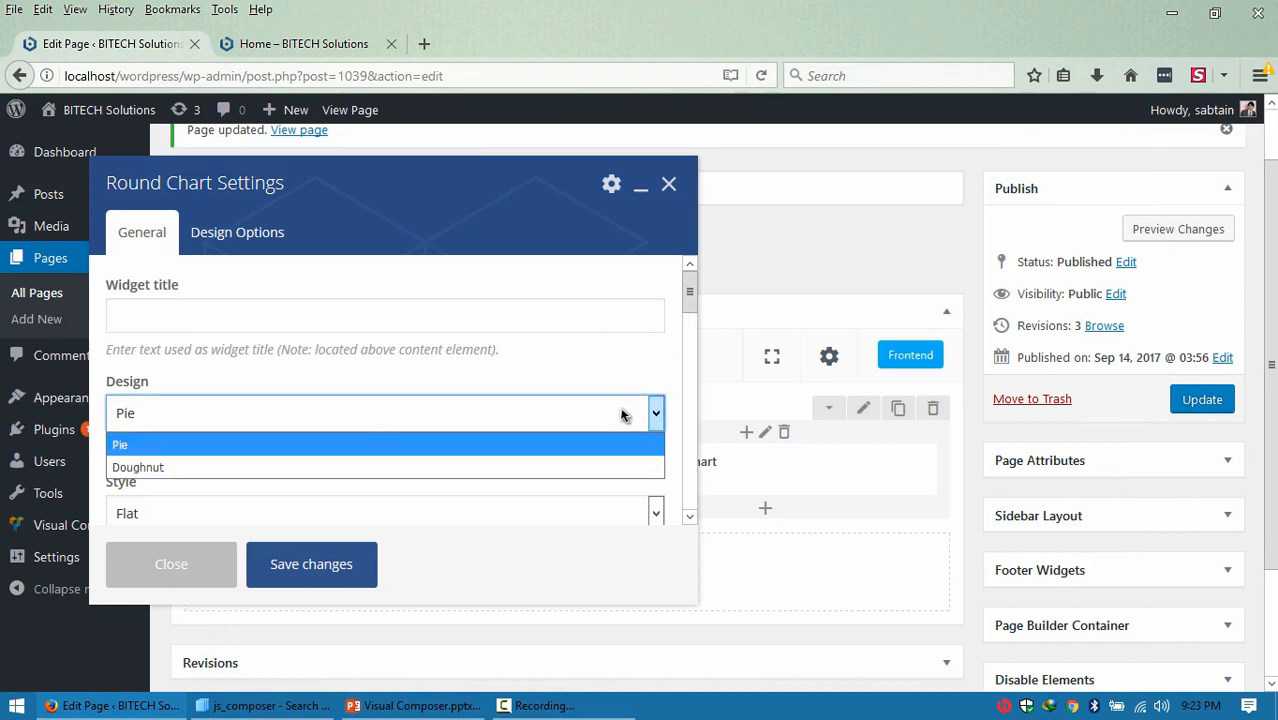
left_click(604, 468)
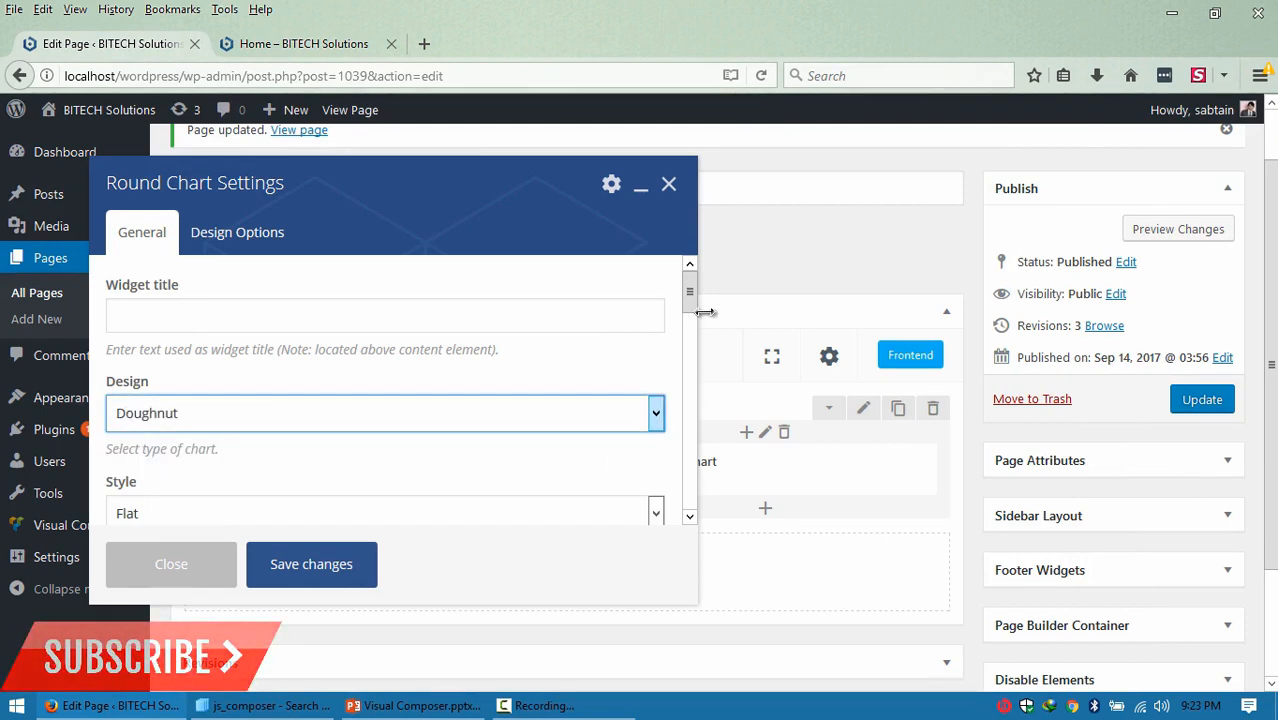
Examine the round chart's style, gap, outline color, legend, hover value, chart value and animation options.
left_click_drag(693, 290, 693, 345)
left_click(618, 353)
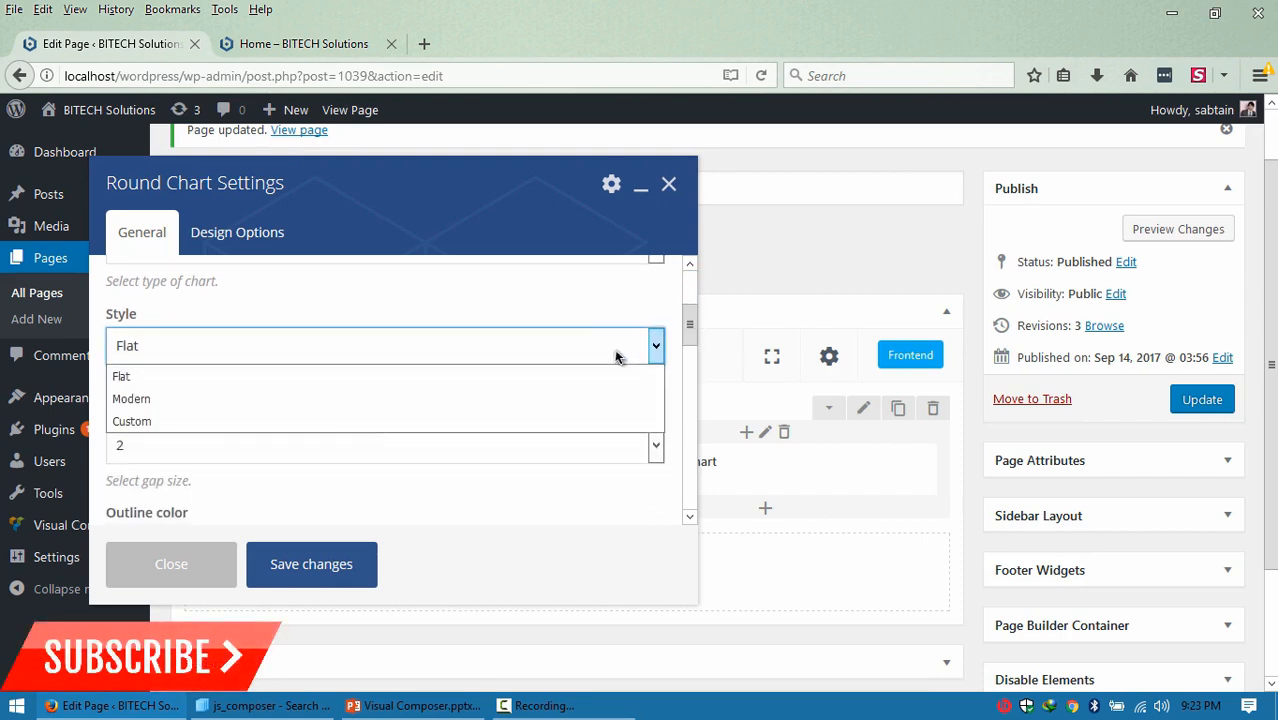
left_click(616, 356)
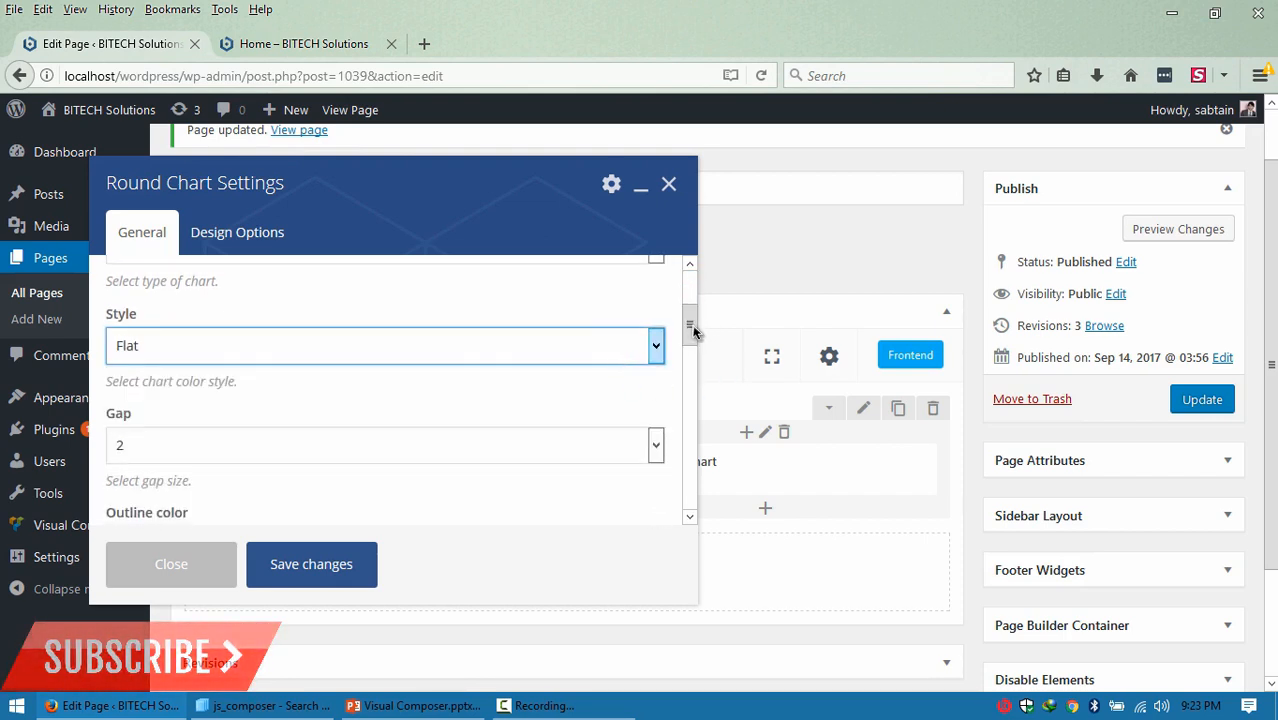
left_click_drag(693, 330, 688, 357)
left_click(614, 315)
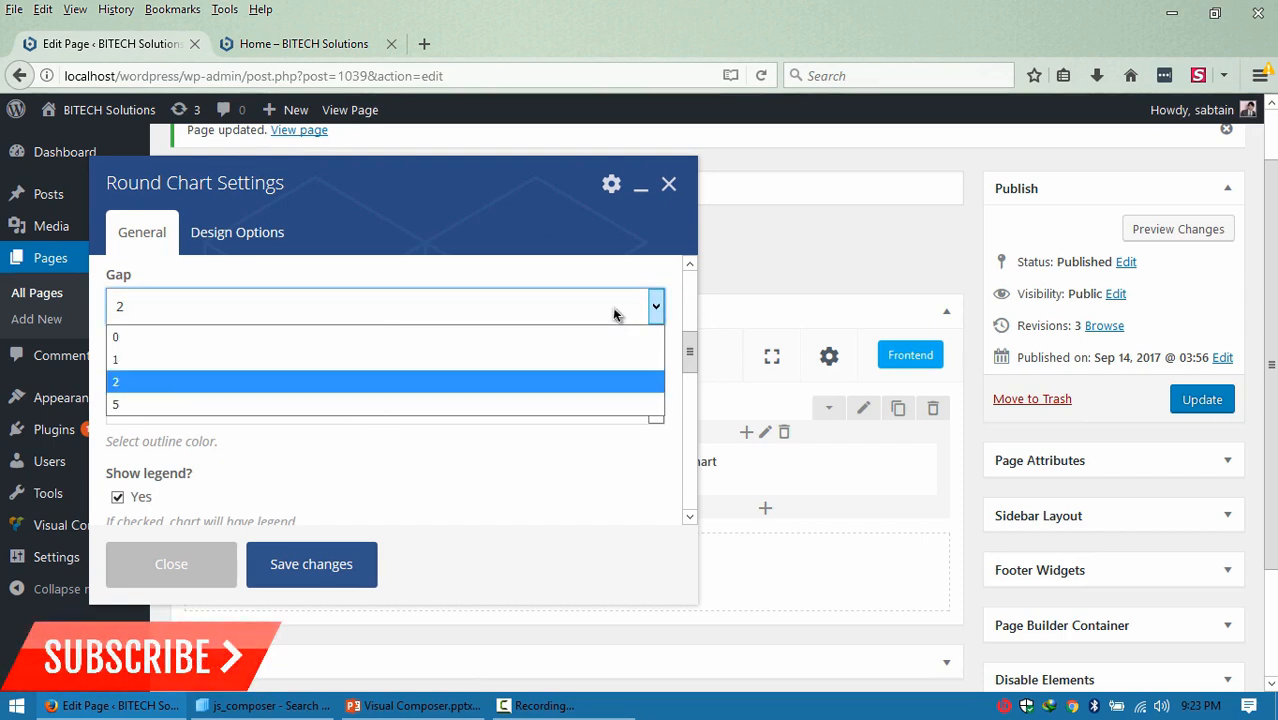
left_click(614, 315)
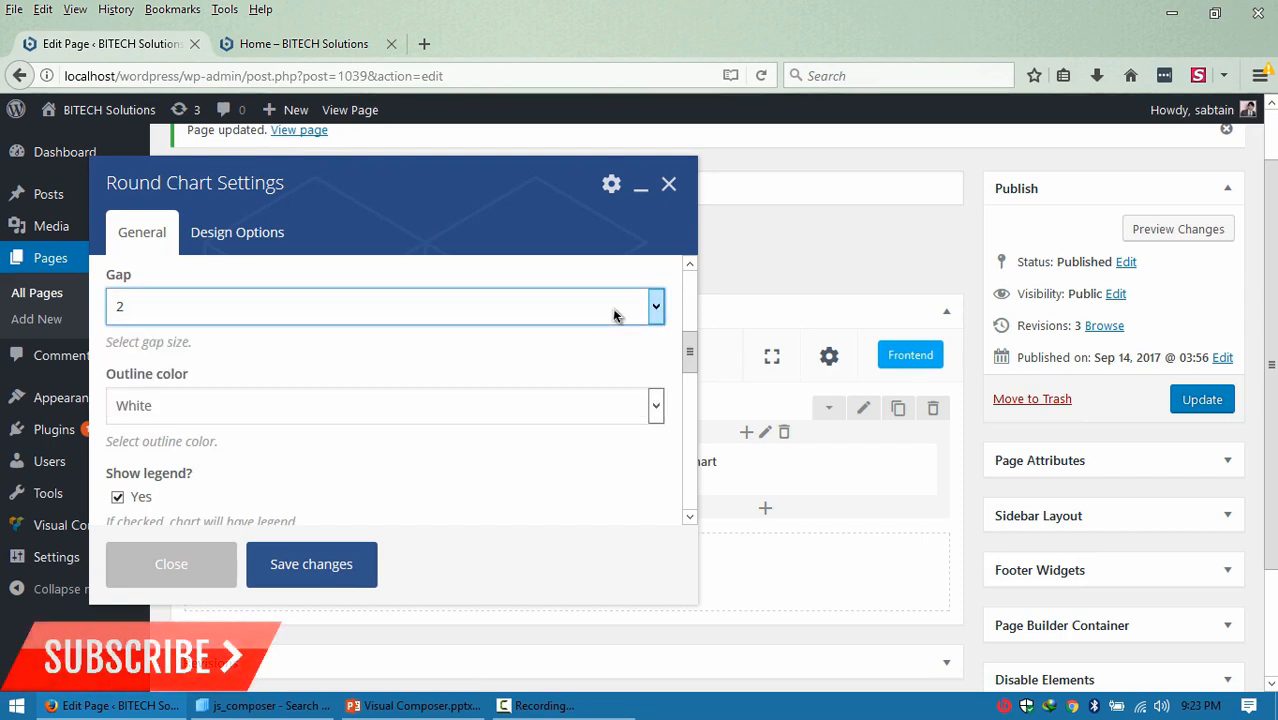
scroll(690, 378, "down", 1)
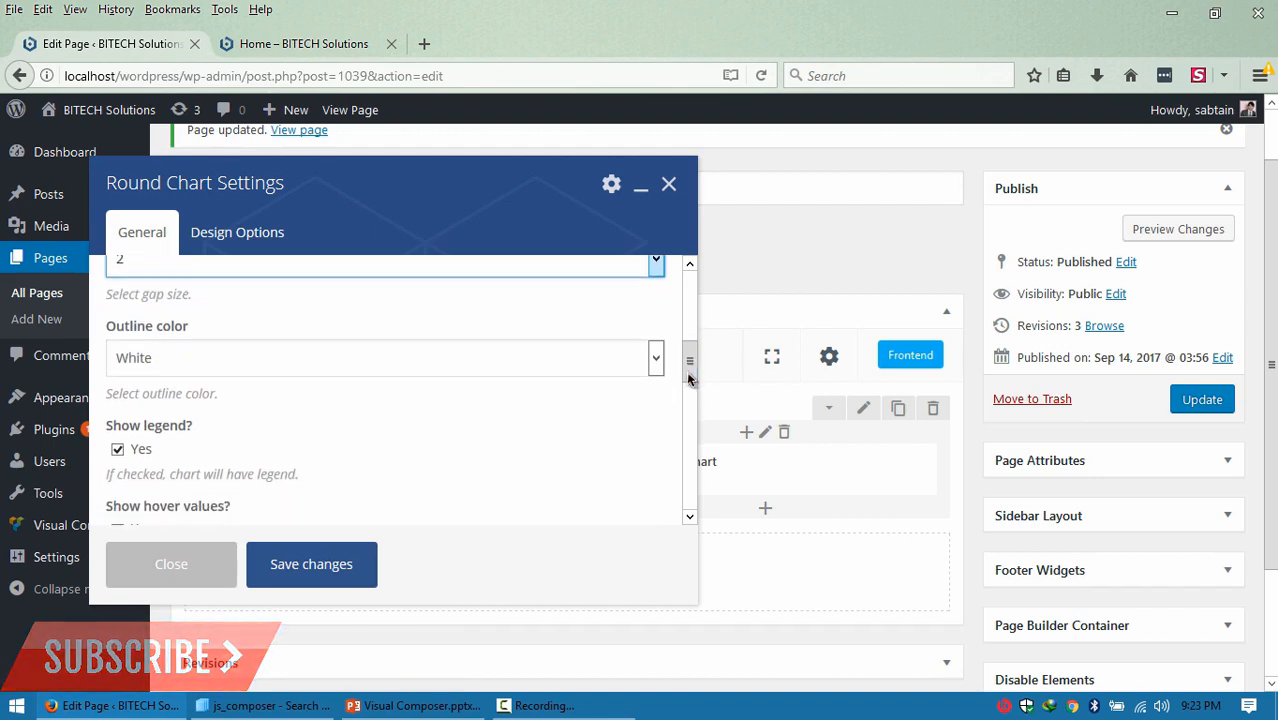
scroll(688, 377, "down", 2)
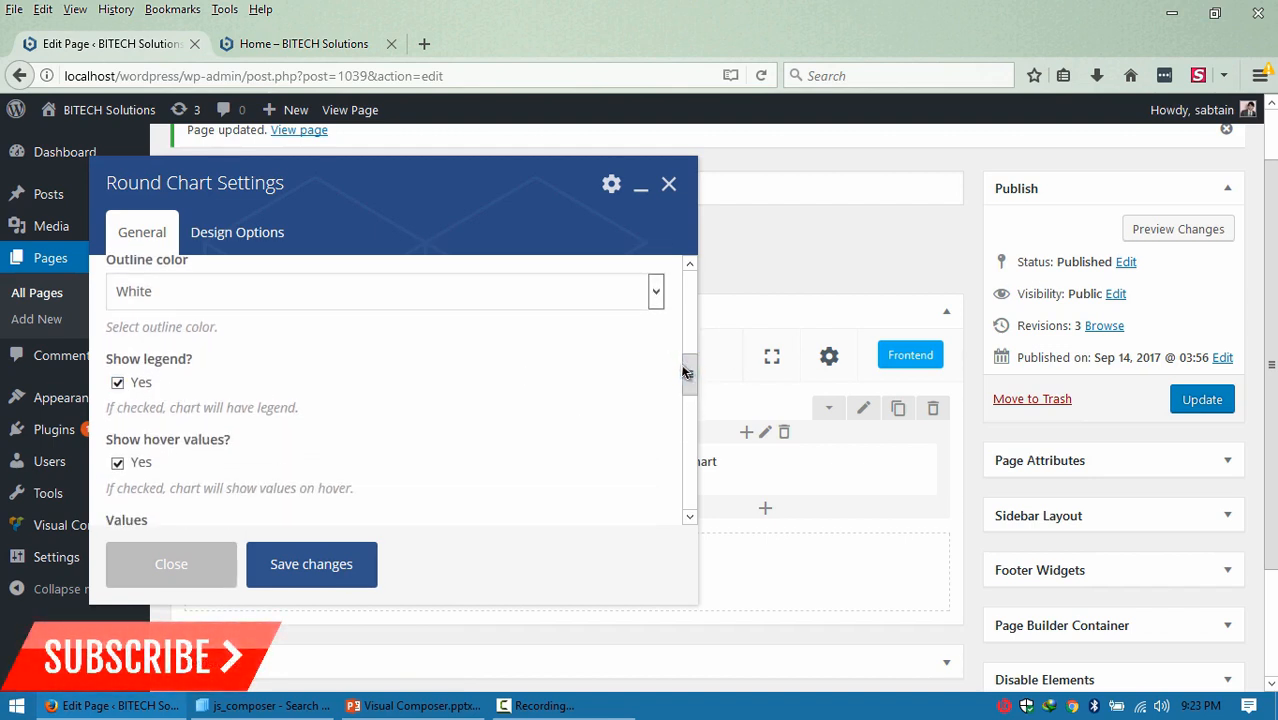
scroll(691, 382, "down", 3)
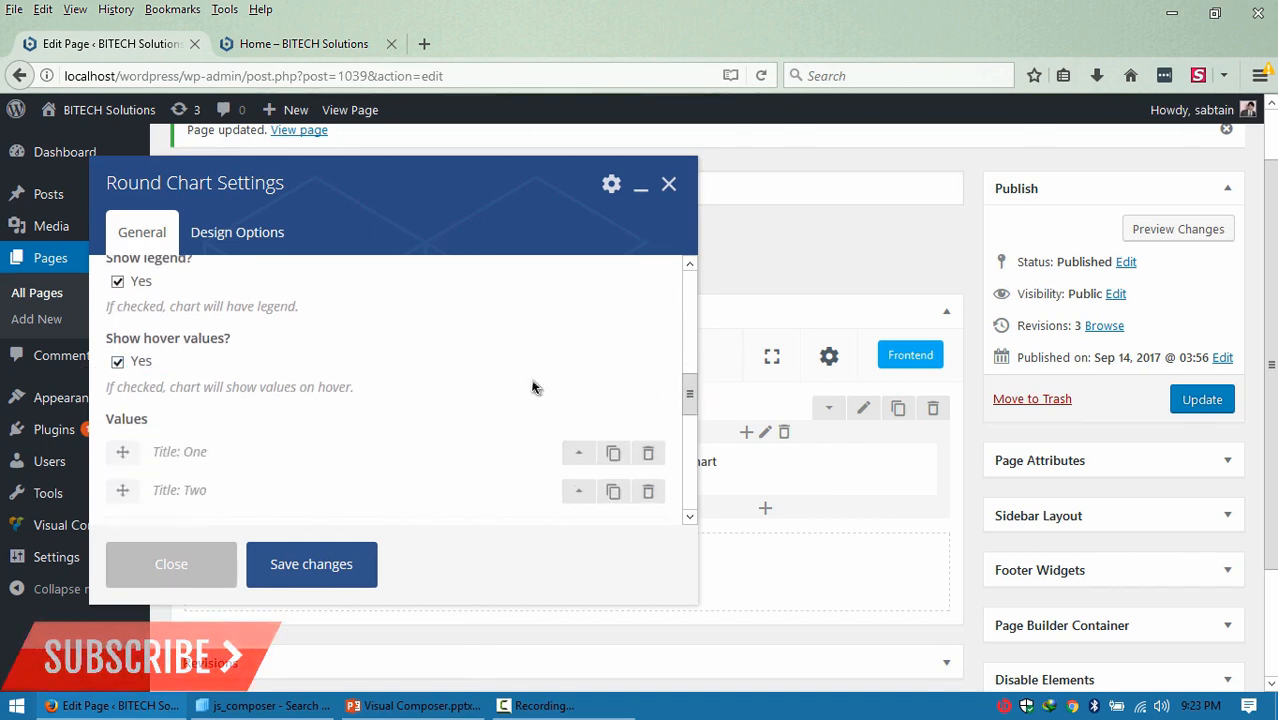
left_click_drag(693, 400, 690, 418)
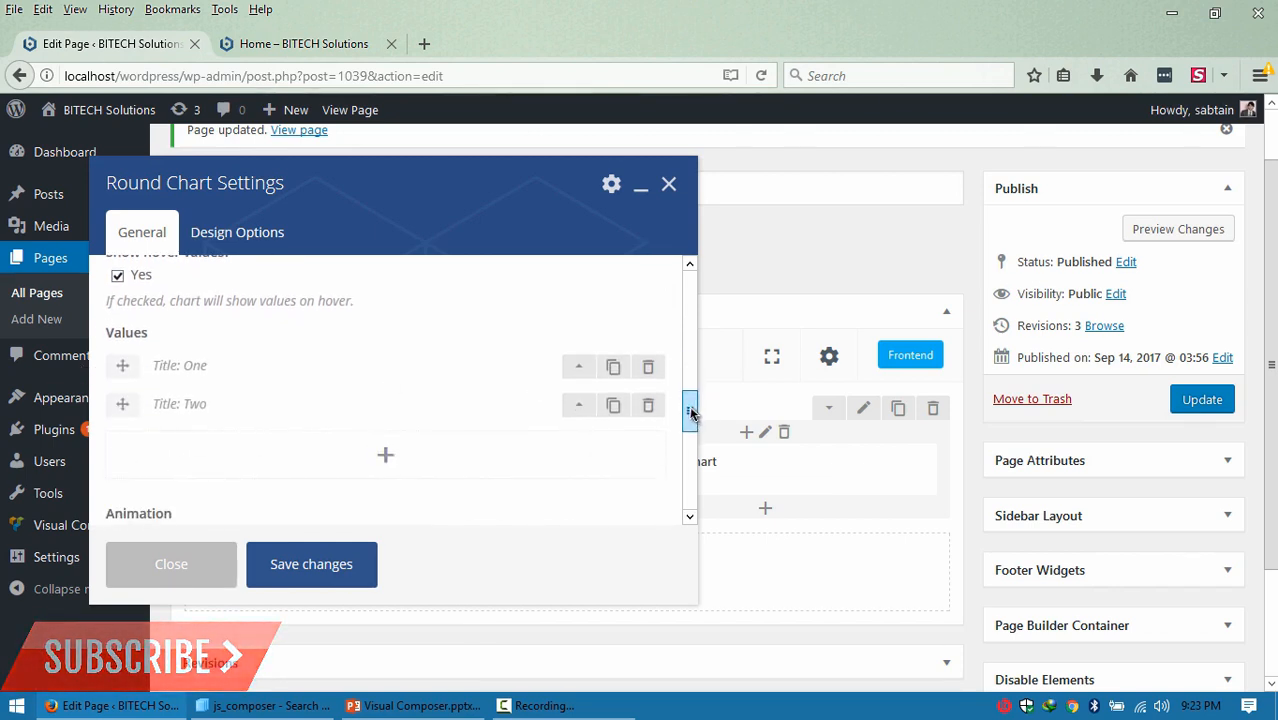
left_click(572, 376)
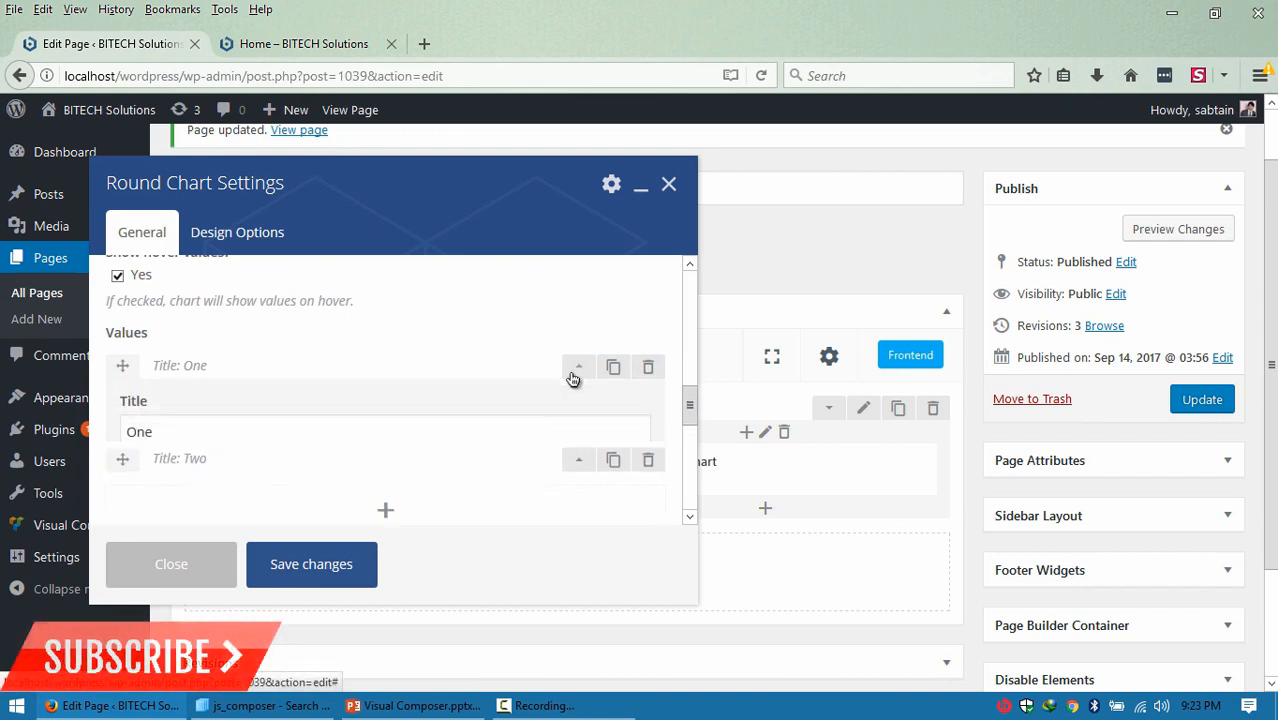
left_click(585, 371)
scroll(690, 430, "down", 2)
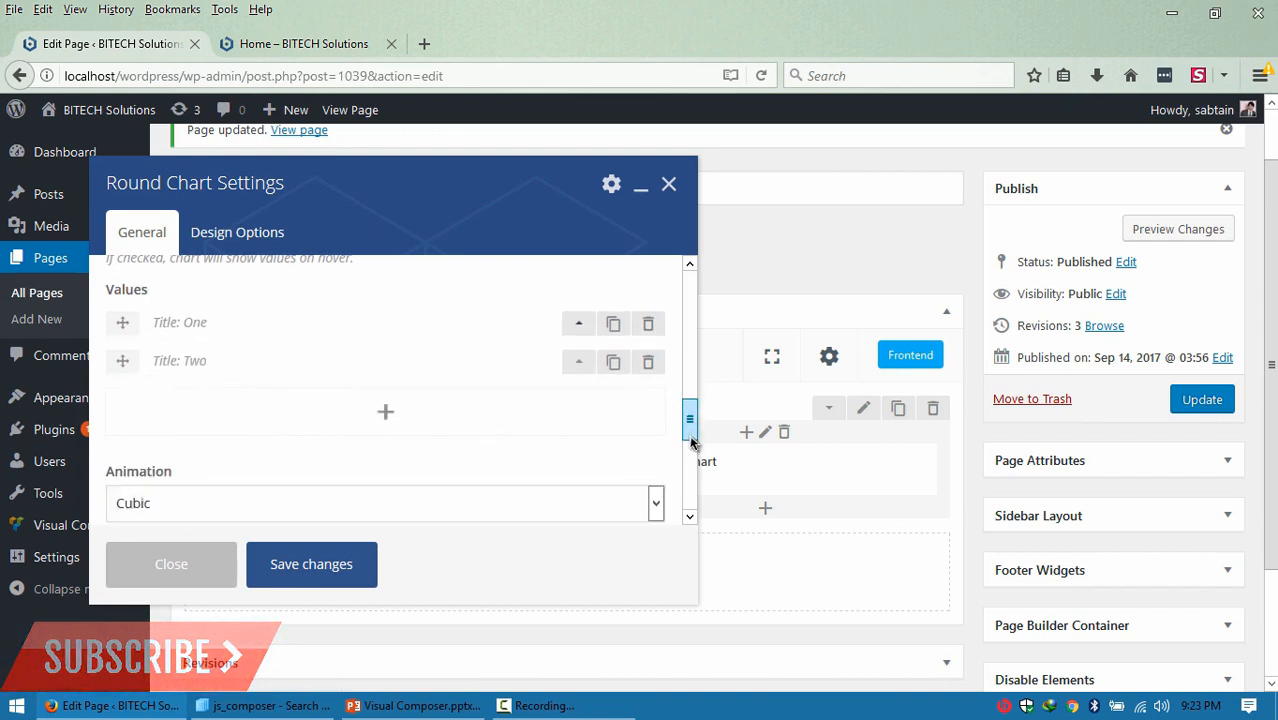
Save the round chart settings and preview the page to inspect the chart.
left_click(359, 563)
left_click(1178, 229)
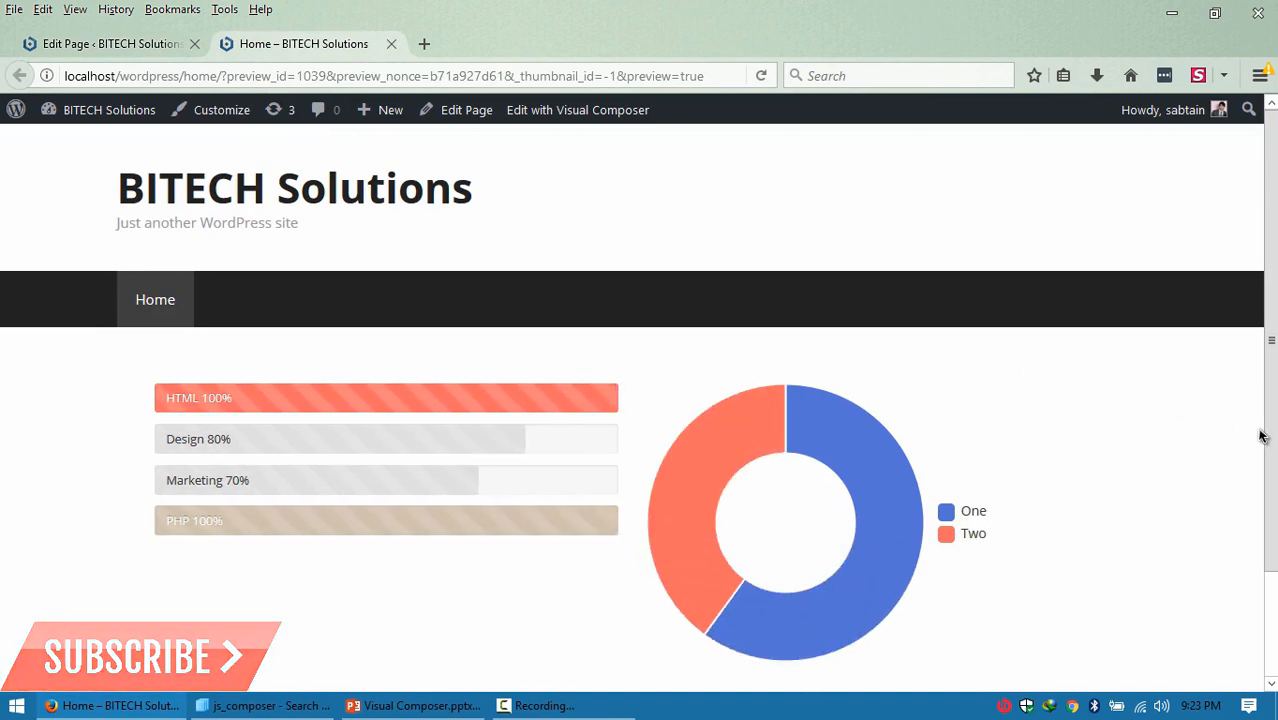
scroll(1261, 436, "down", 1)
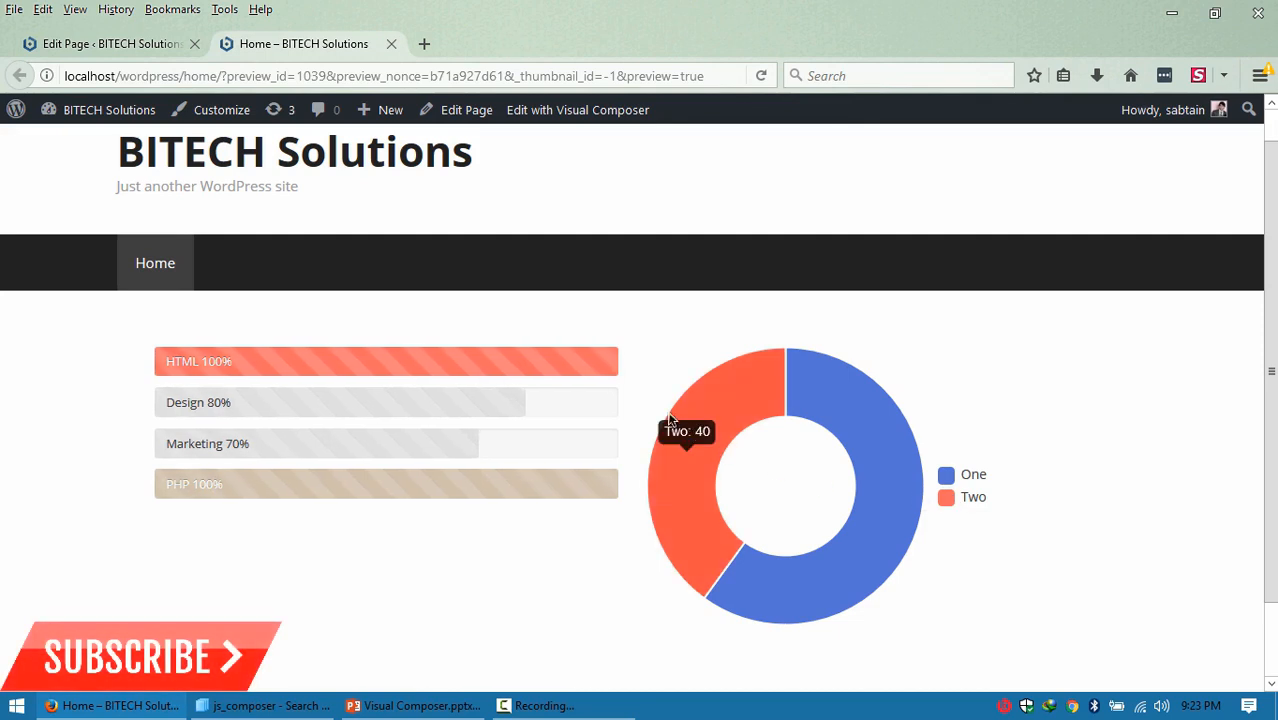
Turn off the legend in the Round Chart settings and save the changes.
mouse_move(866, 405)
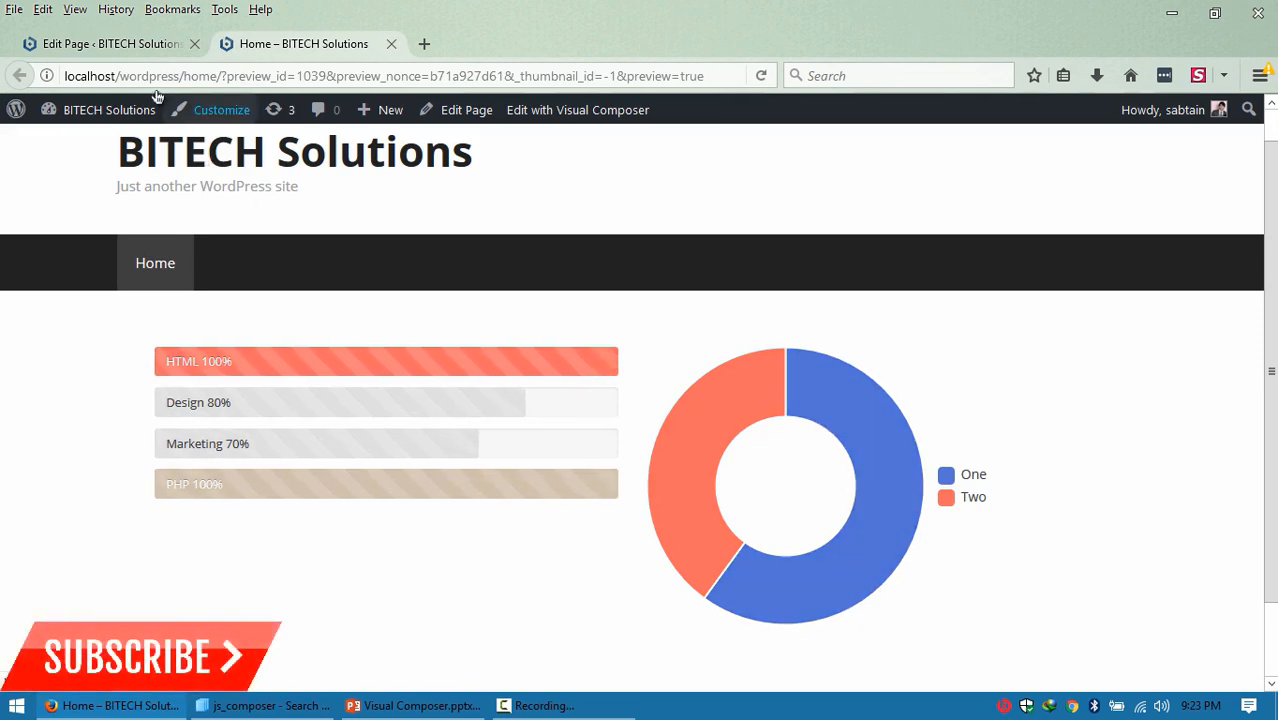
left_click(120, 44)
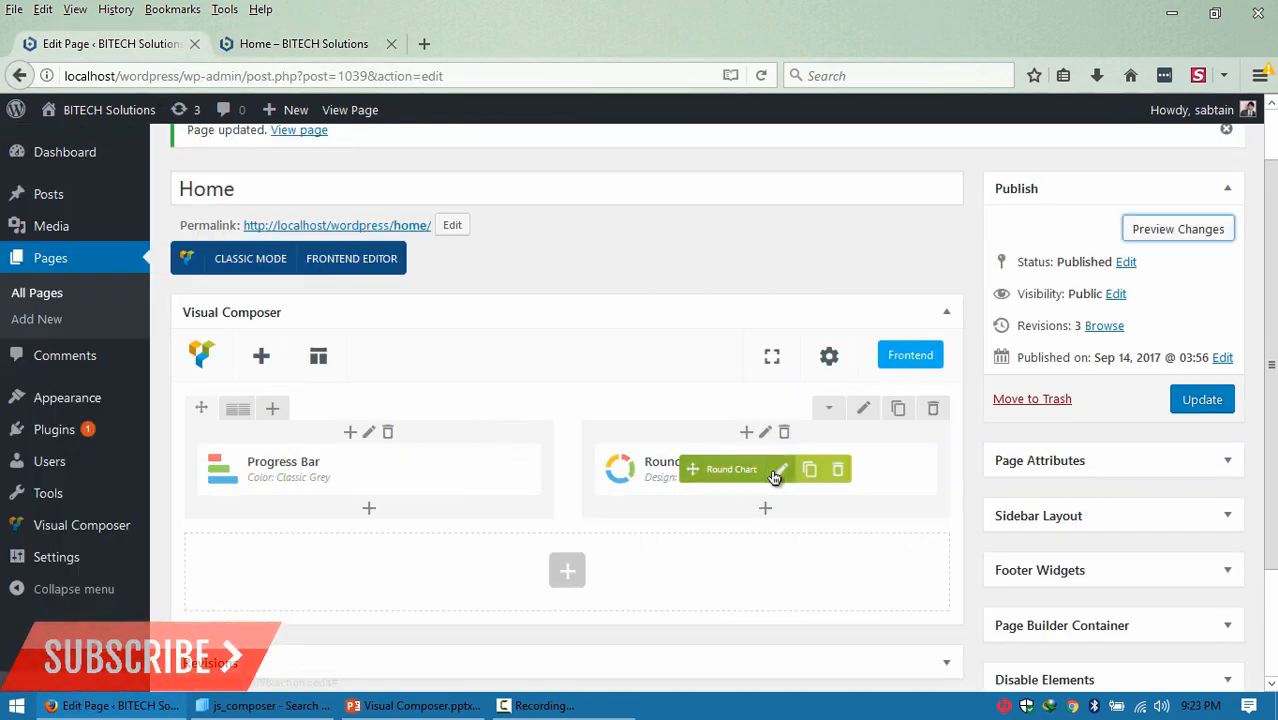
left_click(781, 469)
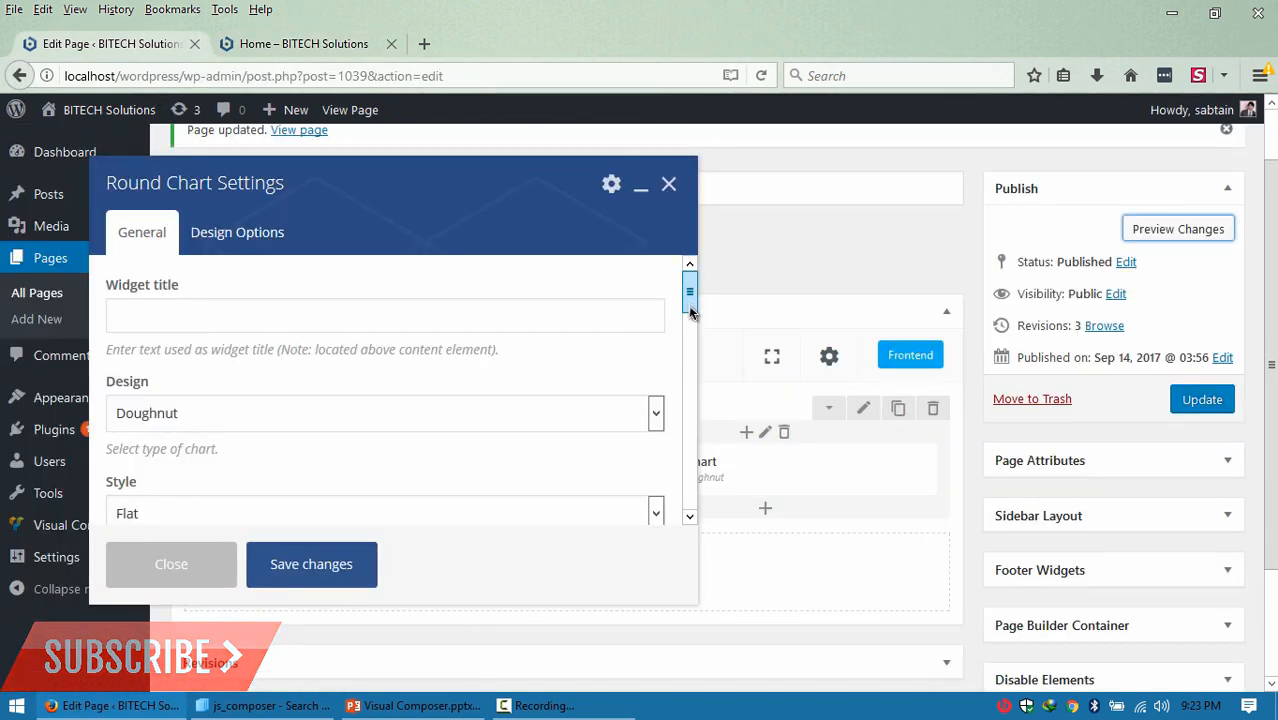
left_click_drag(690, 308, 687, 408)
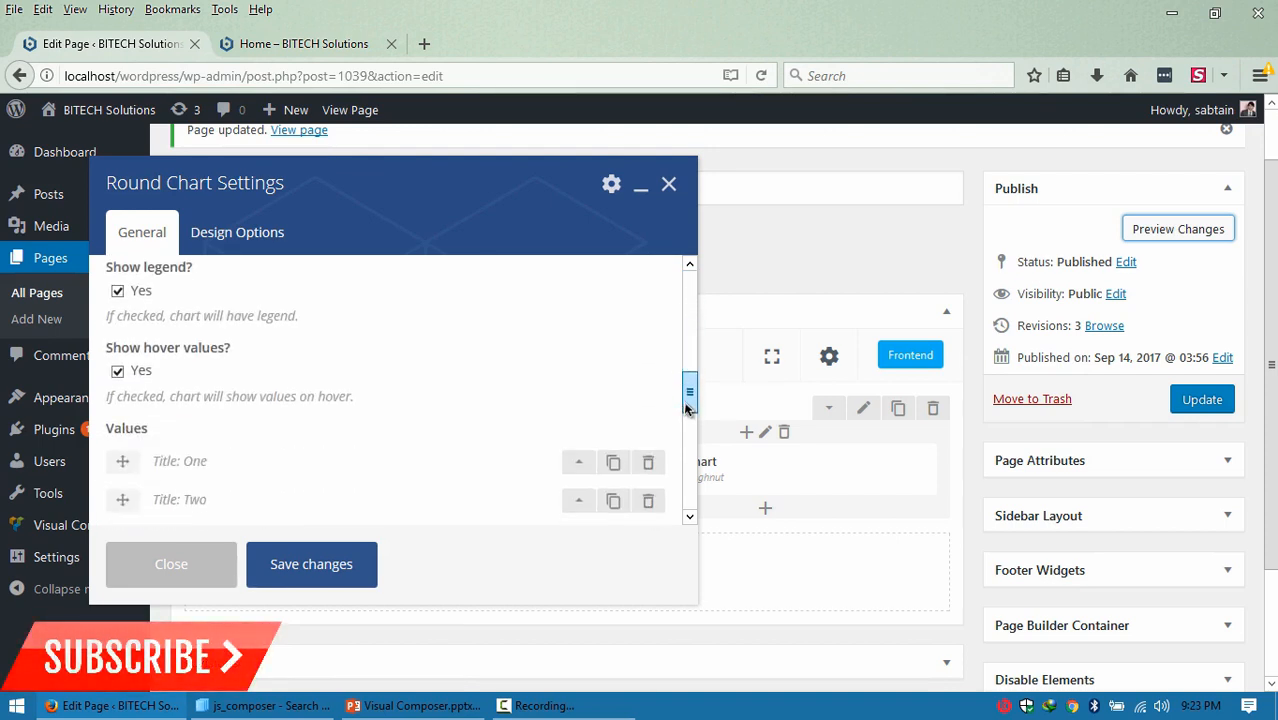
left_click(141, 291)
left_click(333, 563)
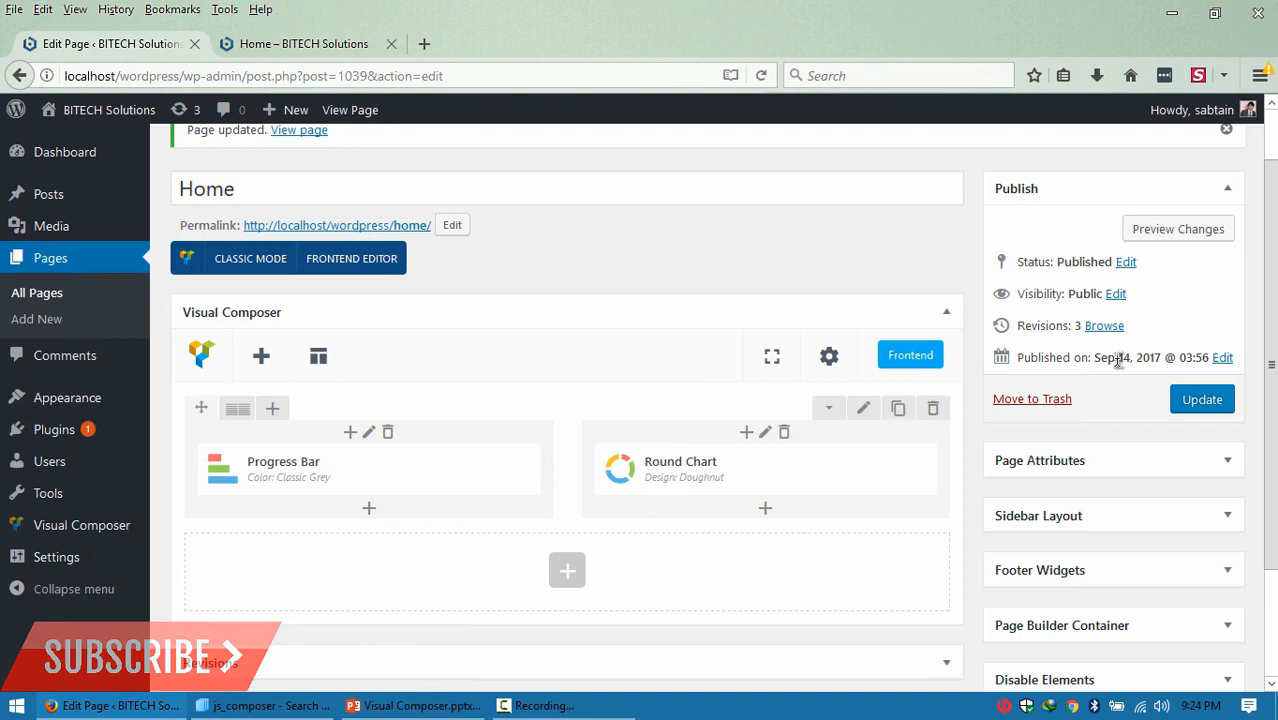
Preview the Home page and inspect the round chart without its legend.
left_click(1174, 230)
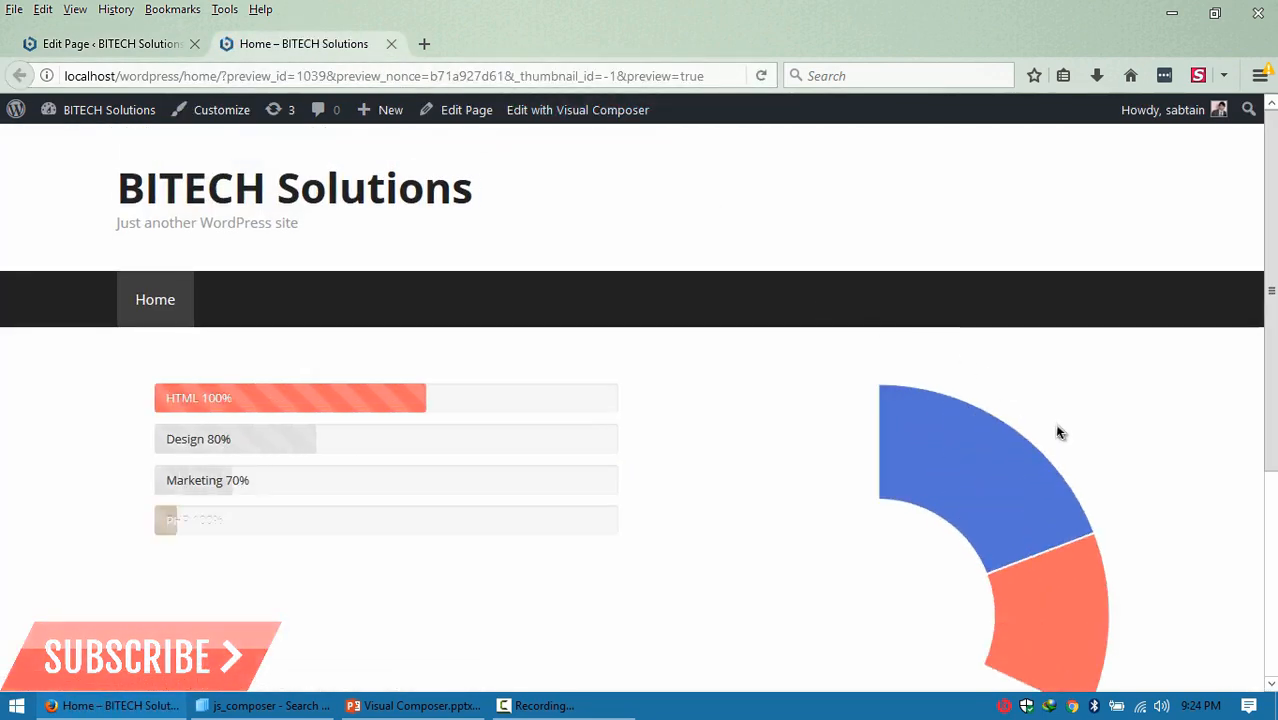
left_click_drag(1272, 333, 1274, 508)
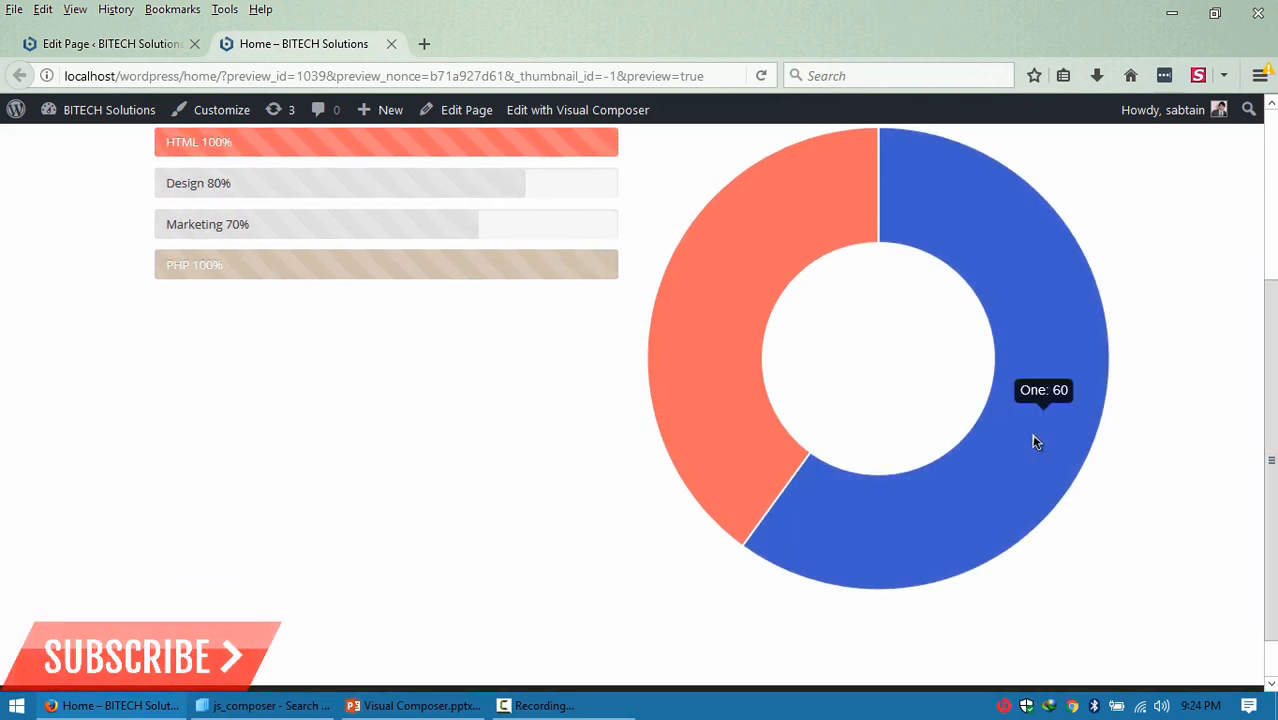
scroll(1160, 330, "up", 1)
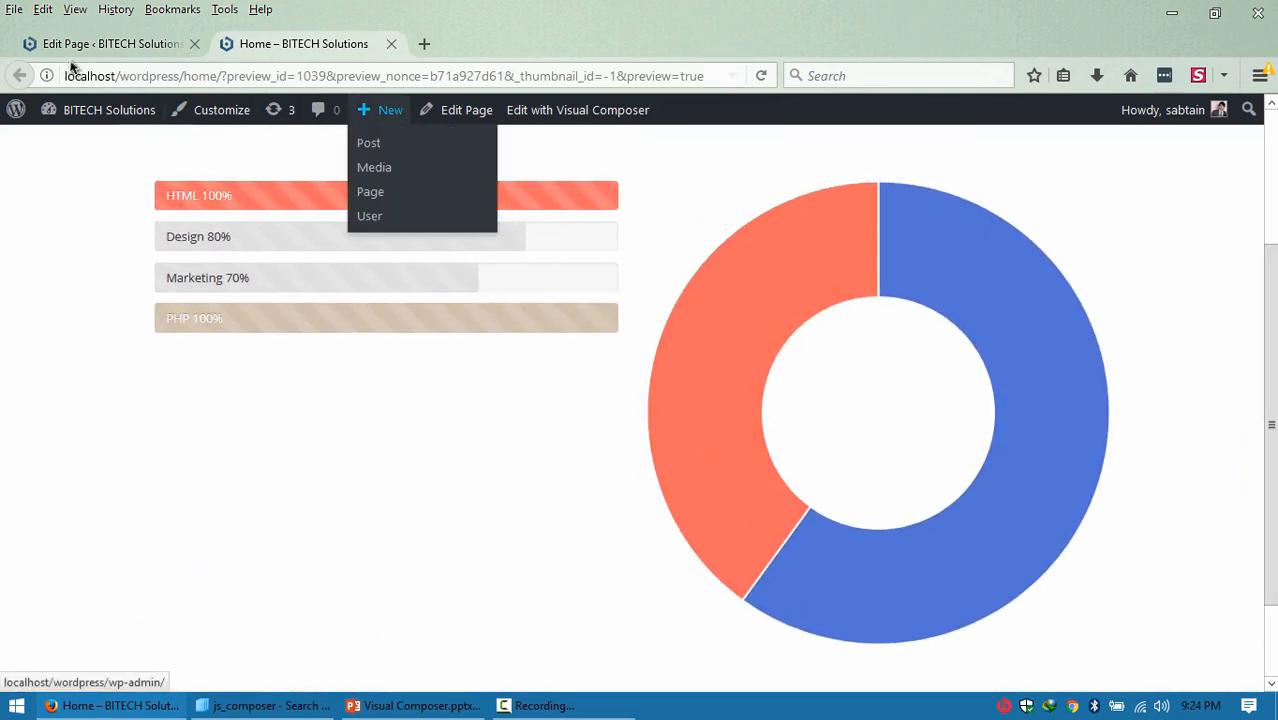
Reopen the Round Chart settings in the page editor and turn the legend back on.
left_click(455, 110)
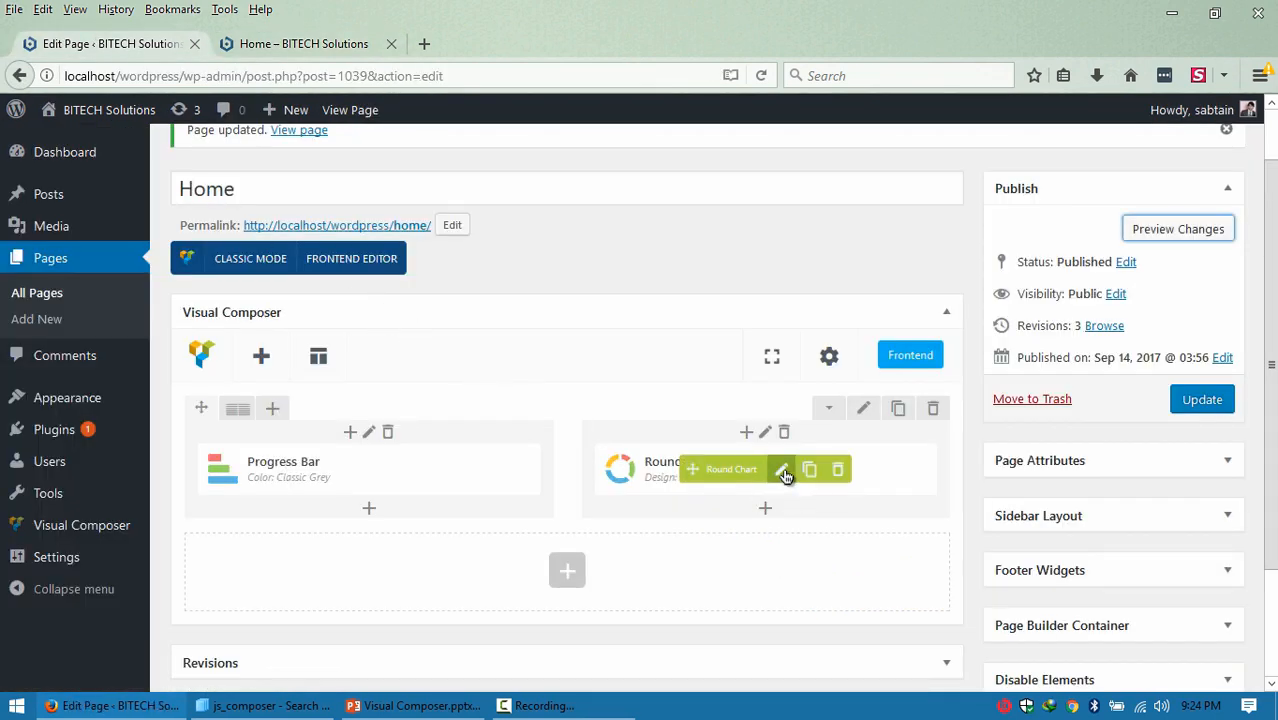
left_click(782, 470)
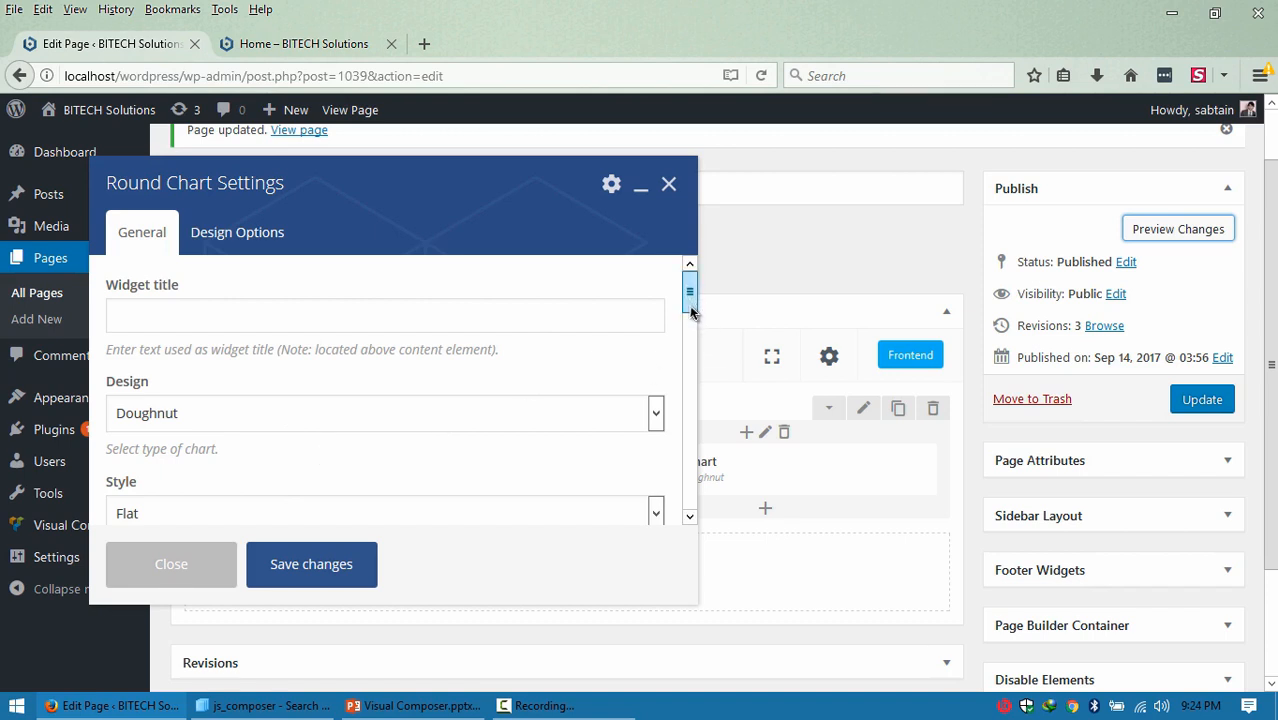
left_click_drag(690, 295, 690, 368)
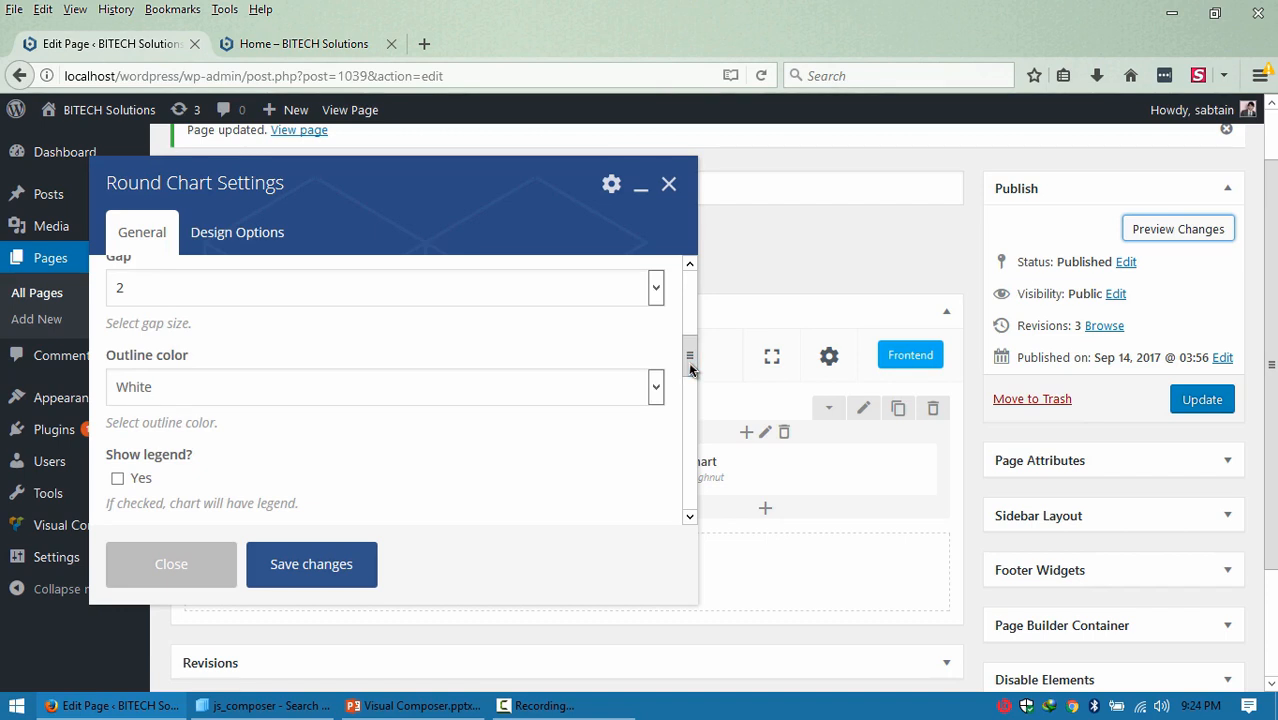
left_click_drag(690, 370, 690, 387)
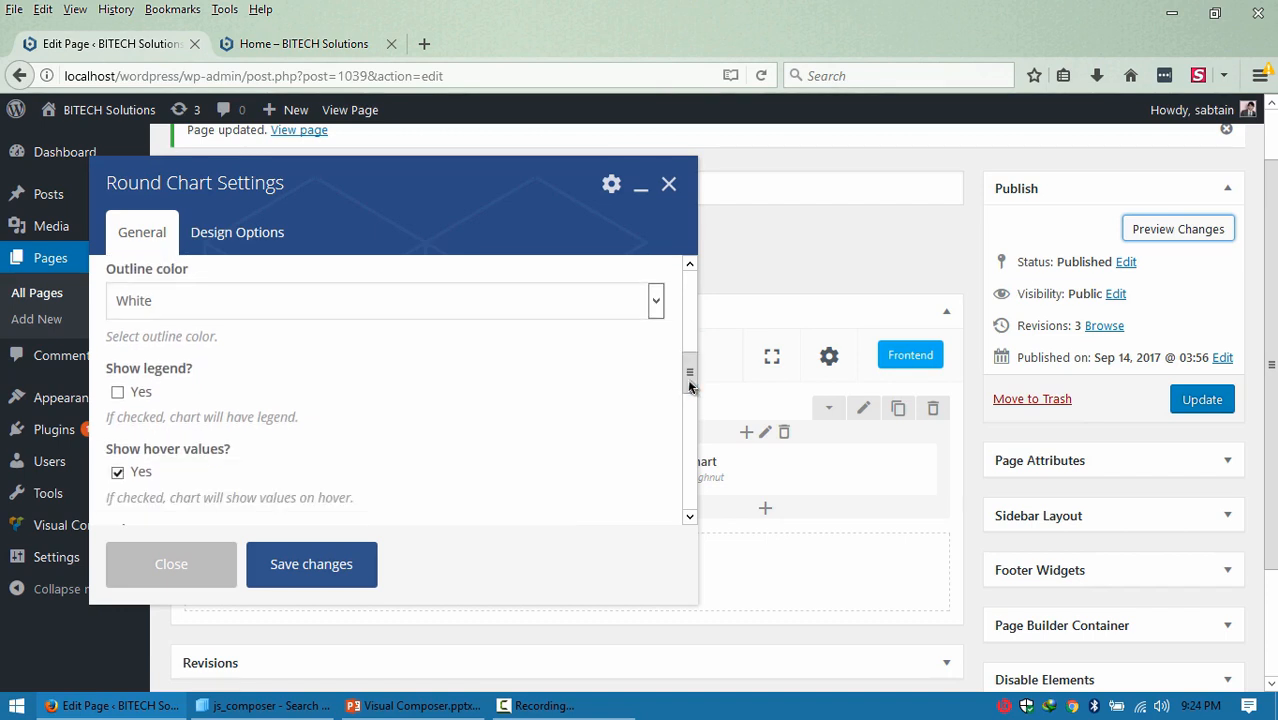
left_click(141, 395)
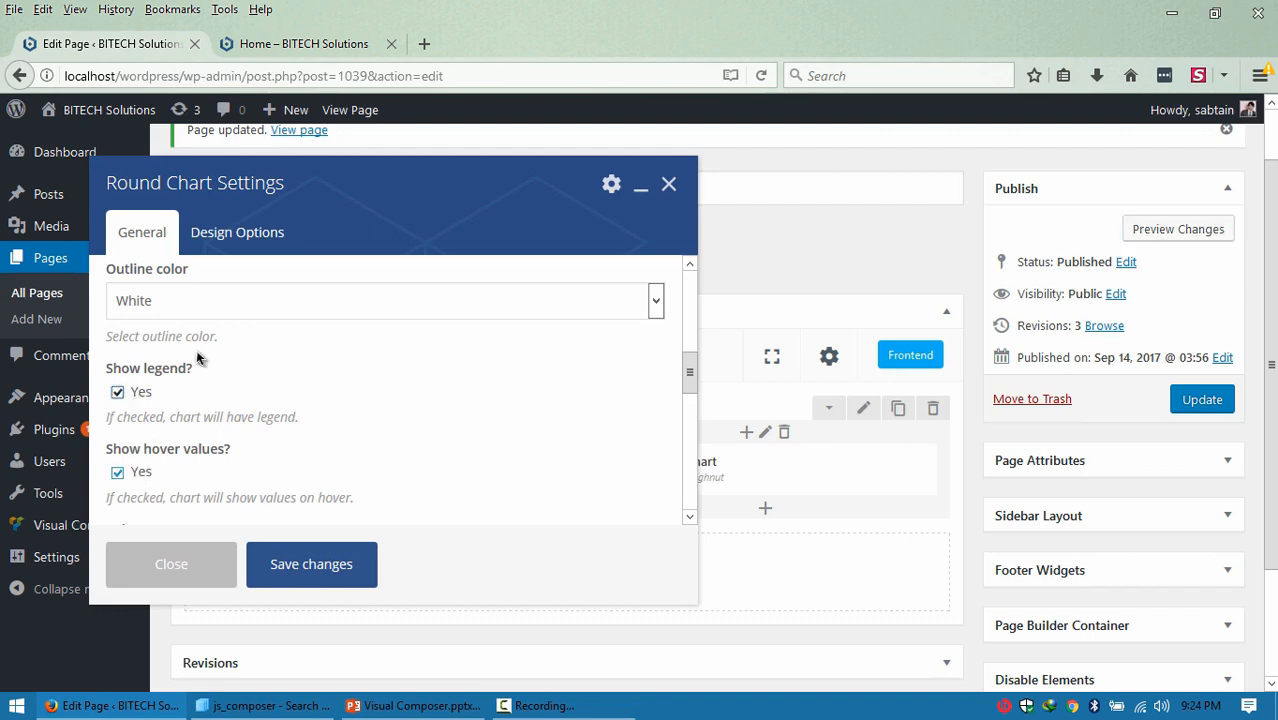
Check the hover values on the previewed doughnut chart's segments and return to the Round Chart settings.
left_click(315, 52)
mouse_move(736, 310)
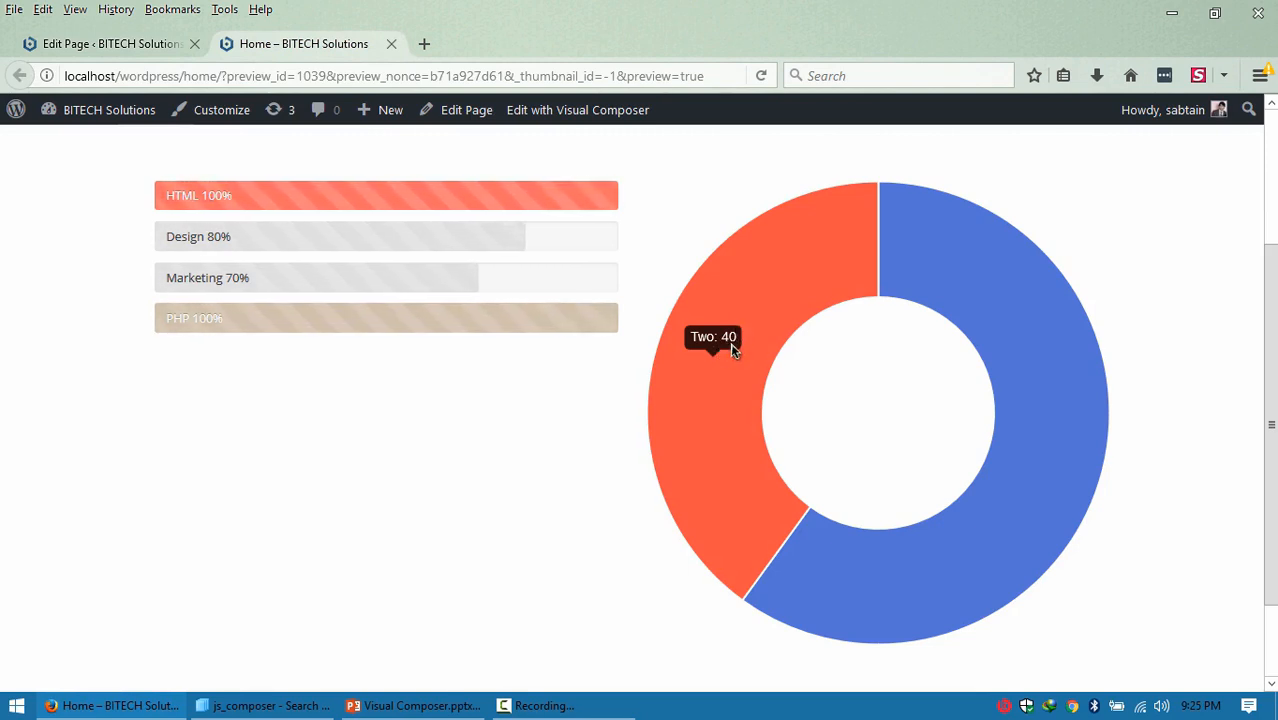
mouse_move(1004, 277)
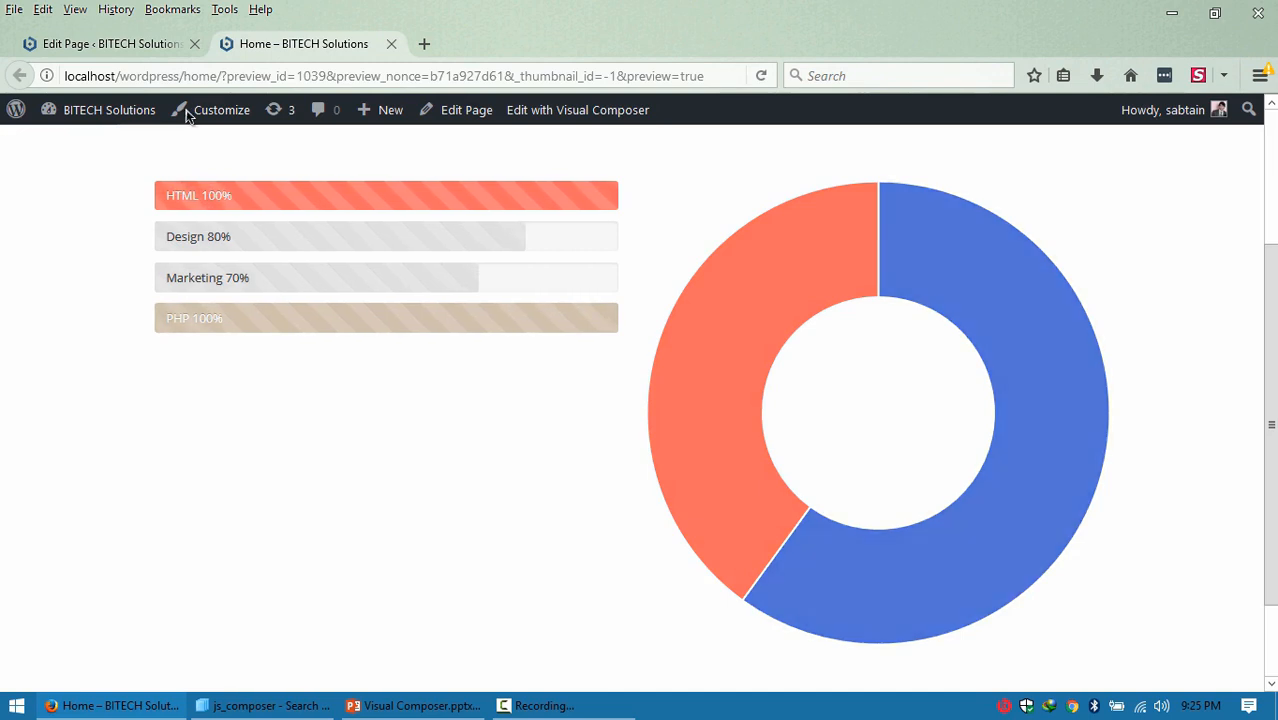
left_click(124, 50)
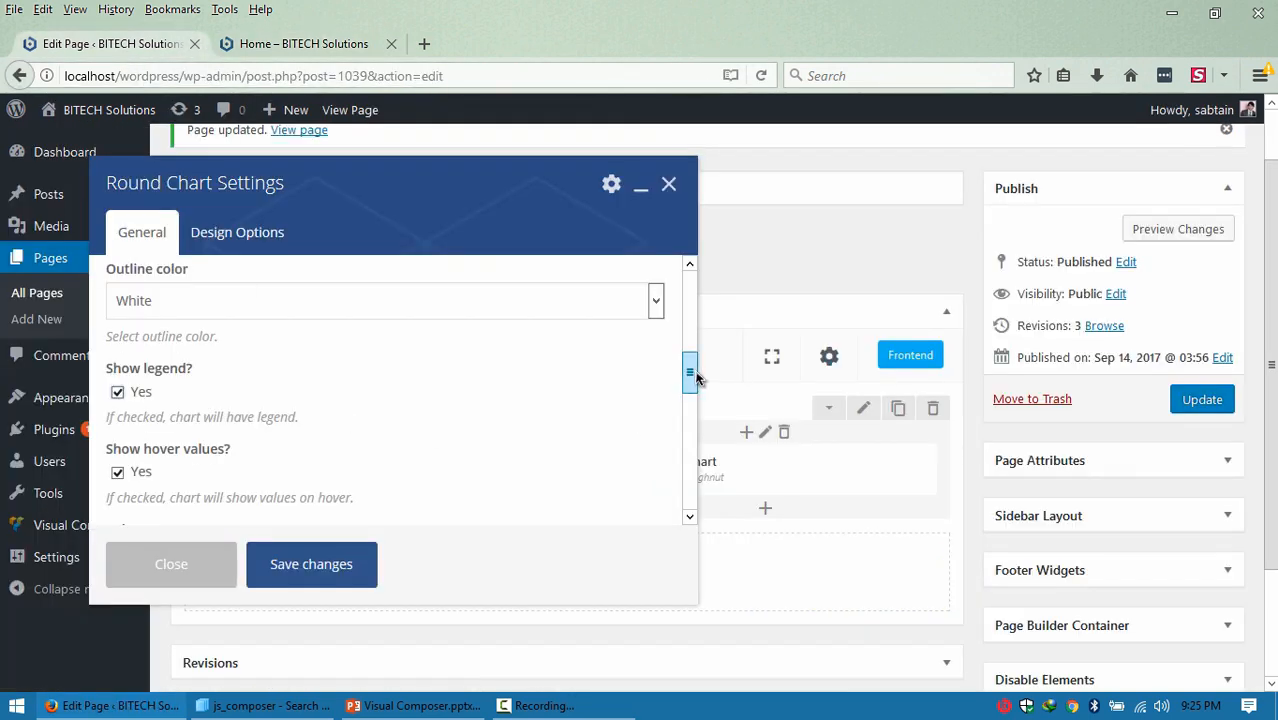
Duplicate the chart value titled Two twice and save the Round Chart settings.
left_click_drag(697, 383, 693, 403)
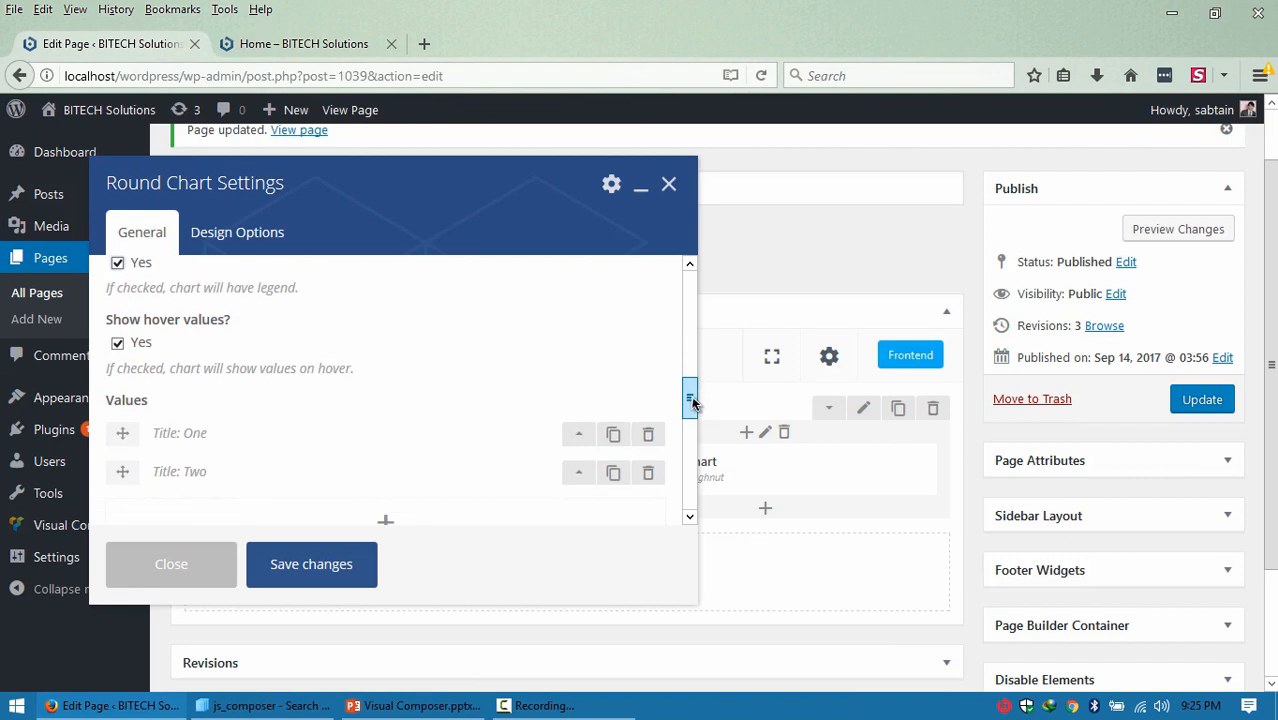
left_click(580, 435)
mouse_move(688, 377)
left_mouse_down()
mouse_move(680, 431)
mouse_move(680, 397)
left_mouse_up()
left_click(577, 314)
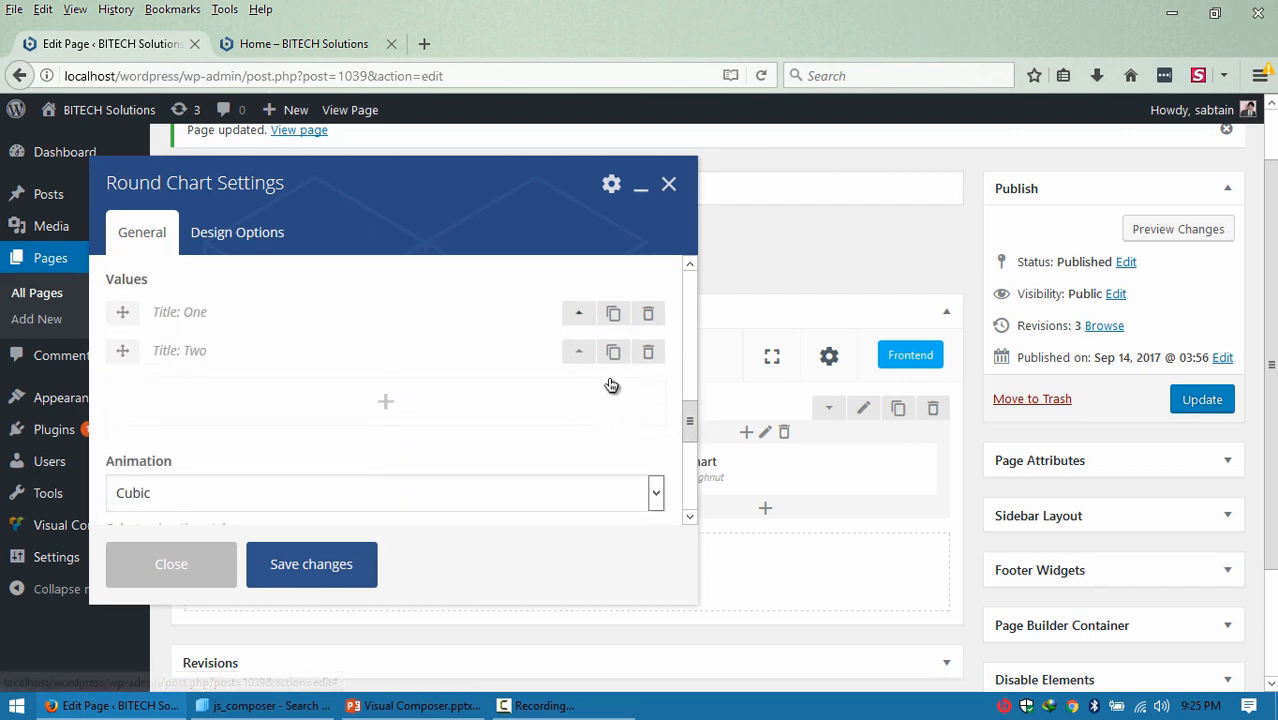
left_click(614, 352)
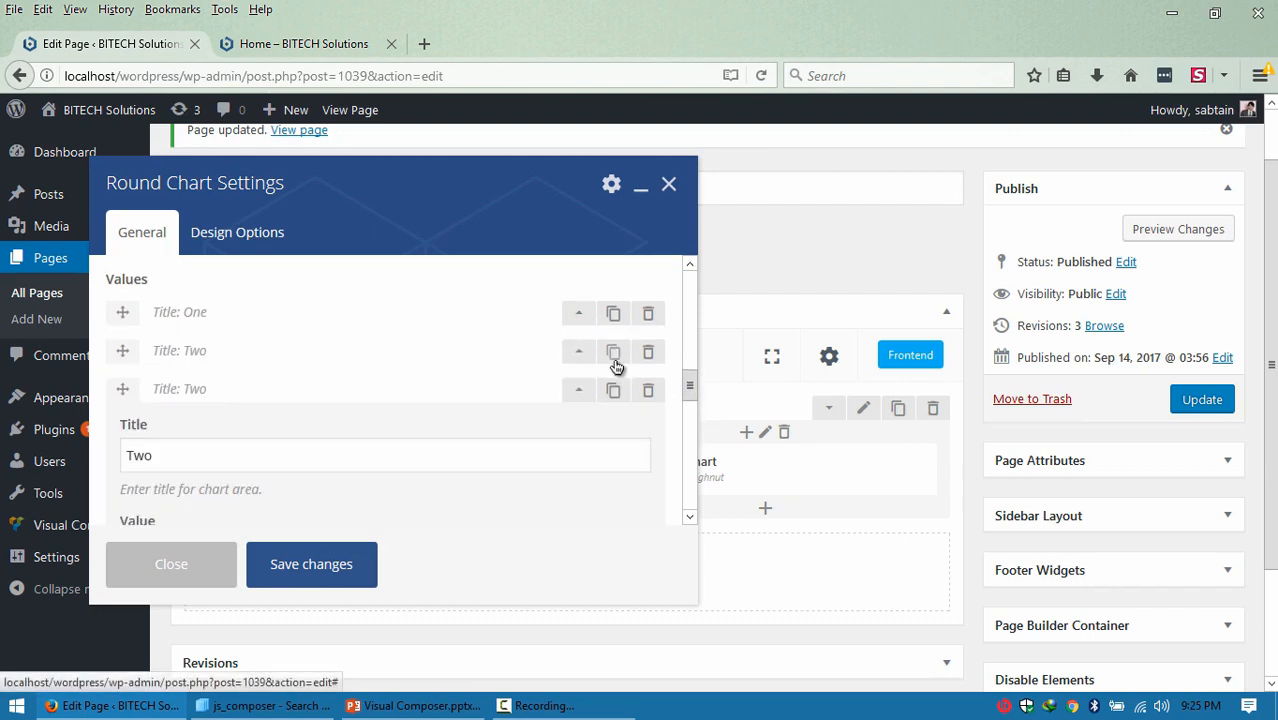
left_click(311, 564)
Preview the Home page and inspect the additional segments and legend entries in the doughnut chart.
left_click(1172, 234)
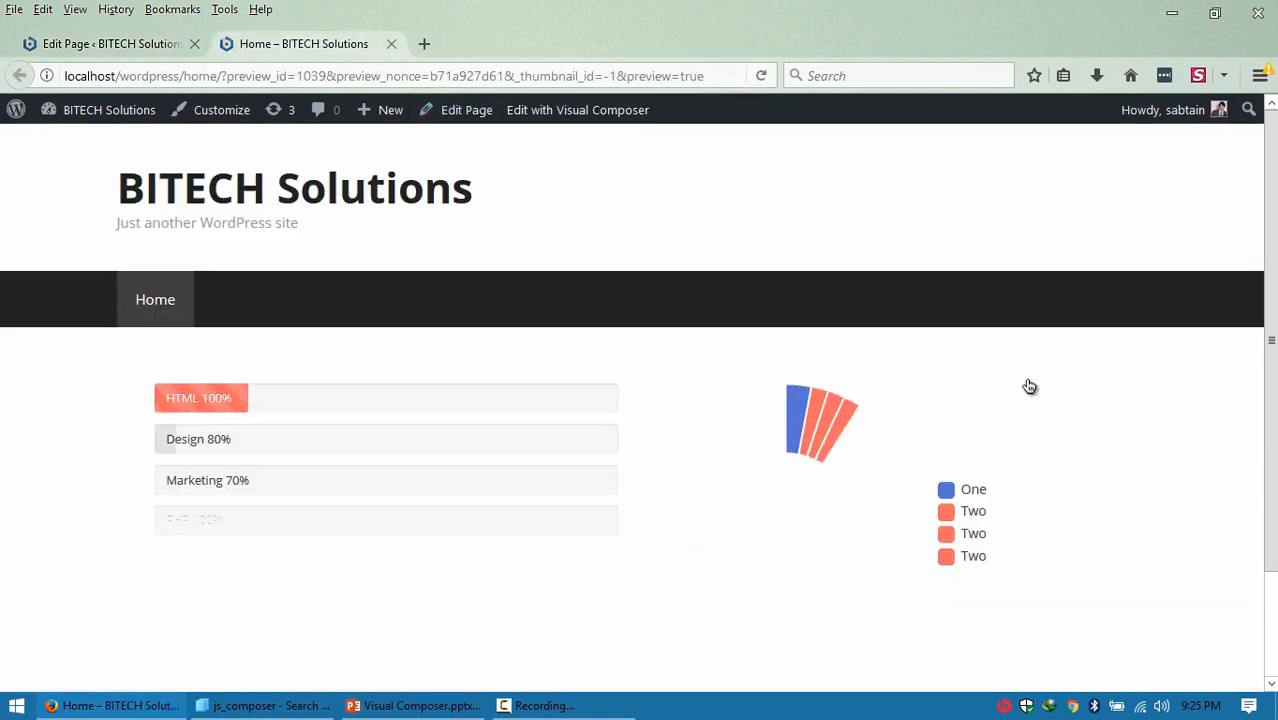
left_click_drag(1271, 342, 1271, 412)
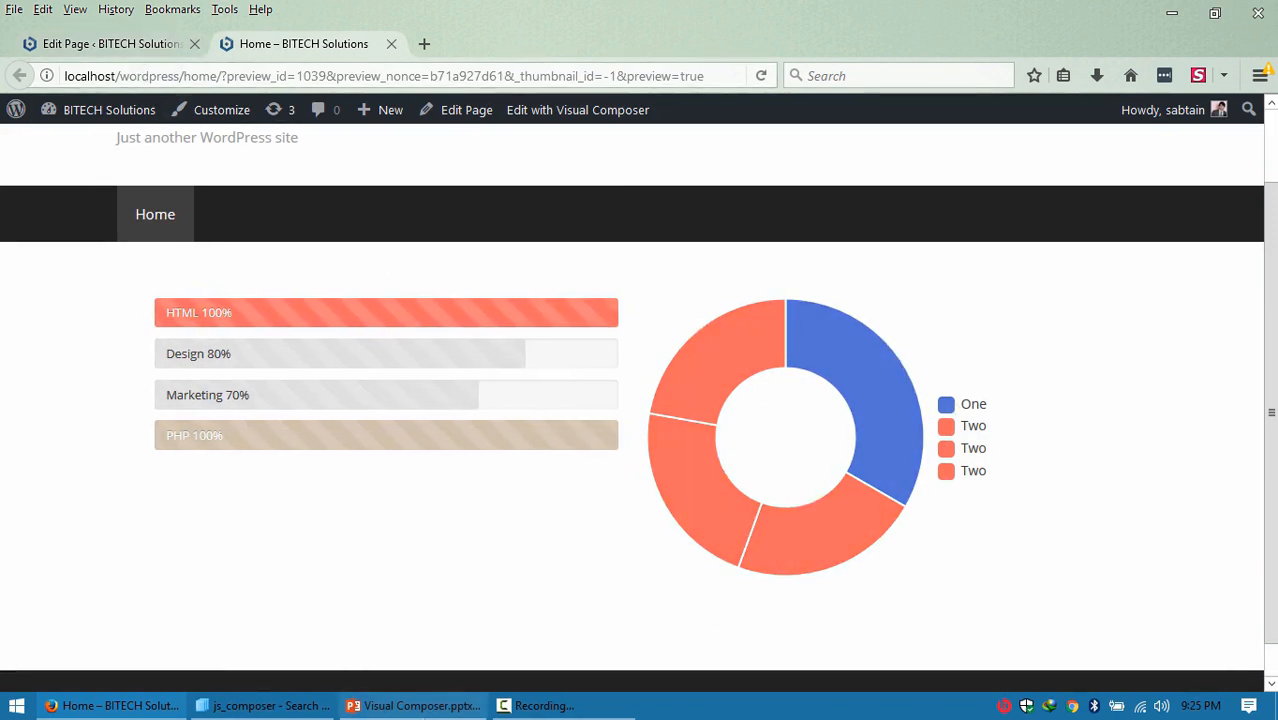
key("alt+Tab")
key("alt+Tab")
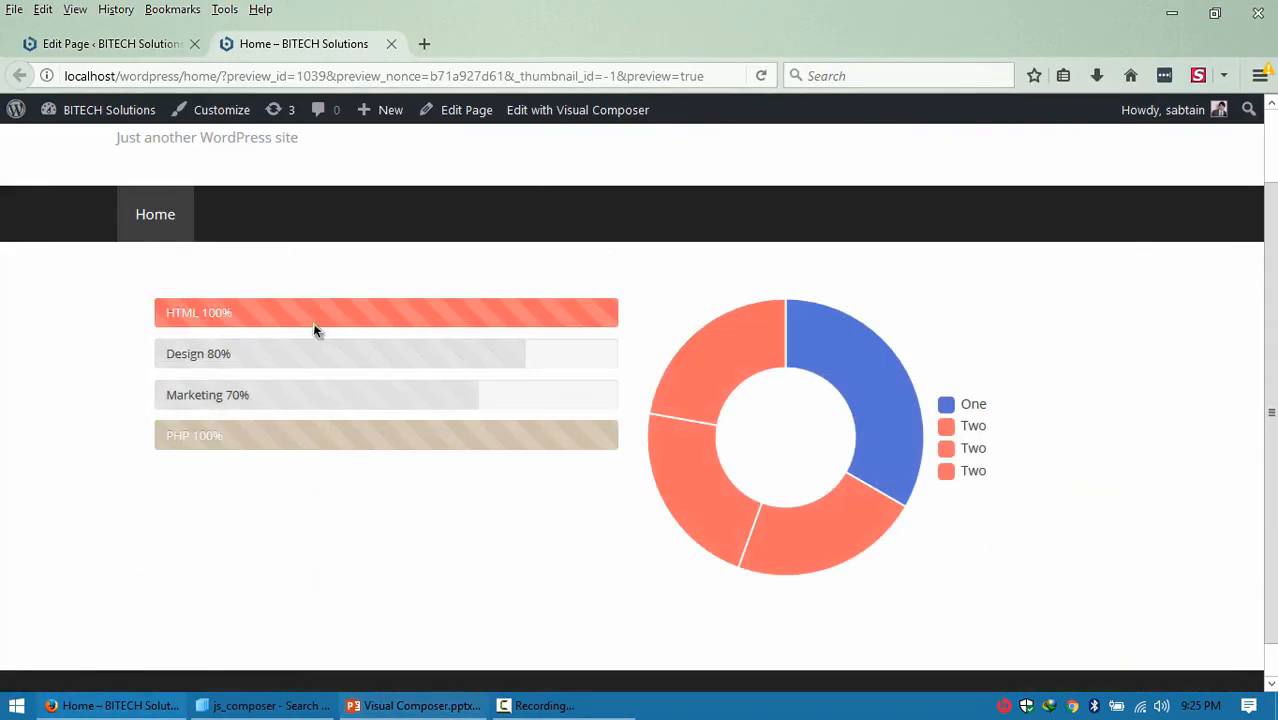
Return to the page editor and delete the Round Chart element from the second column.
left_click(177, 44)
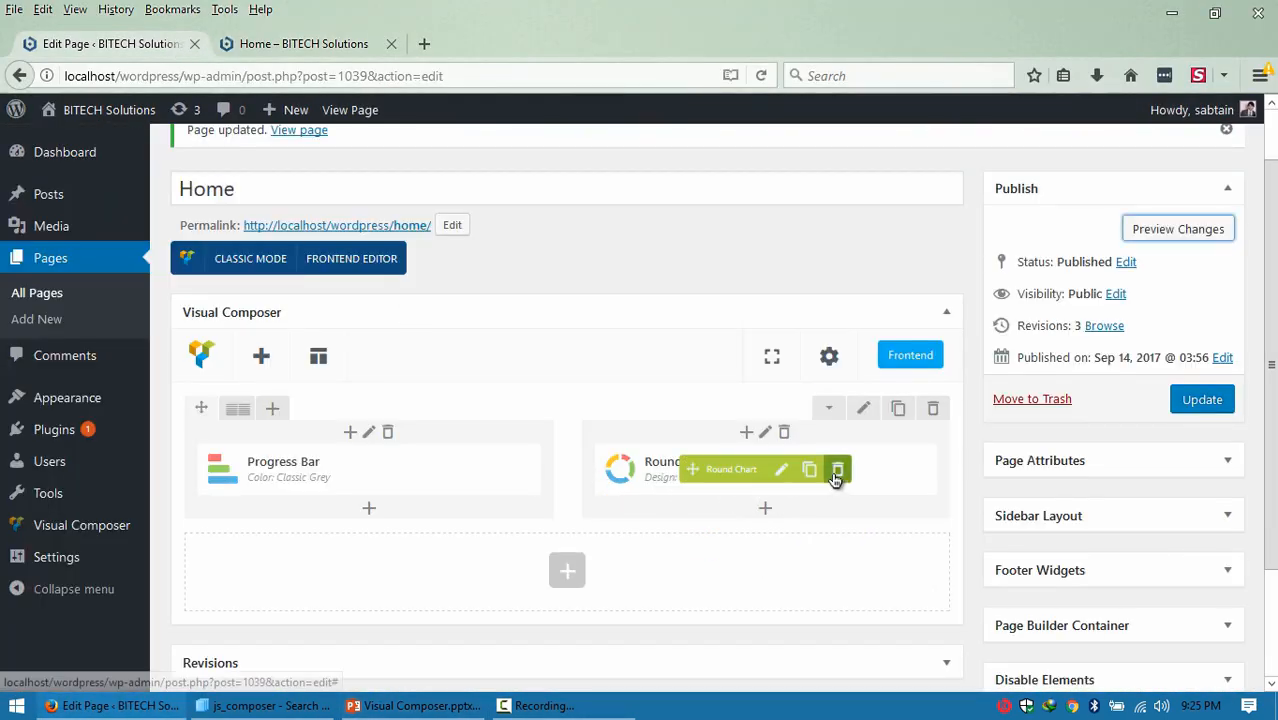
left_click(838, 469)
left_click(632, 356)
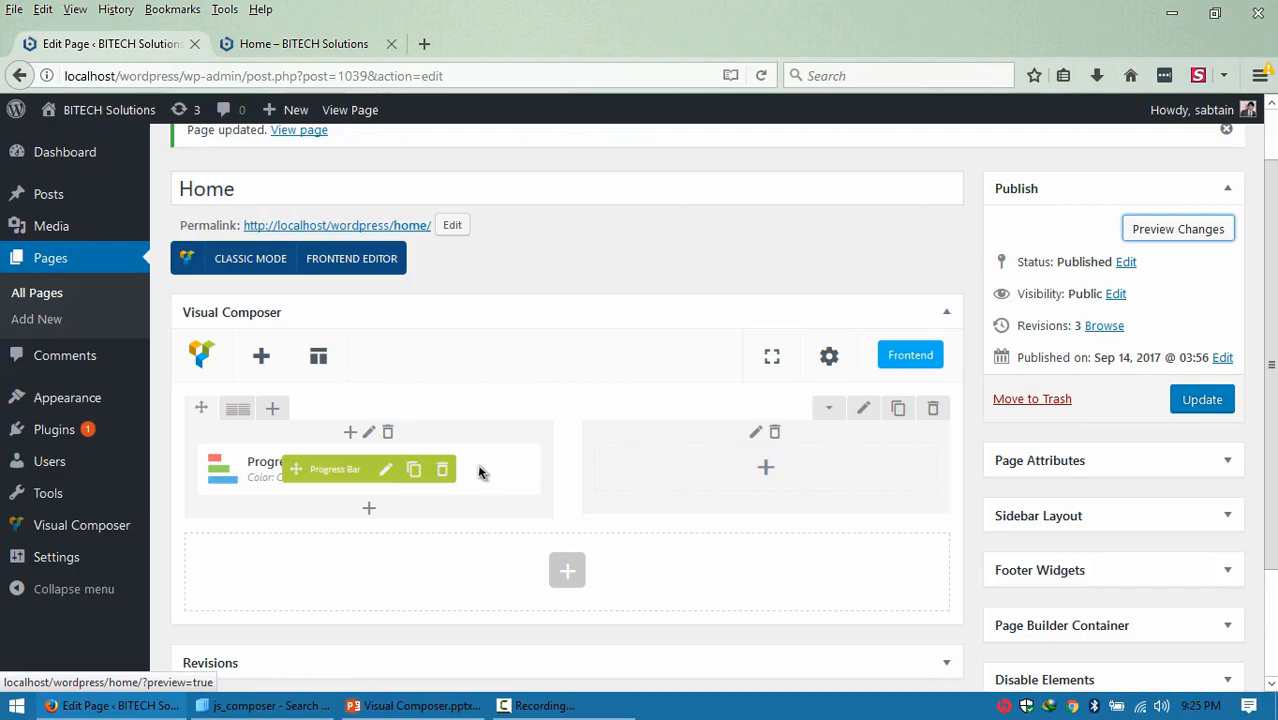
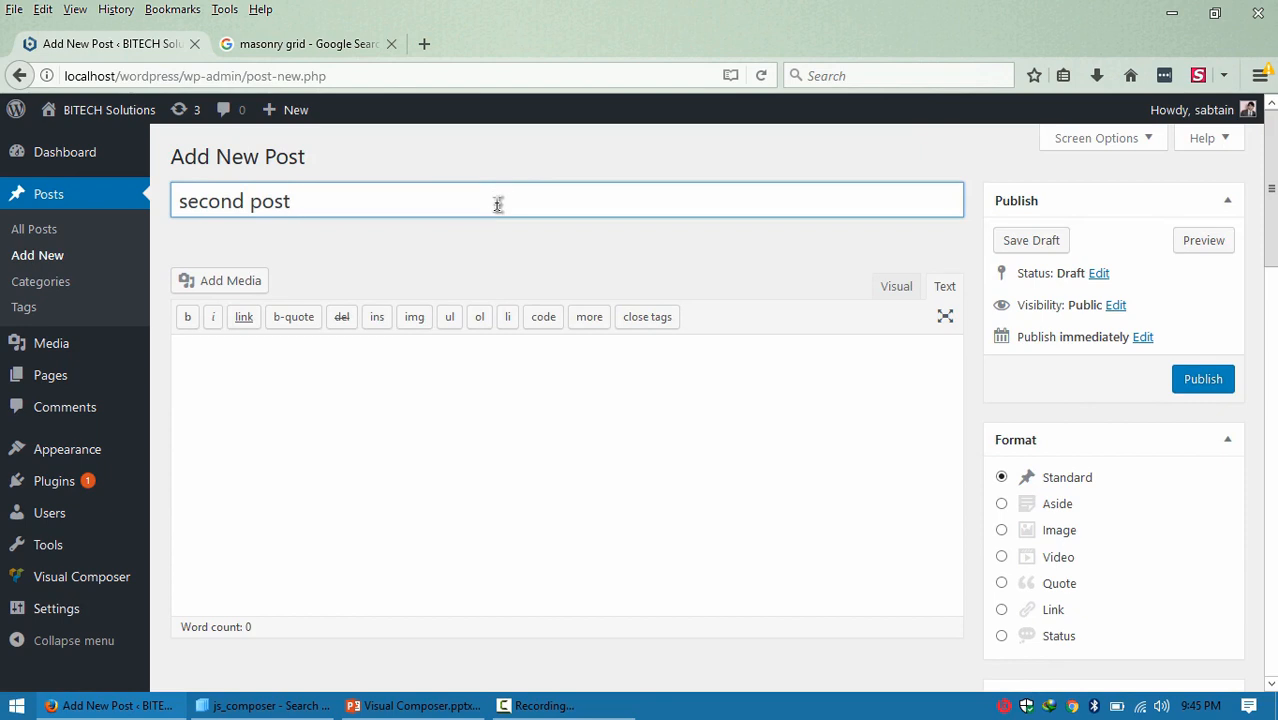
Fill the body of the second post with repeated "second post" text and publish it.
left_click(494, 426)
type("second posr")
key("ctrl+a")
left_click(494, 426)
key("ctrl+v")
key("ctrl+v")
key("ctrl+v")
key("ctrl+v")
key("ctrl+v")
key("ctrl+v")
key("ctrl+v")
key("ctrl+v")
key("ctrl+v")
key("ctrl+v")
key("ctrl+v")
key("ctrl+v")
key("ctrl+v")
key("ctrl+v")
key("ctrl+v")
key("ctrl+v")
key("ctrl+v")
key("ctrl+v")
key("ctrl+v")
key("ctrl+v")
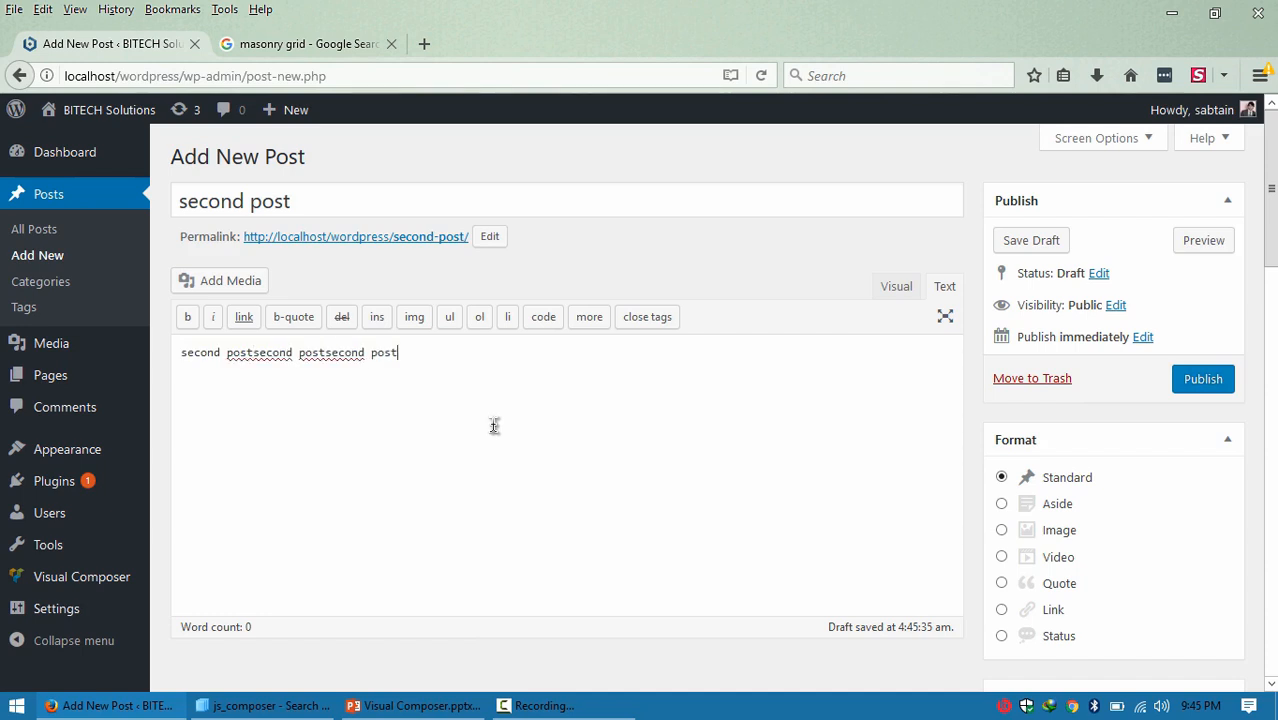
key("ctrl+v")
key("ctrl+v")
key("ctrl+v")
key("ctrl+v")
key("ctrl+v")
key("ctrl+v")
key("ctrl+v")
key("ctrl+v")
key("ctrl+v")
key("ctrl+v")
key("ctrl+v")
key("ctrl+v")
key("ctrl+v")
key("ctrl+v")
type("v")
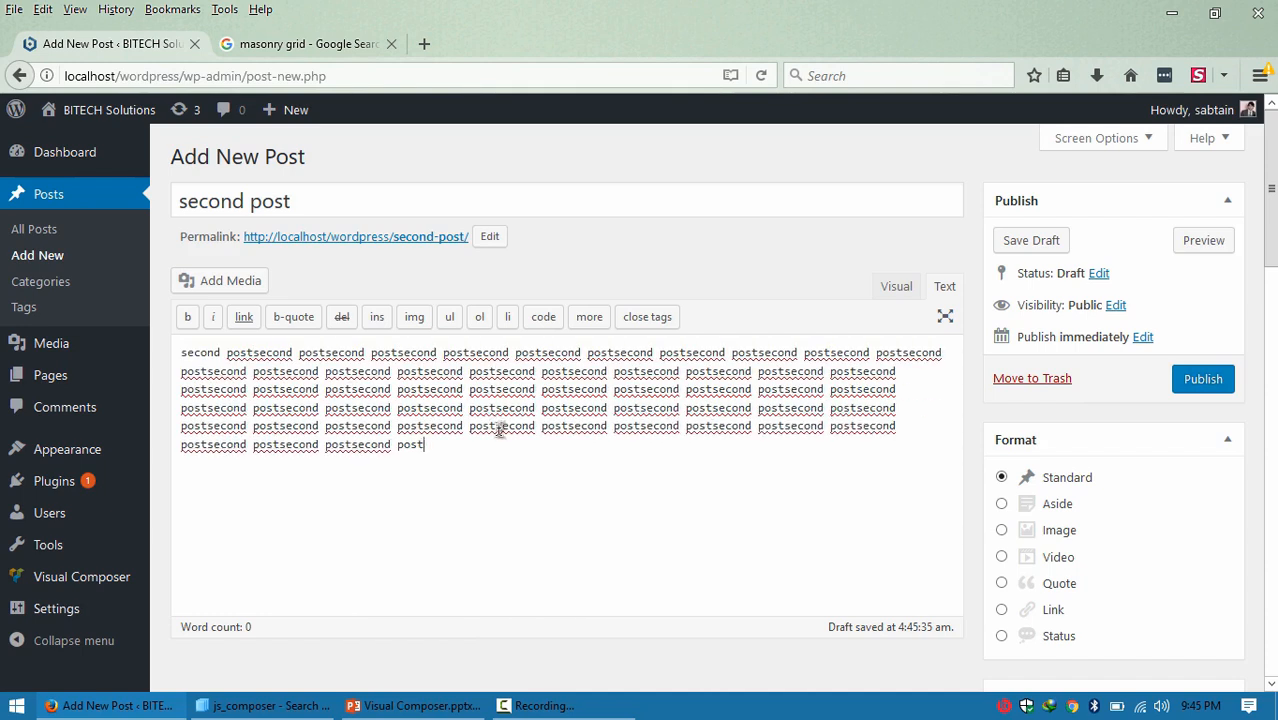
left_click(1203, 379)
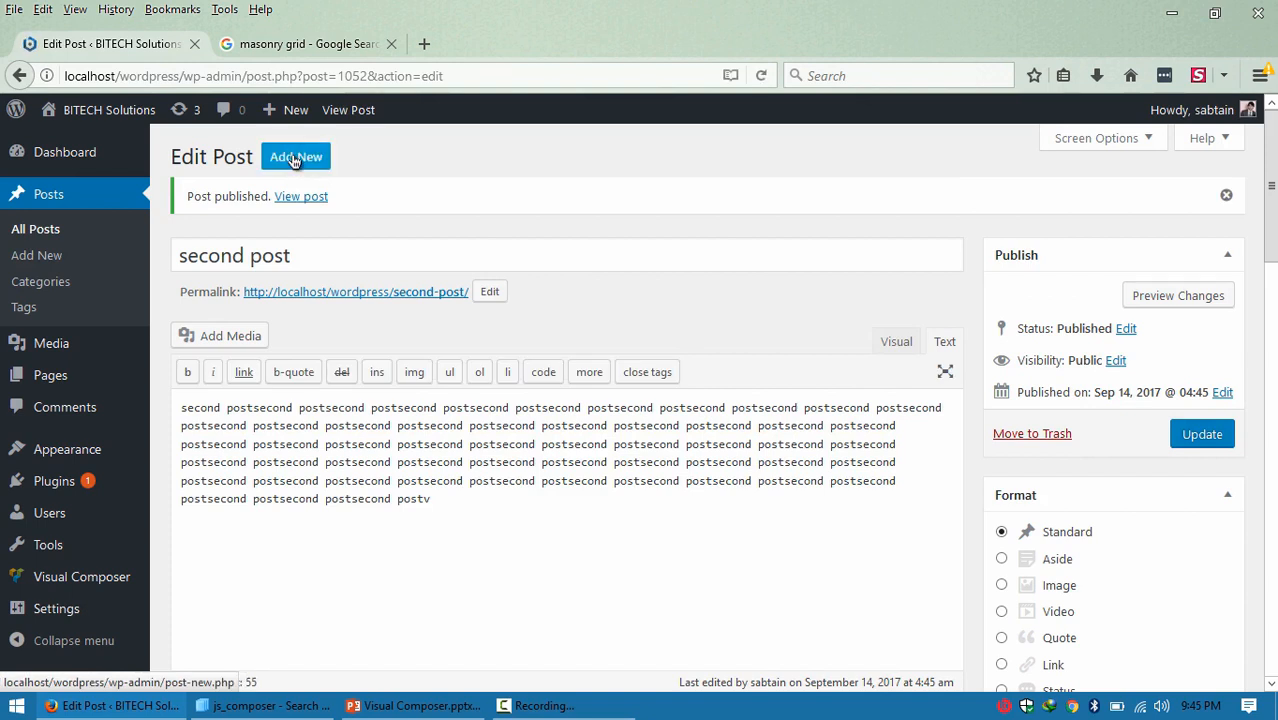
Create a new post with the title "third post".
left_click(295, 160)
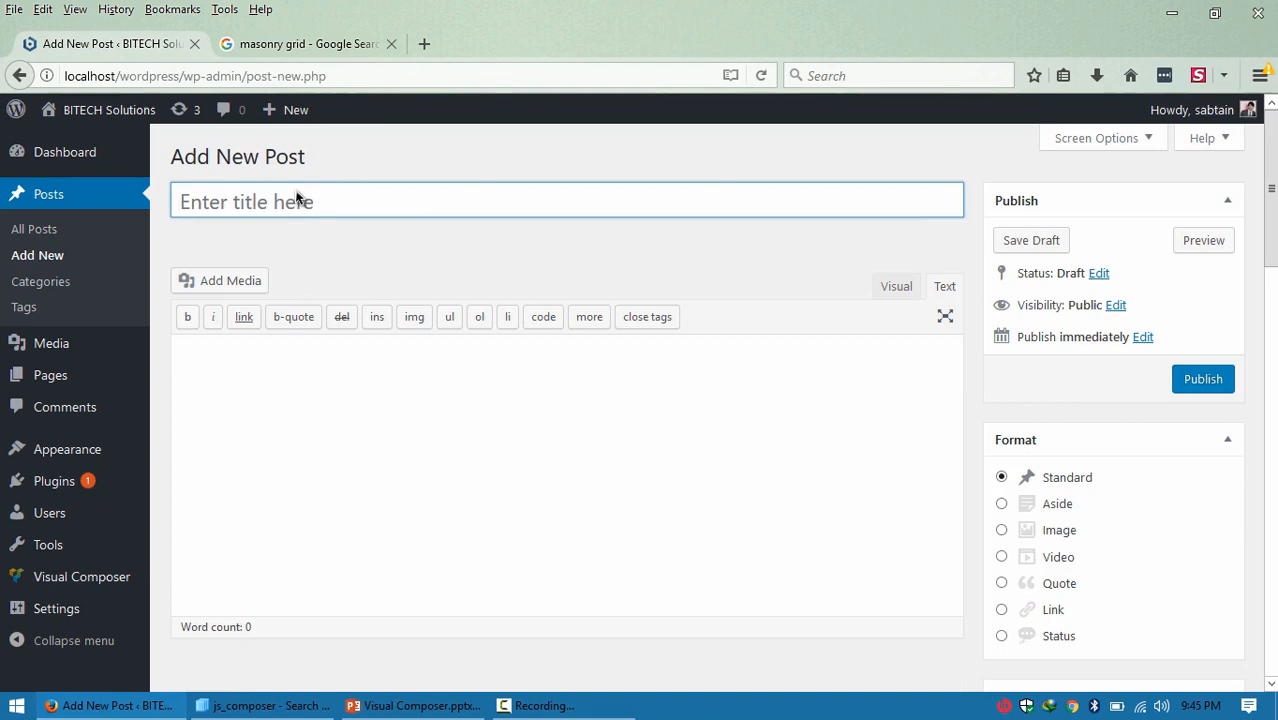
type("third post")
key("Tab")
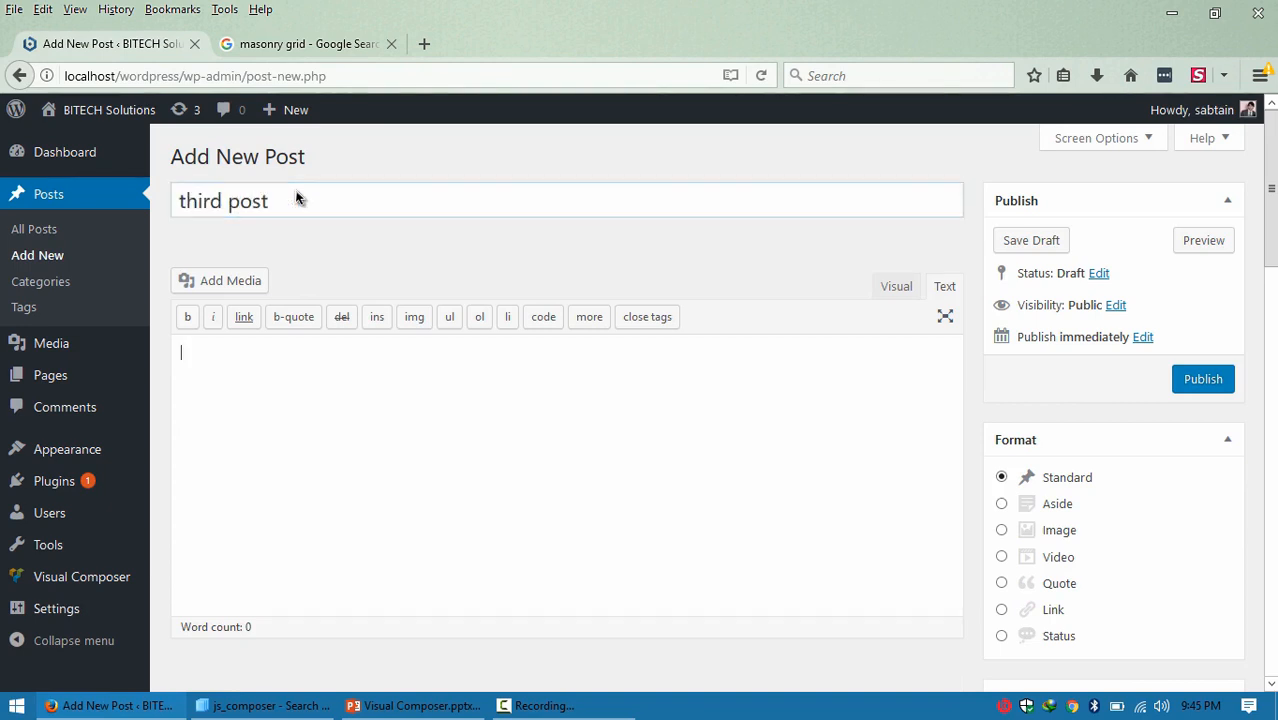
Fill the body of the third post with repeated "third post" text and publish it.
type("third")
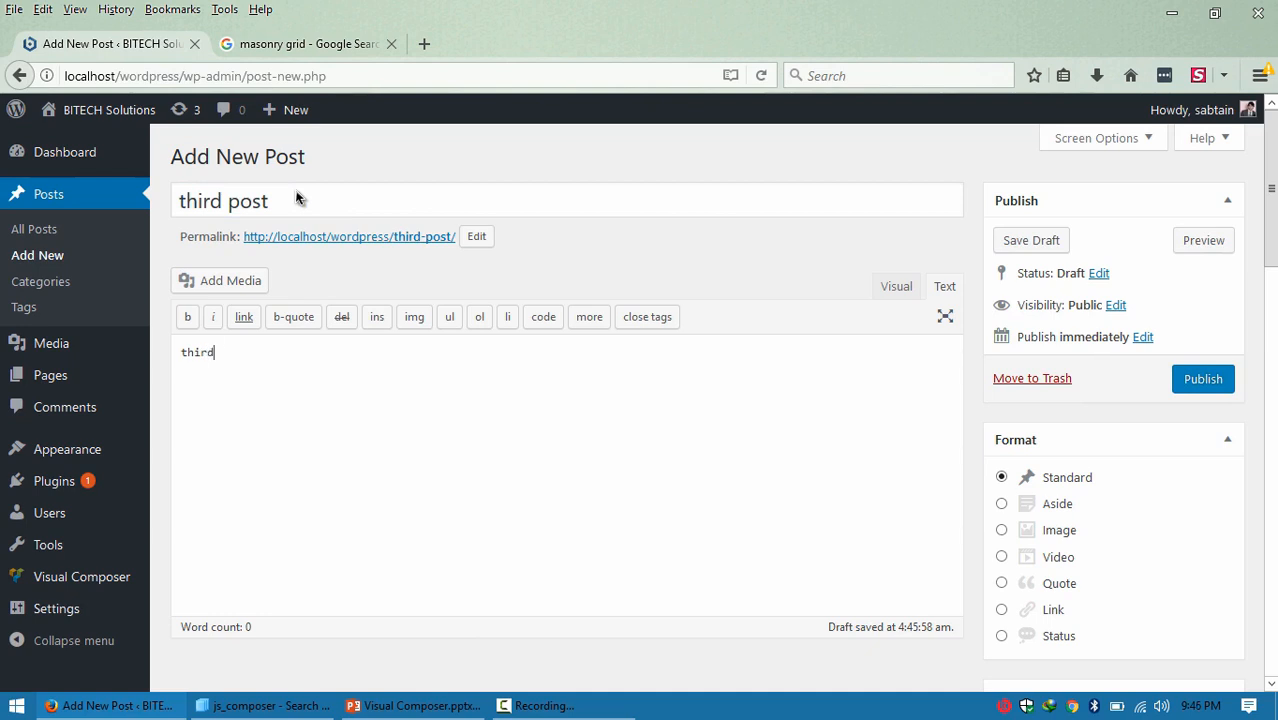
key("ctrl+a")
key("ctrl+c")
key("ctrl+v")
key("ctrl+v")
key("ctrl+v")
key("ctrl+v")
key("ctrl+v")
key("ctrl+v")
key("ctrl+v")
key("ctrl+v")
key("ctrl+v")
key("ctrl+v")
key("ctrl+v")
key("ctrl+v")
key("ctrl+v")
key("ctrl+v")
key("ctrl+v")
key("ctrl+v")
key("ctrl+v")
key("ctrl+v")
key("ctrl+v")
key("ctrl+v")
key("ctrl+v")
key("ctrl+v")
key("ctrl+v")
key("ctrl+v")
key("ctrl+v")
key("ctrl+v")
key("ctrl+v")
key("ctrl+v")
key("ctrl+v")
key("ctrl+v")
key("ctrl+v")
key("ctrl+v")
key("ctrl+v")
key("ctrl+v")
key("ctrl+v")
key("ctrl+v")
key("ctrl+v")
key("ctrl+v")
key("ctrl+v")
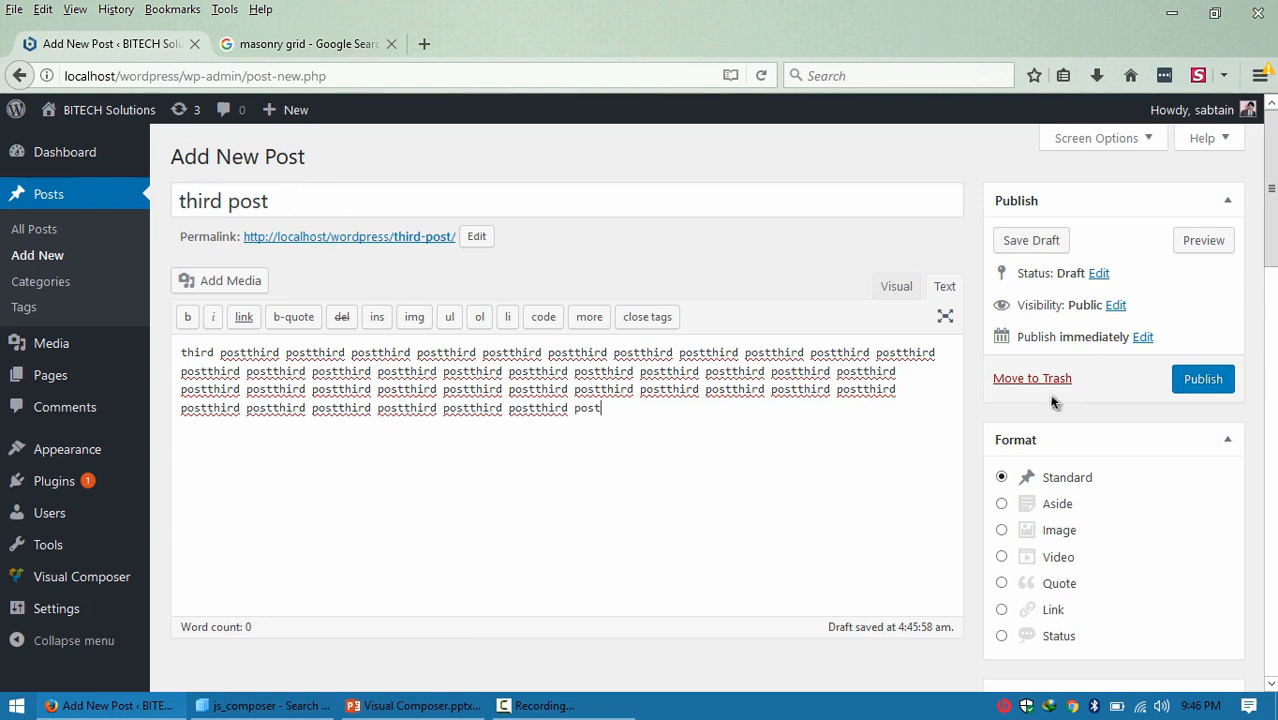
left_click(1201, 385)
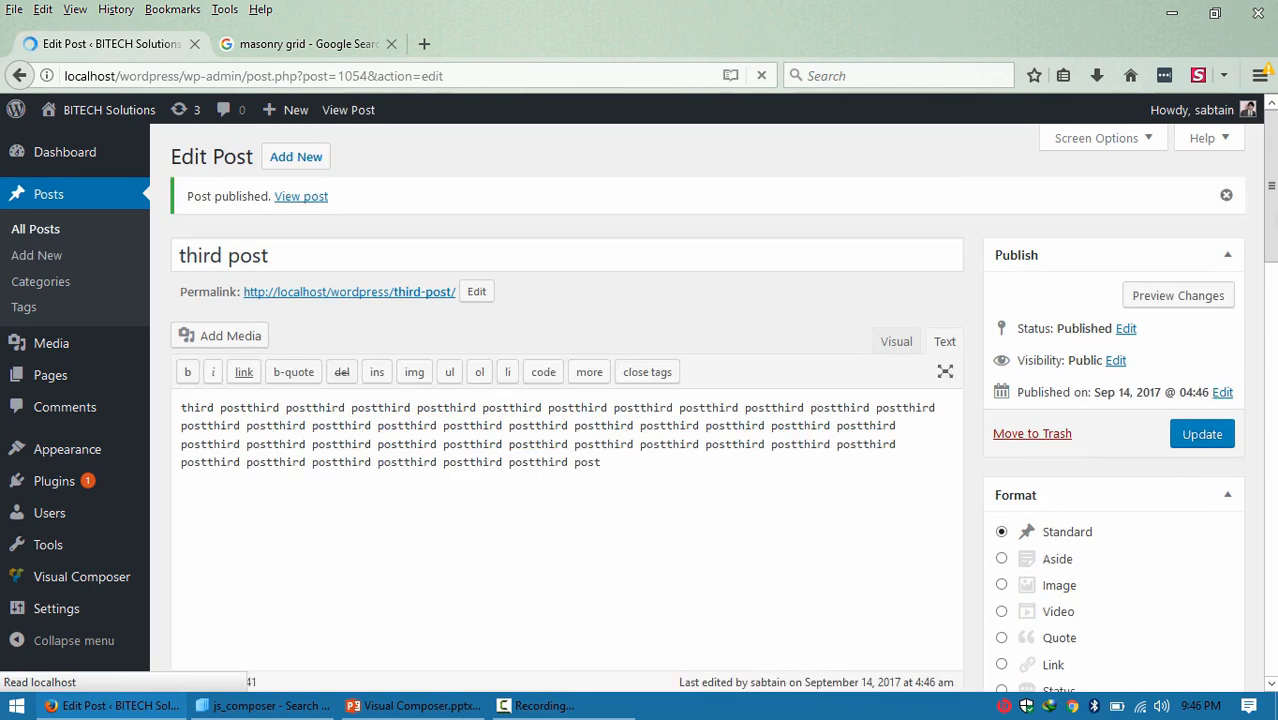
Set the library photo of the blonde woman in a blue jacket as the third post's featured image and update the post.
scroll(1262, 621, "down", 15)
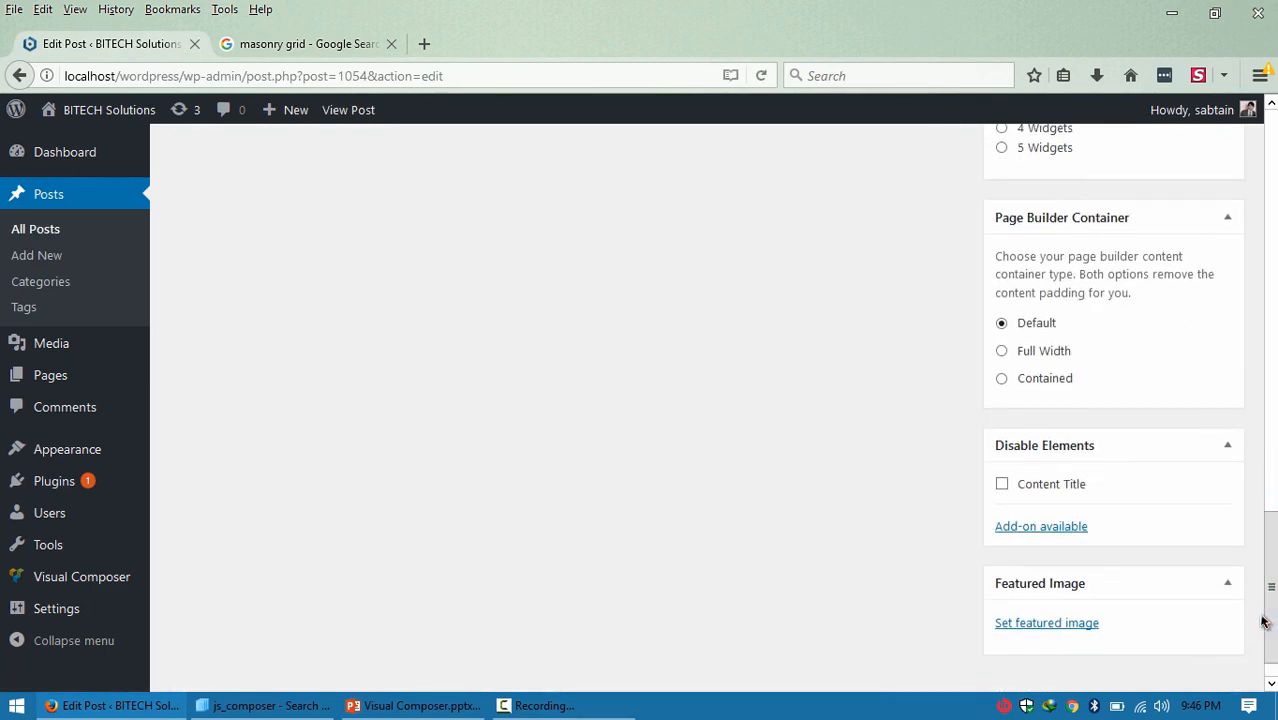
left_click(1048, 624)
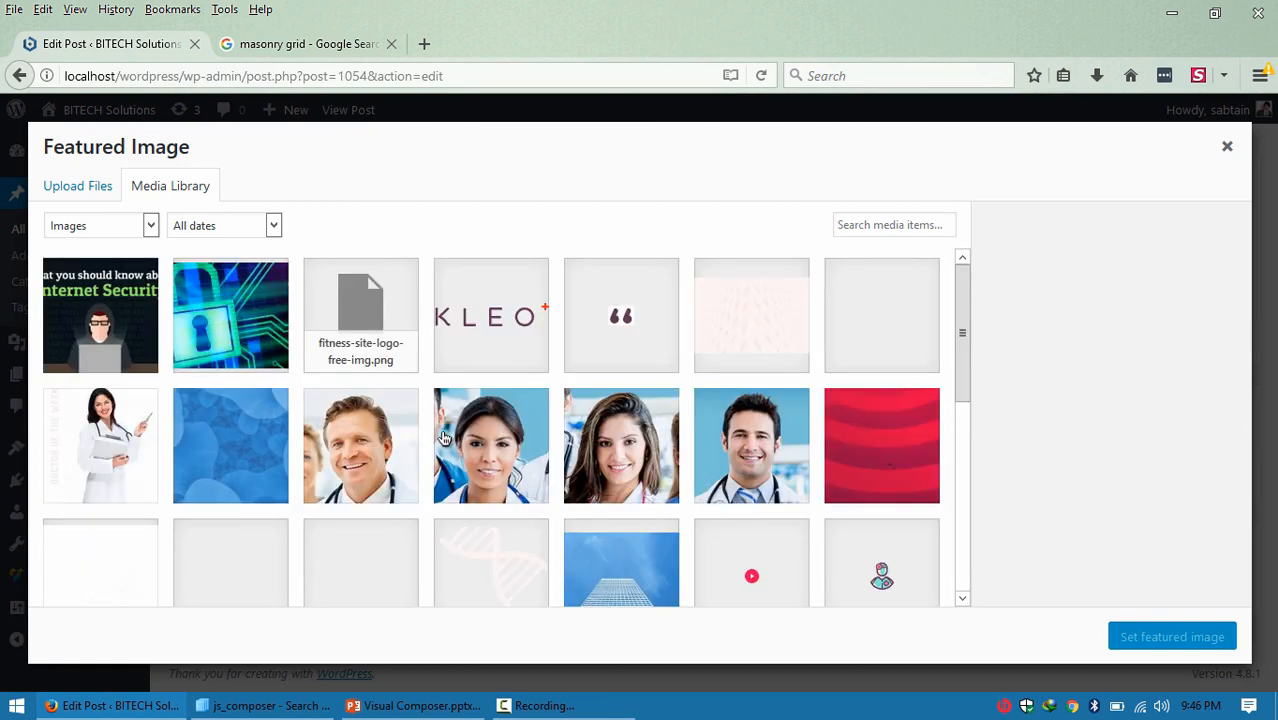
left_click(446, 437)
left_click(364, 425)
left_click(660, 463)
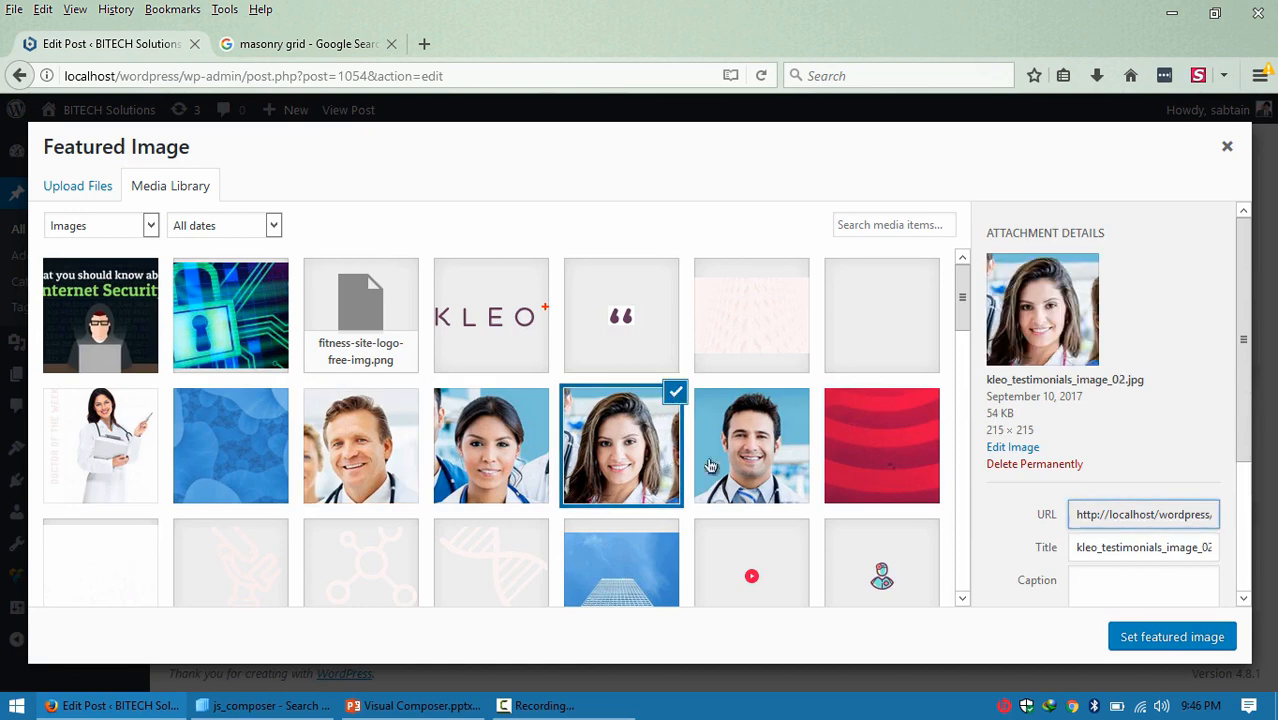
left_click(735, 455)
left_click_drag(962, 310, 958, 432)
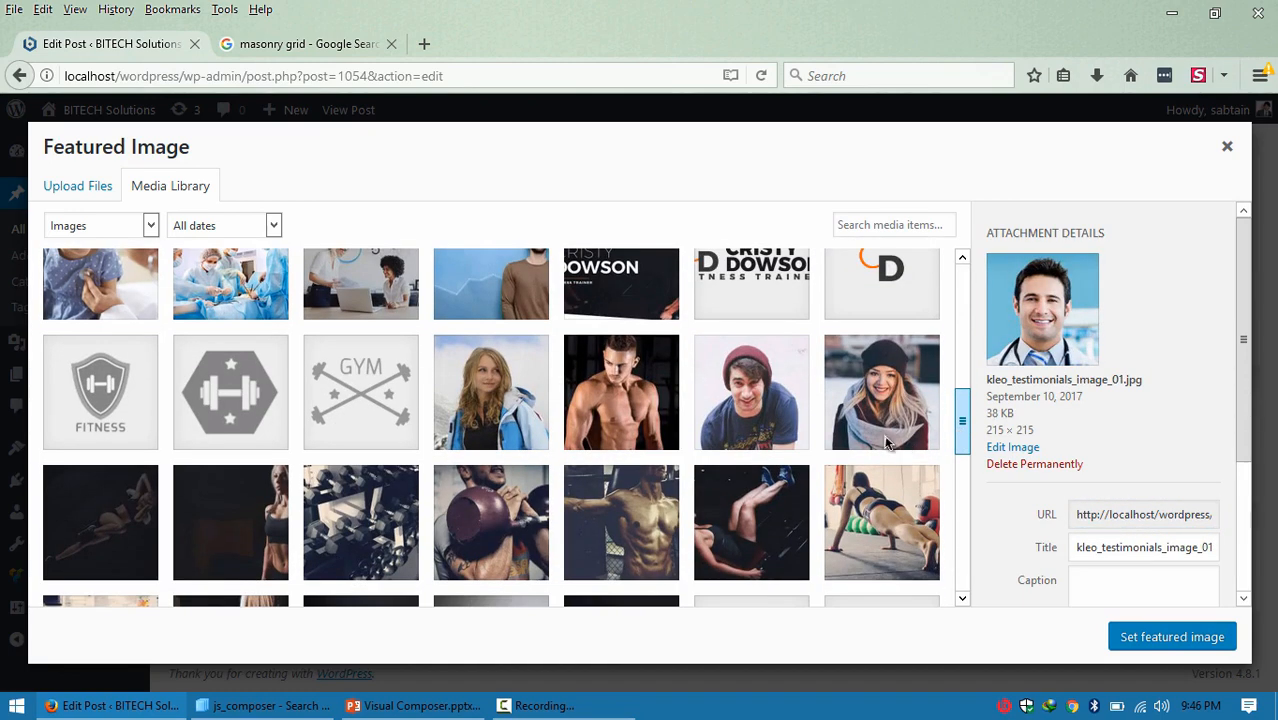
left_click(624, 397)
left_click(728, 397)
left_click(872, 400)
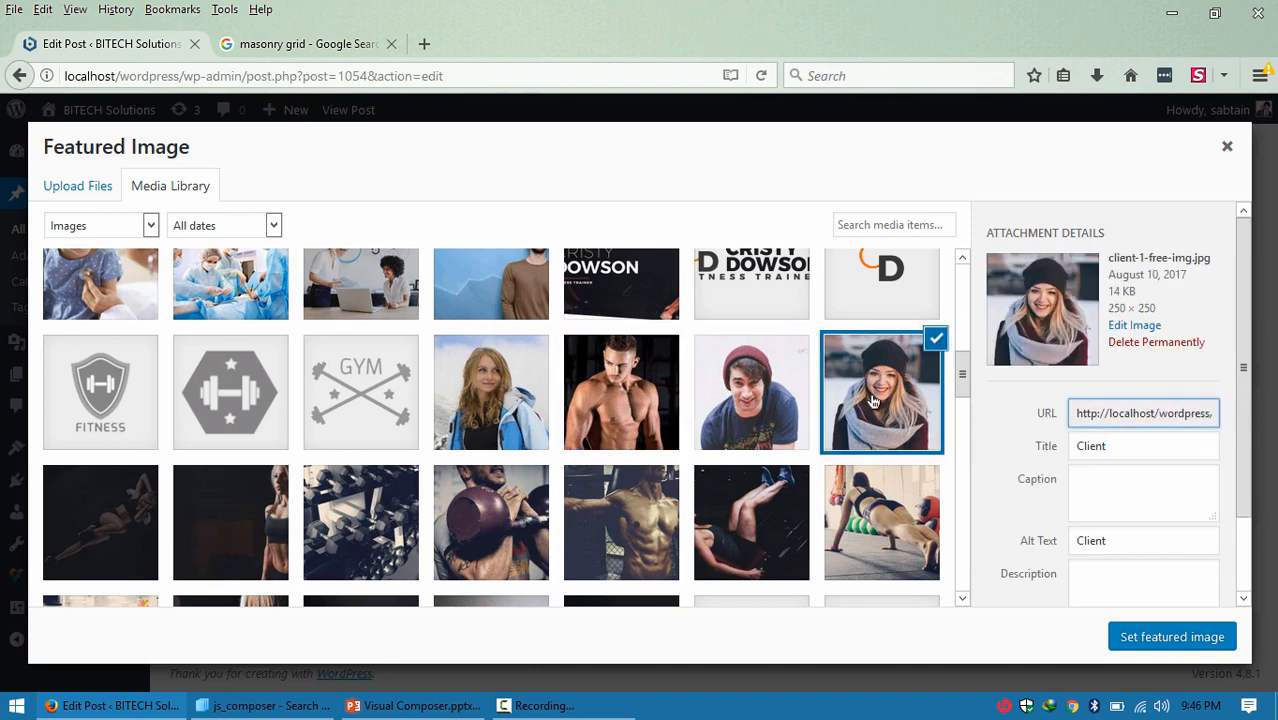
left_click(485, 399)
left_click(1172, 637)
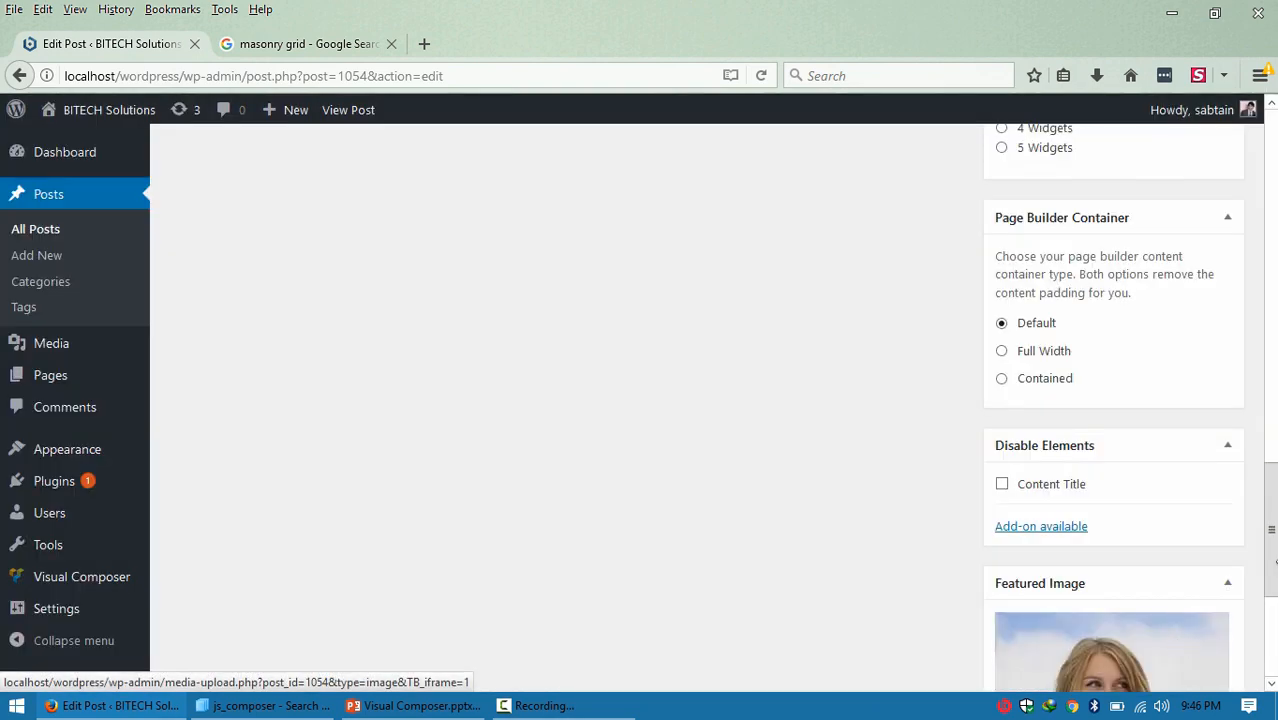
left_click_drag(1275, 562, 1266, 165)
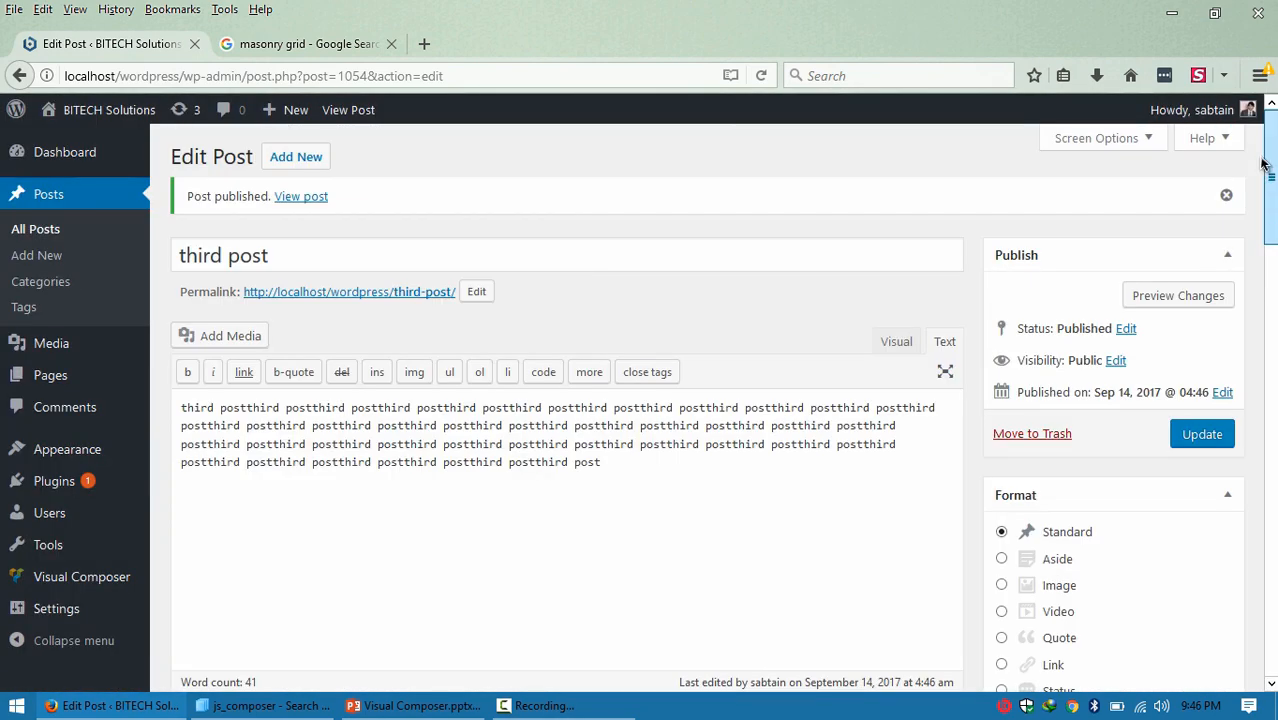
left_click(1199, 431)
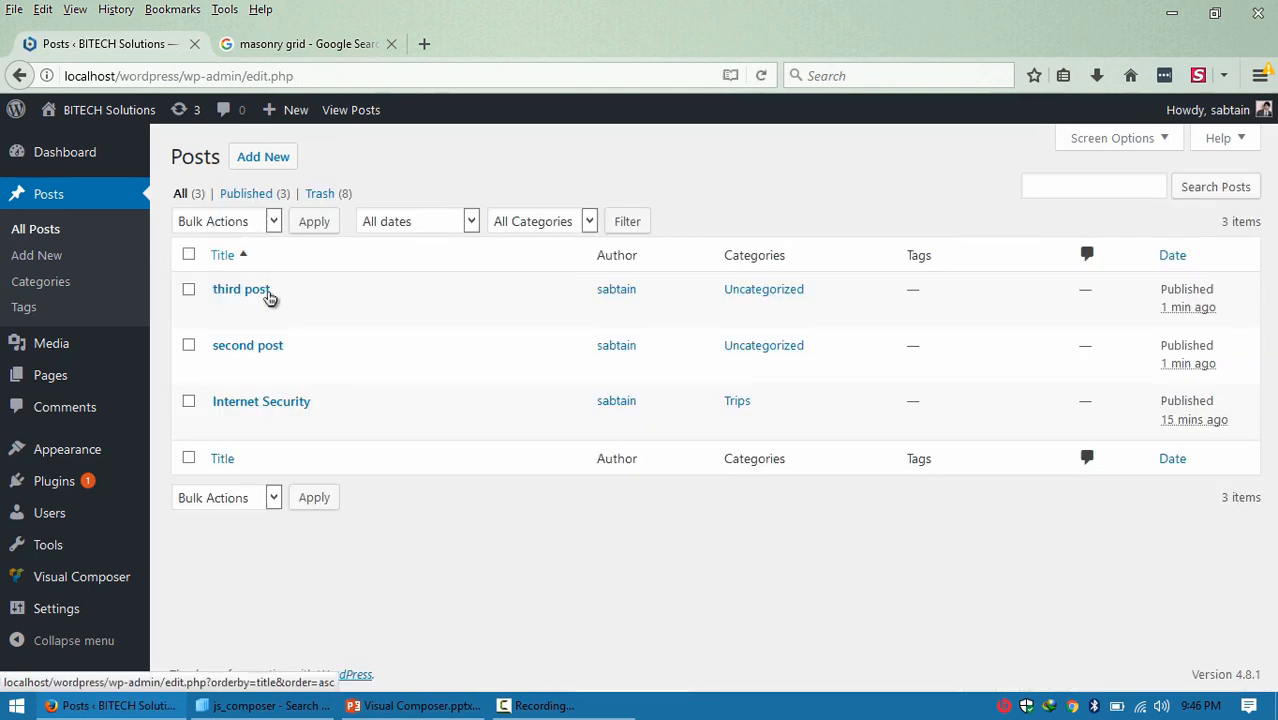
Open the second post for editing, set client-2-free-img.jpg as its featured image and update the post.
left_click(222, 368)
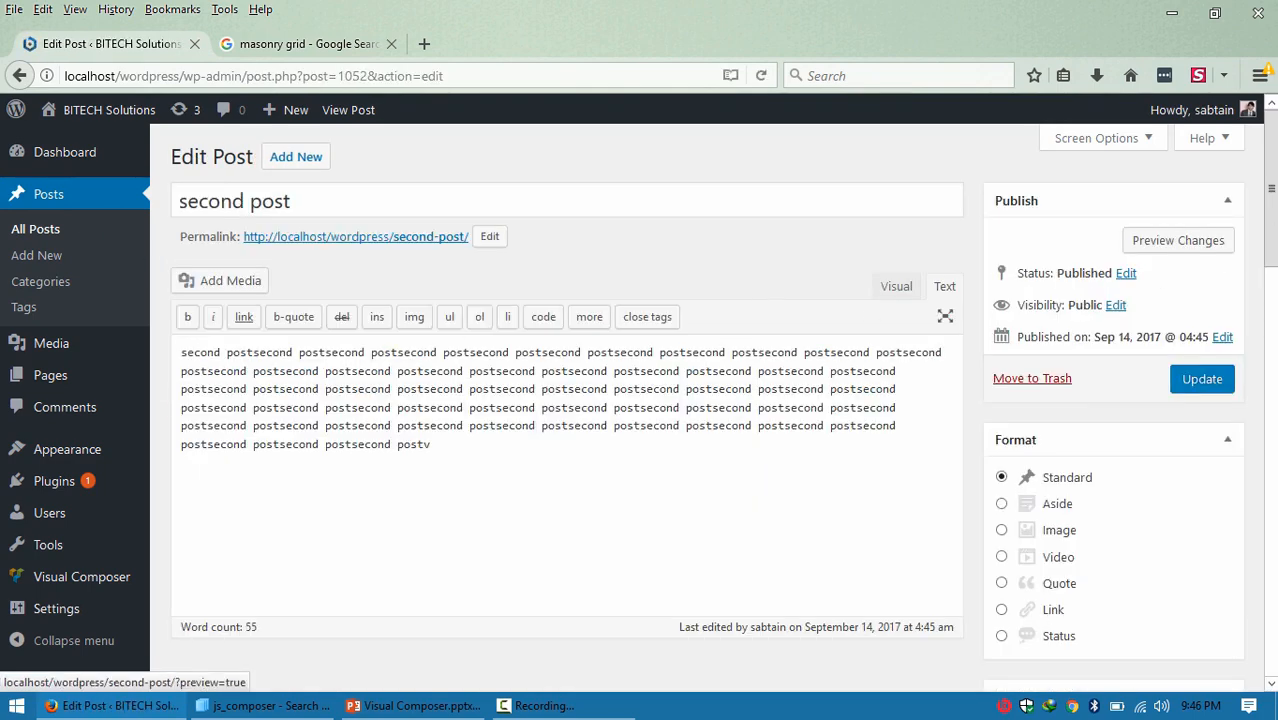
left_click_drag(1274, 245, 1247, 630)
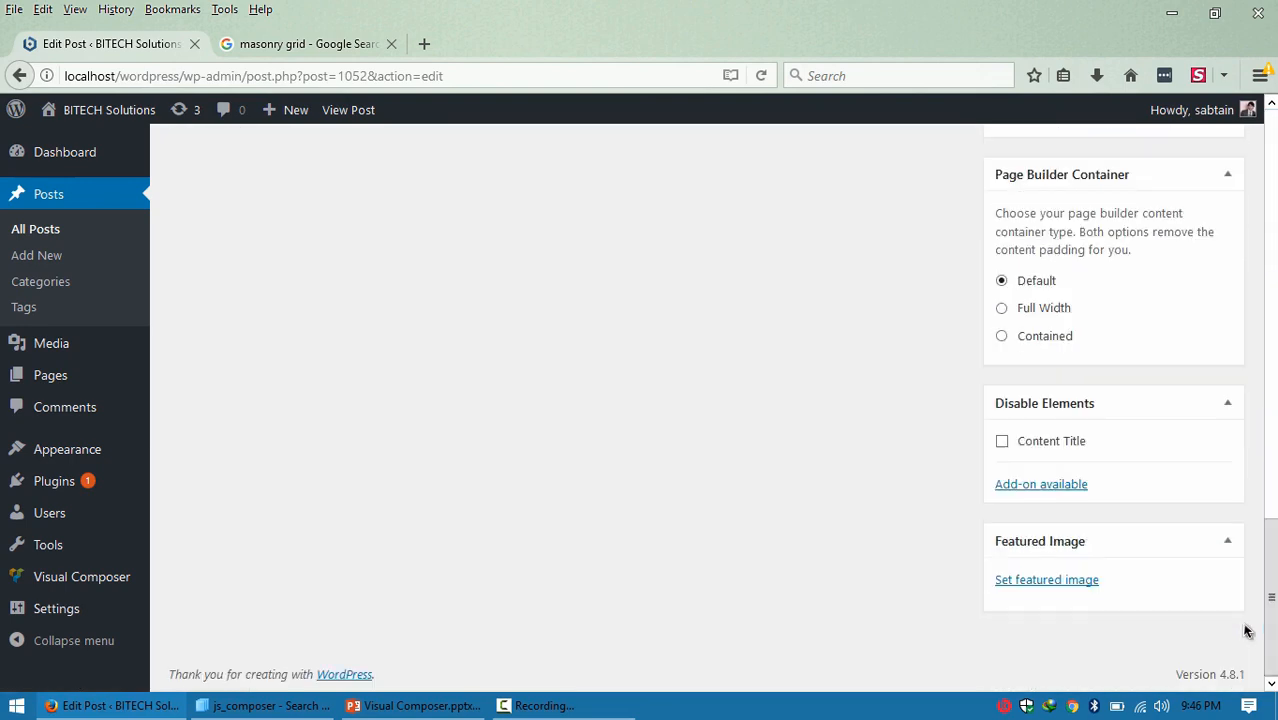
left_click(1047, 580)
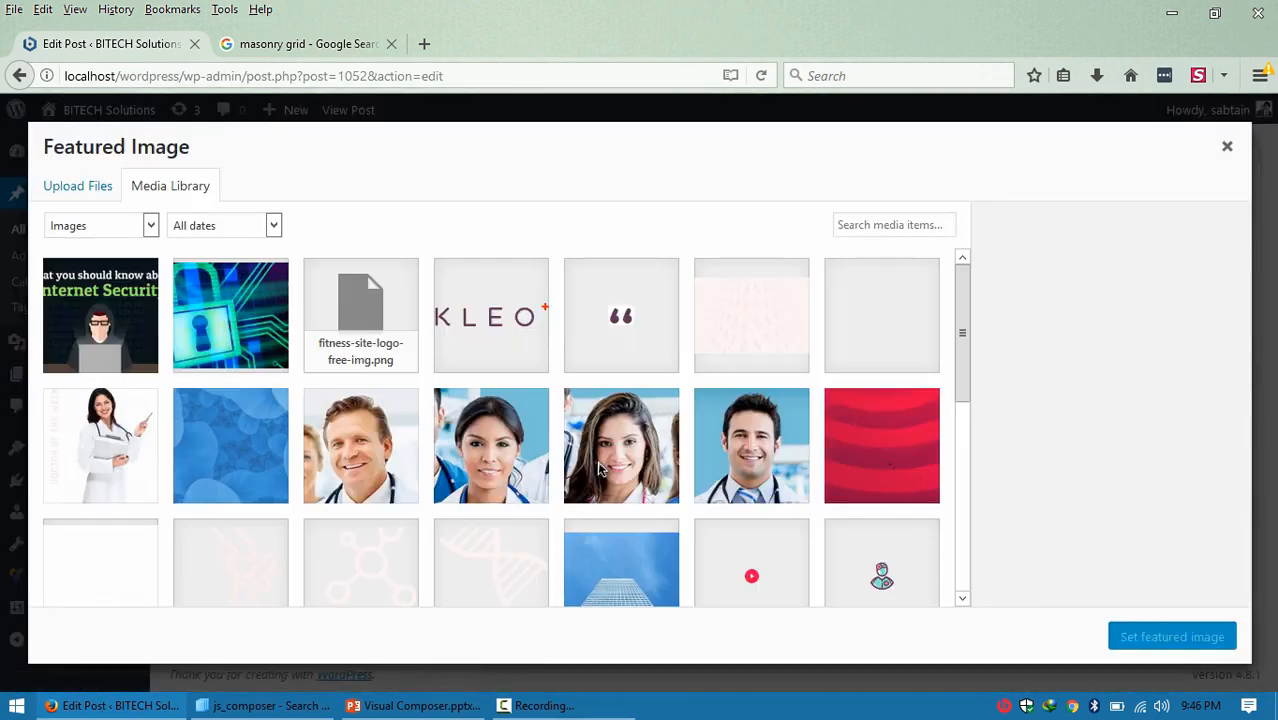
left_click_drag(962, 301, 919, 420)
left_click(755, 447)
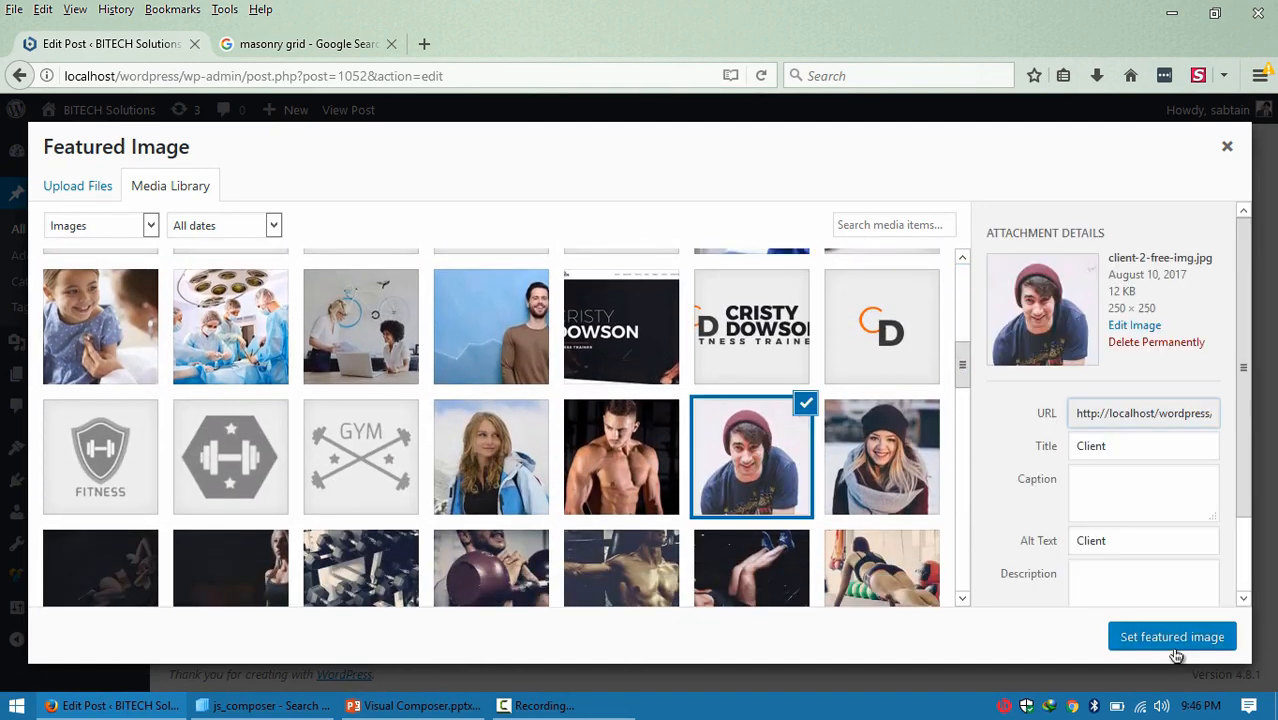
left_click(1159, 633)
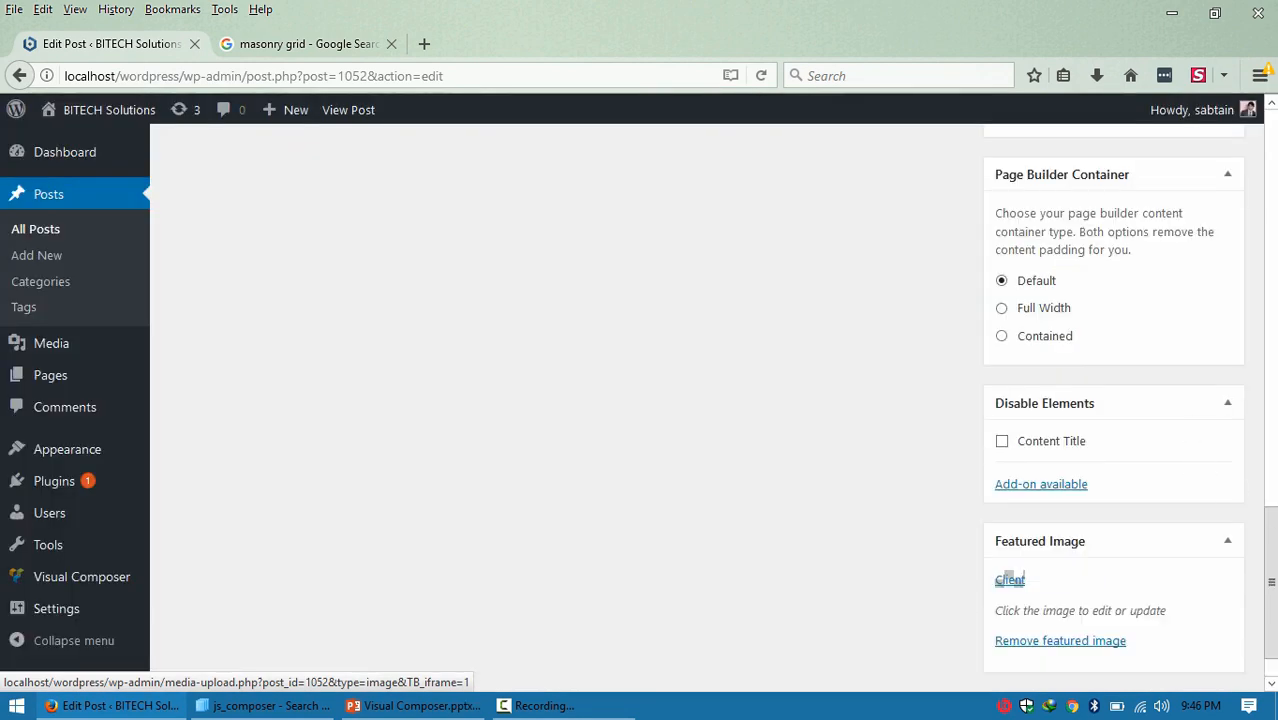
scroll(1192, 374, "up", 10)
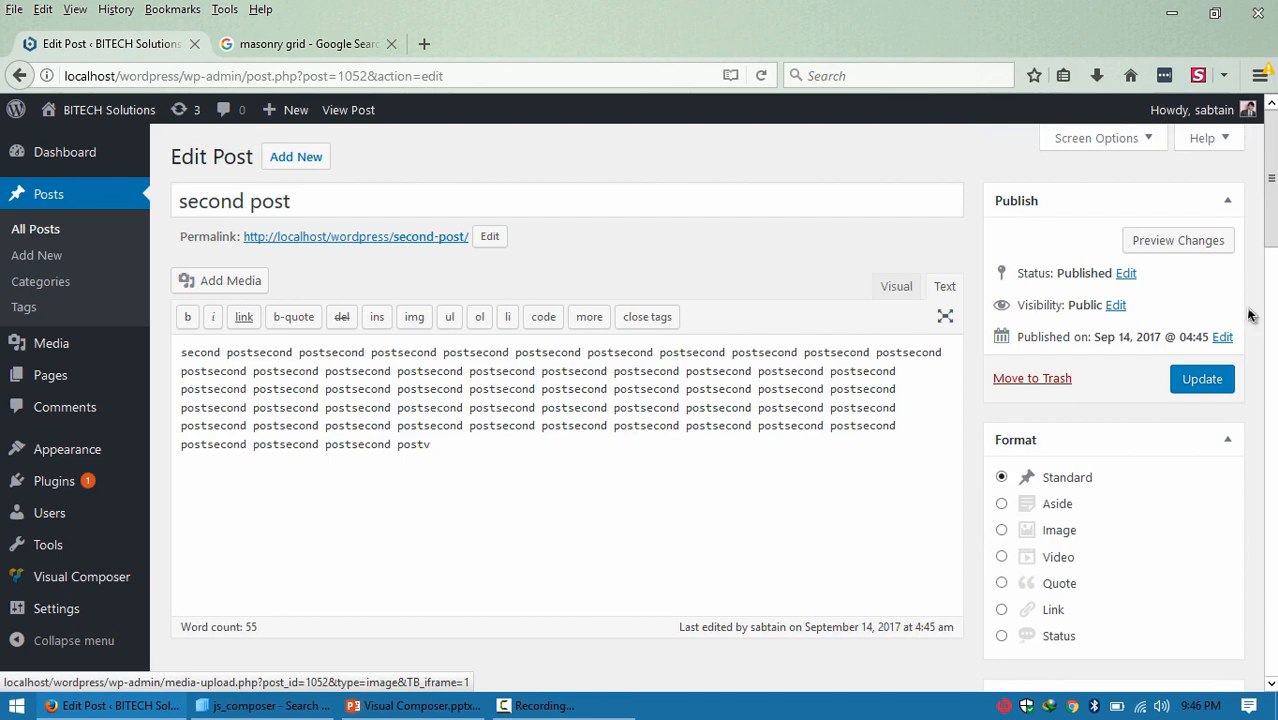
left_click(1198, 375)
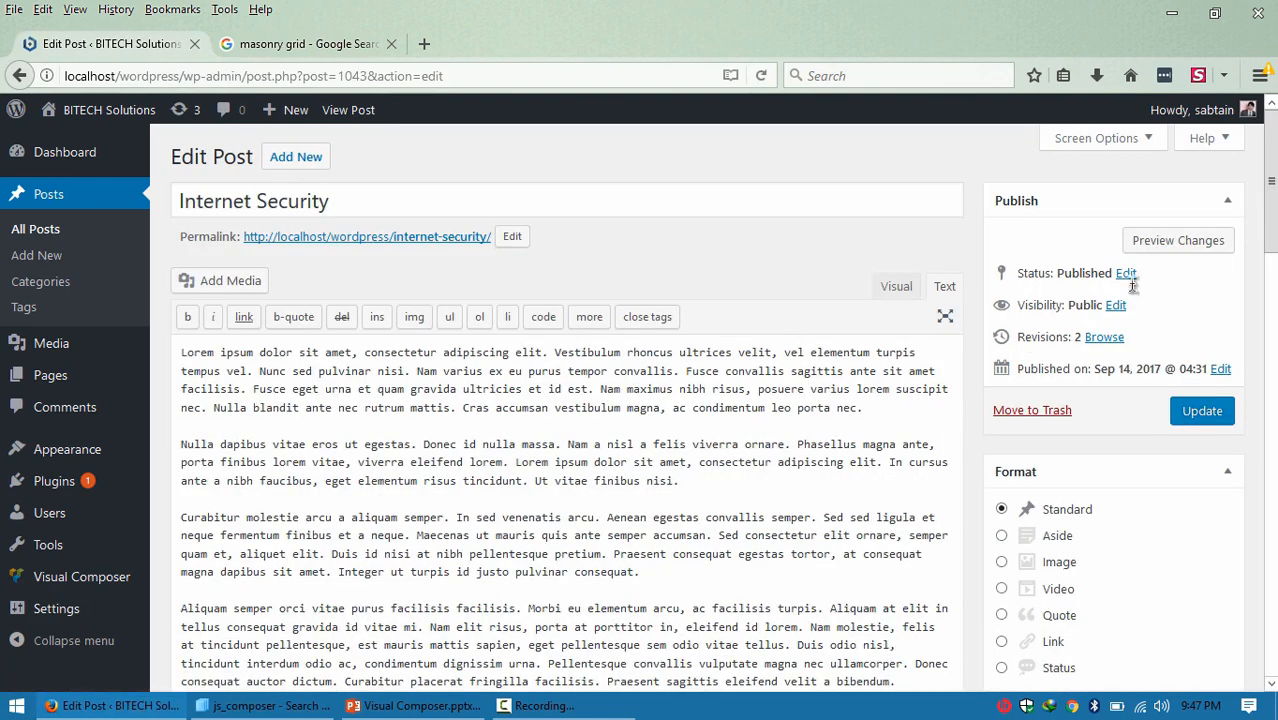
Replace the Internet Security post's featured image with client-1-free-img.jpg and update the post.
left_click_drag(1270, 180, 1273, 650)
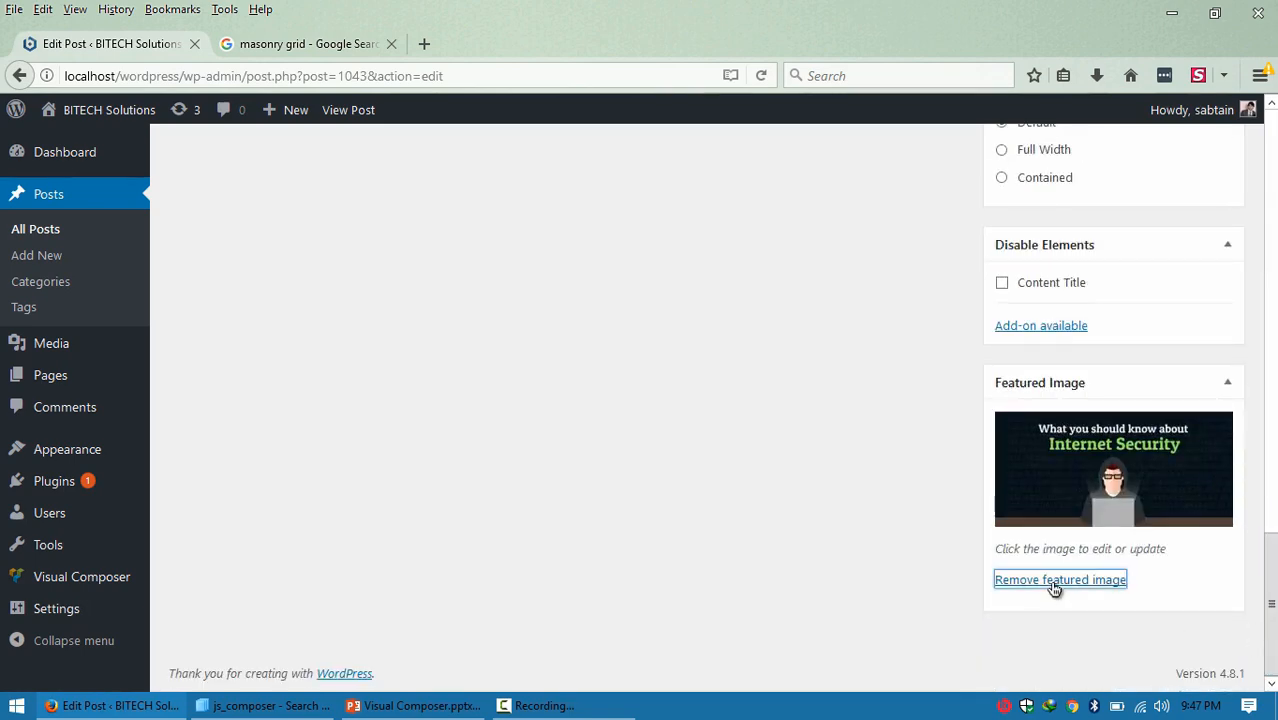
left_click(1056, 582)
left_click(1056, 582)
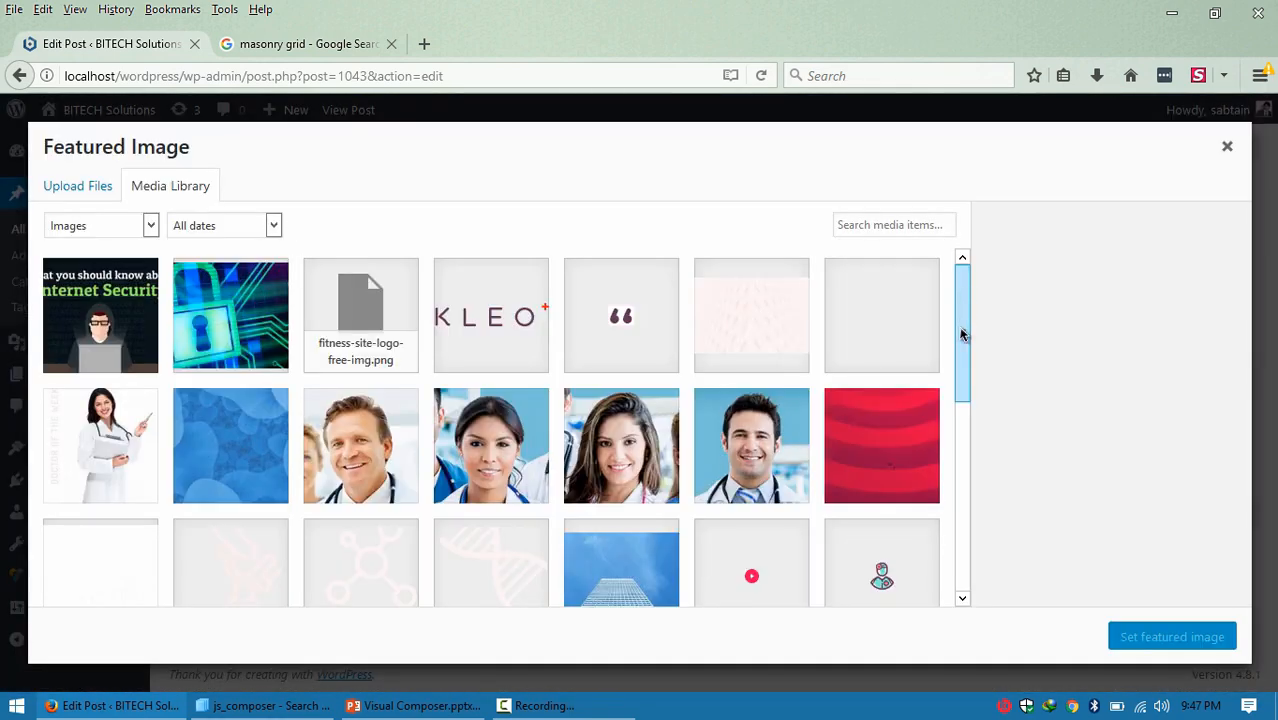
left_click_drag(962, 335, 961, 423)
left_click(881, 380)
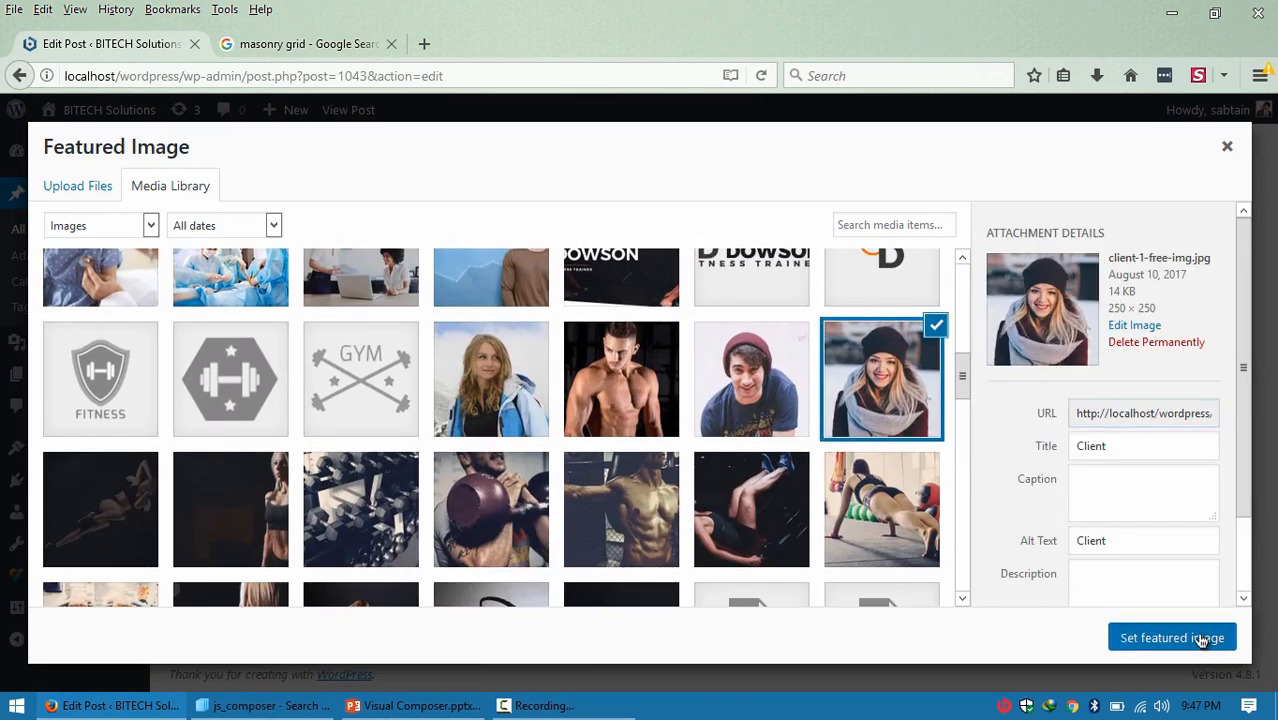
left_click(1203, 640)
left_click_drag(1274, 556, 1274, 265)
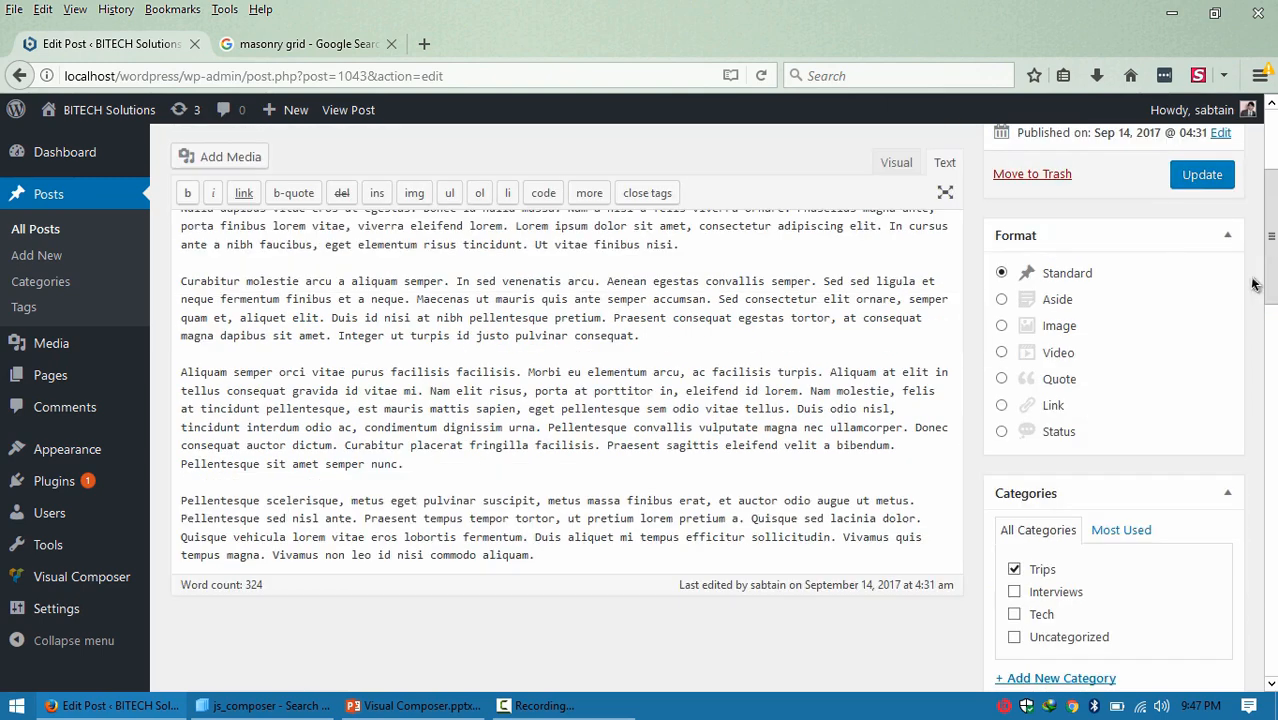
left_click(1194, 179)
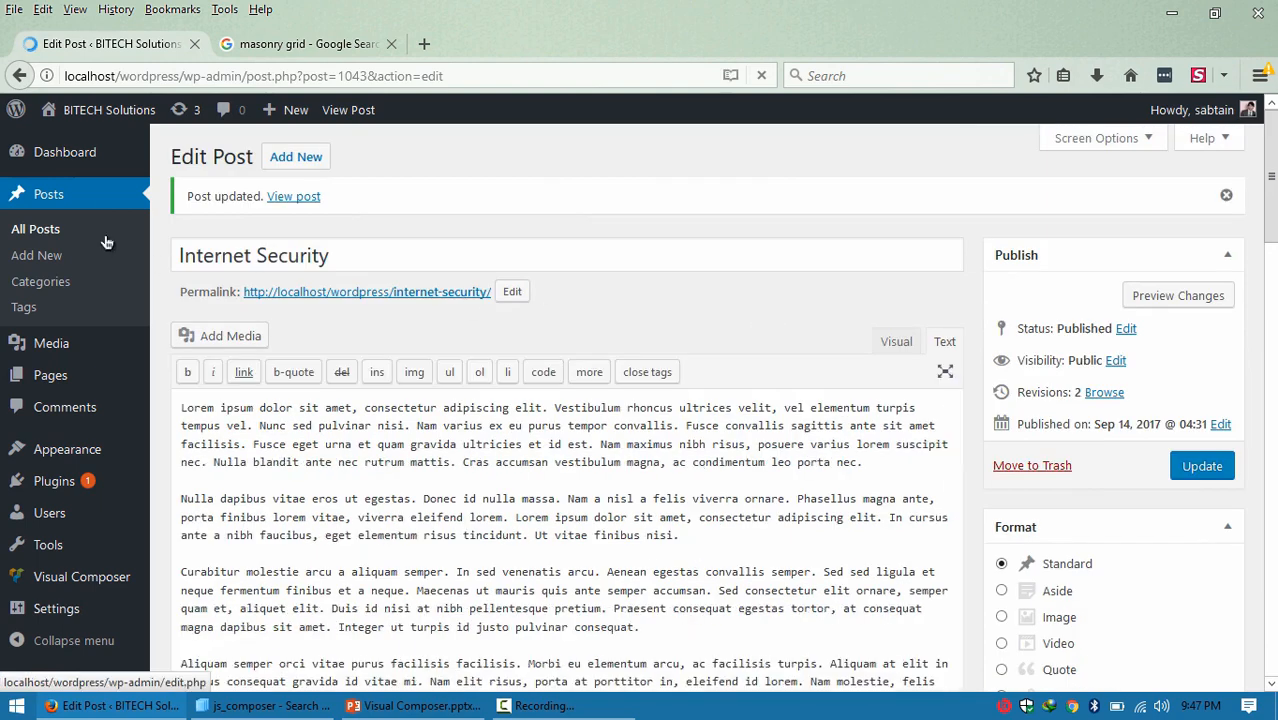
Leave the posts and open the Home page for editing.
left_click(106, 242)
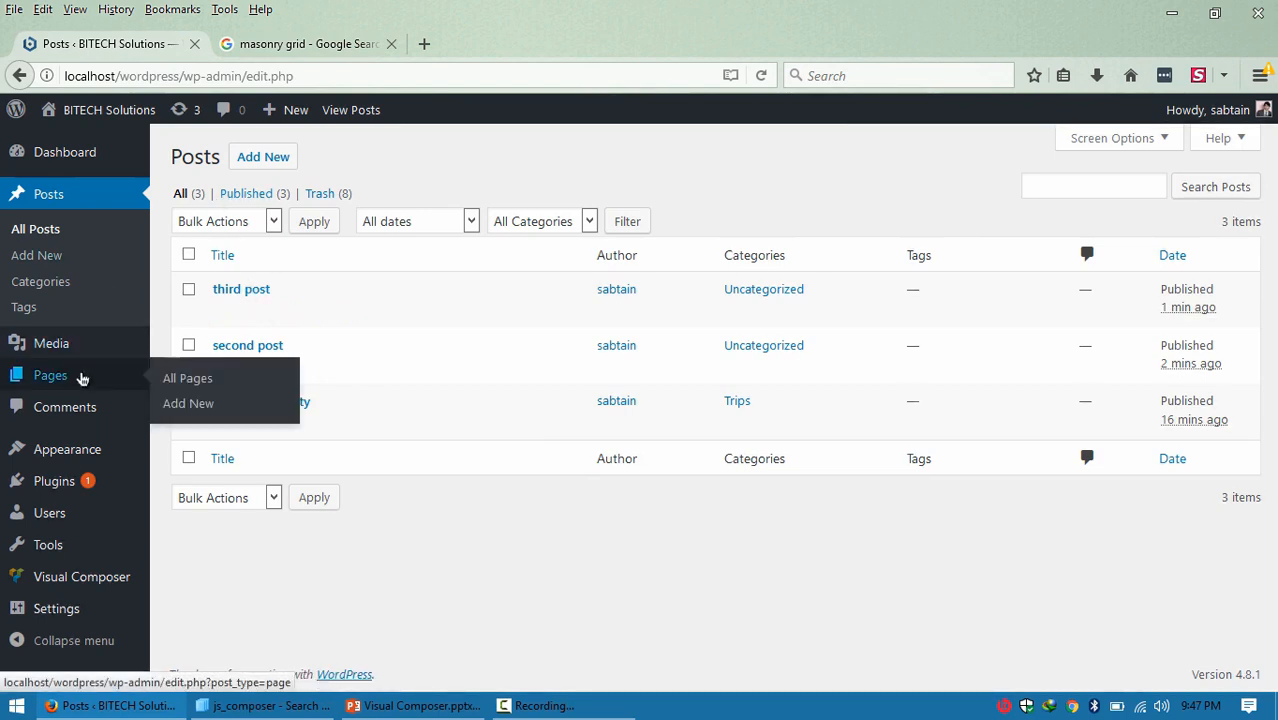
left_click(80, 374)
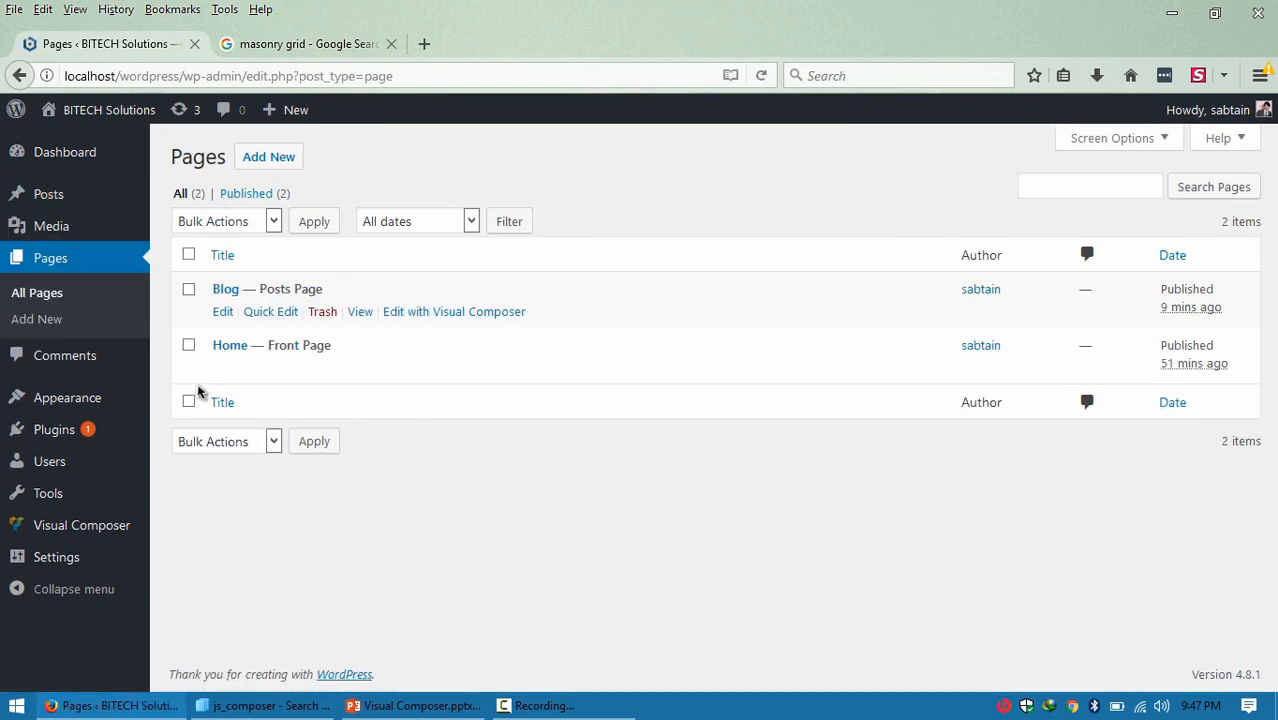
left_click(225, 376)
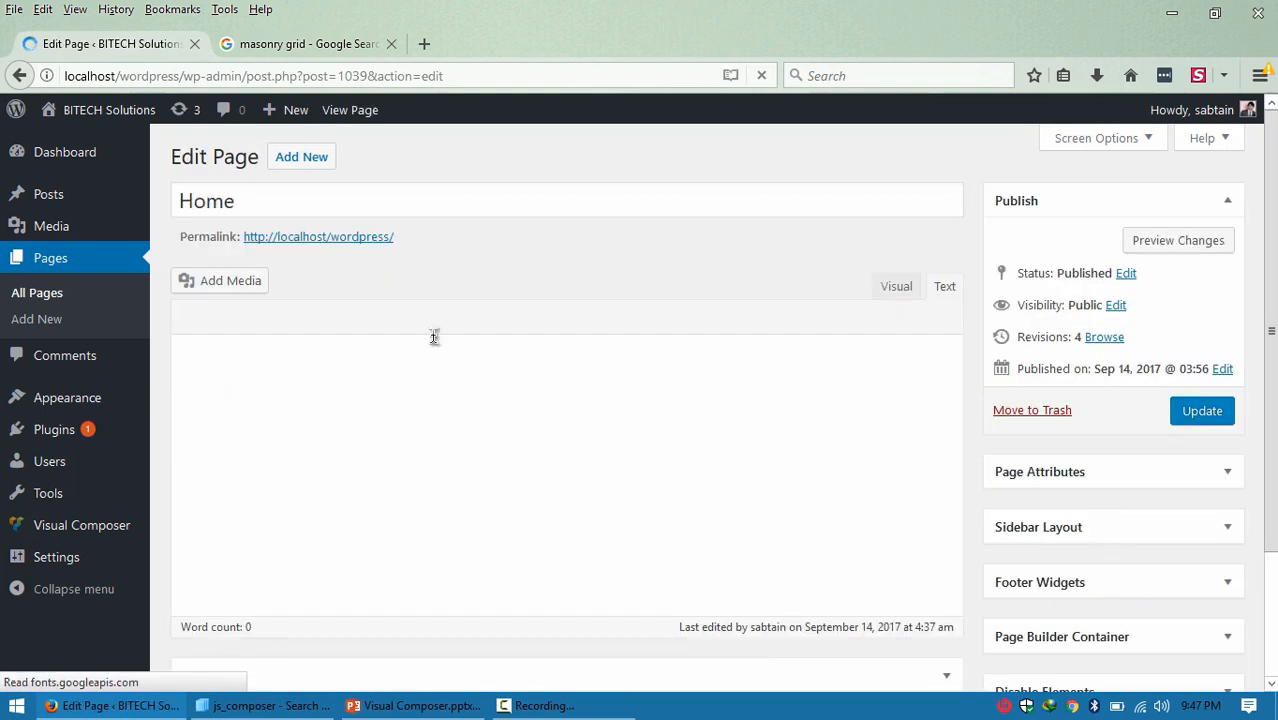
Add a Post Grid element to the blank Home page with Post as its data source.
scroll(418, 519, "down", 3)
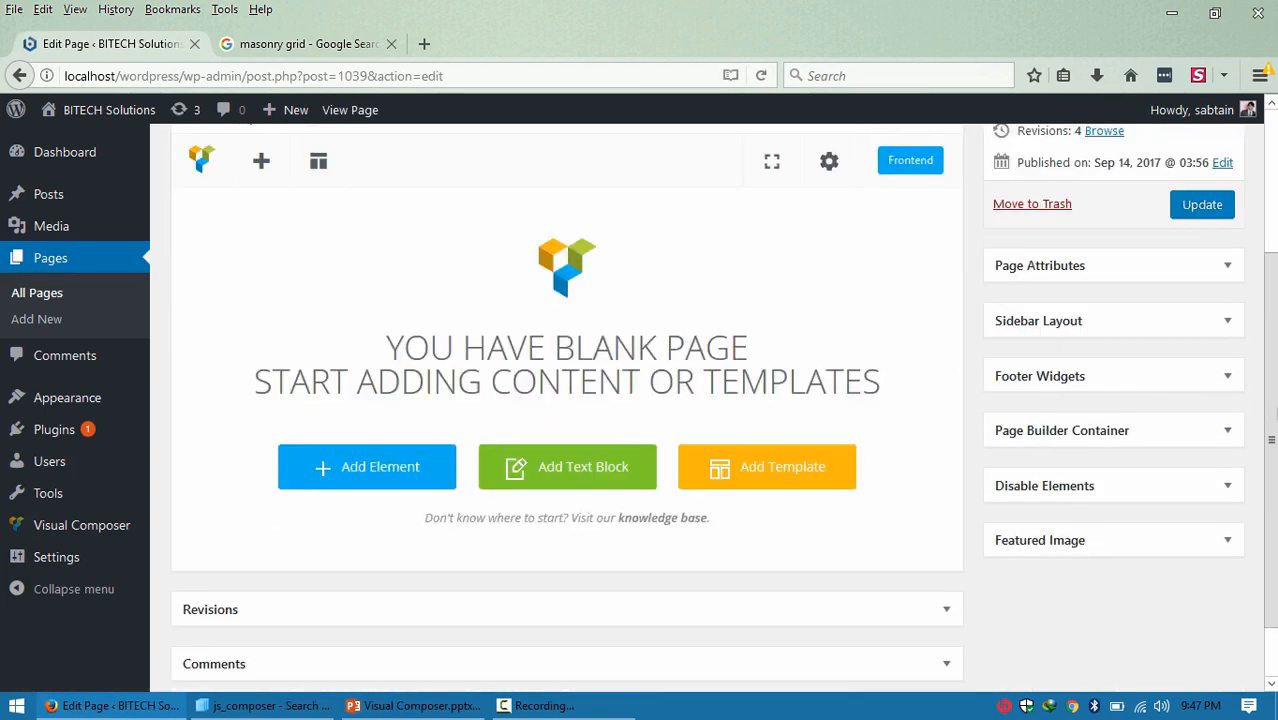
left_click(365, 404)
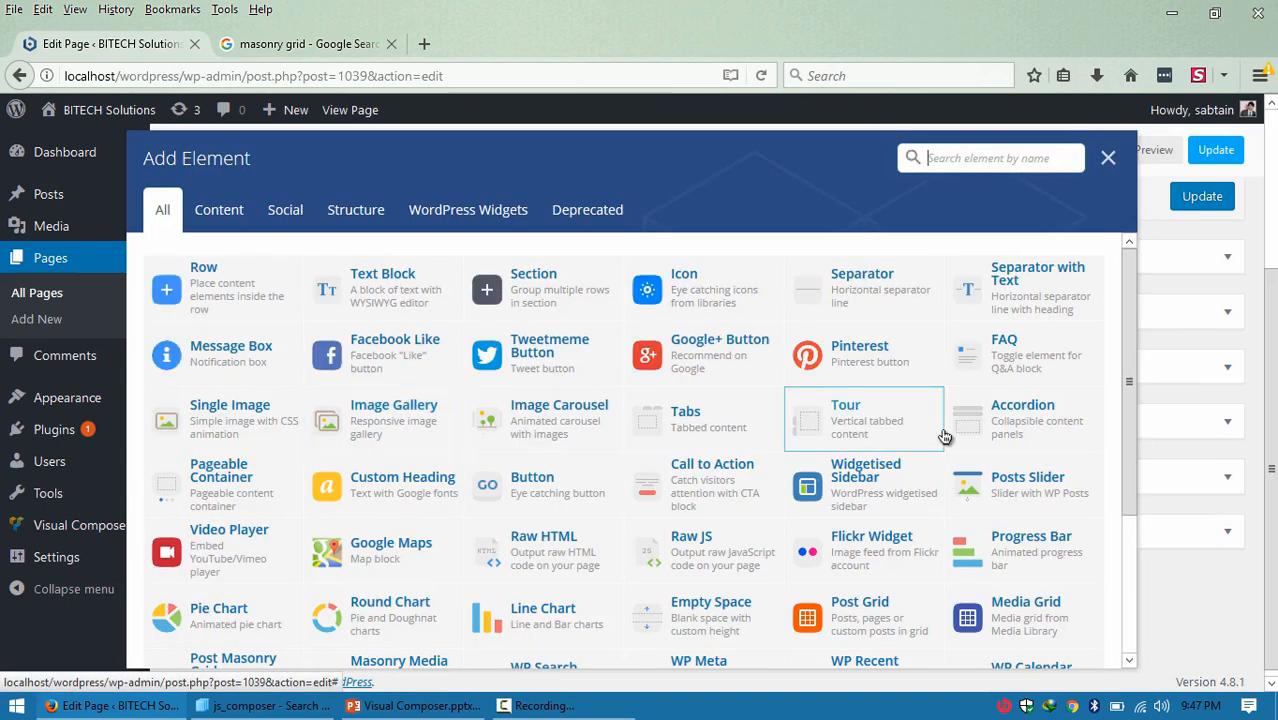
scroll(1127, 434, "down", 1)
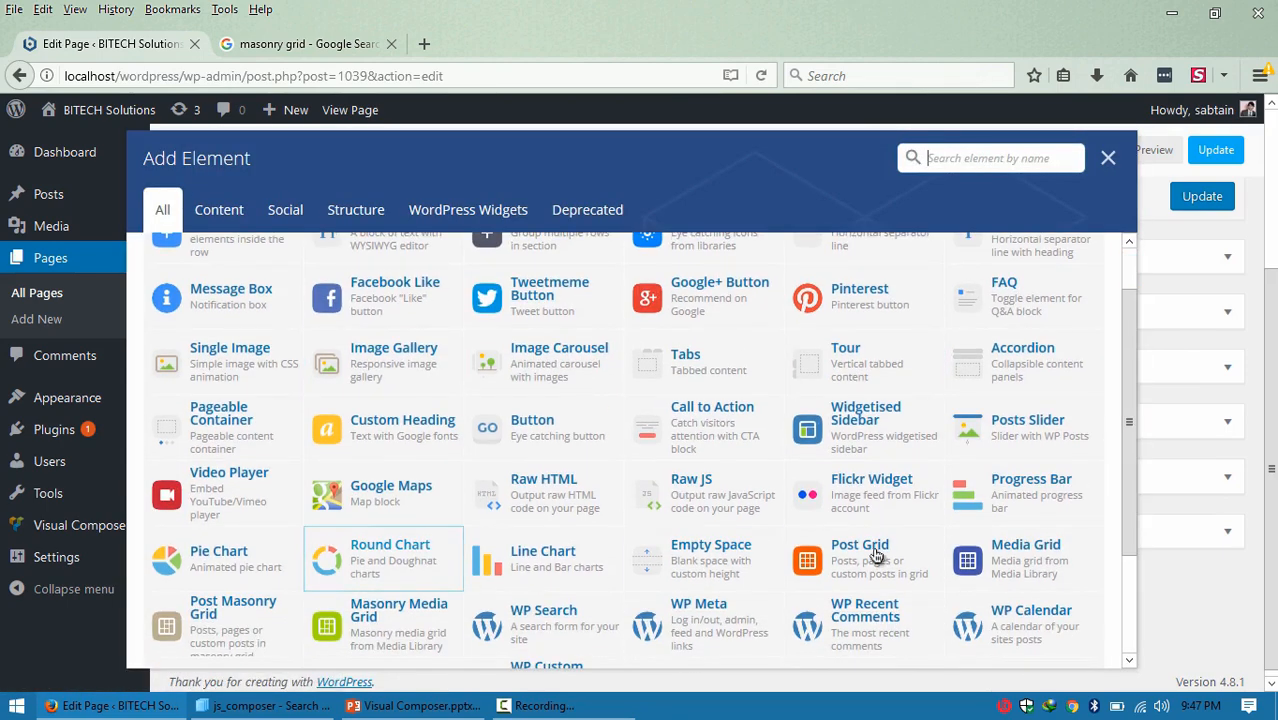
left_click(846, 566)
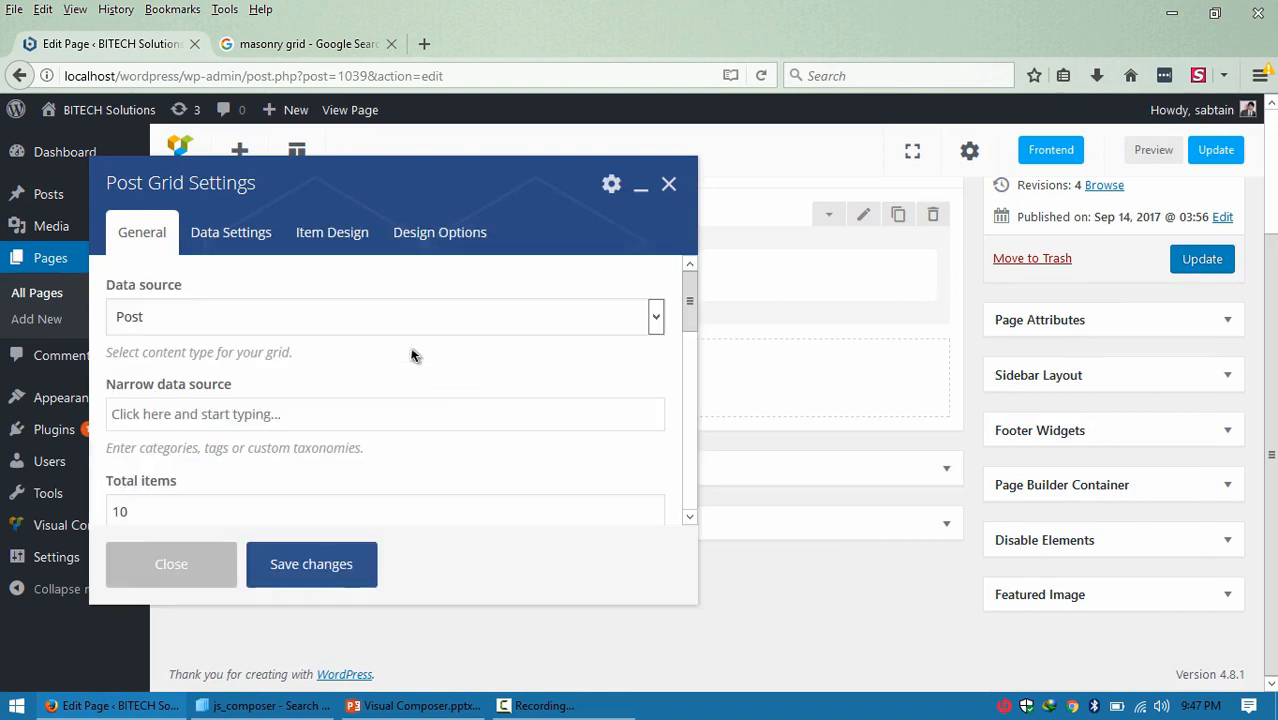
left_click(393, 315)
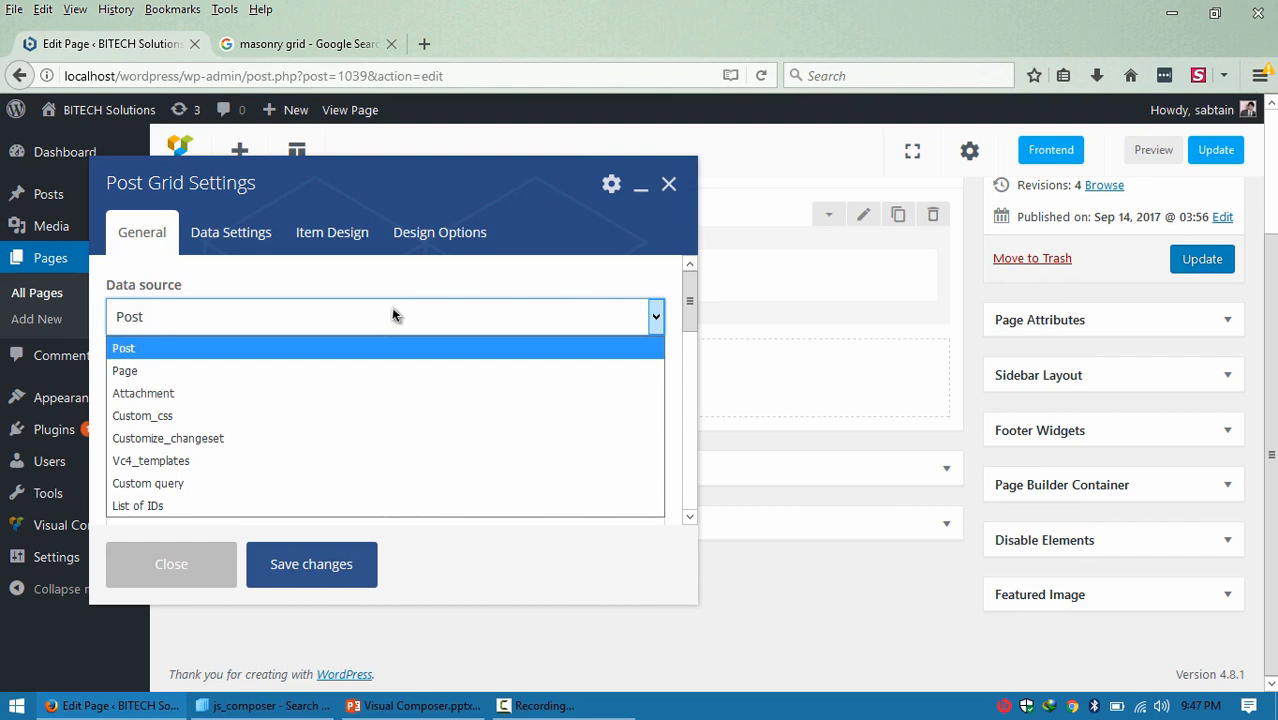
left_click(399, 355)
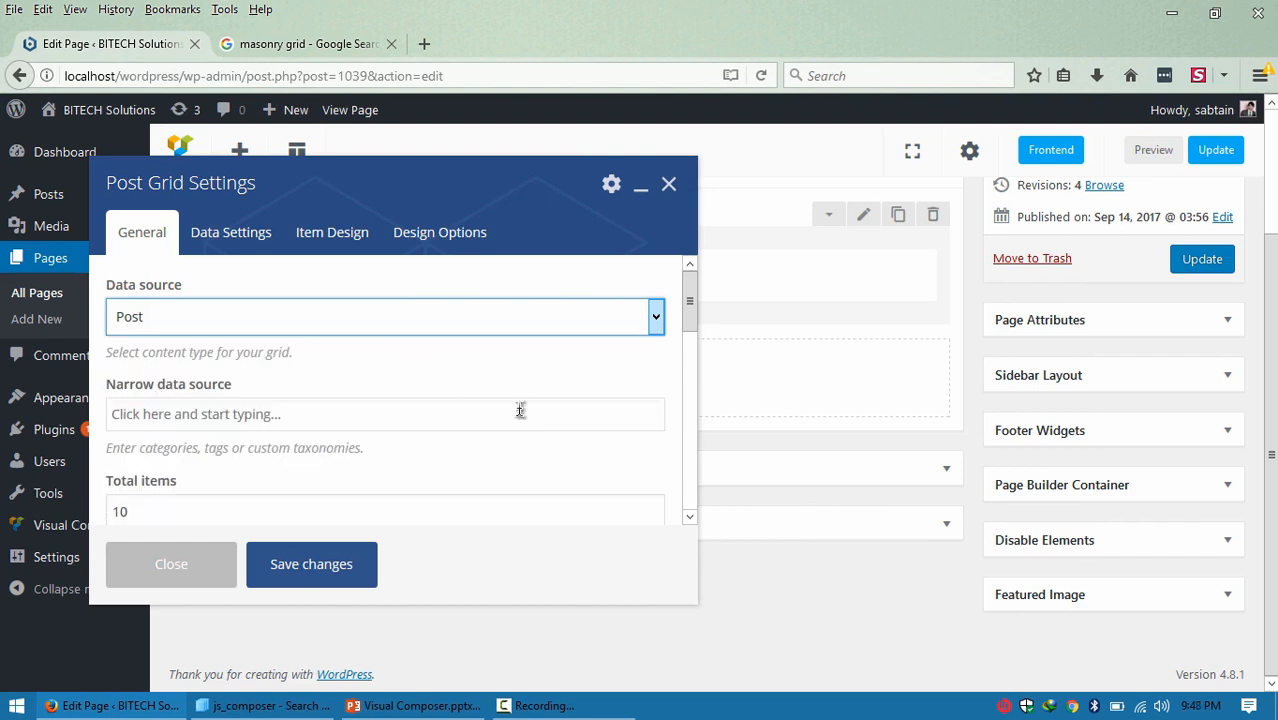
Try narrowing the post grid's data source by looking up categories matching "inter", and clear the entry.
left_click_drag(688, 314, 688, 328)
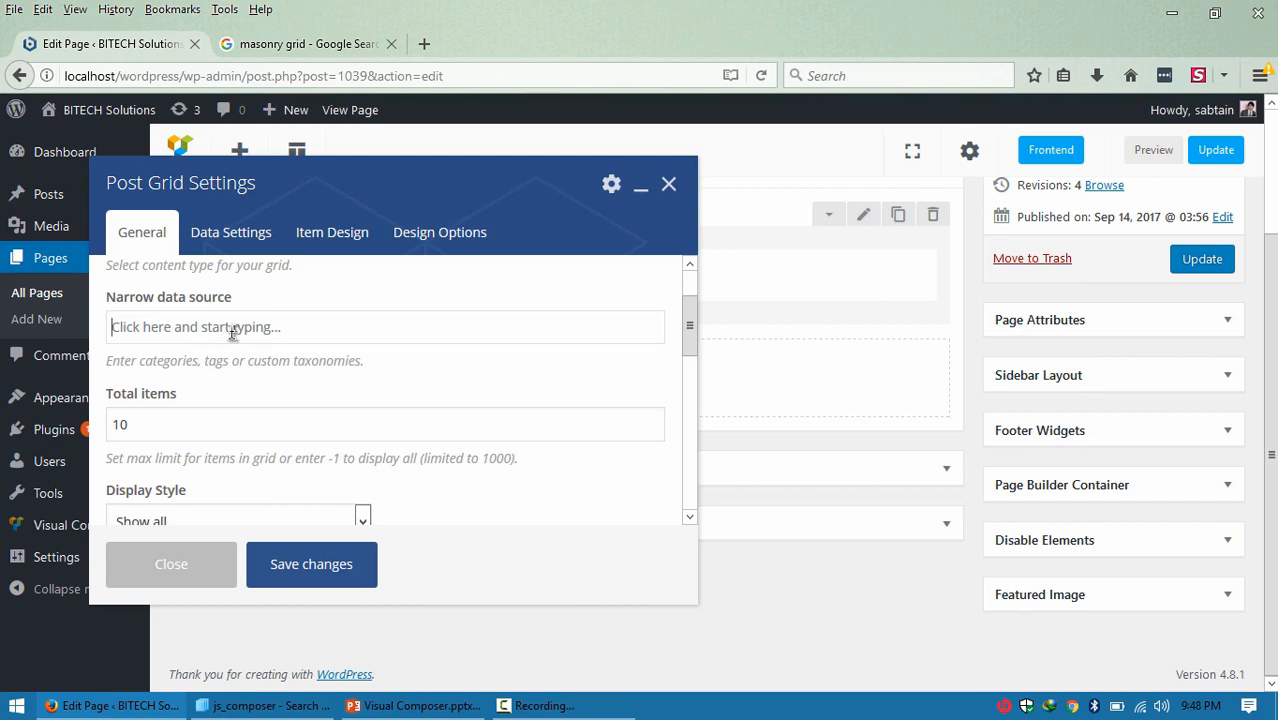
type("inter")
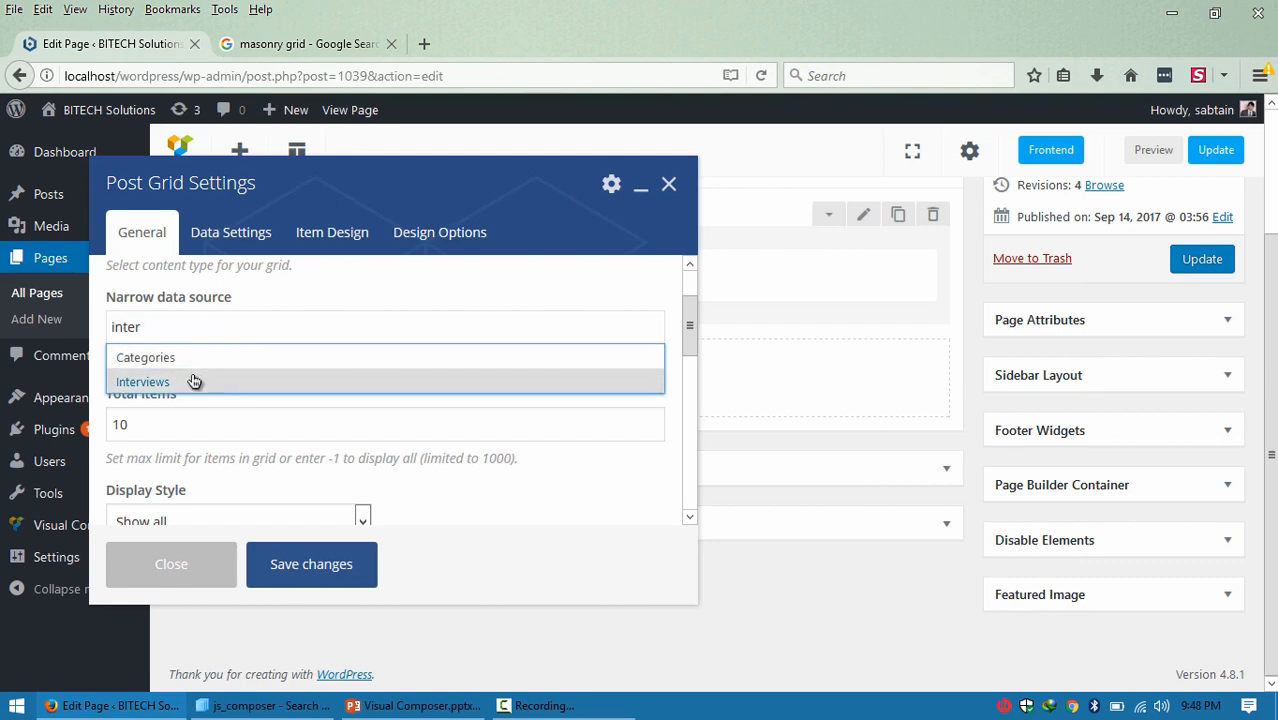
key("BackSpace")
key("BackSpace")
key("BackSpace")
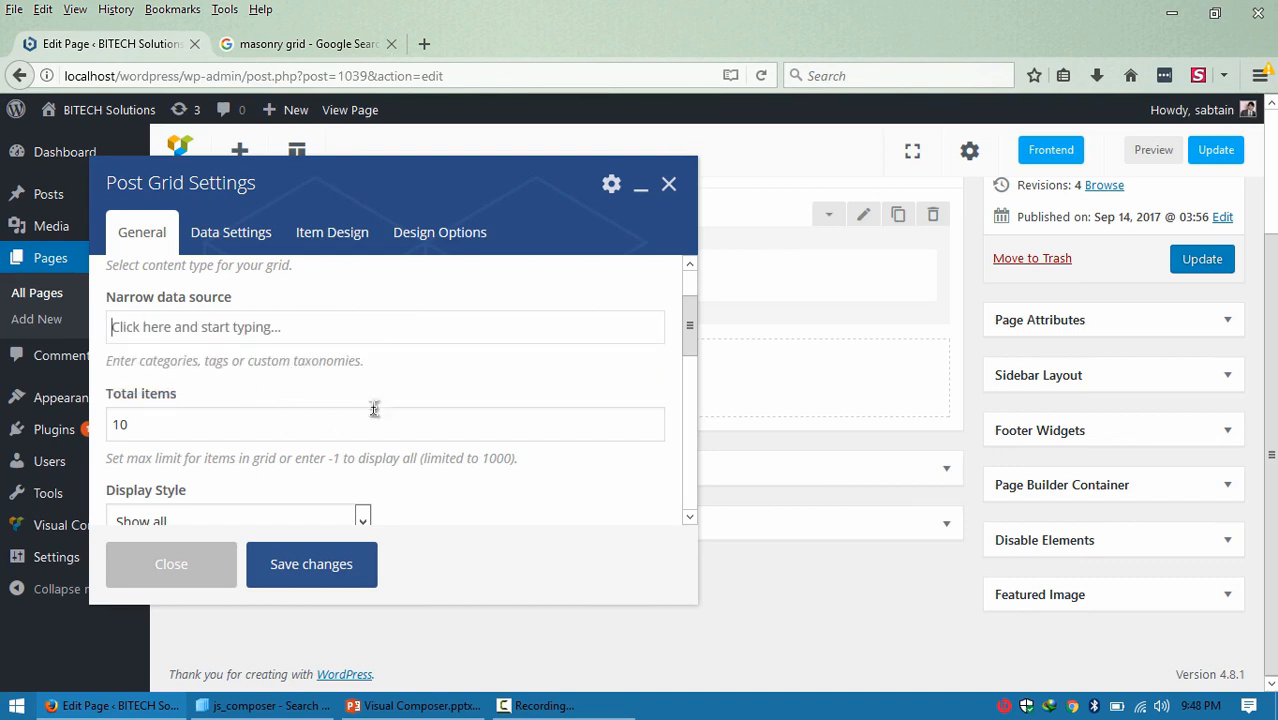
Set the post grid's total items to 3.
left_click(341, 436)
key("ctrl+a")
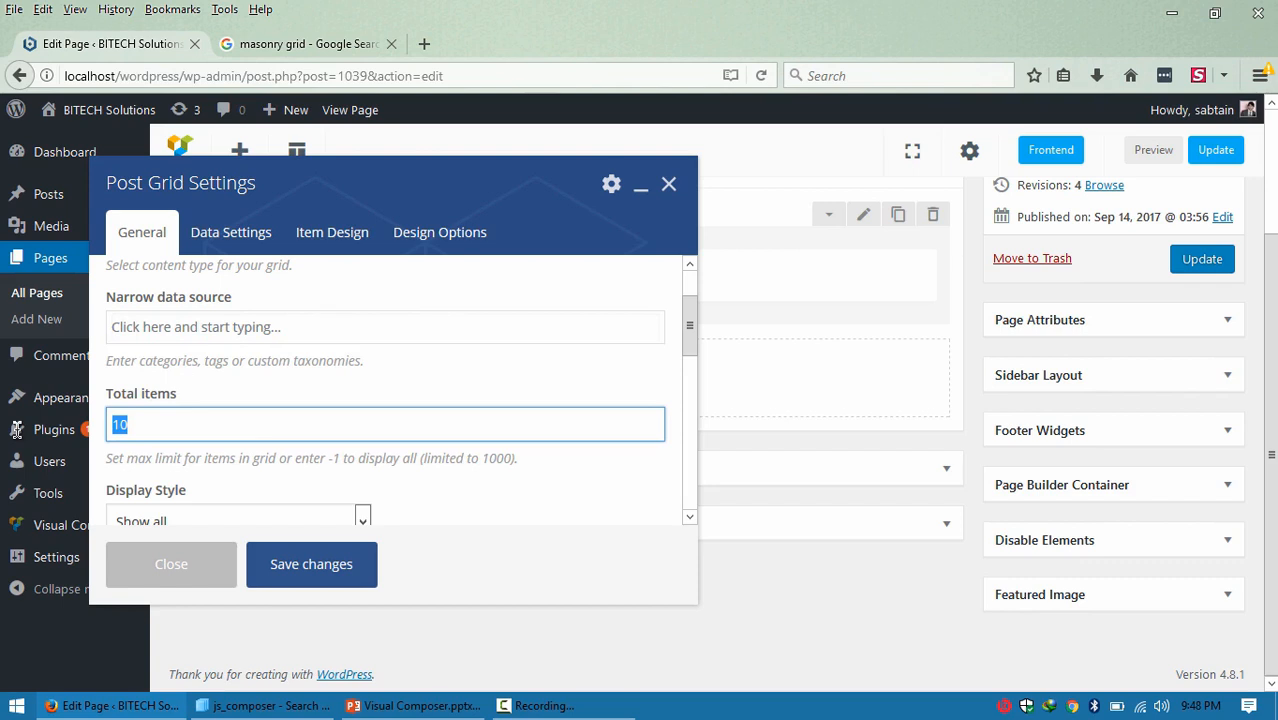
type("3")
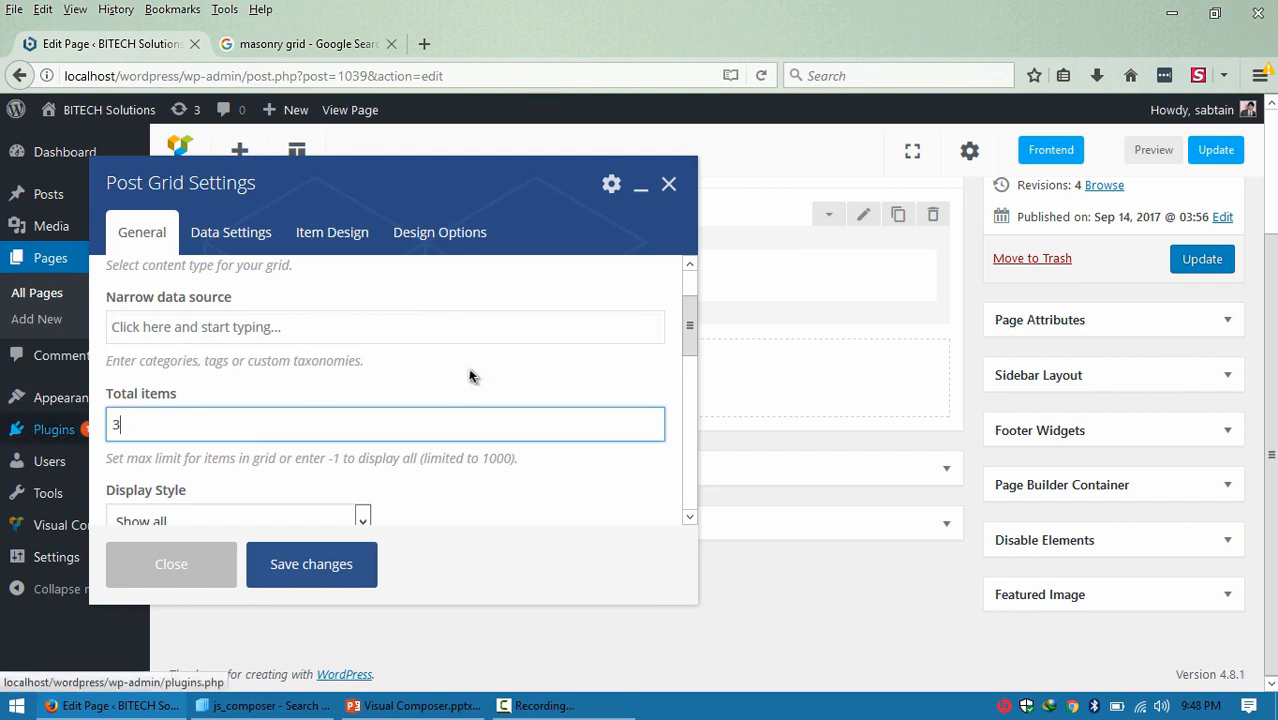
left_click_drag(332, 458, 402, 459)
left_click_drag(688, 331, 686, 384)
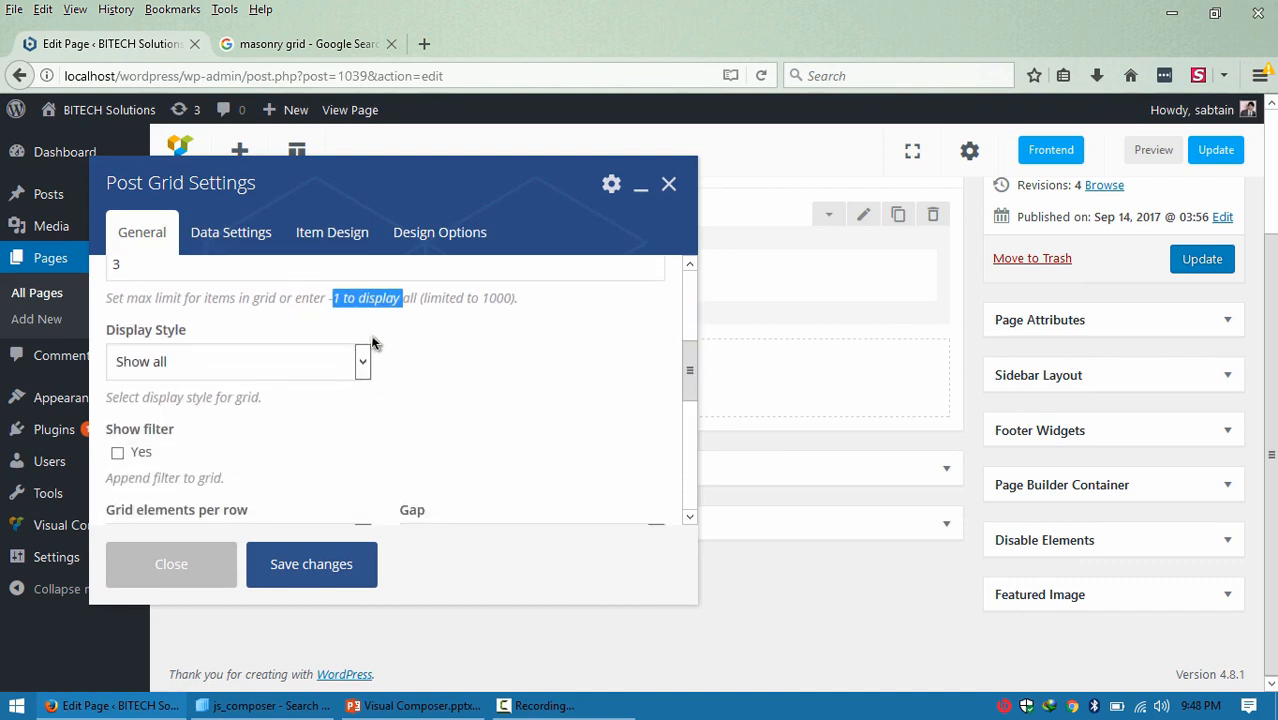
Choose Show all as the post grid's display style.
left_click(350, 371)
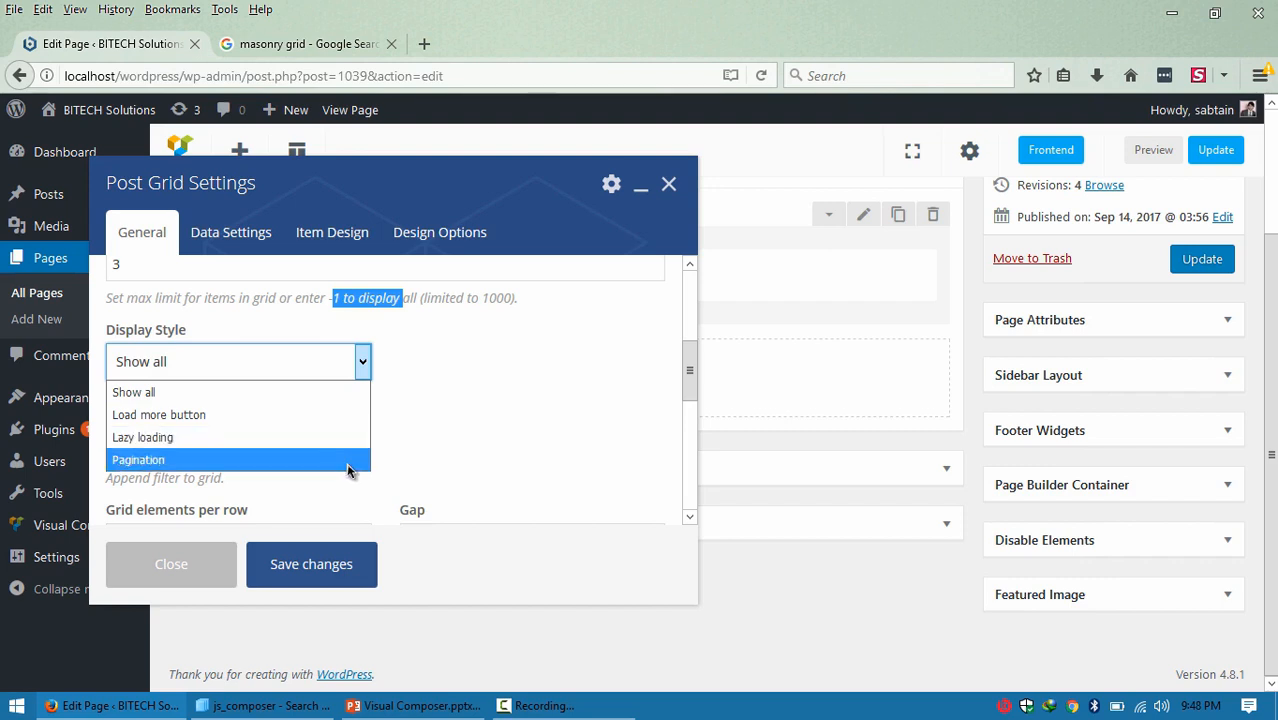
left_click(312, 400)
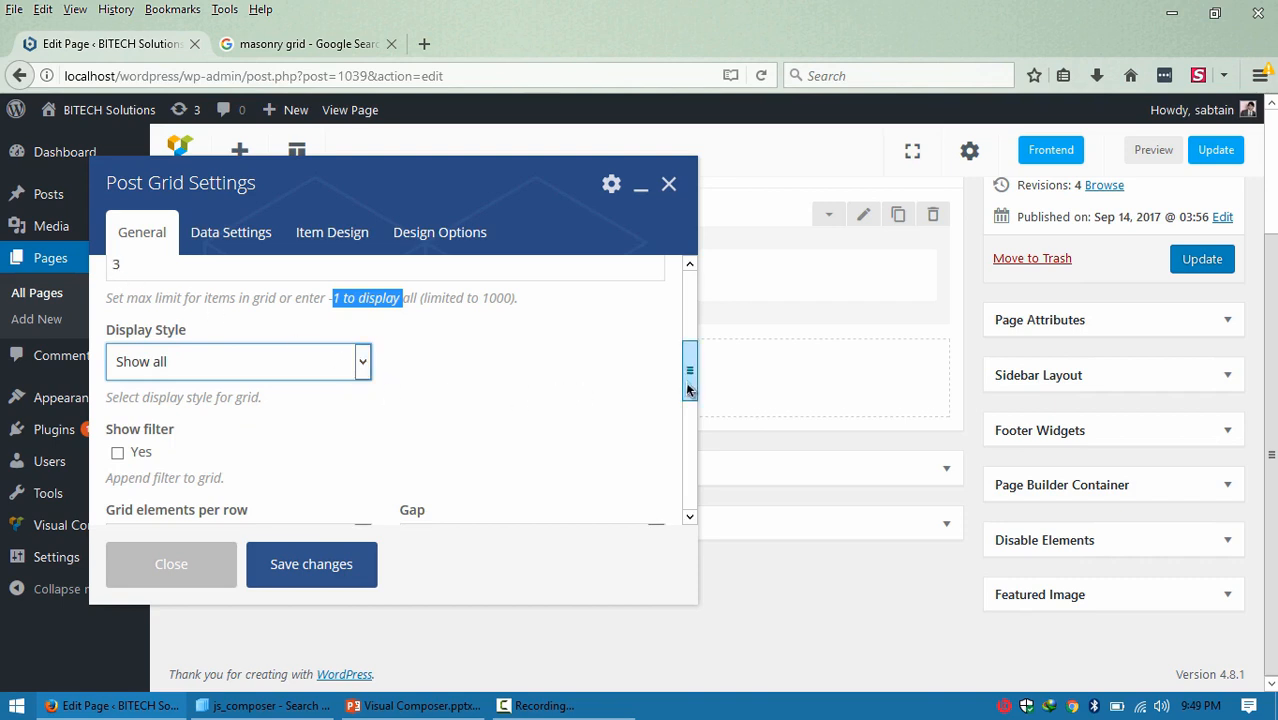
Try enabling the post grid's filter with Categories(category) as the filter source, and turn the filter off again.
left_click_drag(689, 365, 689, 392)
left_click(139, 378)
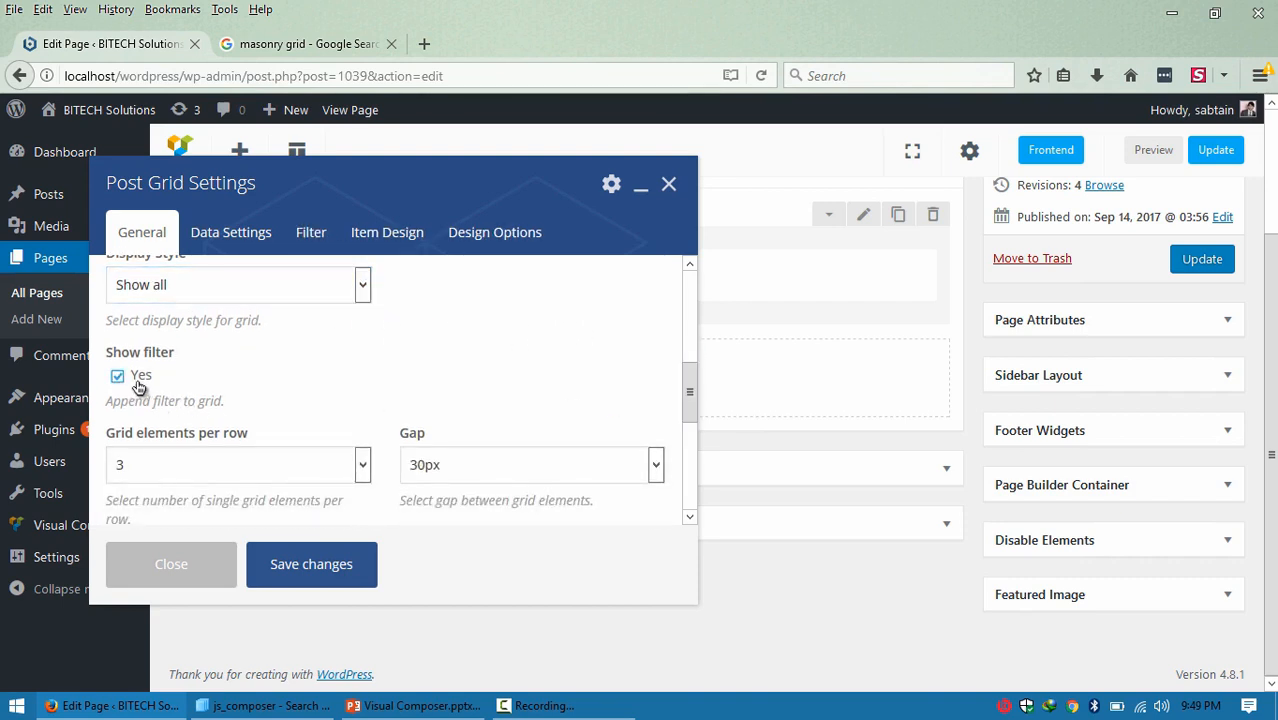
left_click(311, 236)
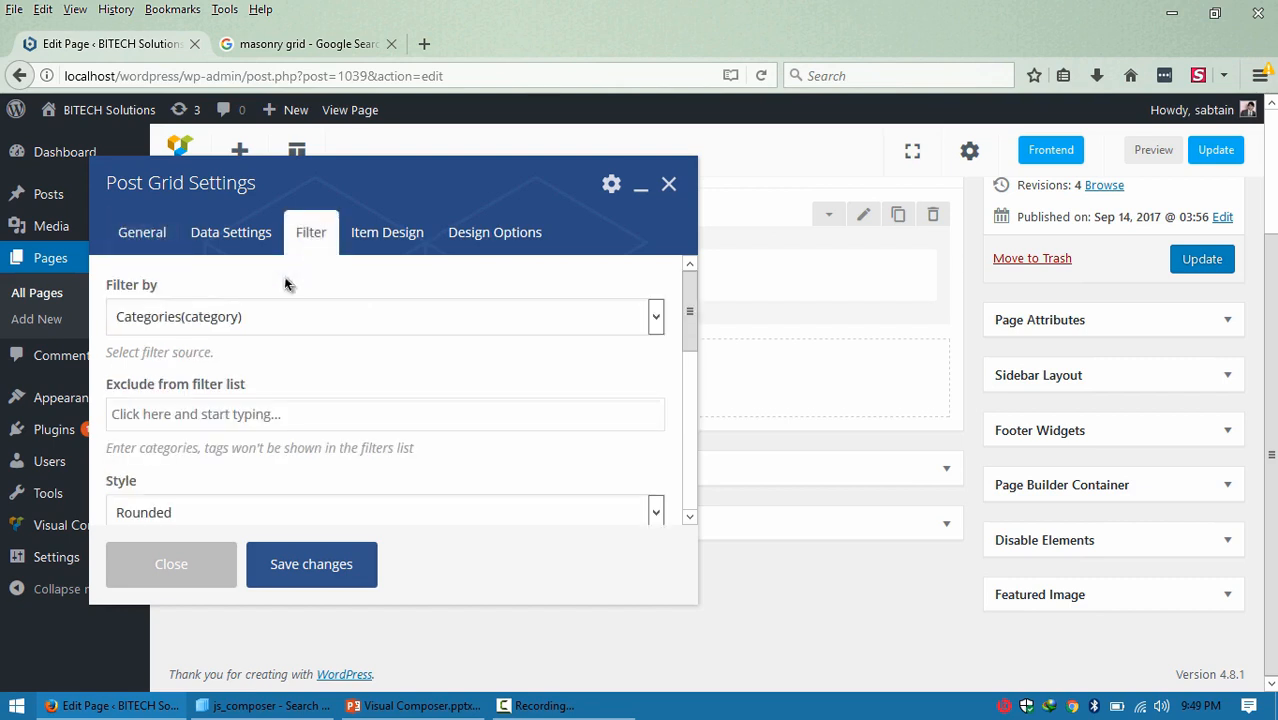
left_click(250, 318)
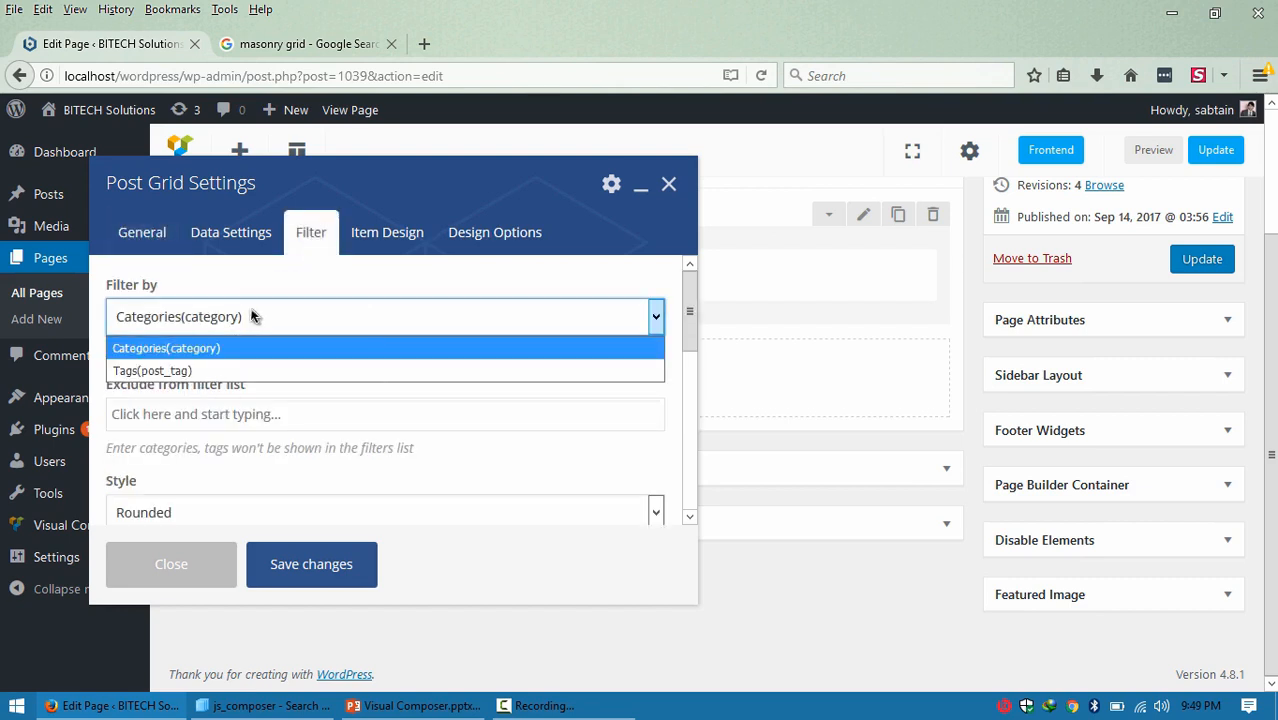
left_click(251, 316)
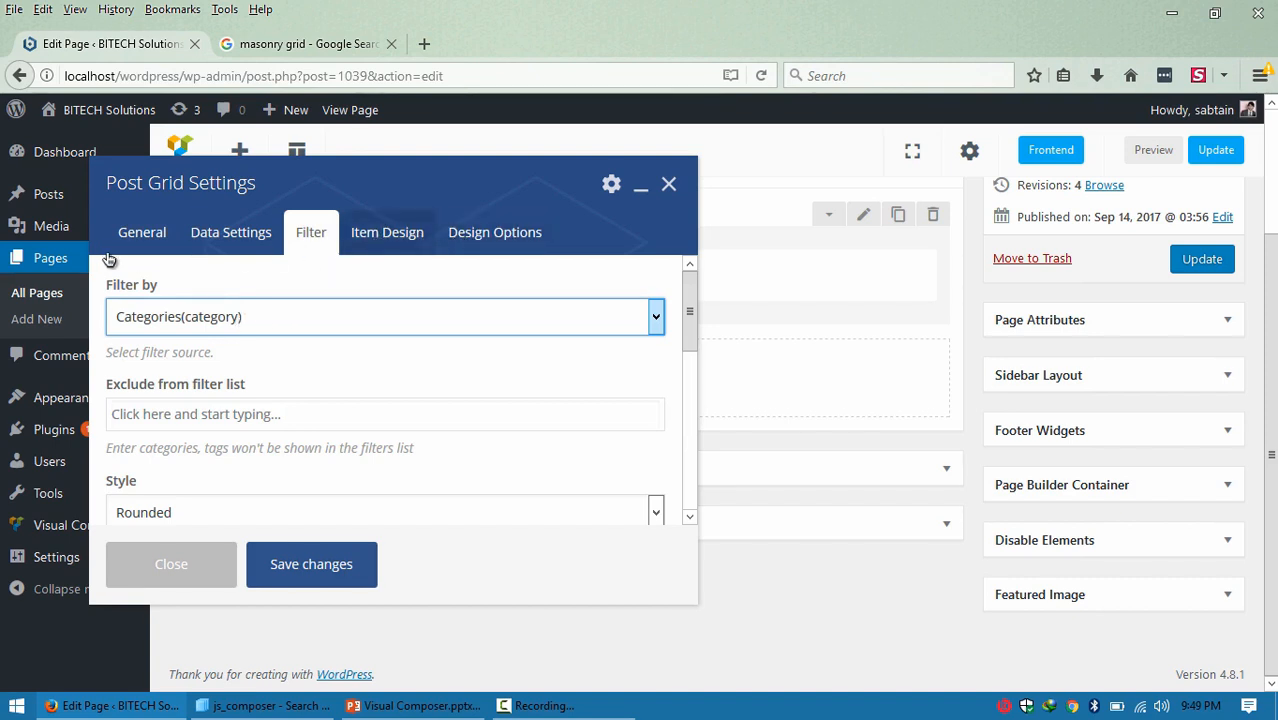
left_click(145, 243)
left_click_drag(688, 296, 676, 433)
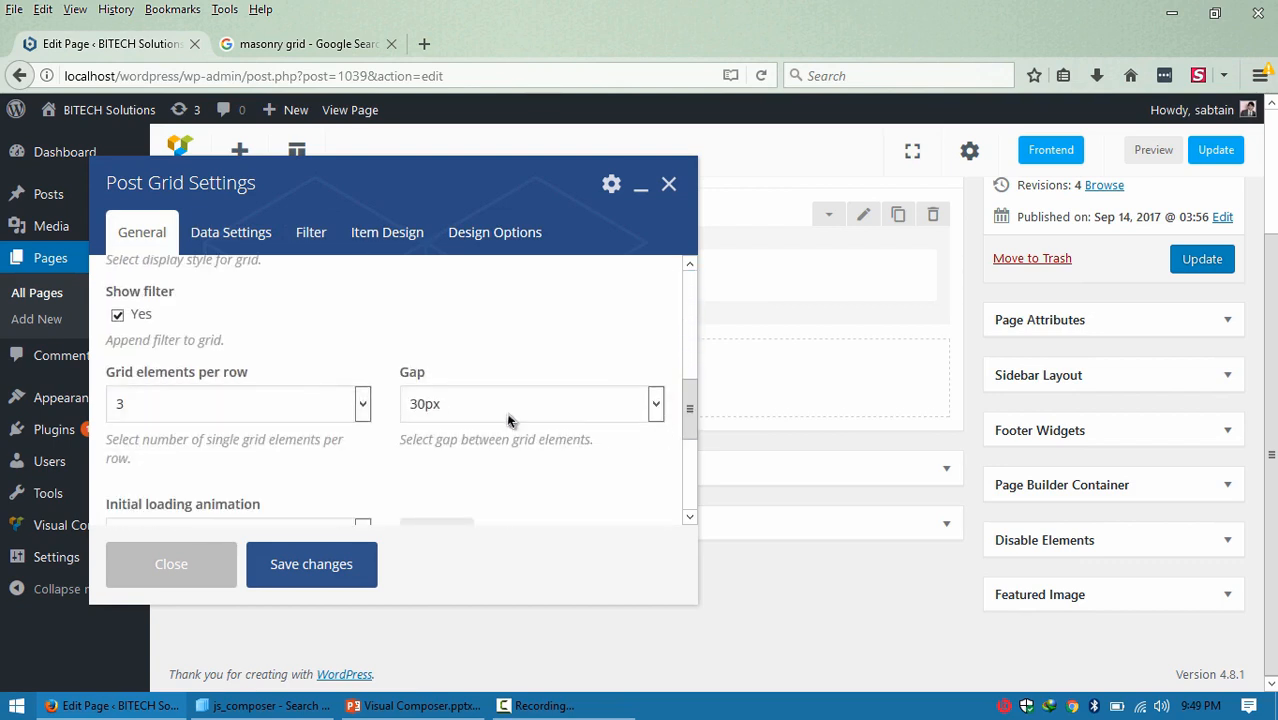
left_click(140, 318)
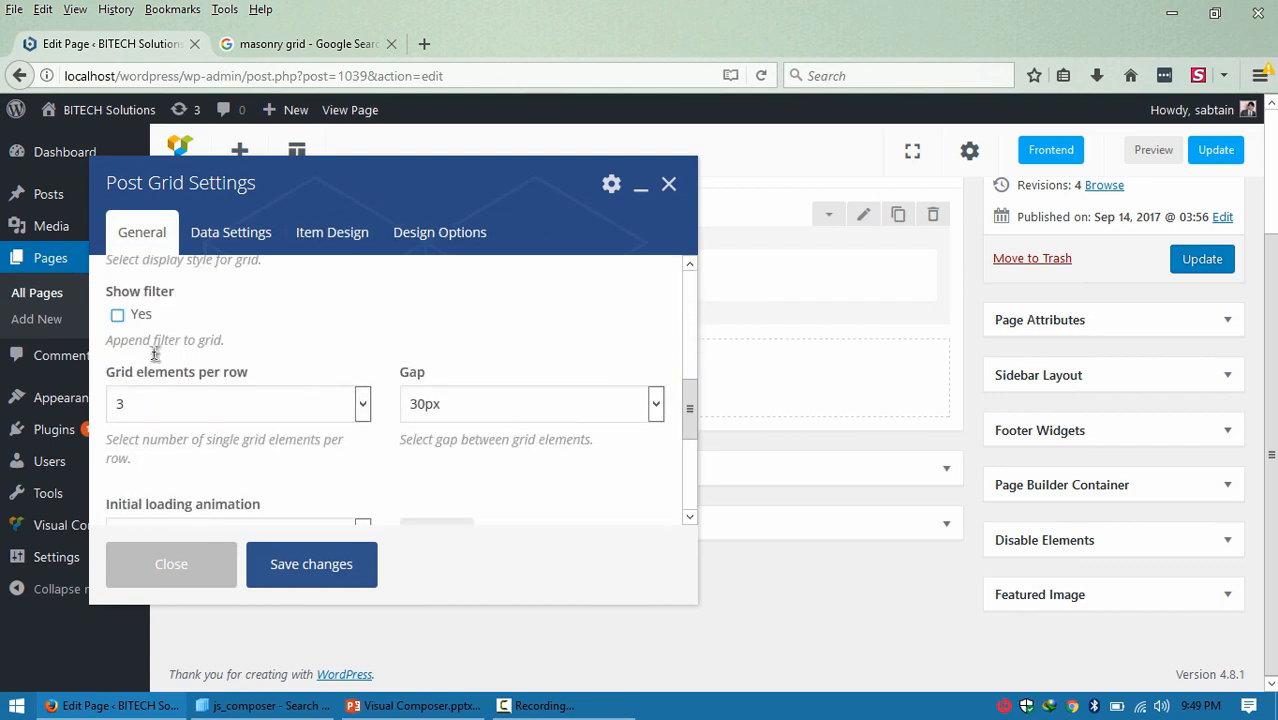
Review the post grid's options for elements per row, gap and initial loading animation.
left_click(265, 414)
left_click(265, 414)
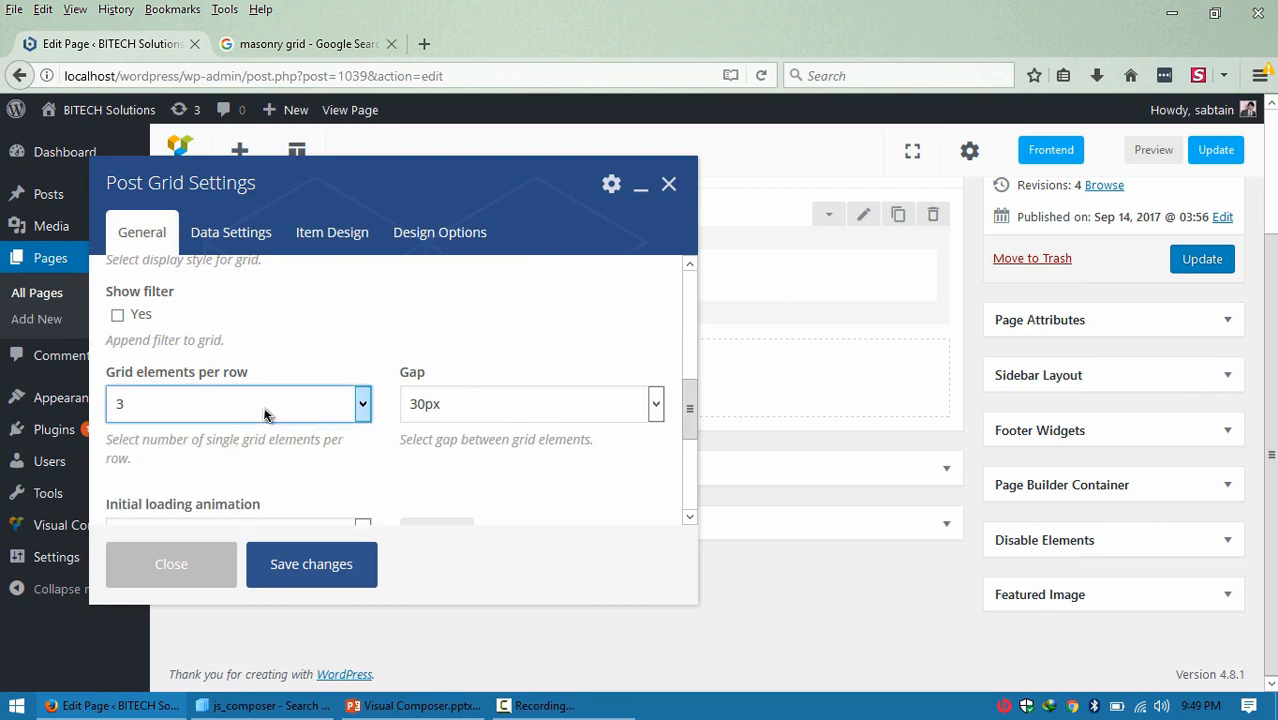
left_click(479, 405)
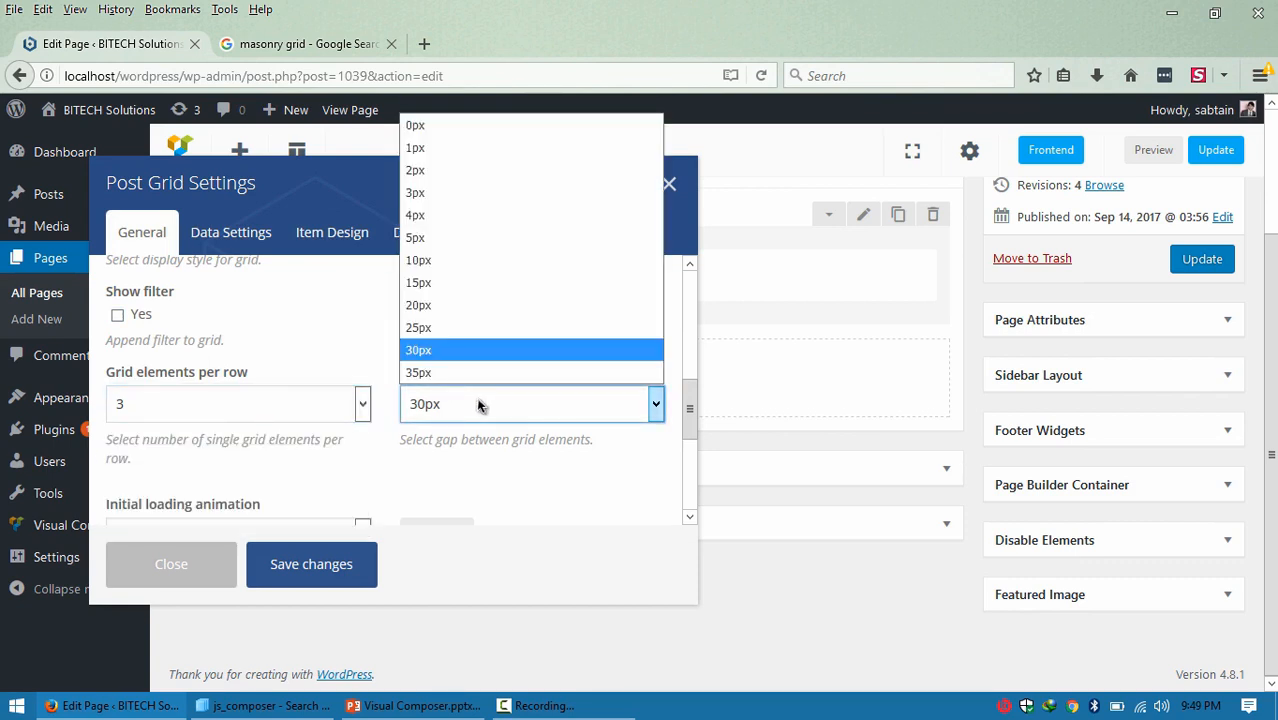
left_click(479, 405)
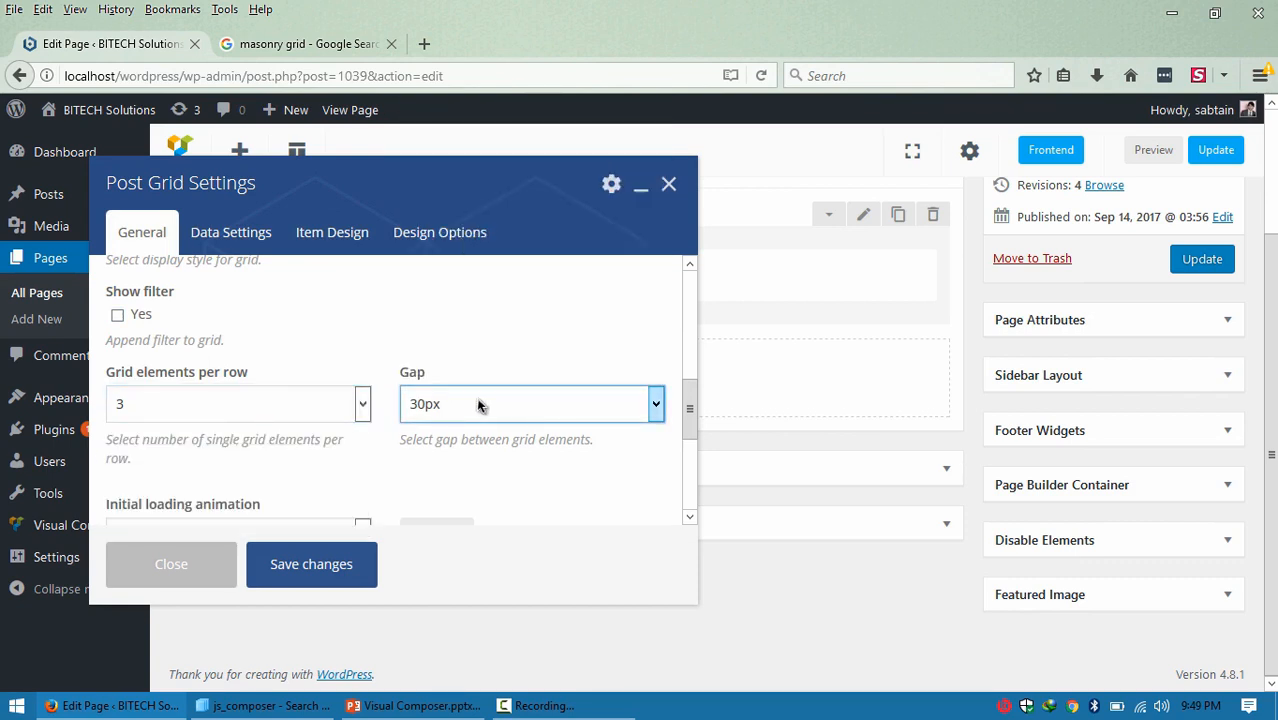
left_click(635, 409)
left_click(641, 409)
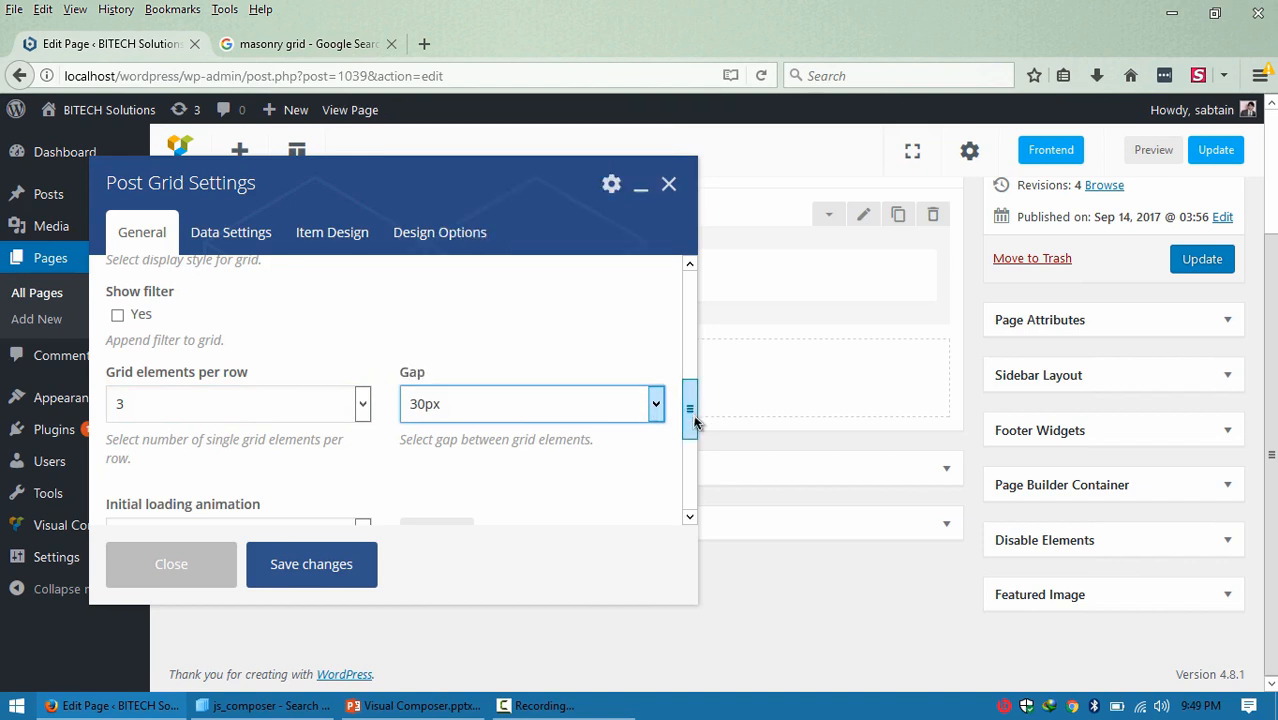
left_click_drag(690, 408, 692, 452)
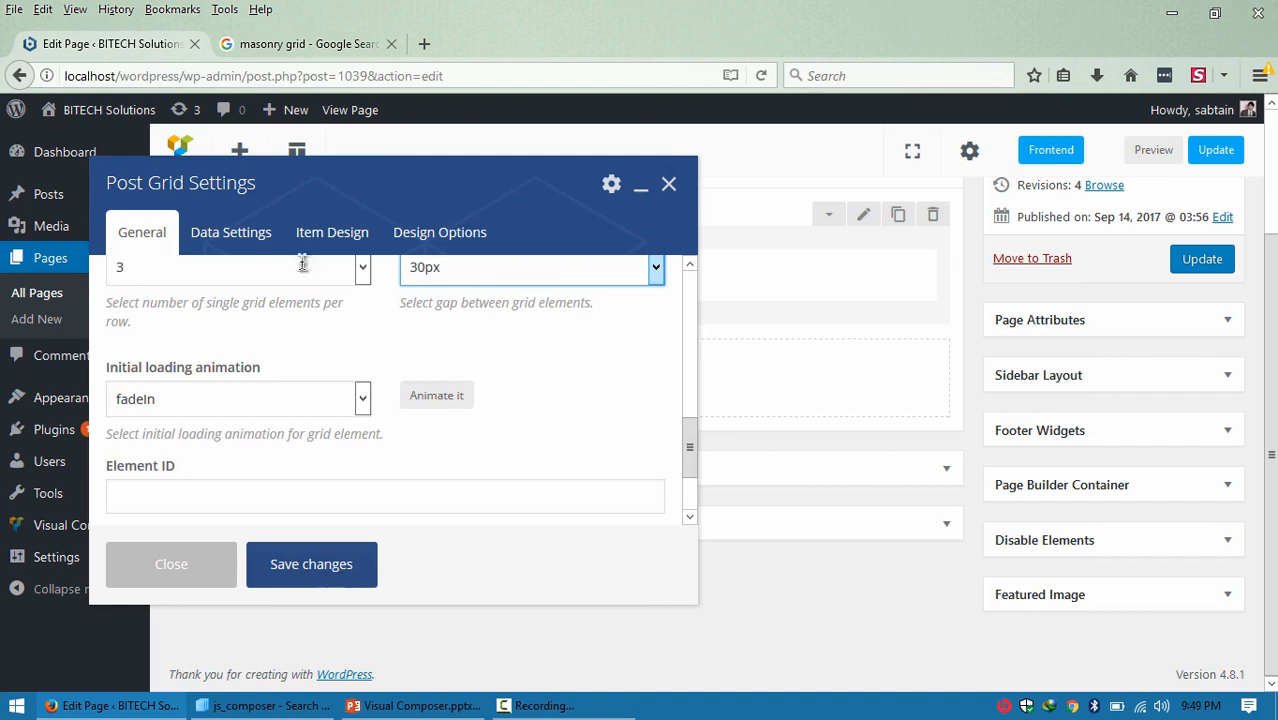
Review the post grid's data settings for ordering, sort order, offset and excluded items.
left_click(263, 240)
left_click(355, 320)
left_click(375, 320)
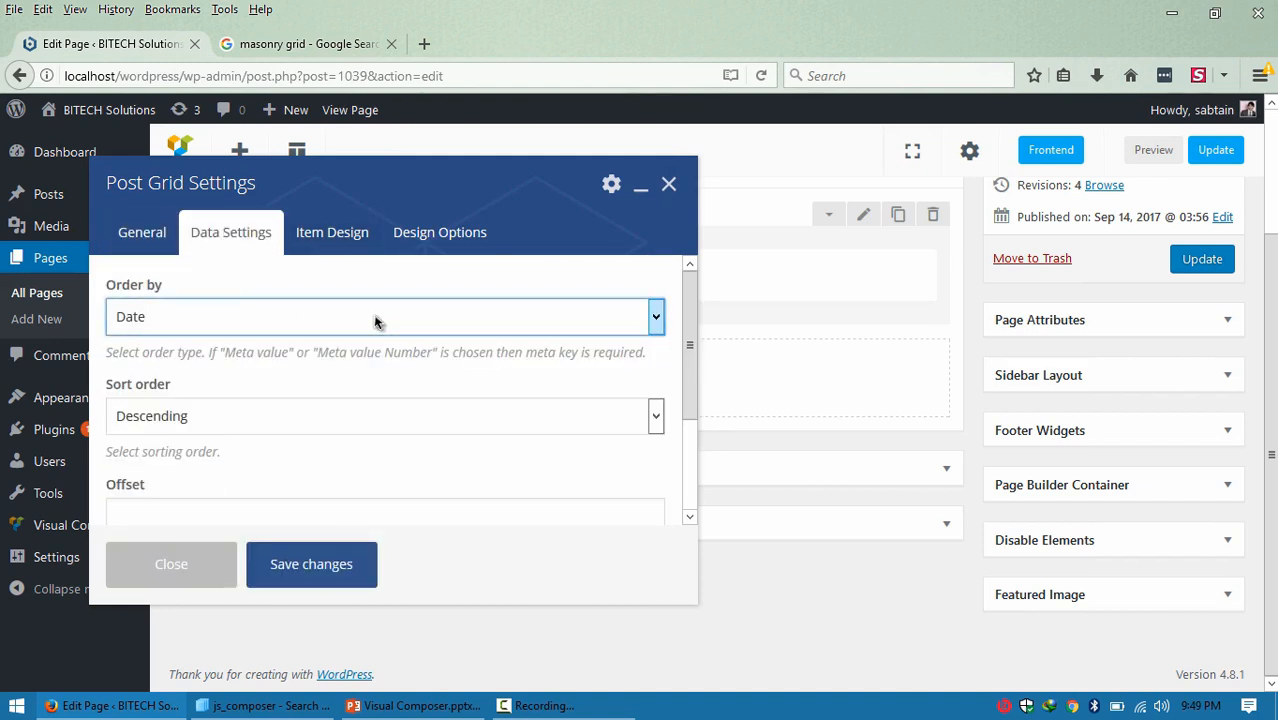
left_click(375, 320)
left_click(371, 305)
left_click(341, 420)
left_click(341, 422)
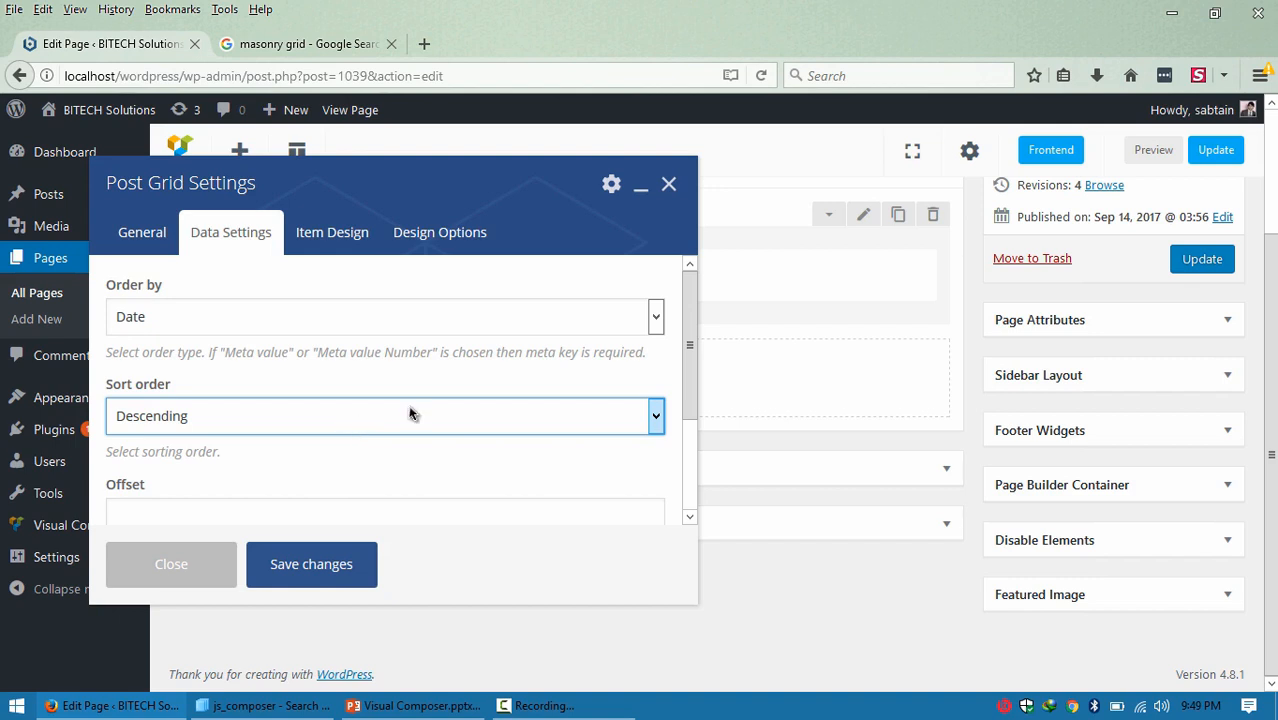
left_click_drag(690, 376, 662, 516)
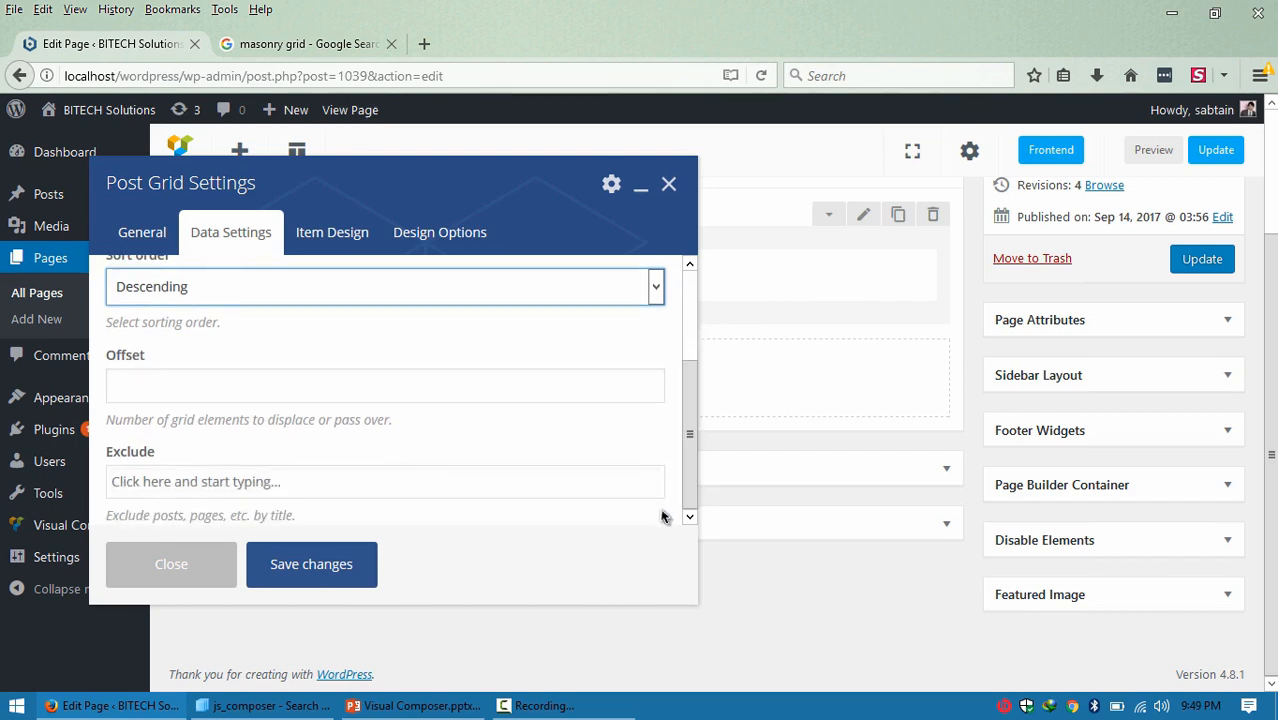
left_click(230, 467)
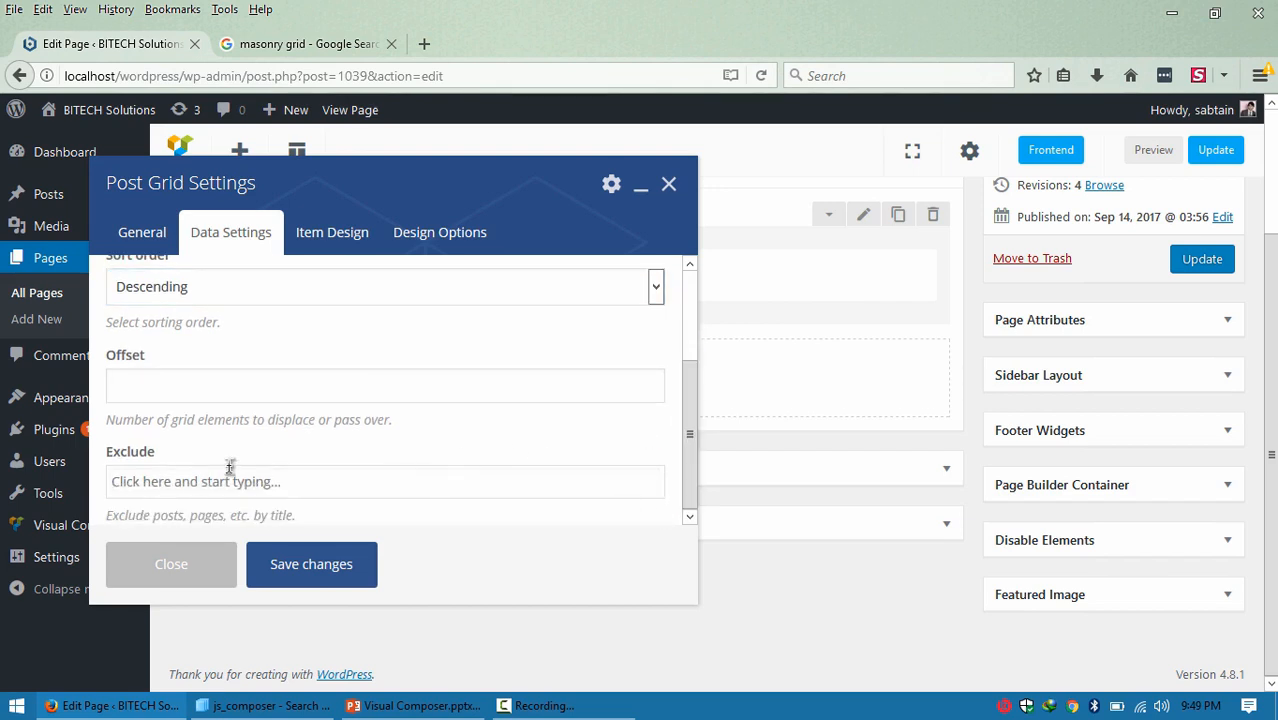
Choose Basic grid: Default as the grid element template and save the Post Grid settings.
left_click(336, 226)
left_click(320, 313)
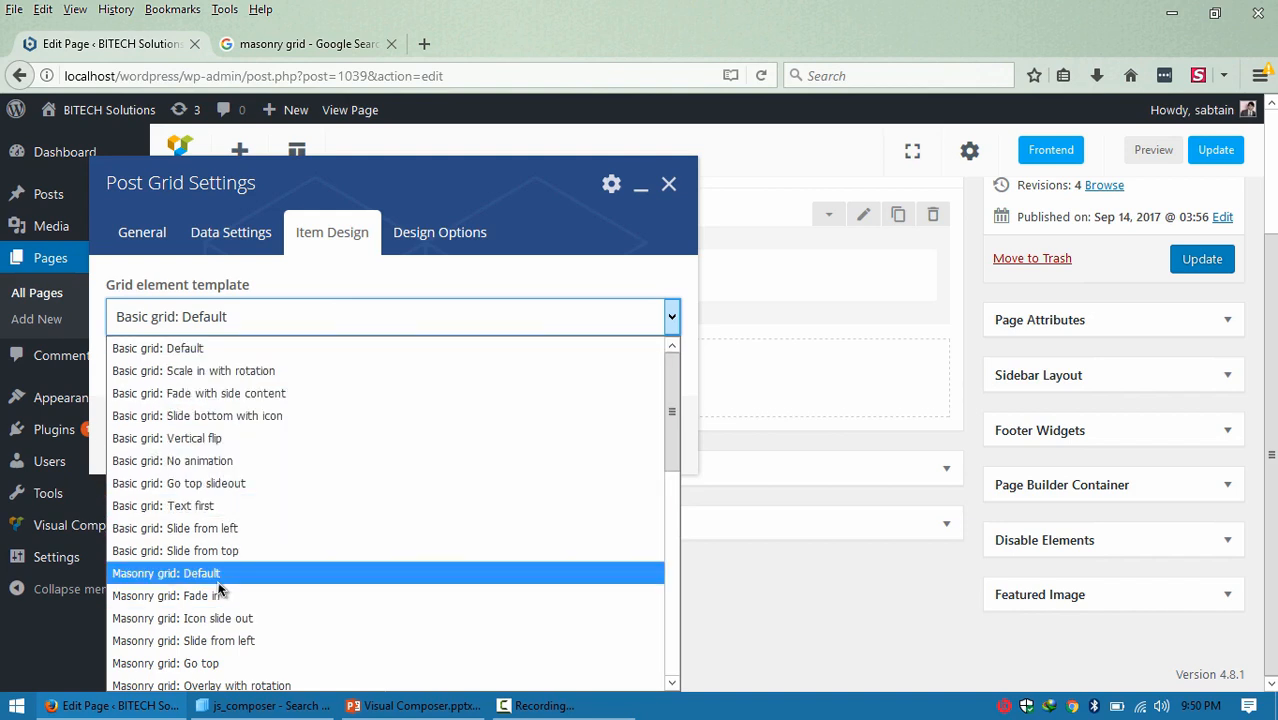
left_click(245, 354)
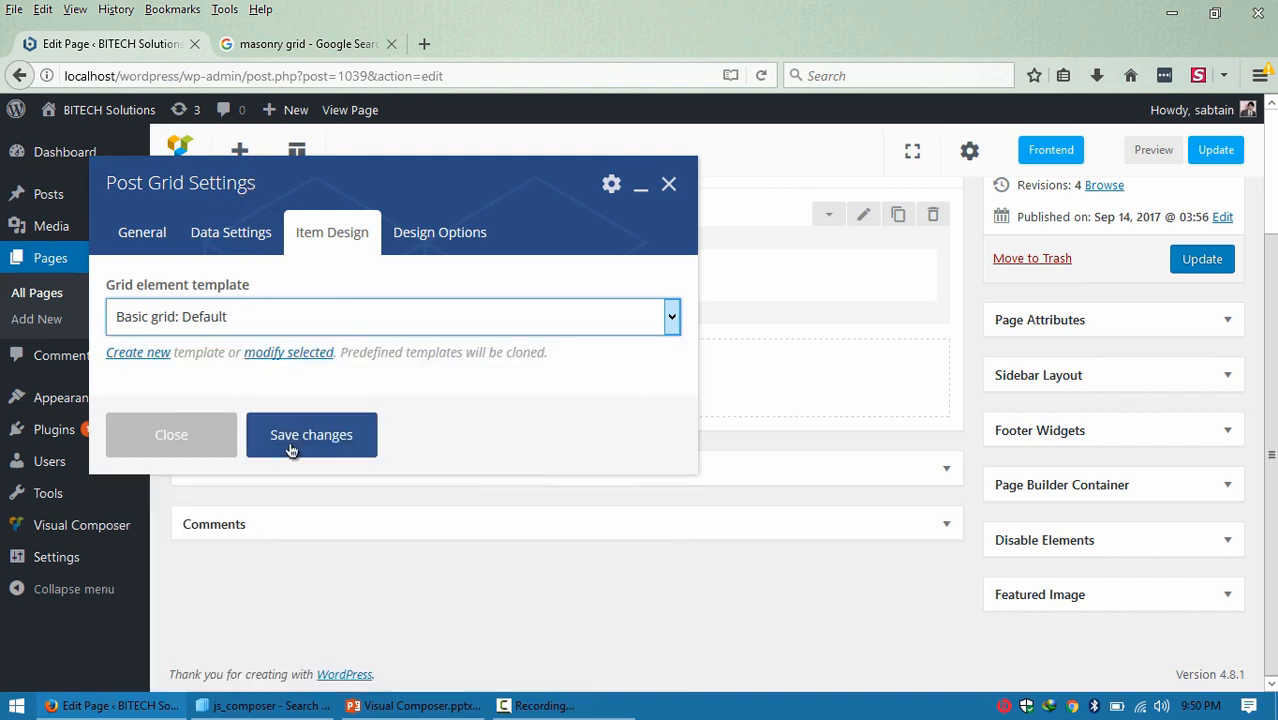
left_click(316, 442)
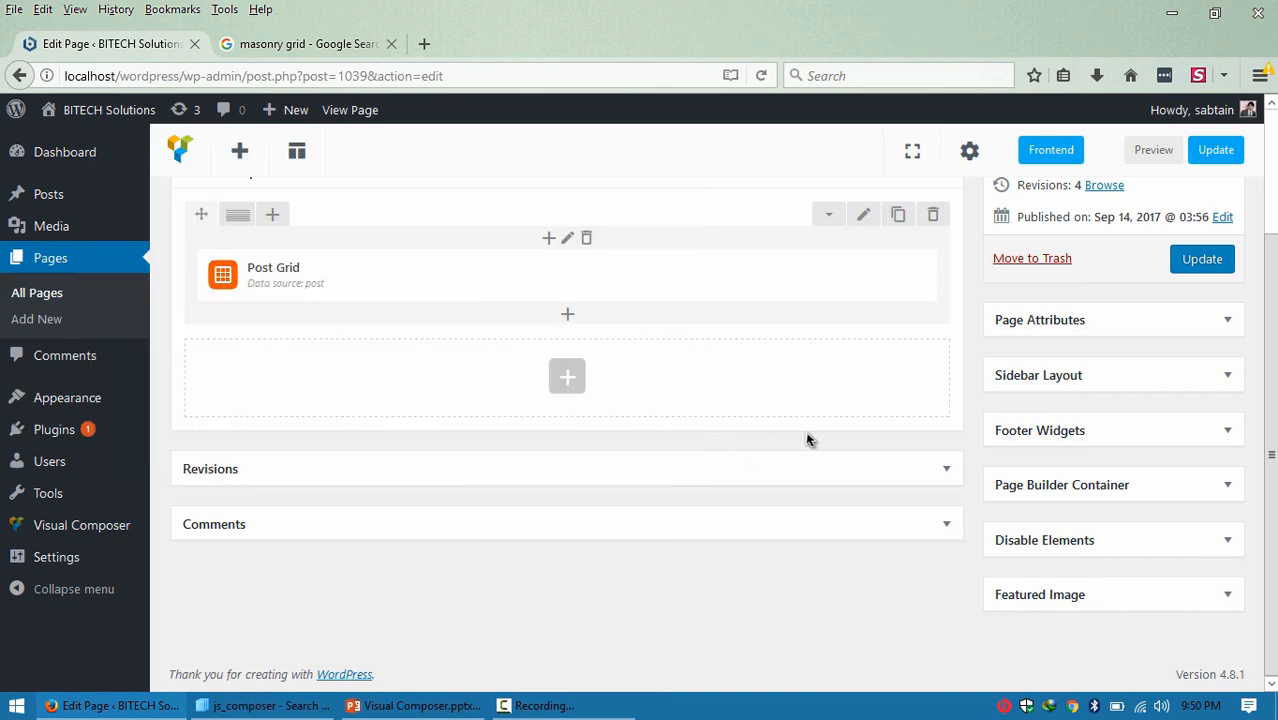
Preview the Home page and examine the post grid's images, titles, text and Read more links.
left_click(1155, 149)
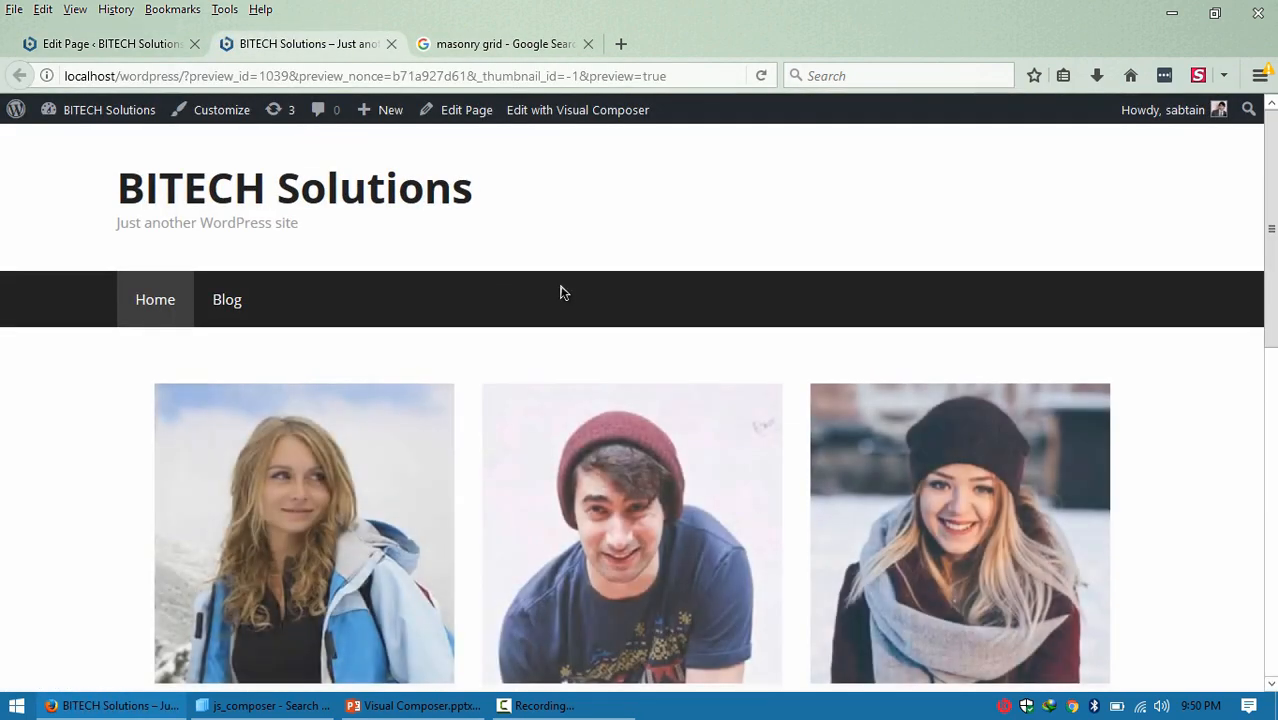
left_click_drag(1271, 219, 1271, 306)
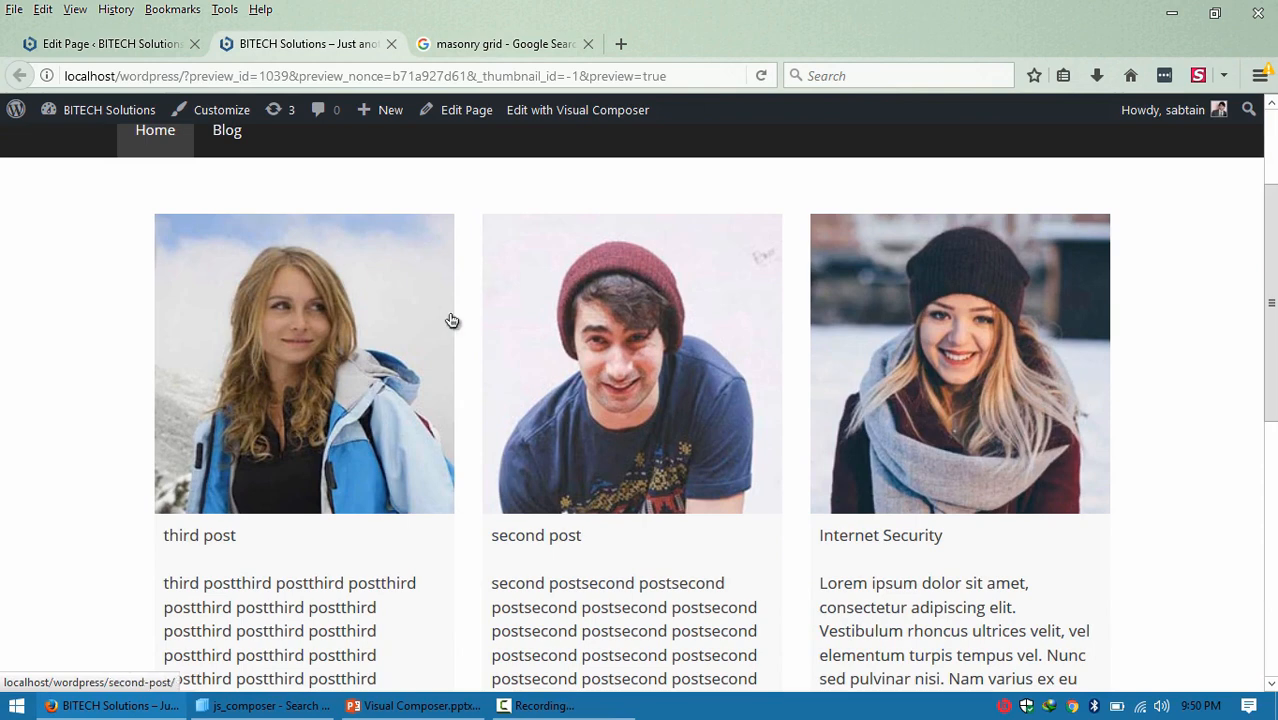
key("ctrl+Page_Up")
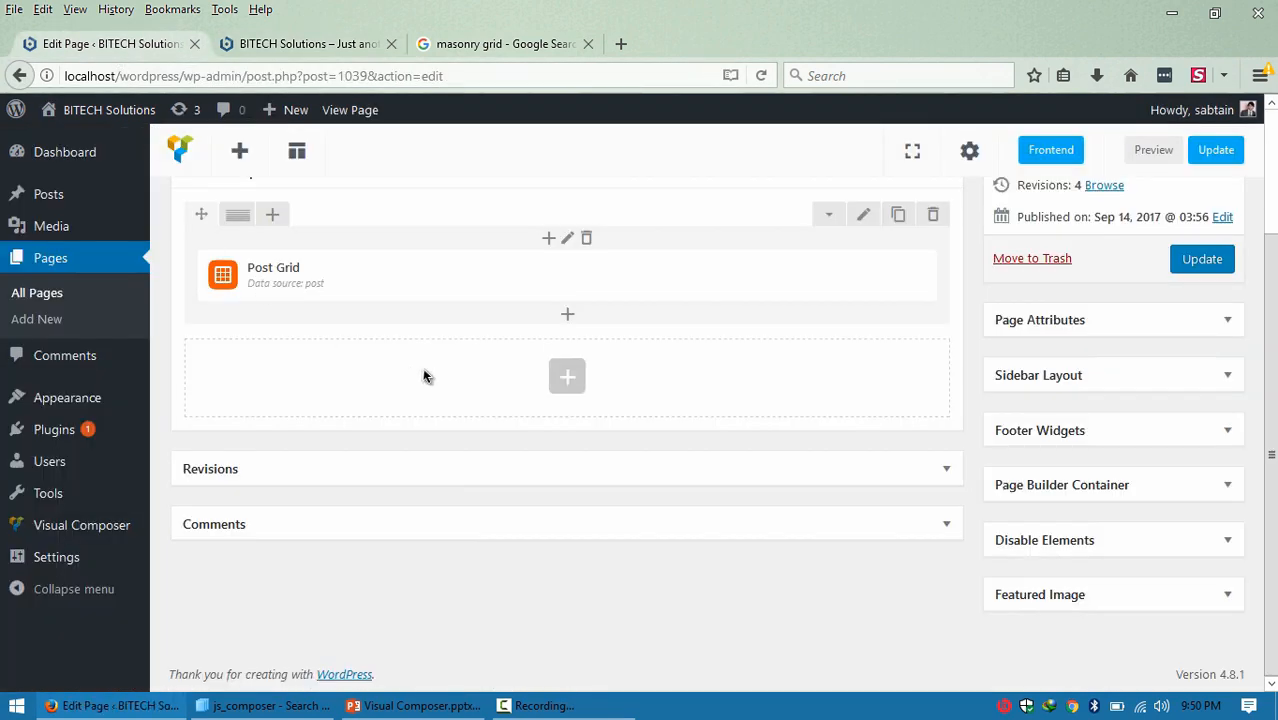
mouse_move(272, 222)
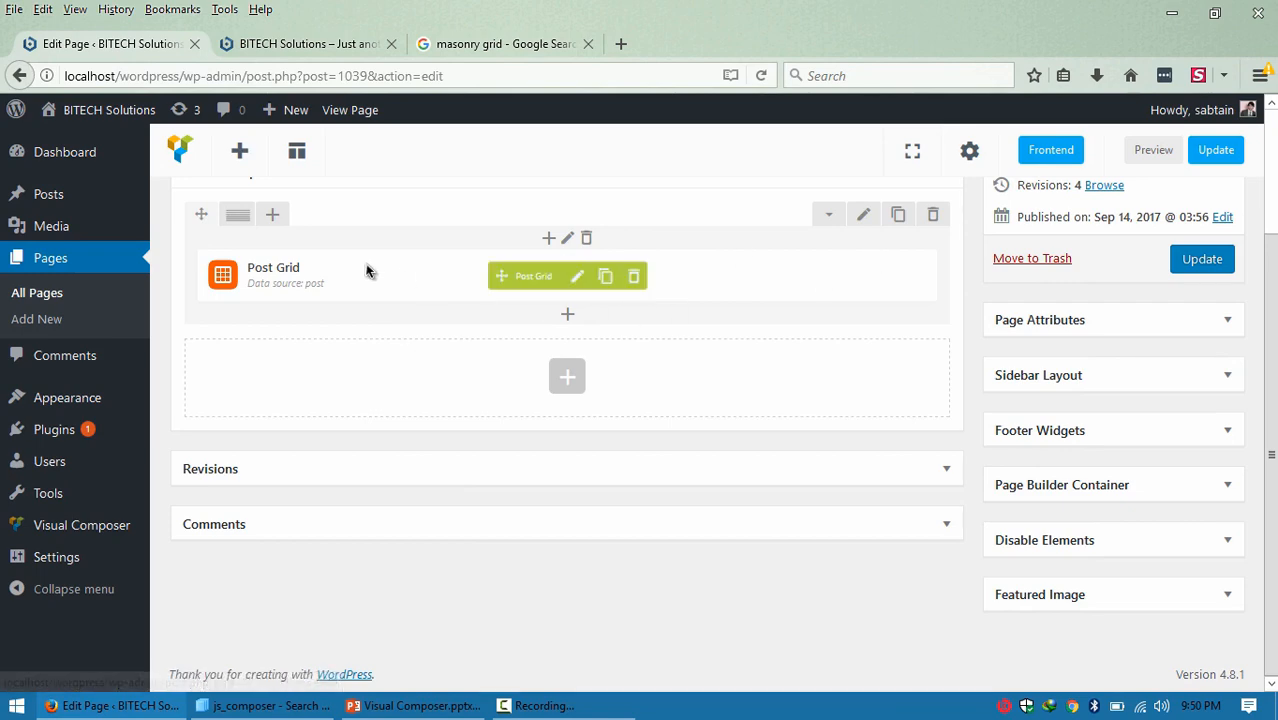
left_click(300, 43)
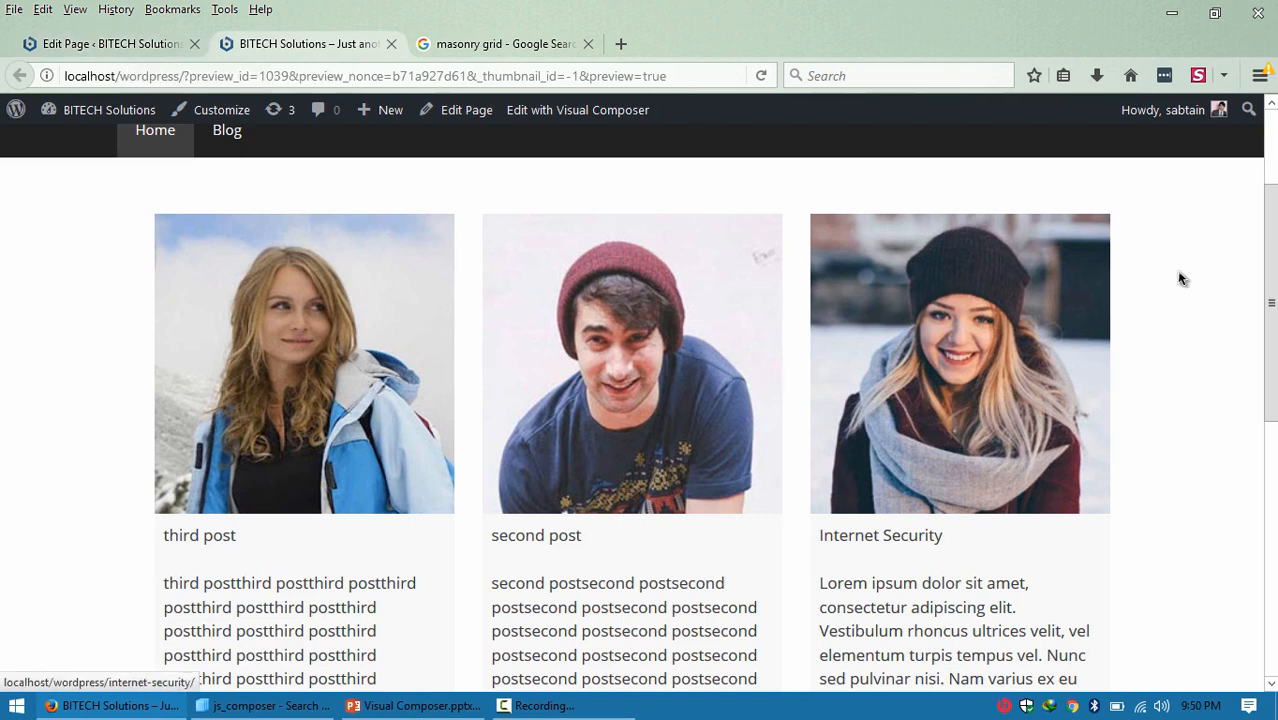
left_click_drag(1266, 255, 1273, 413)
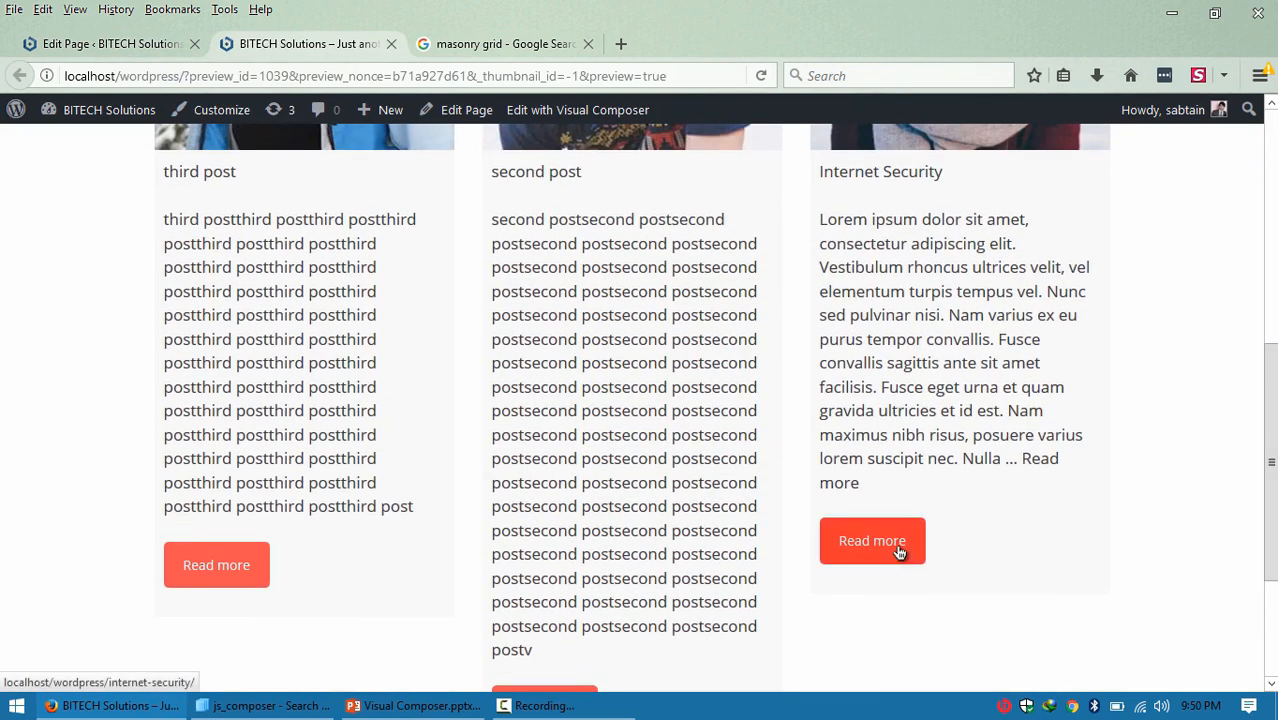
left_click_drag(1266, 404, 1262, 289)
Open the posts list in a new browser tab and open the Internet Security post for editing.
left_click(105, 54)
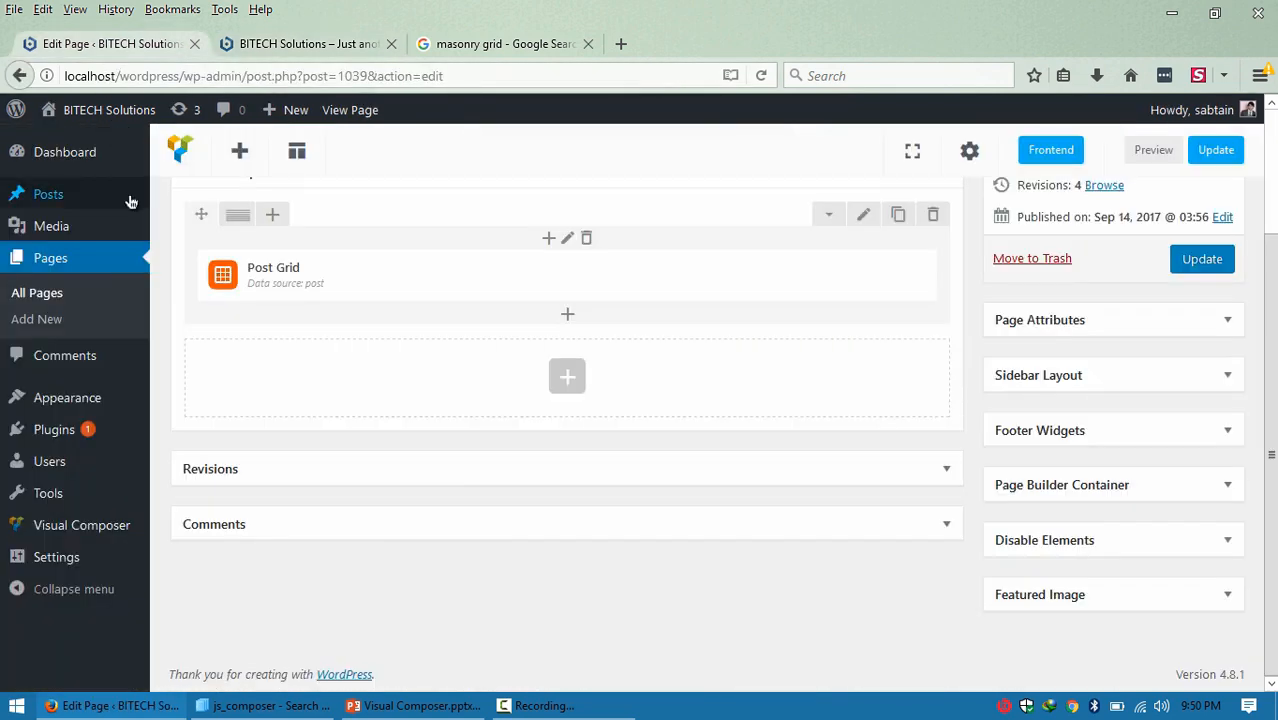
right_click(76, 194)
left_click(100, 206)
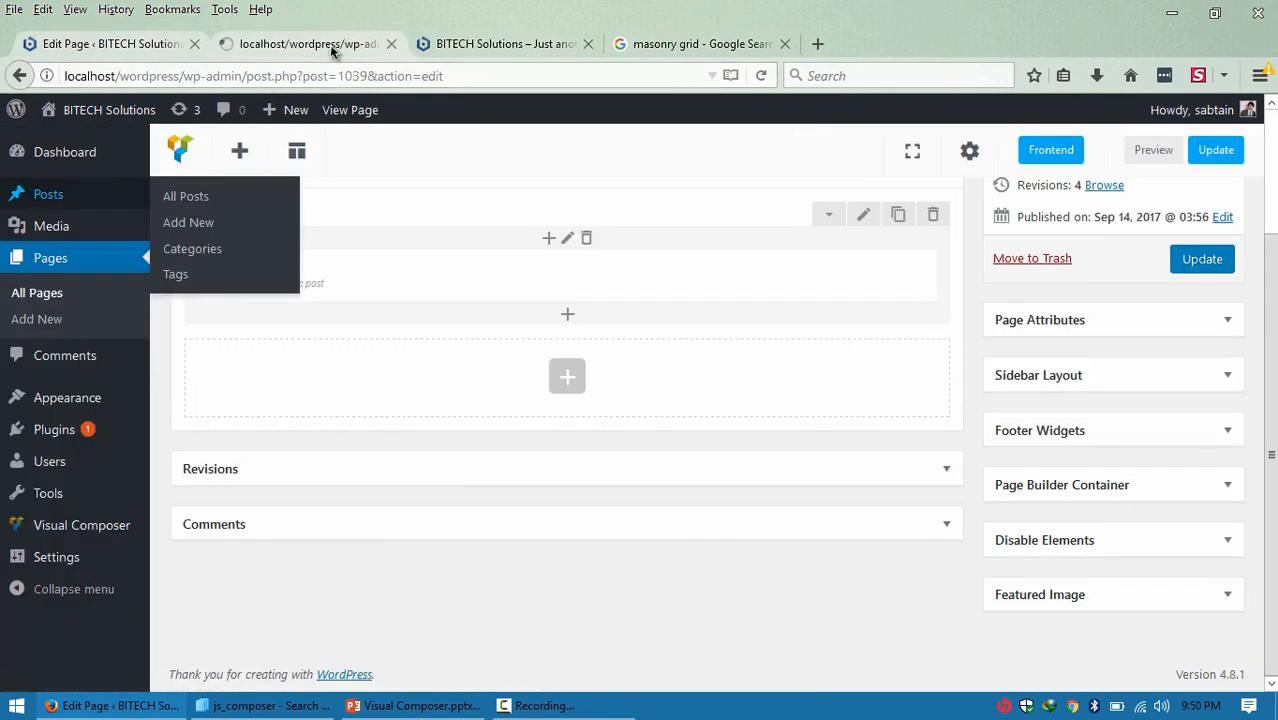
left_click(329, 44)
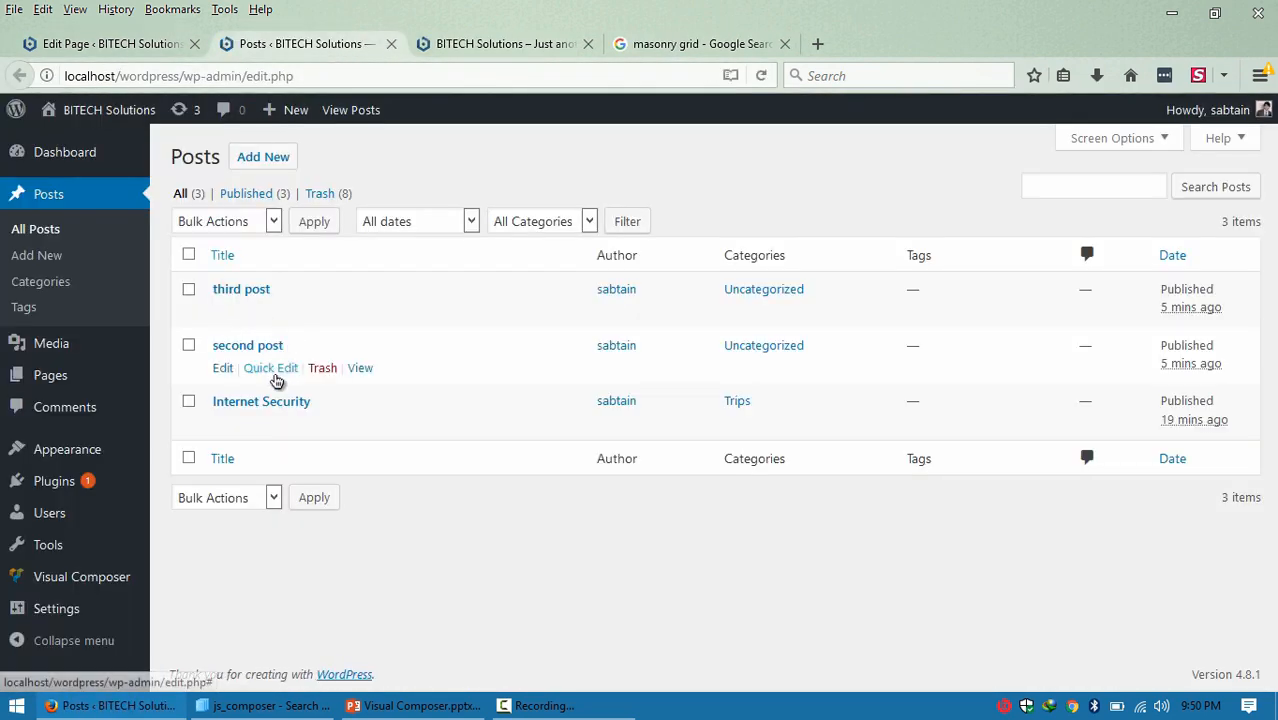
left_click(223, 425)
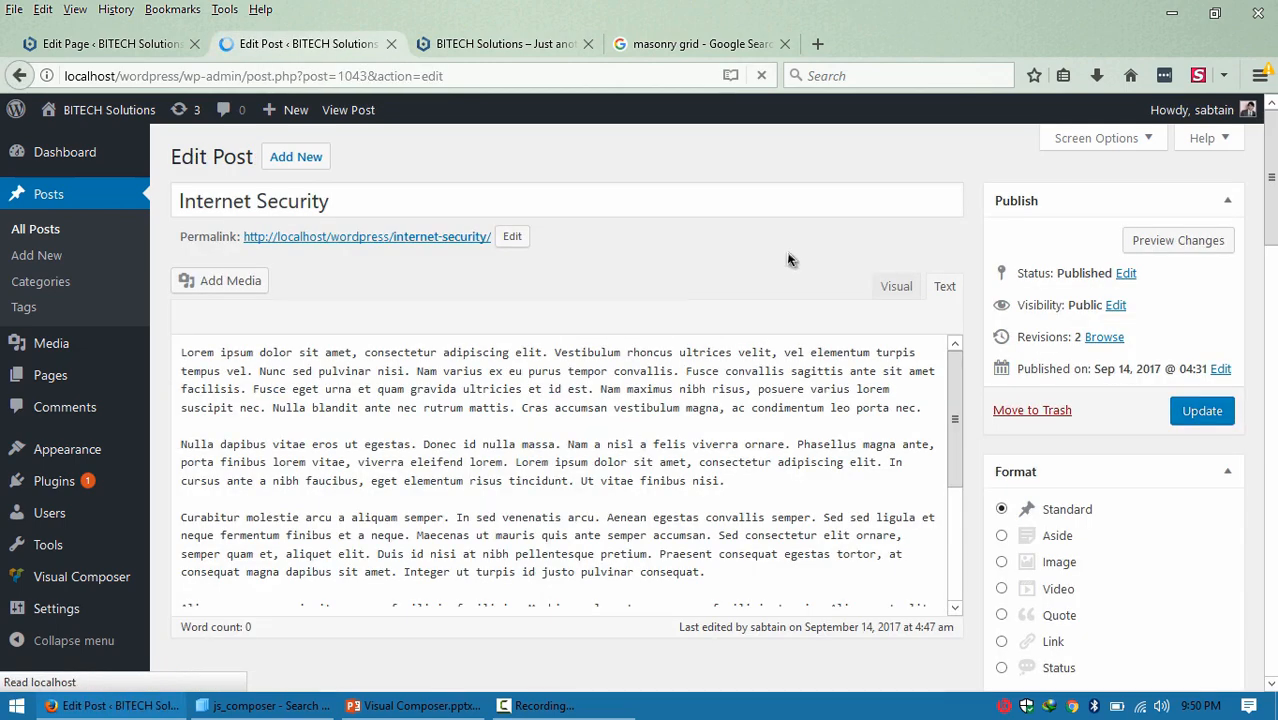
Enable the Excerpt box for the Internet Security post and place the cursor in its empty text field.
left_click(1065, 146)
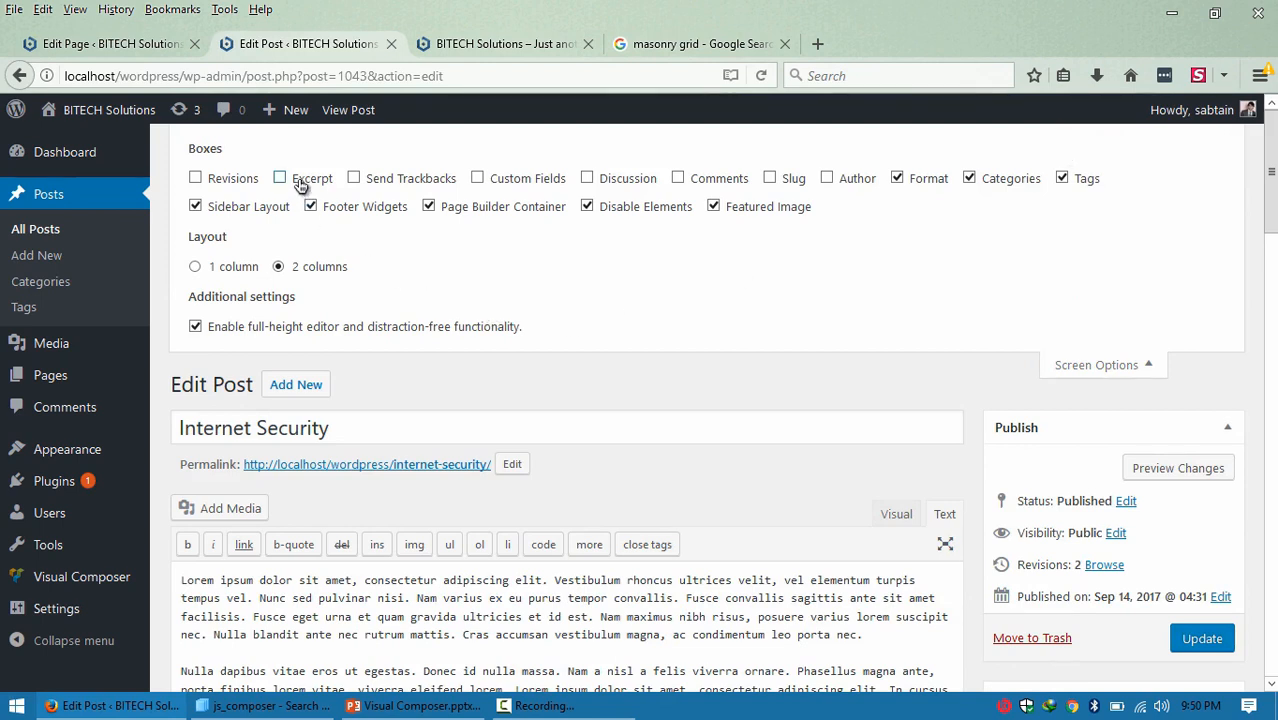
left_click(1080, 366)
scroll(1268, 260, "down", 5)
scroll(790, 400, "down", 3)
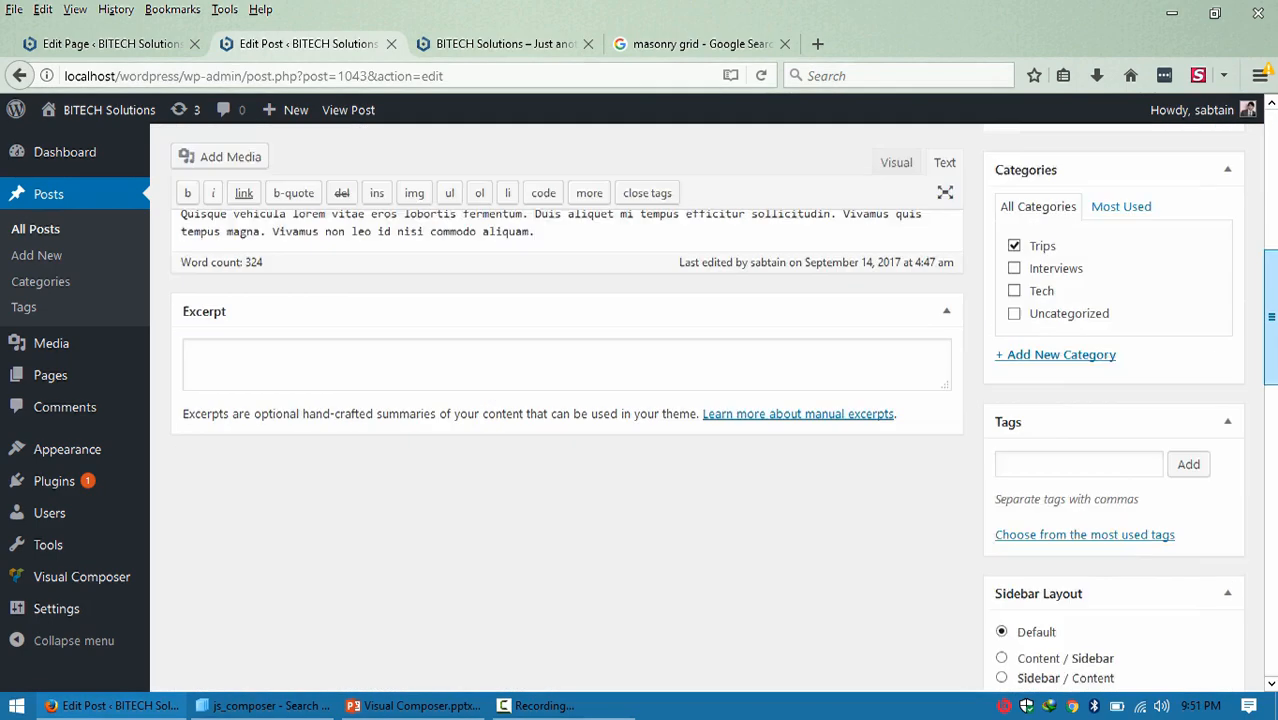
scroll(790, 400, "up", 2)
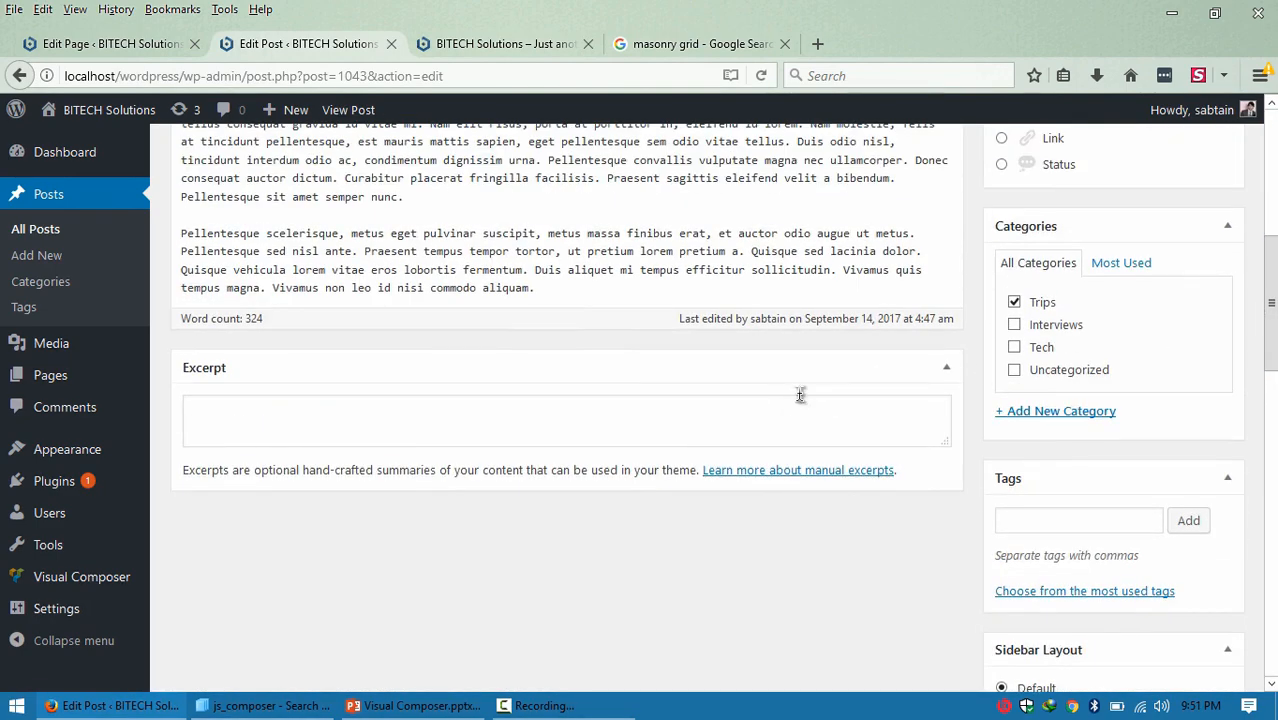
left_click(624, 428)
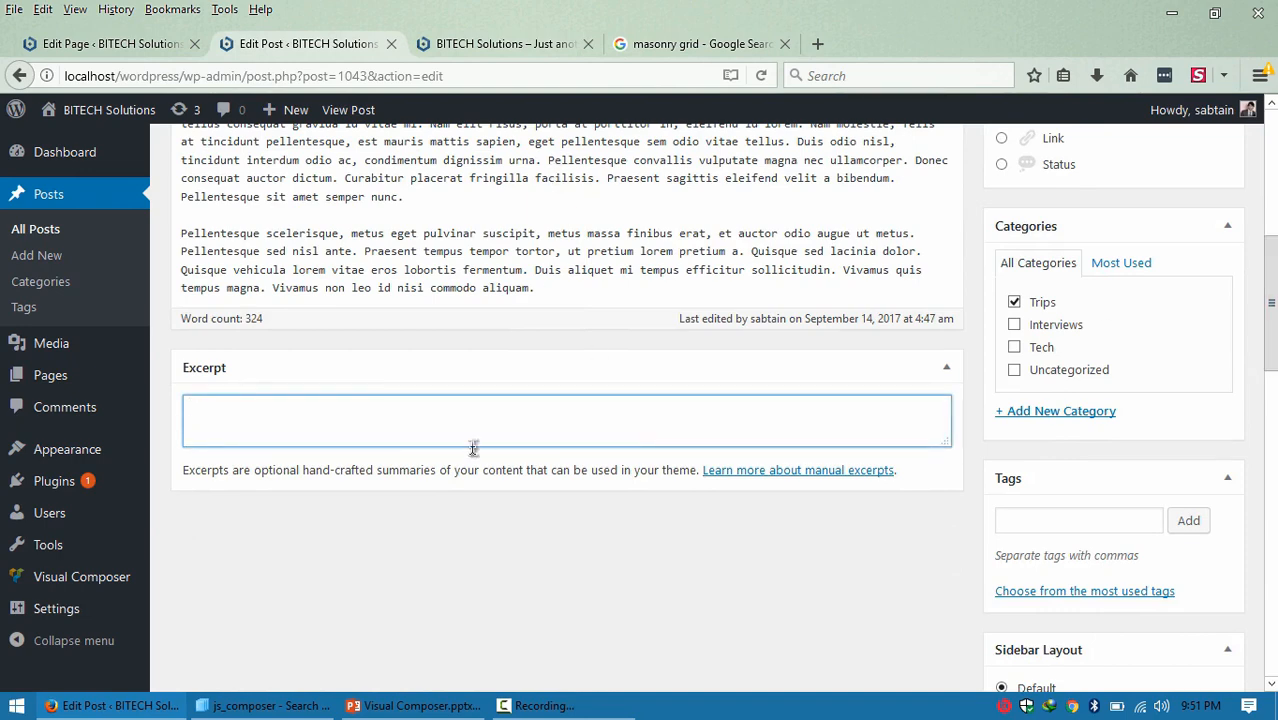
Copy the first three lines of the third post's text from the Home page preview and return to the Internet Security excerpt field.
left_click(497, 43)
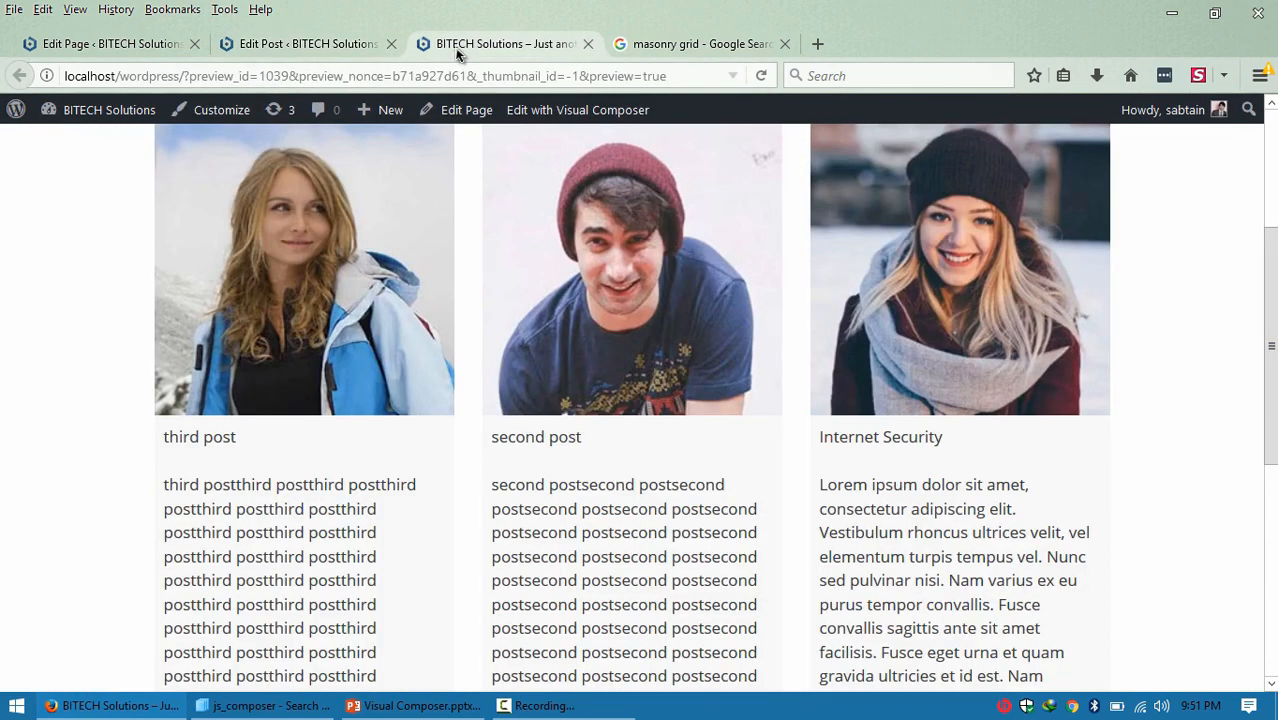
left_click_drag(1273, 430, 1273, 464)
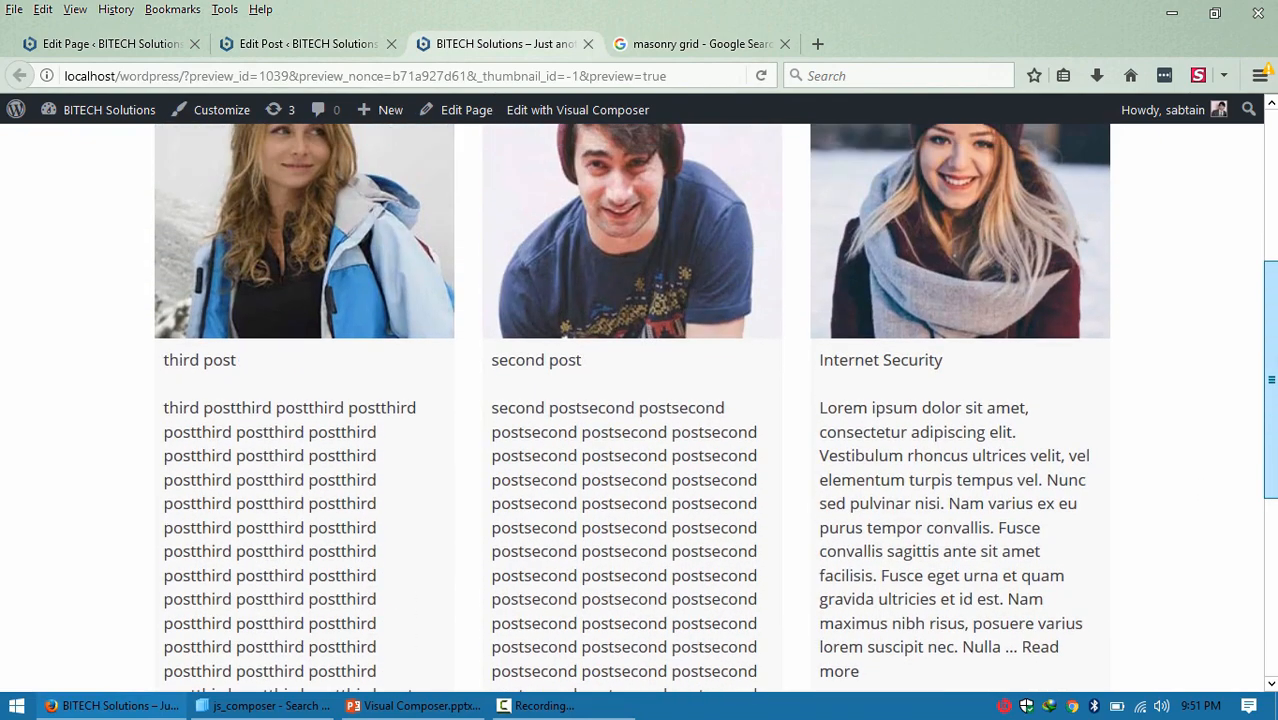
left_click_drag(361, 455, 160, 420)
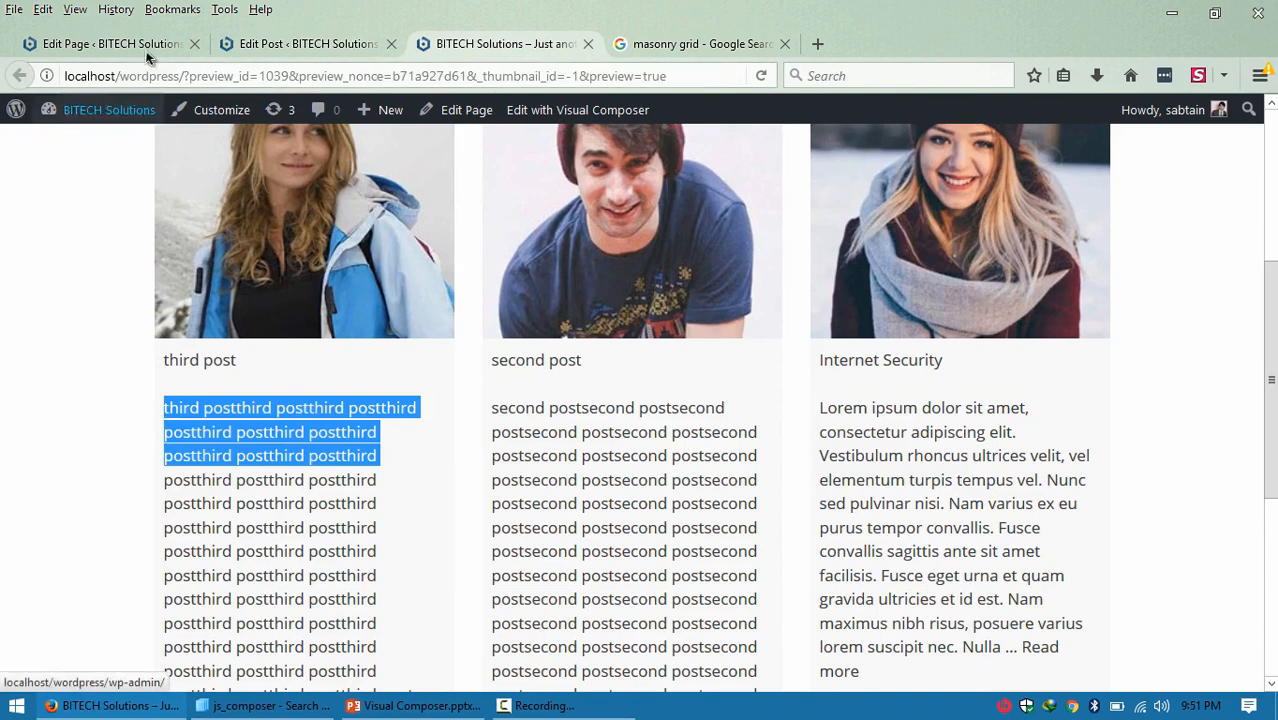
left_click(108, 44)
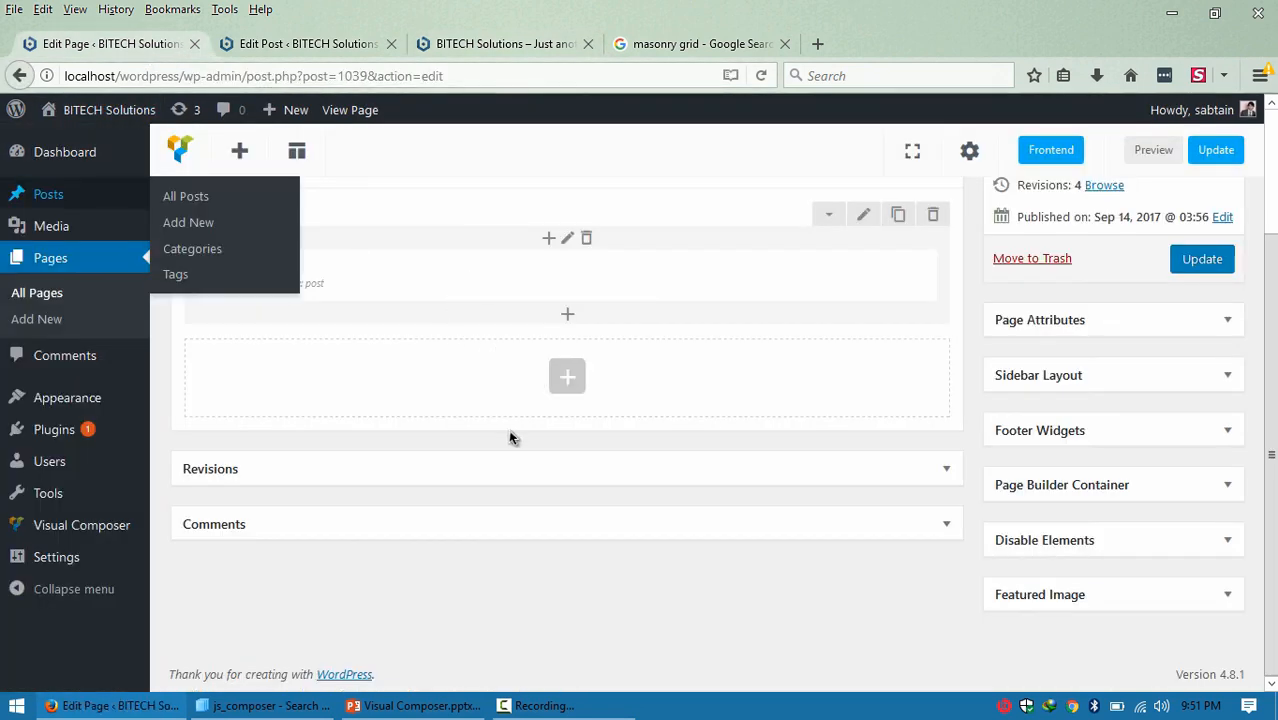
left_click(300, 44)
left_click(471, 422)
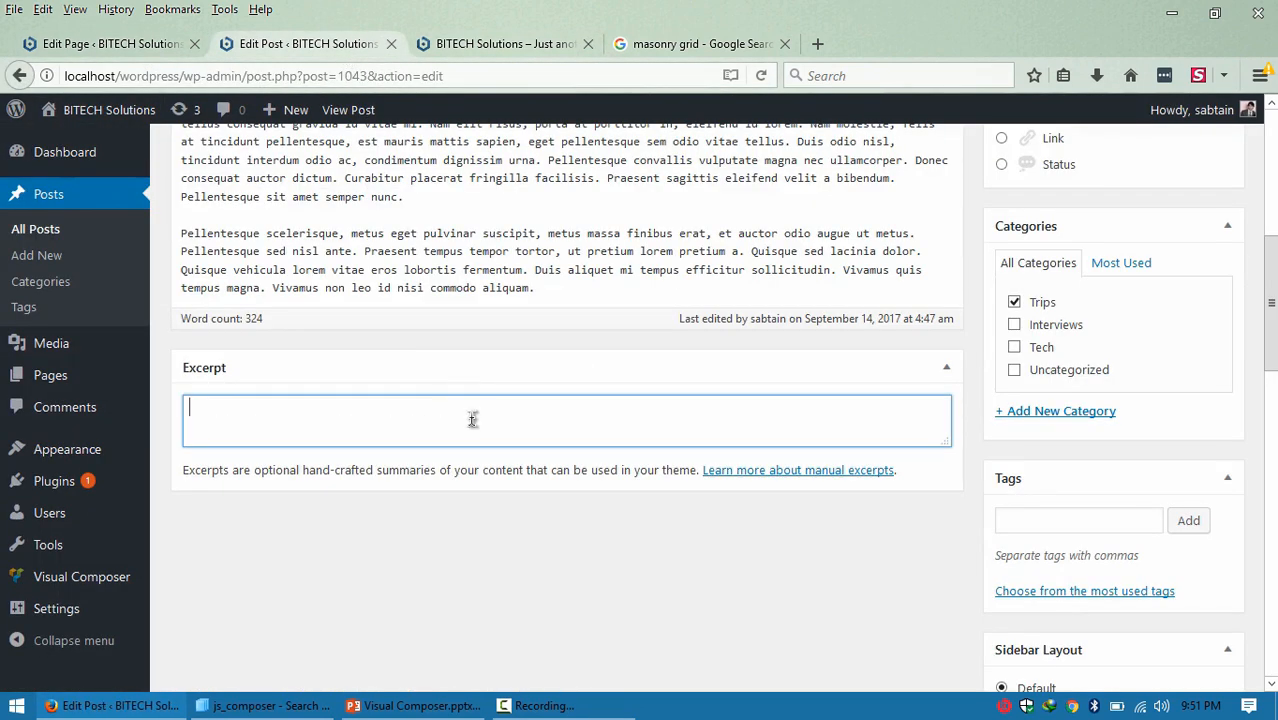
Paste the copied third post text as the Internet Security post's excerpt and update the post.
key("ctrl+v")
key("ctrl+v")
key("ctrl+v")
key("ctrl+v")
key("ctrl+v")
key("ctrl+v")
key("ctrl+v")
key("ctrl+v")
key("ctrl+v")
key("ctrl+v")
key("ctrl+a")
left_click_drag(1271, 303, 1271, 201)
left_click(1210, 314)
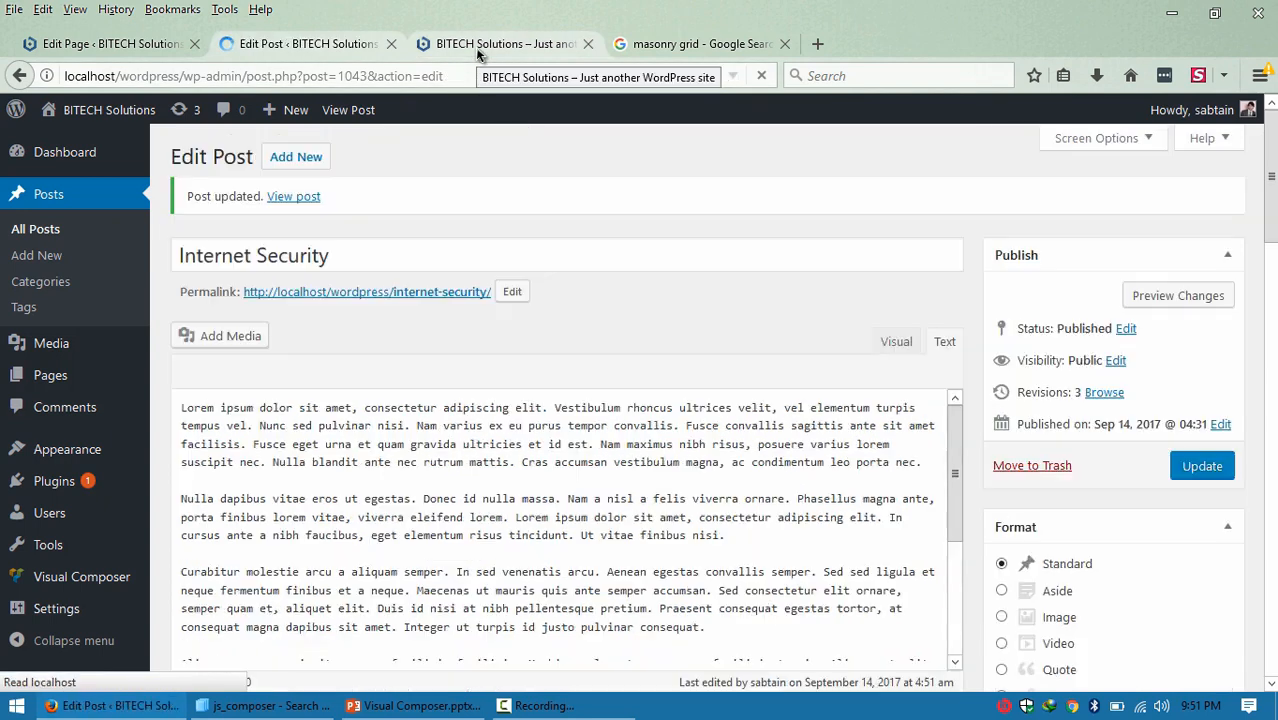
Reload the Home page preview and examine the text of the Internet Security grid item.
left_click(475, 47)
left_click(474, 76)
key("Return")
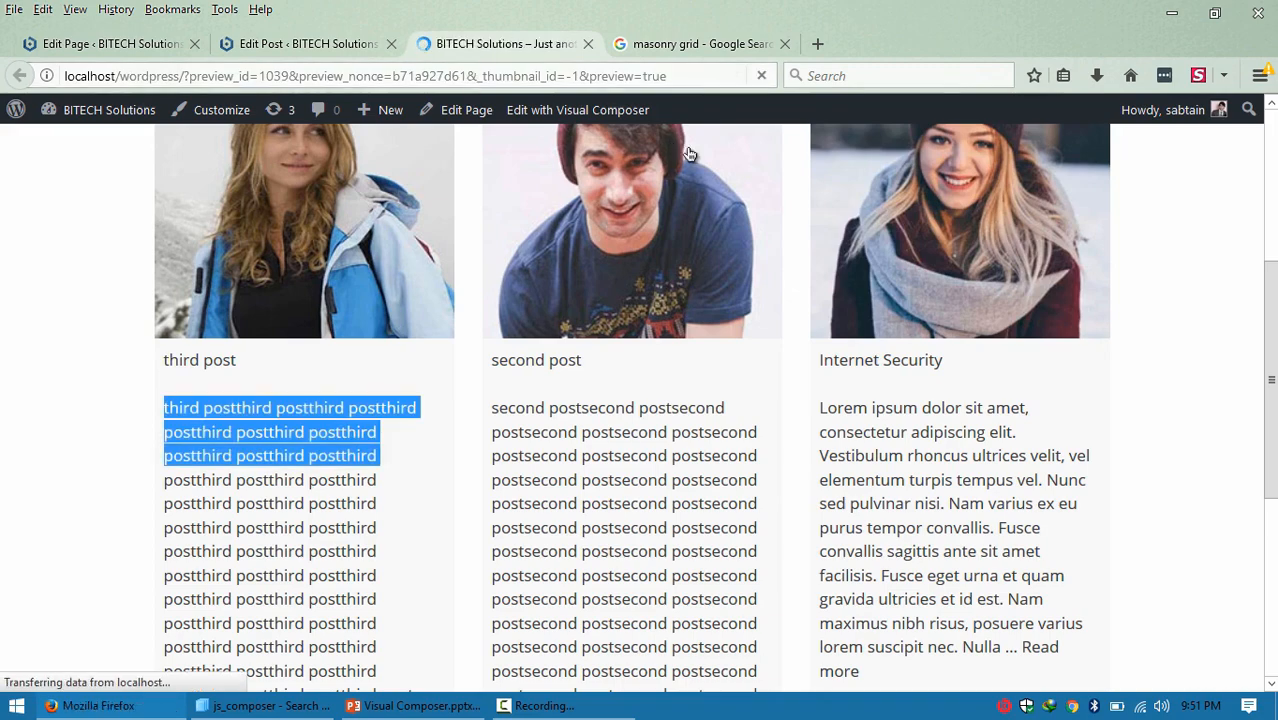
scroll(761, 425, "down", 10)
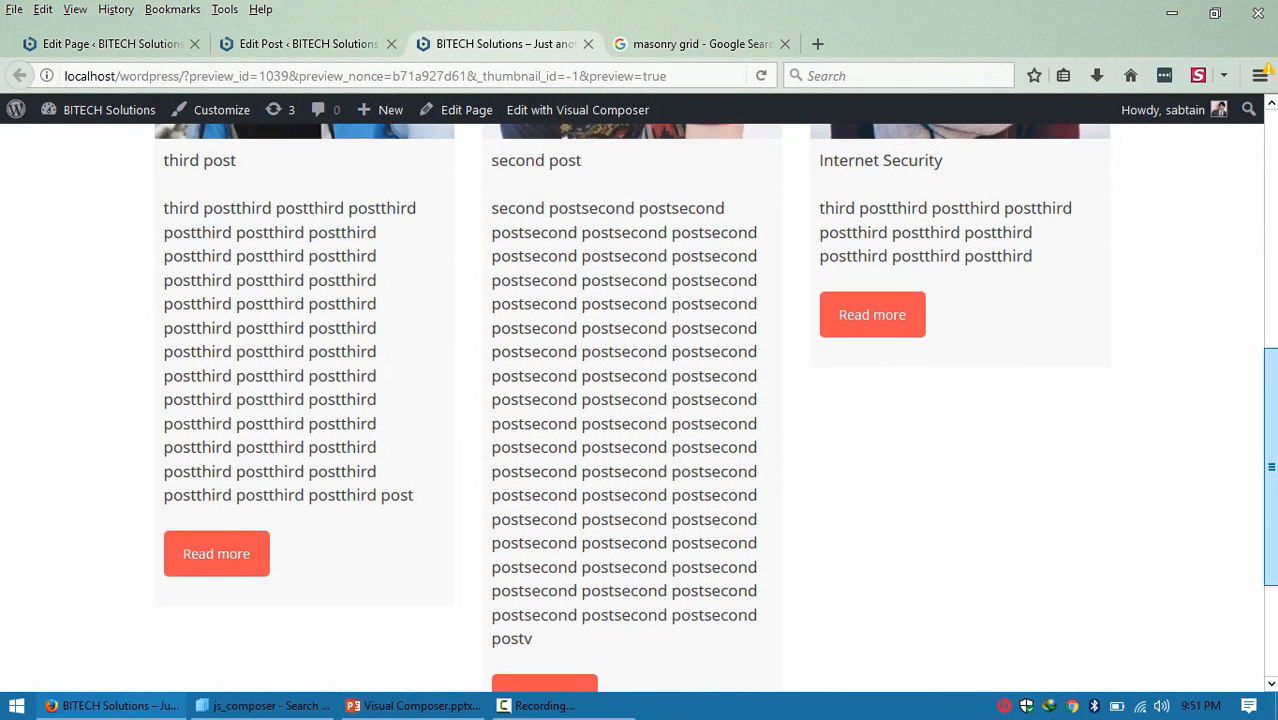
scroll(960, 400, "up", 5)
Copy the three lines of excerpt text from the Internet Security item in the preview.
left_click_drag(820, 489, 893, 462)
key("ctrl+c")
double_click(1042, 549)
scroll(893, 462, "down", 2)
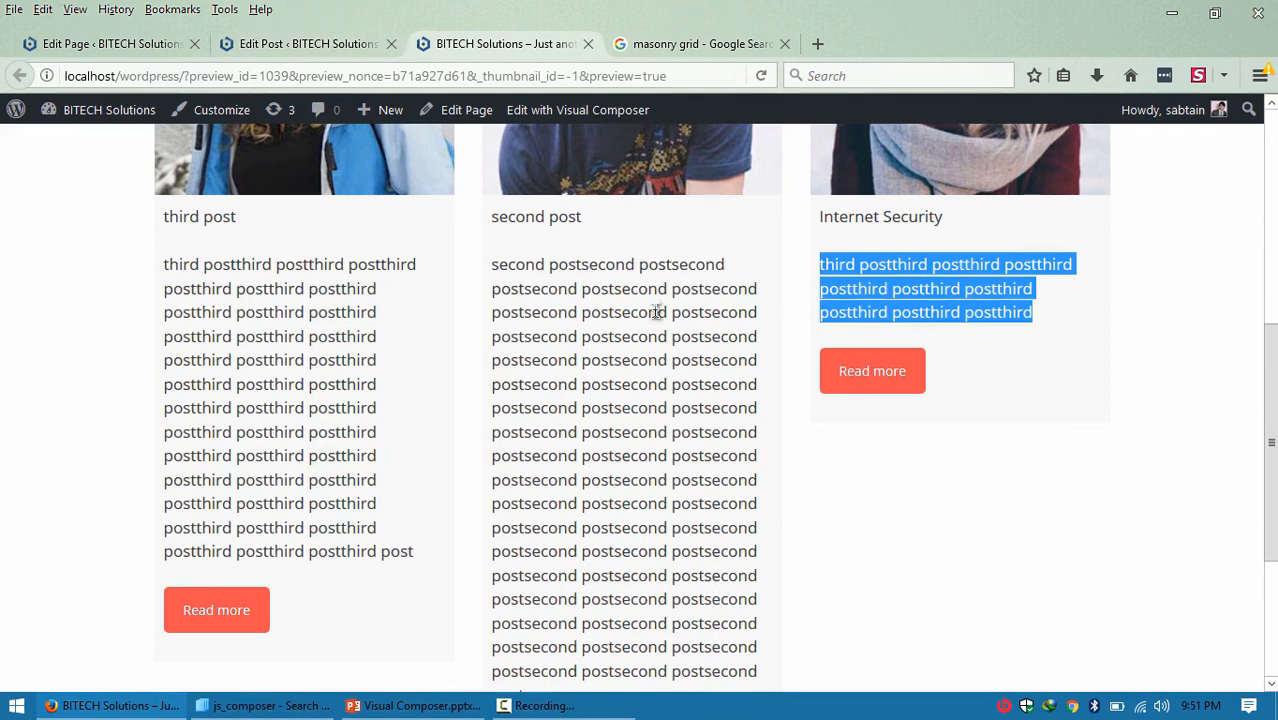
Go back to the posts list and open second post and third post for editing in separate new tabs.
left_click(350, 36)
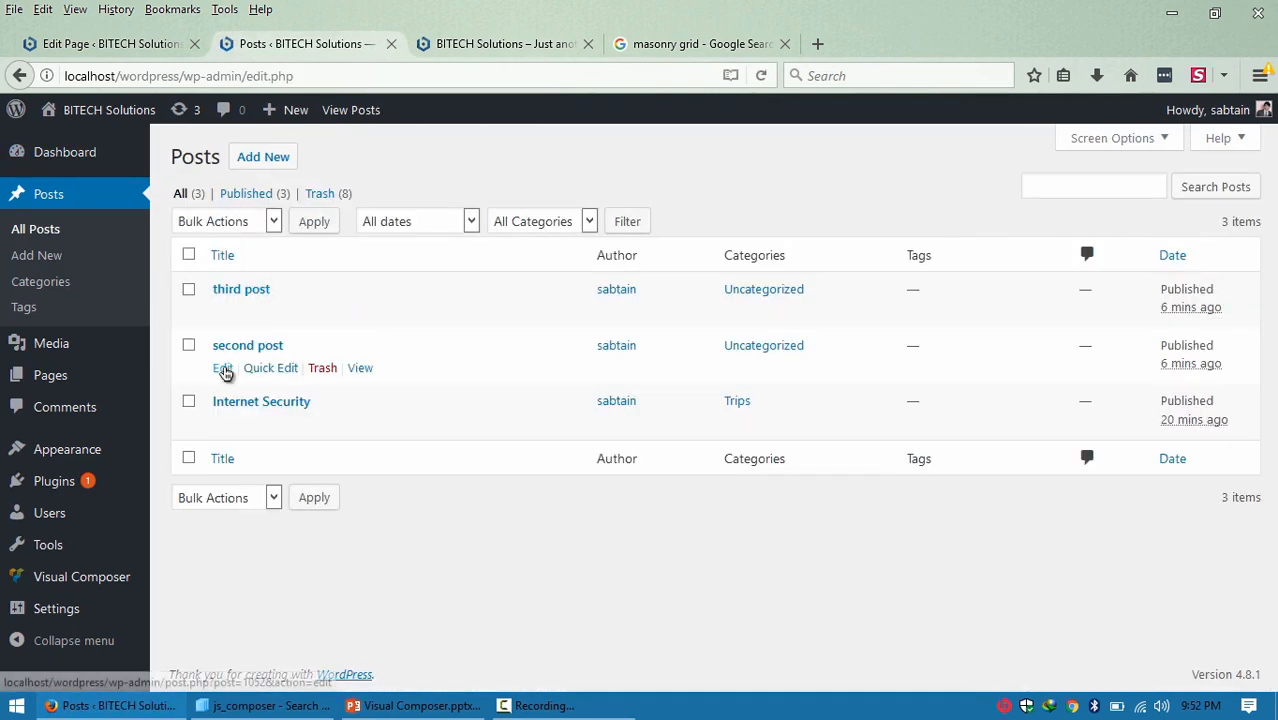
right_click(225, 371)
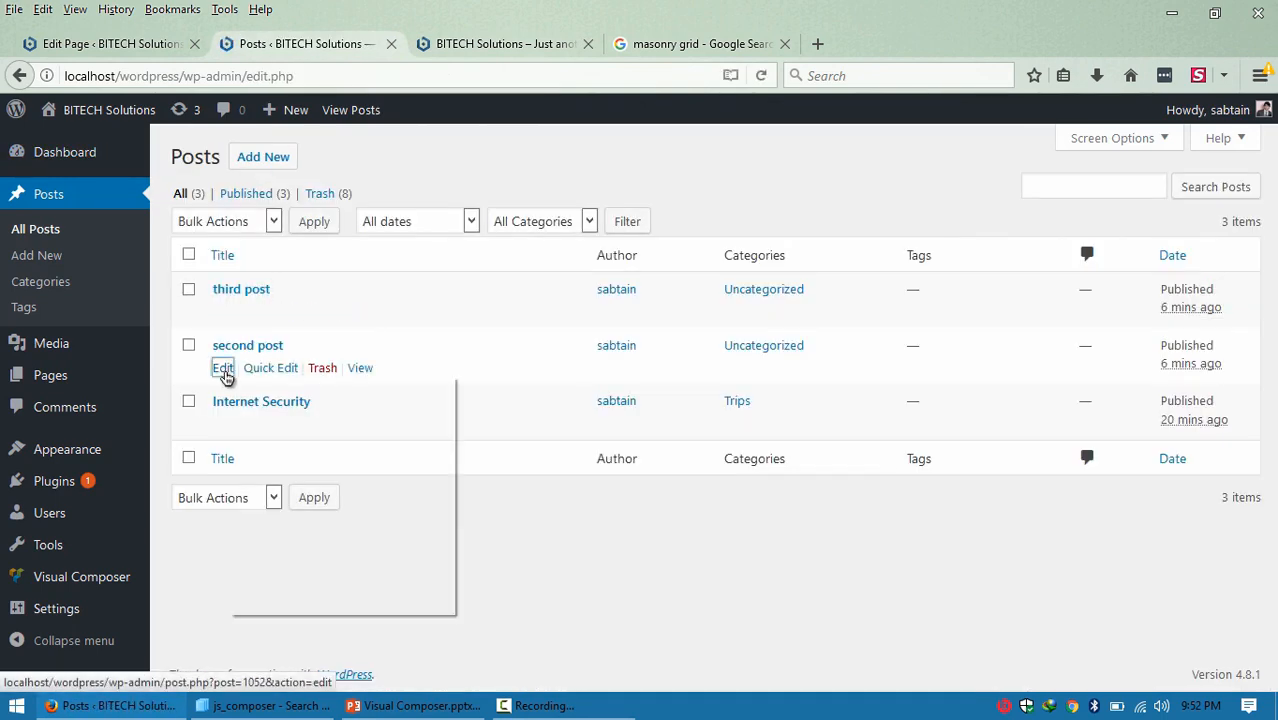
left_click(270, 382)
right_click(225, 313)
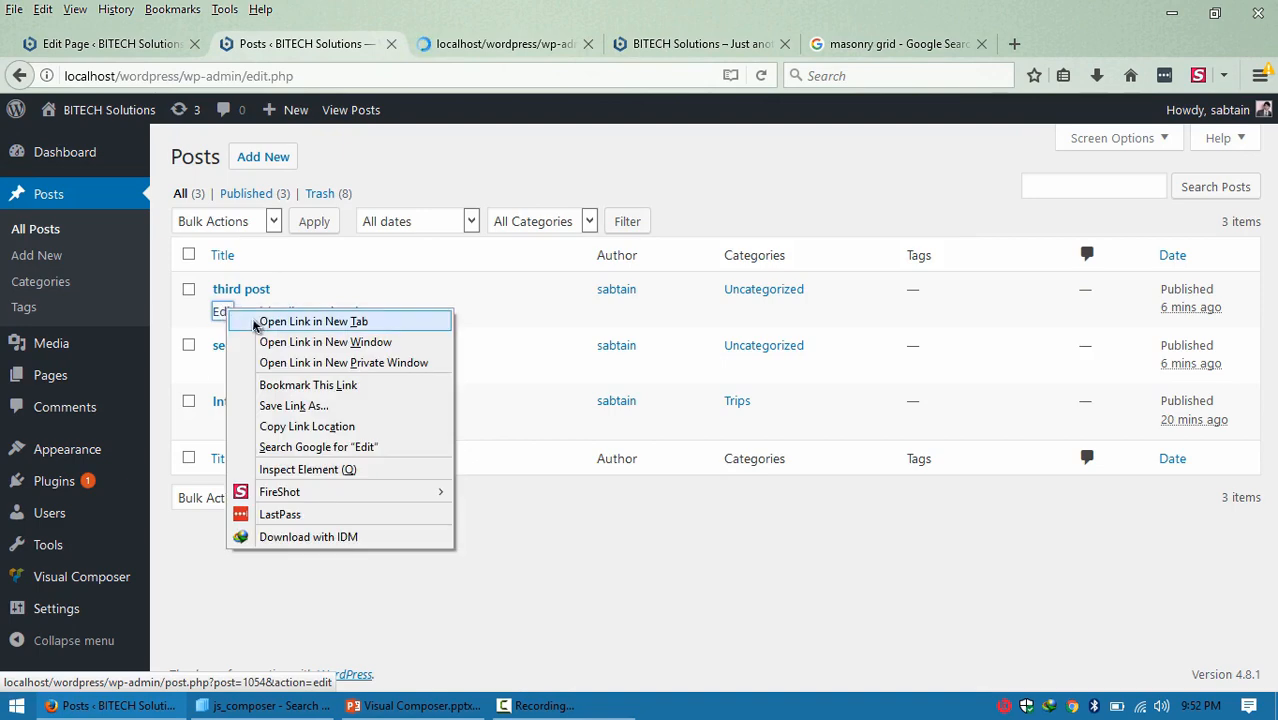
left_click(262, 323)
Paste the copied text into the excerpt of second post and update the post.
left_click(538, 46)
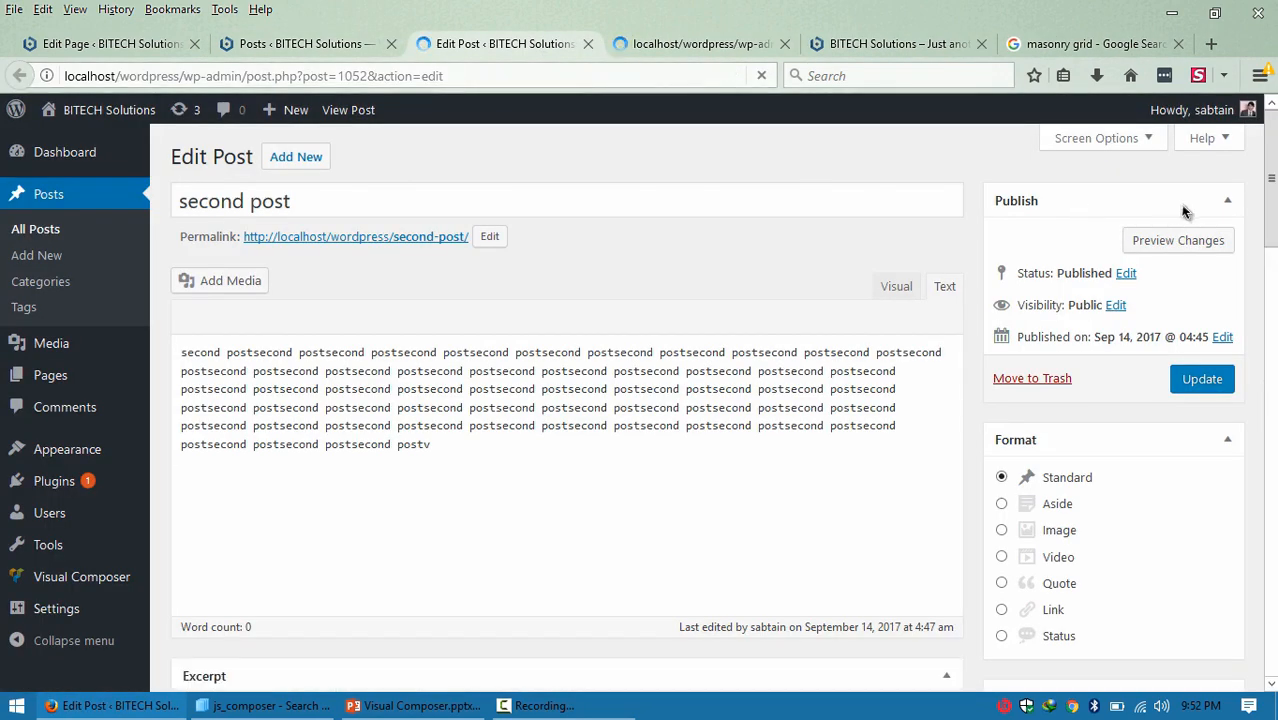
scroll(898, 508, "down", 3)
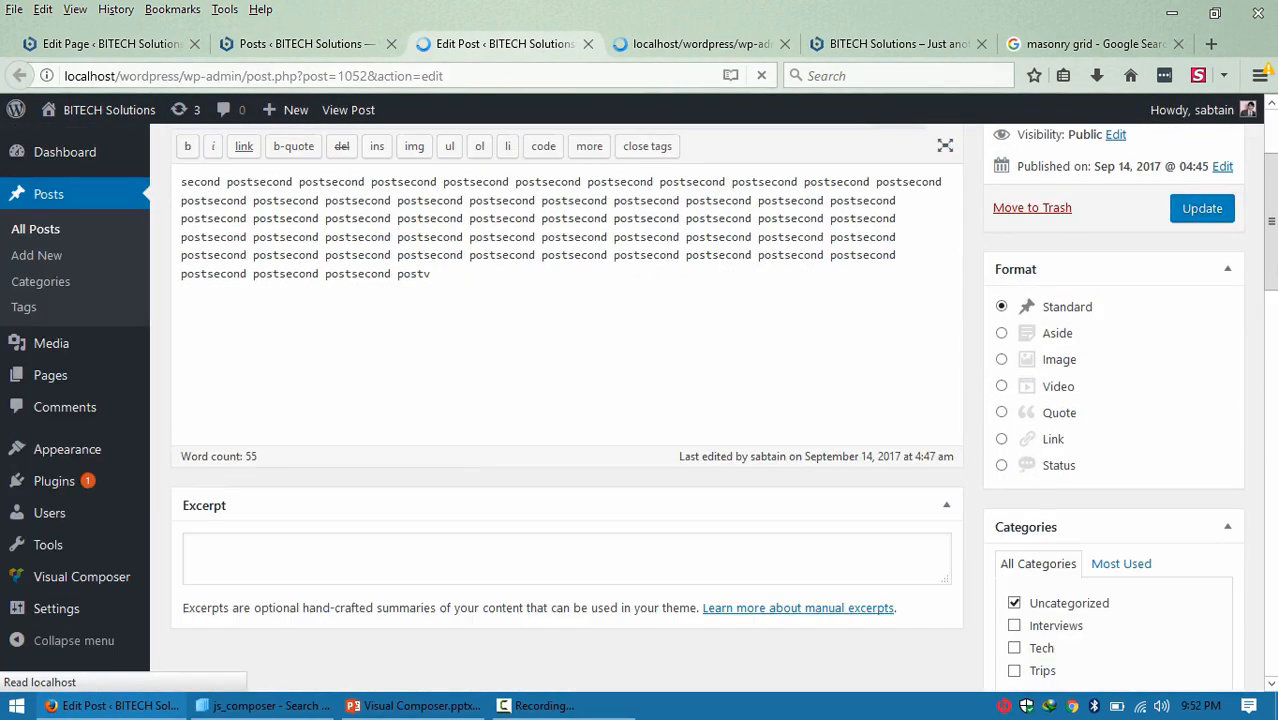
left_click(833, 546)
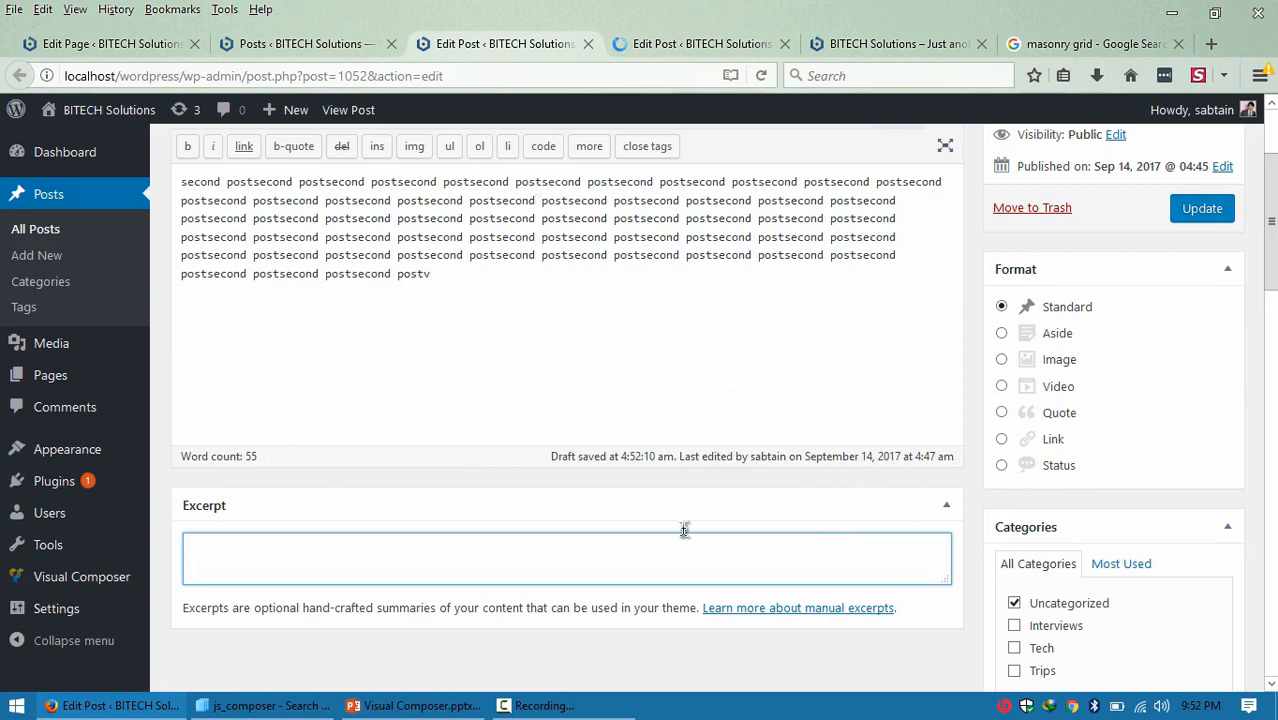
key("ctrl+v")
left_click(1202, 208)
Paste the copied text into the excerpt of third post and update the post.
left_click(745, 50)
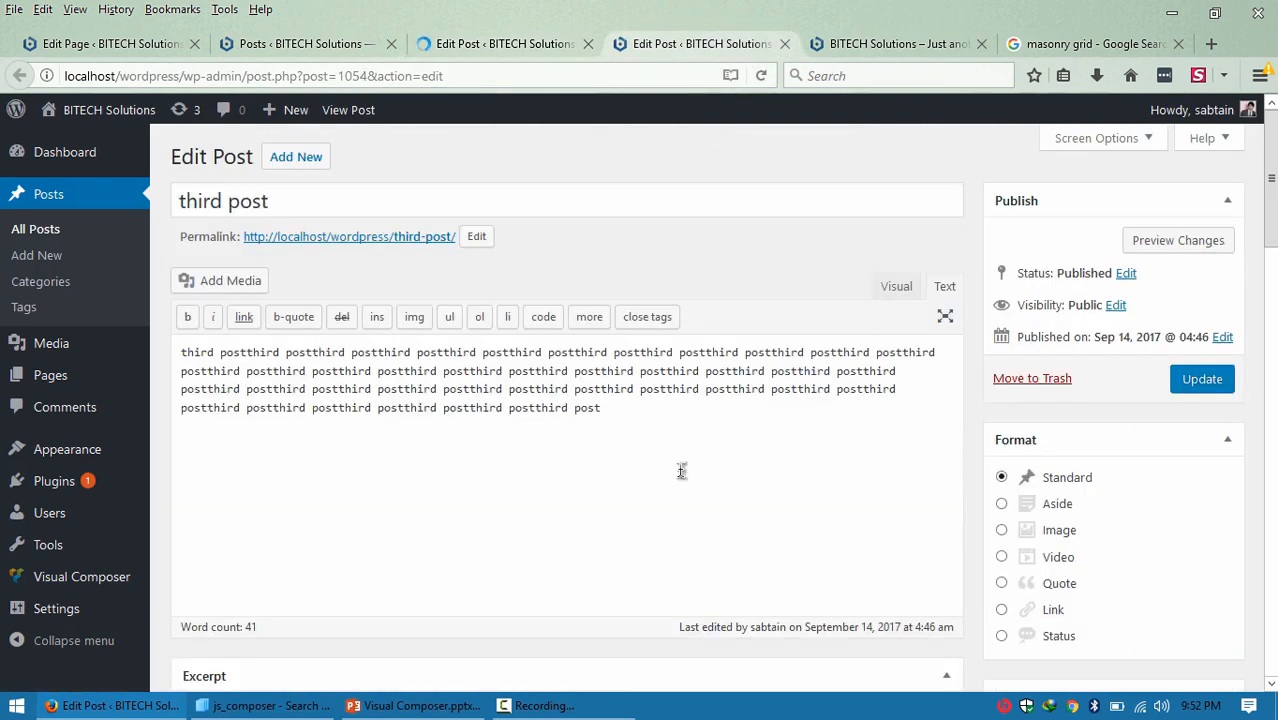
scroll(700, 420, "down", 6)
scroll(719, 425, "up", 2)
left_click(710, 475)
key("ctrl+v")
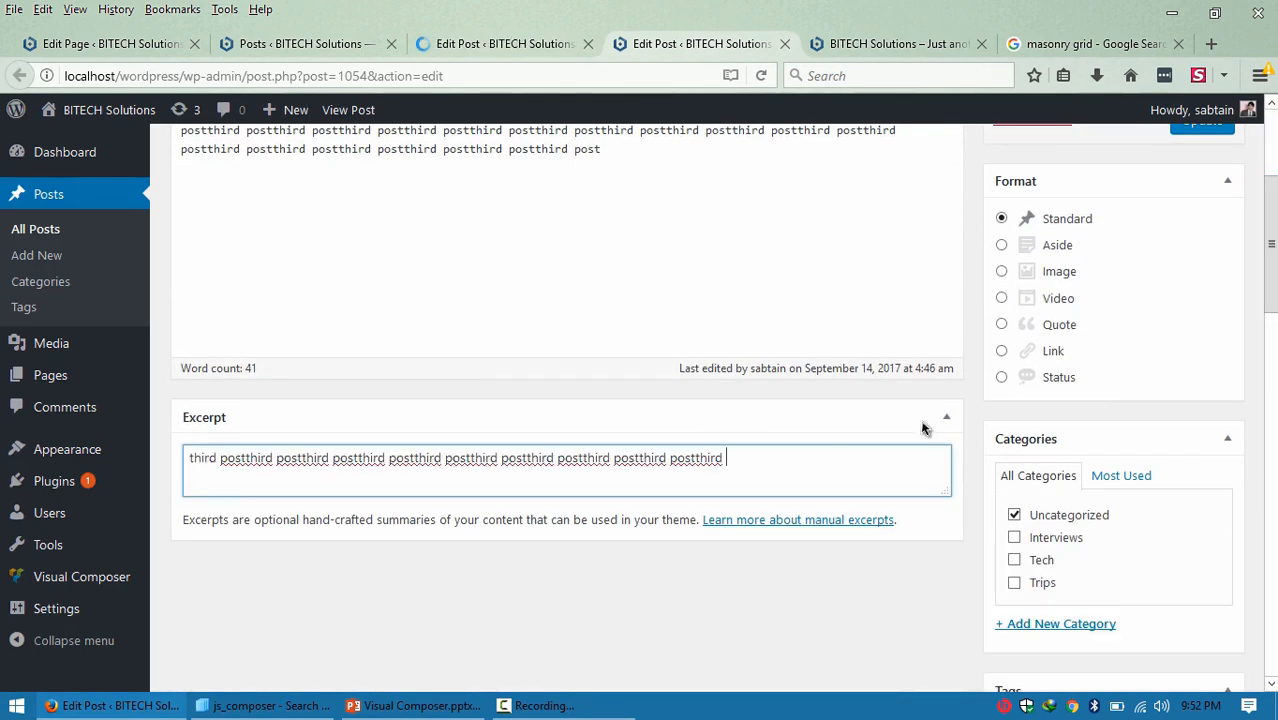
scroll(1268, 174, "up", 3)
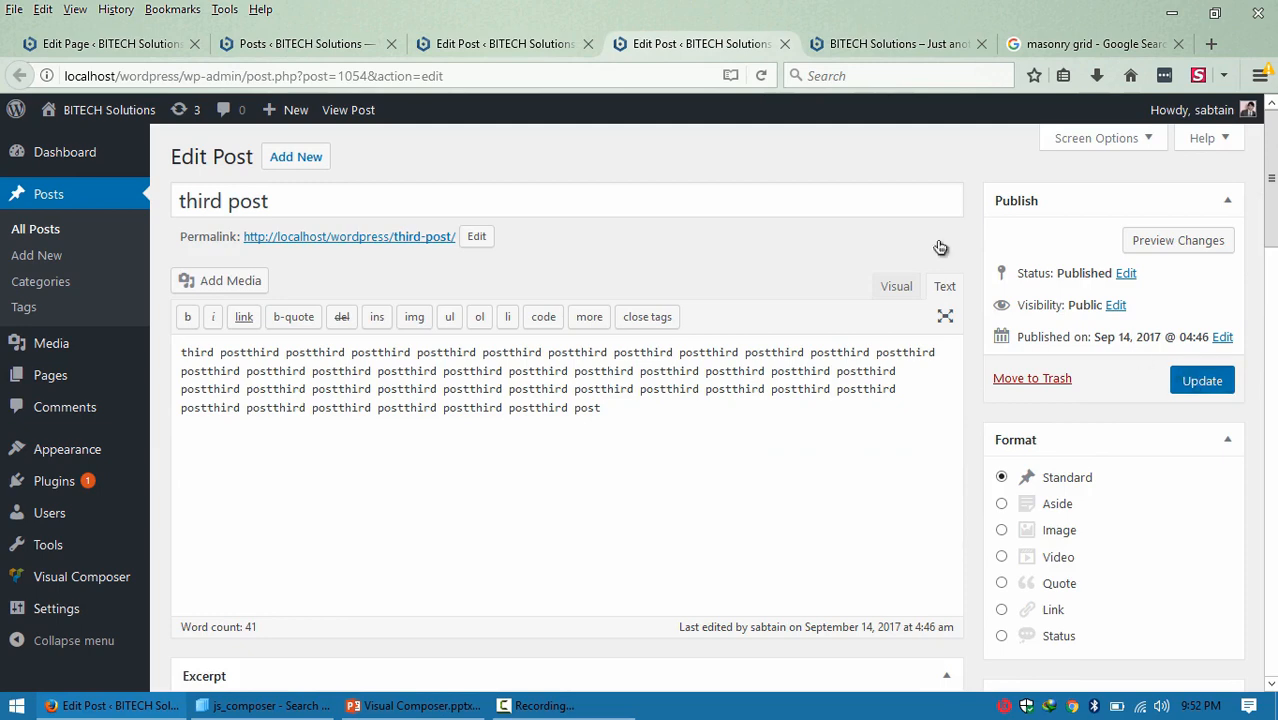
Reload the Home page preview and compare the excerpts of all three grid items.
left_click(878, 46)
left_click(759, 77)
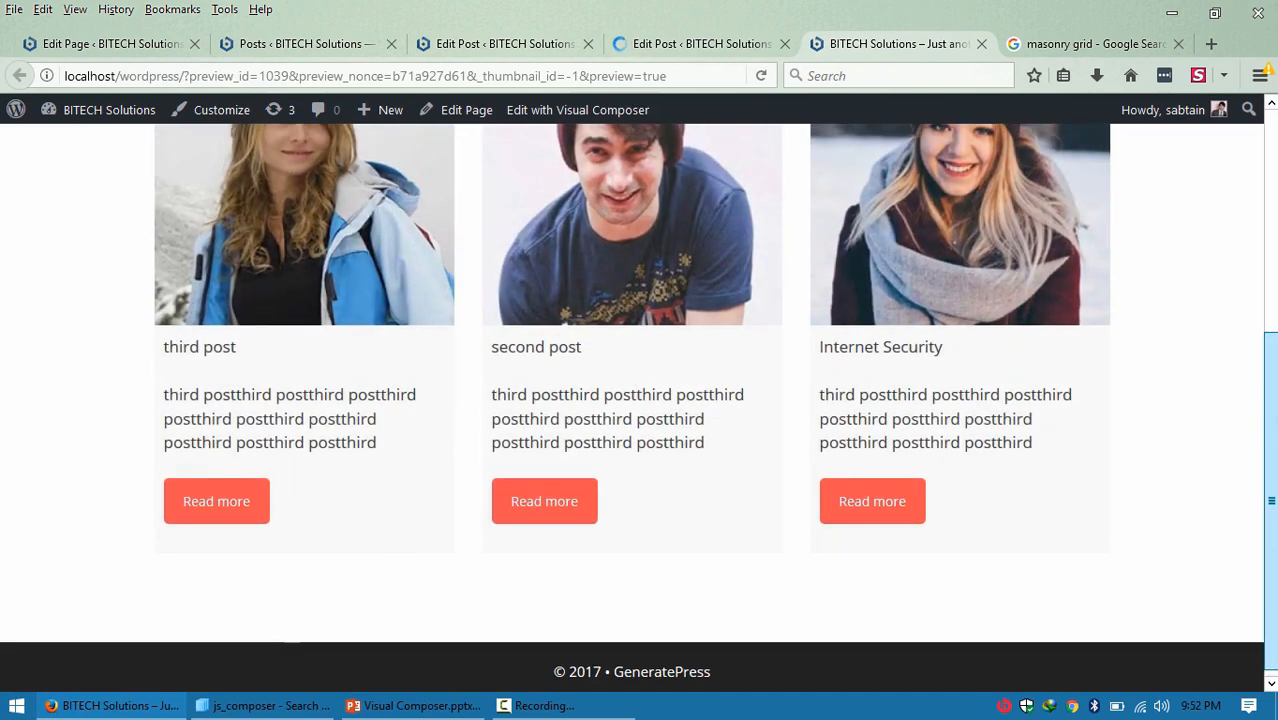
scroll(632, 408, "up", 1)
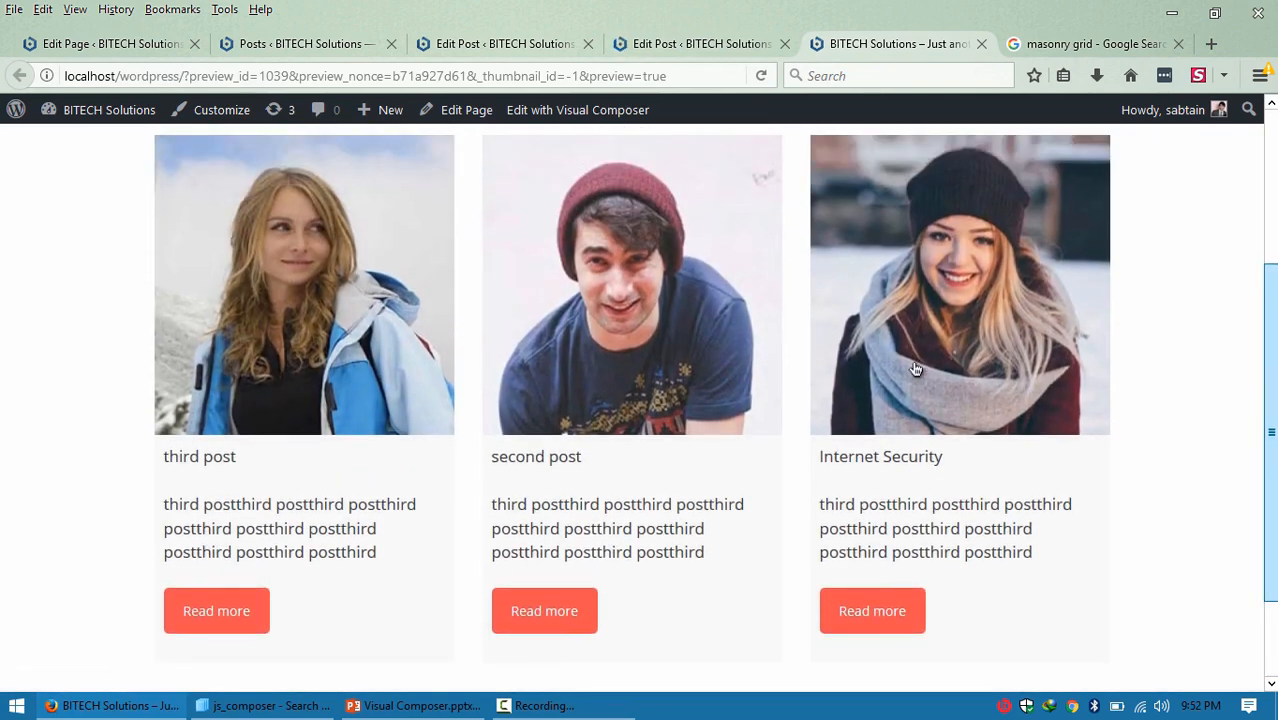
Open the full Internet Security post through its Read more link, look through it and return to the grid.
left_click(830, 613)
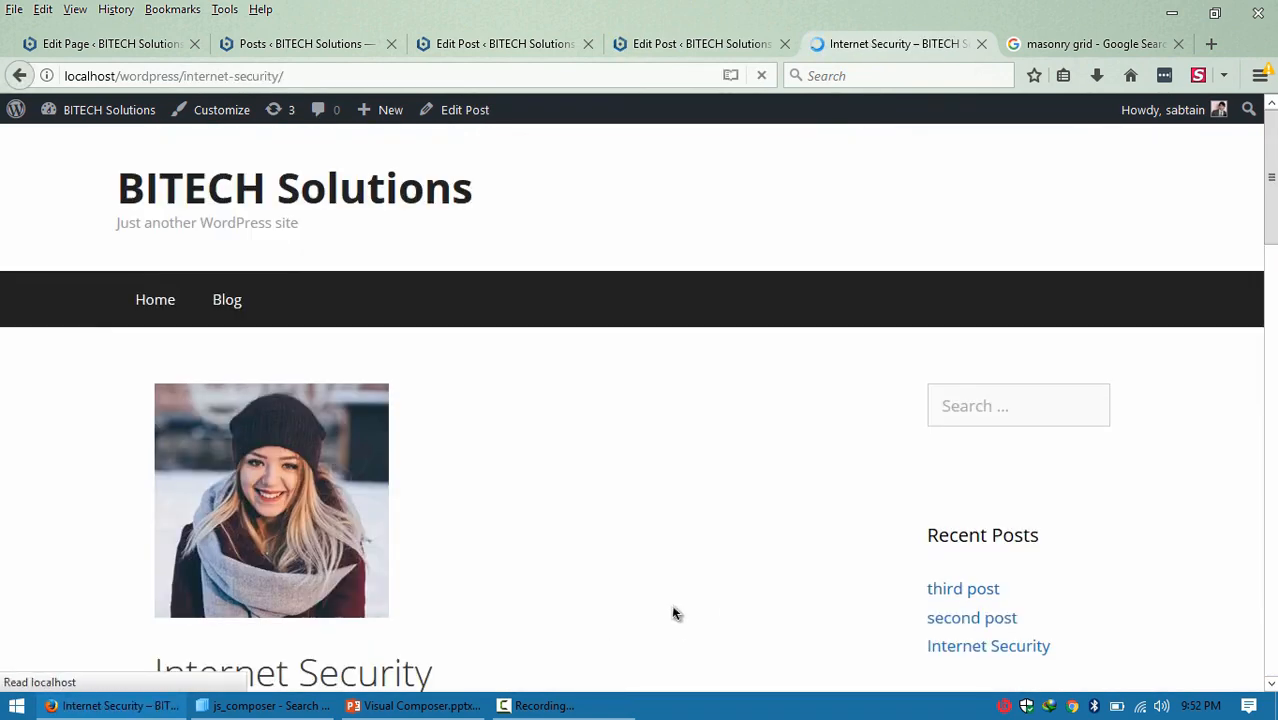
left_click_drag(1270, 236, 1240, 305)
left_click(19, 77)
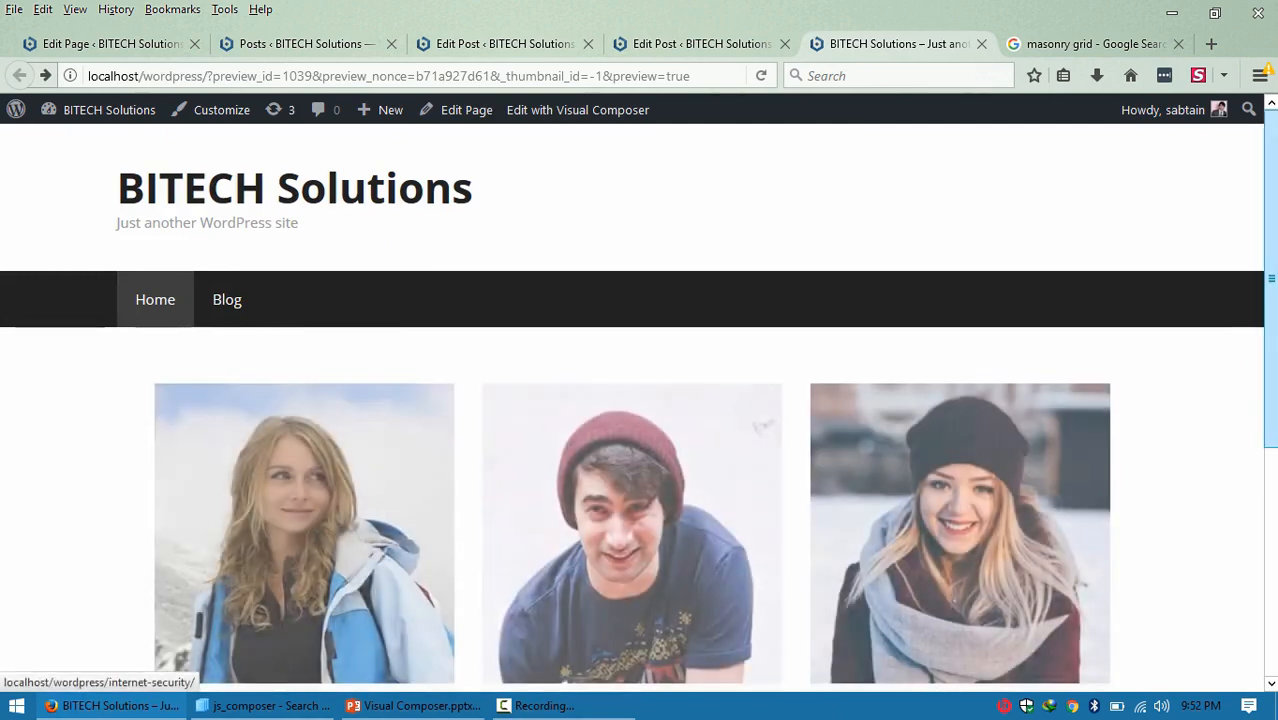
scroll(1273, 432, "down", 4)
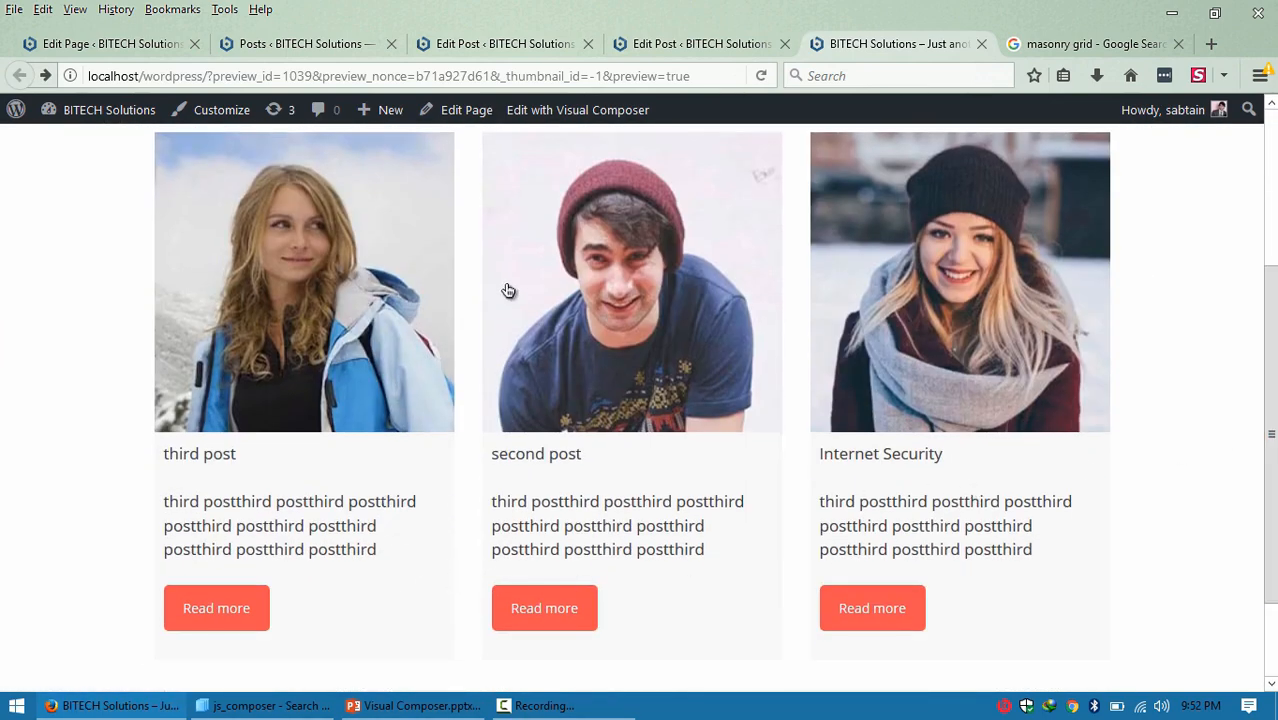
Set the Post Grid's element template to Basic grid: Scale in with rotation and save the changes.
left_click(110, 44)
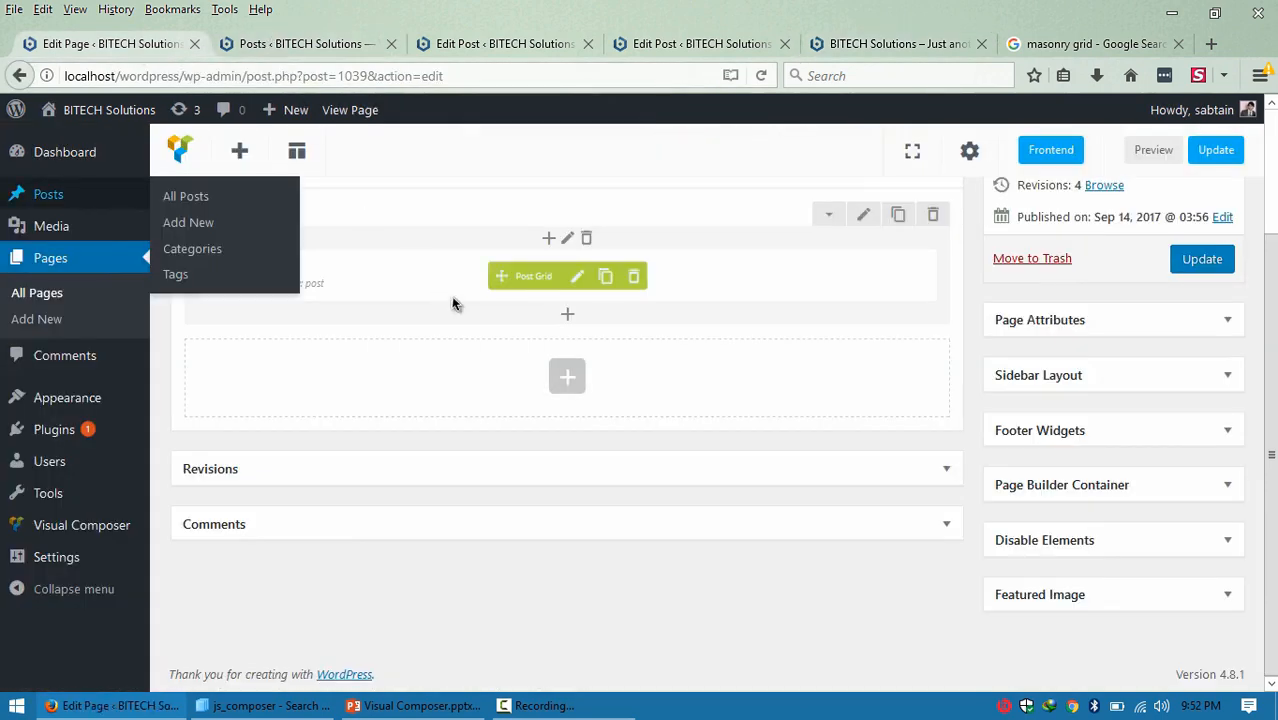
left_click(578, 277)
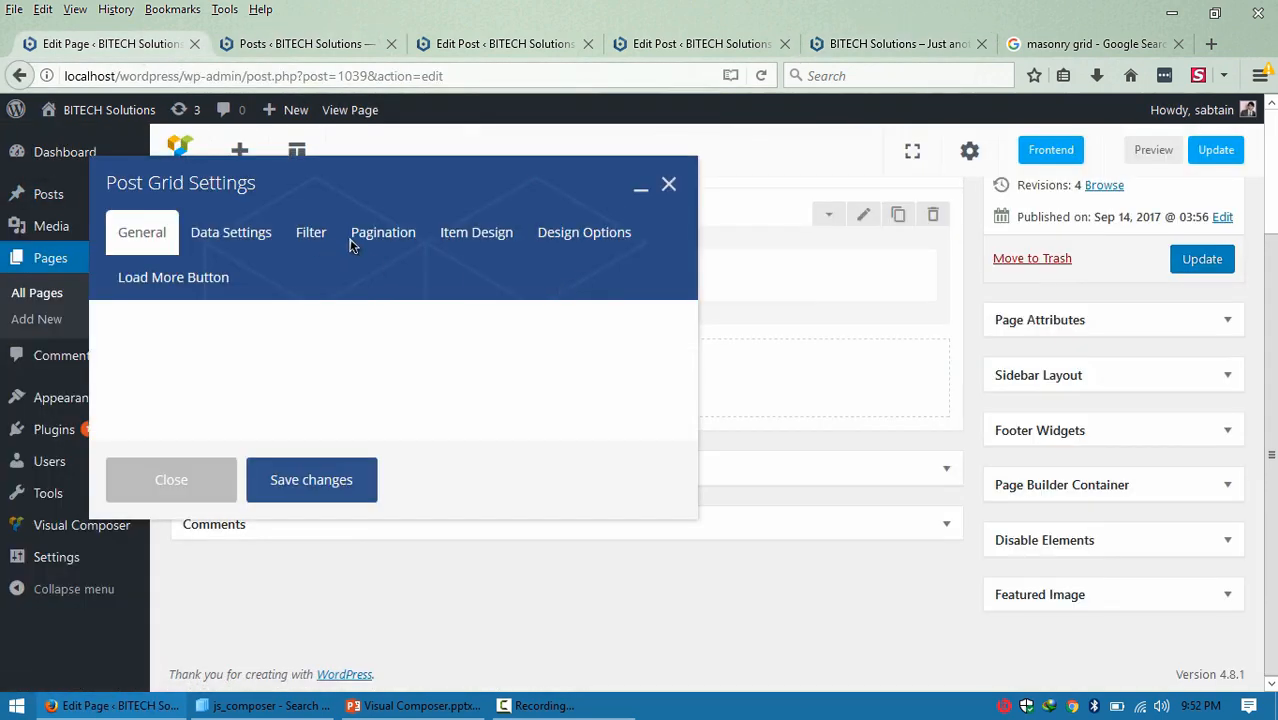
left_click(342, 238)
left_click(314, 338)
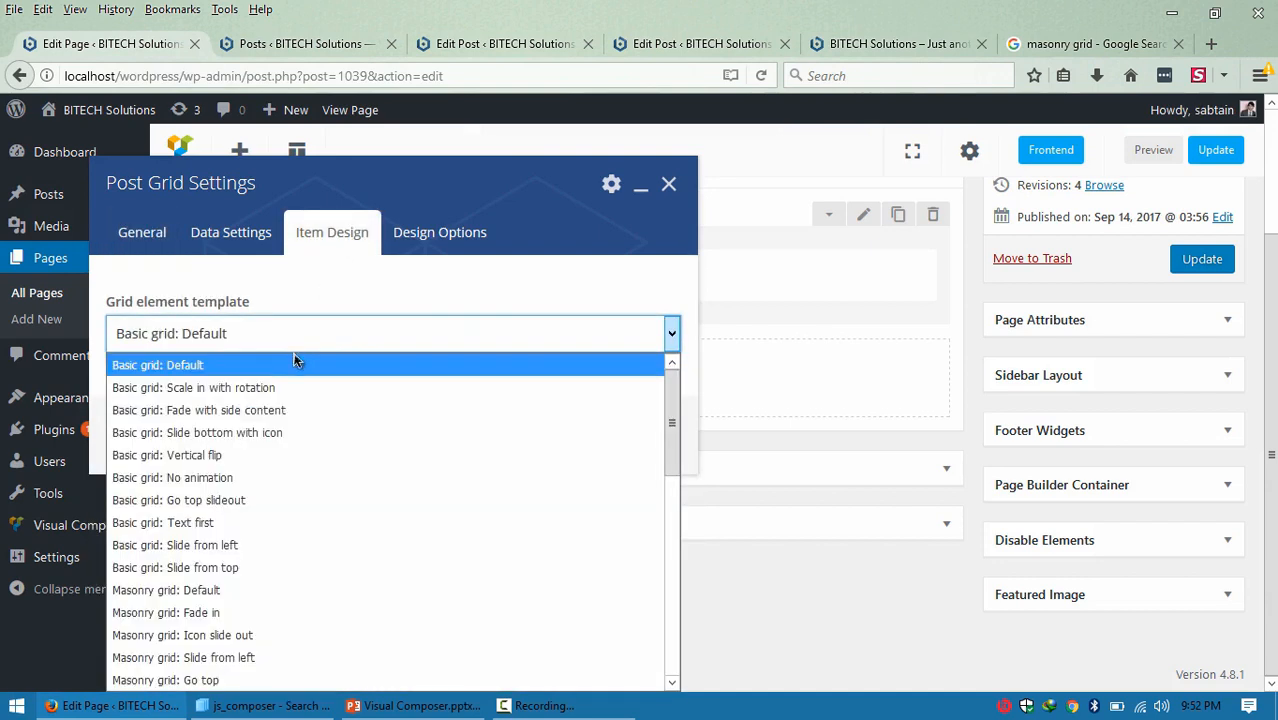
left_click(257, 397)
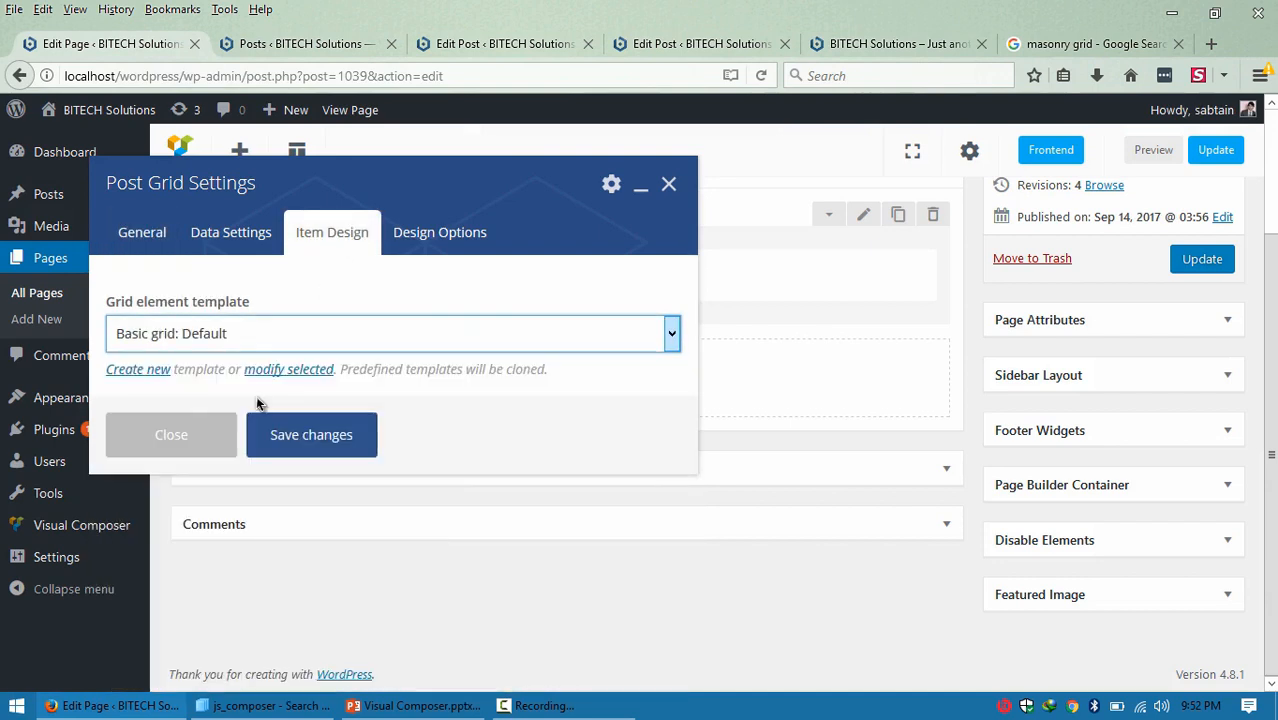
left_click(281, 438)
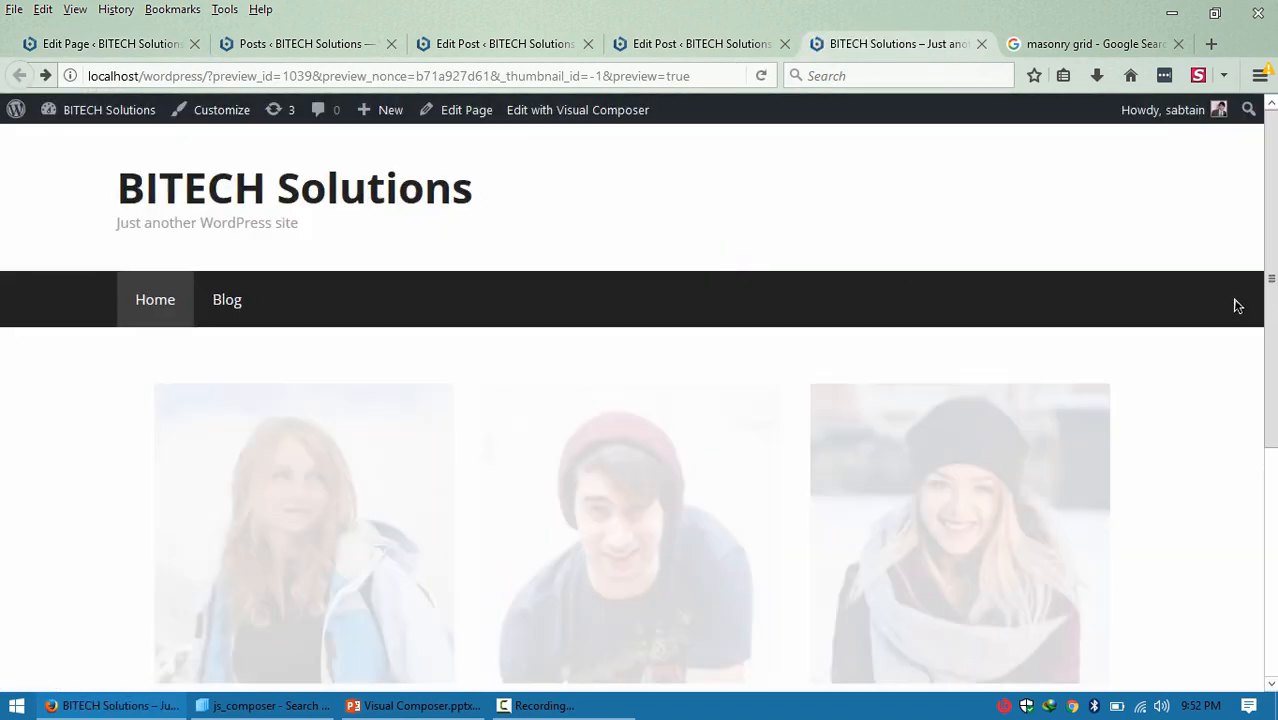
Examine the post grid in the Home page preview and close every browser tab except the page editor.
left_click_drag(1270, 277, 1189, 371)
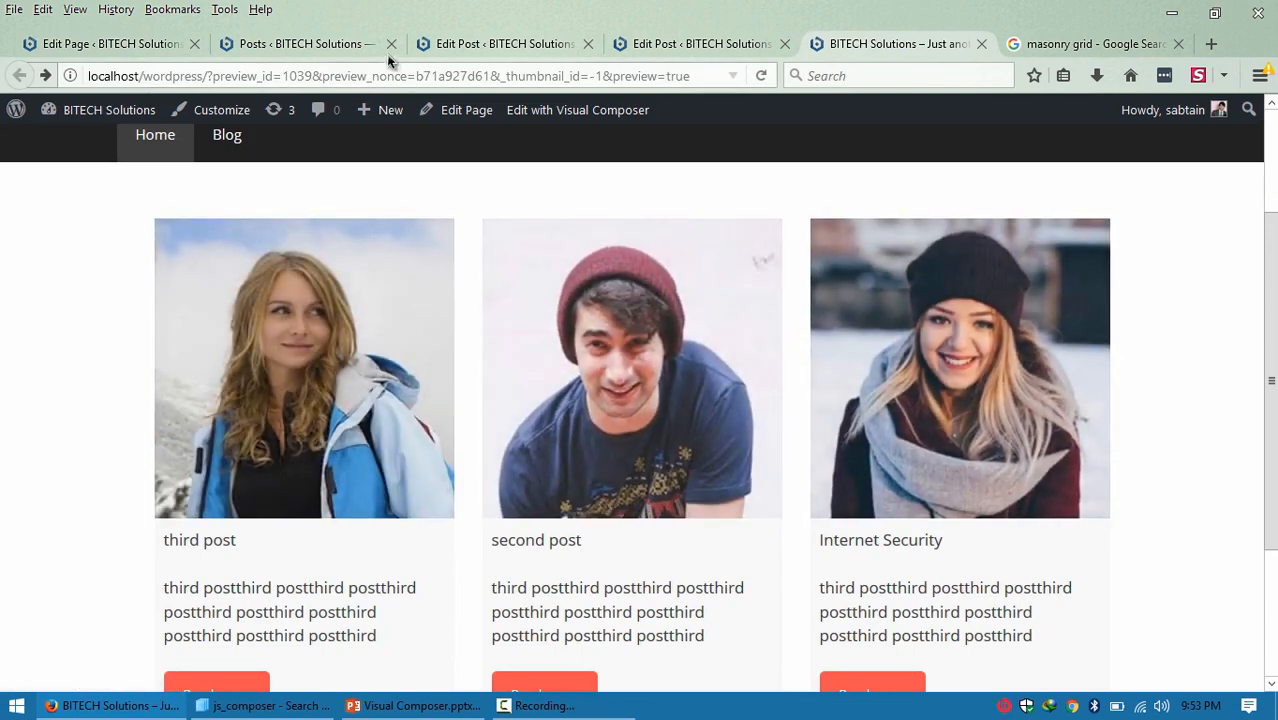
left_click(391, 44)
left_click(391, 44)
left_click(391, 44)
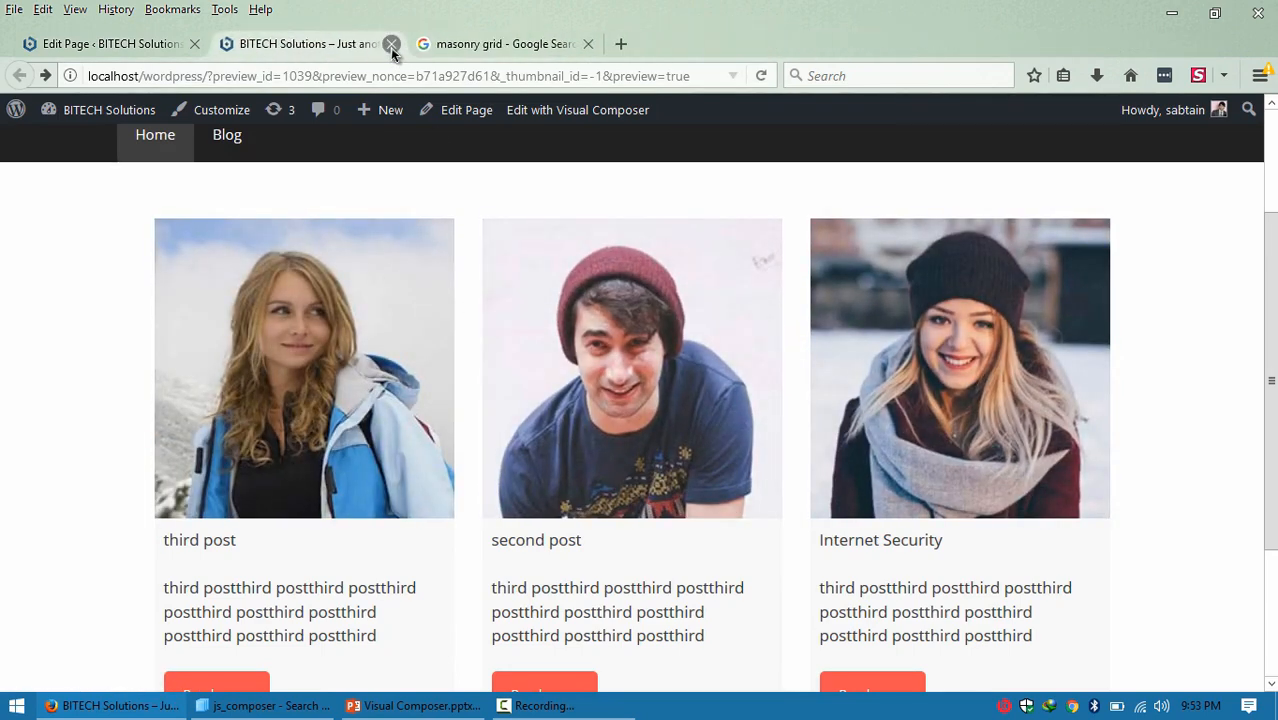
left_click(391, 44)
left_click(399, 44)
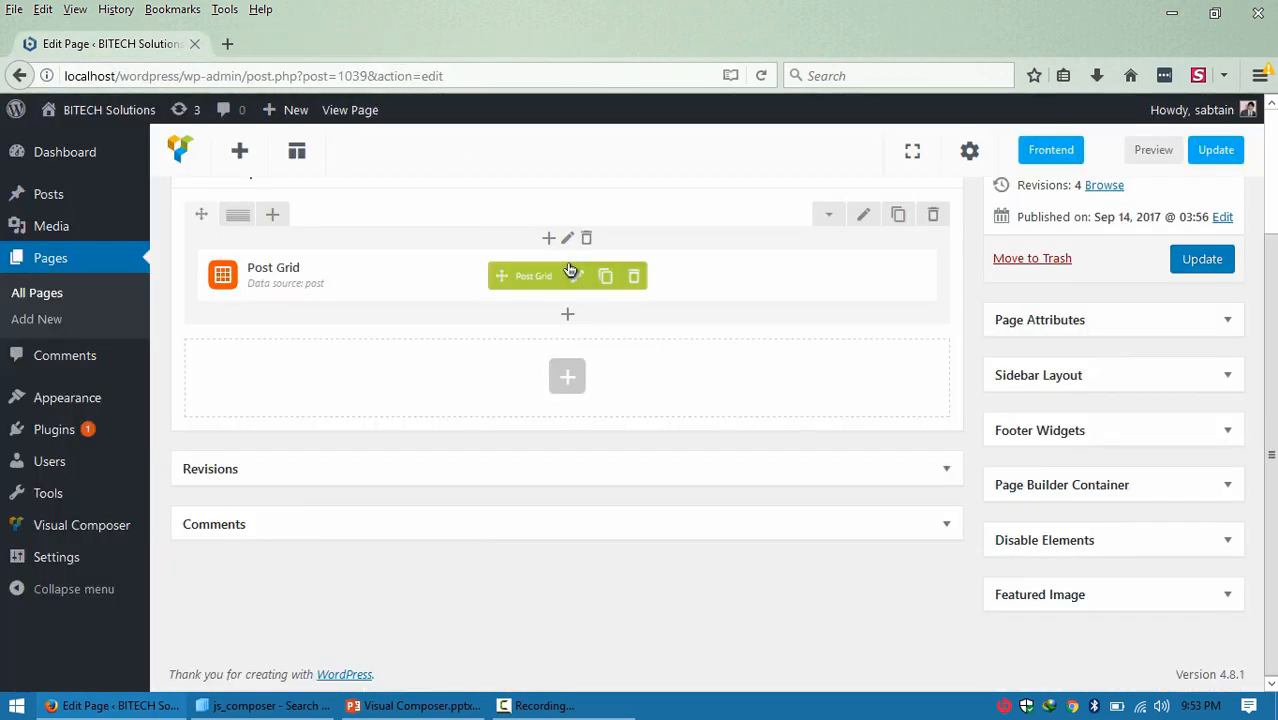
Set the Post Grid's element template to Basic grid: Vertical flip and save the changes.
left_click(576, 276)
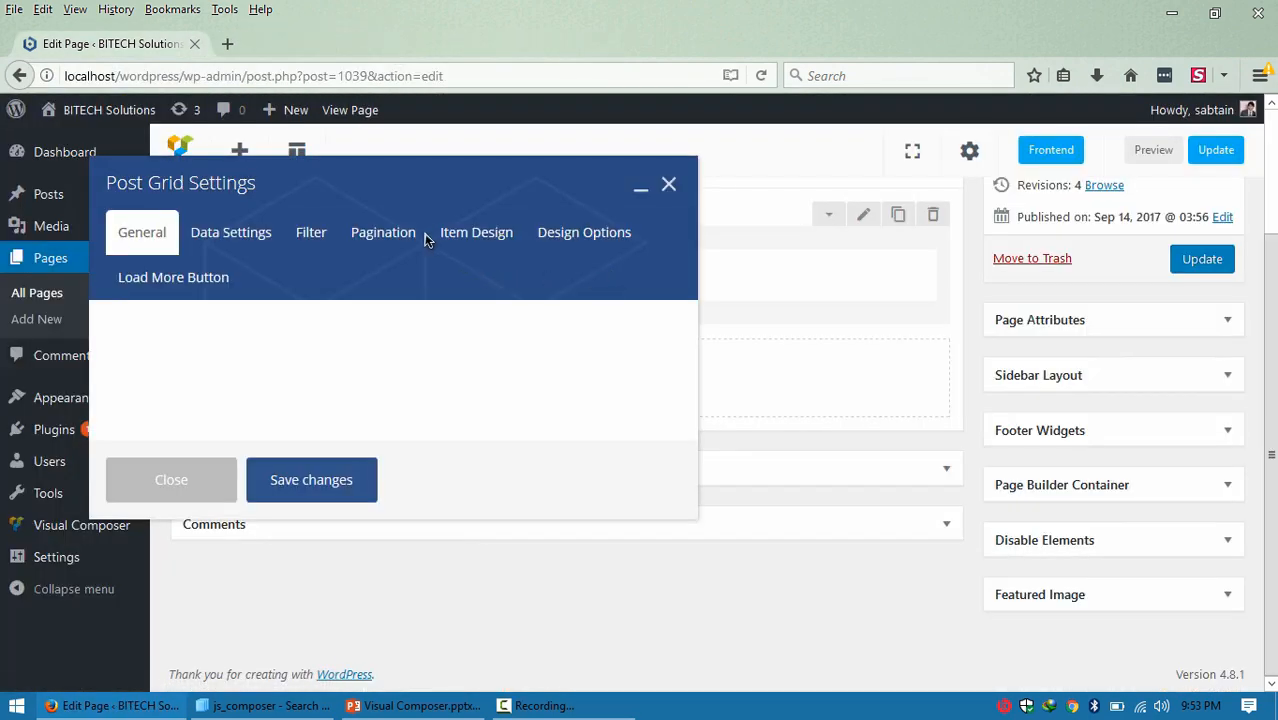
left_click(366, 240)
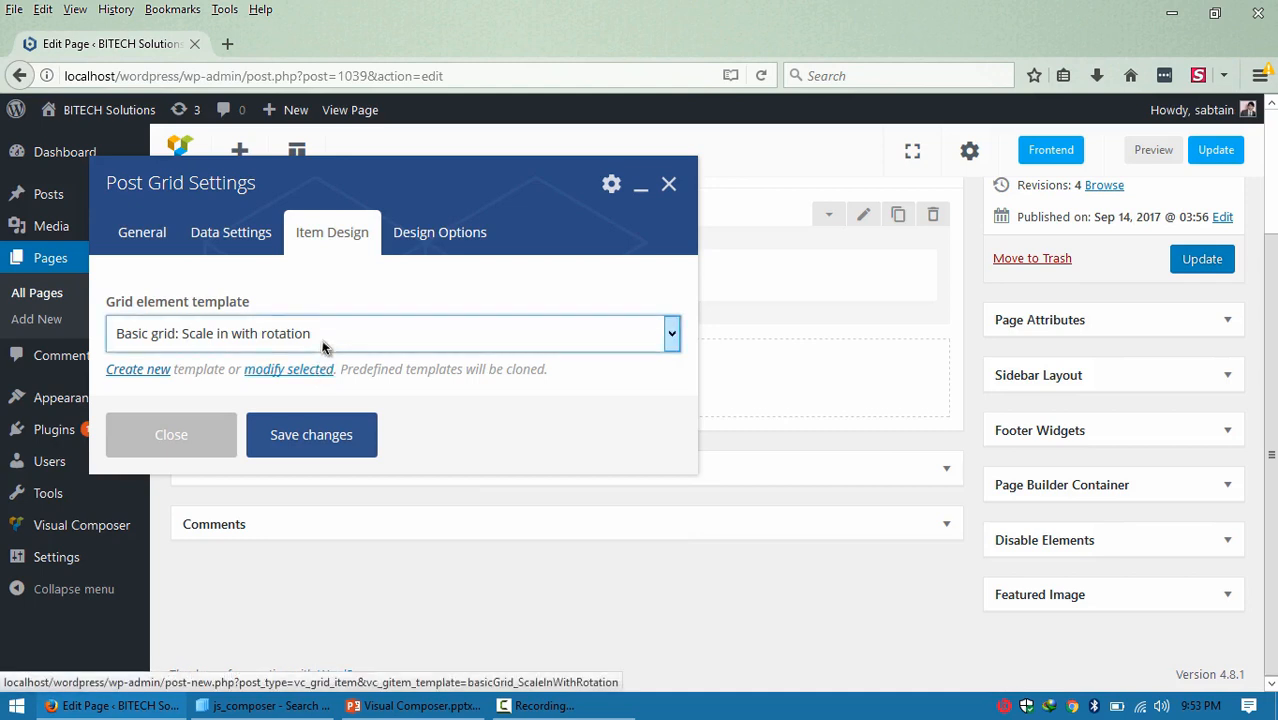
left_click(670, 334)
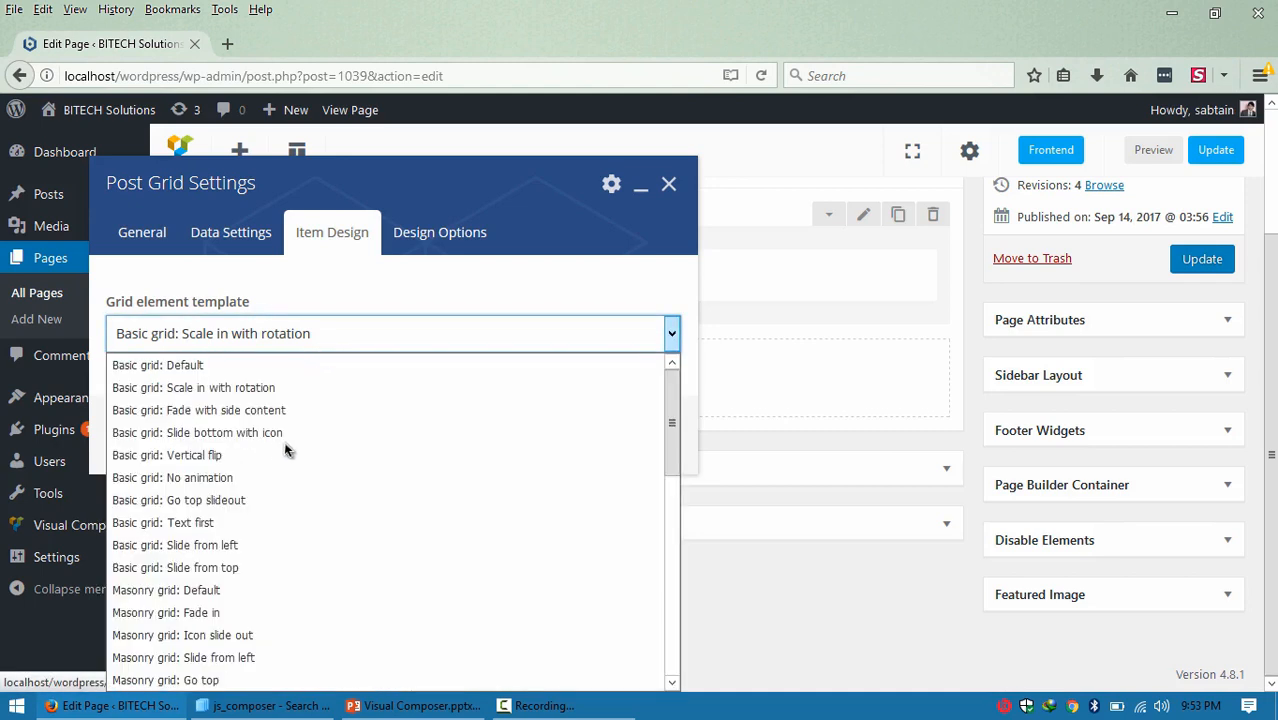
left_click(232, 465)
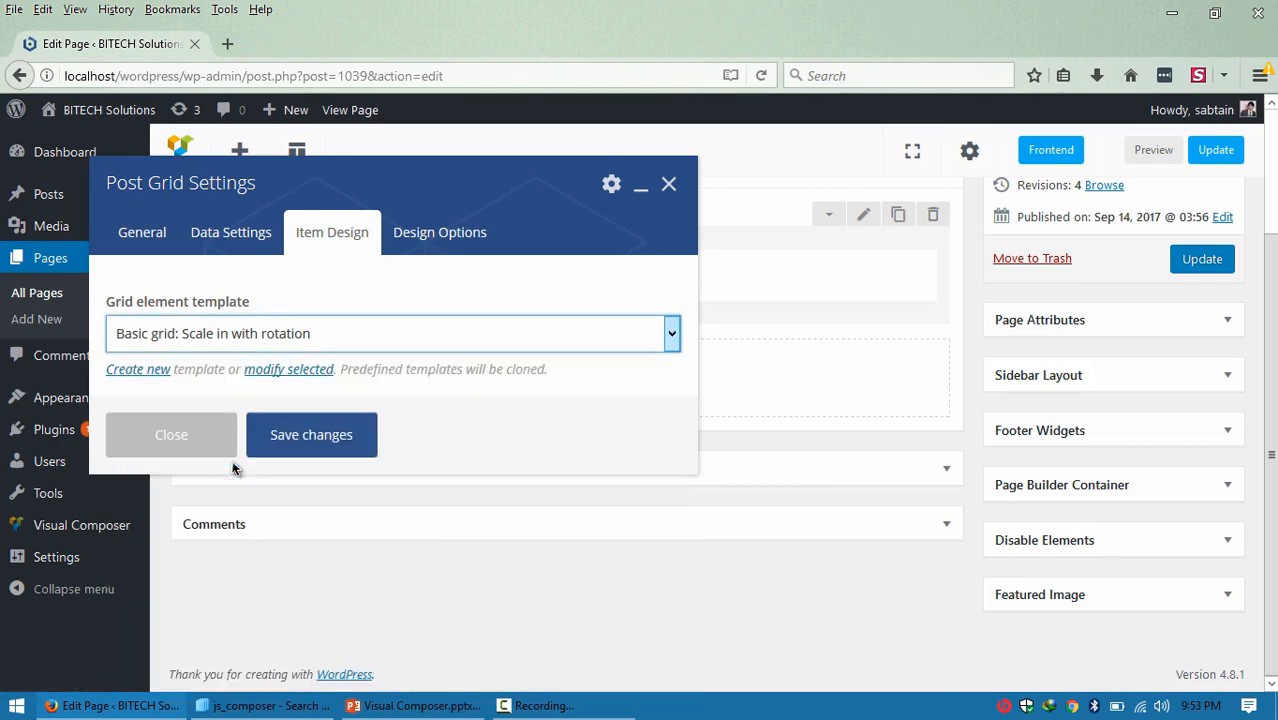
left_click(318, 436)
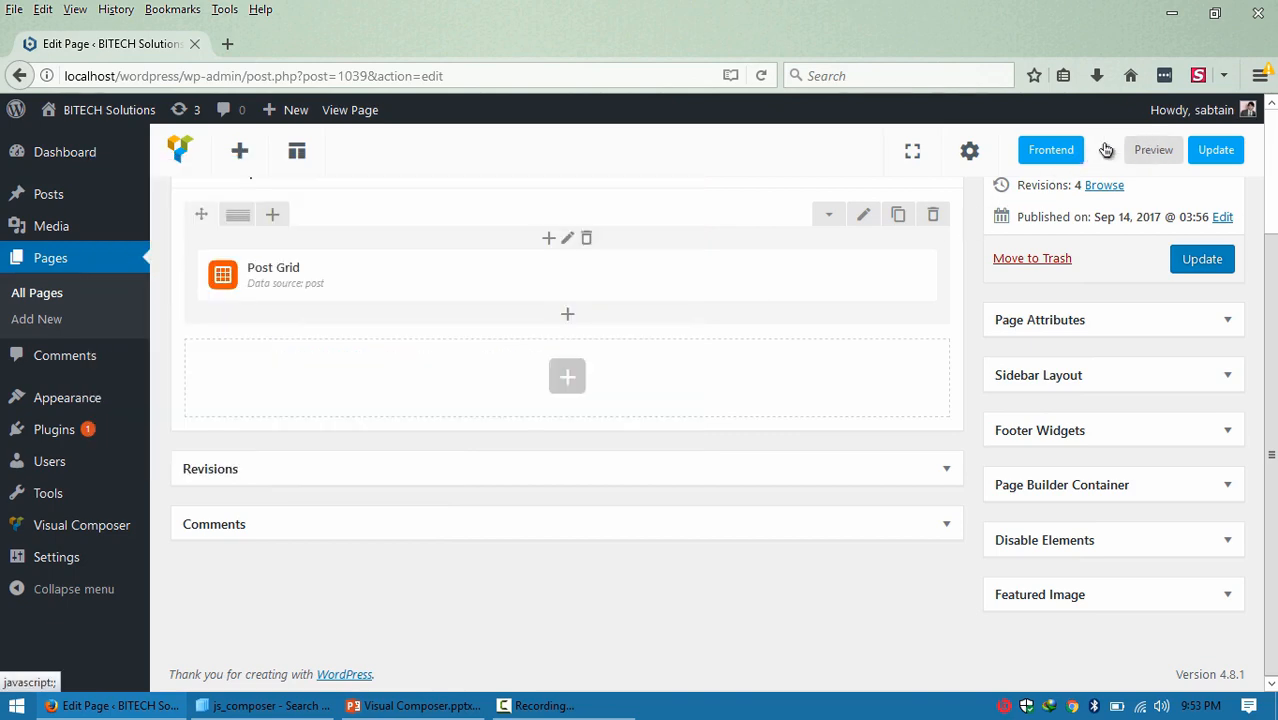
Preview the Home page, examine the hover effect on the post grid items and return to the page editor.
left_click(1143, 150)
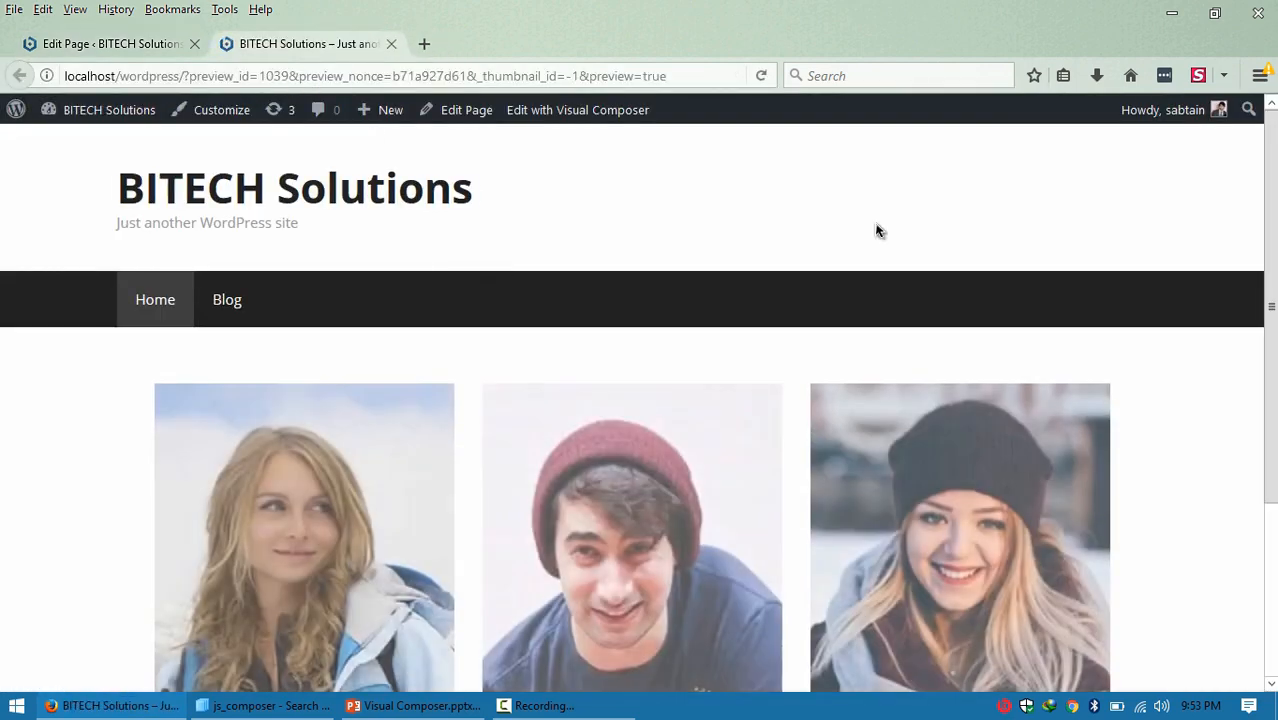
scroll(1240, 328, "down", 3)
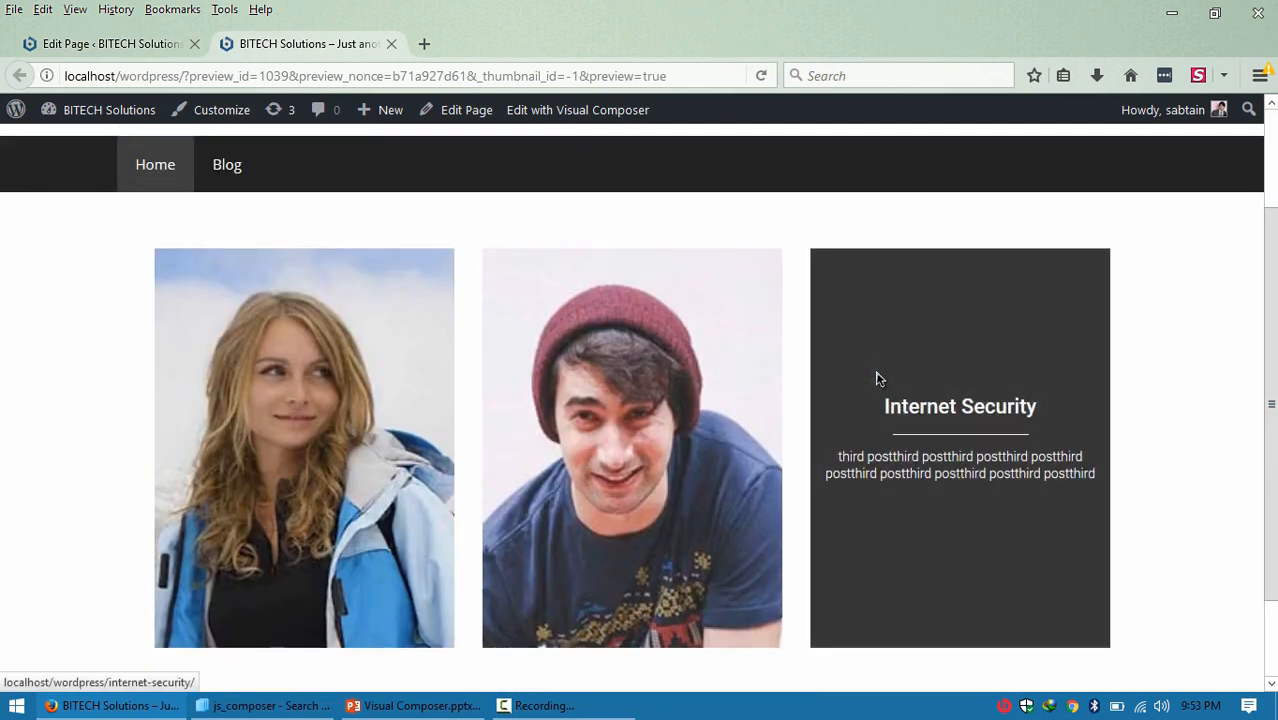
scroll(945, 418, "down", 2)
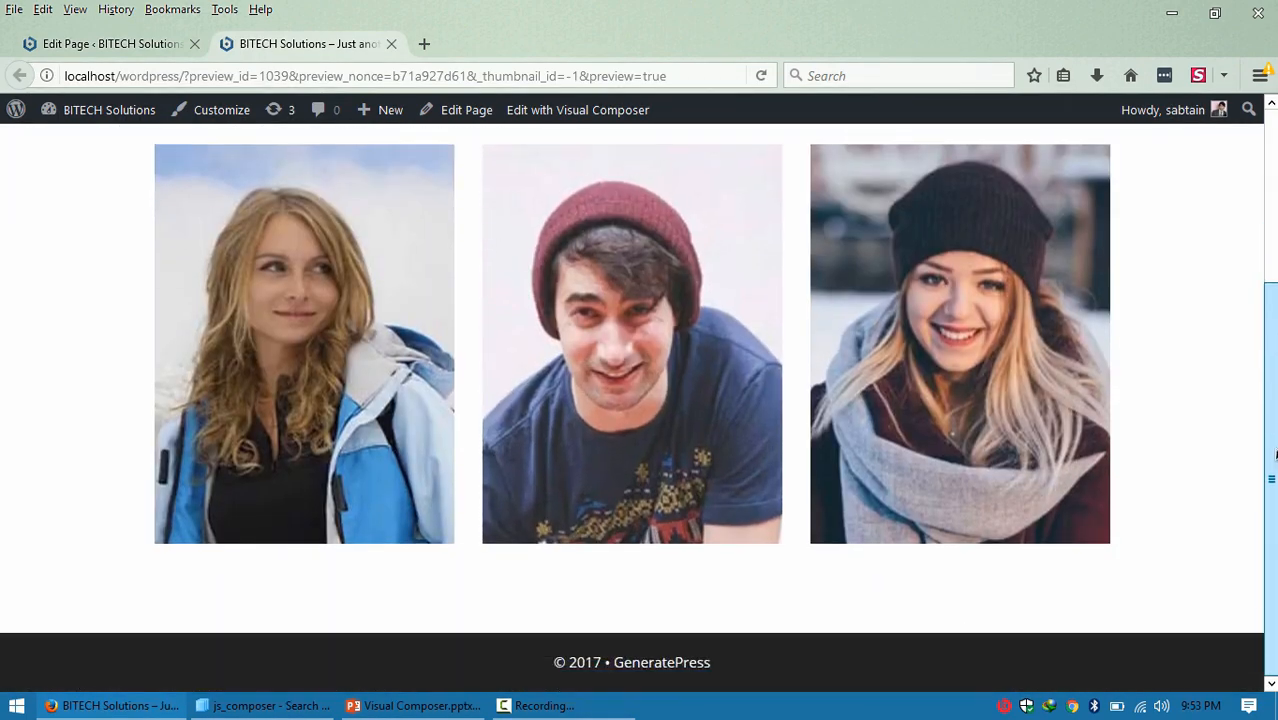
scroll(945, 418, "up", 1)
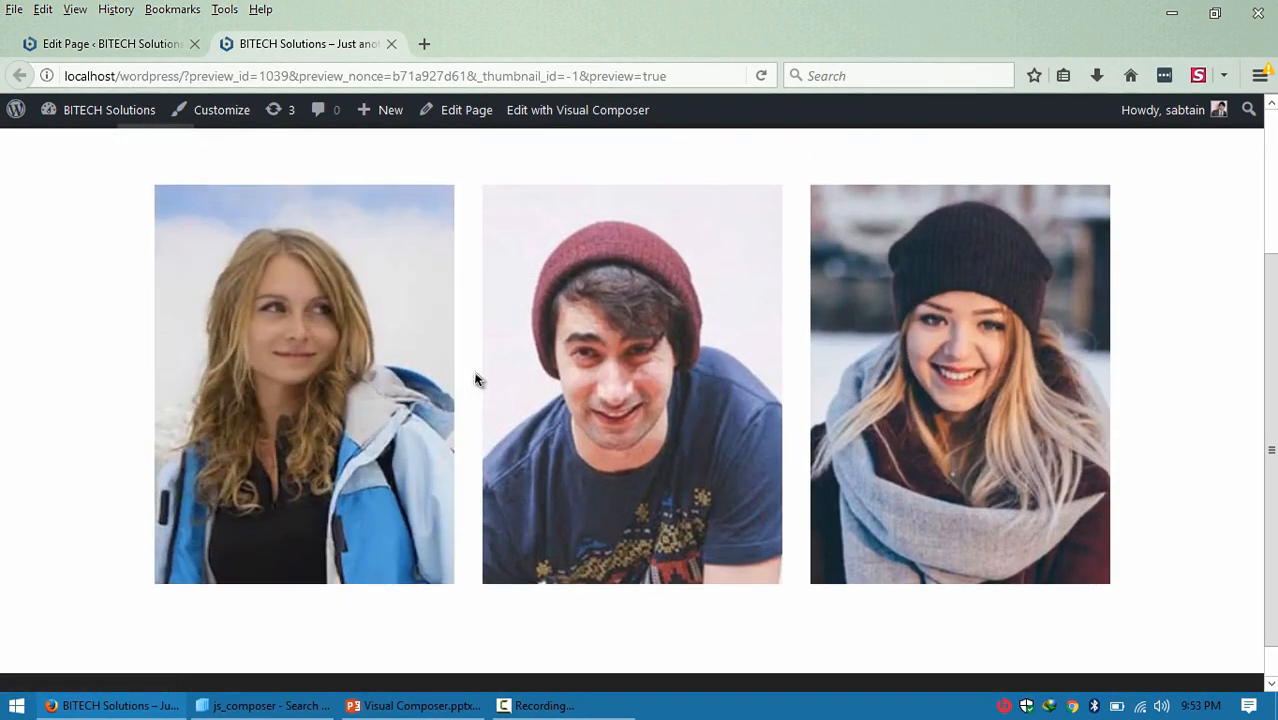
right_click(406, 362)
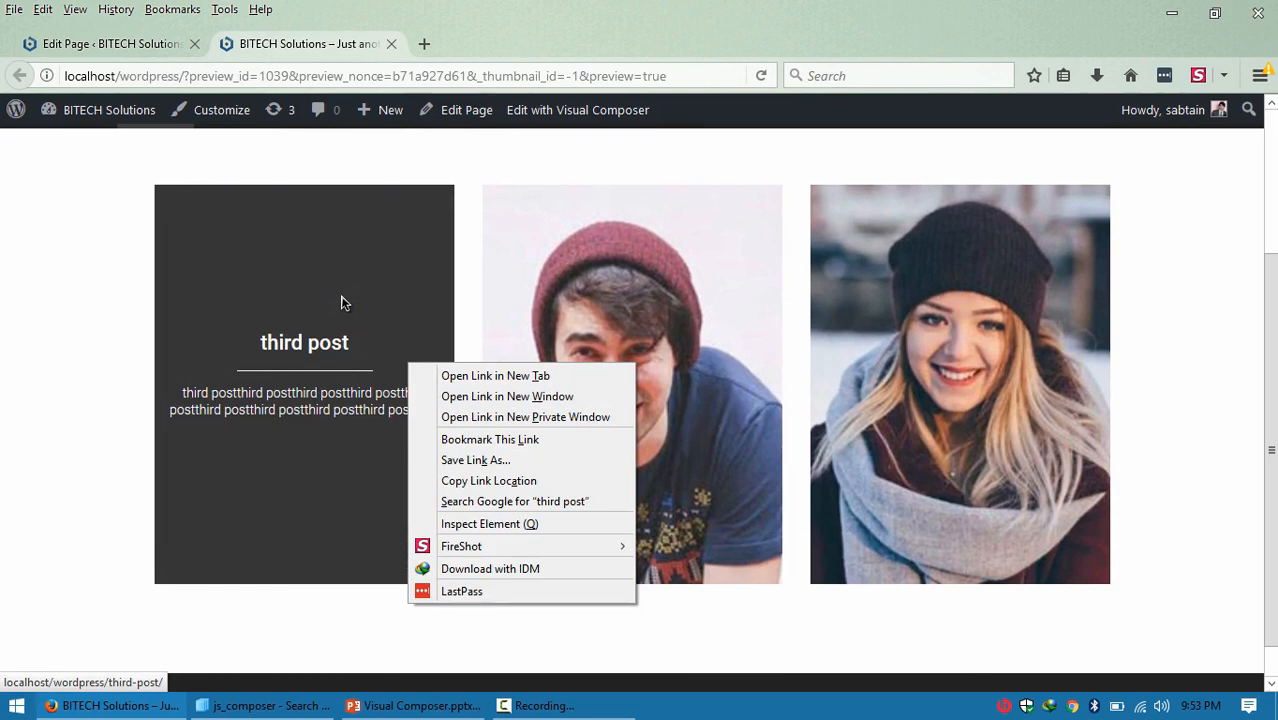
left_click(4, 293)
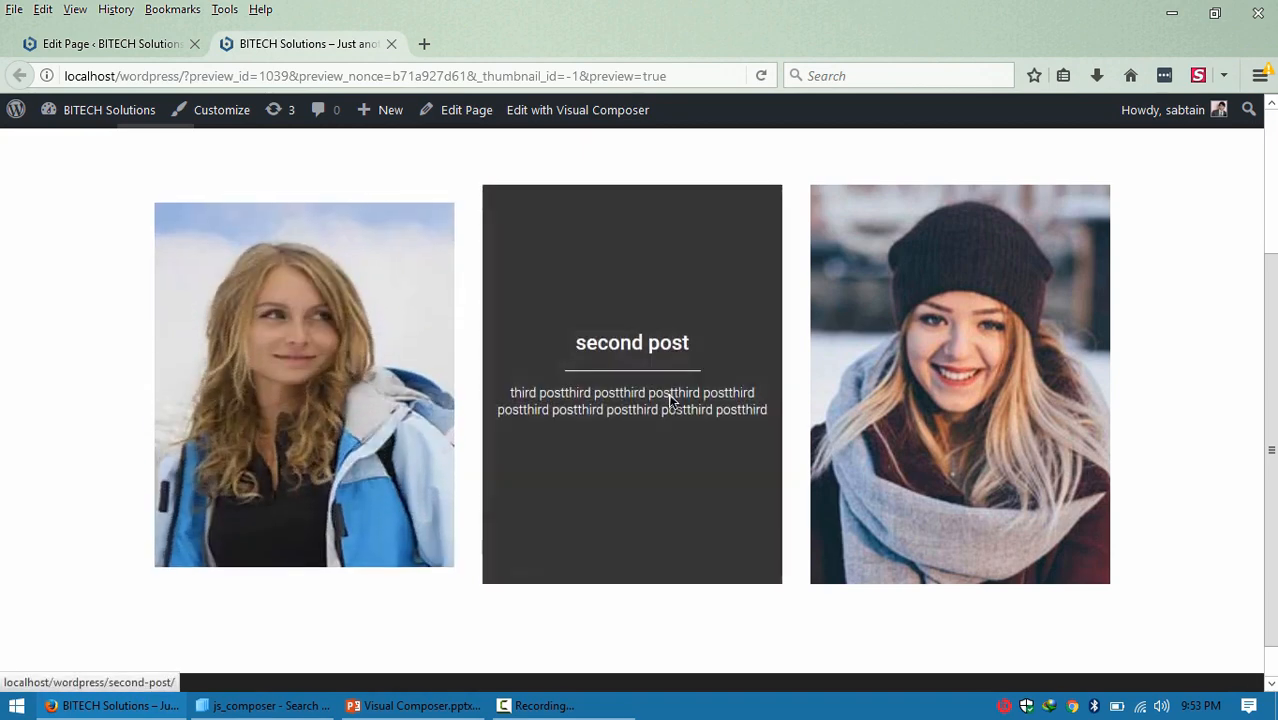
left_click(126, 47)
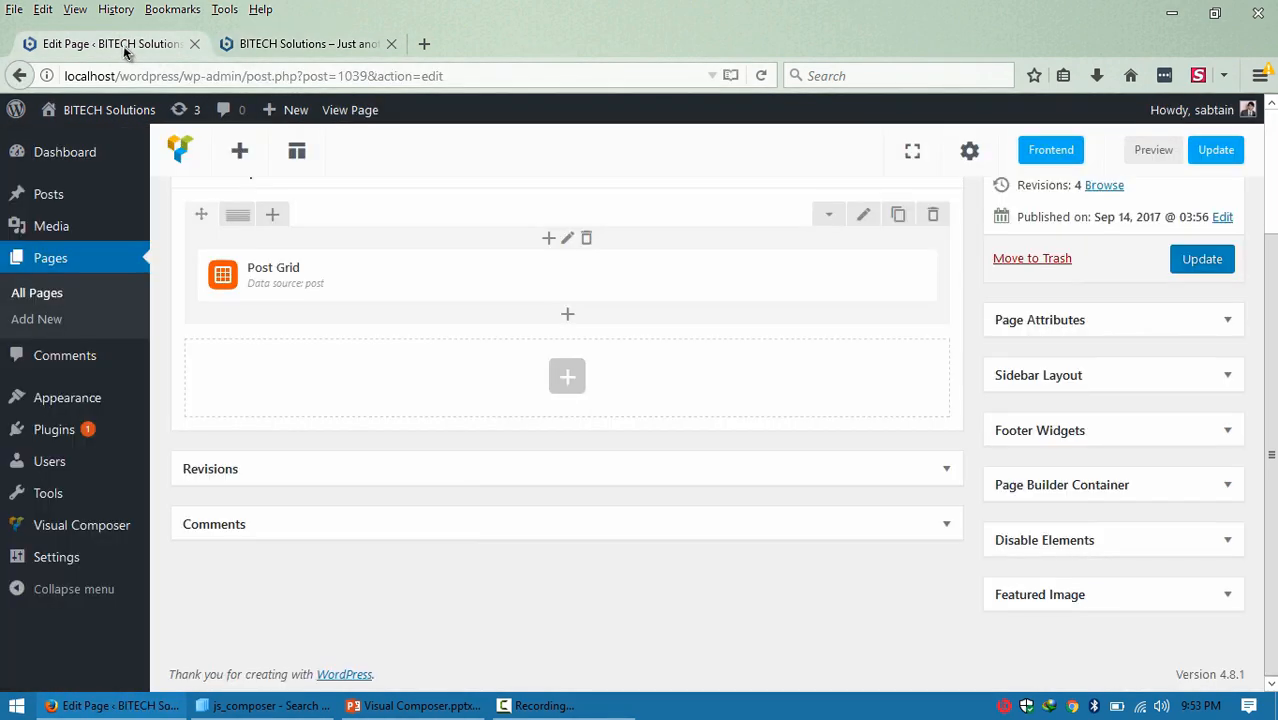
Add a Media Grid element below the Post Grid.
left_click(567, 326)
left_click_drag(1129, 433, 1129, 482)
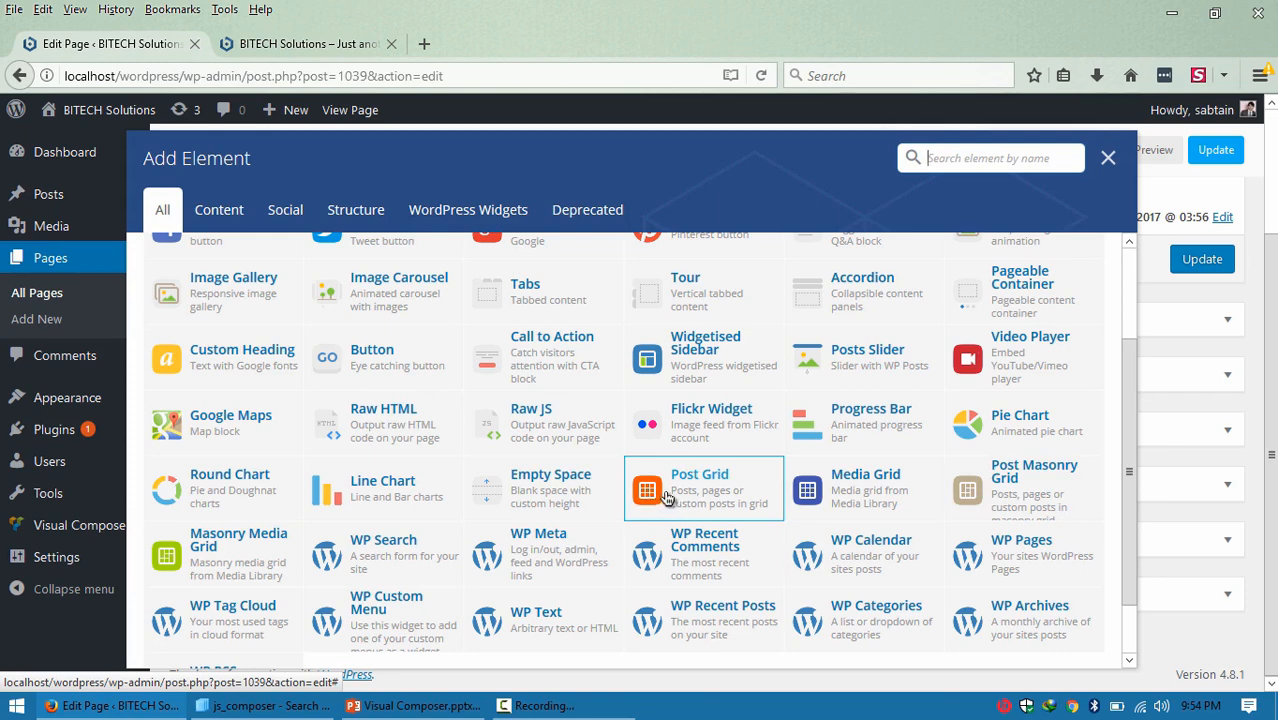
left_click(855, 490)
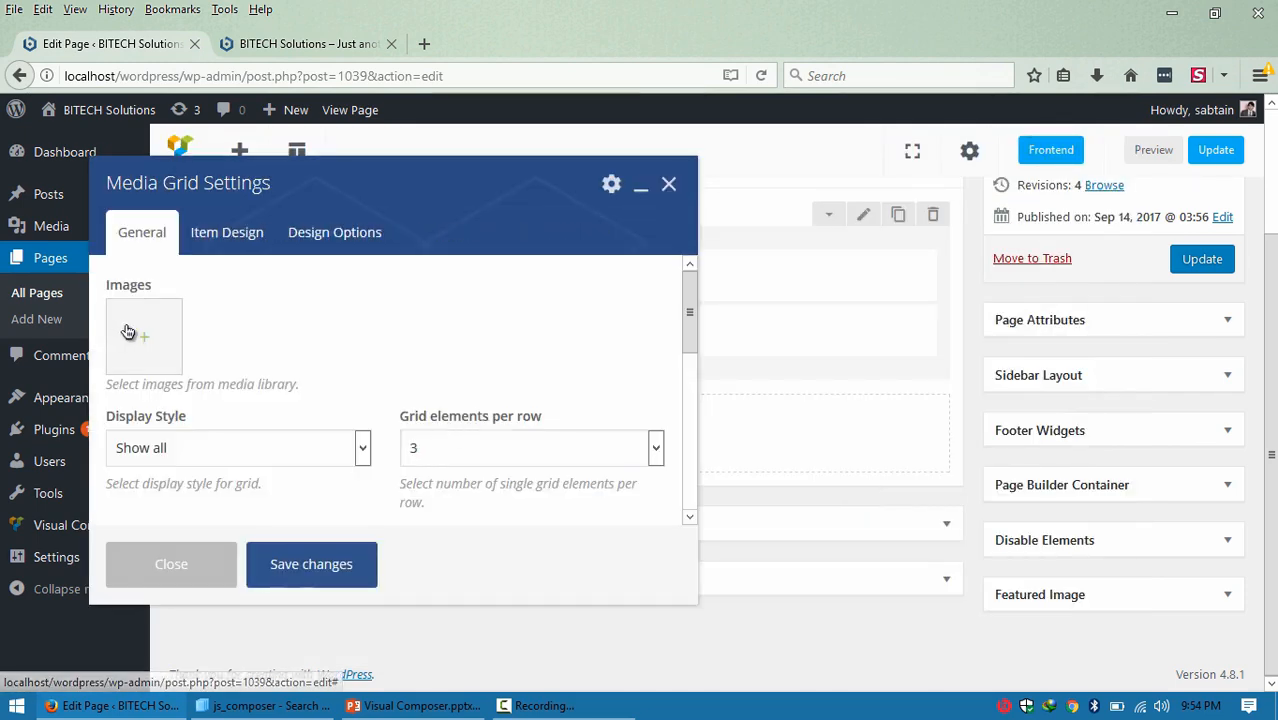
Add the images Home2-45553645-copy_01.jpg, Home2.jpg, life-in-their-hands.jpg and child-care.jpg from the media library to the Media Grid.
left_click(128, 332)
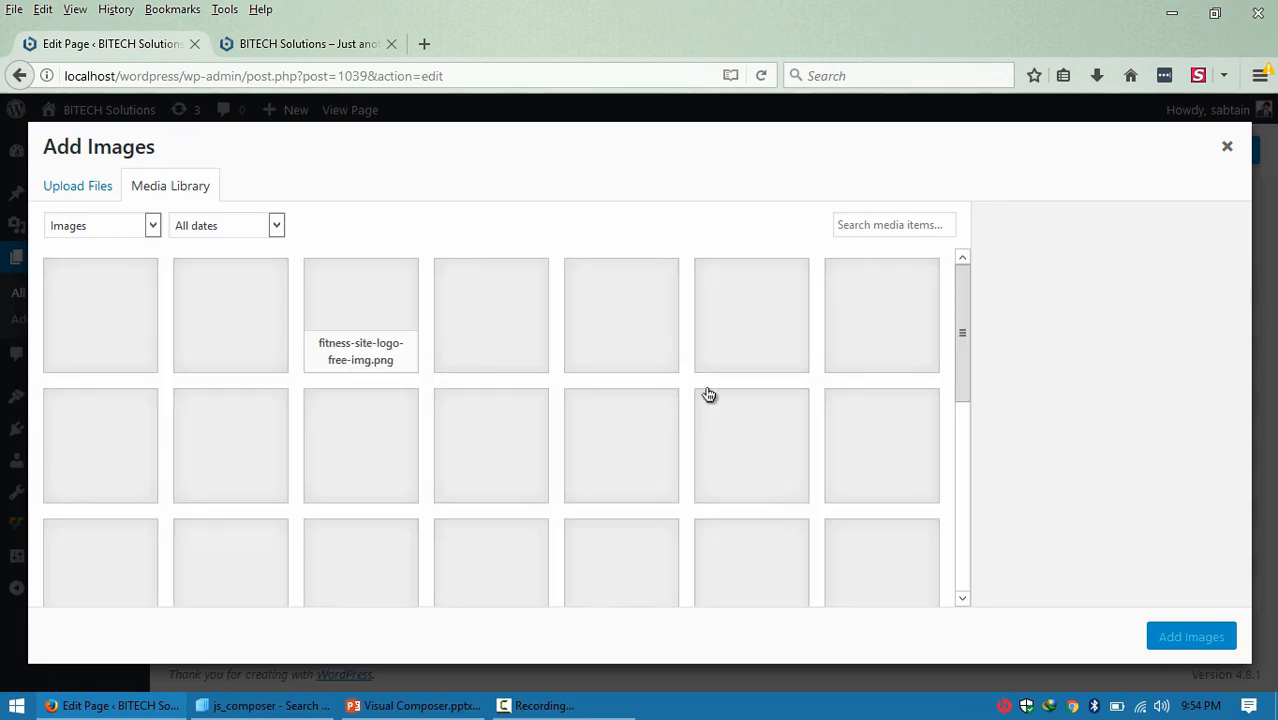
left_click_drag(970, 290, 962, 378)
left_click(447, 358)
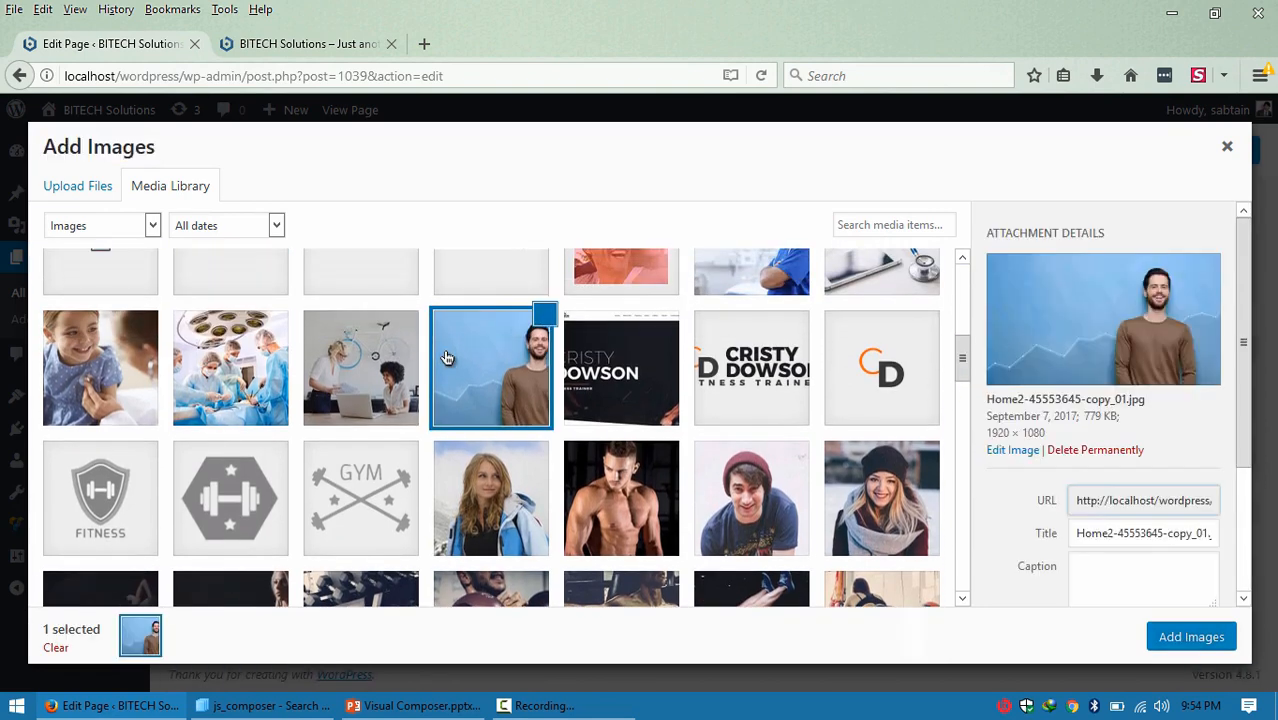
left_click(393, 343)
left_click(393, 343)
left_click(393, 343)
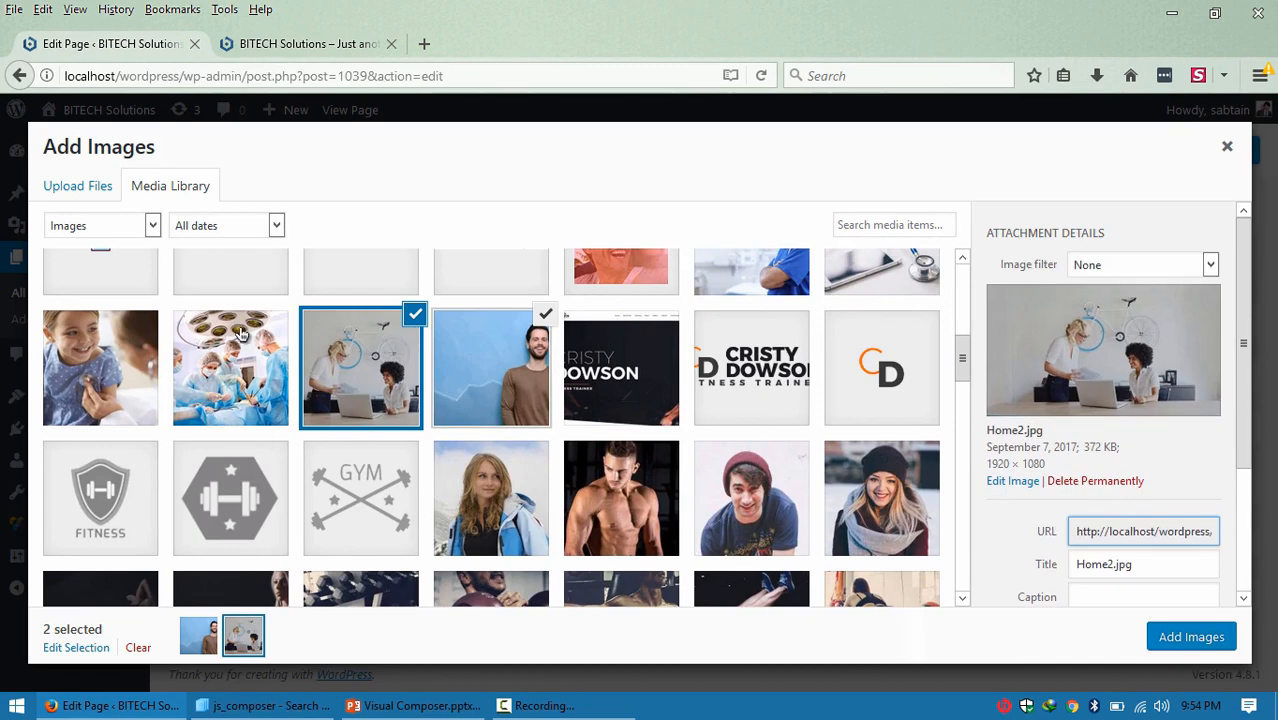
left_click(217, 334)
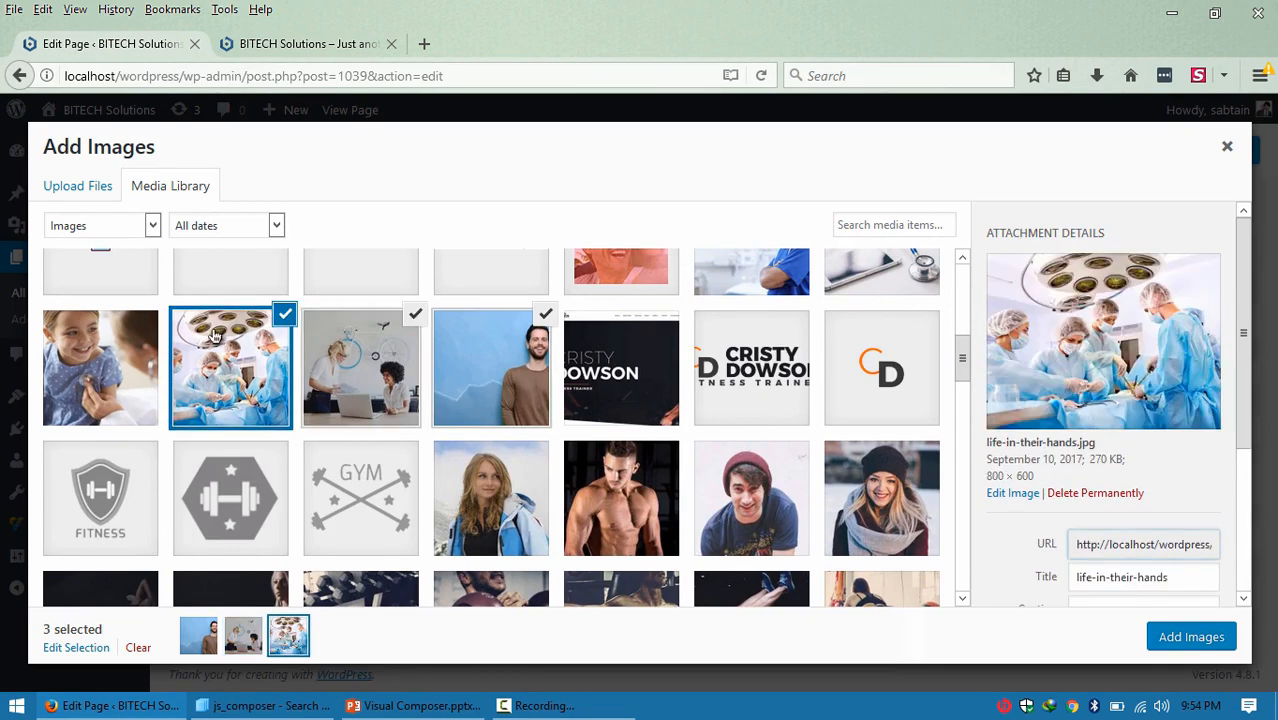
left_click(115, 336)
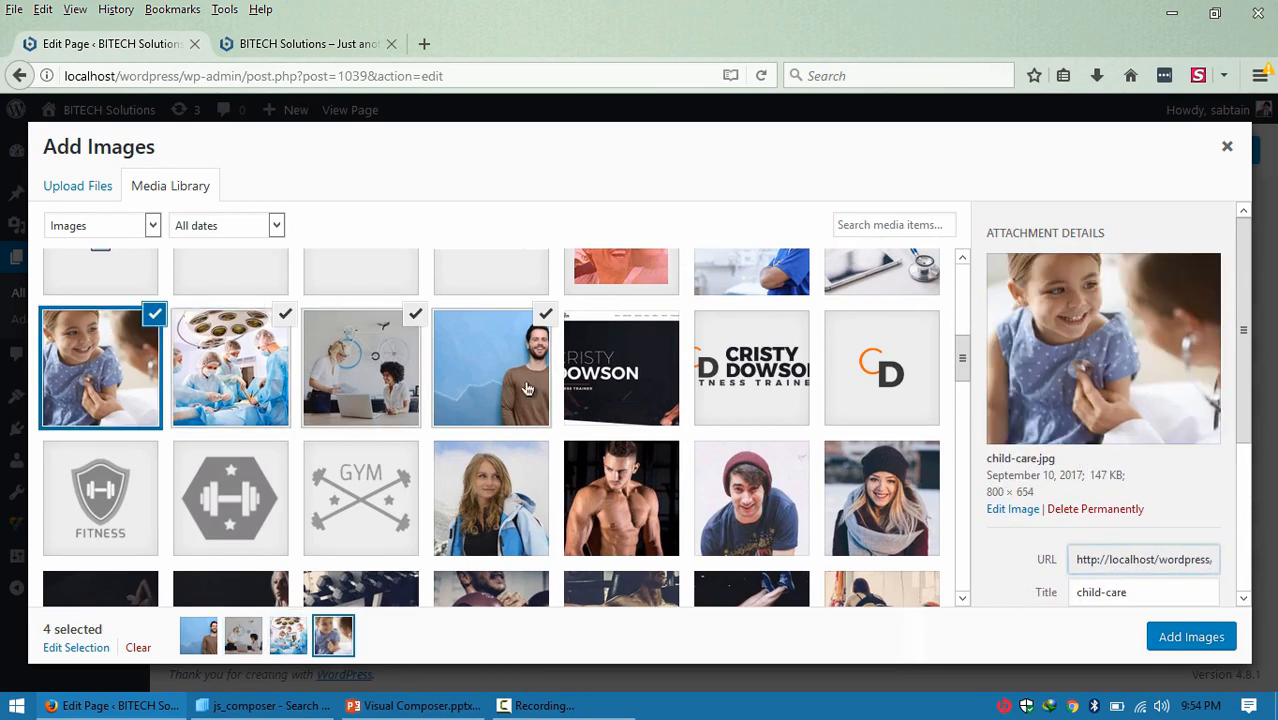
left_click(1176, 639)
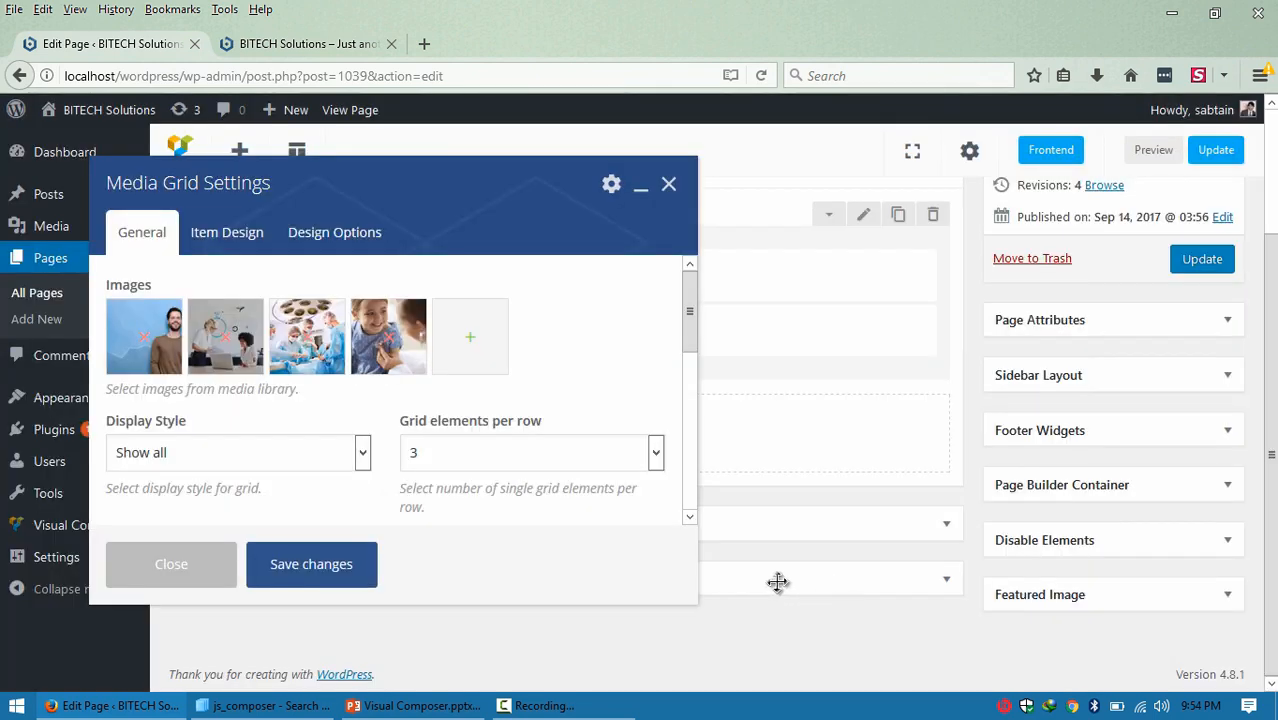
Set the Media Grid to 4 elements per row, keep the Show all display style and check the gap setting.
left_click(502, 472)
left_click(460, 508)
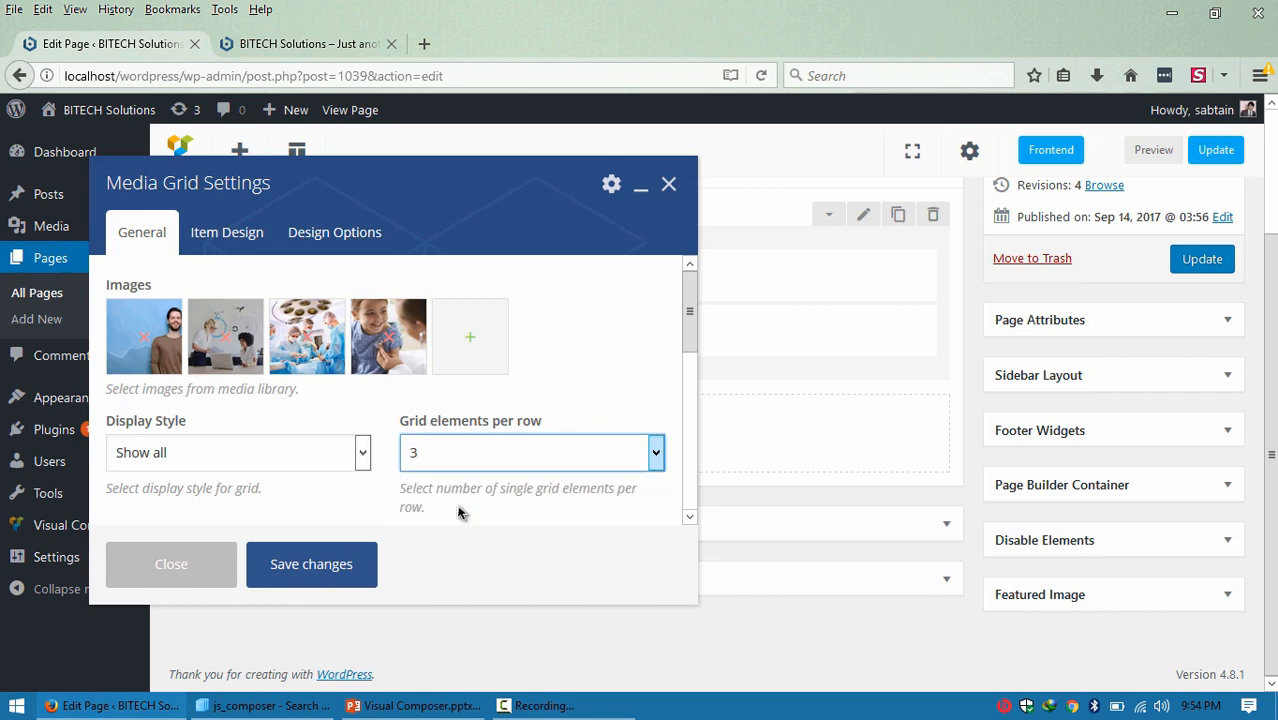
left_click(307, 464)
left_click(307, 466)
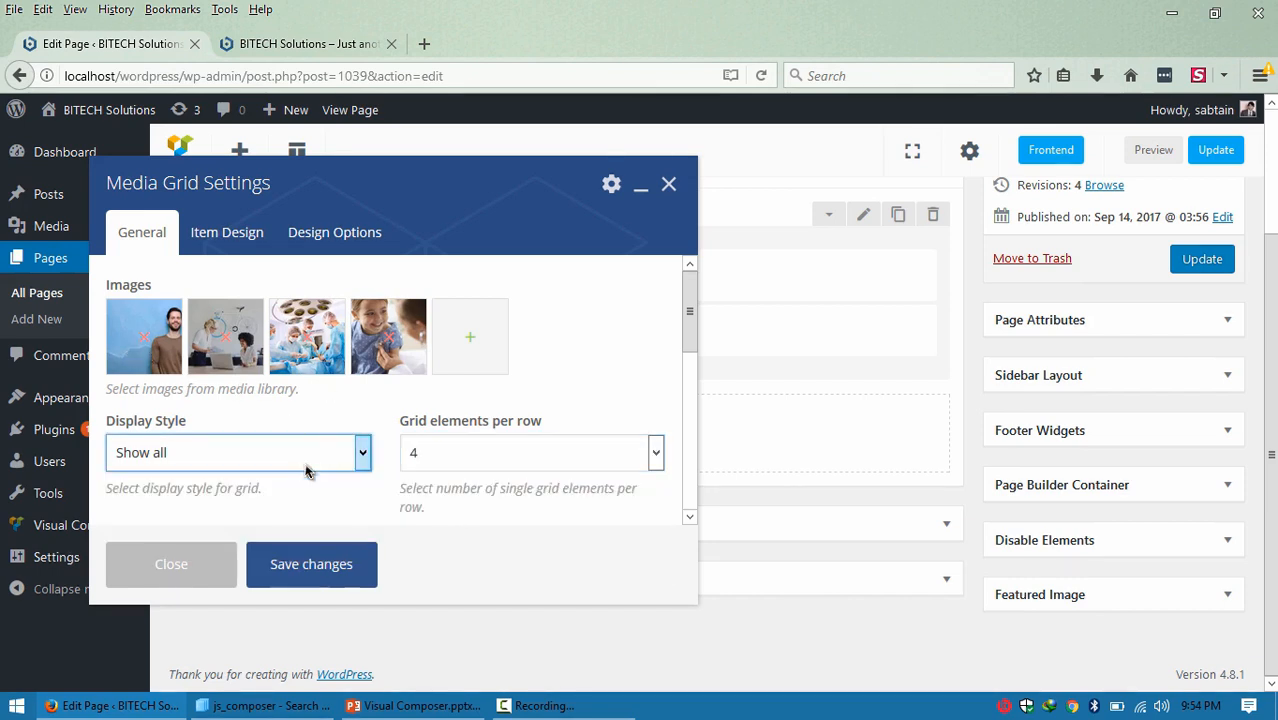
left_click_drag(686, 318, 672, 395)
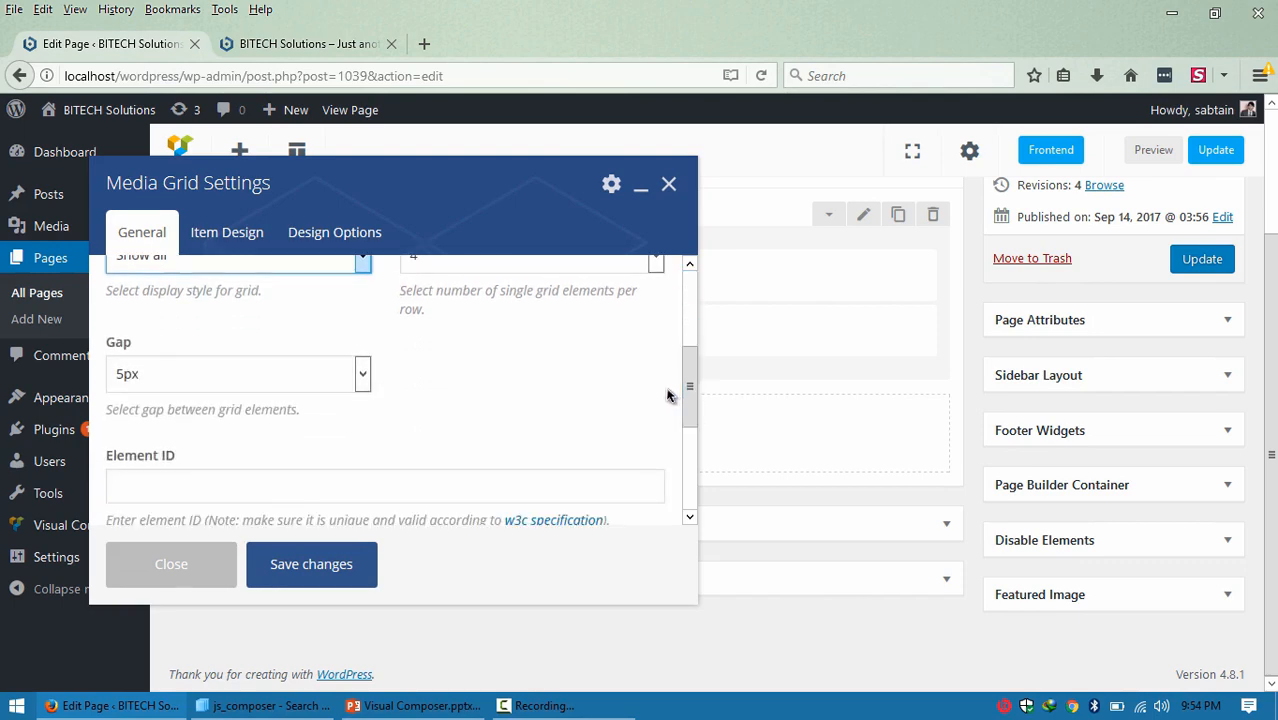
Set the Media Grid's element template to Media grid: Fade in with icon and save the changes.
left_click(227, 232)
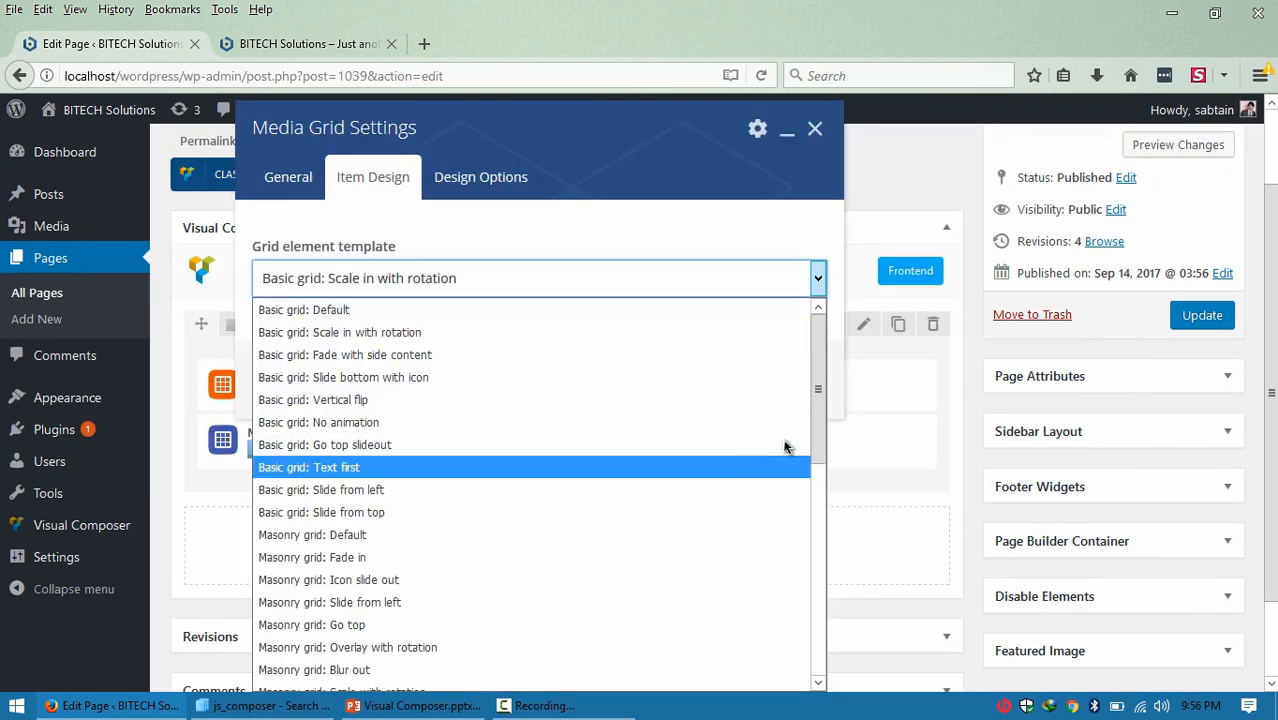
left_click_drag(815, 424, 808, 570)
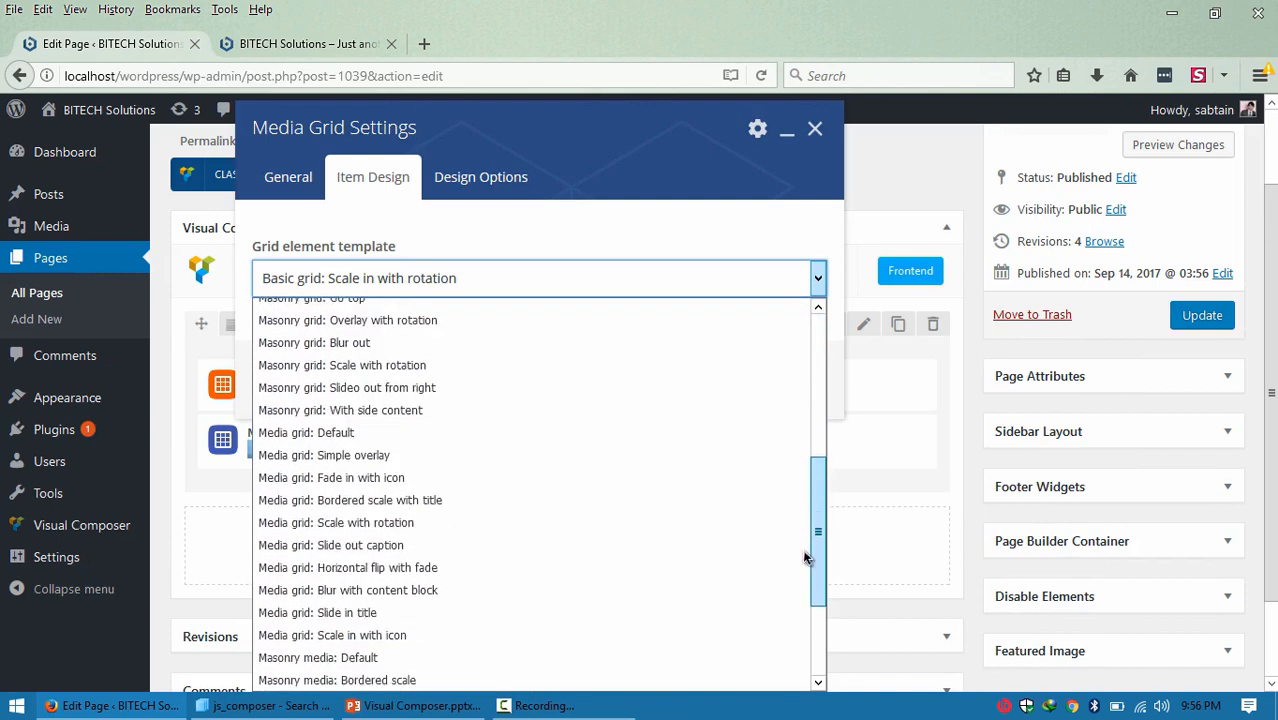
left_click(401, 470)
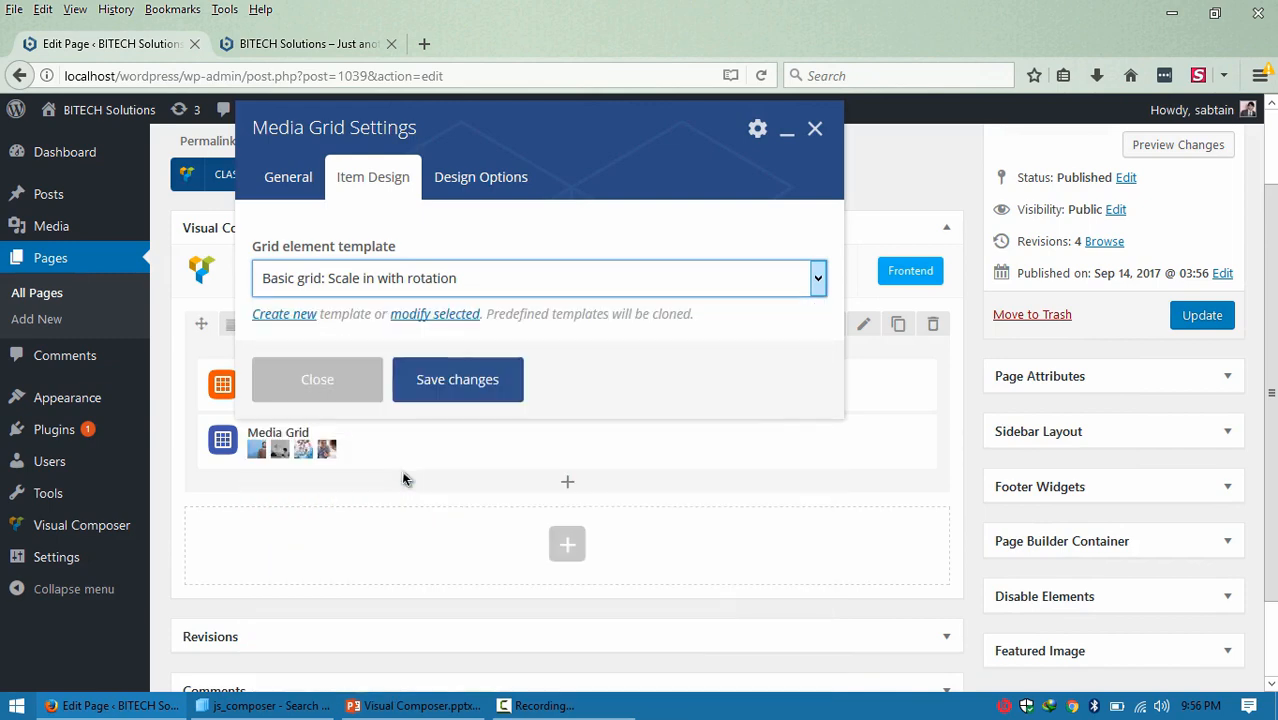
left_click(455, 379)
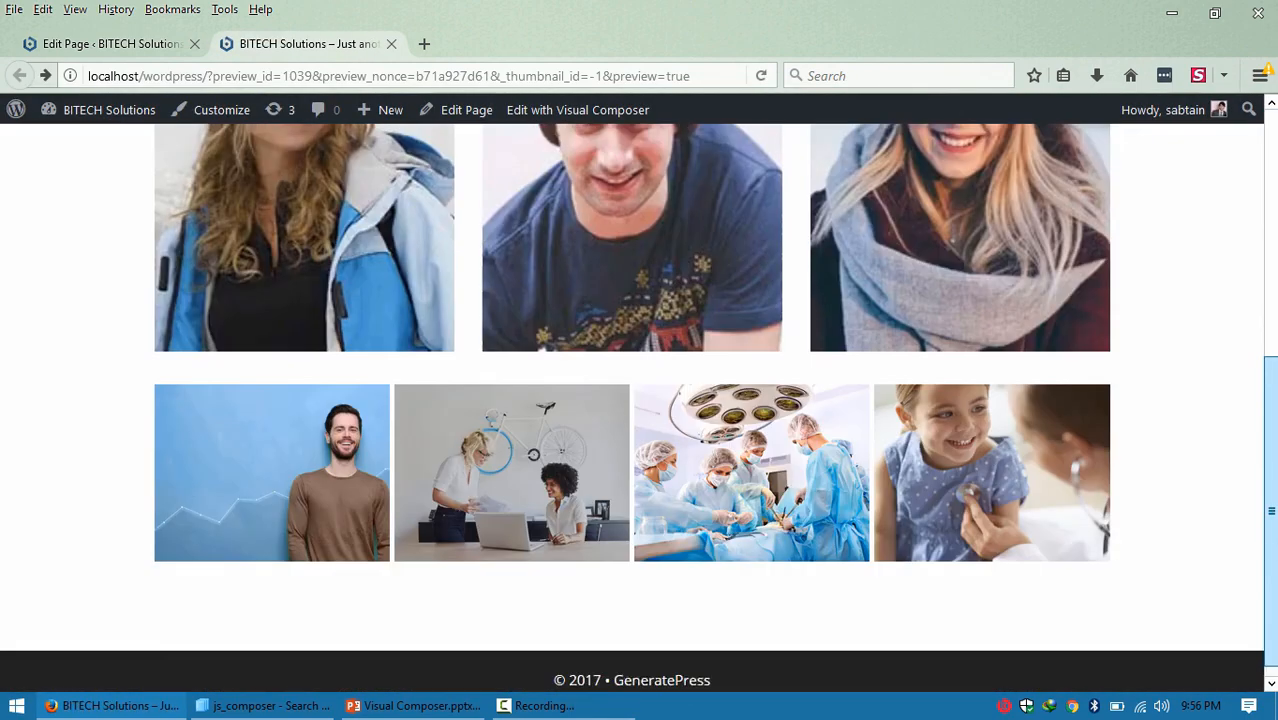
Open the first Media Grid image in the preview's lightbox, browse the other images, enlarge the child-care one and close it.
left_click_drag(1272, 595, 1272, 604)
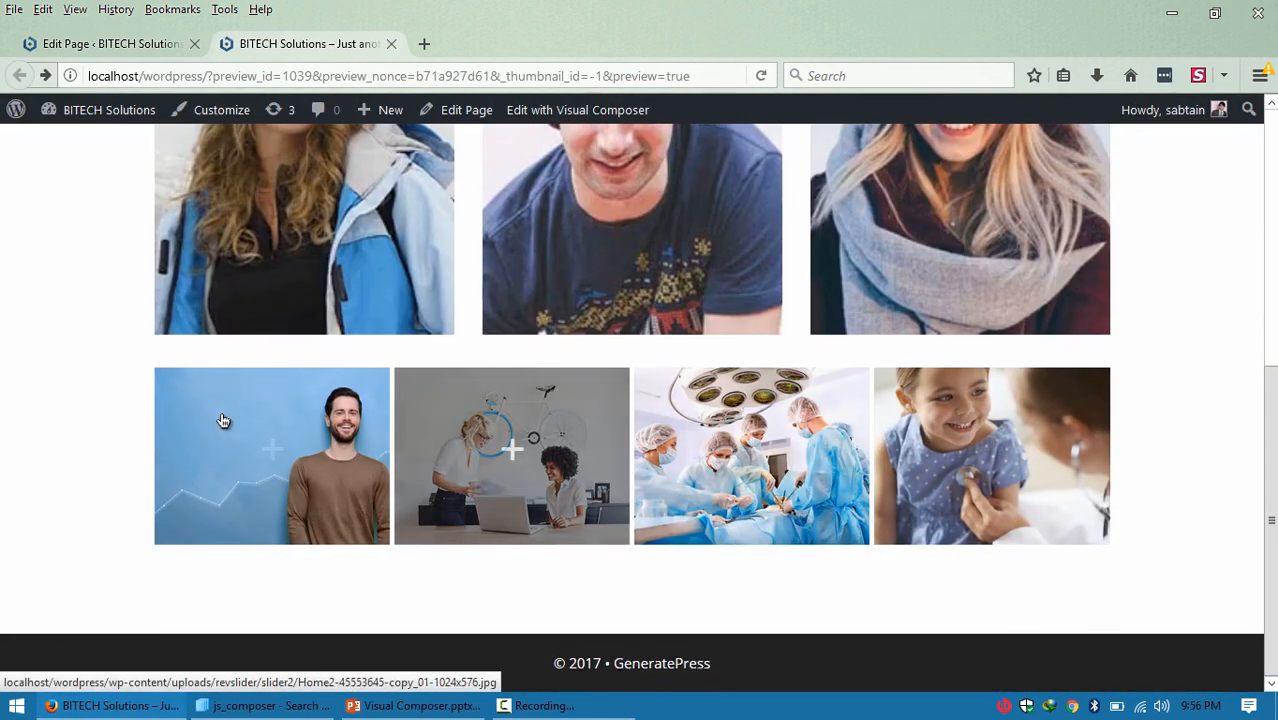
left_click(315, 437)
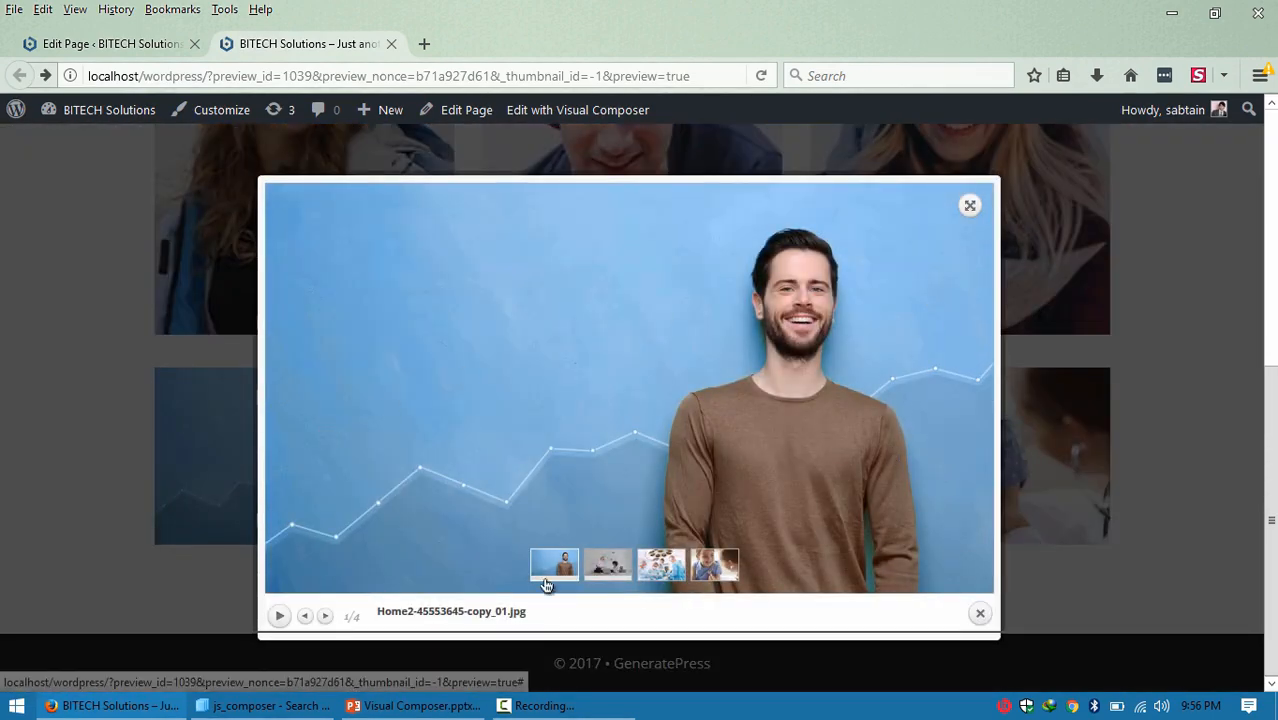
left_click(610, 575)
left_click(673, 570)
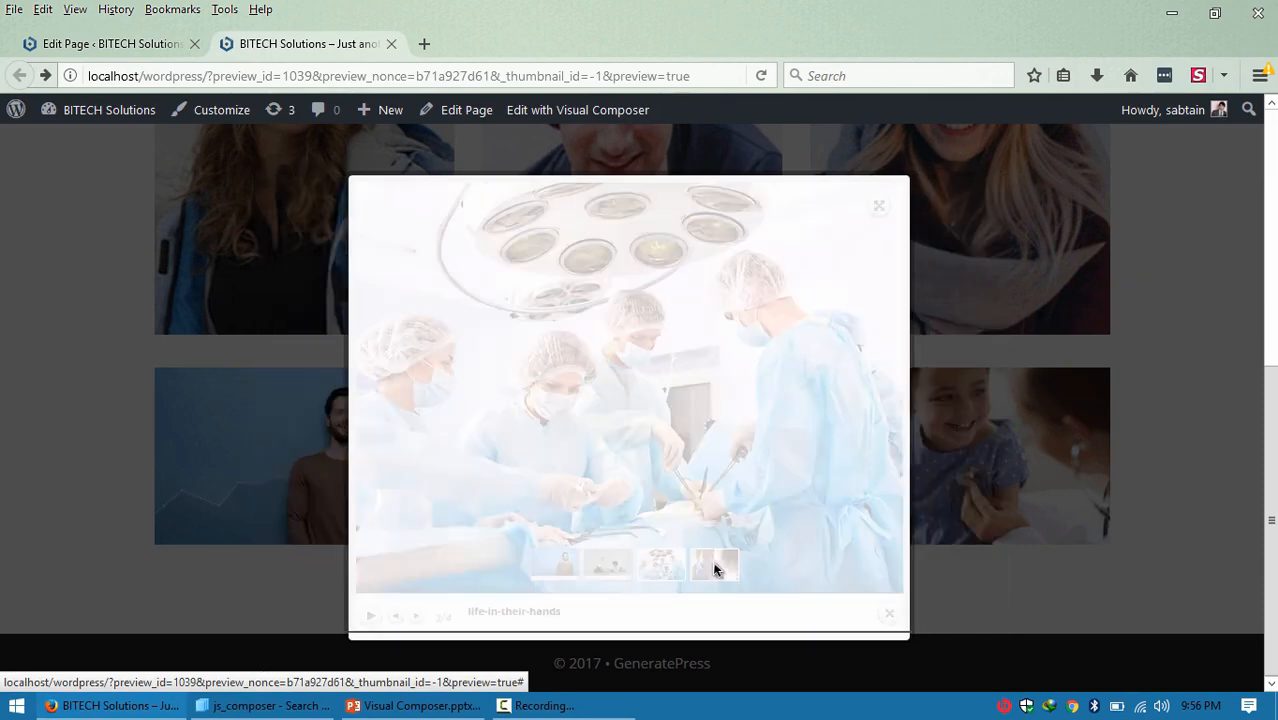
left_click(713, 568)
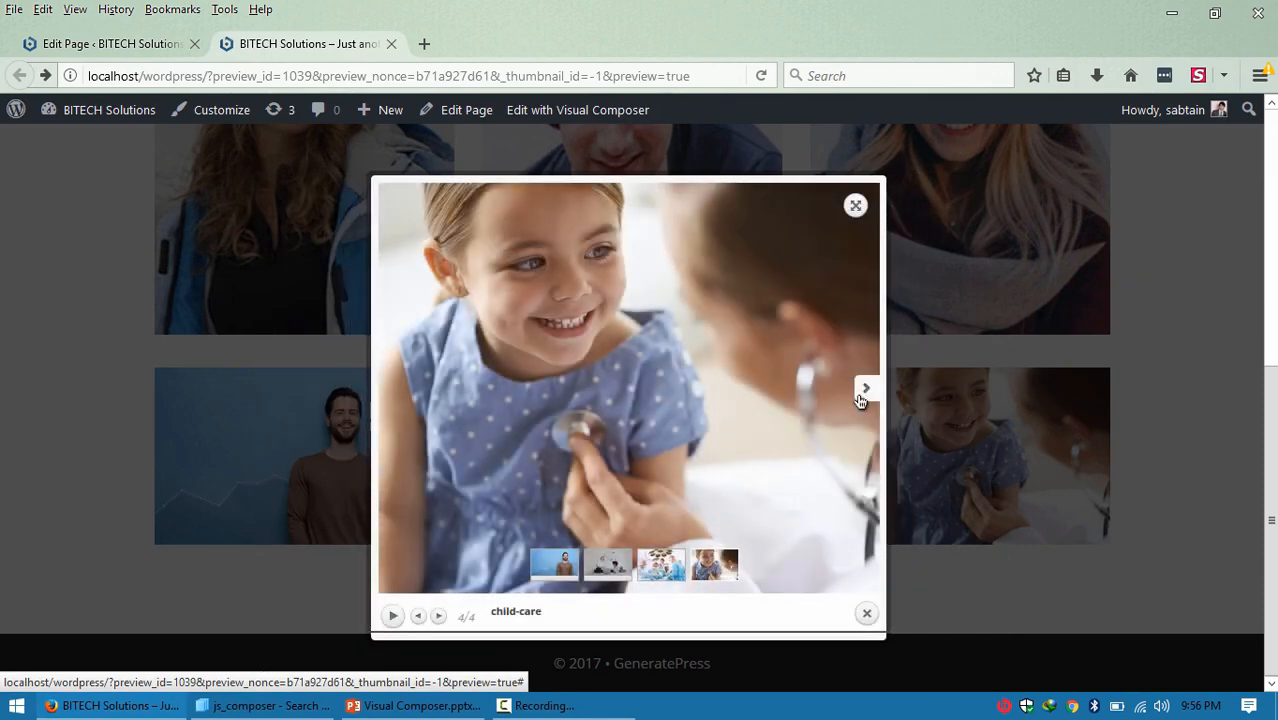
left_click(855, 207)
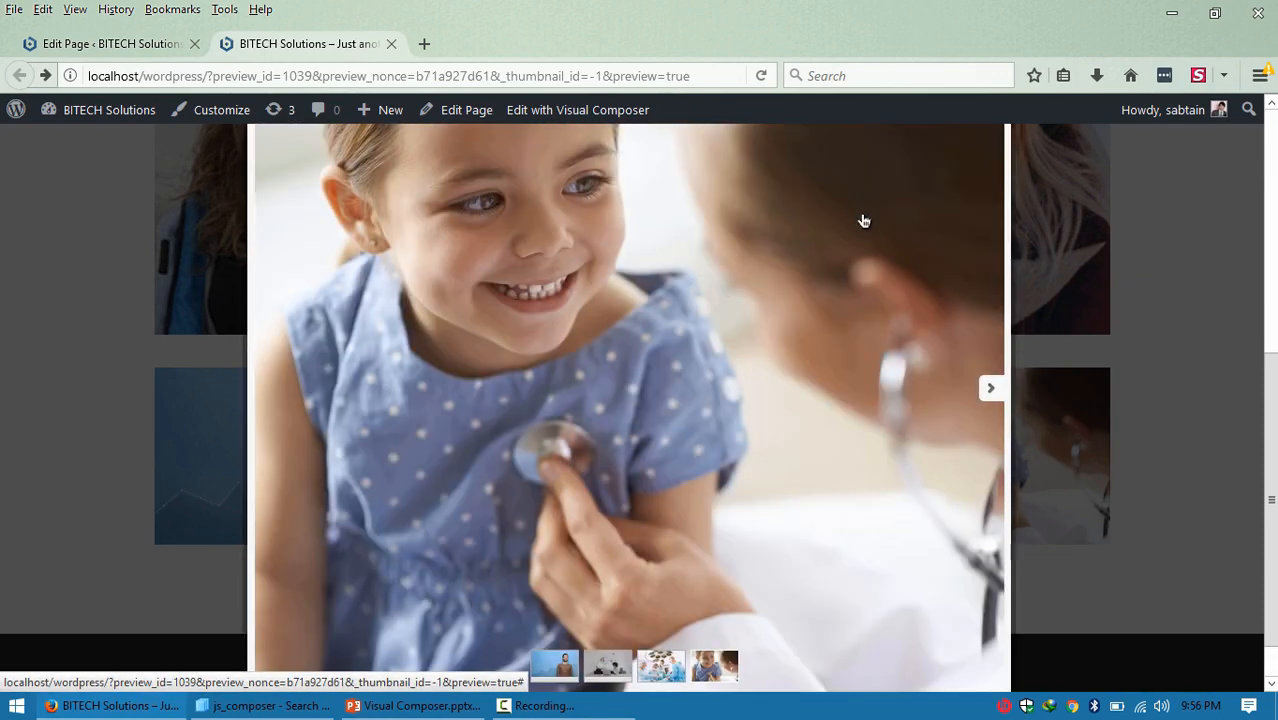
scroll(1273, 508, "down", 1)
left_click(990, 660)
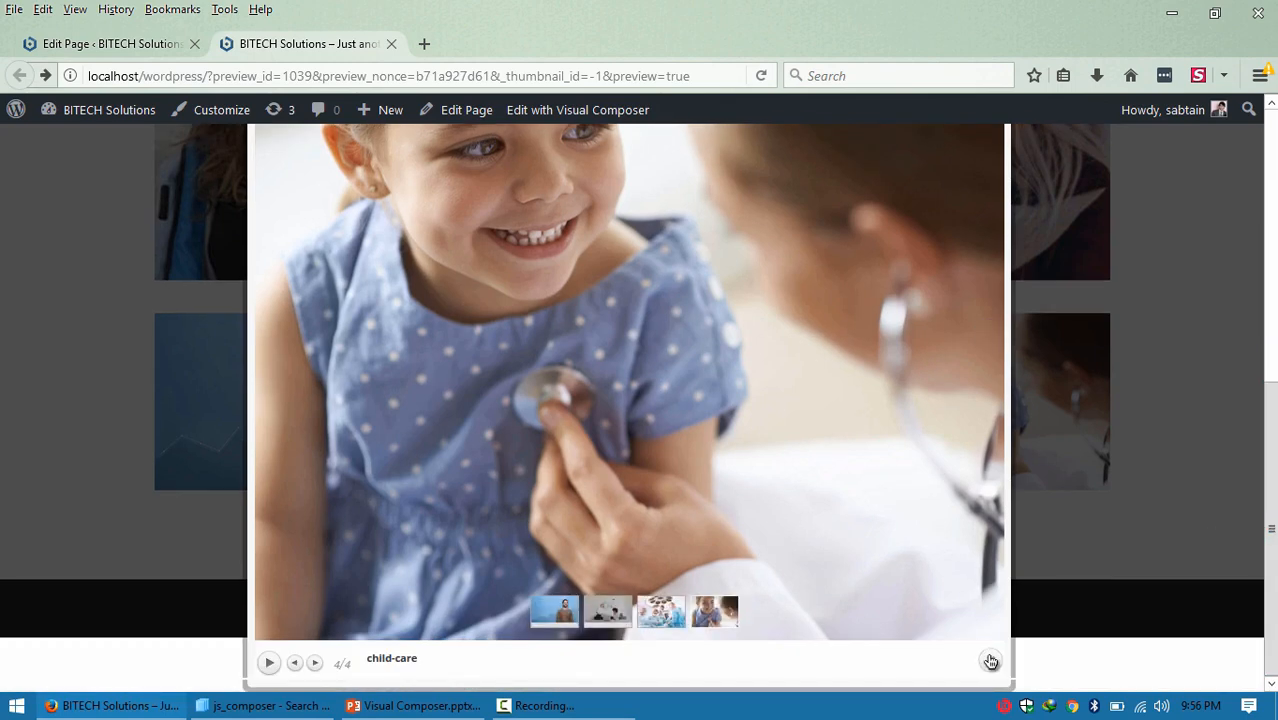
Try the Masonry media: Slide top template for the Media Grid, settle on Media grid: Blur with content block and save the changes.
left_click(111, 56)
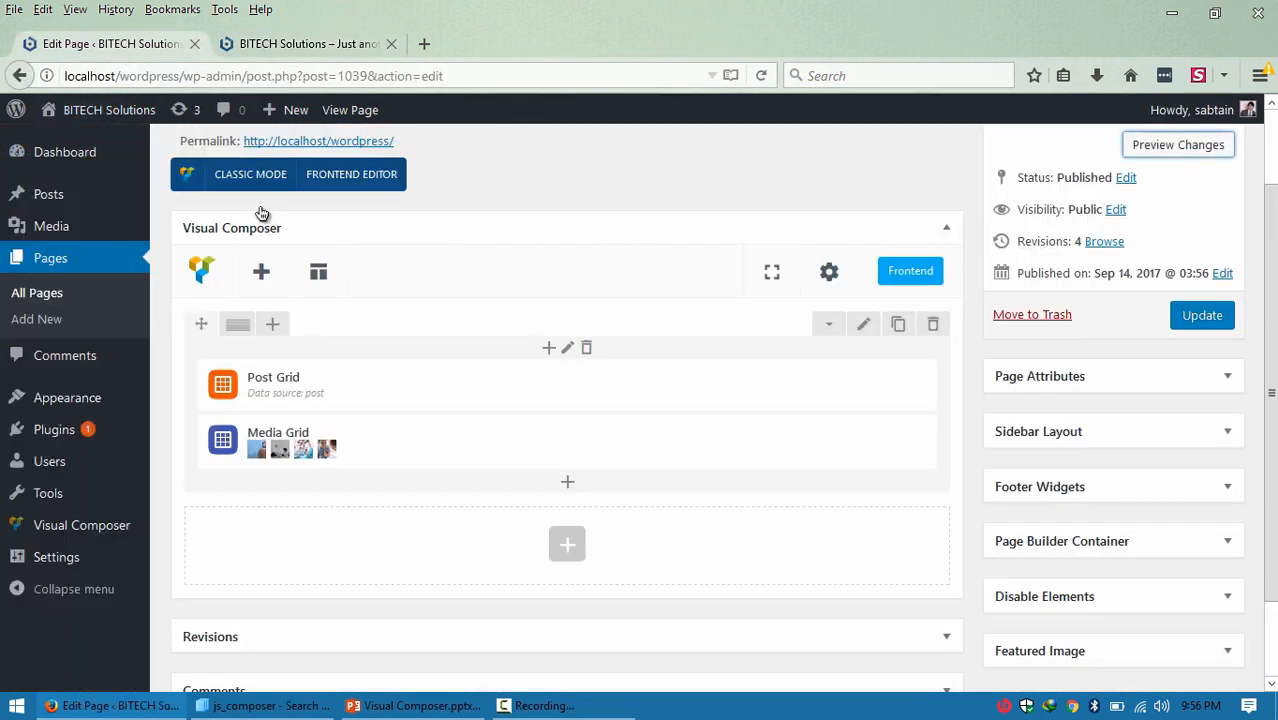
left_click(578, 446)
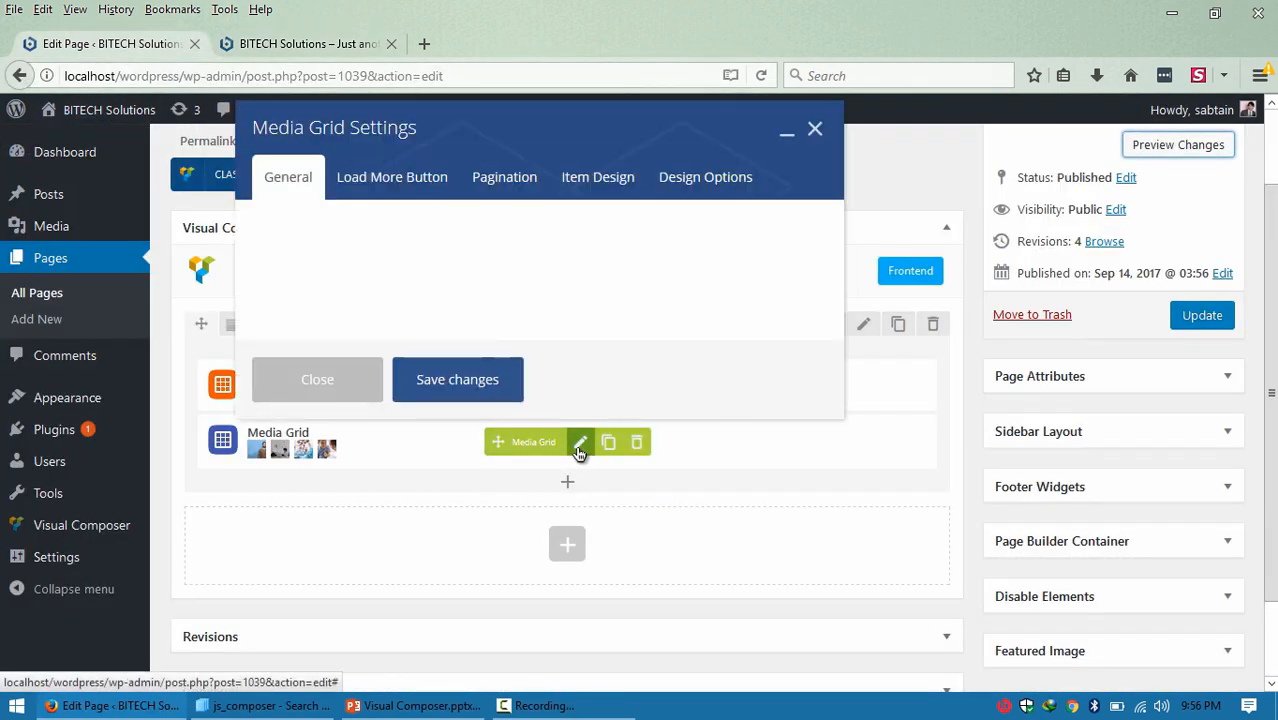
left_click(403, 177)
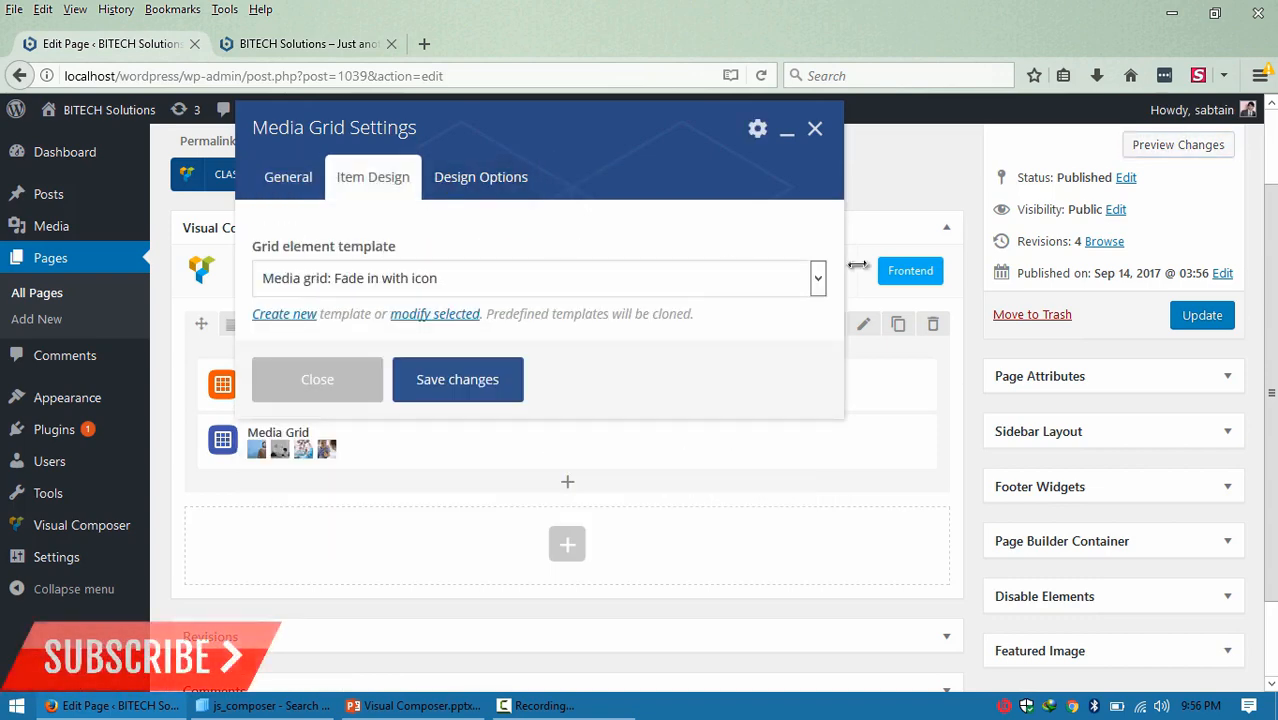
left_click(817, 278)
scroll(819, 382, "down", 5)
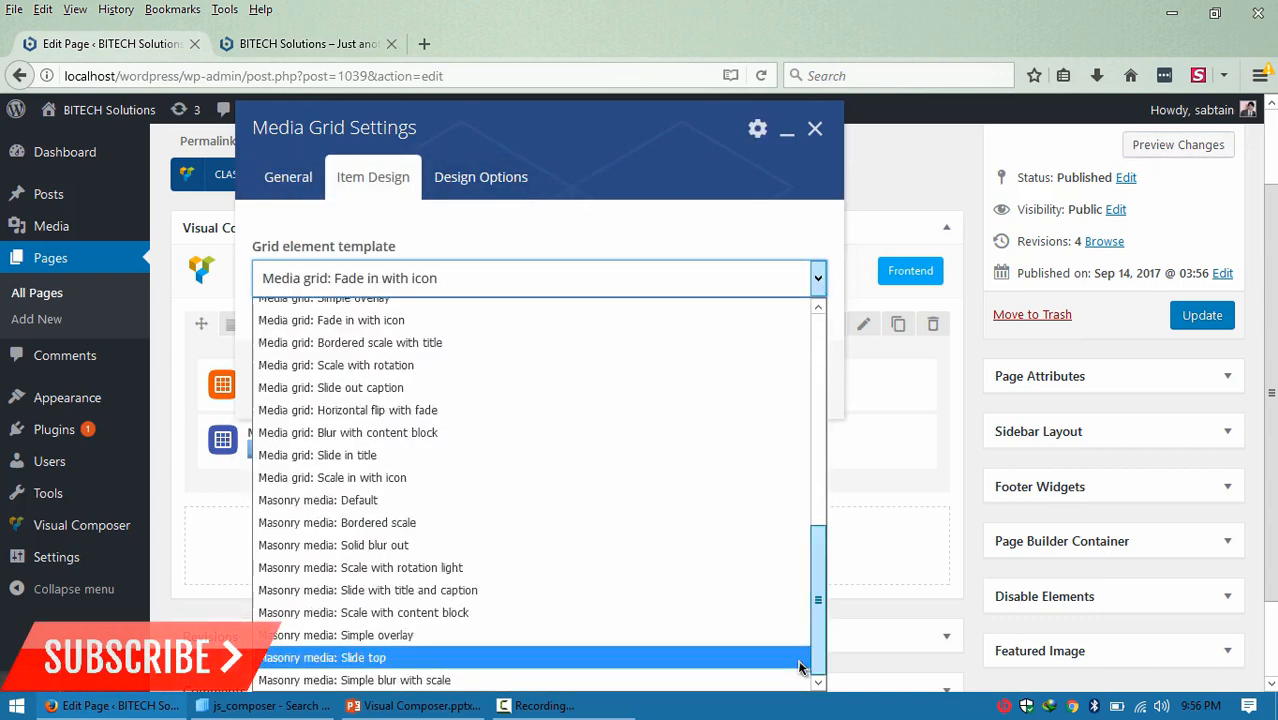
left_click(340, 654)
left_click(545, 290)
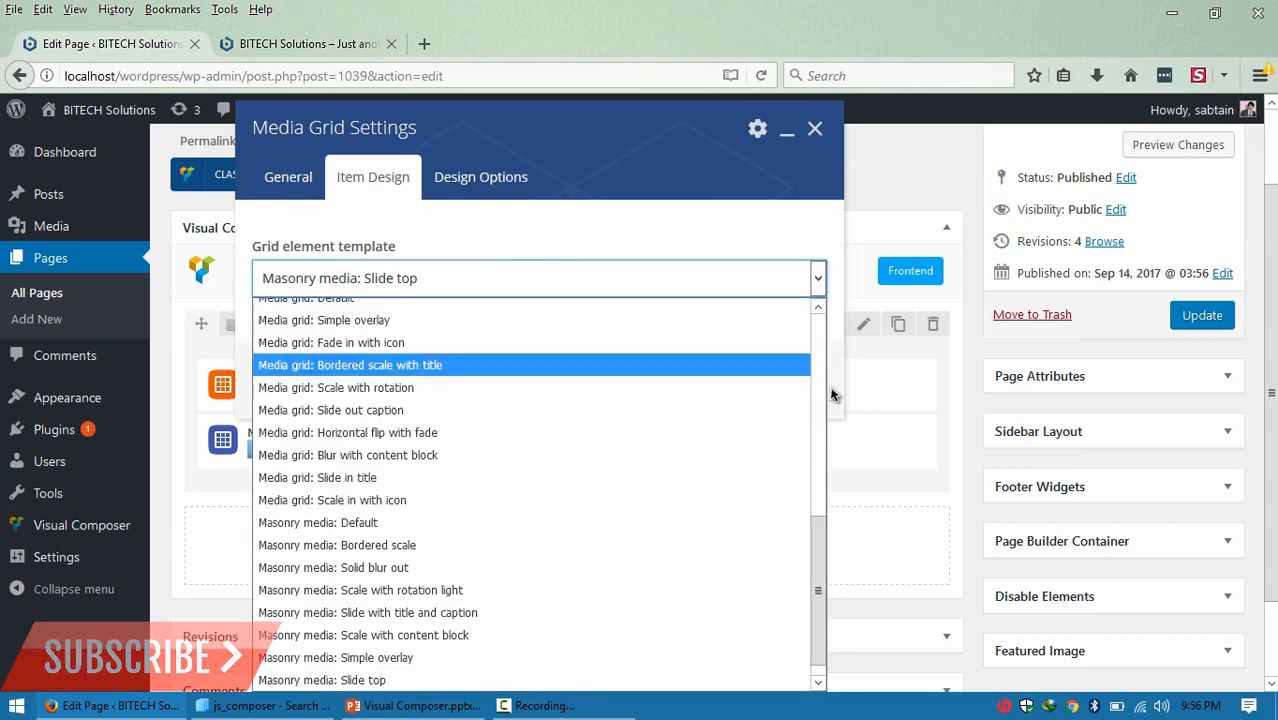
mouse_move(817, 545)
left_mouse_down()
mouse_move(821, 500)
mouse_move(822, 543)
left_mouse_up()
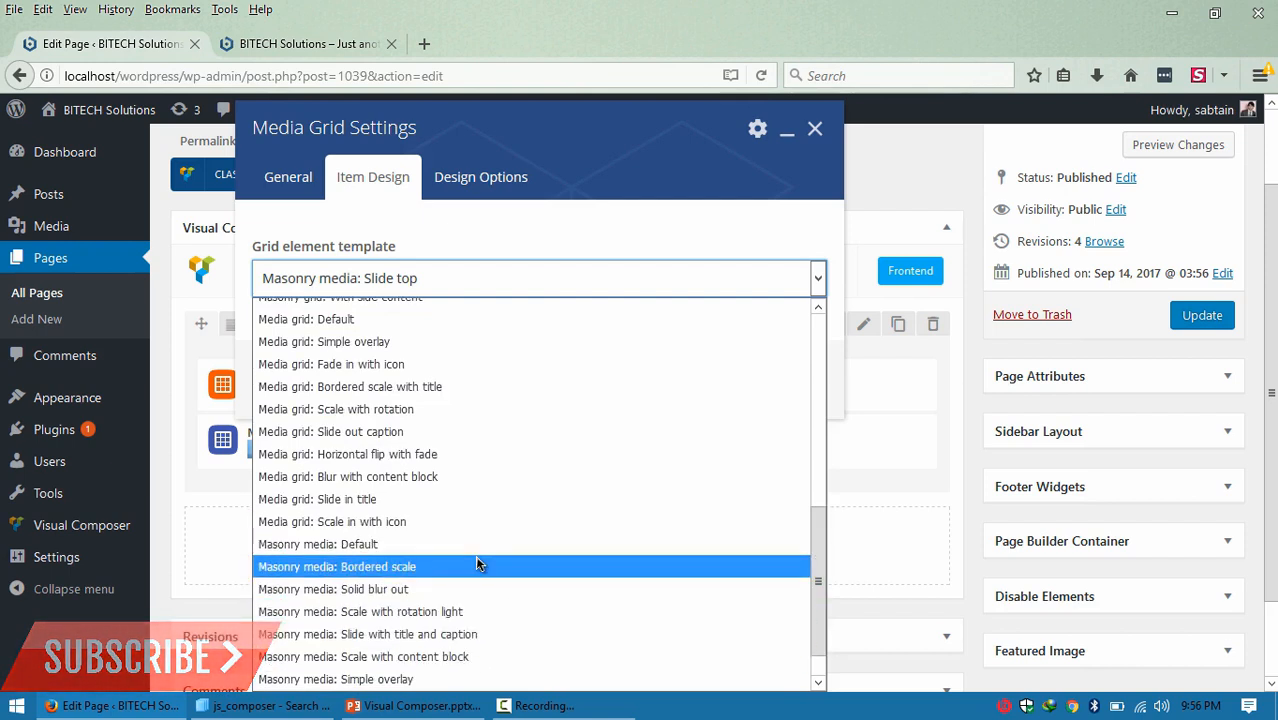
left_click(450, 474)
left_click(463, 388)
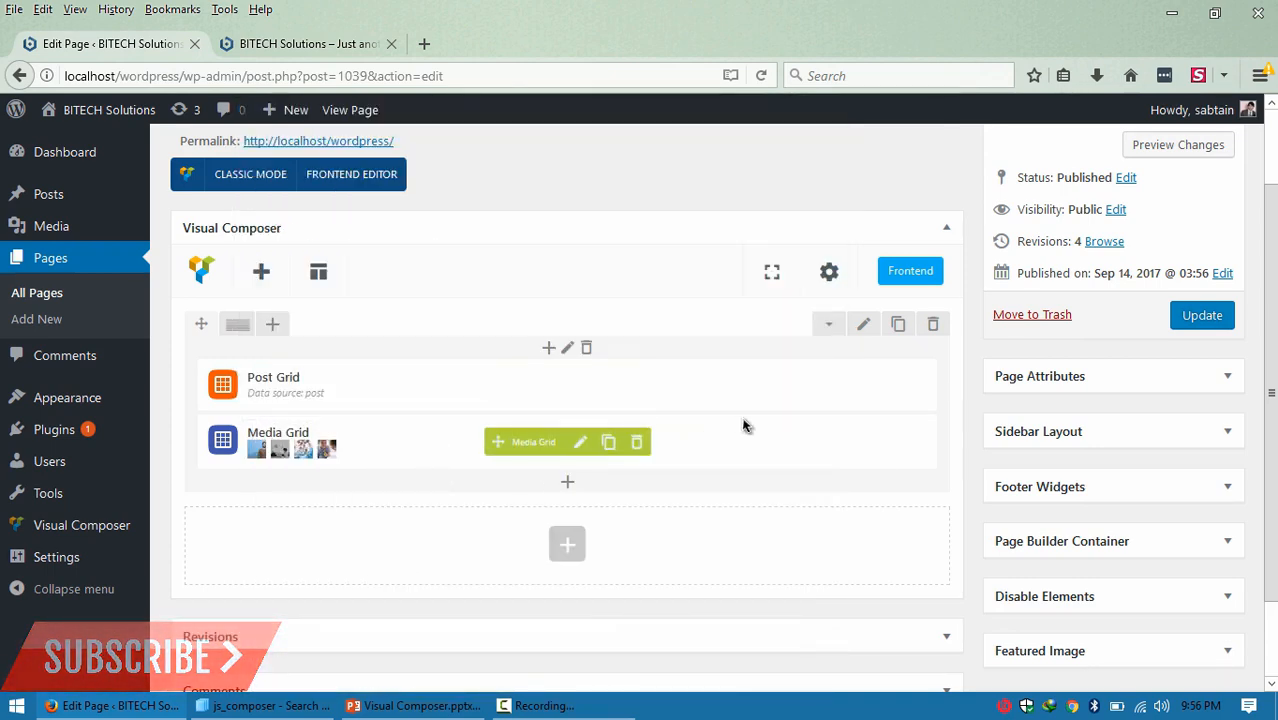
Preview the updated page to check the Media Grid's new template and return to the page editor.
left_click(308, 38)
key("F5")
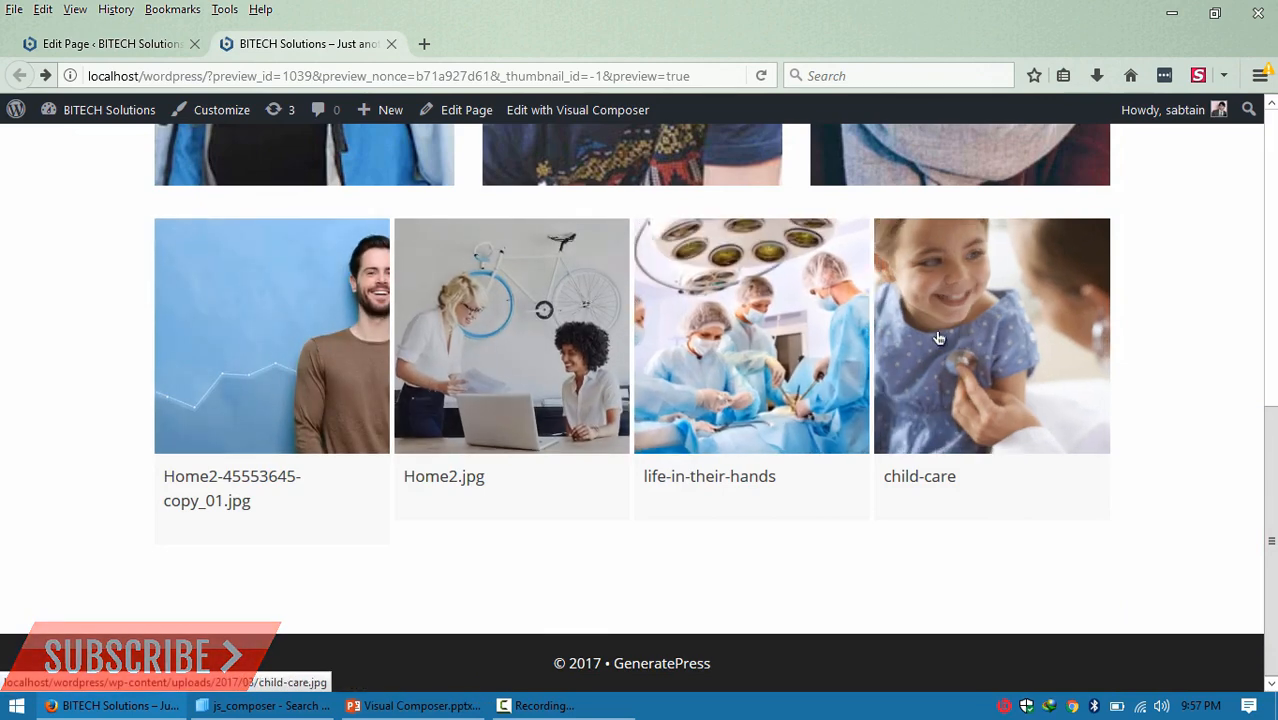
left_click(146, 45)
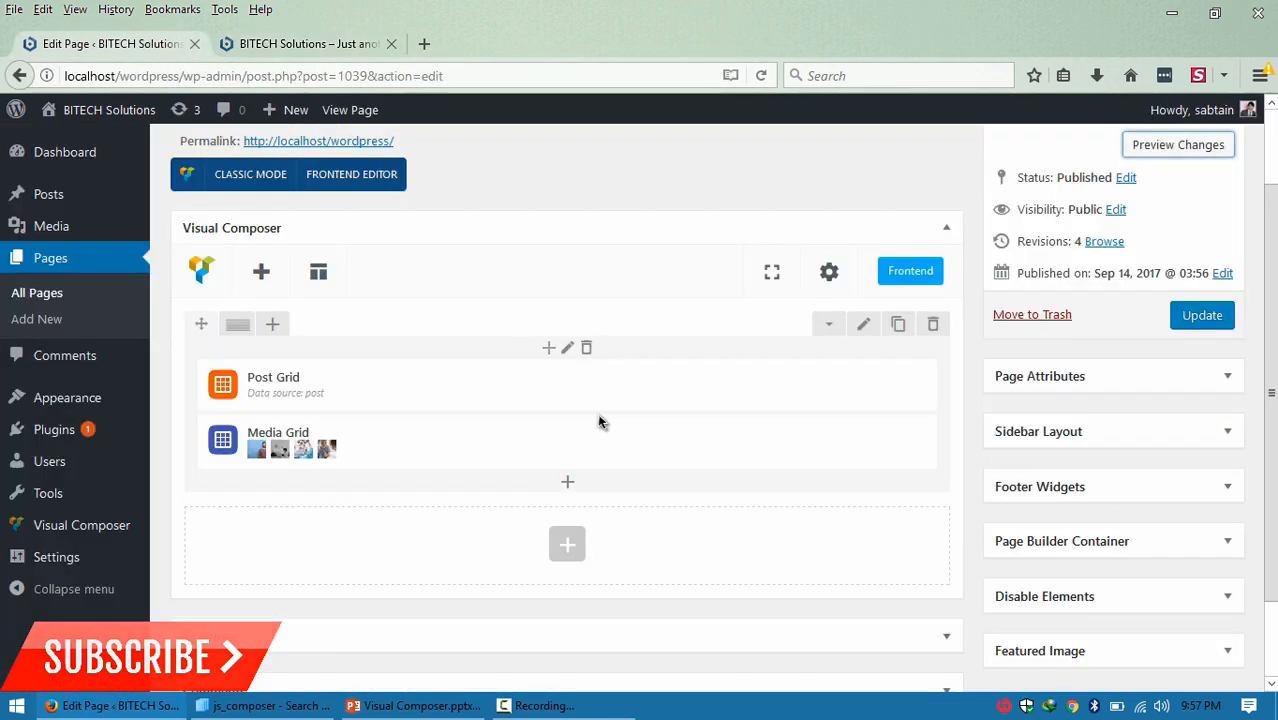
Look through the available elements to add below the Media Grid, close the list without adding any and open the Media Grid's settings.
left_click(568, 485)
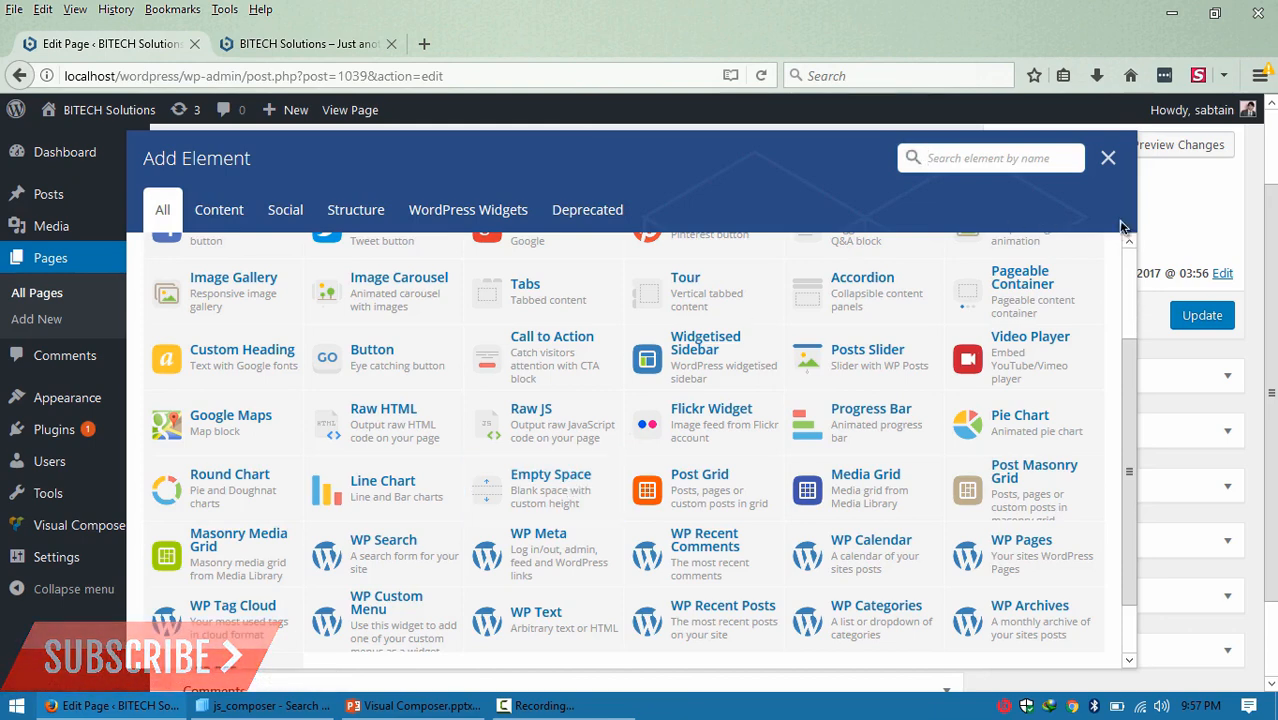
left_click(1109, 165)
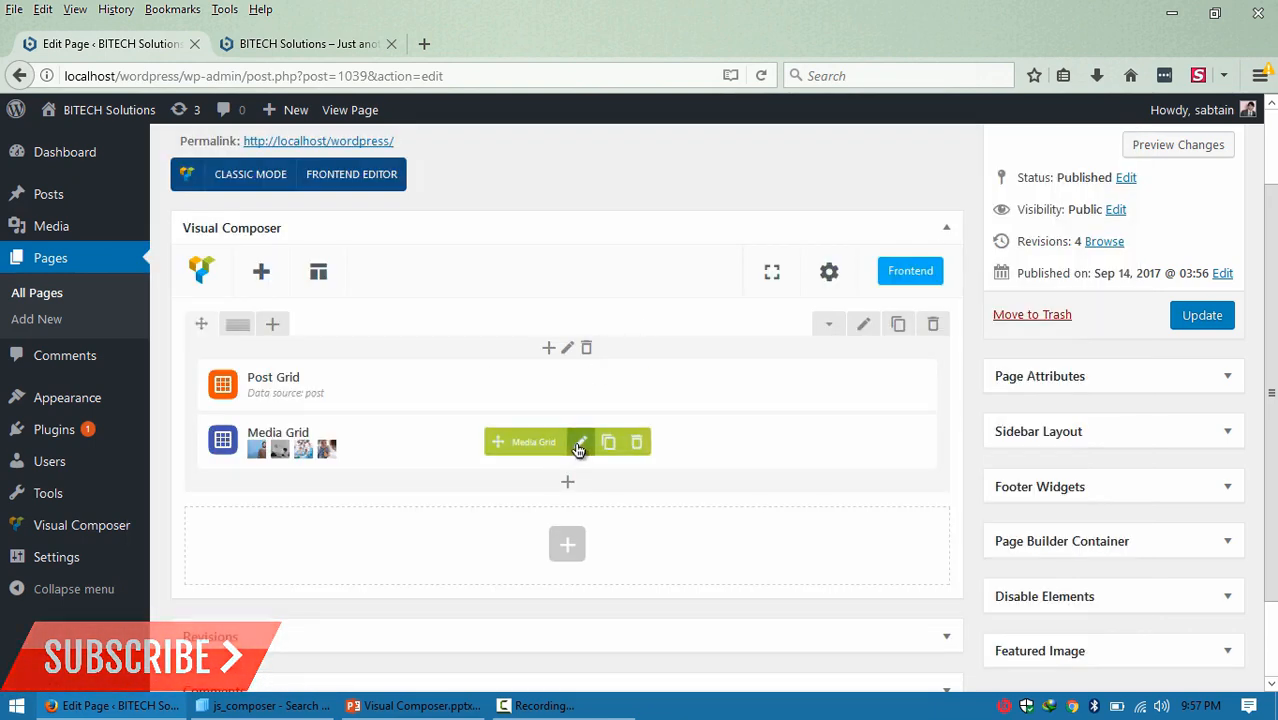
left_click(579, 444)
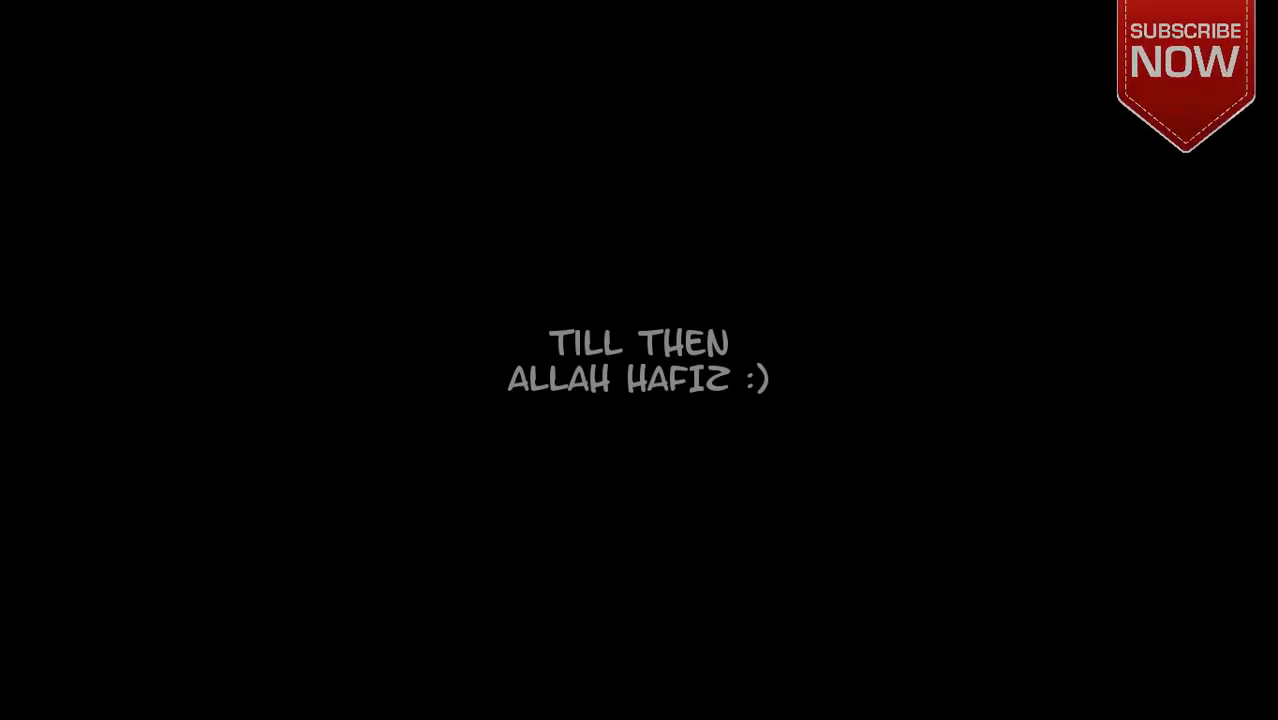